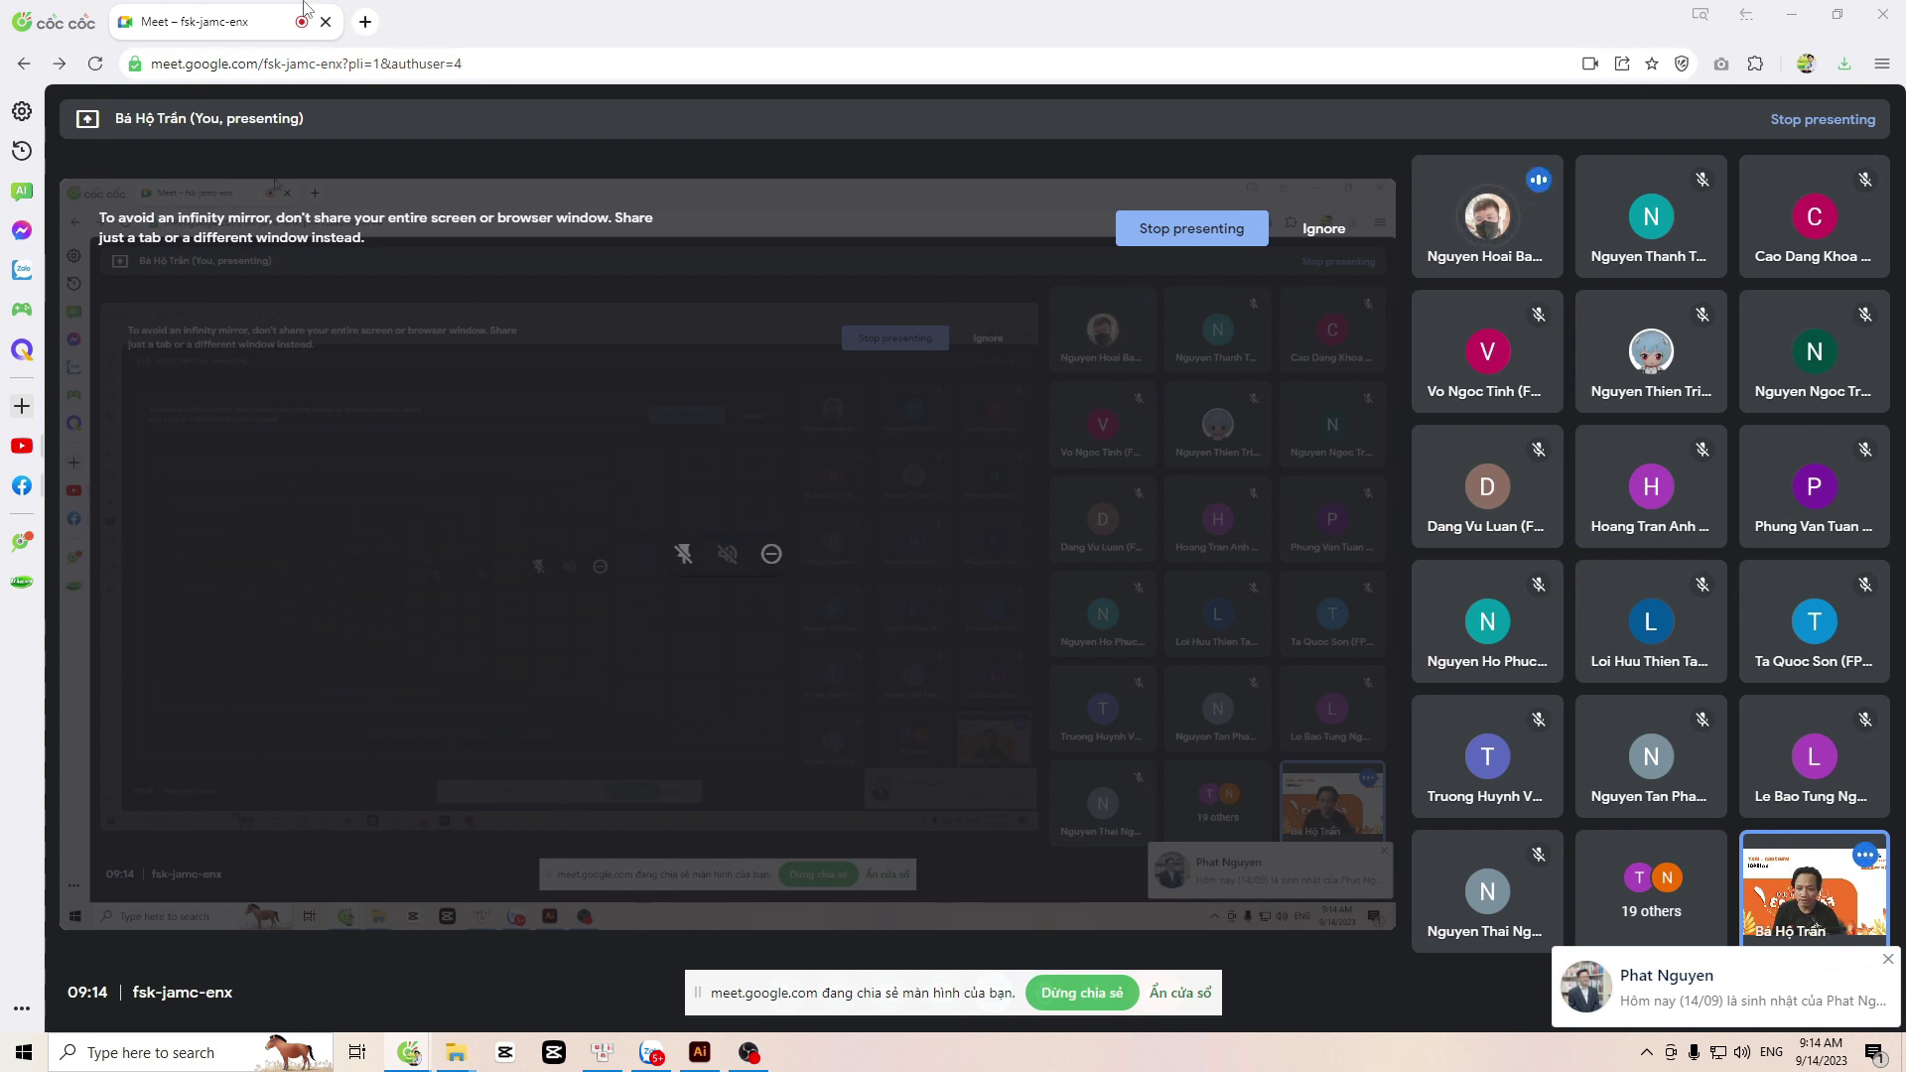
# Step: Open a new Cốc Cốc window and resize it to sit beside the Meet call
pyautogui.hotkey('ctrl', 'n')
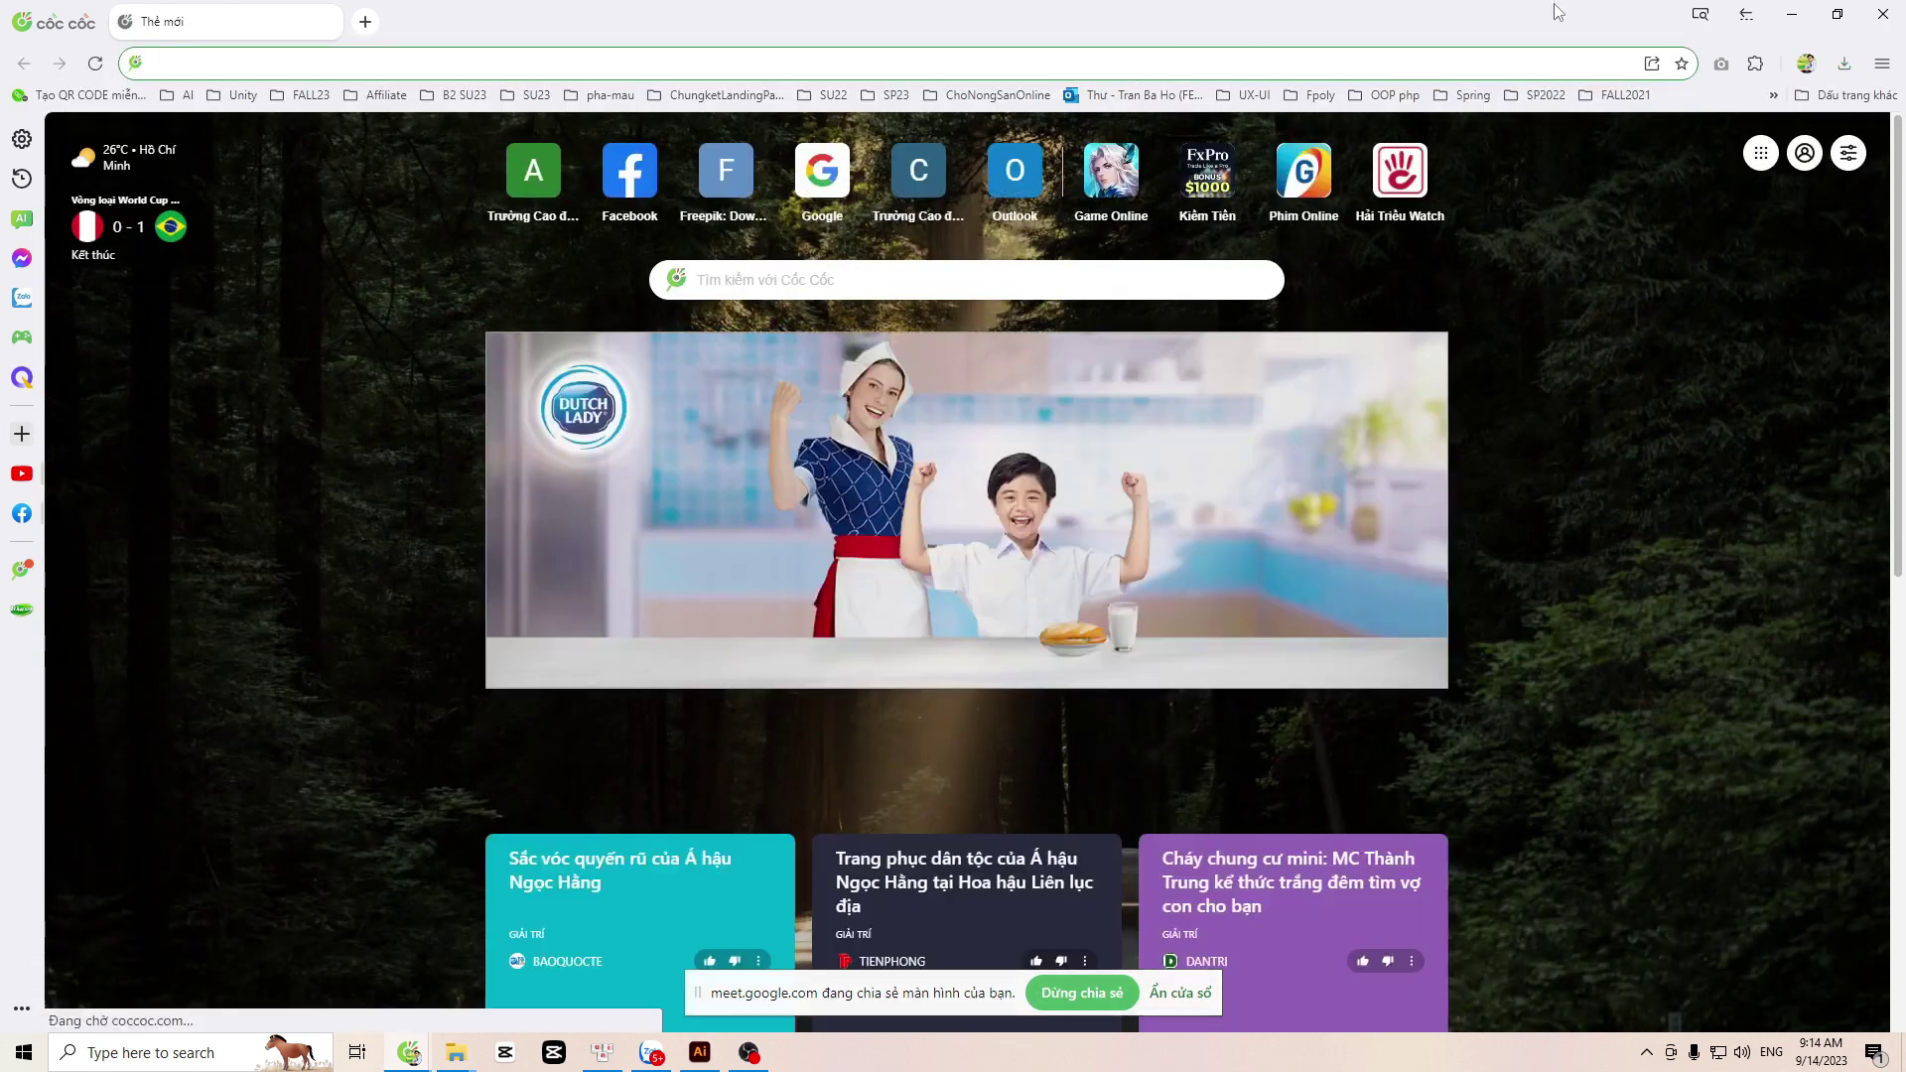
pyautogui.moveTo(1137, 38); pyautogui.dragTo(638, 31)
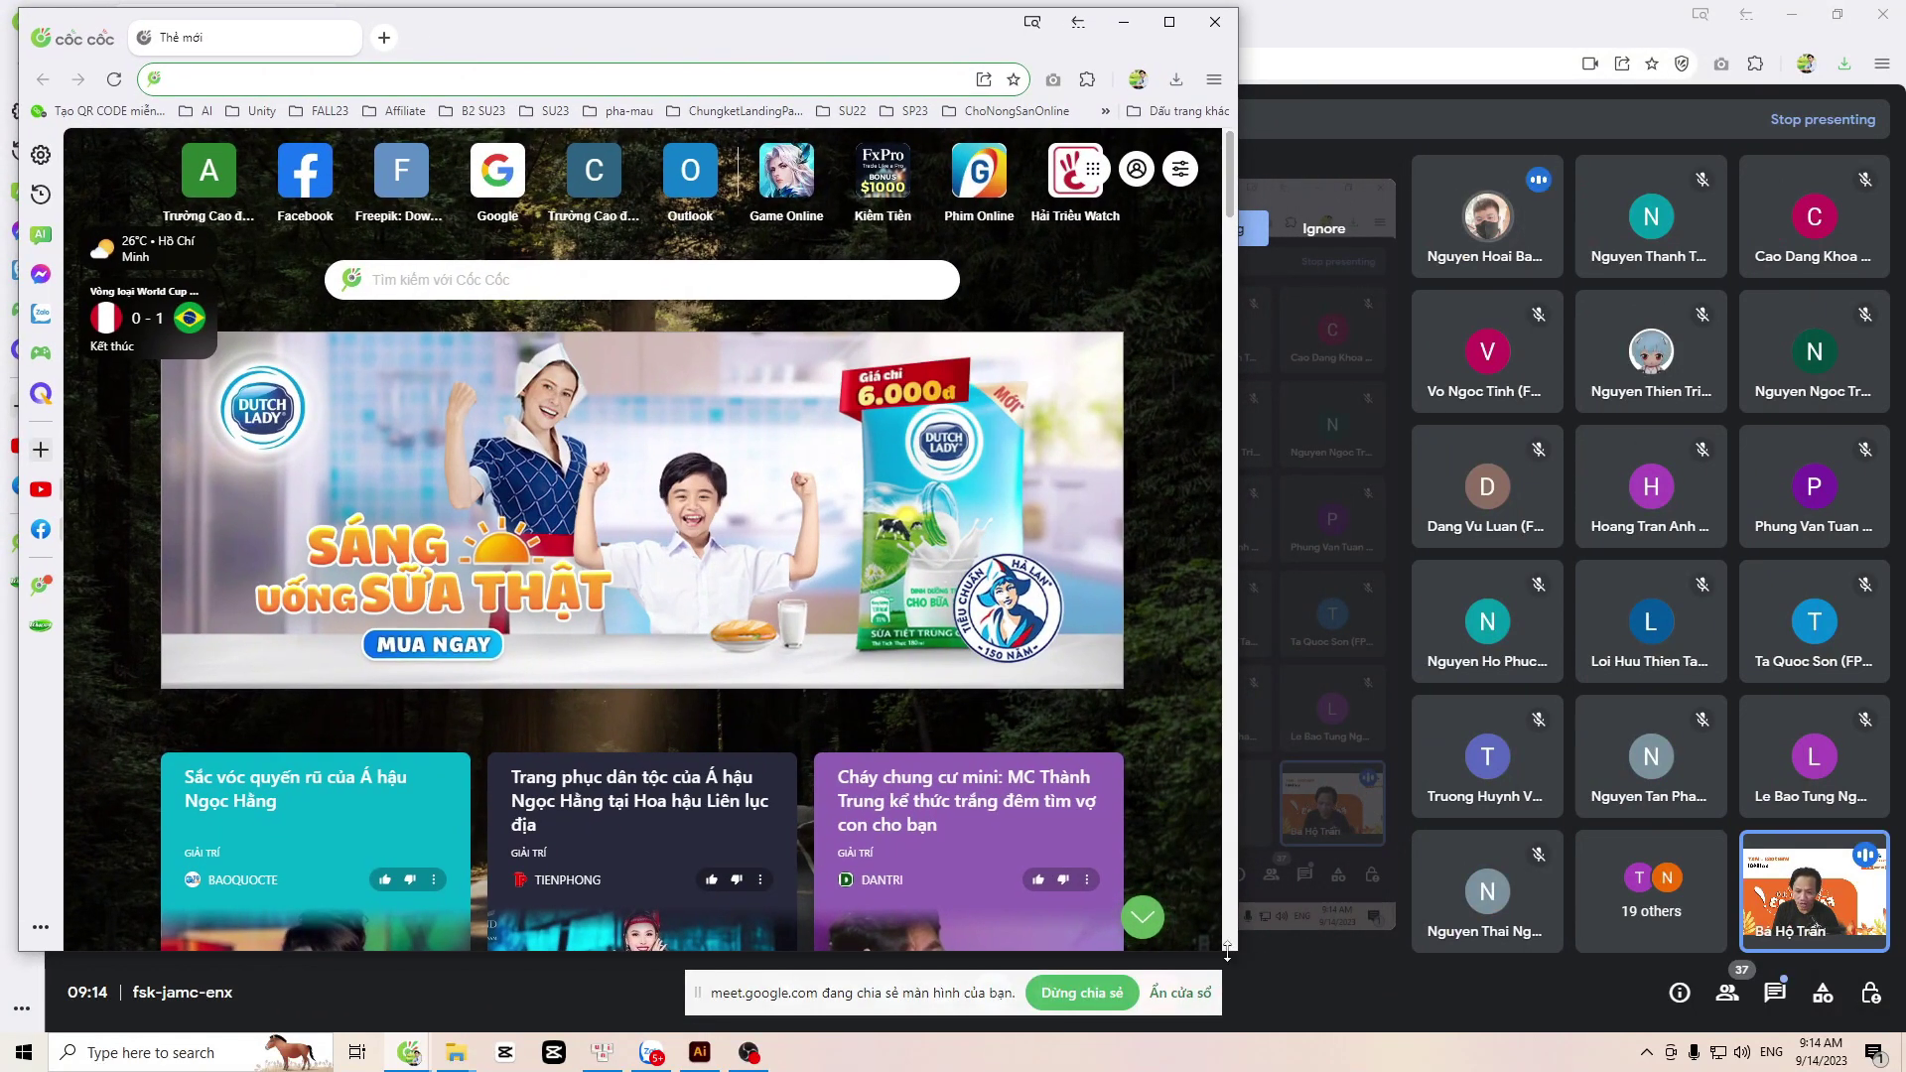
pyautogui.moveTo(1243, 950); pyautogui.dragTo(1402, 1031)
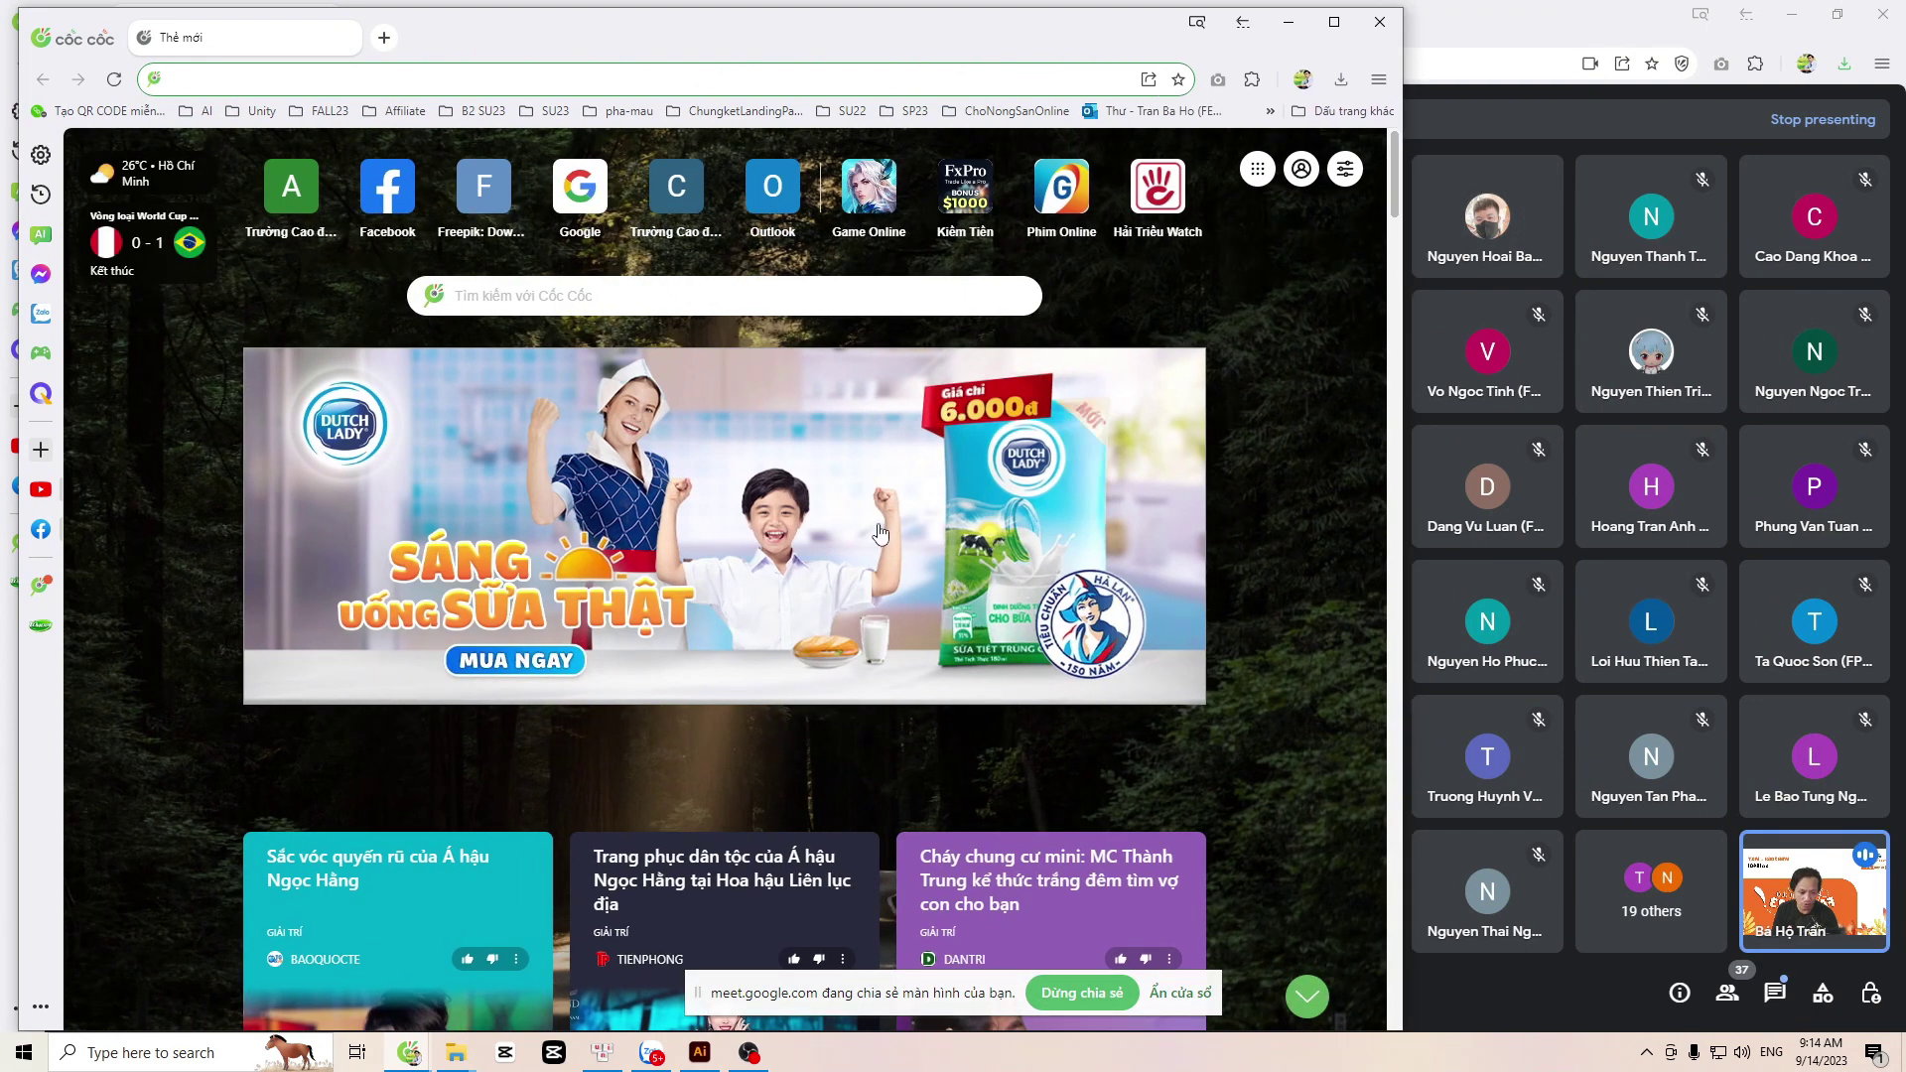
# Step: Go to Google and search for 'xampp'
pyautogui.click(427, 68)
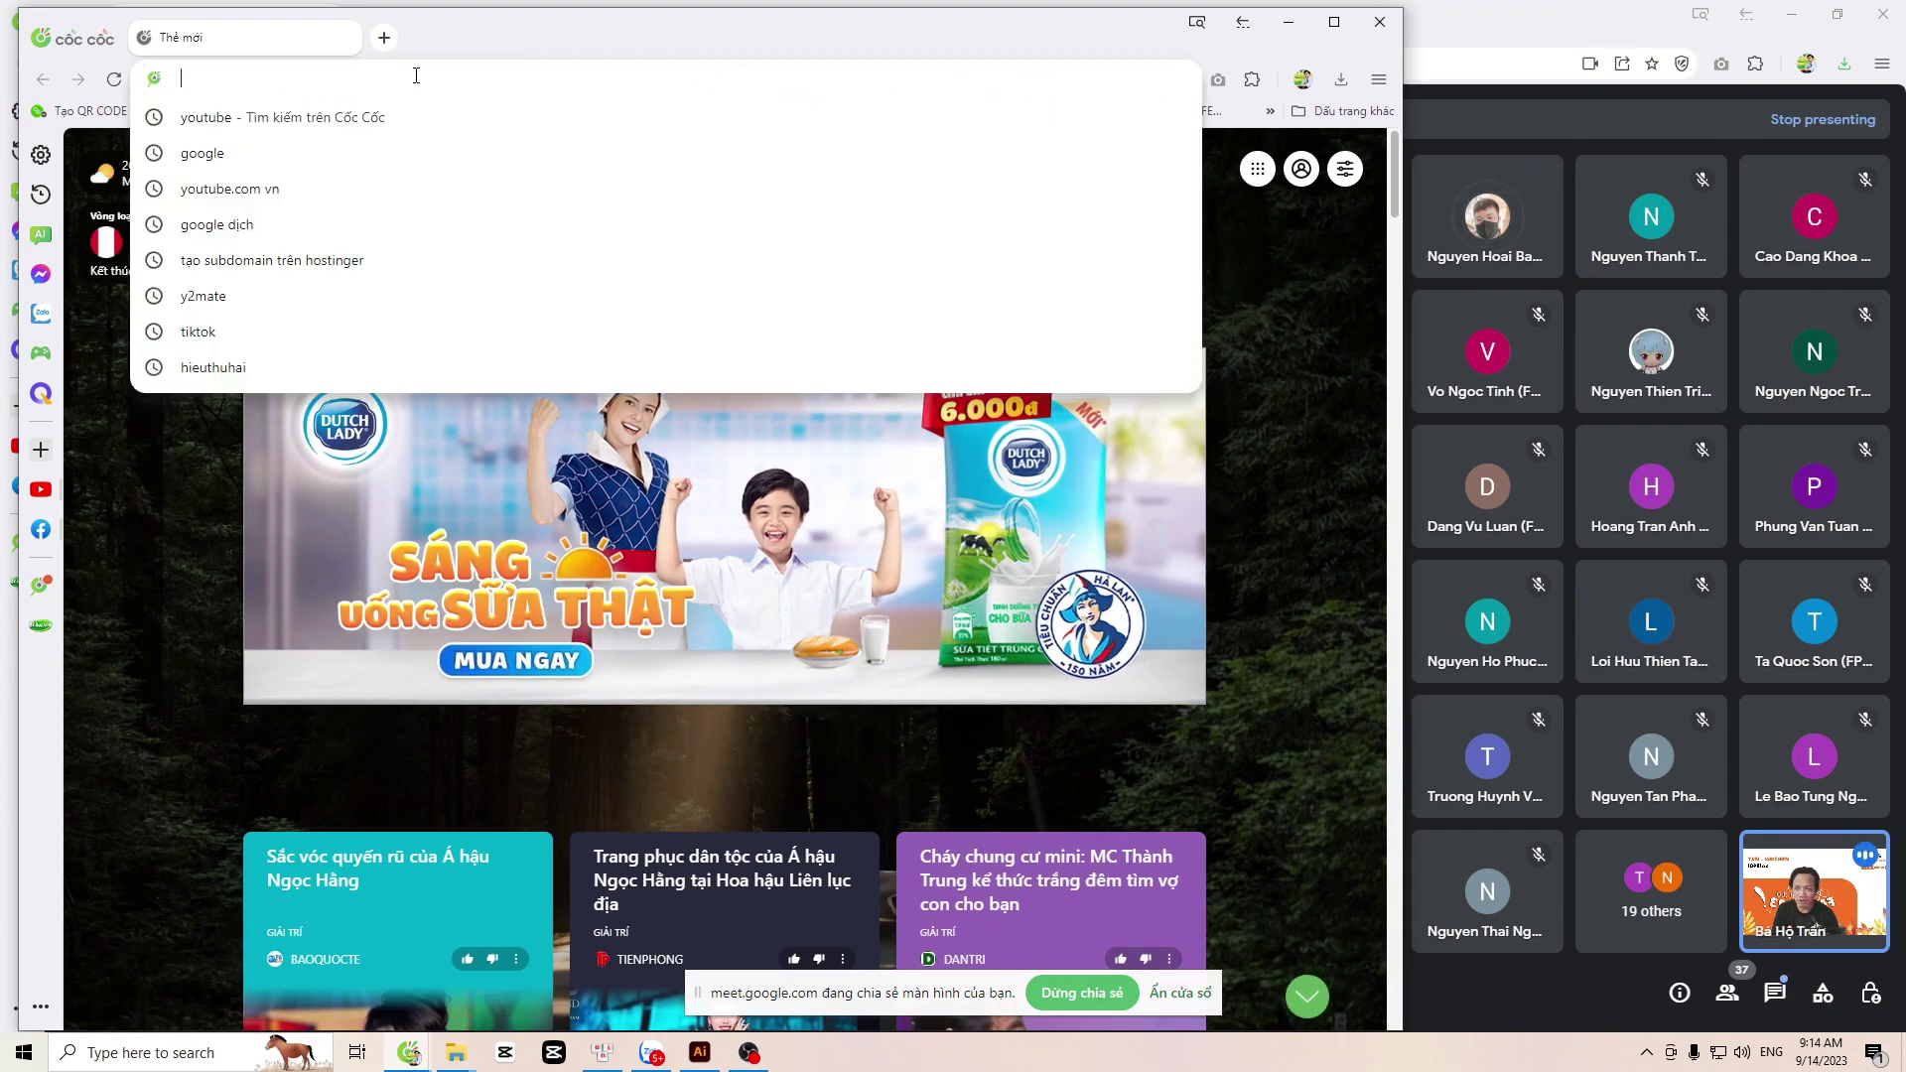
pyautogui.write('go')
pyautogui.press('Down')
pyautogui.press('Down')
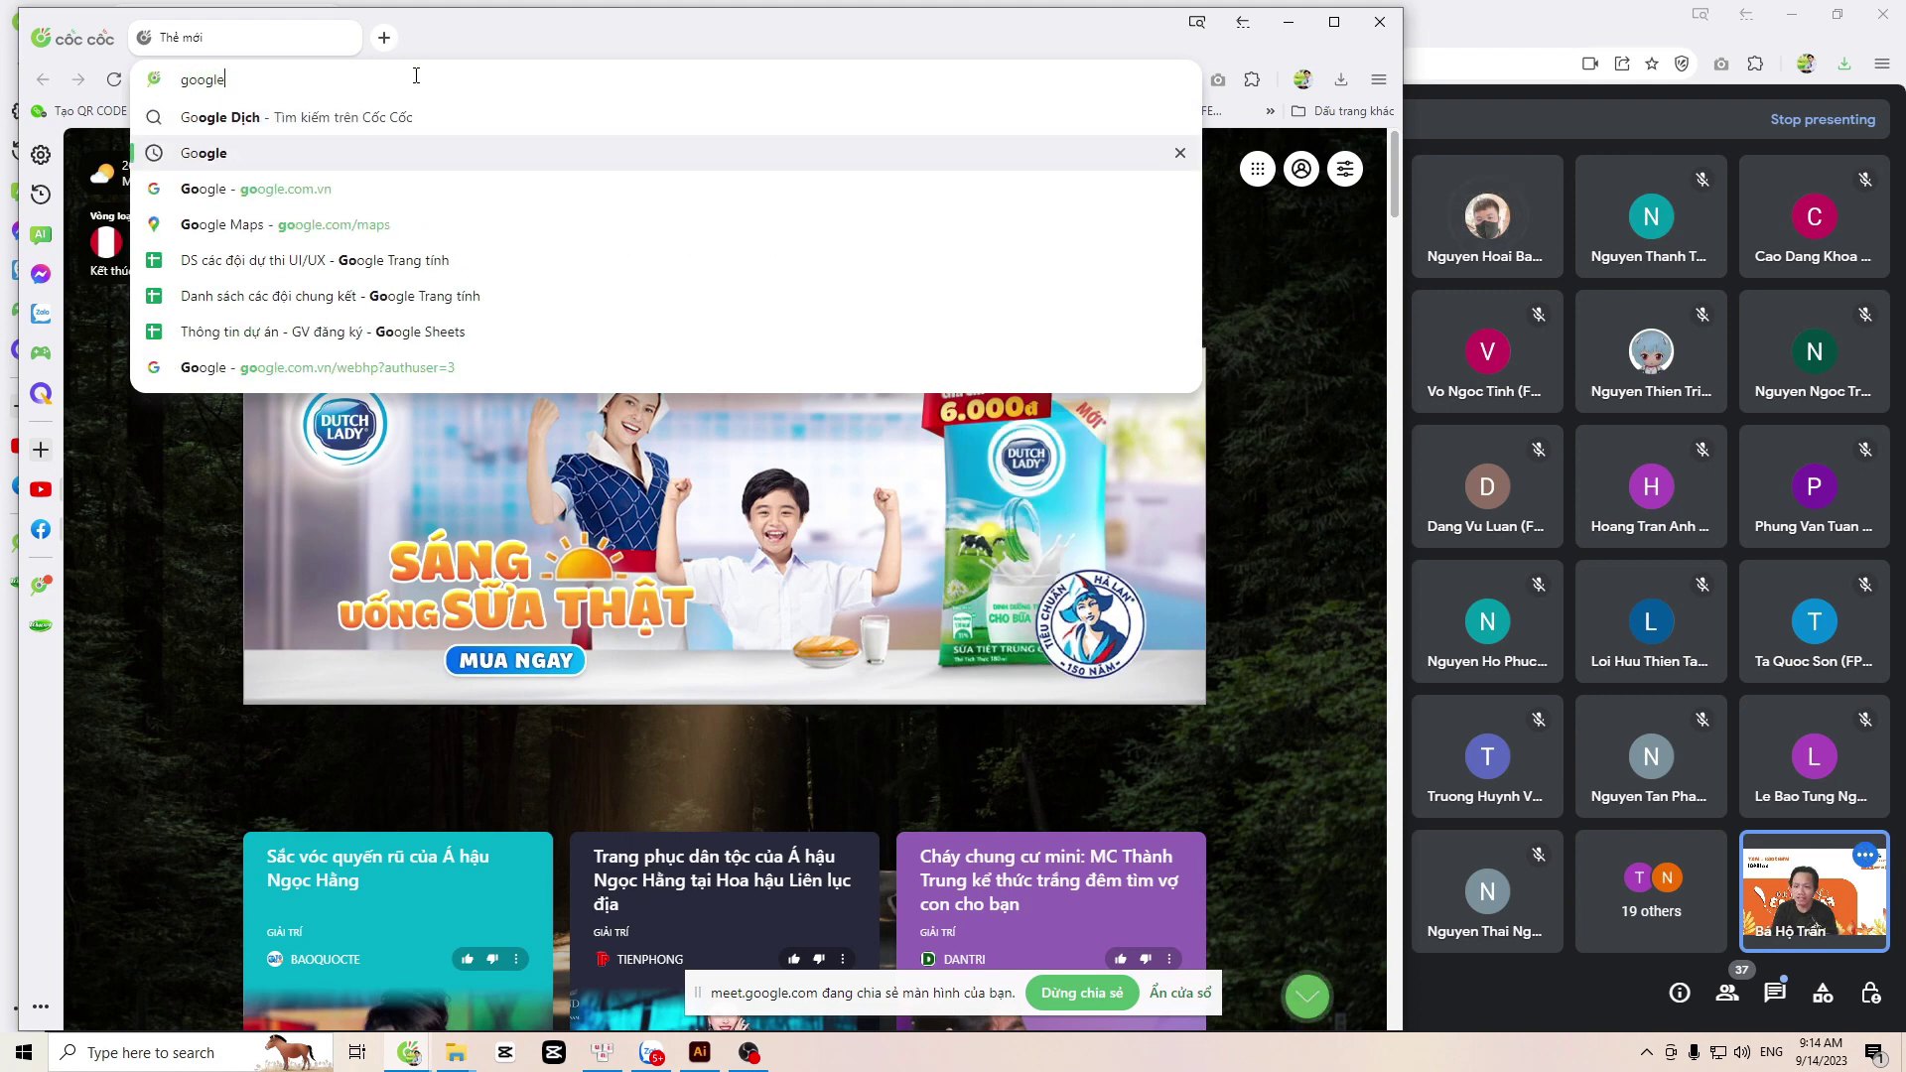
pyautogui.press('Return')
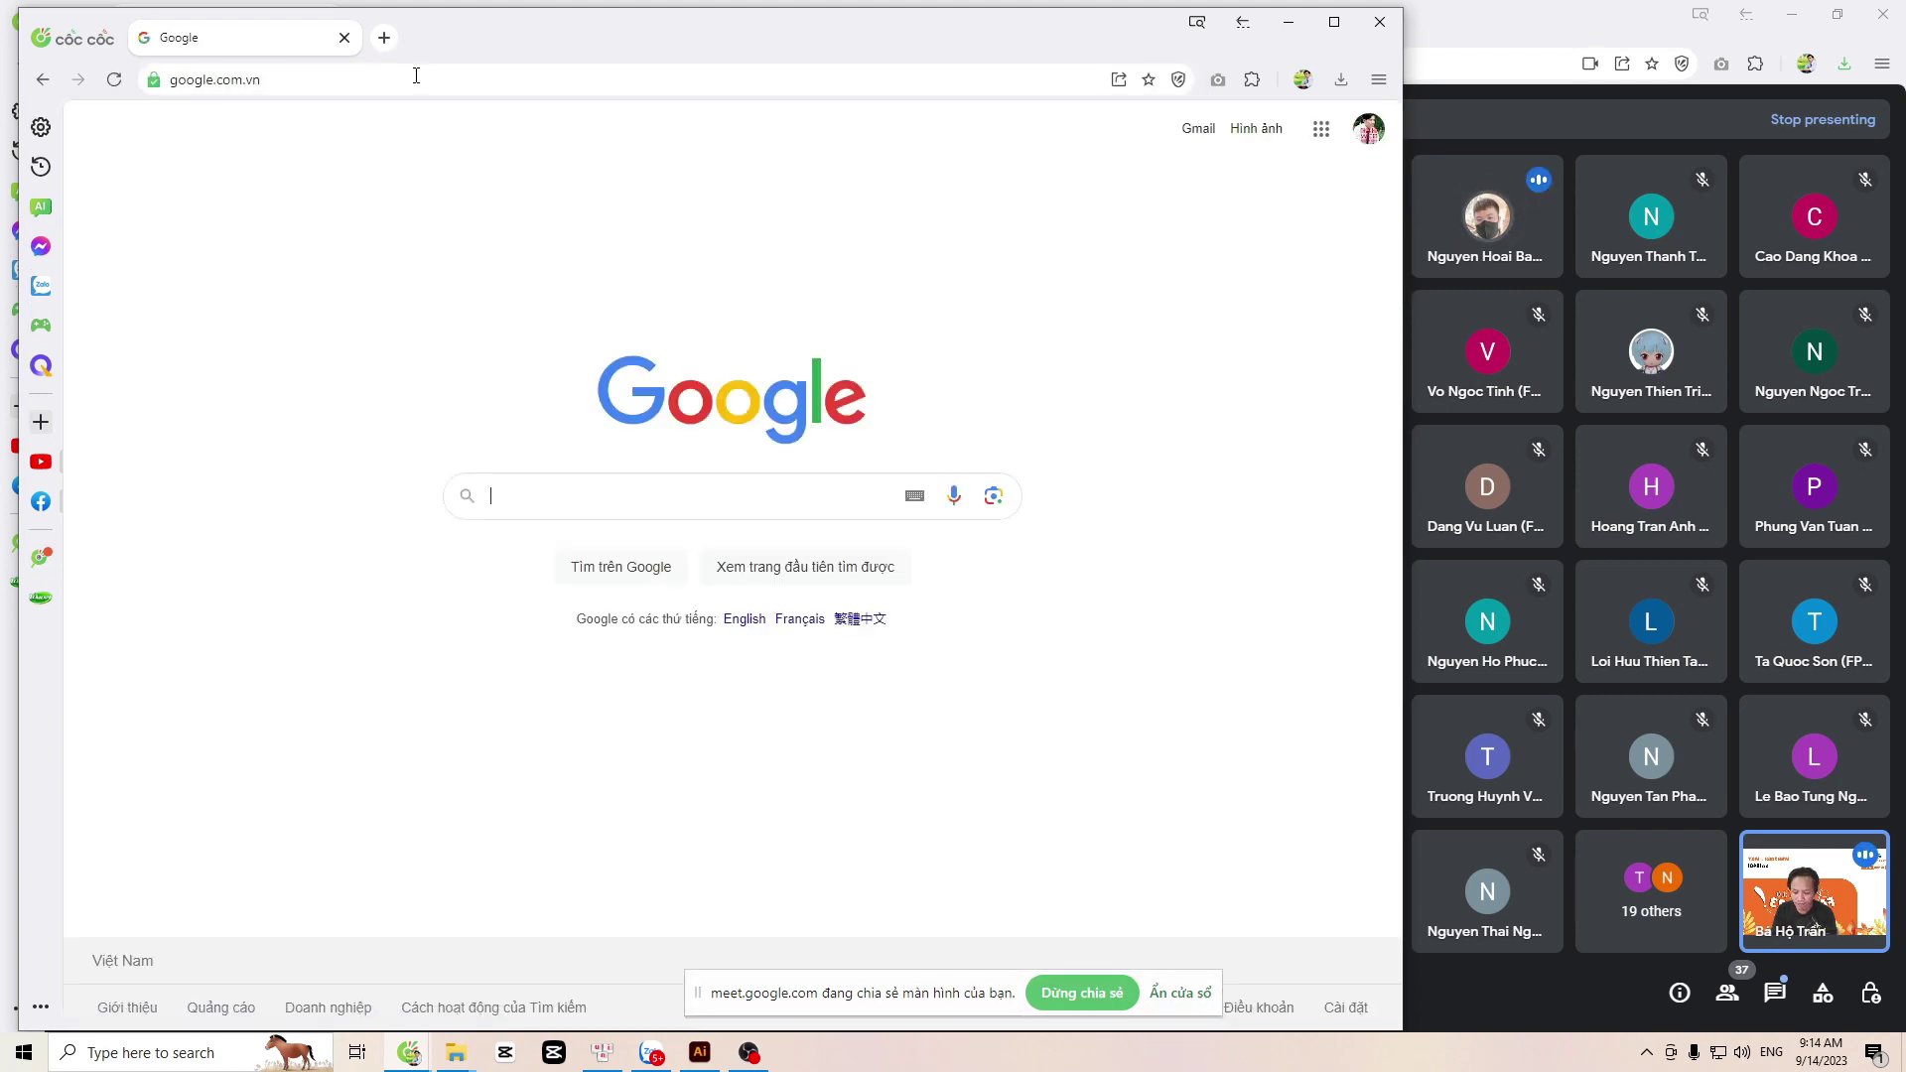
pyautogui.write('xa')
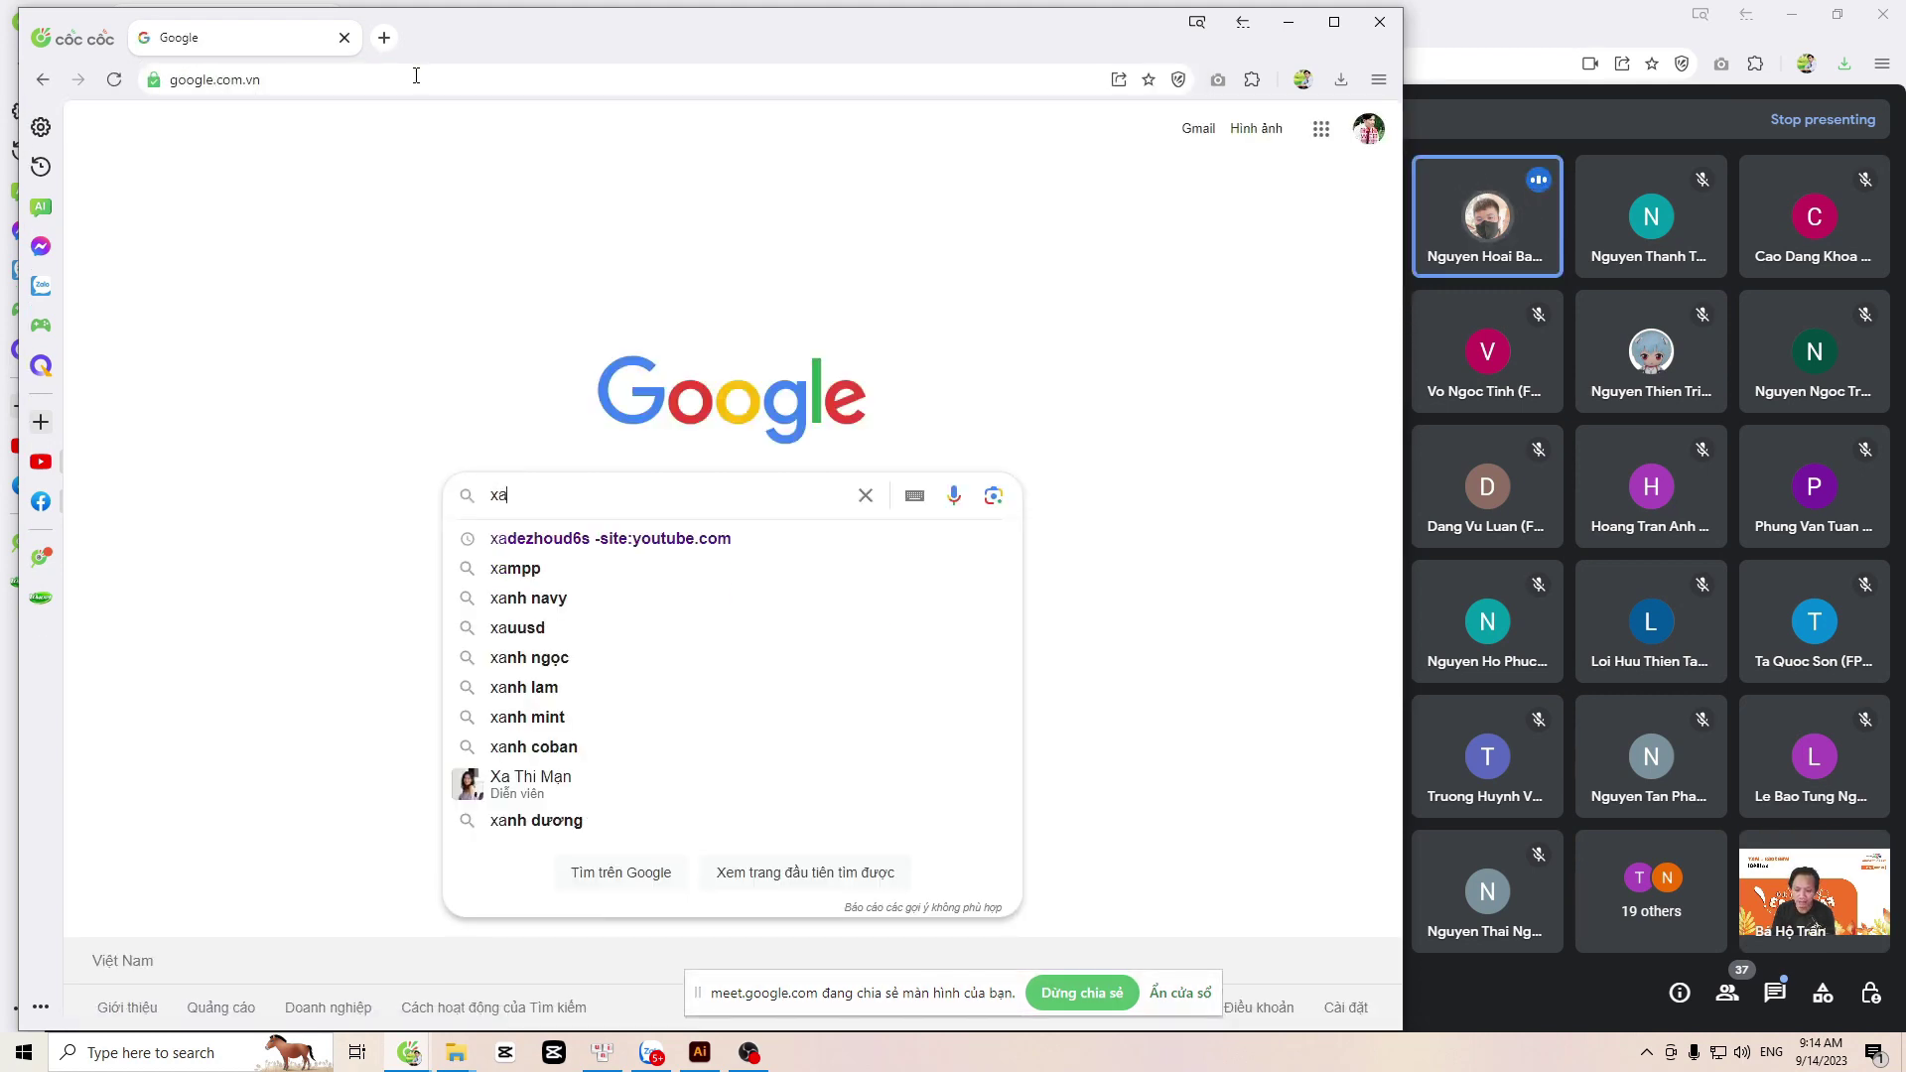
pyautogui.write('mpp')
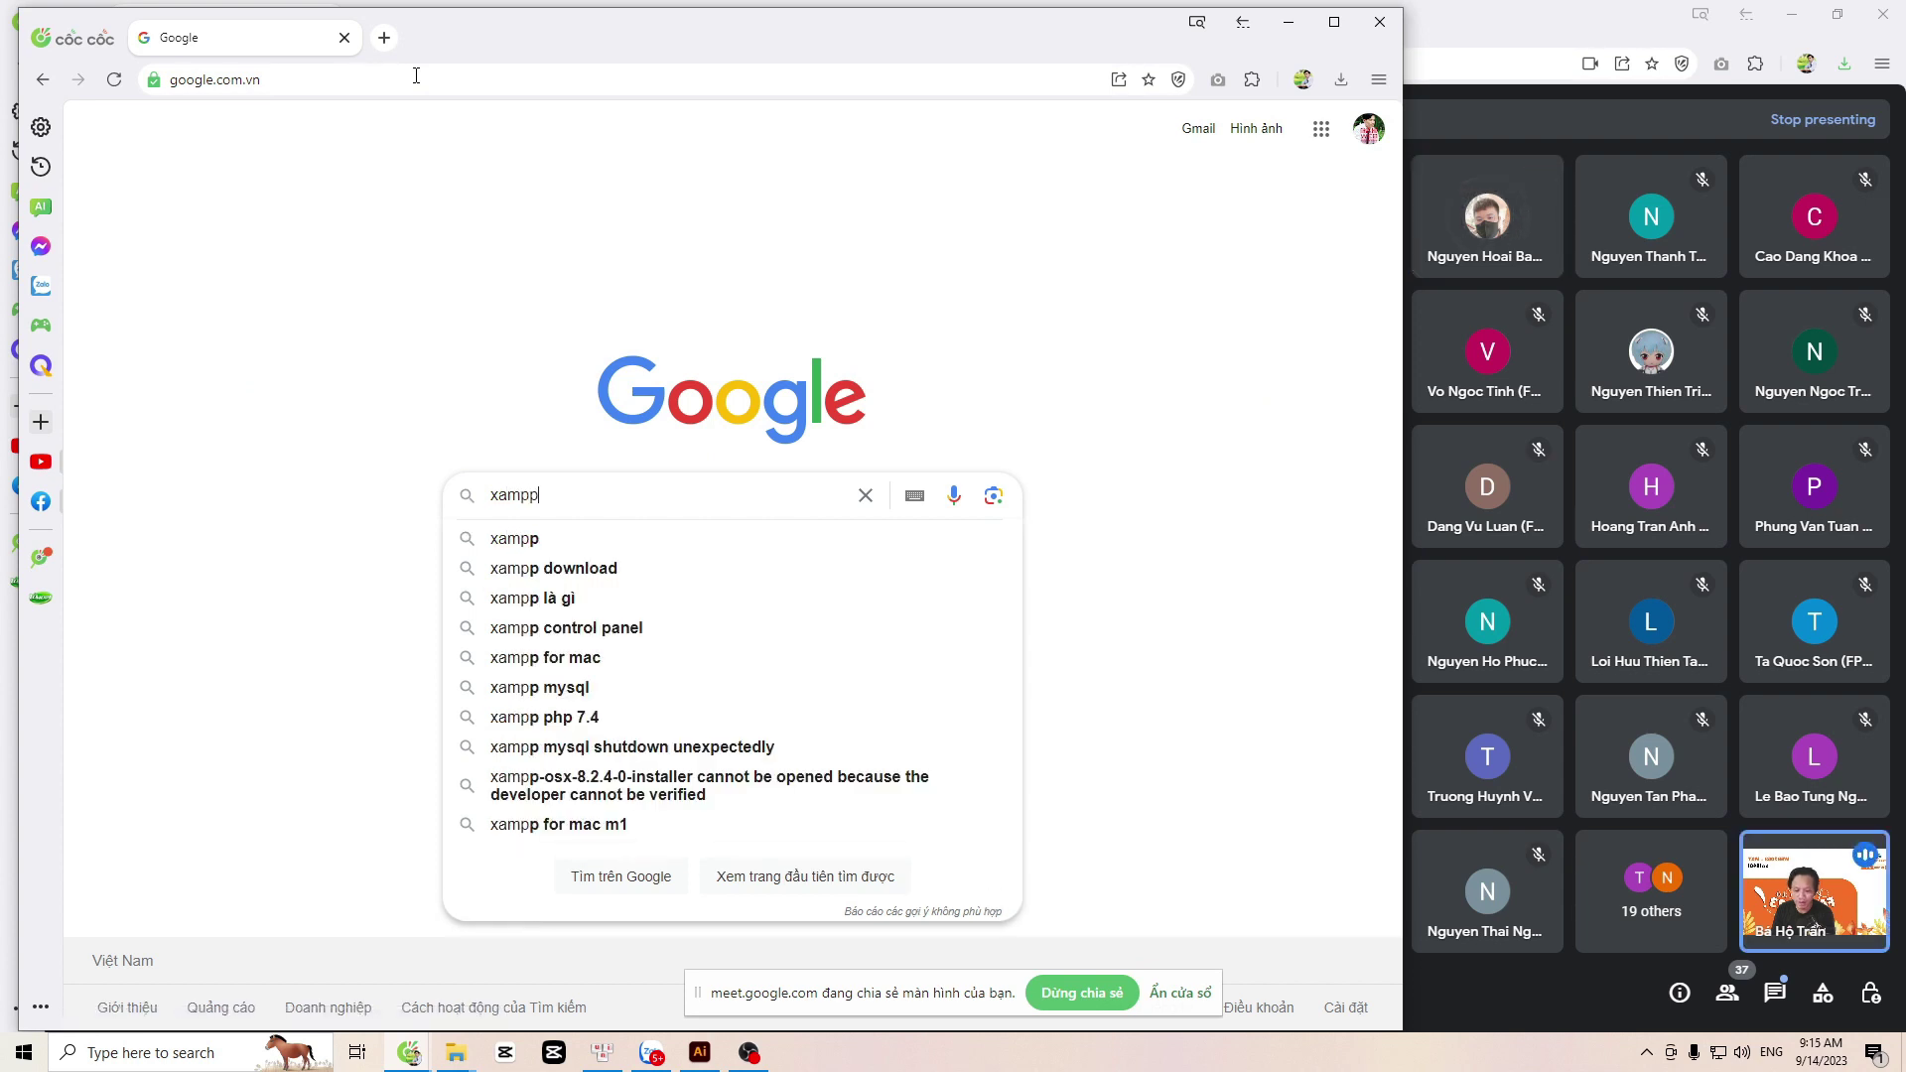
pyautogui.press('Return')
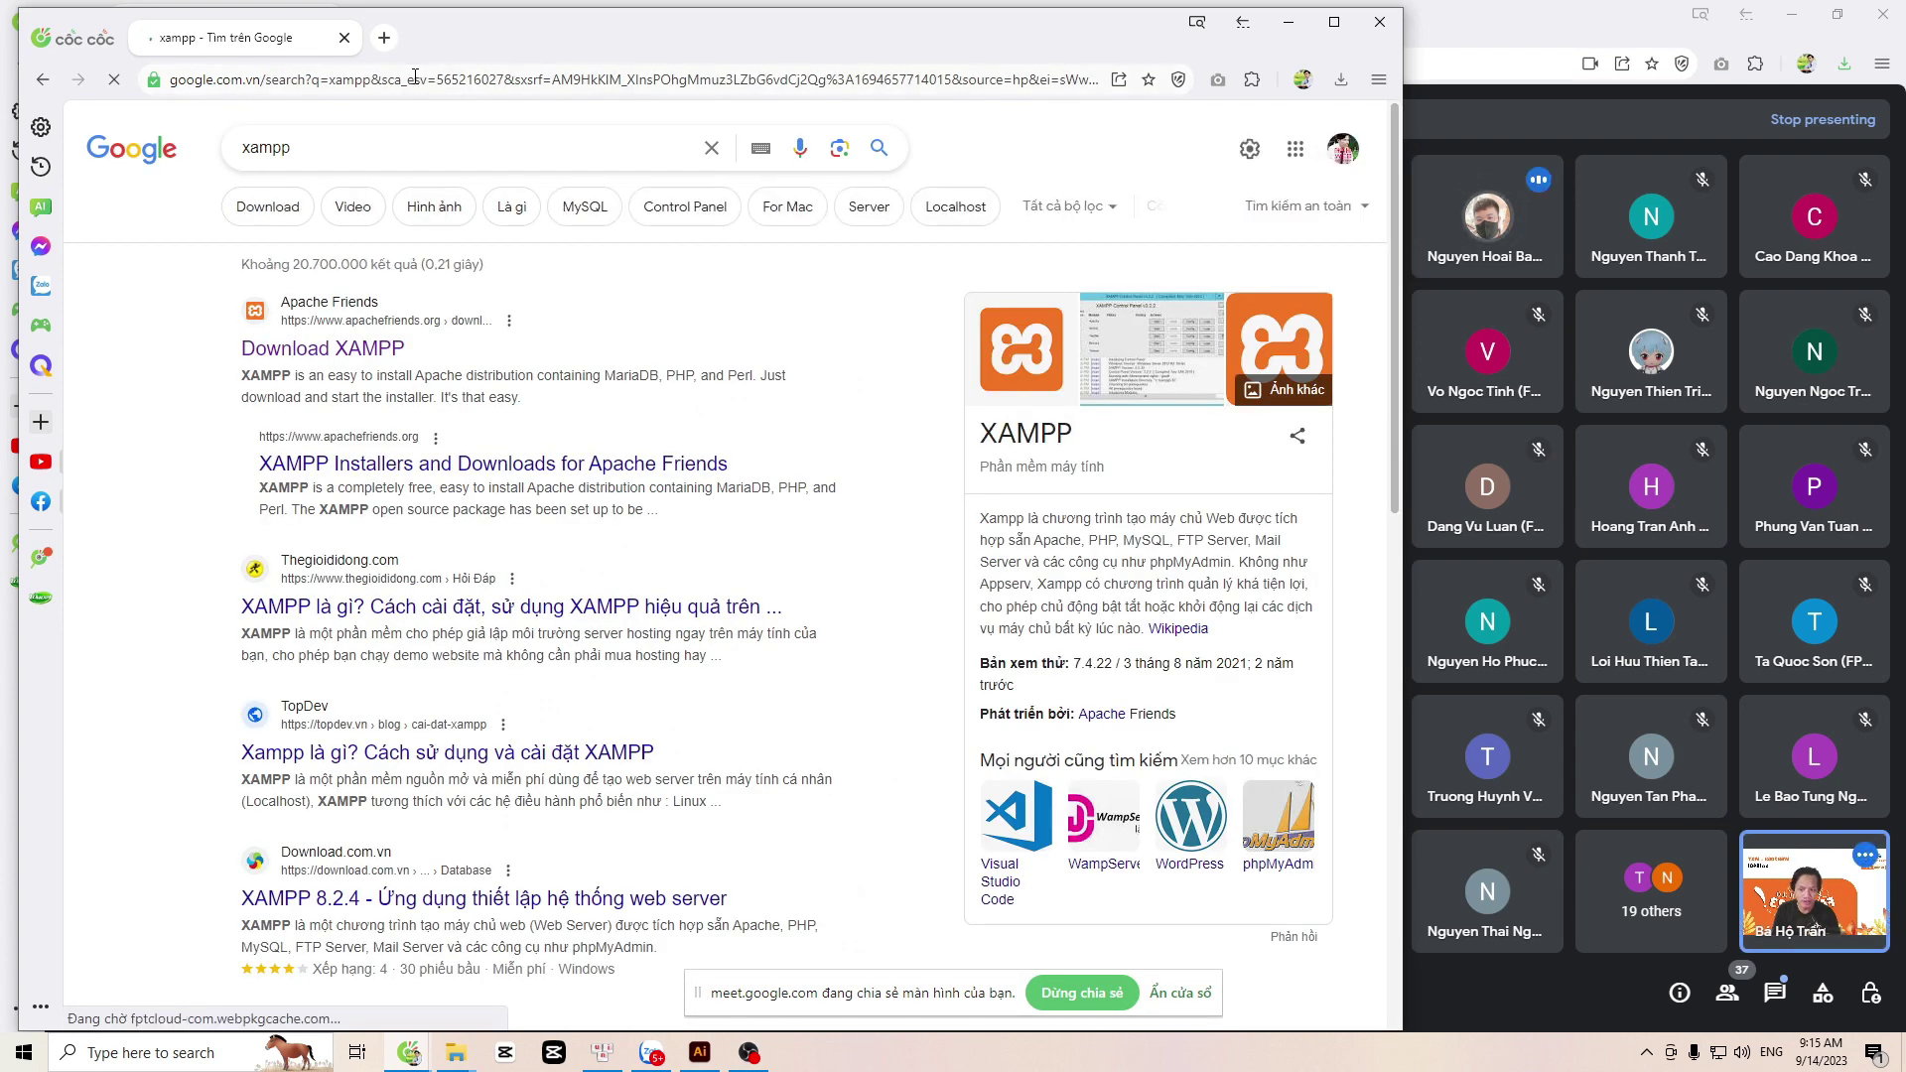
# Step: Download the XAMPP for Windows 64-bit installer from Apache Friends
pyautogui.click(268, 356)
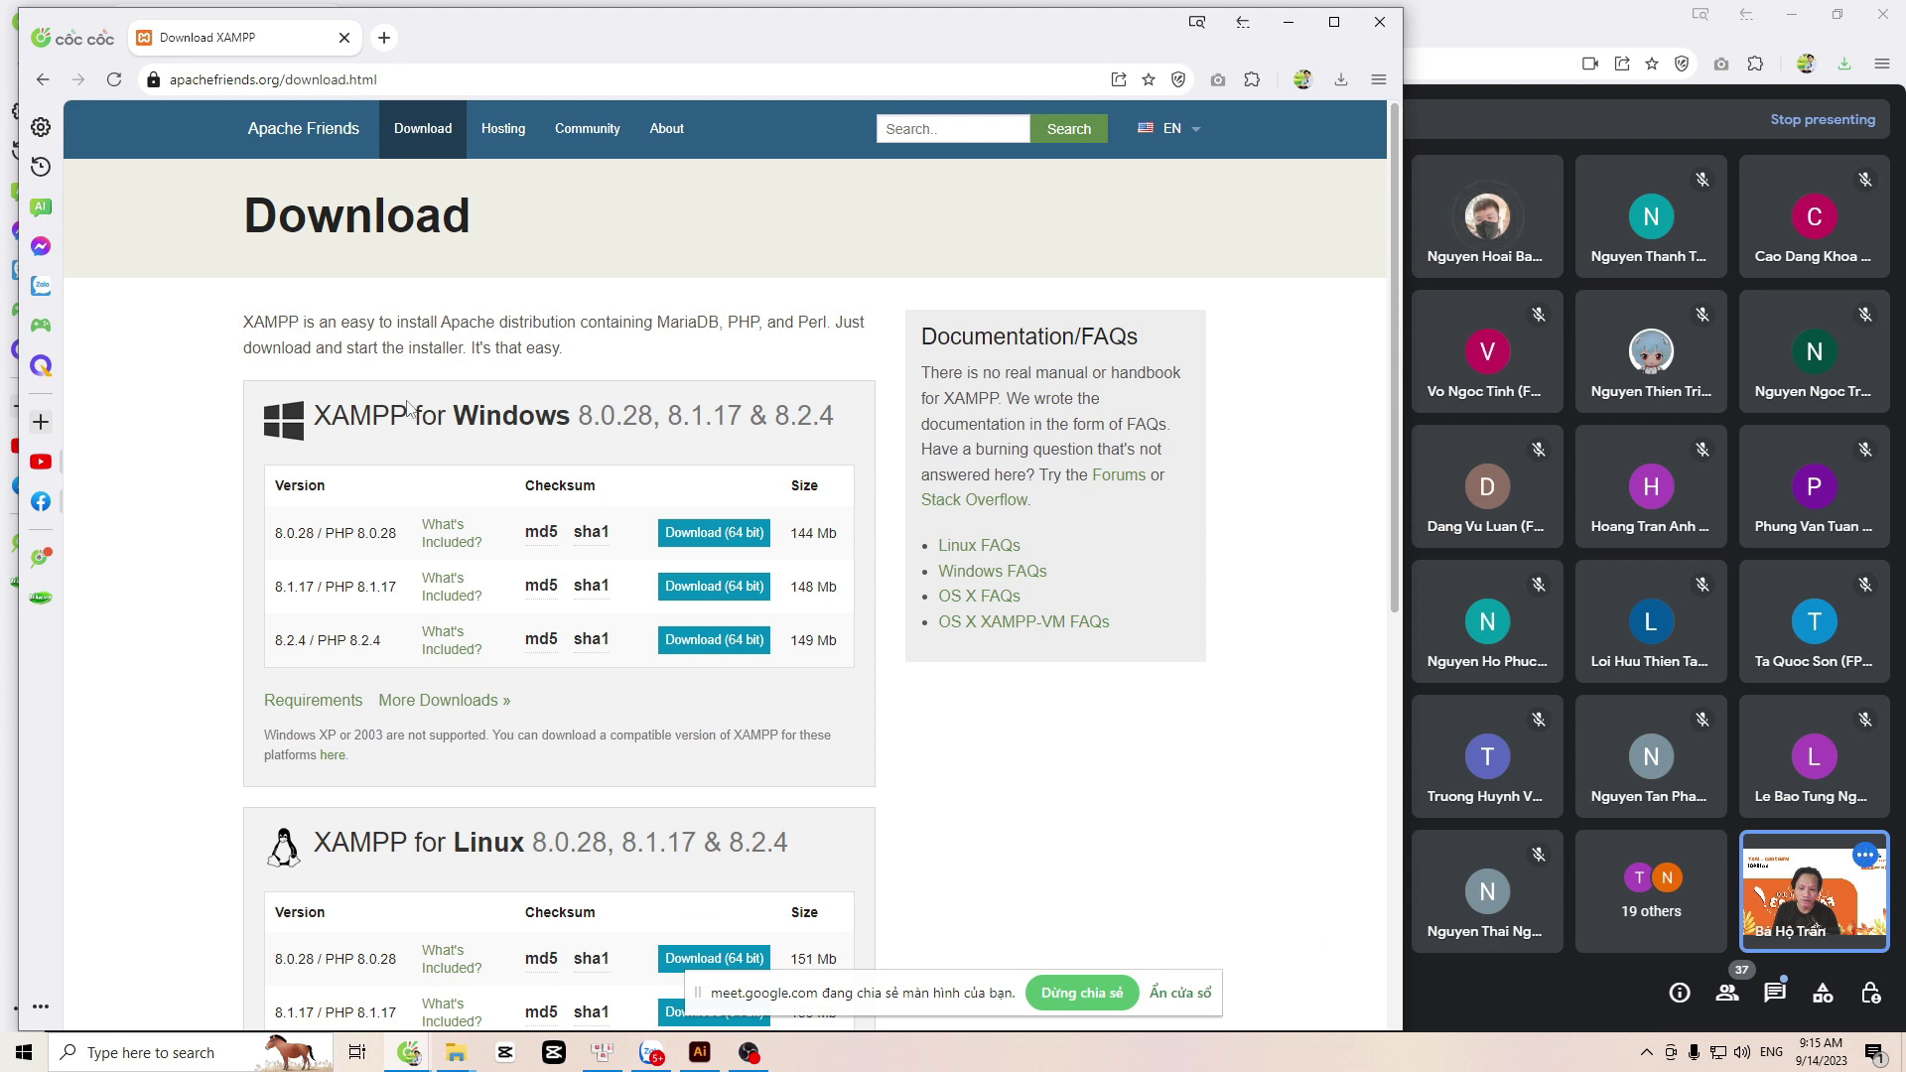
pyautogui.moveTo(314, 417); pyautogui.dragTo(647, 419)
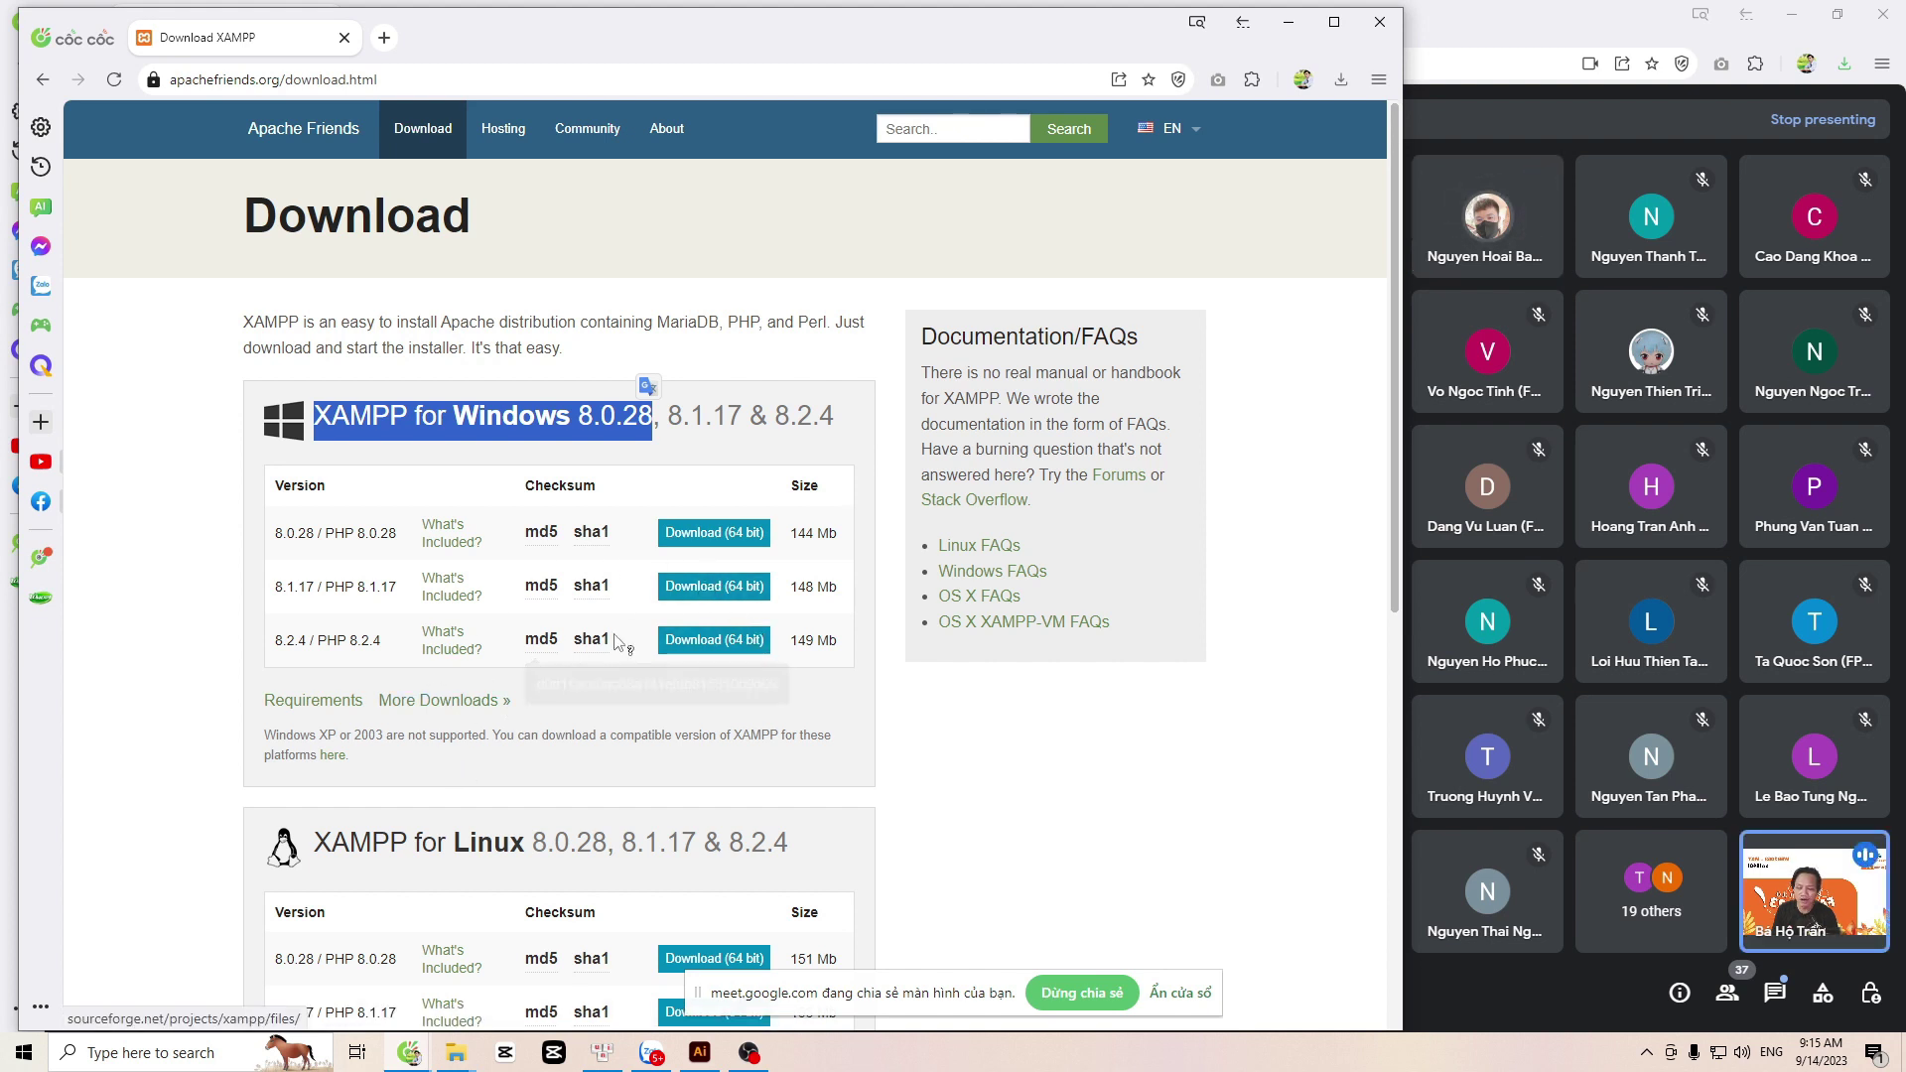
pyautogui.click(713, 588)
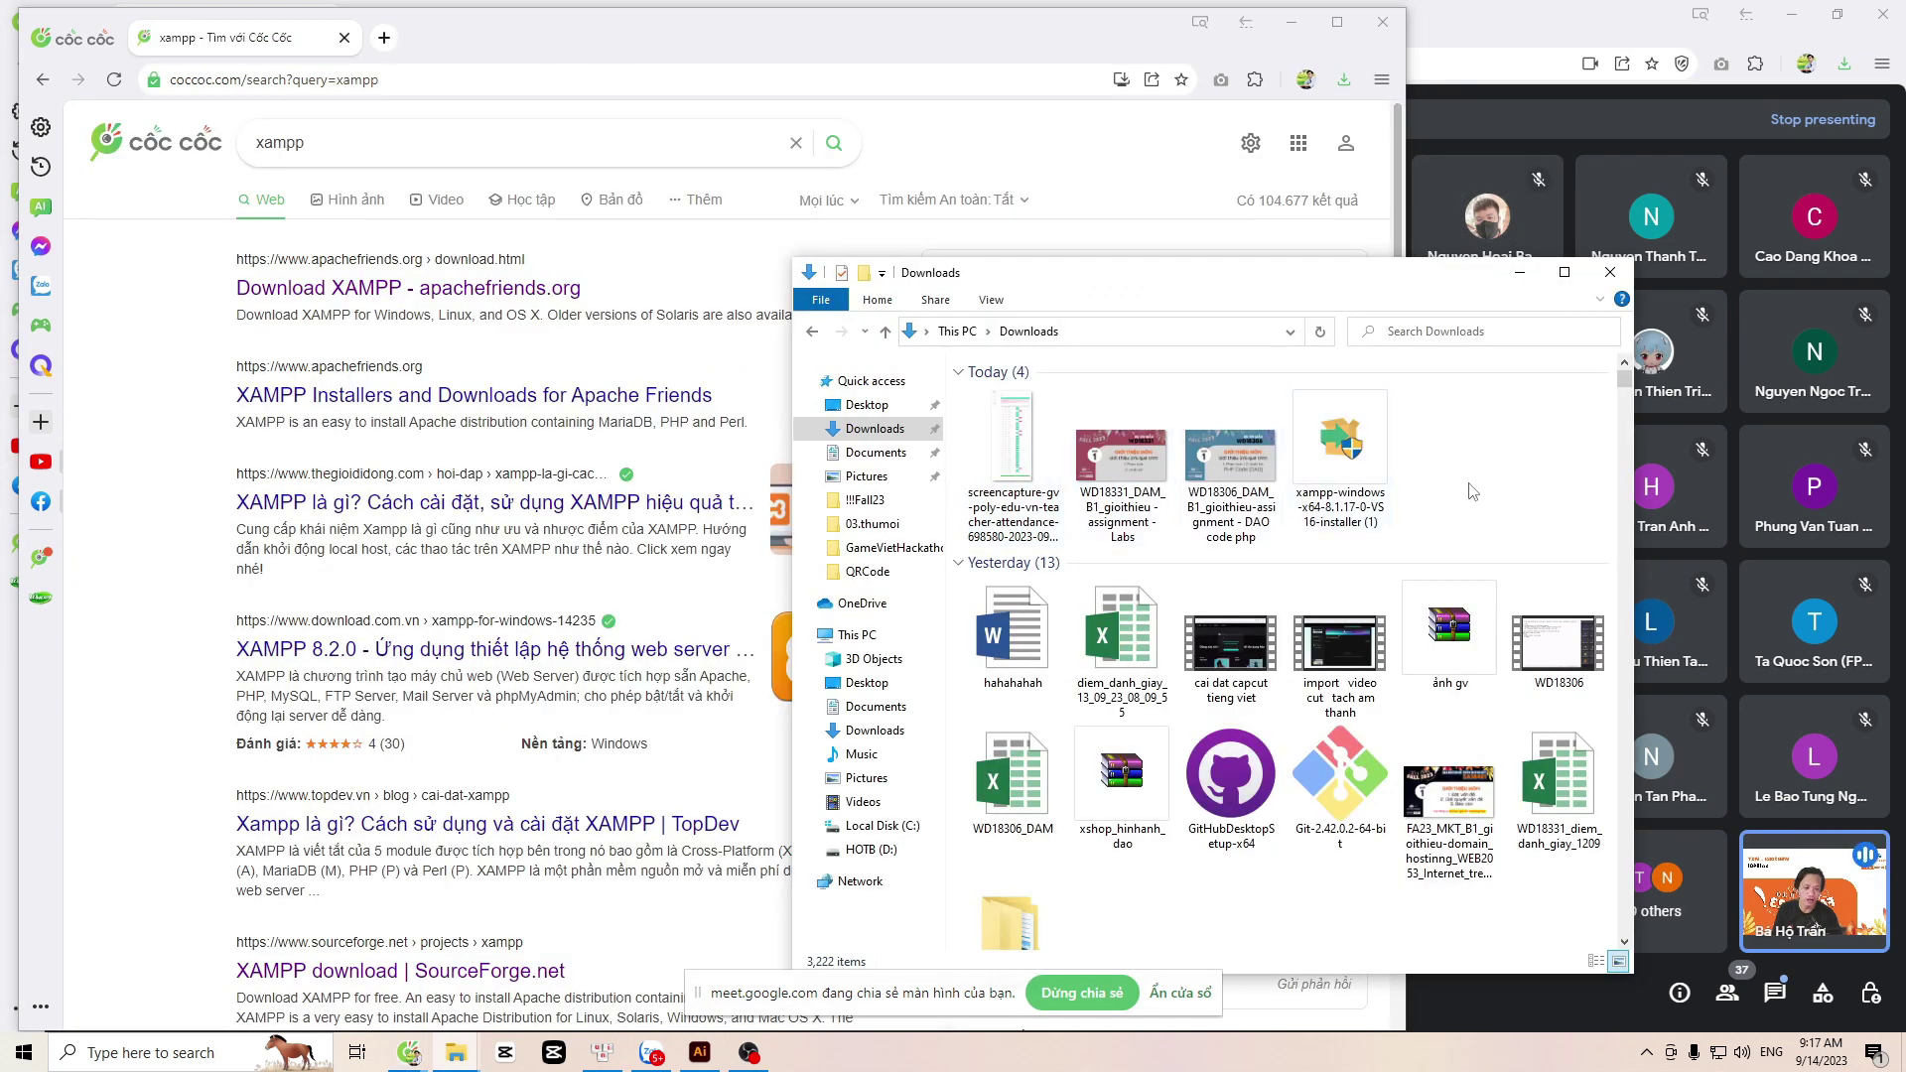
# Step: Select the downloaded XAMPP installer, then search Windows for 'pro' to find Control Panel
pyautogui.click(1375, 467)
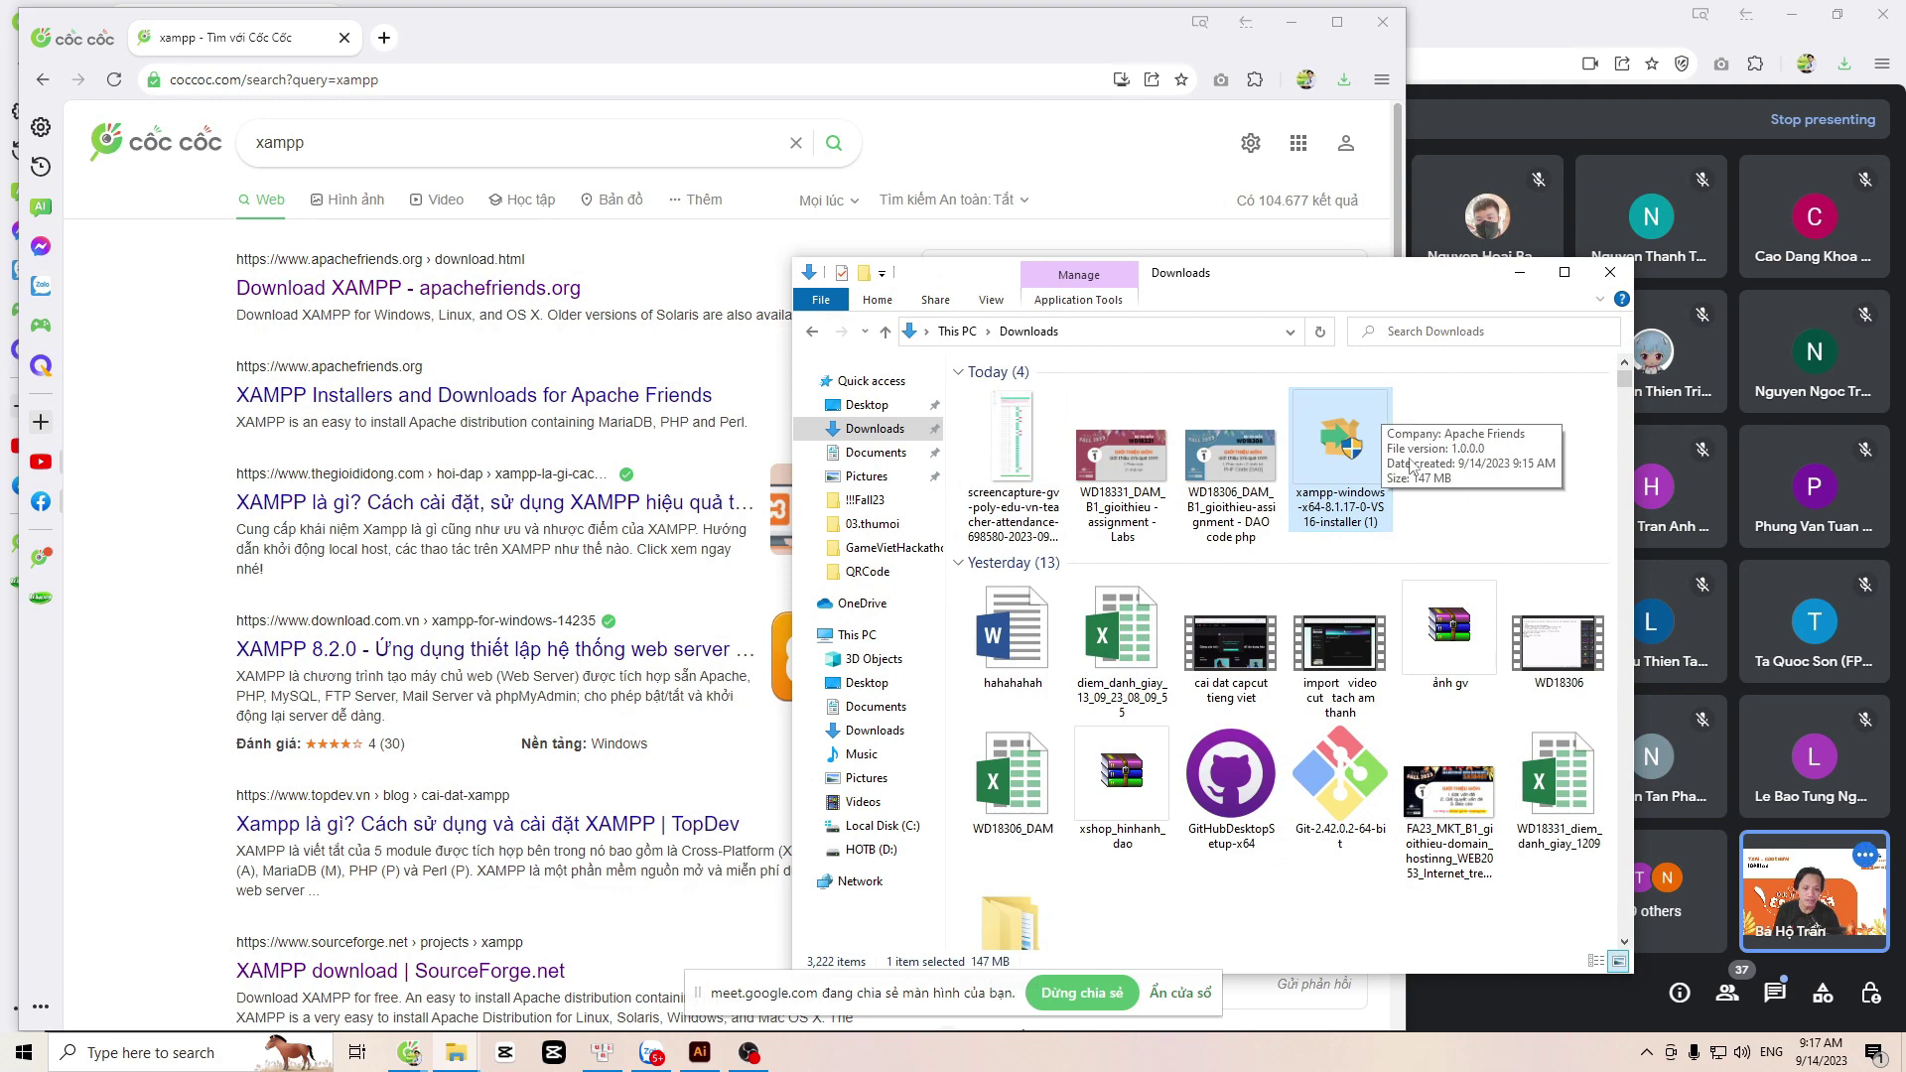
pyautogui.press('super')
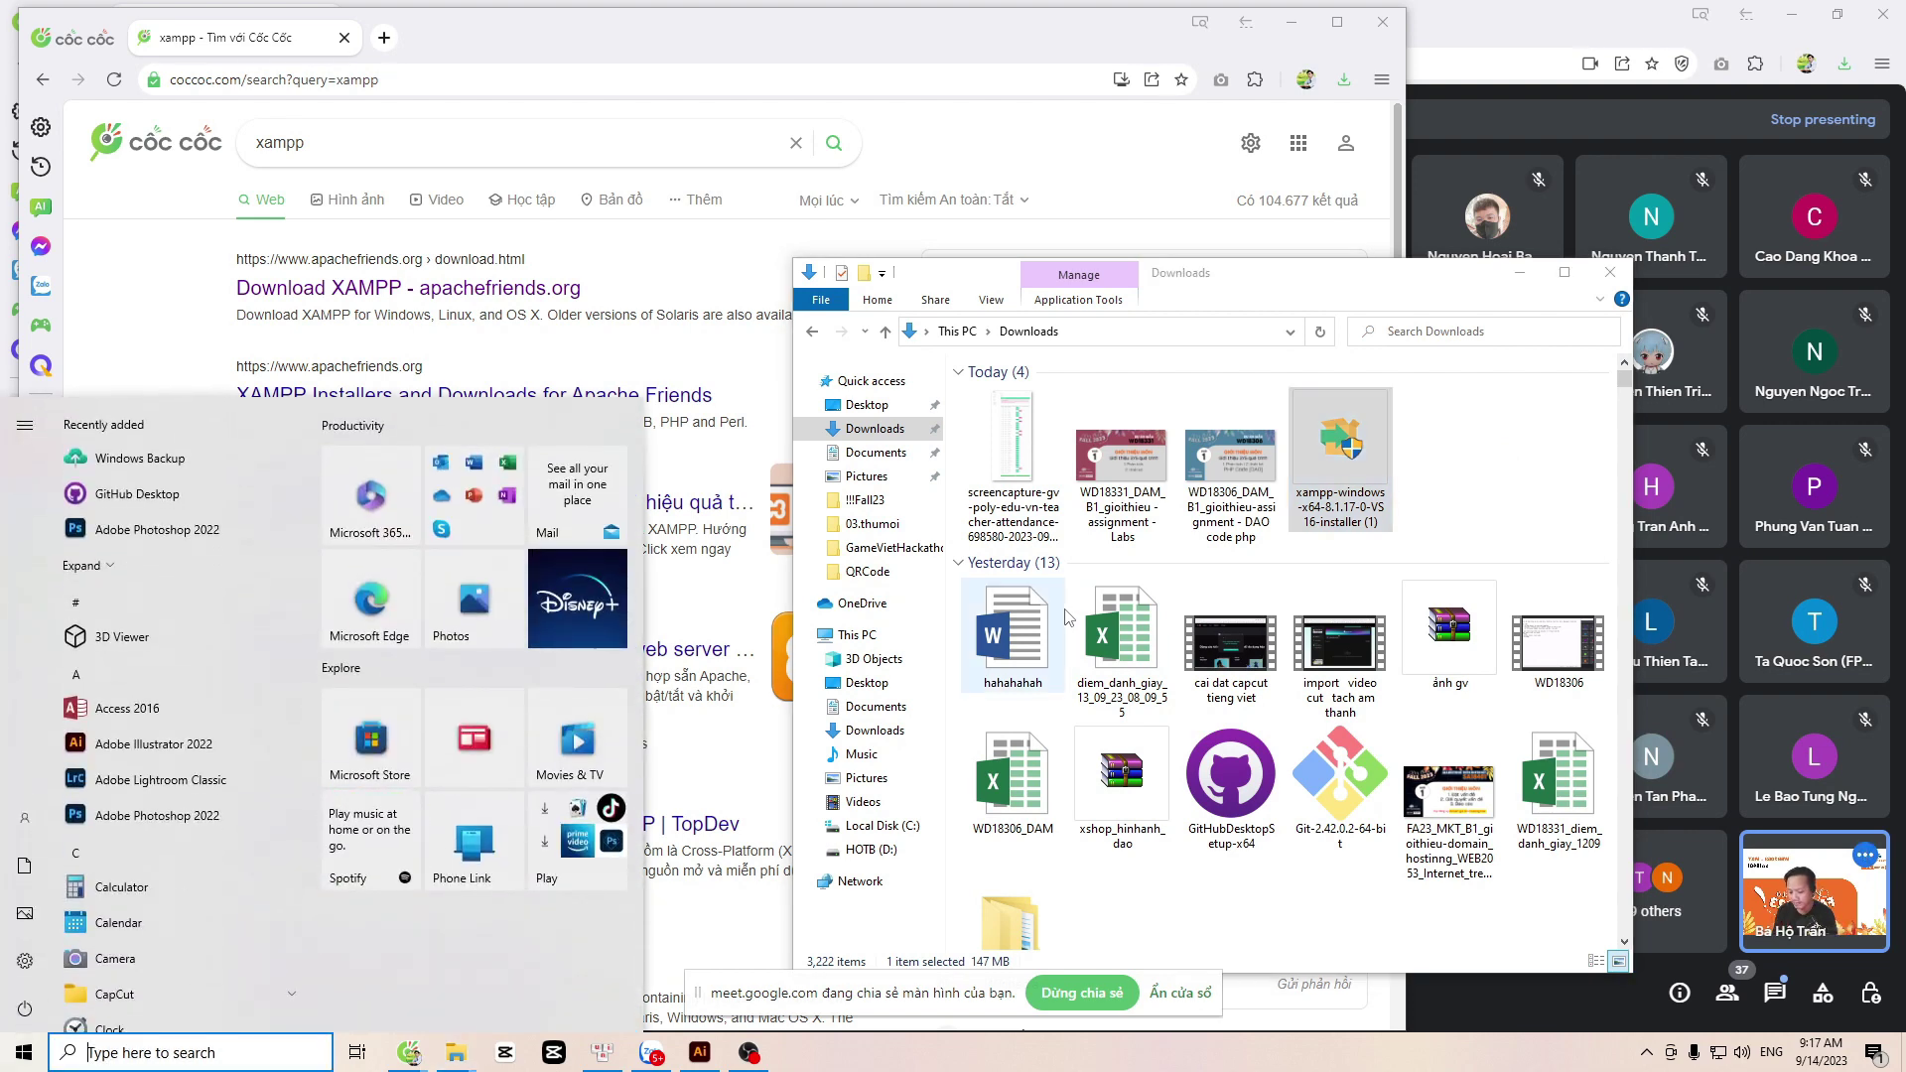
pyautogui.press('super')
pyautogui.press('super')
pyautogui.write('pro')
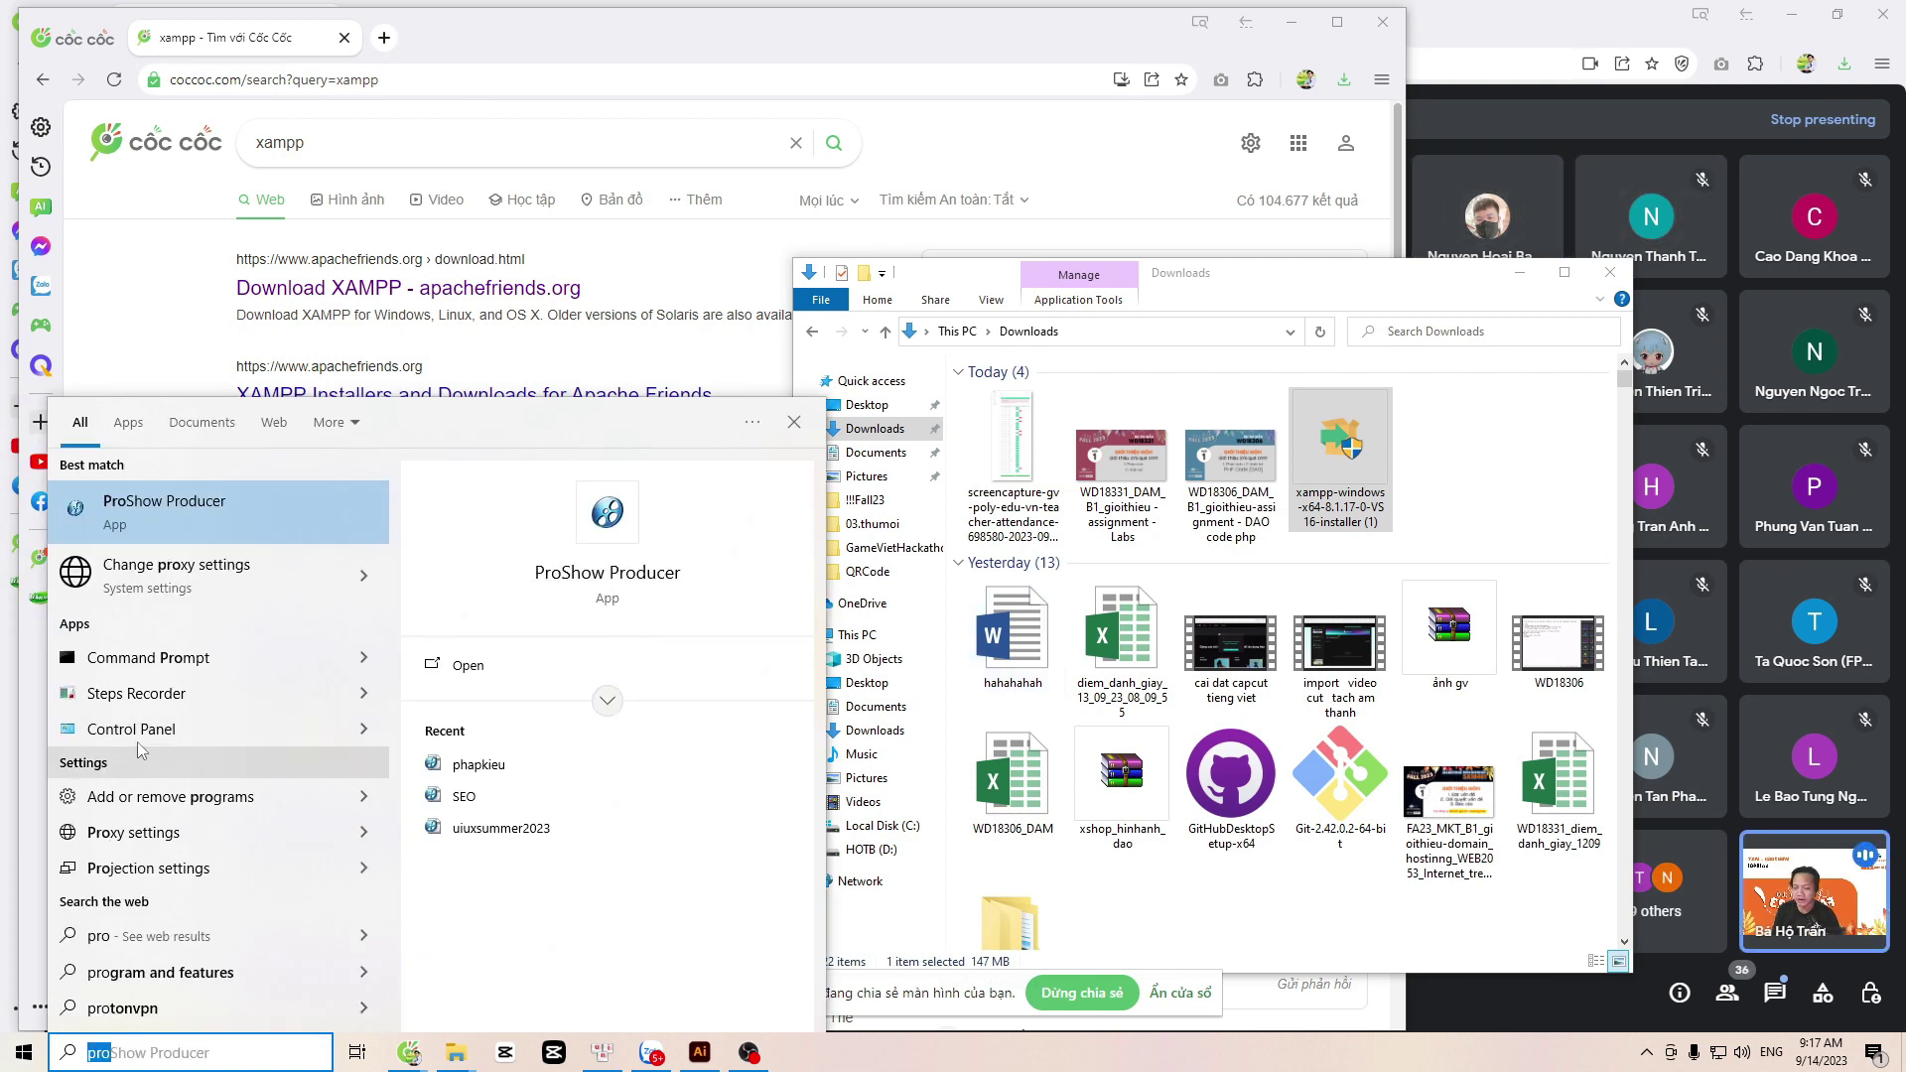
# Step: Check Programs and Features for XAMPP 8.1.17-0, then close the list
pyautogui.click(135, 732)
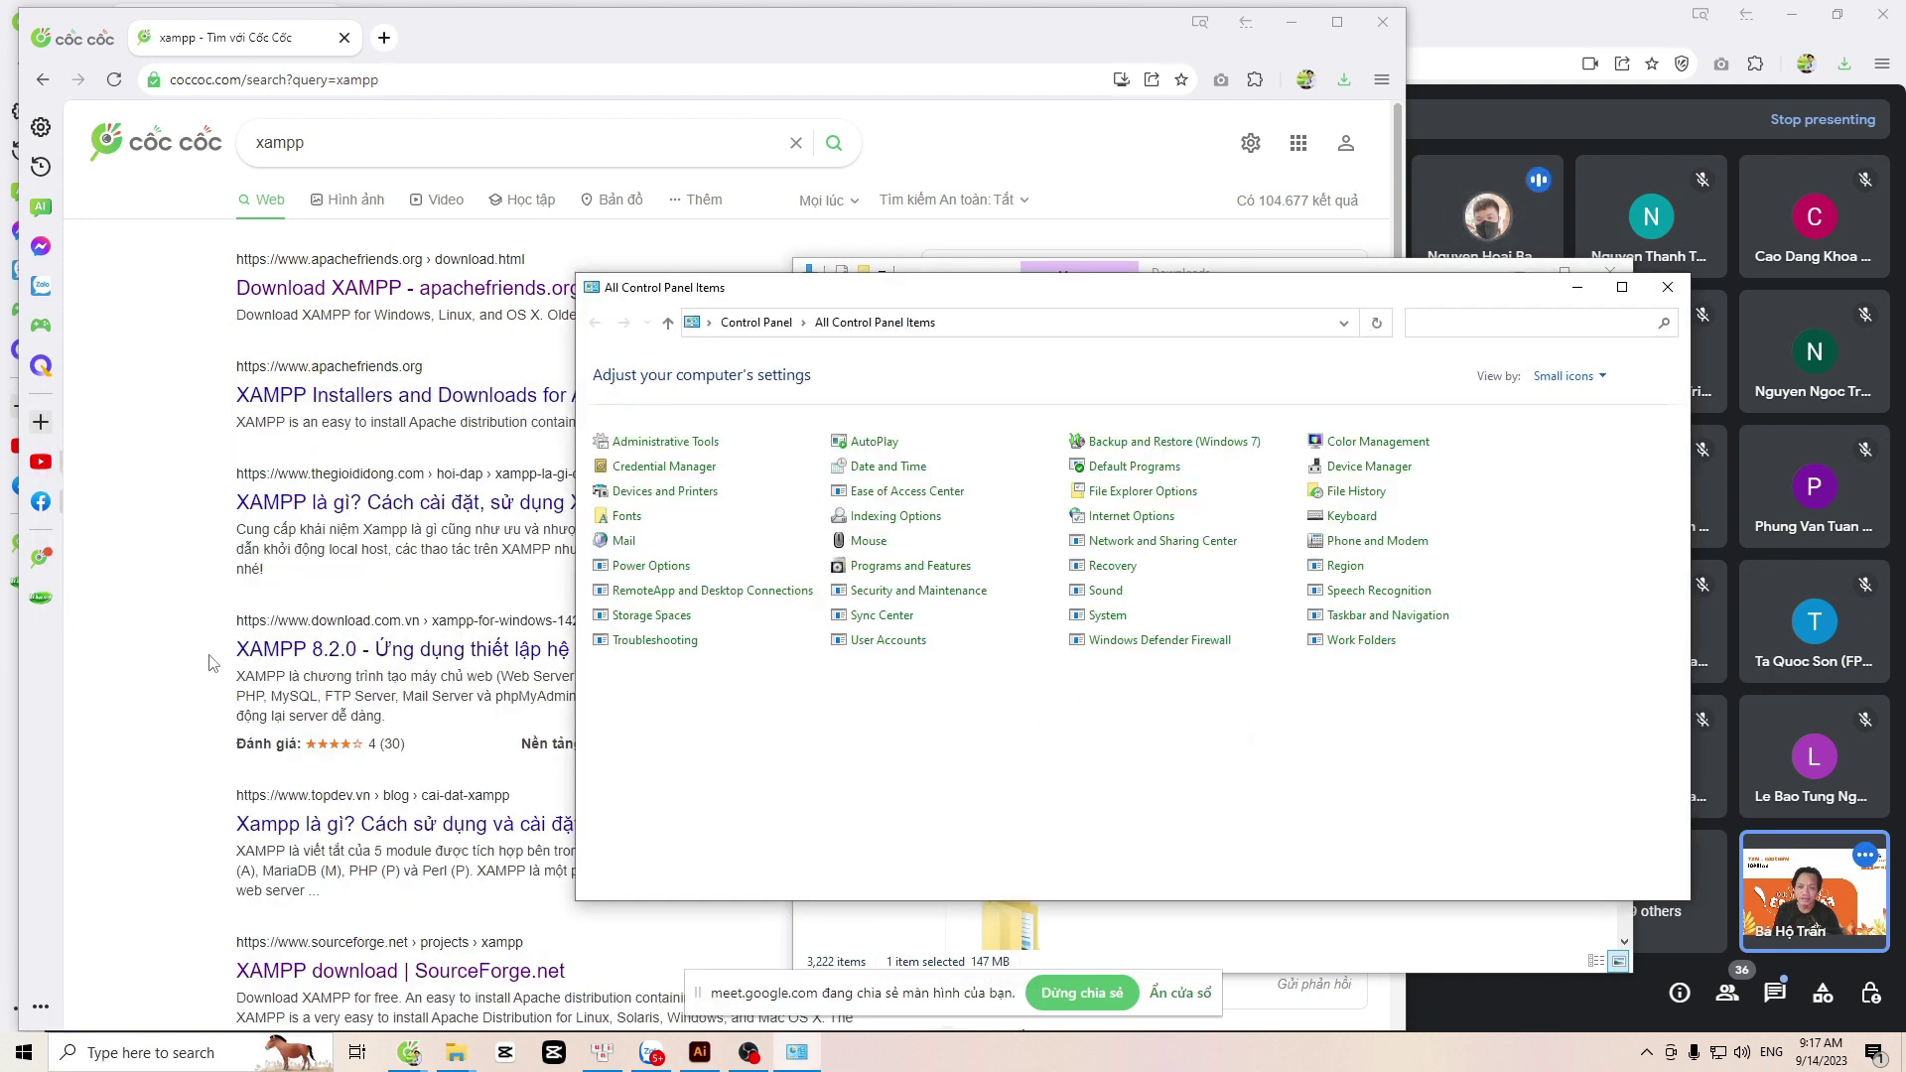
pyautogui.moveTo(871, 298); pyautogui.dragTo(515, 199)
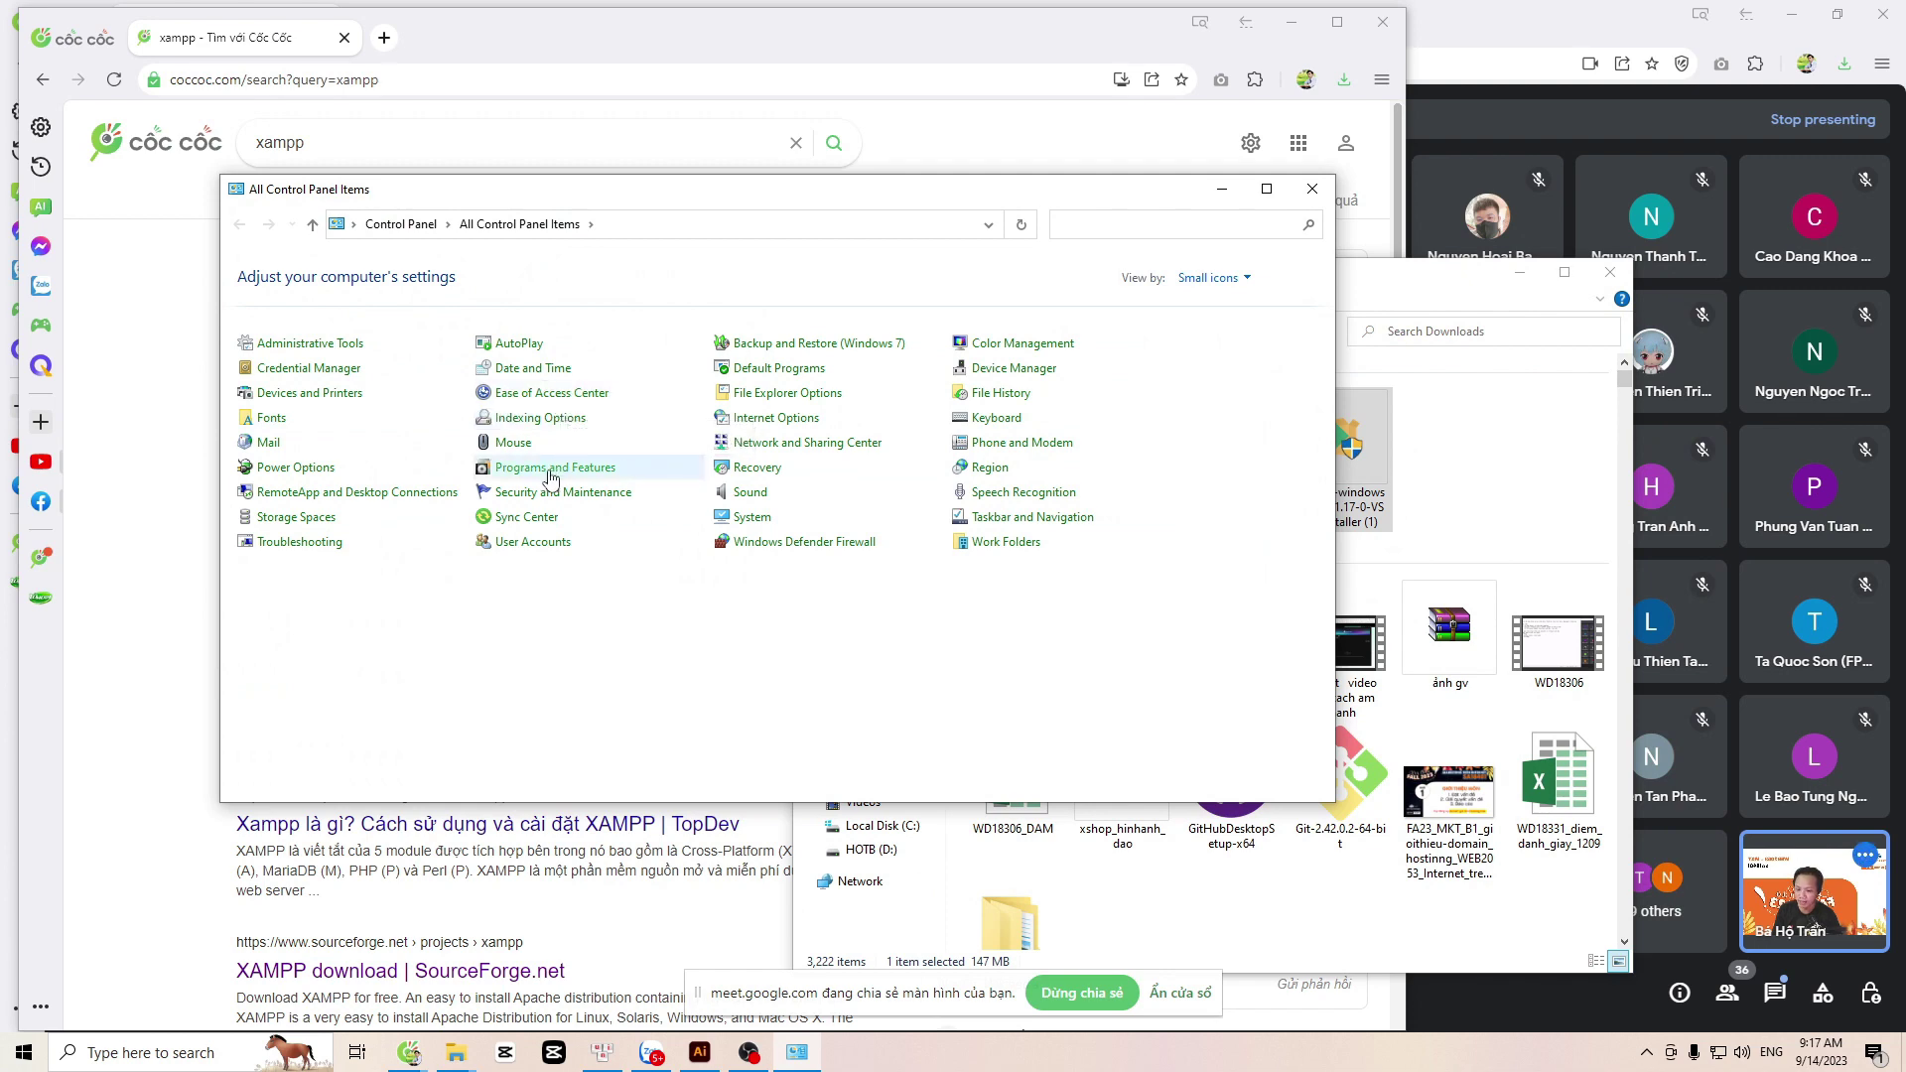
pyautogui.click(547, 468)
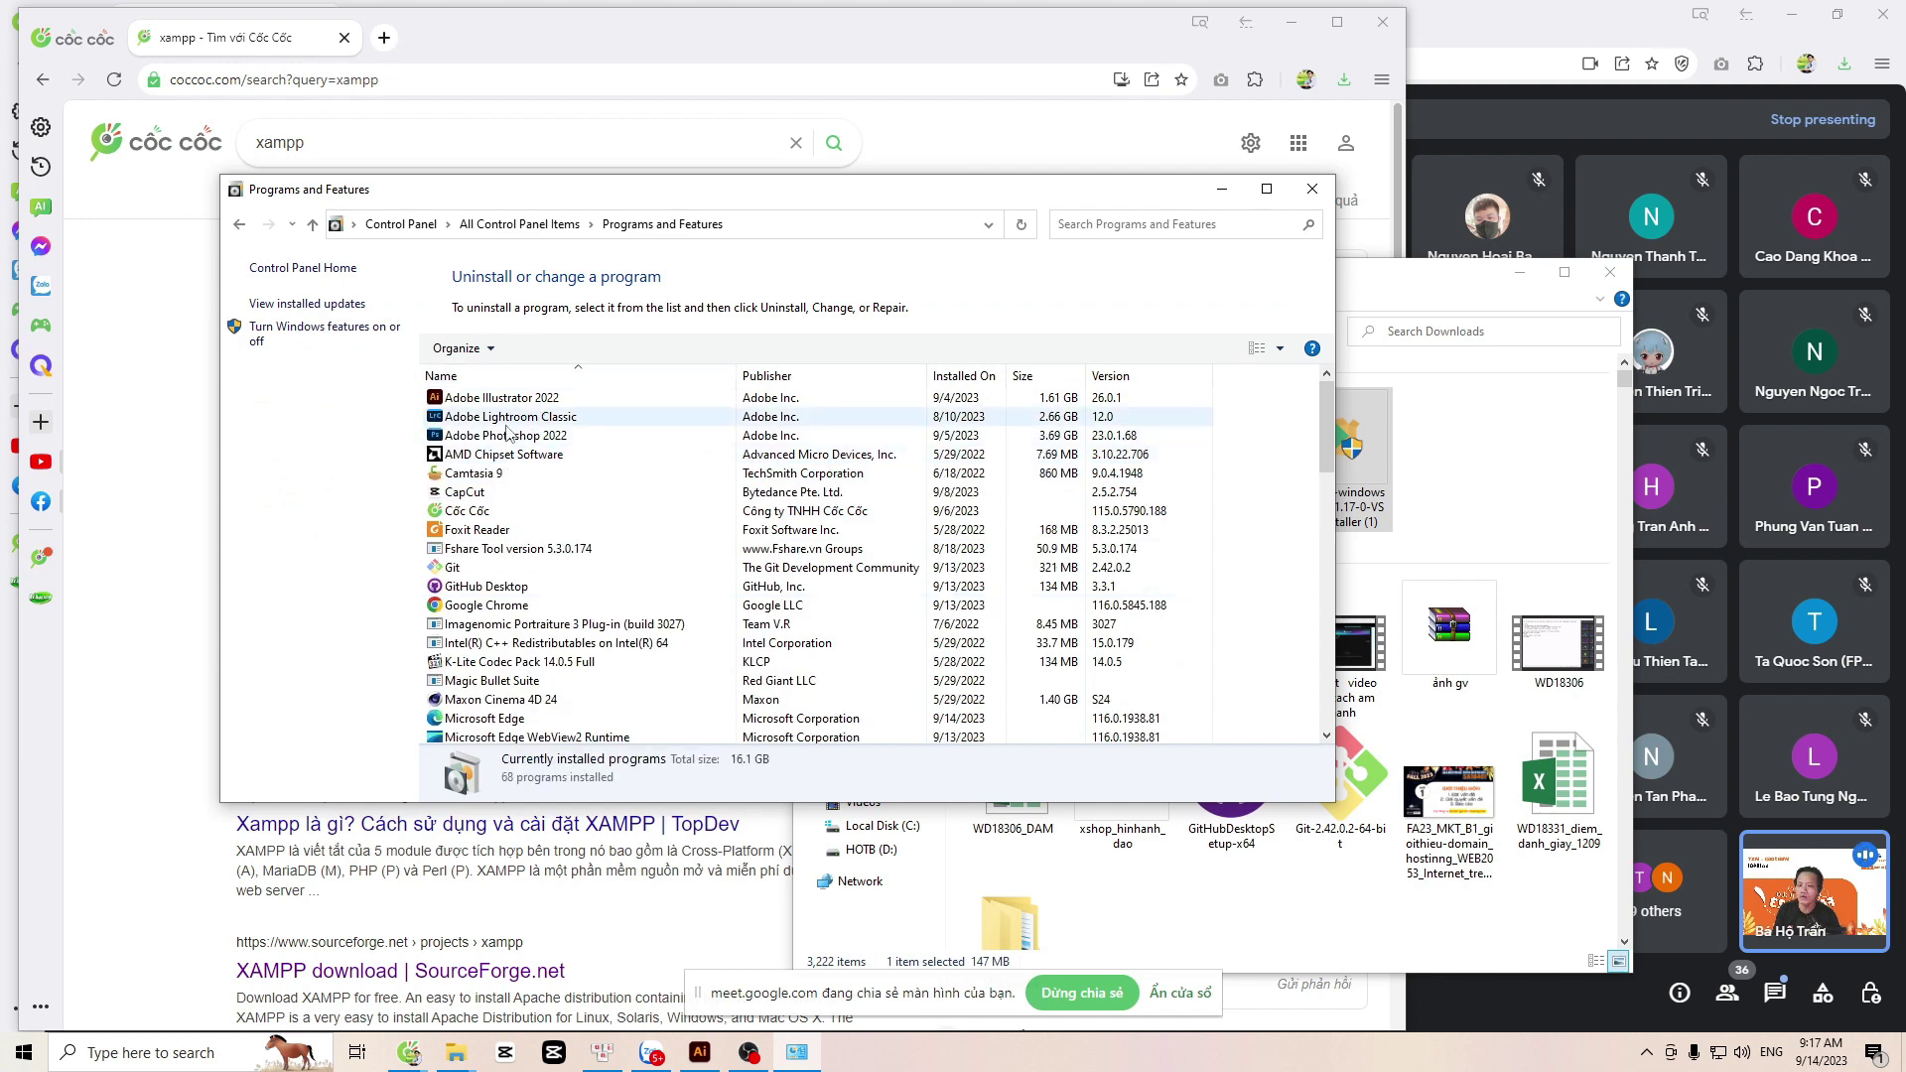
pyautogui.scroll(-3, 520, 496)
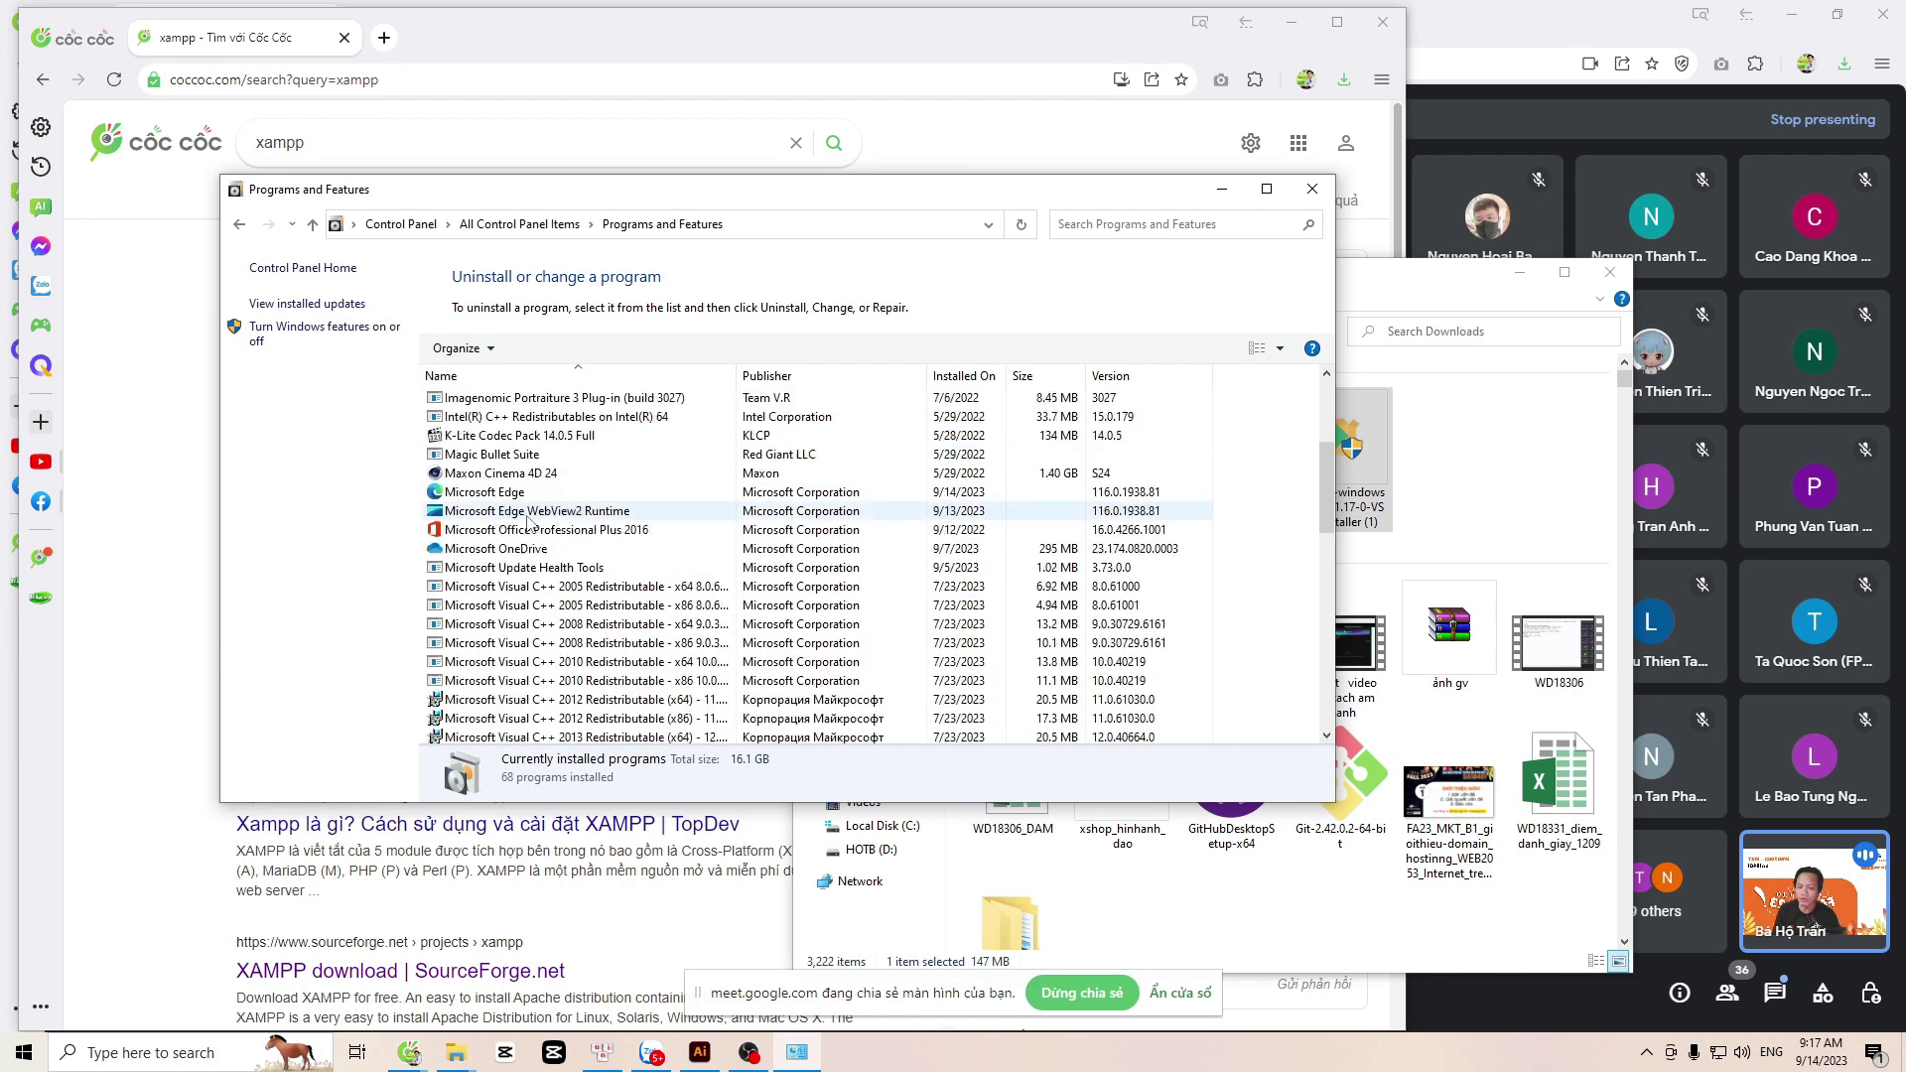
pyautogui.scroll(-10, 536, 515)
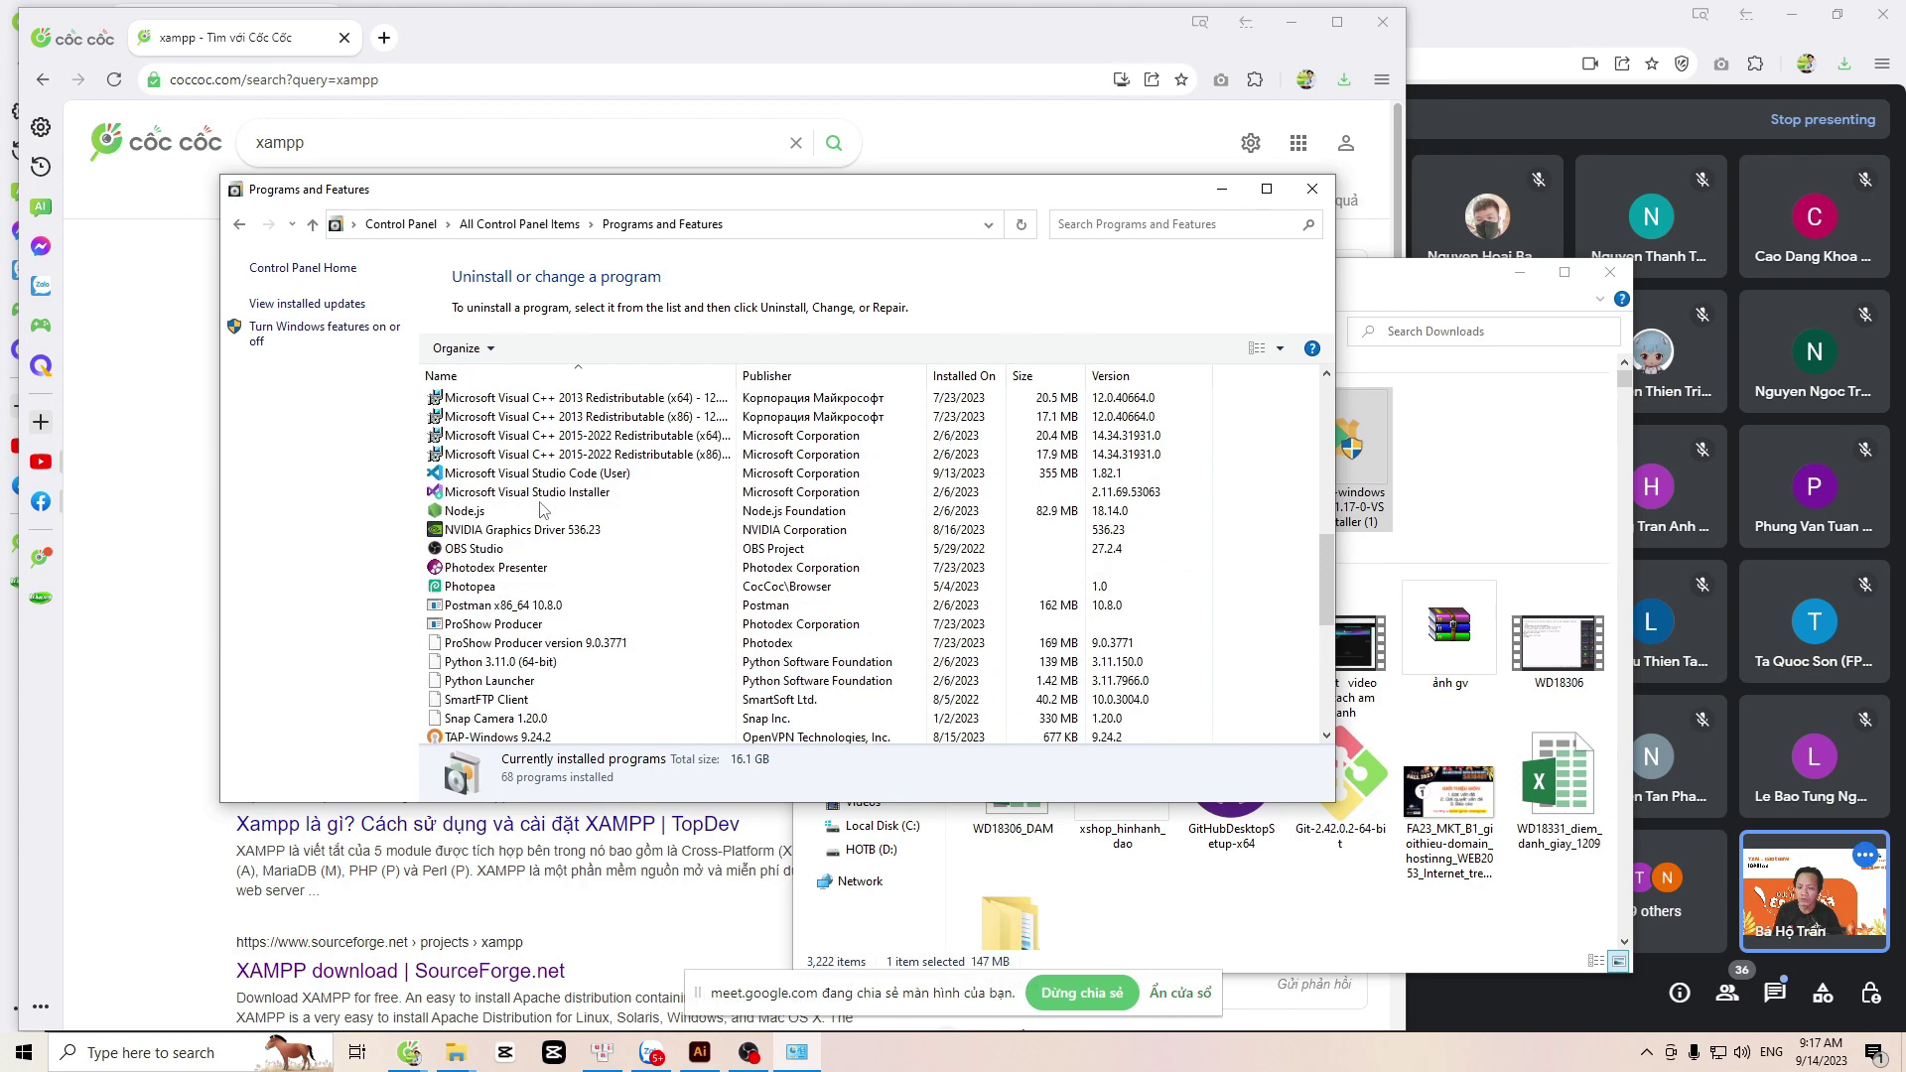
pyautogui.scroll(-3, 542, 510)
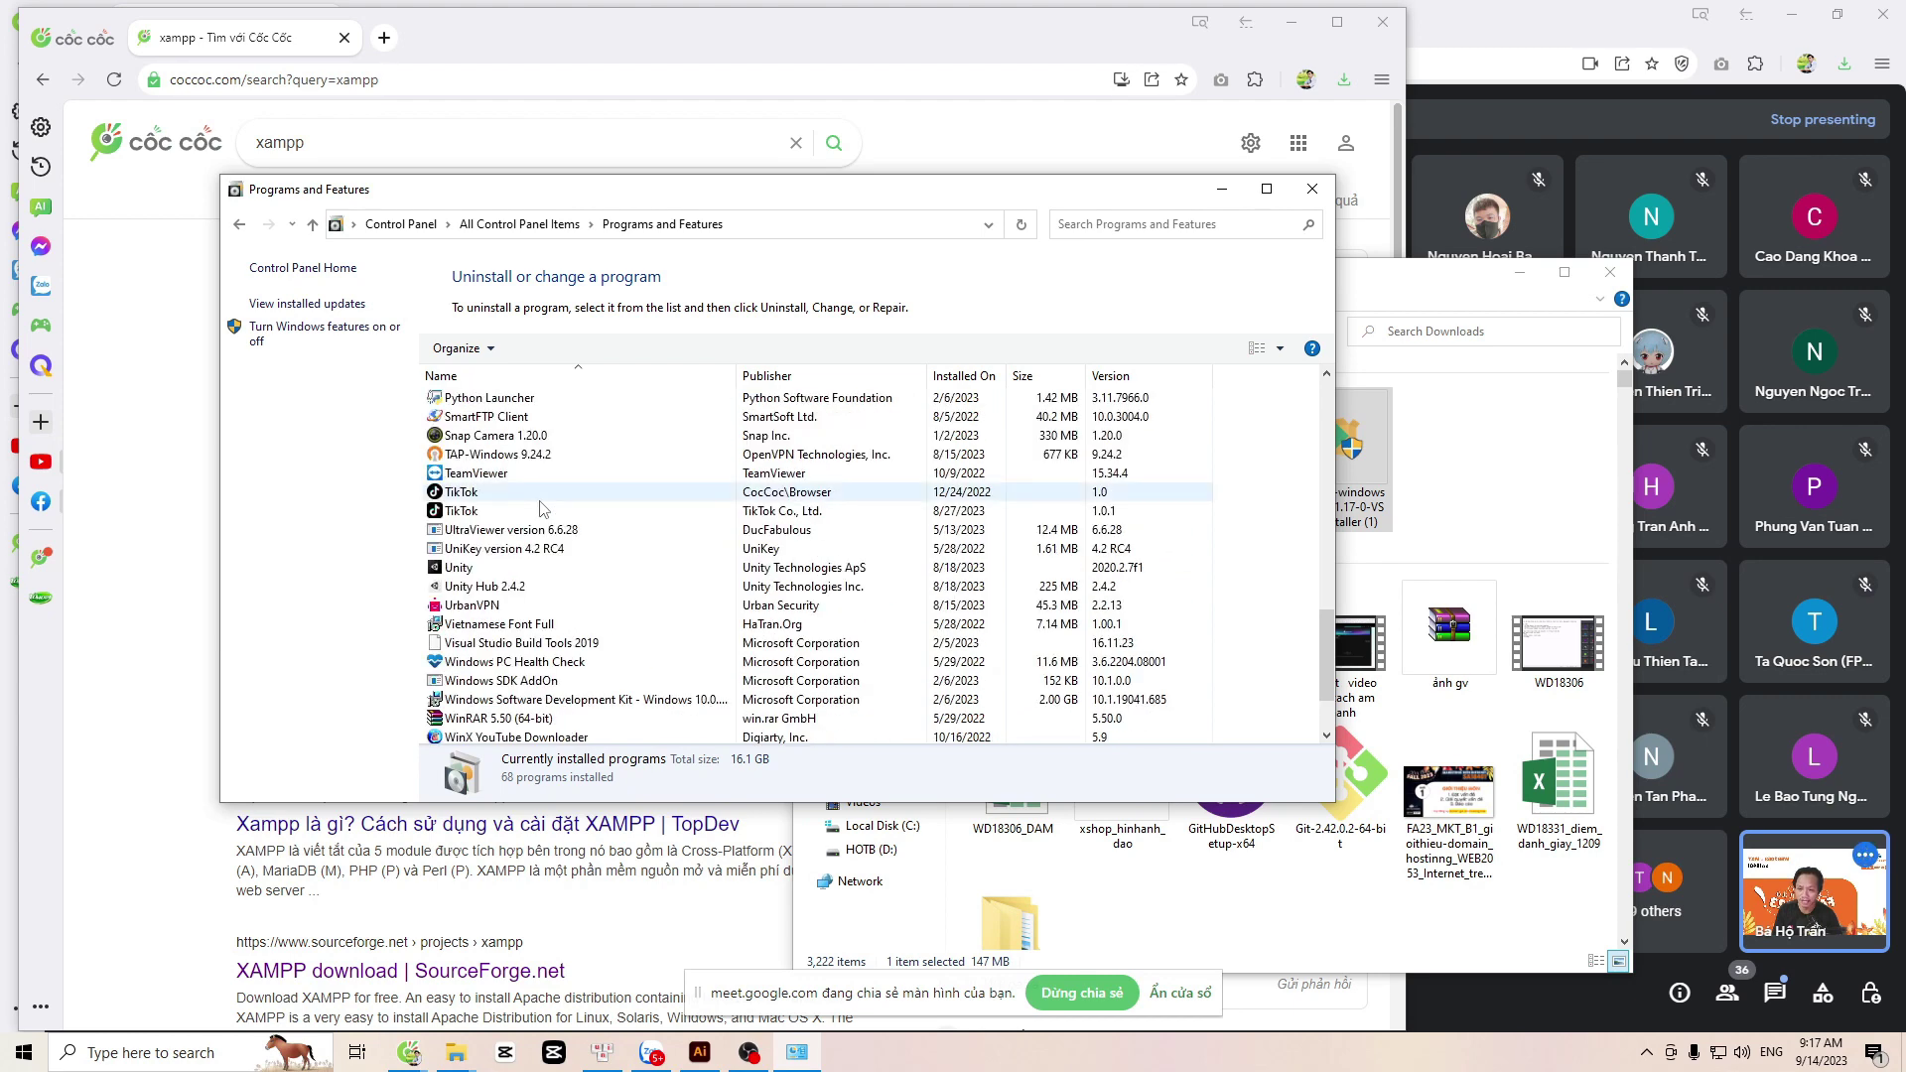
pyautogui.scroll(-1, 542, 508)
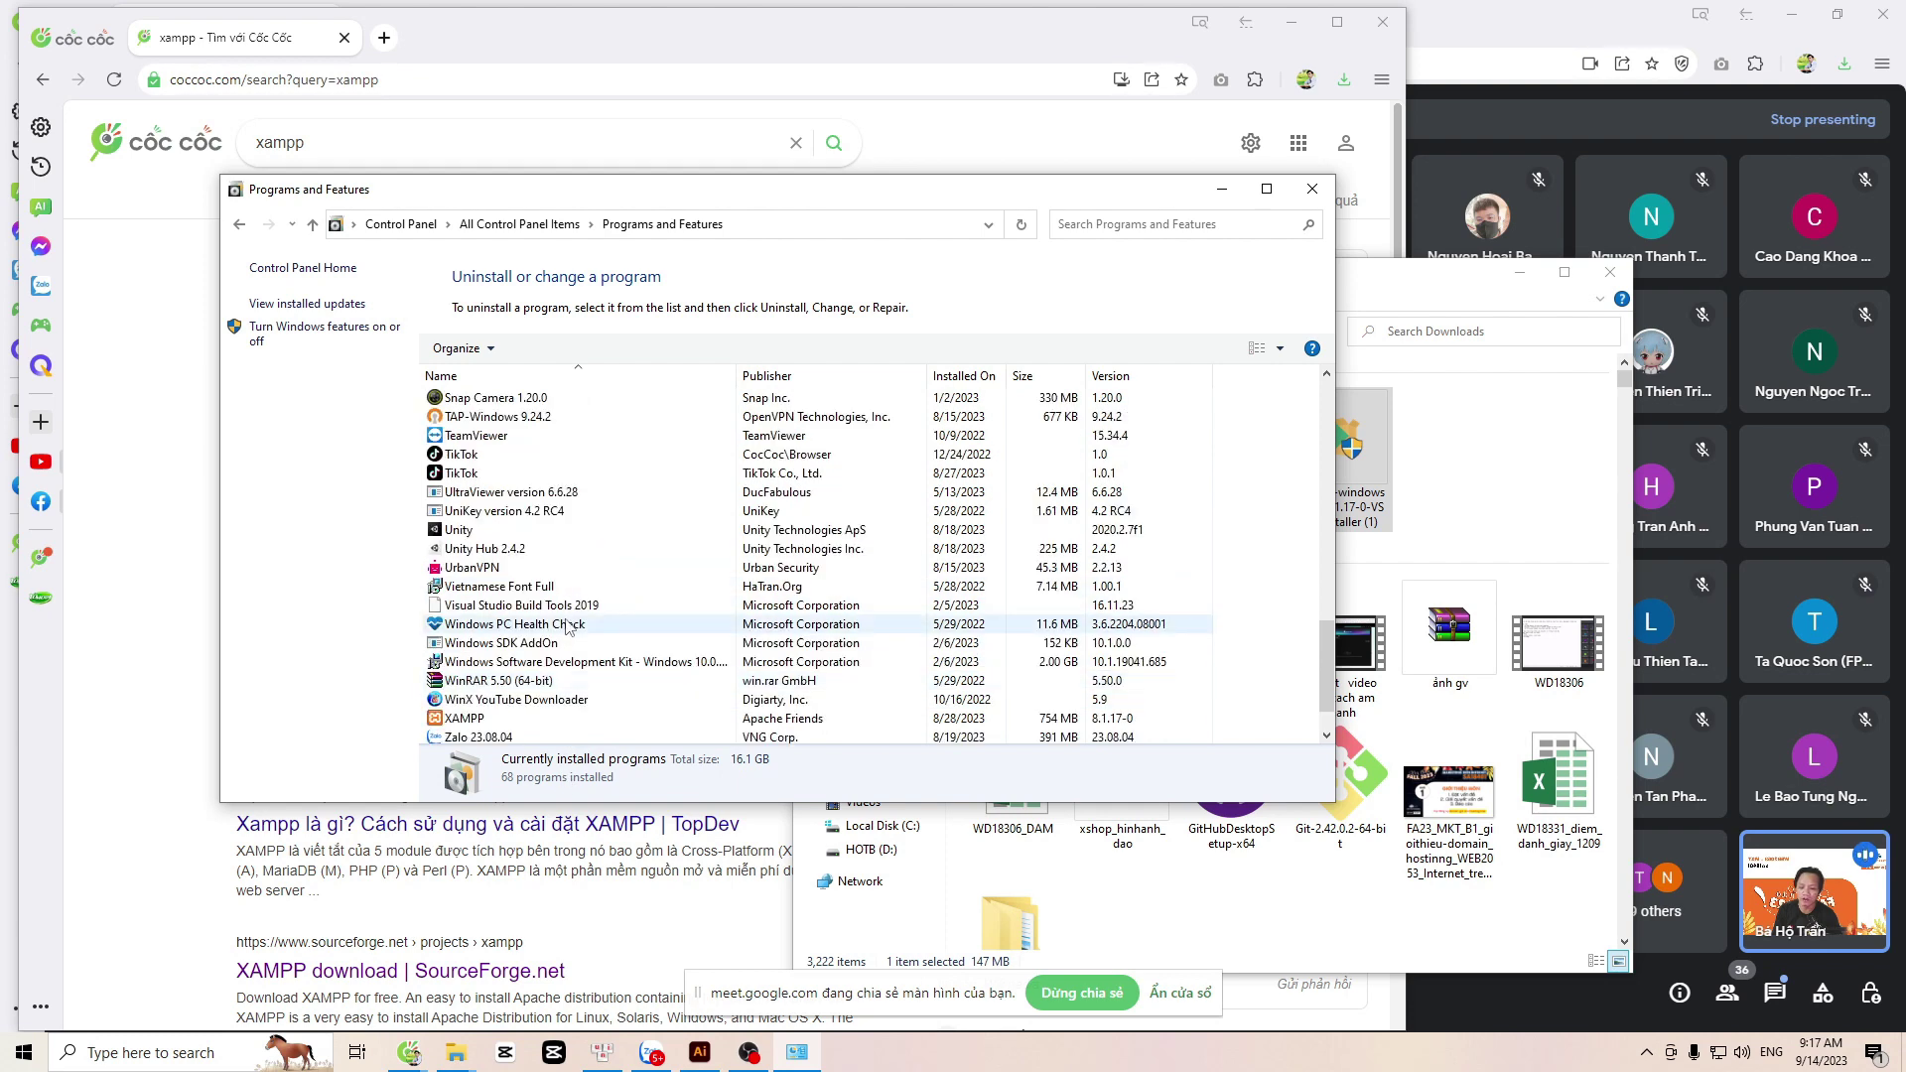
pyautogui.scroll(4, 568, 626)
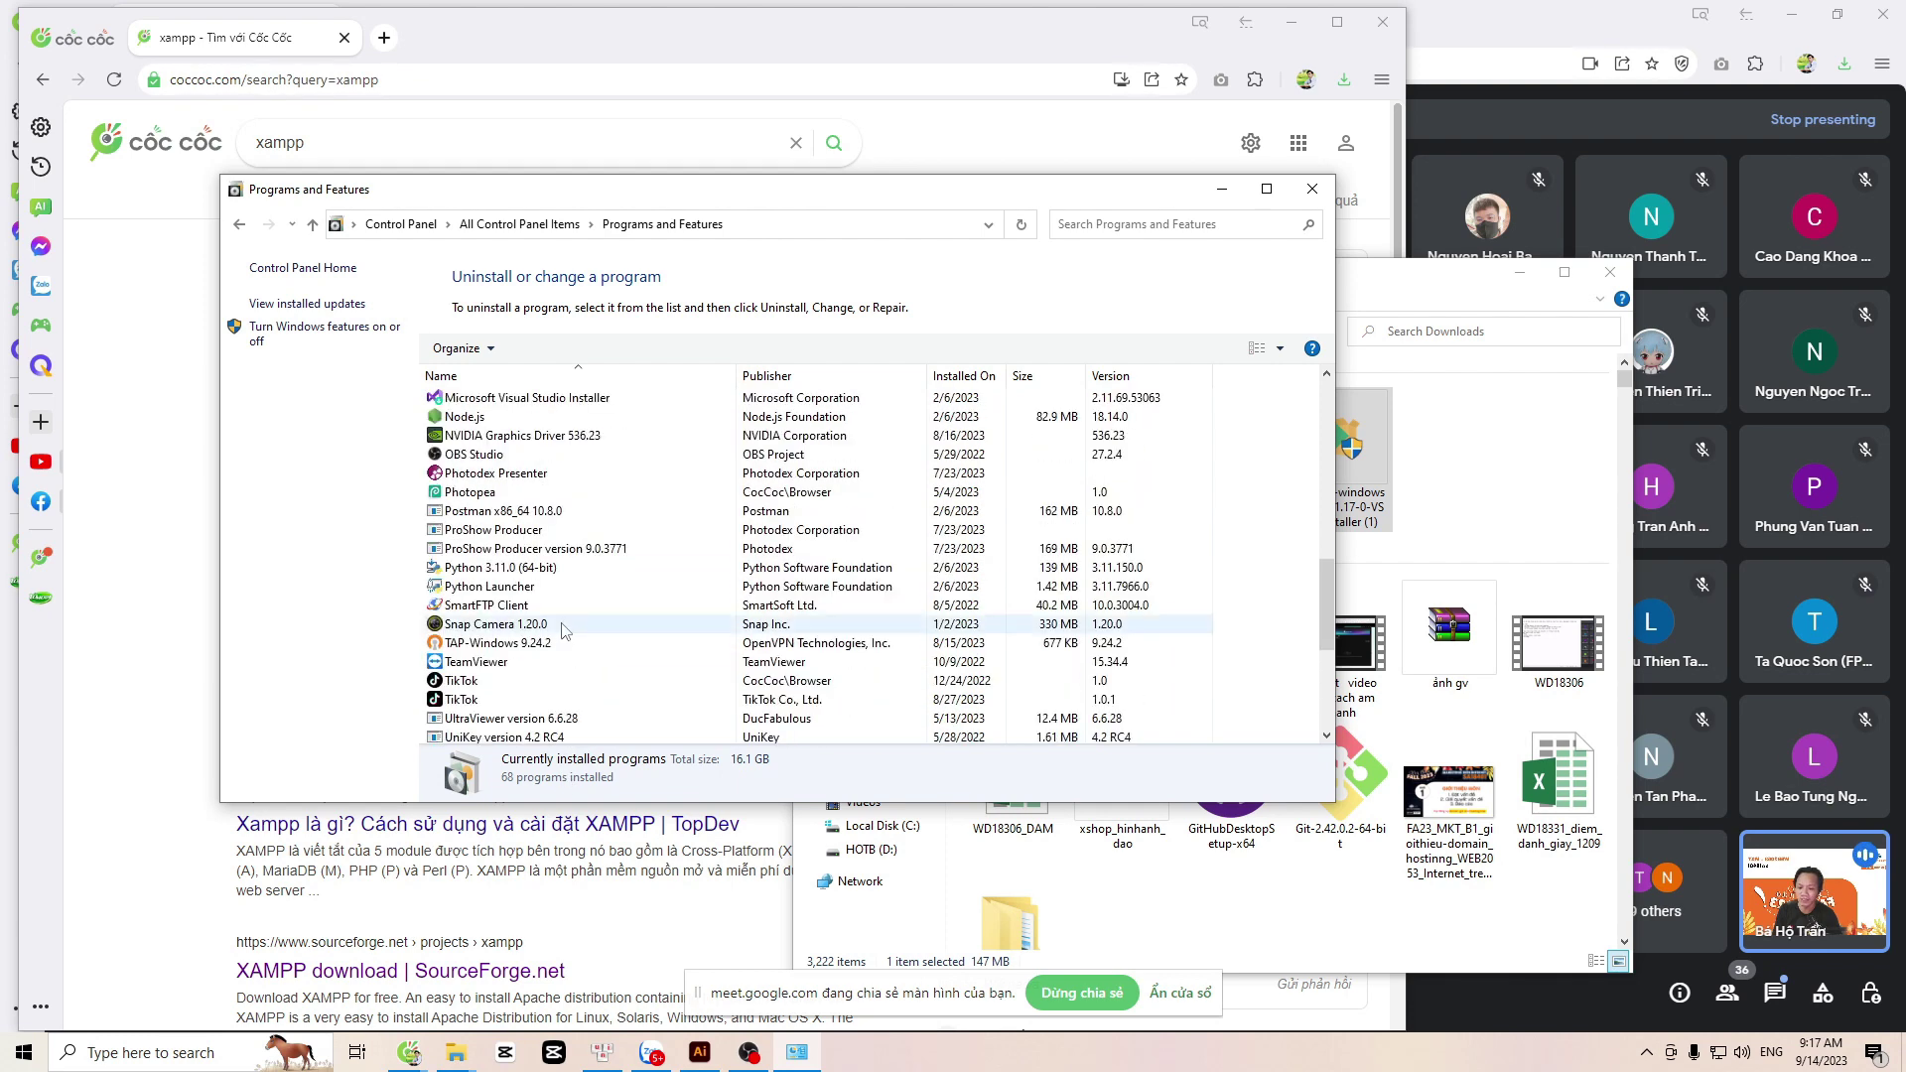
pyautogui.click(1313, 188)
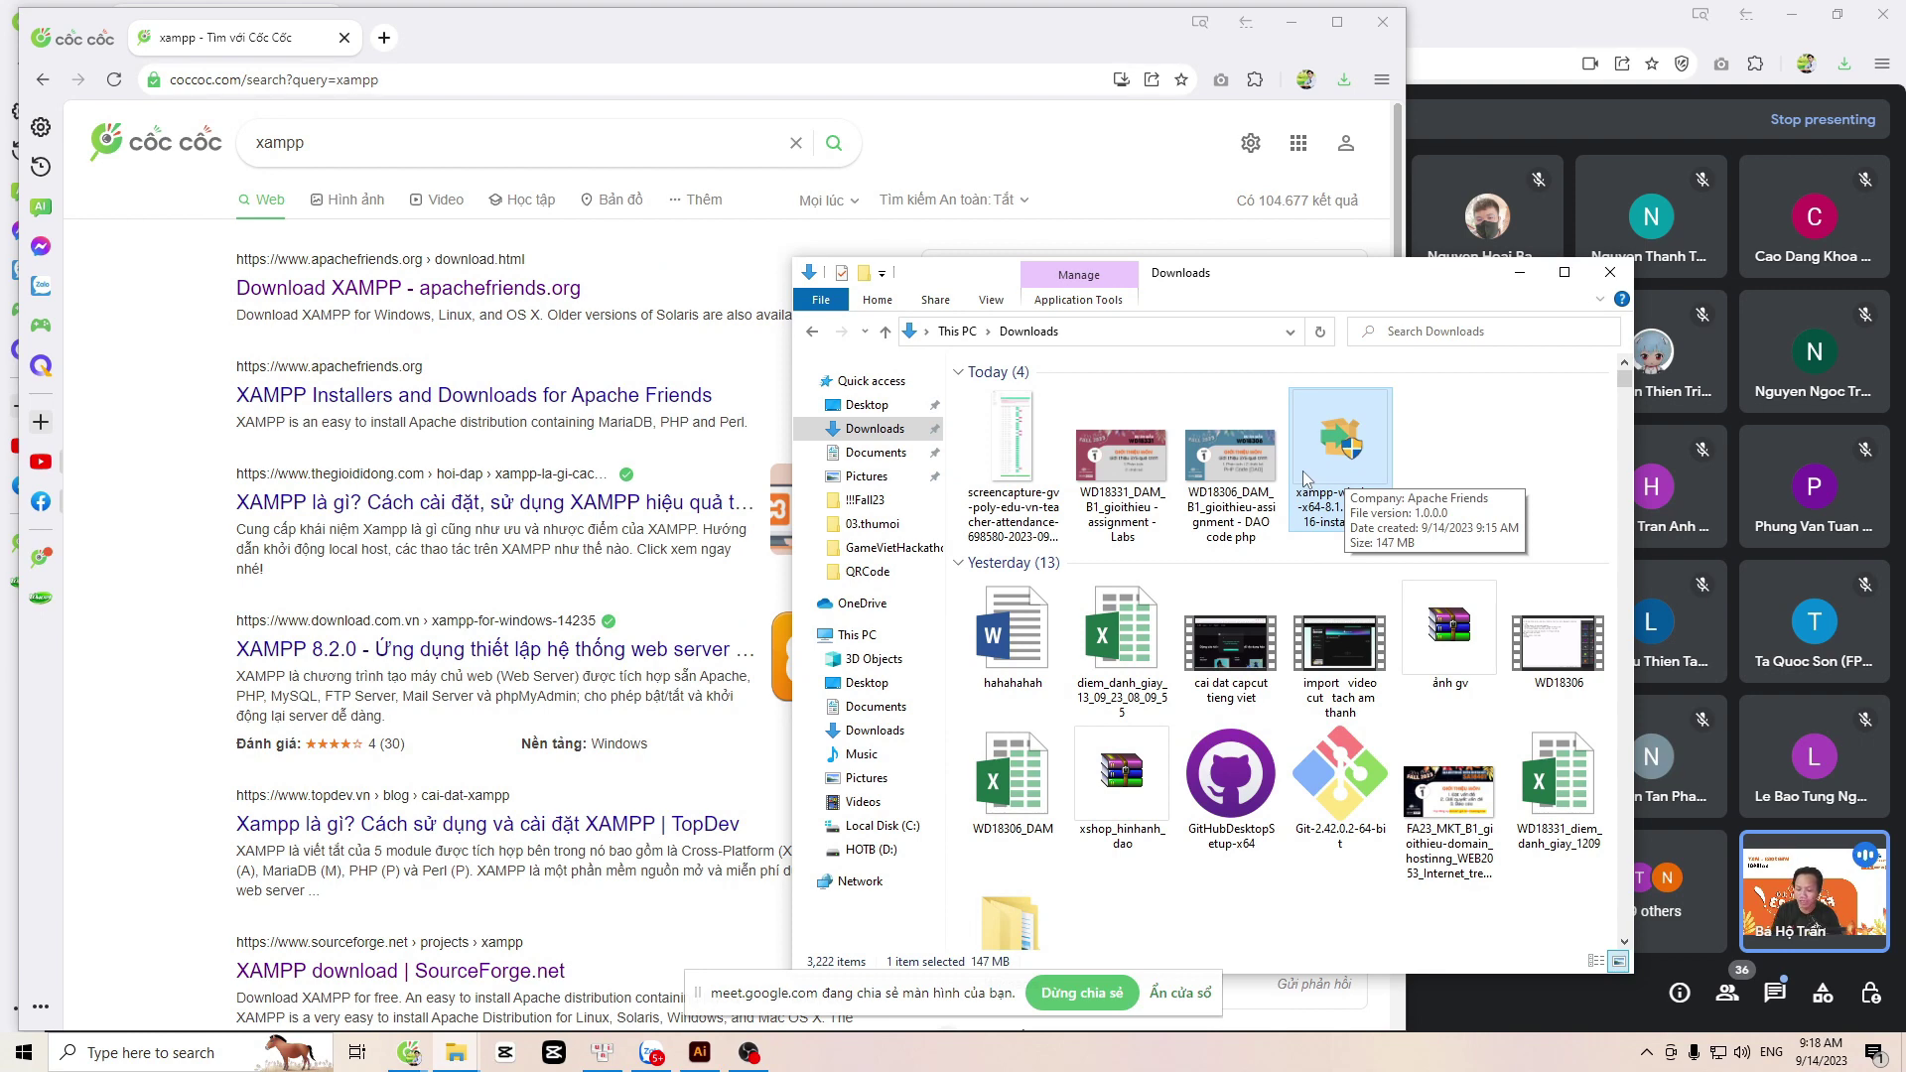
# Step: In a new File Explorer window, browse to D:\xampp\htdocs and open the shopz folder
pyautogui.press('super+e')
pyautogui.moveTo(1105, 315); pyautogui.dragTo(606, 183)
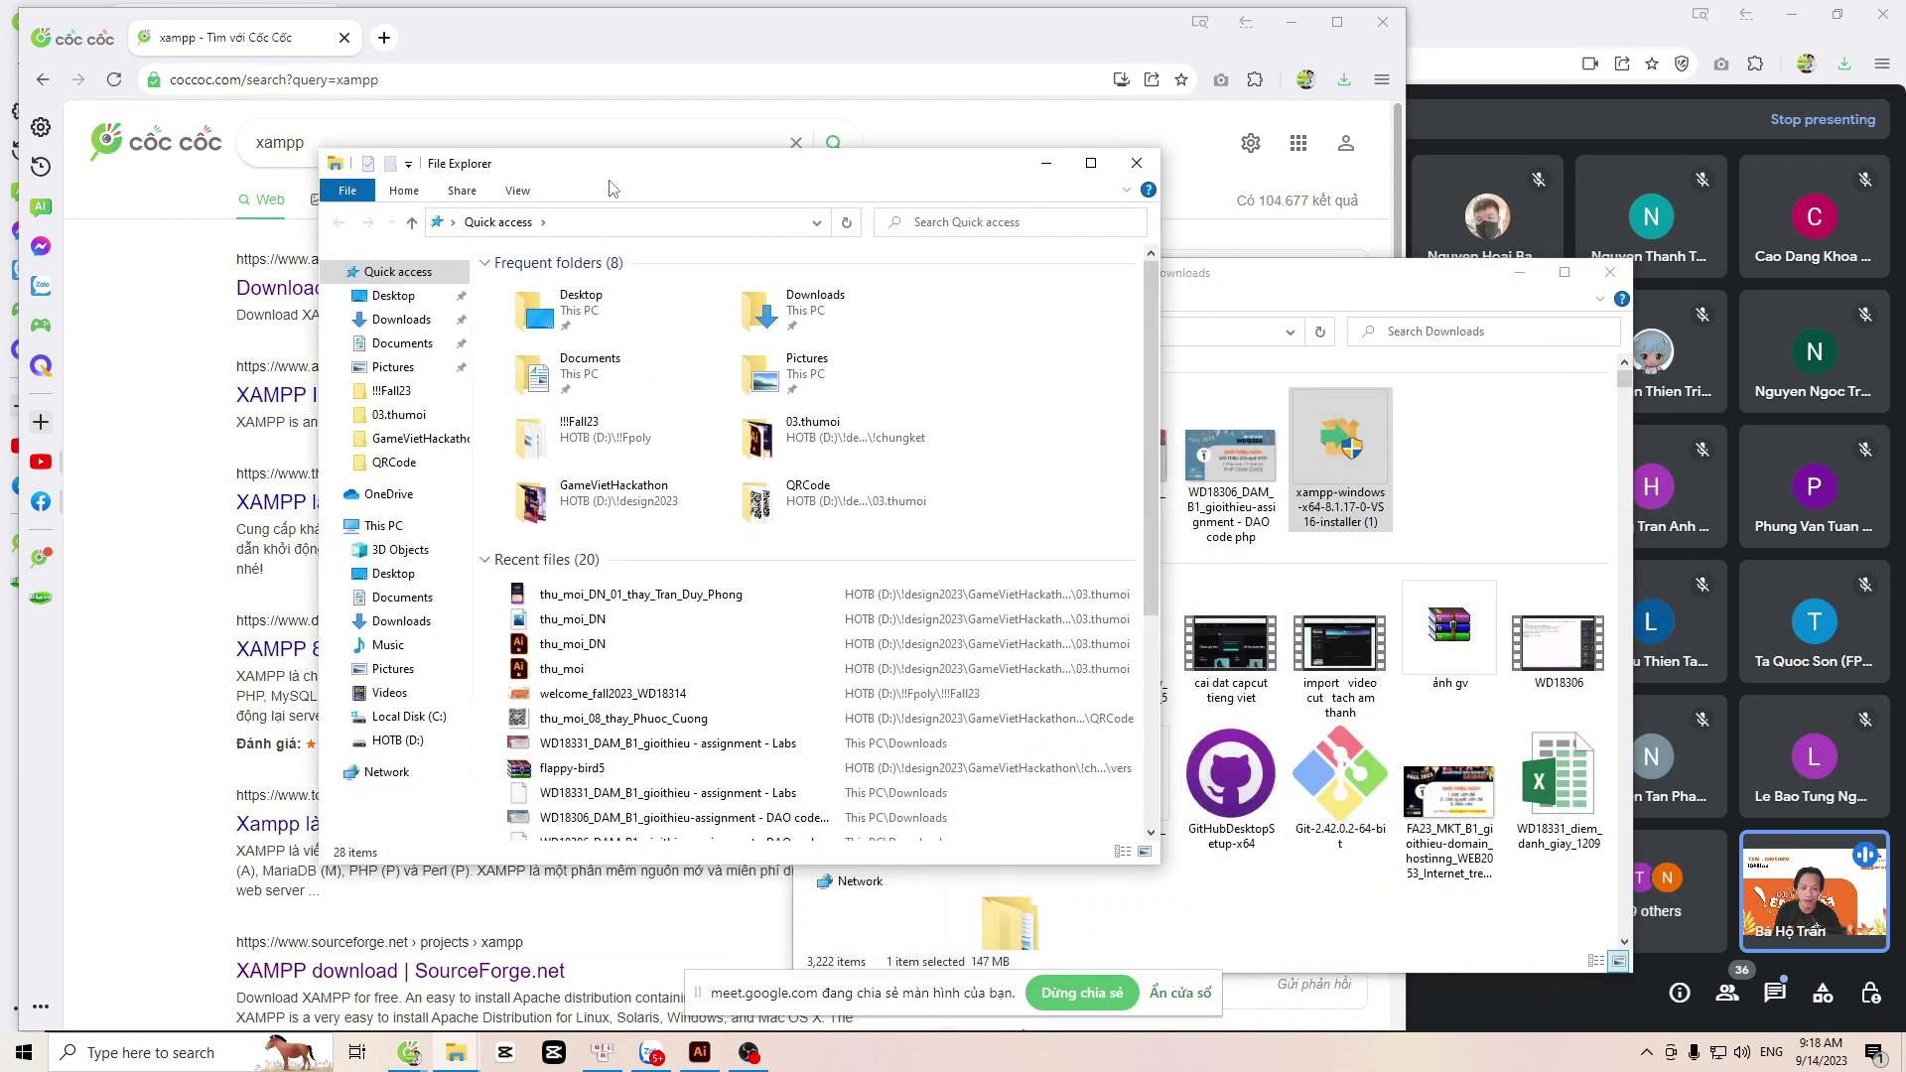
pyautogui.scroll(-5, 635, 447)
pyautogui.click(397, 741)
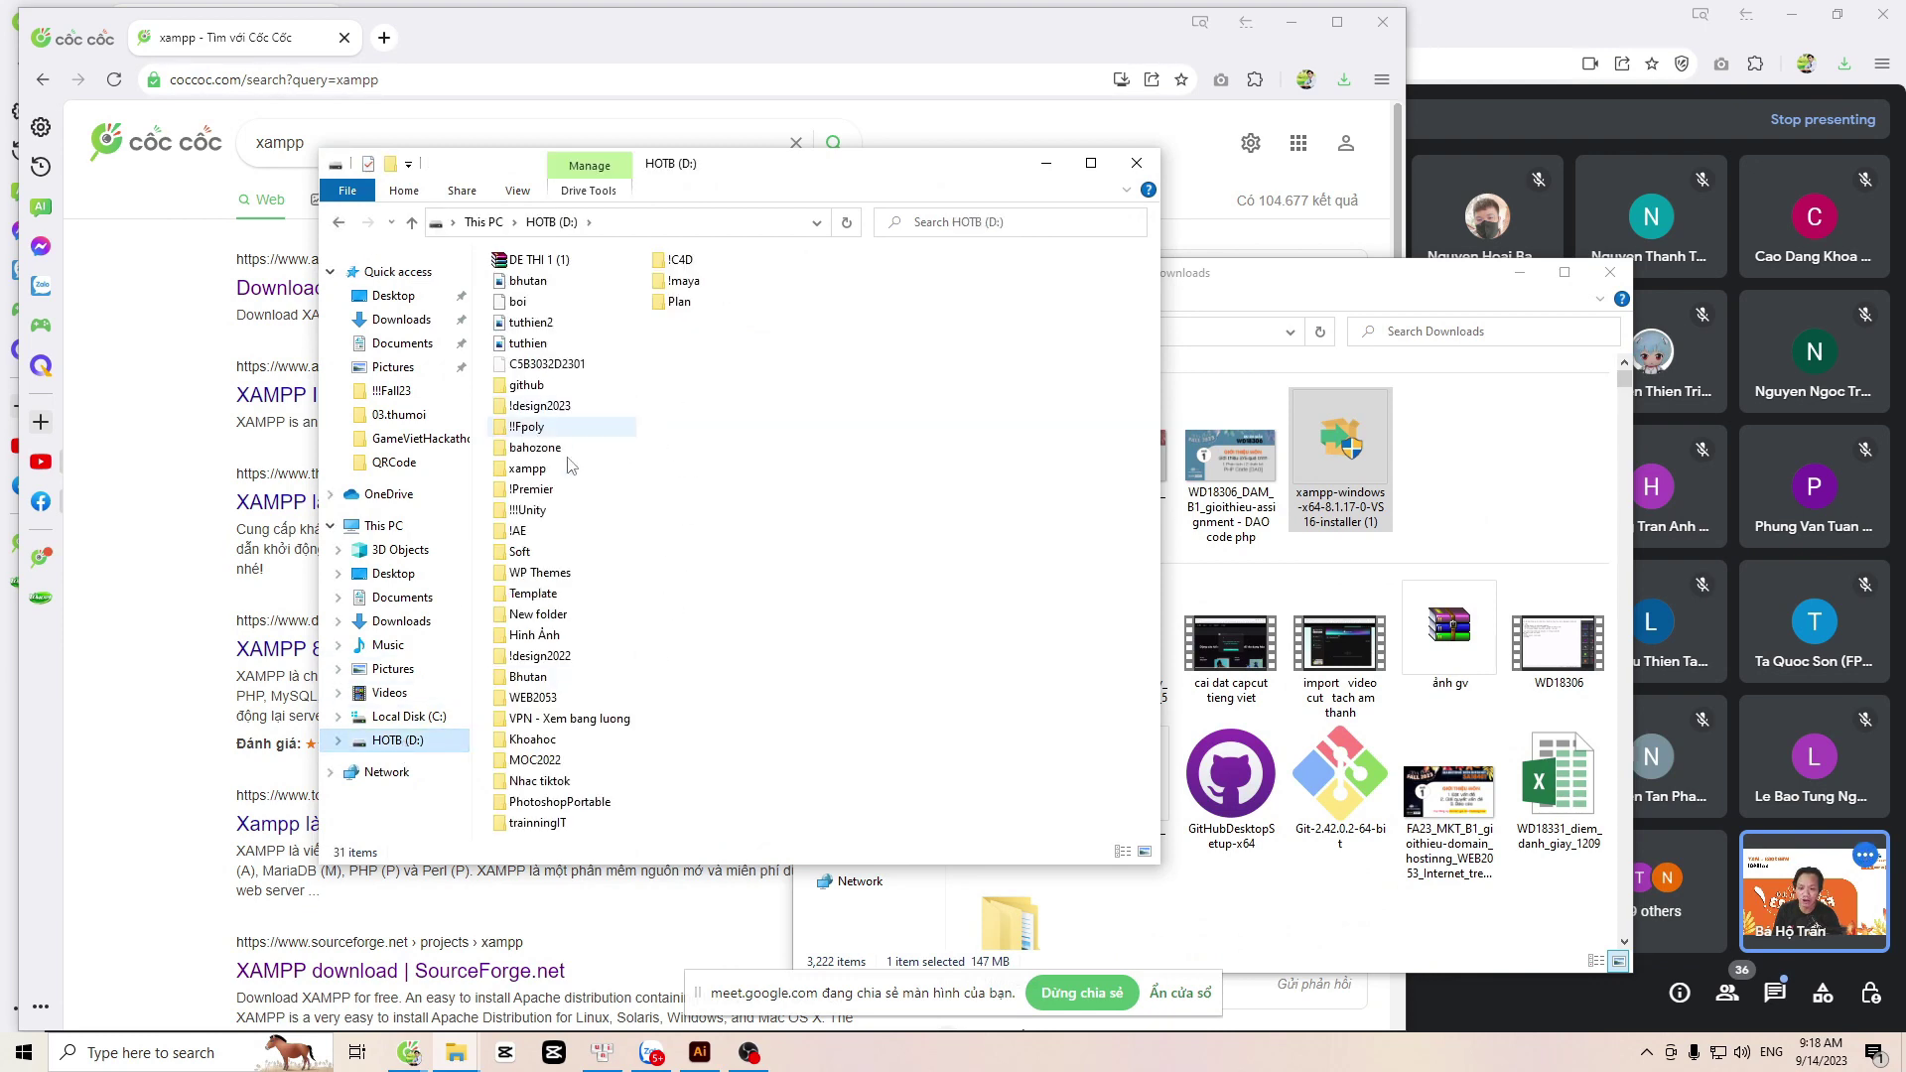
pyautogui.click(524, 477)
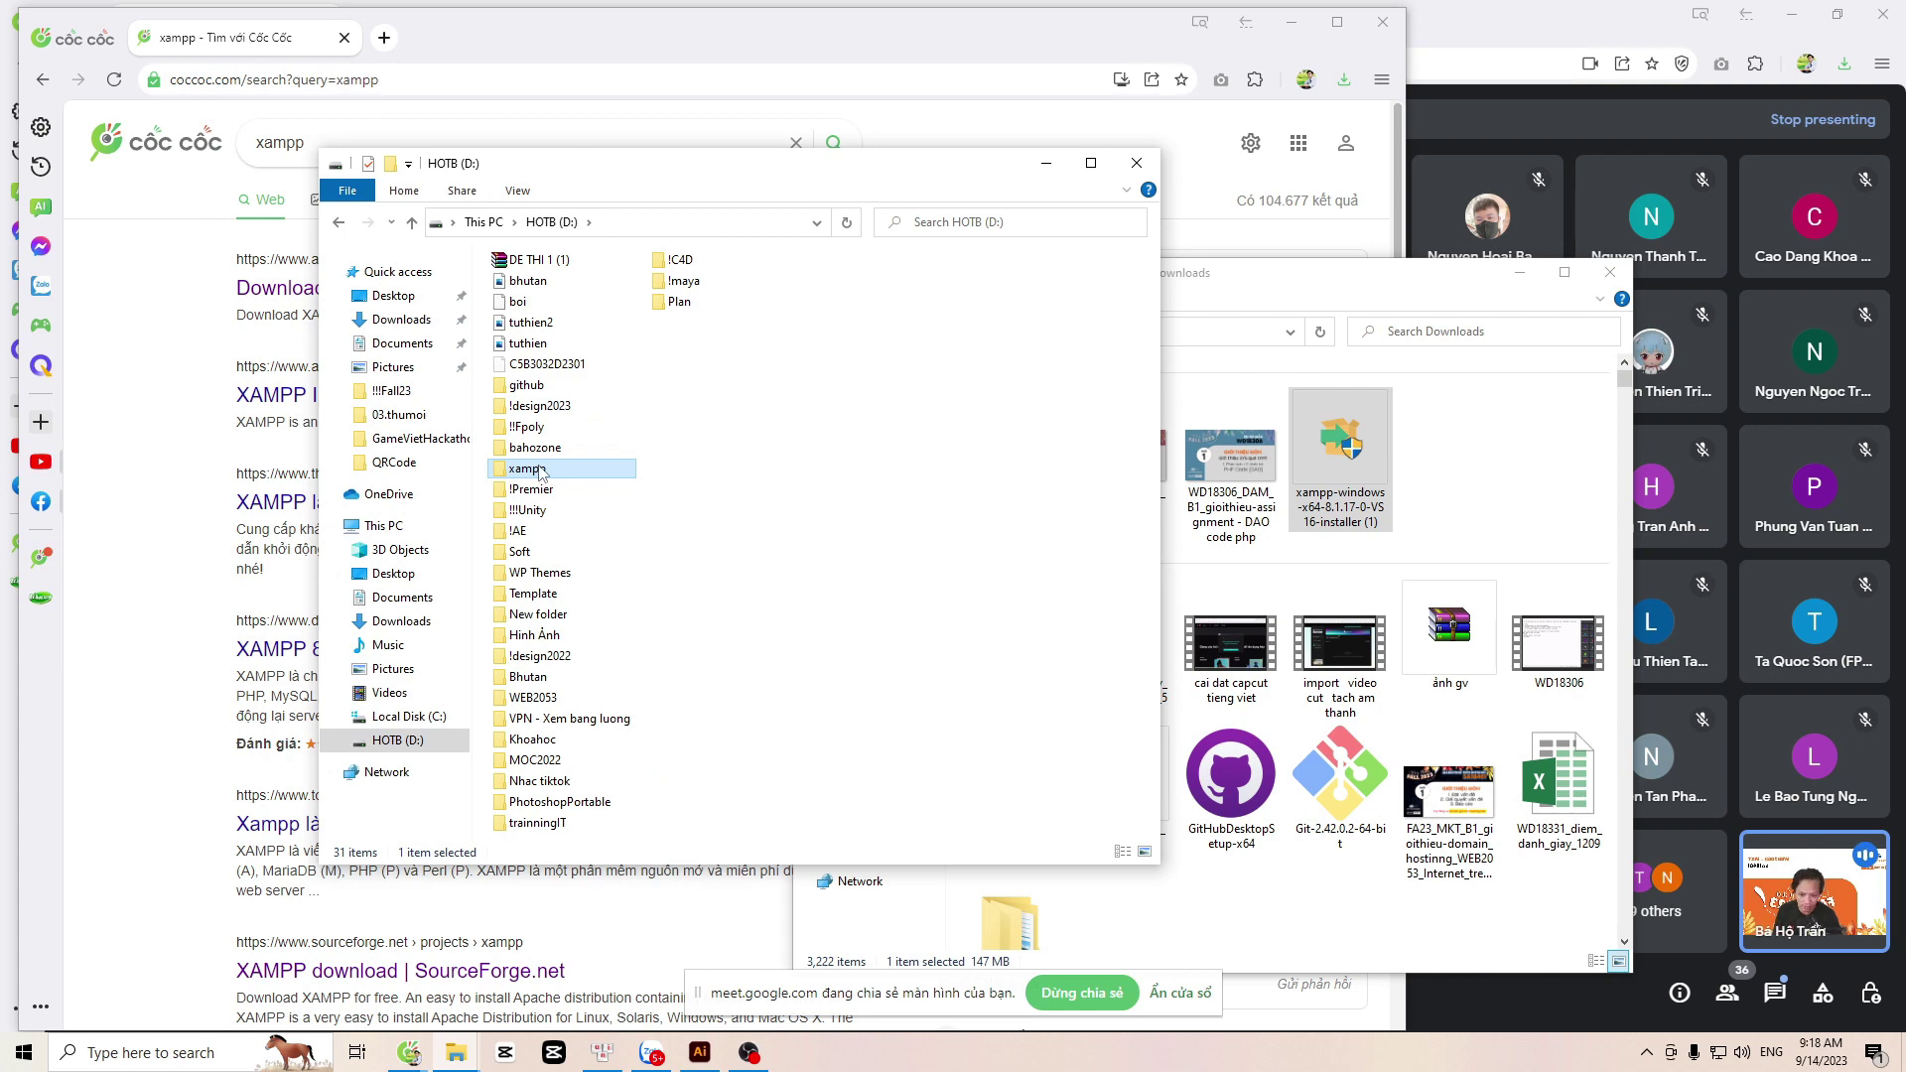
pyautogui.doubleClick(541, 473)
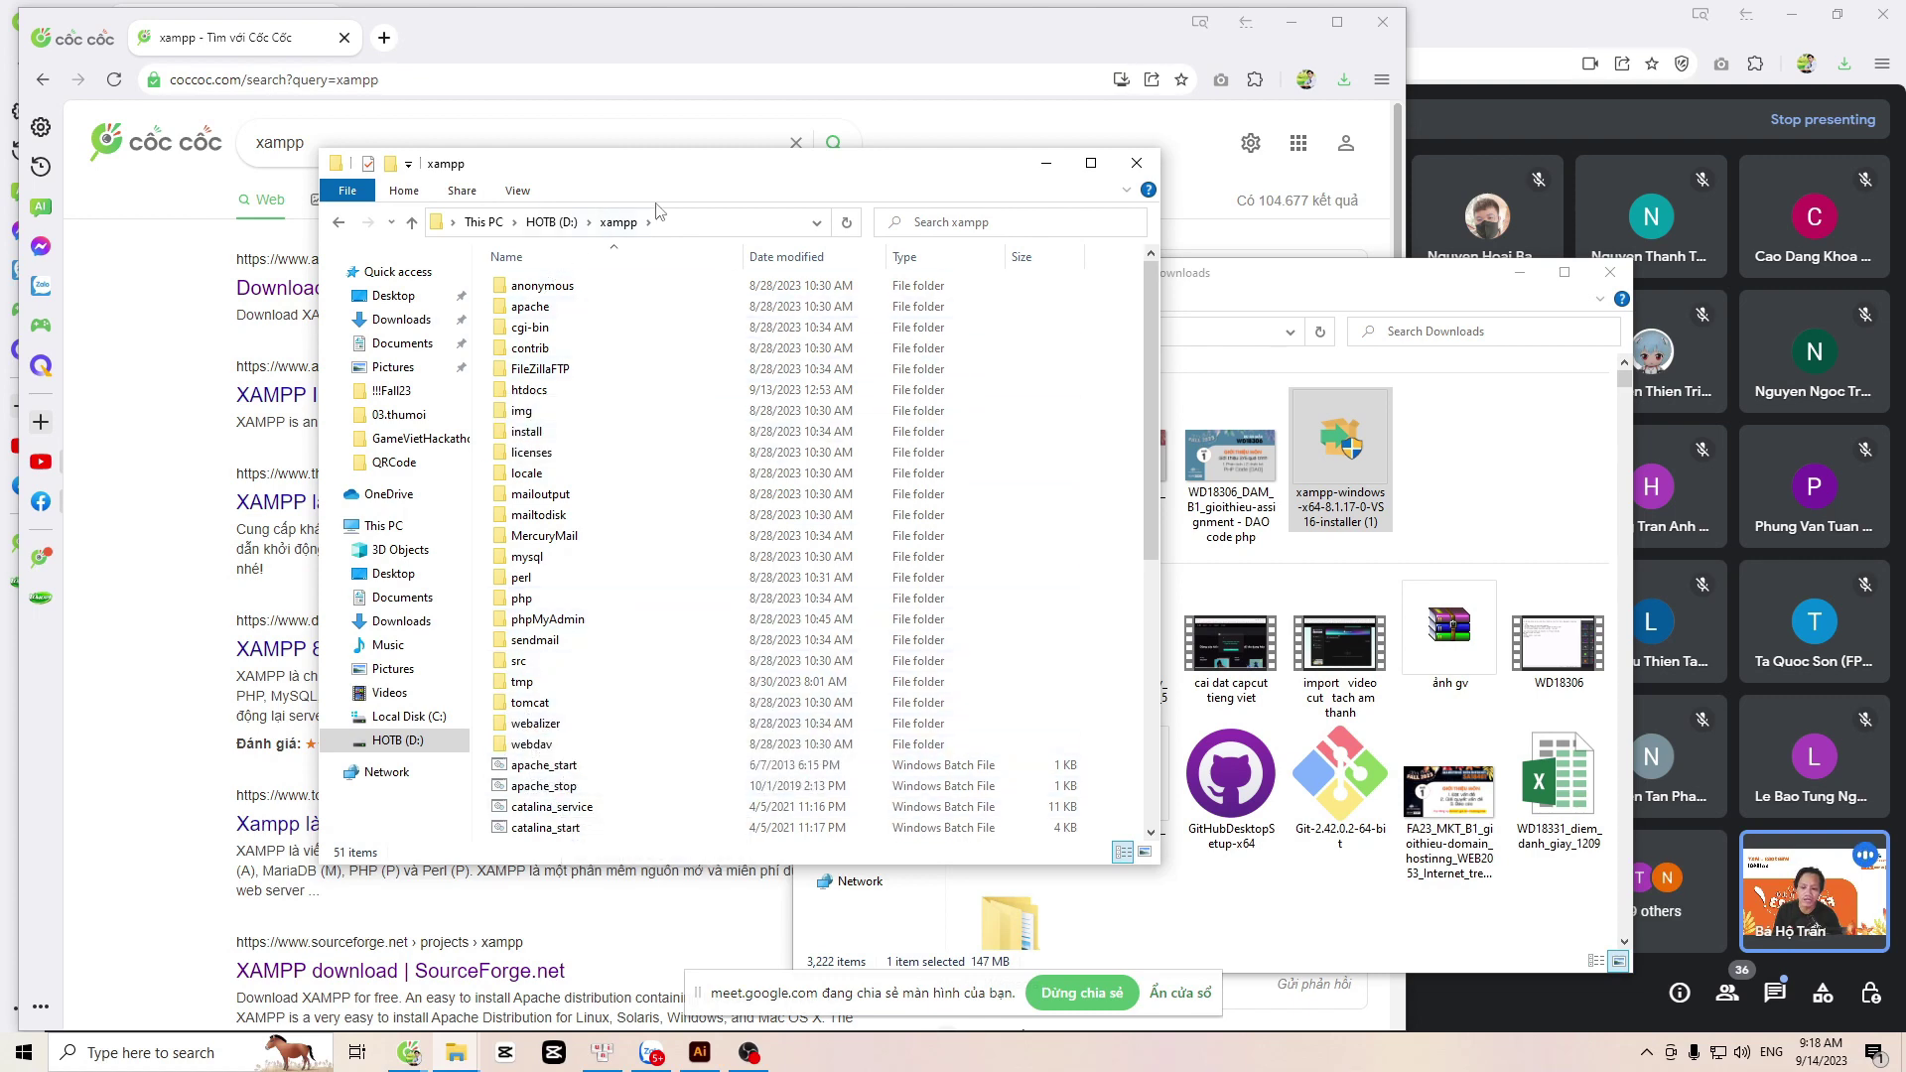
pyautogui.doubleClick(529, 391)
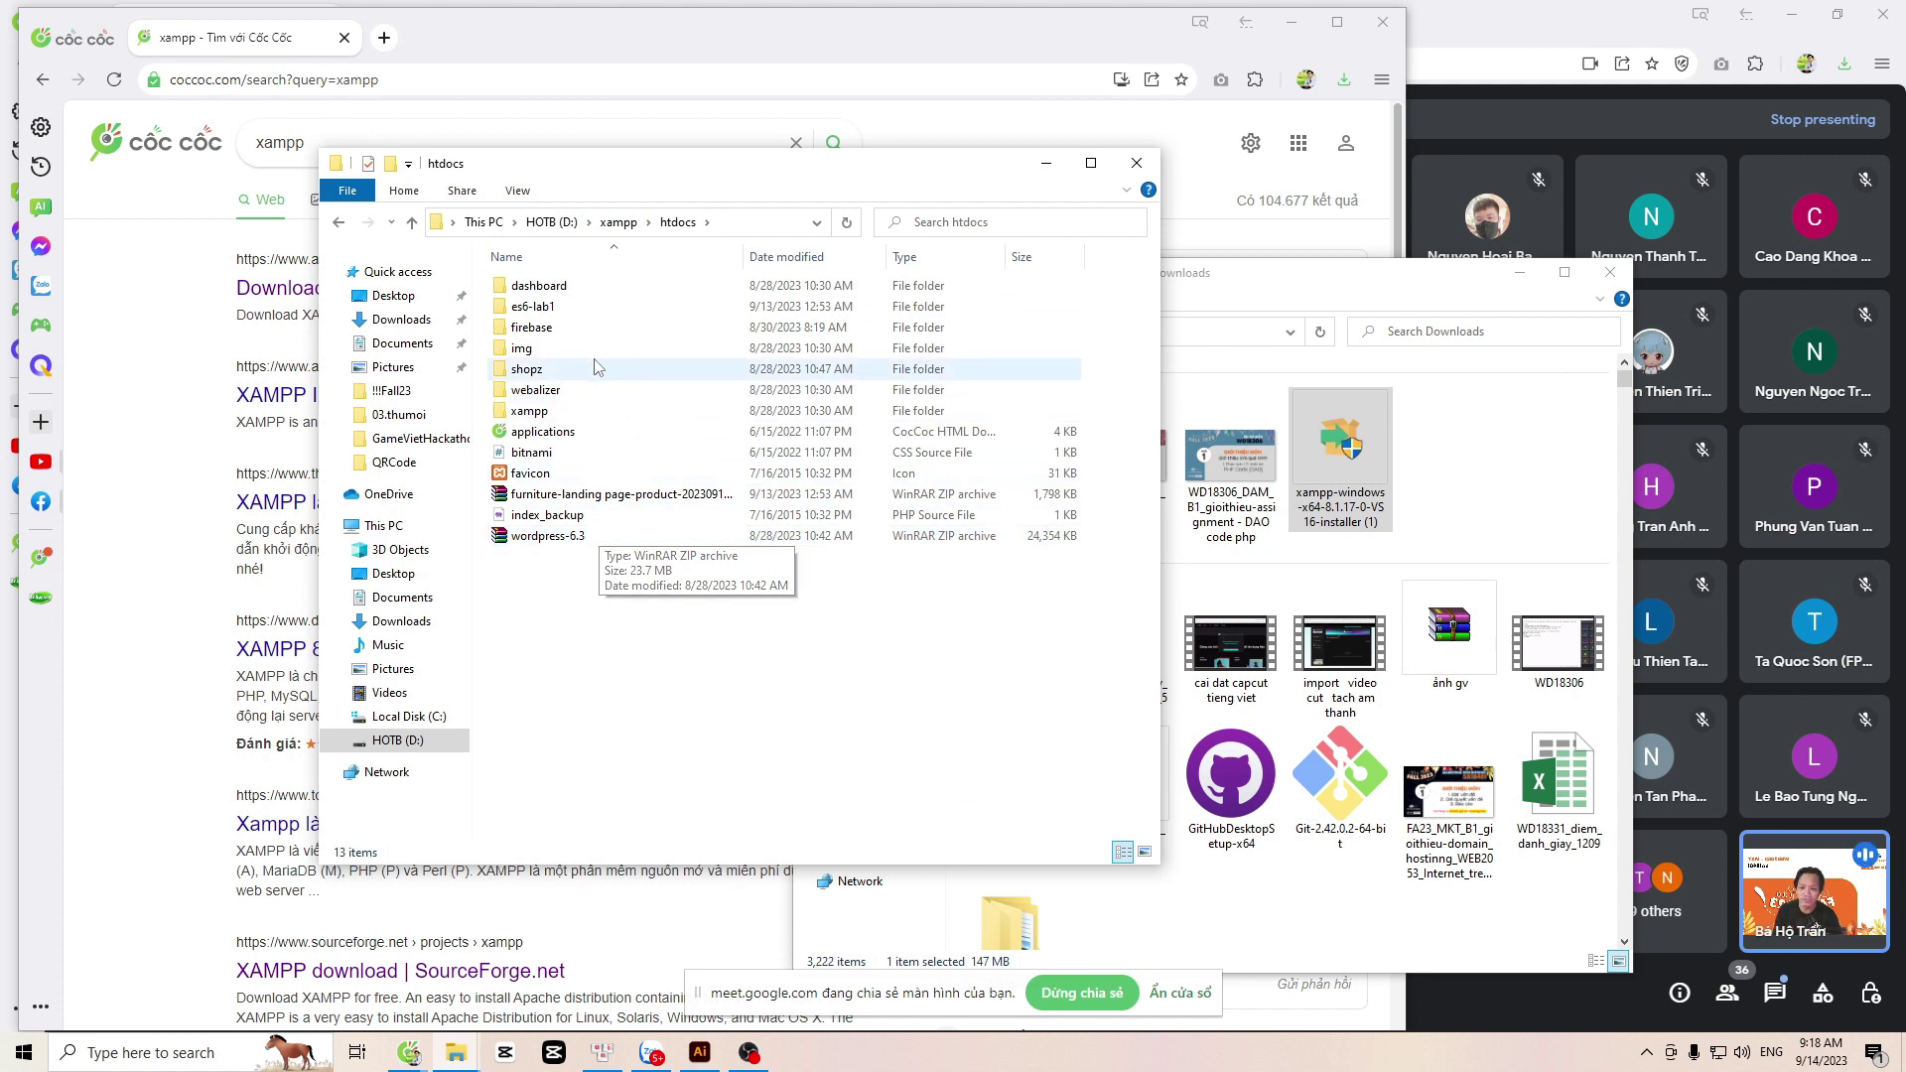
pyautogui.doubleClick(527, 375)
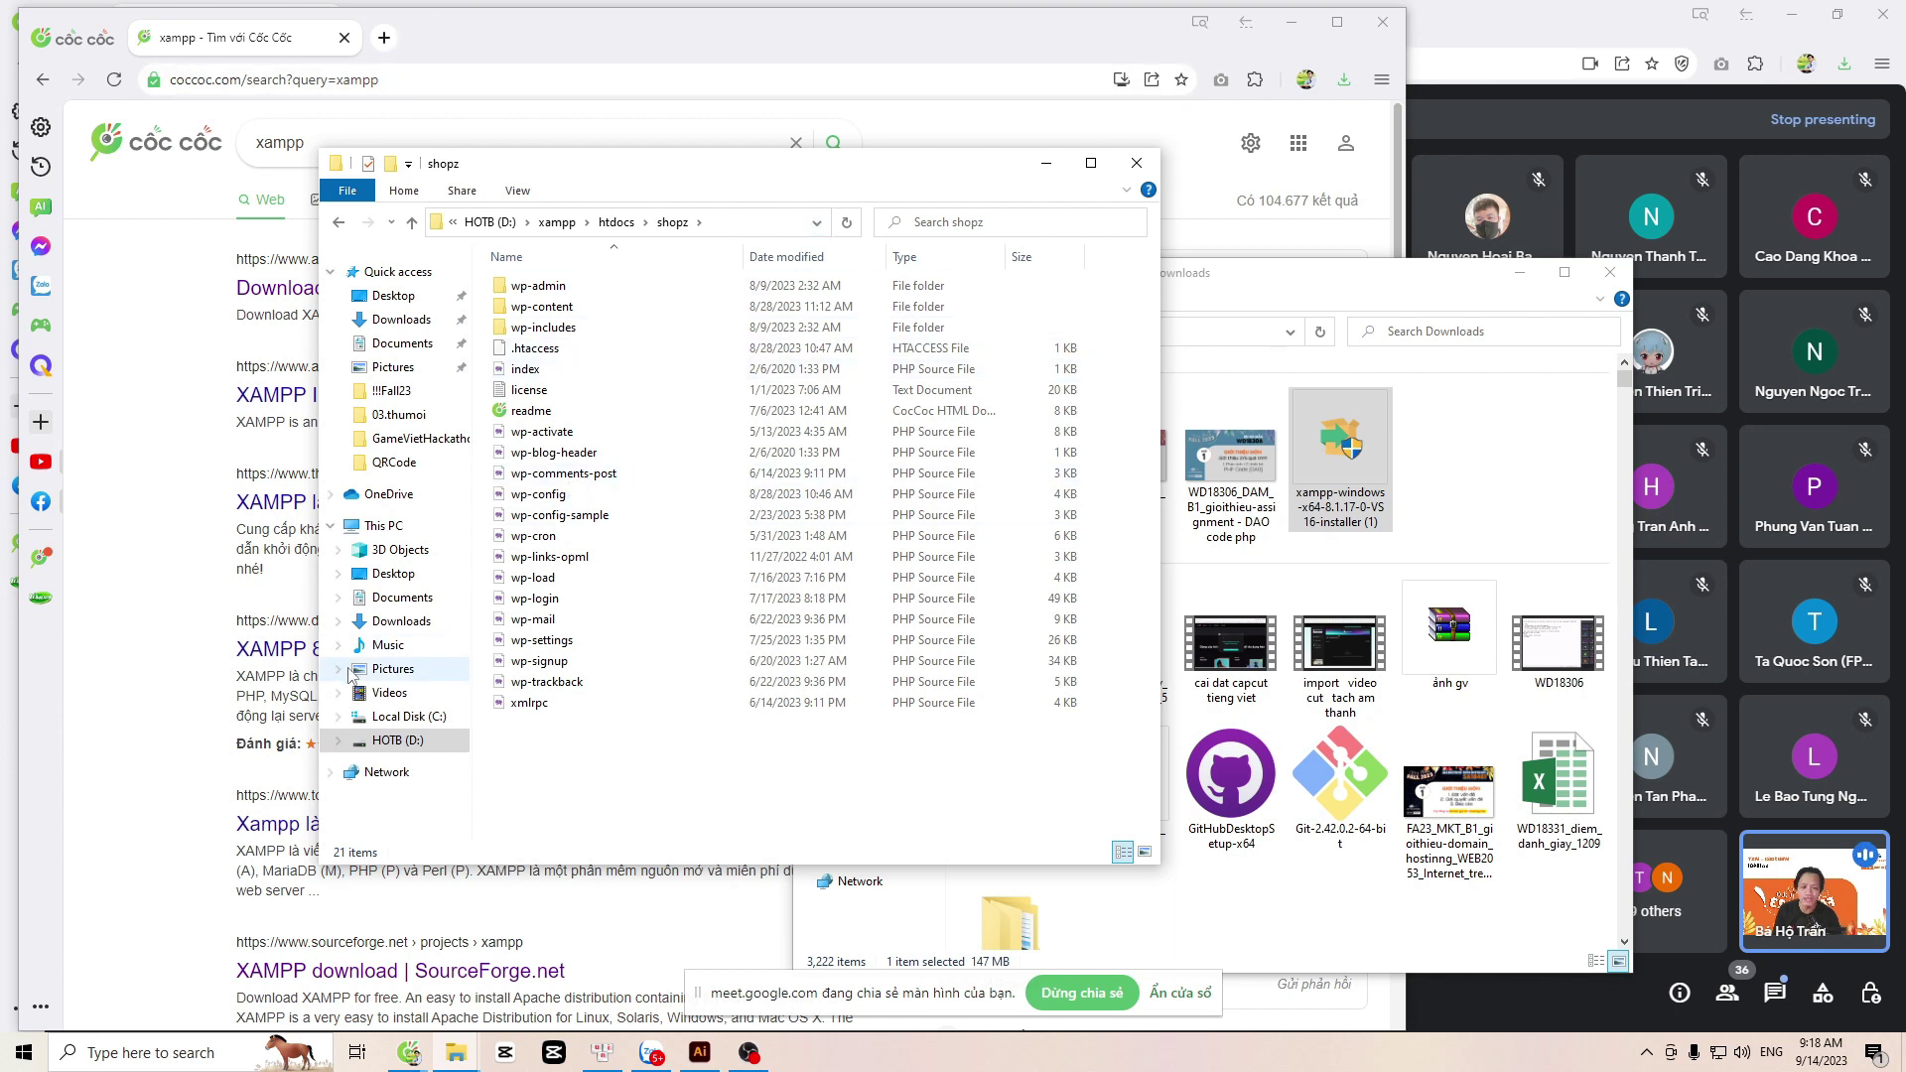
# Step: Launch XAMPP Control Panel v3.3.0 and start Apache (ports 80, 443) and MySQL (port 3306)
pyautogui.press('super')
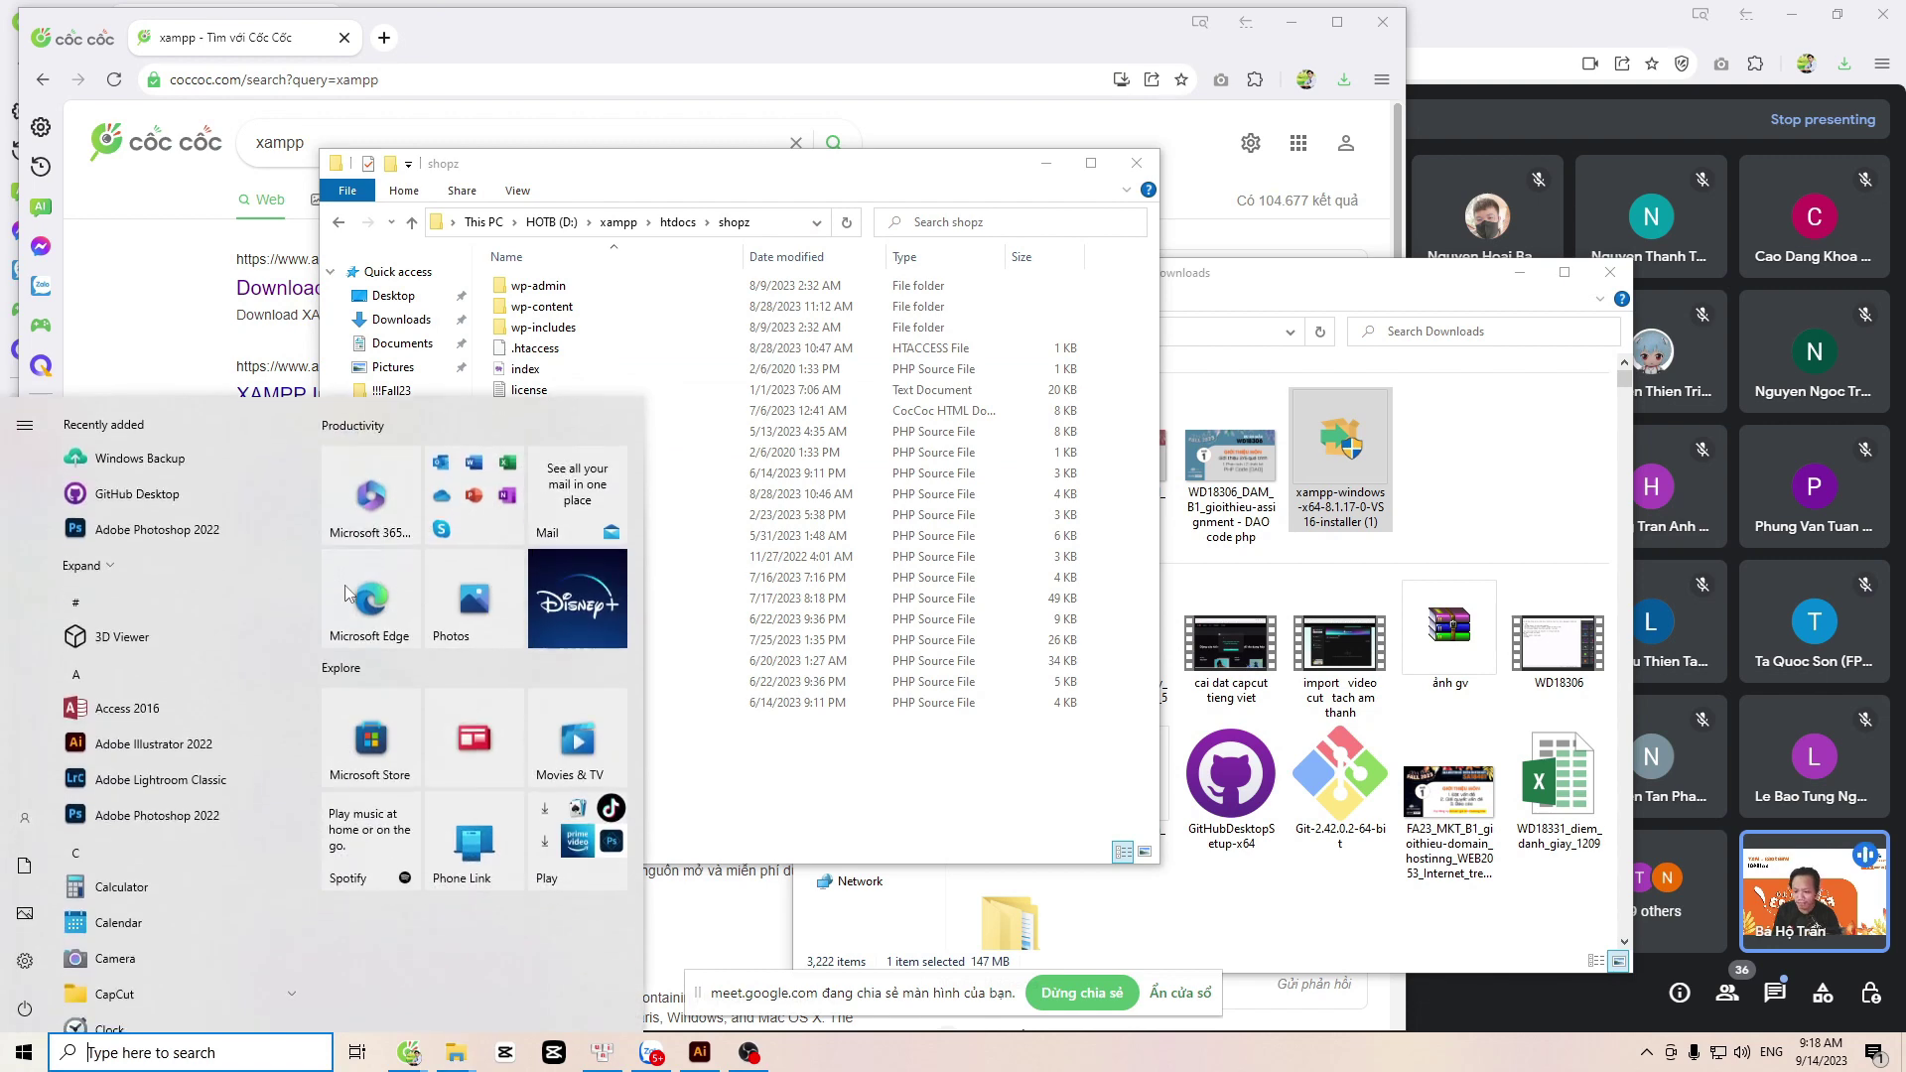
pyautogui.write('x')
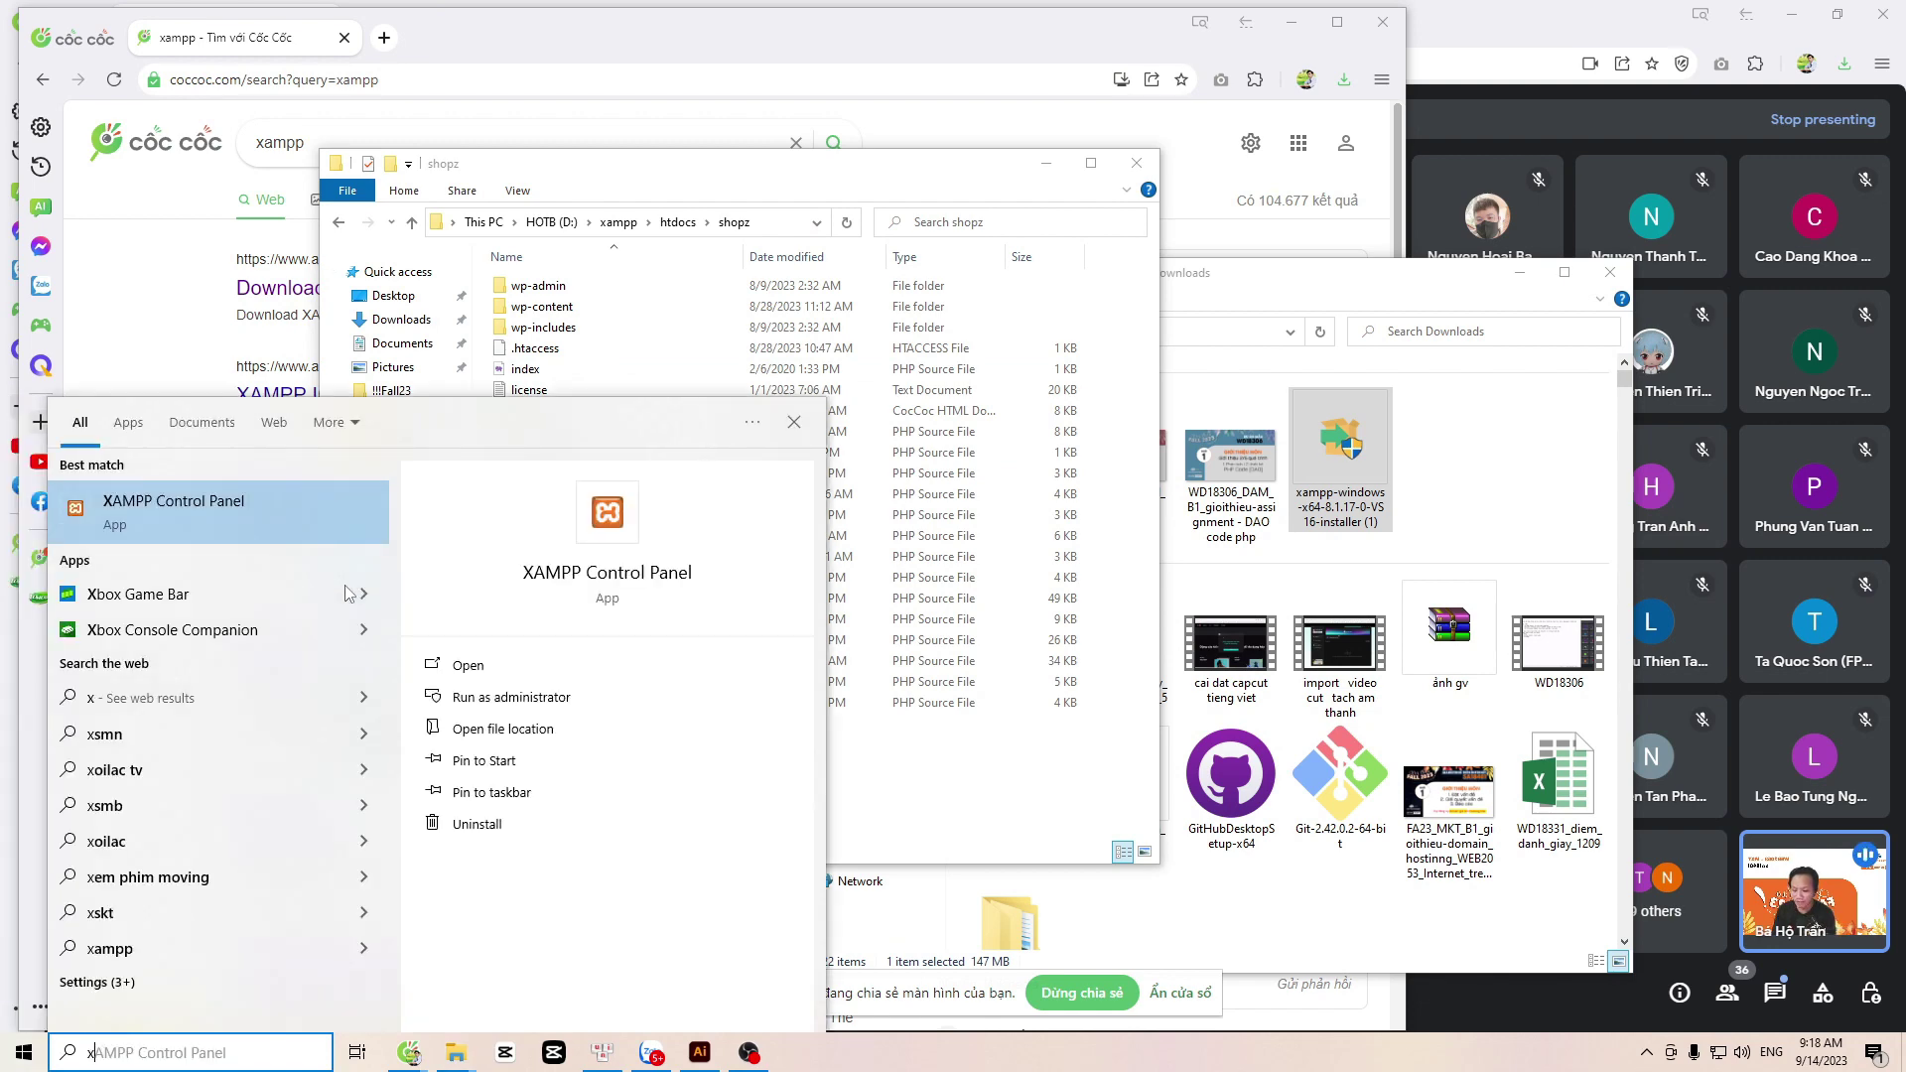
pyautogui.write('a')
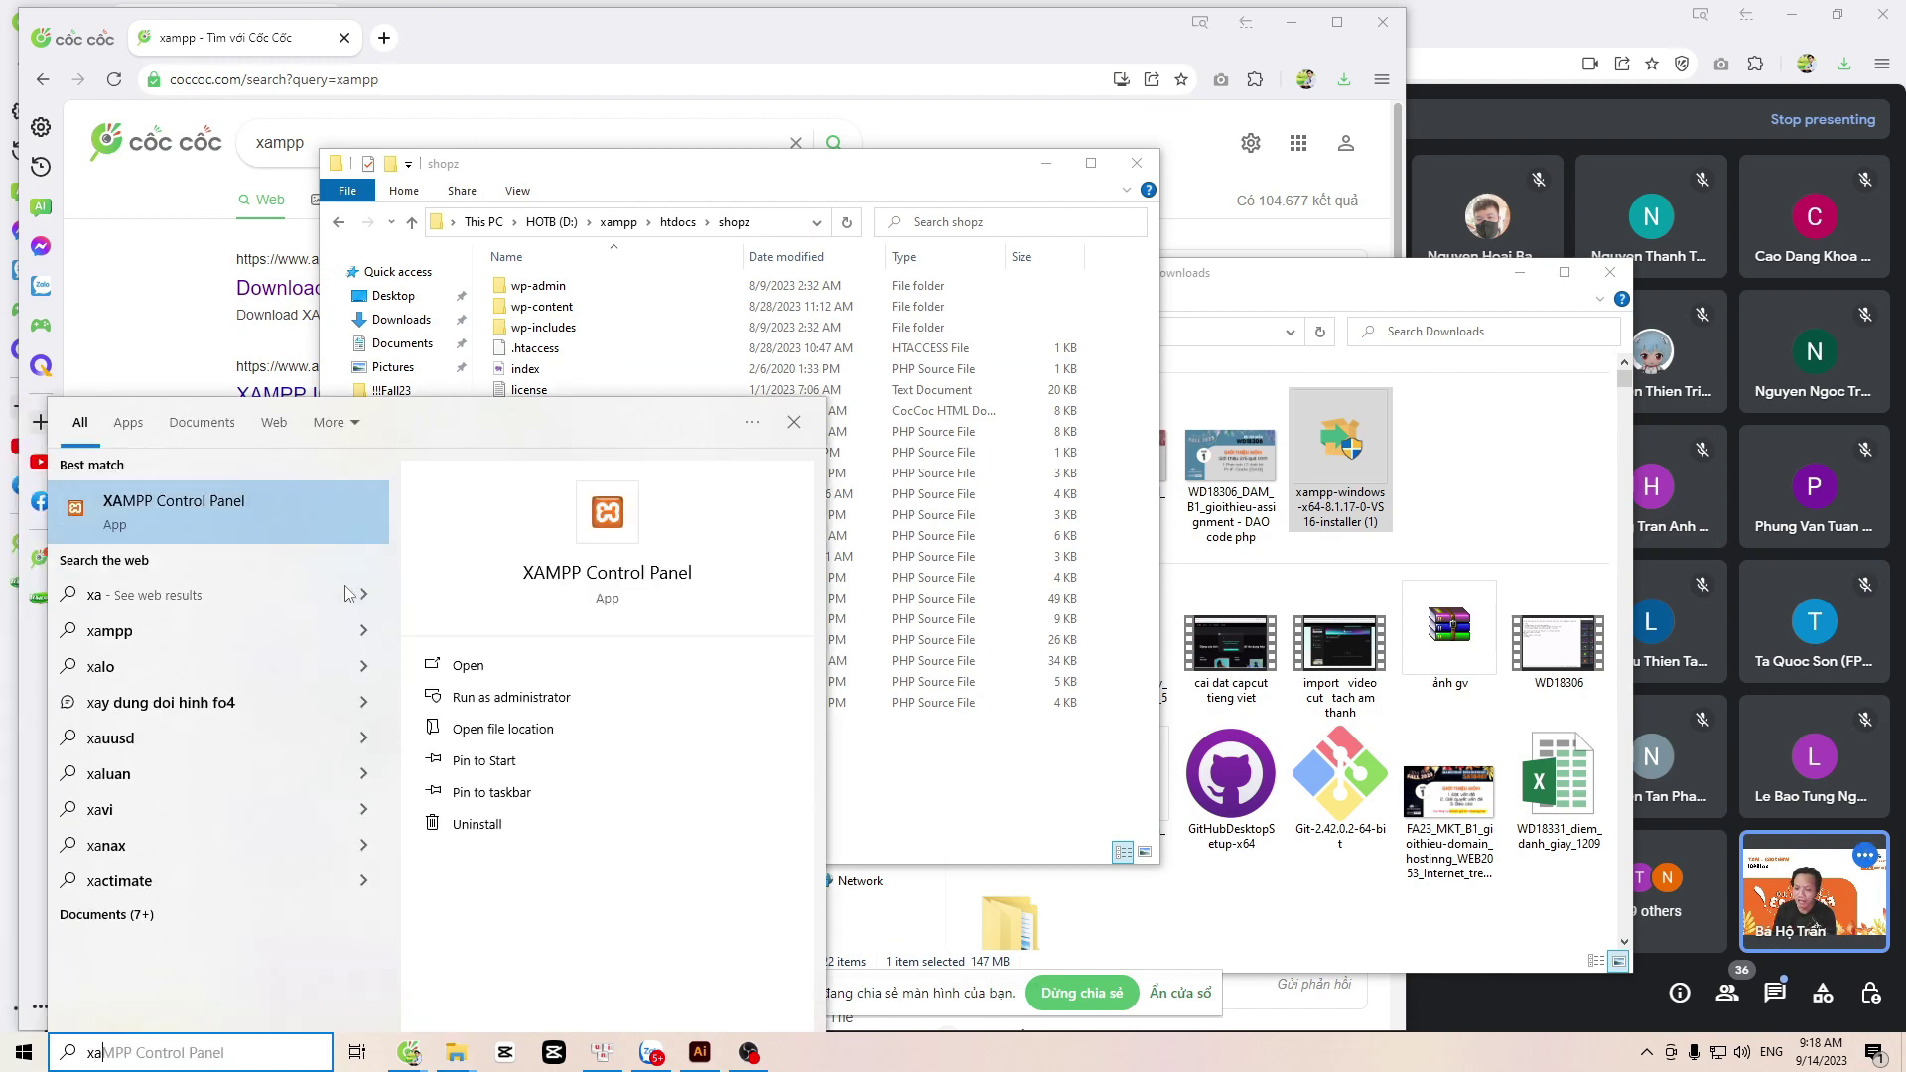
pyautogui.write('m')
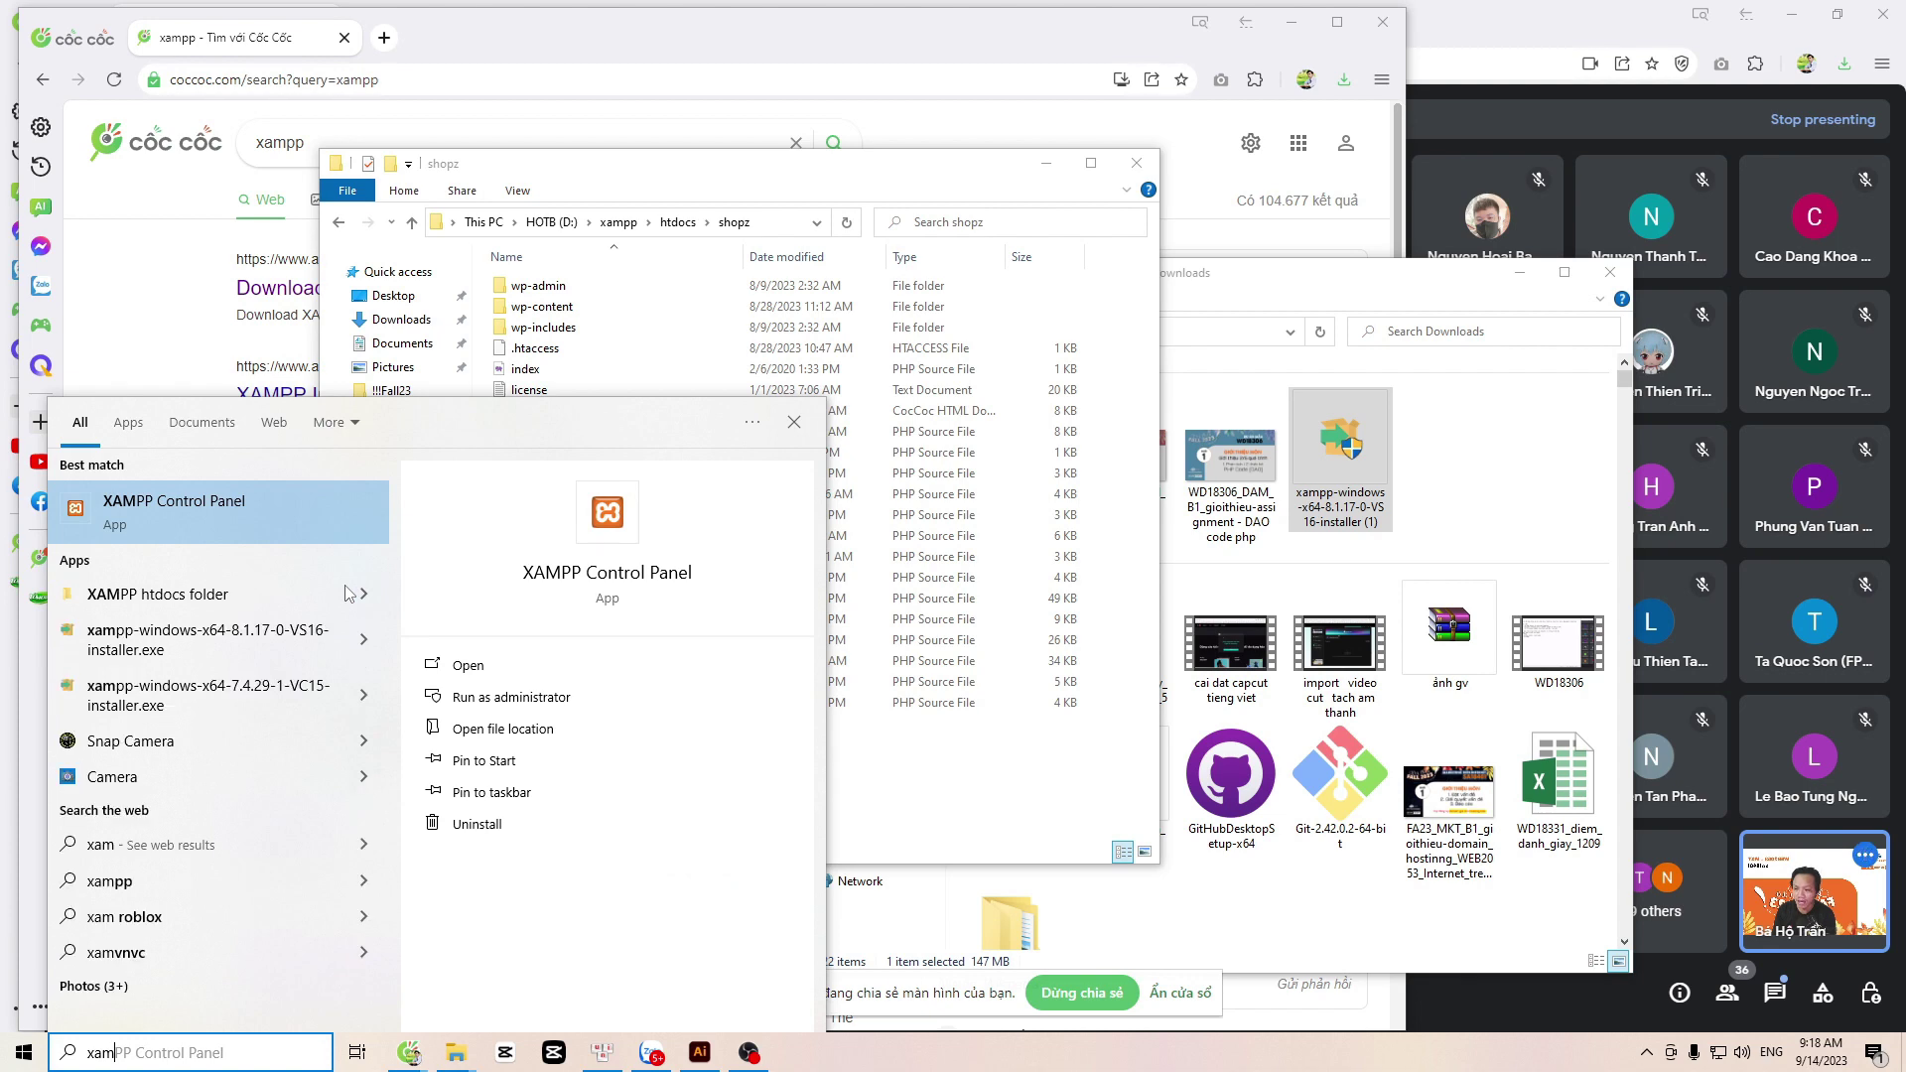
pyautogui.click(200, 520)
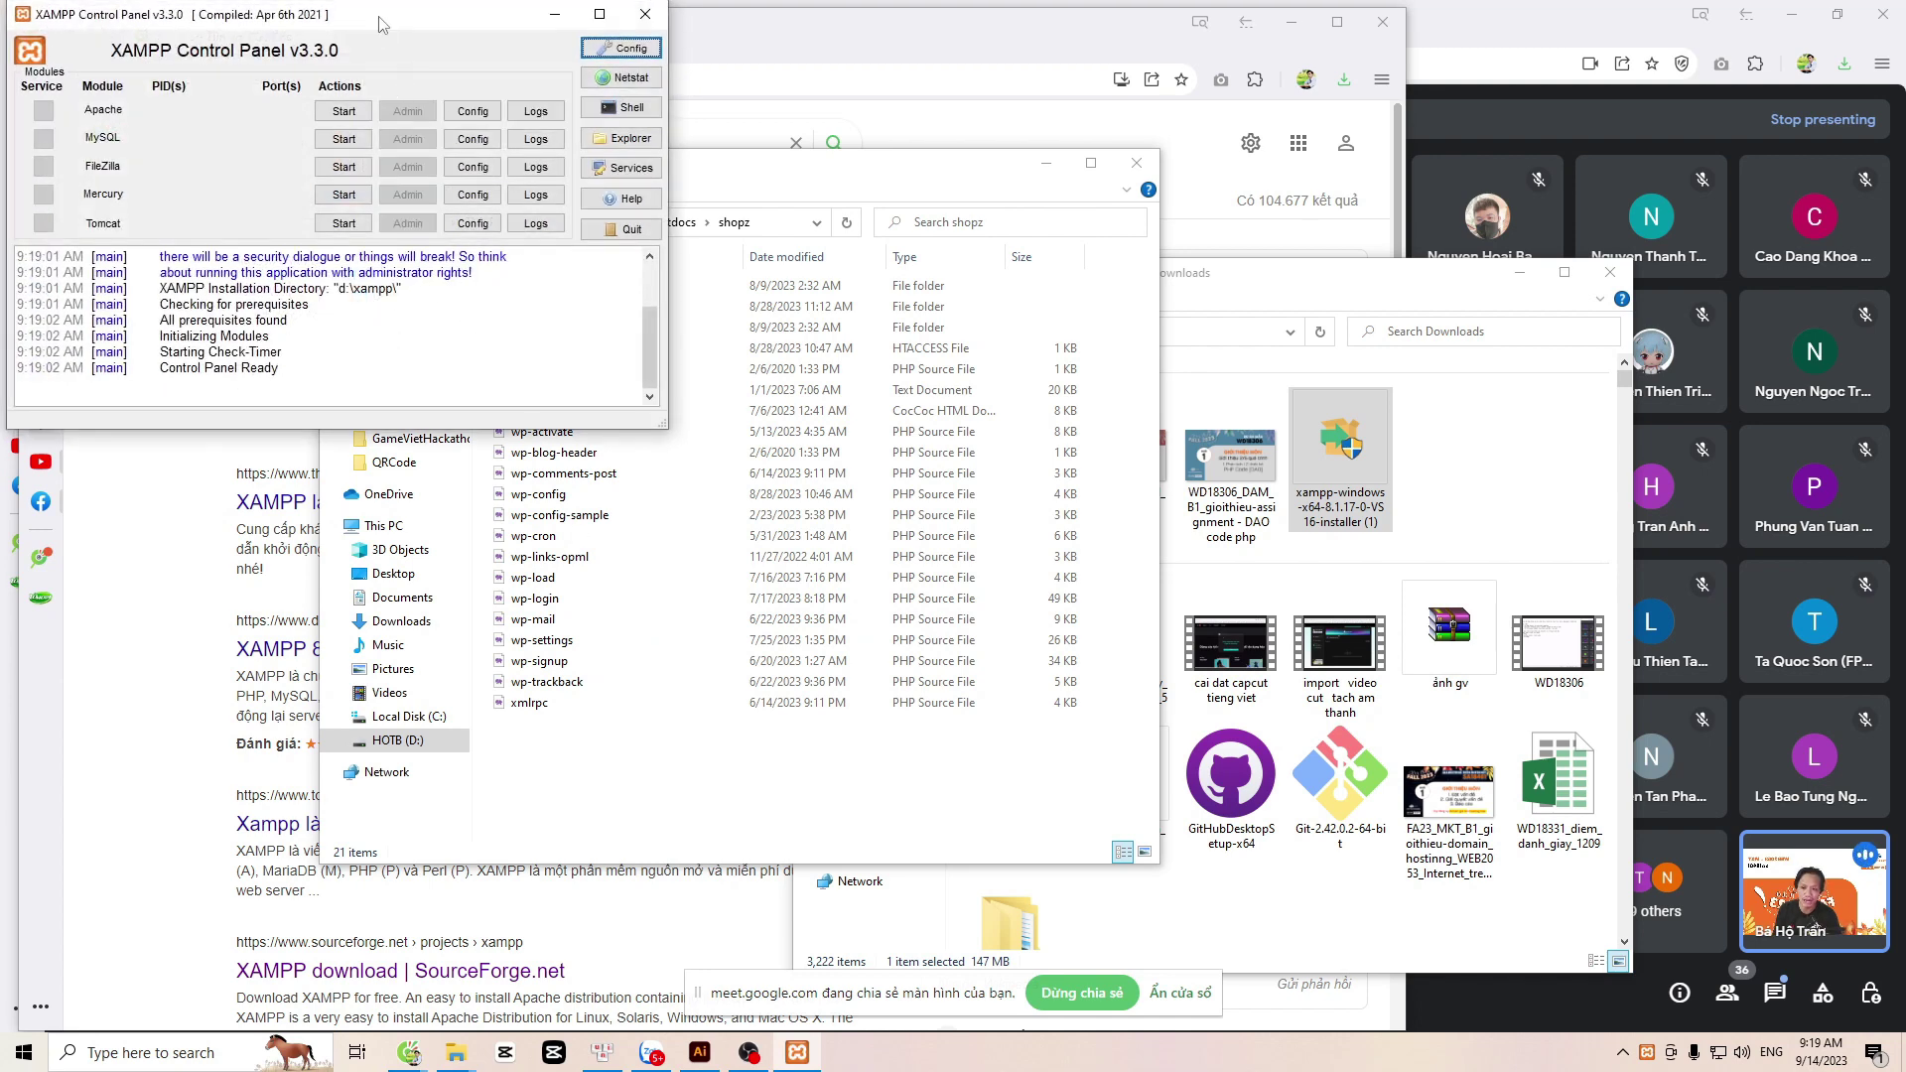
pyautogui.moveTo(378, 17); pyautogui.dragTo(1084, 395)
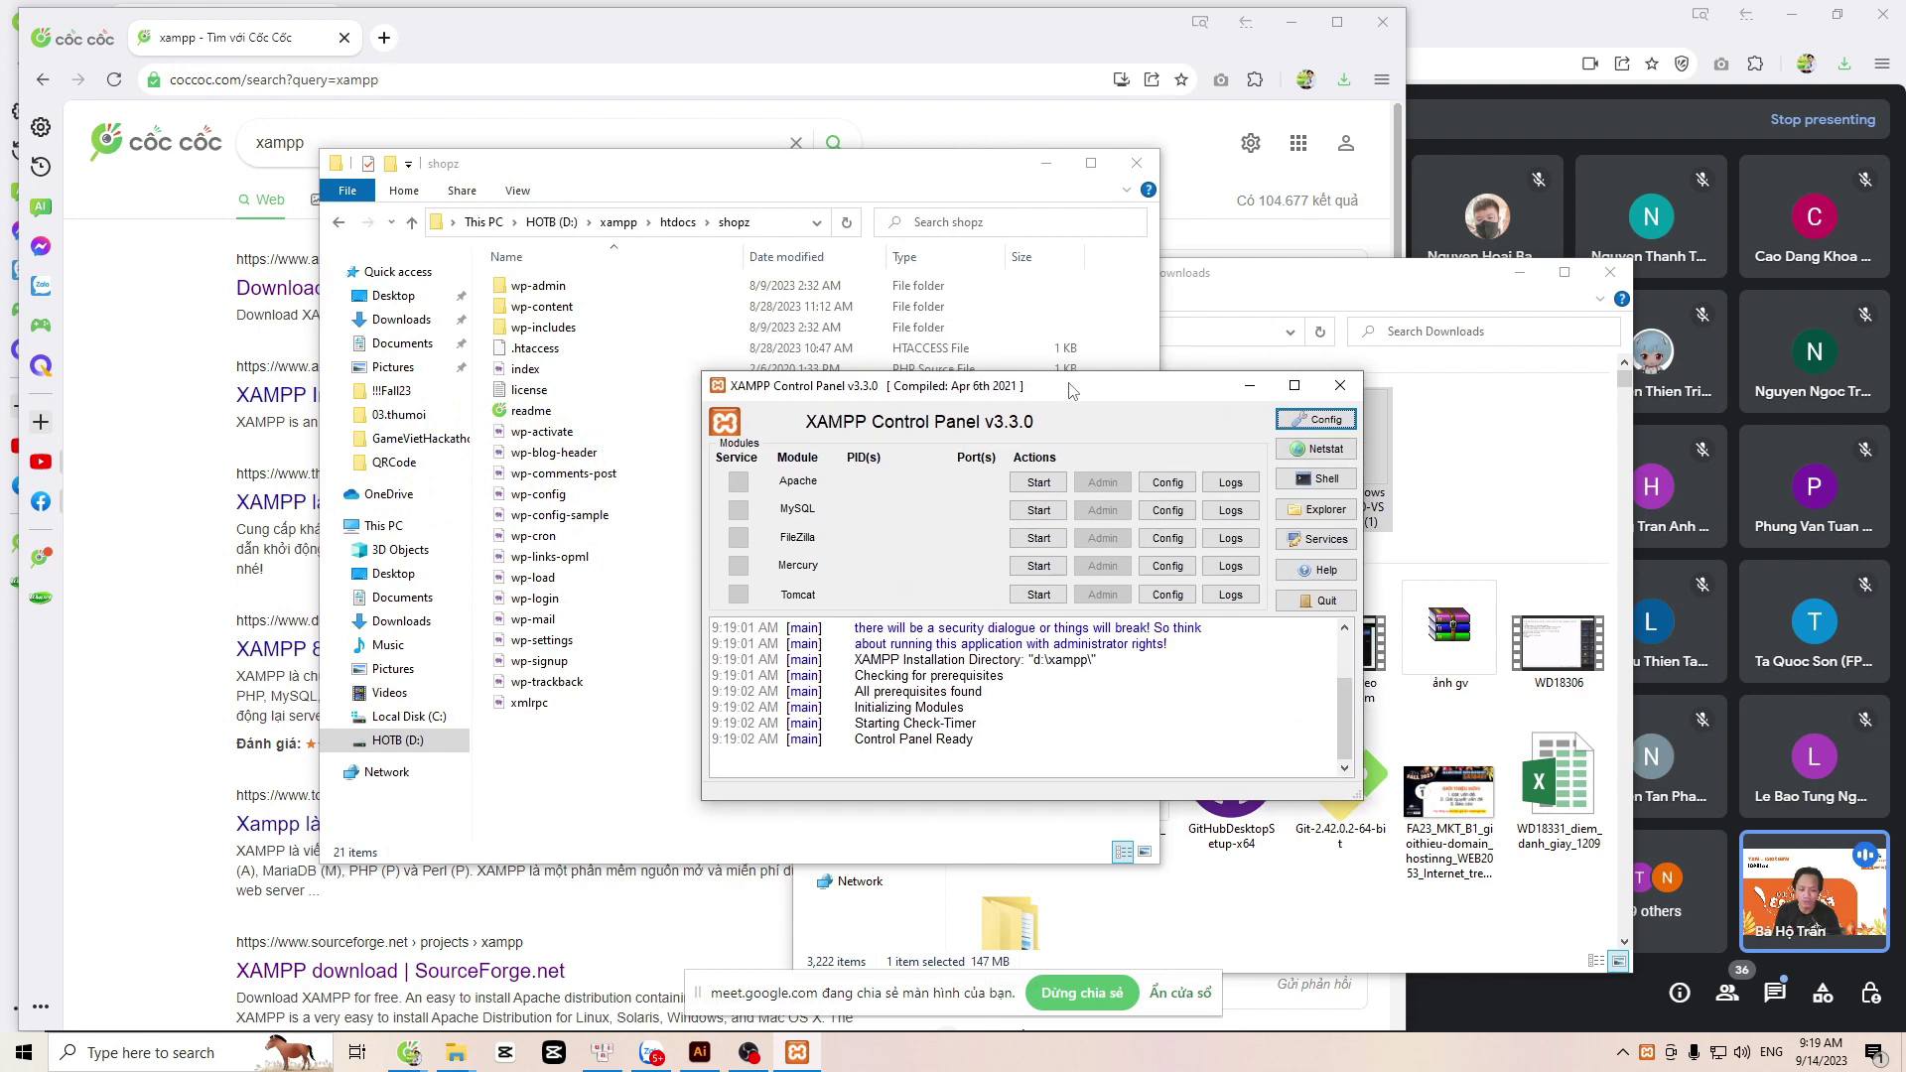
pyautogui.moveTo(1049, 387); pyautogui.dragTo(796, 223)
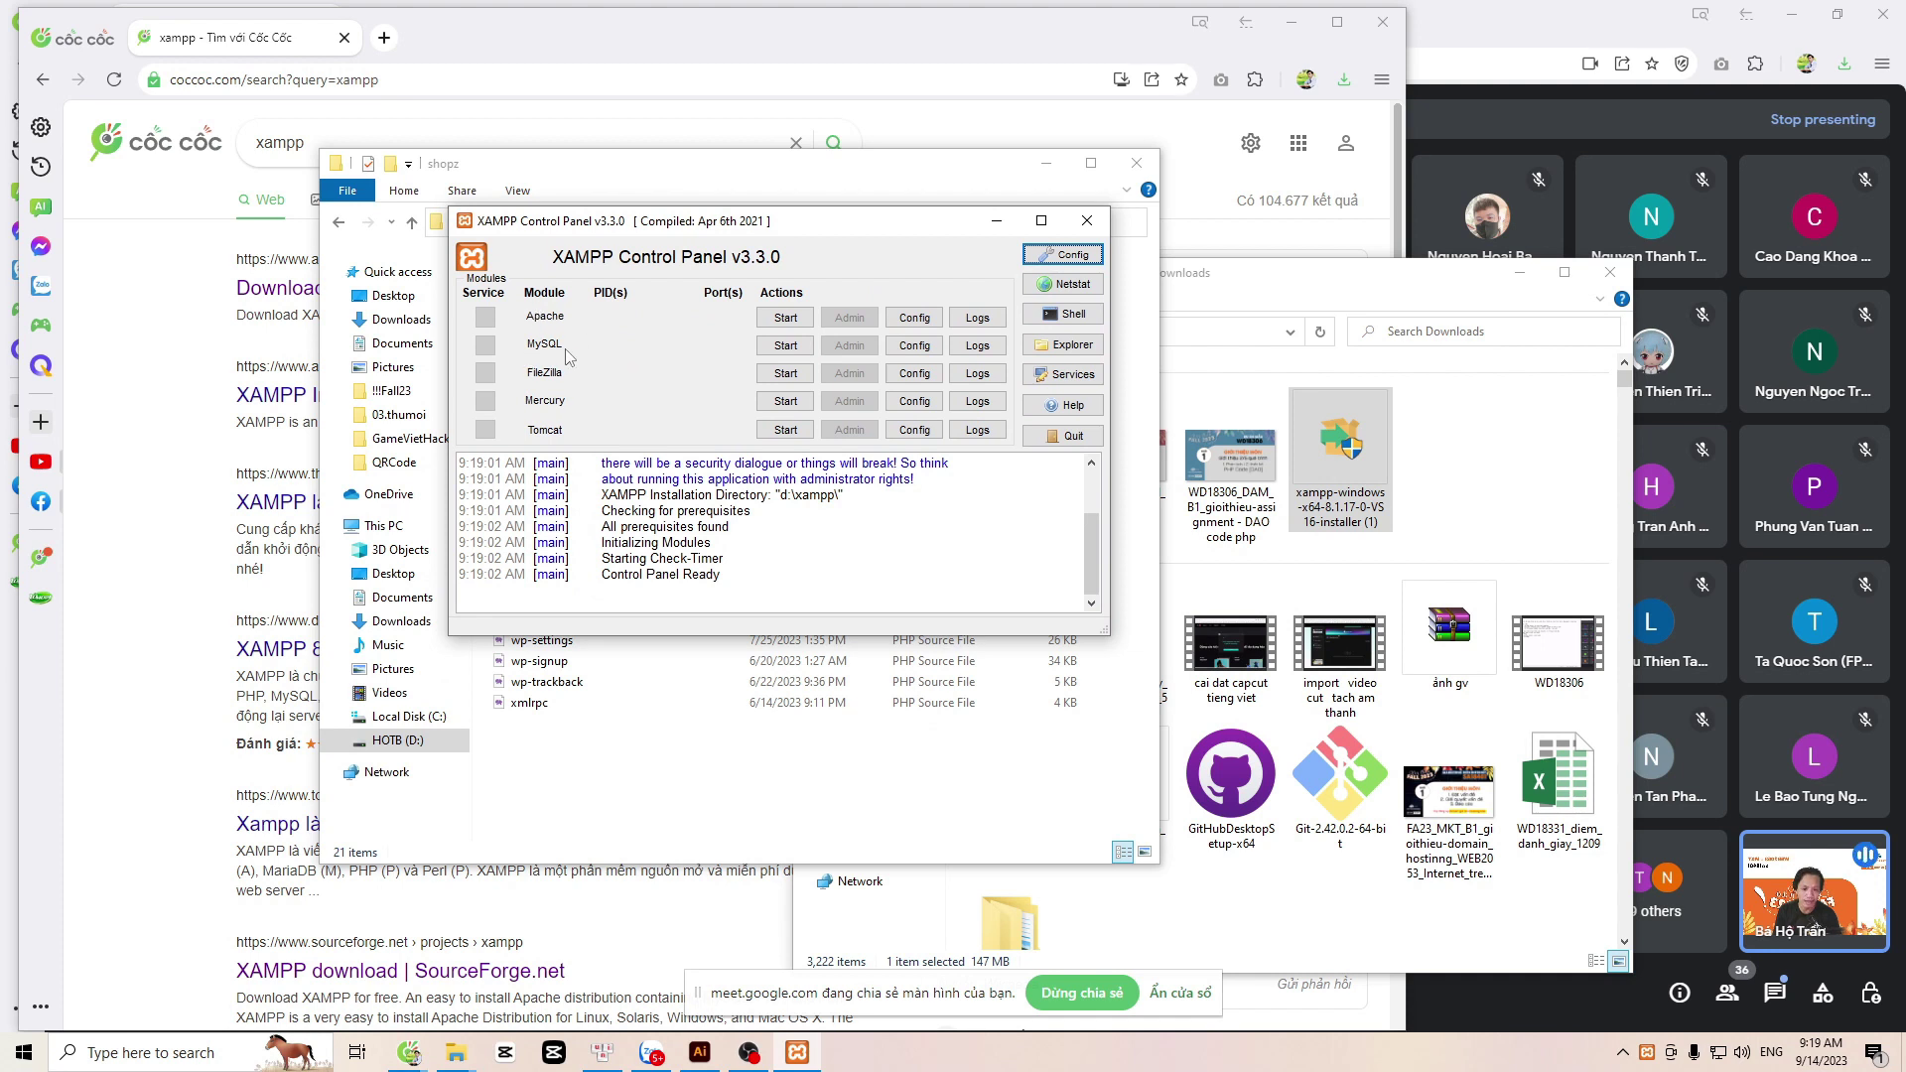
pyautogui.moveTo(700, 221); pyautogui.dragTo(693, 161)
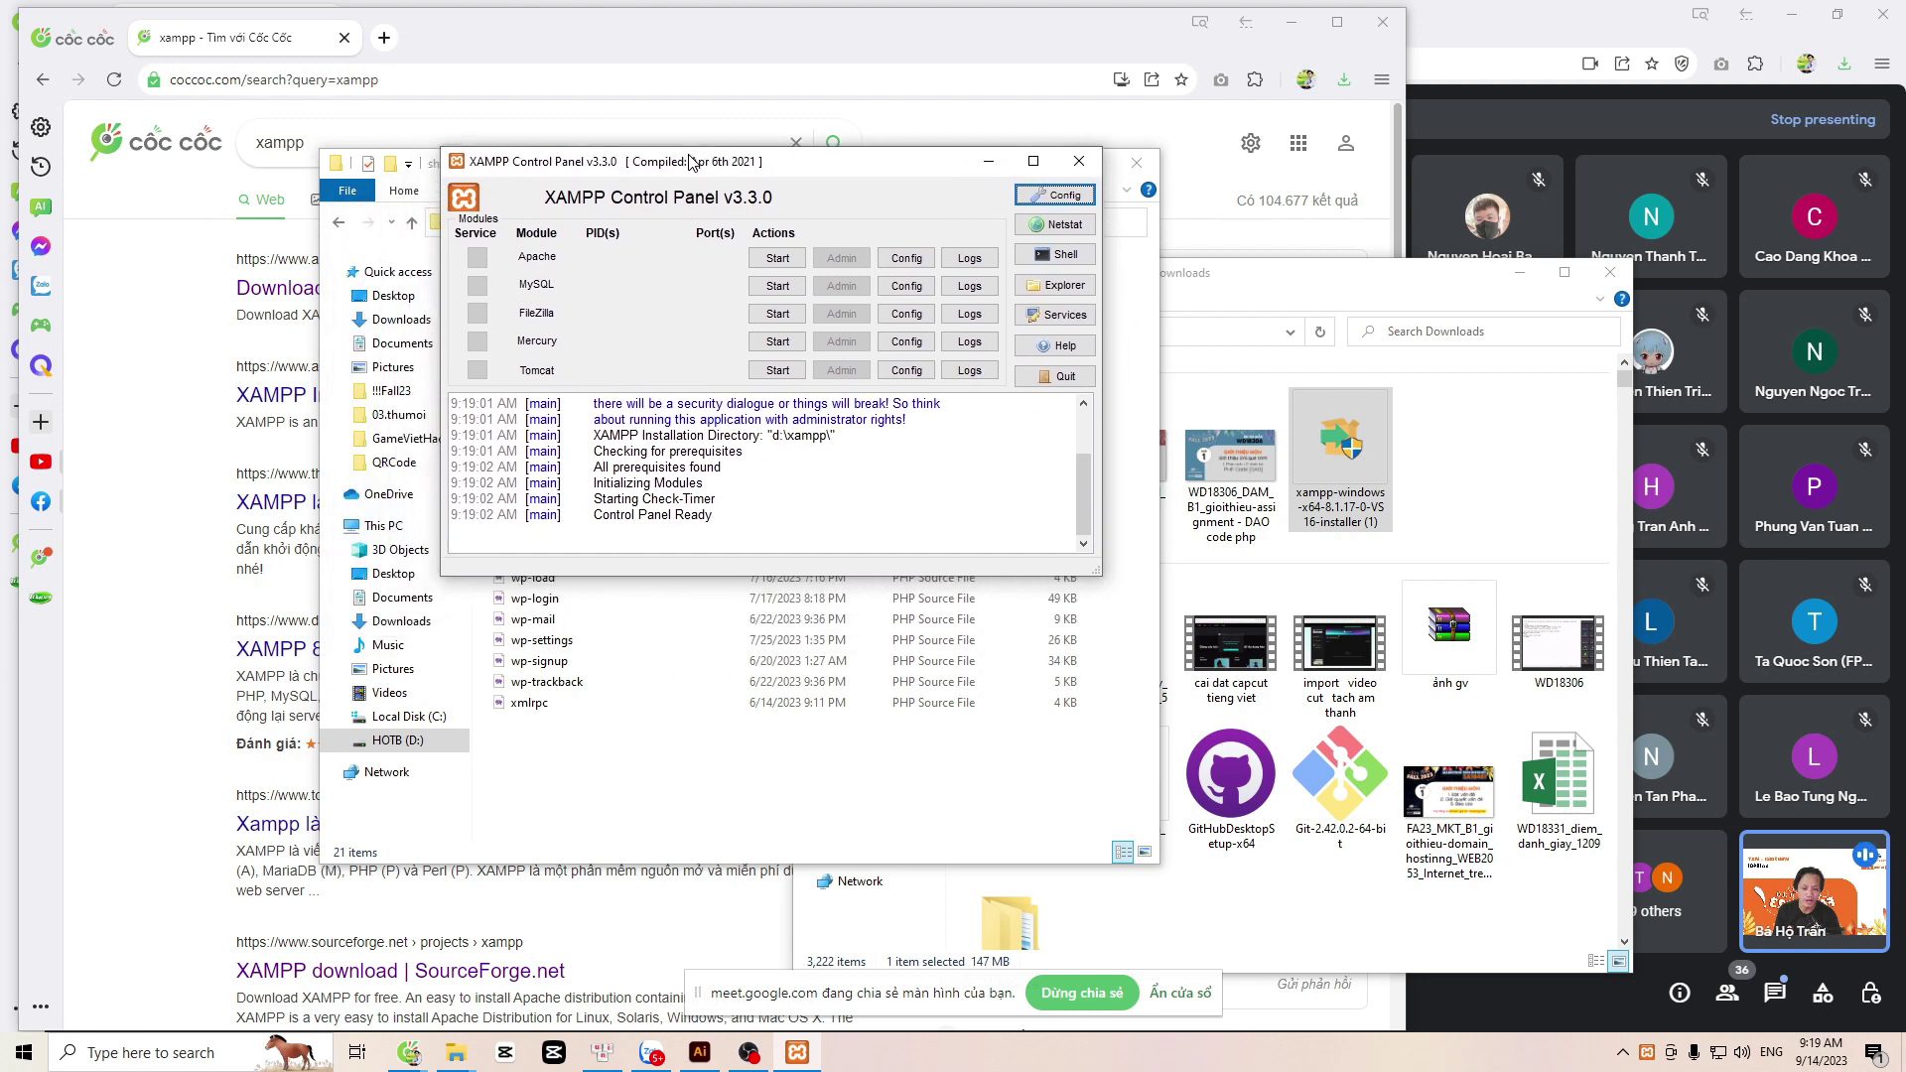
pyautogui.click(757, 260)
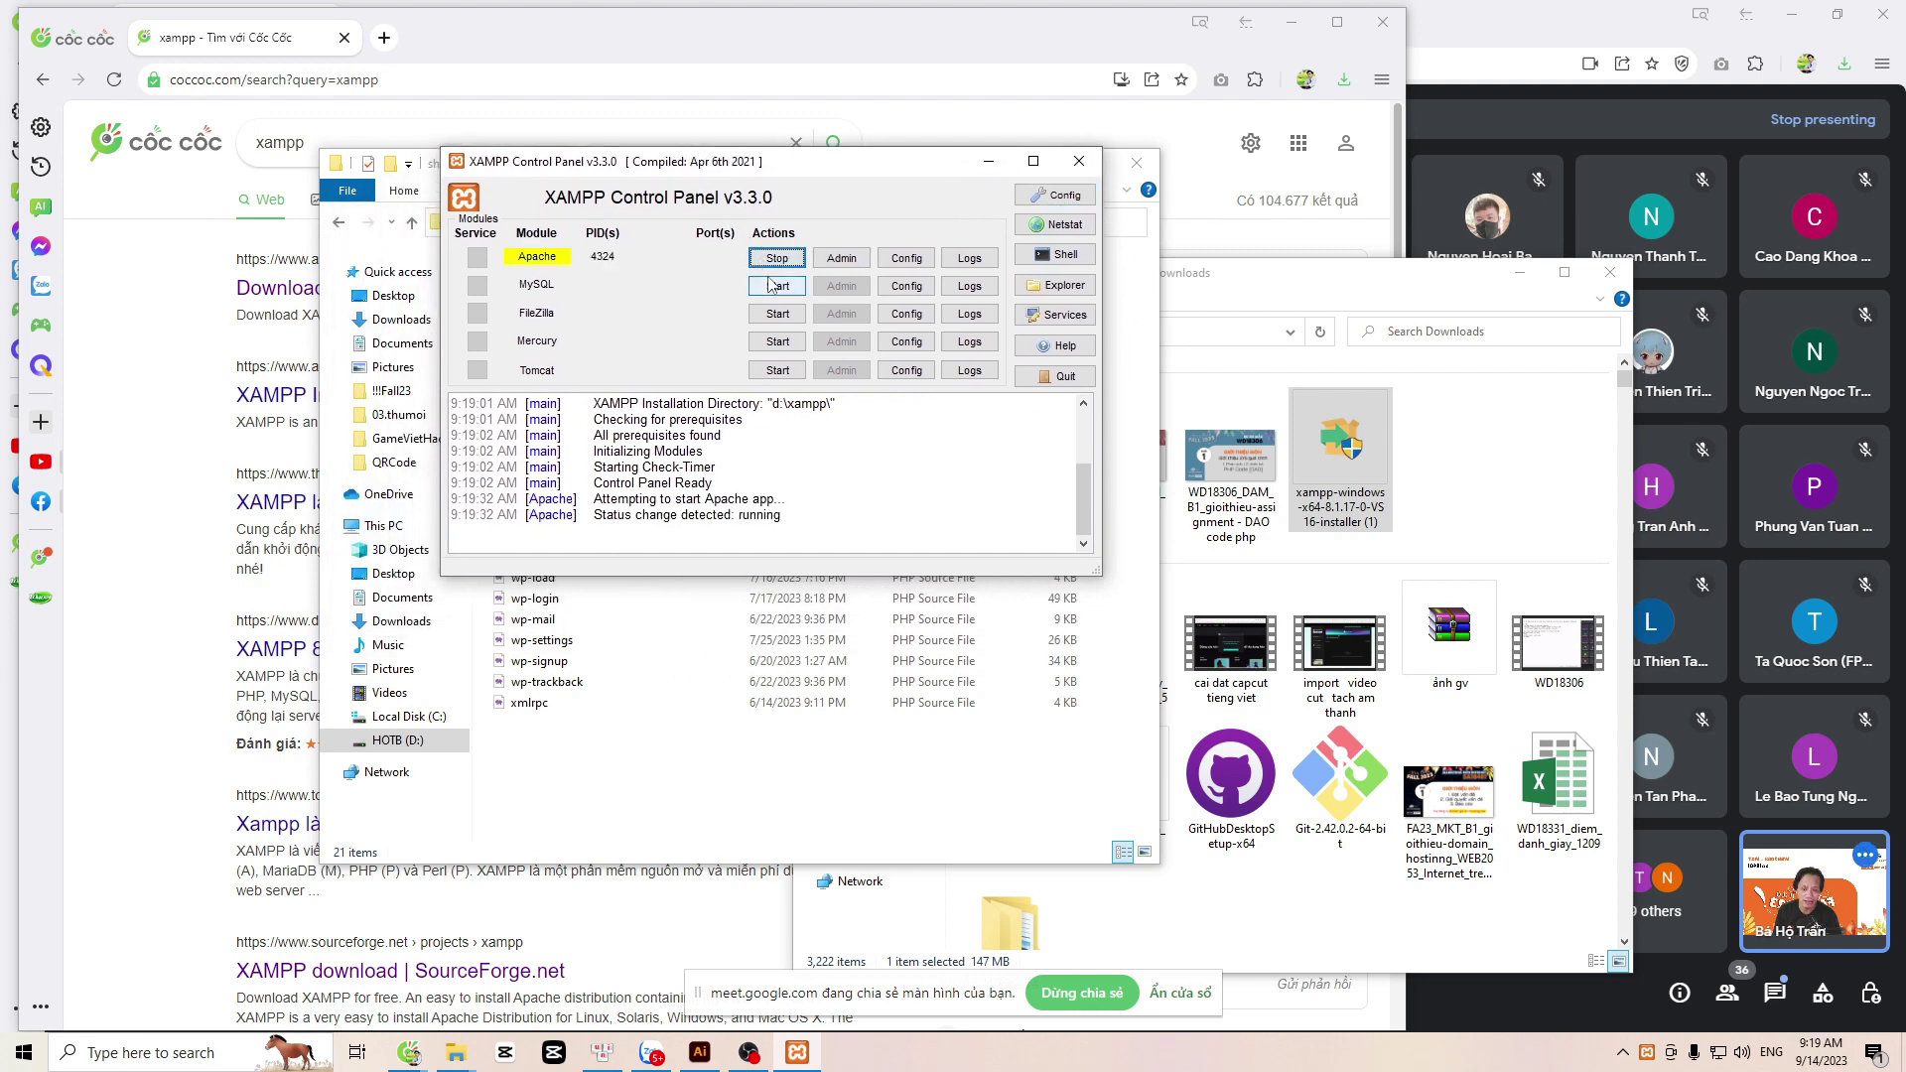
pyautogui.click(771, 285)
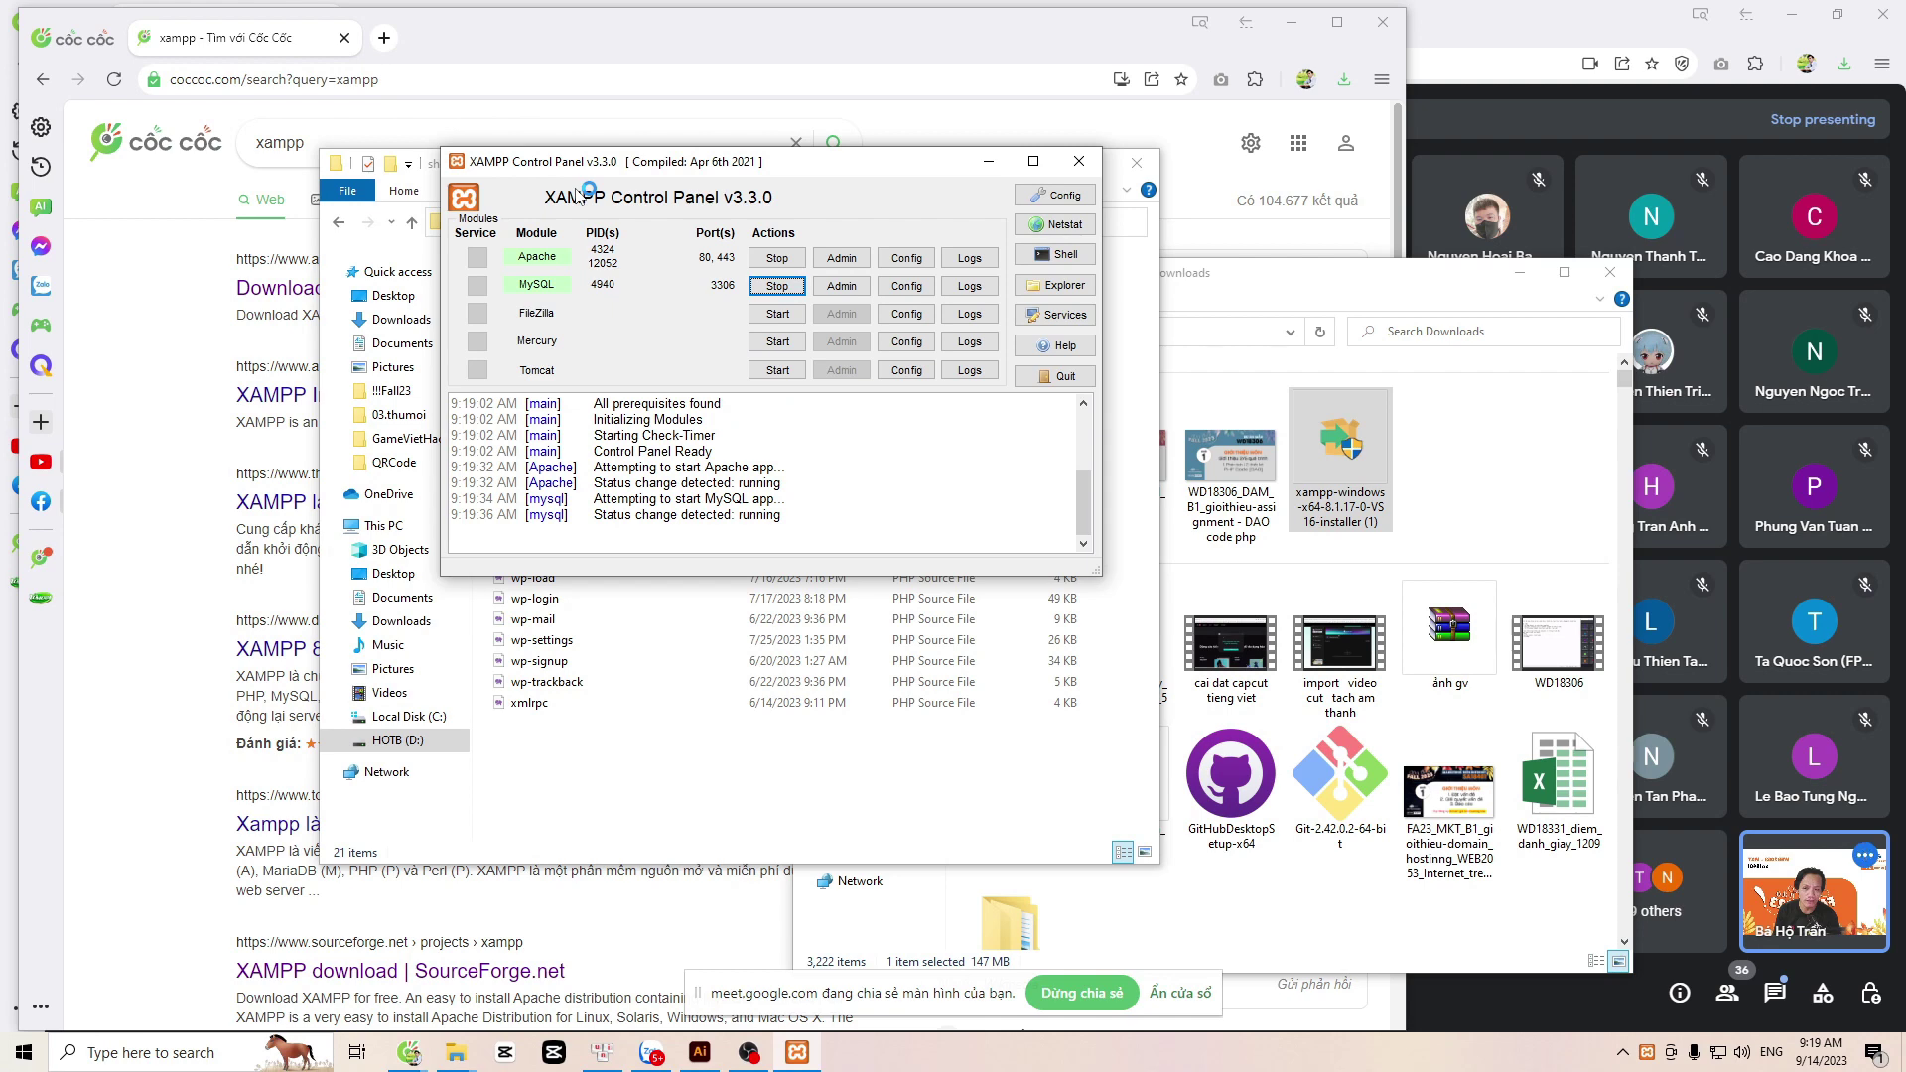
# Step: Back in htdocs, create a new folder named 'shopa' beside shopz
pyautogui.hotkey('alt', 'Tab')
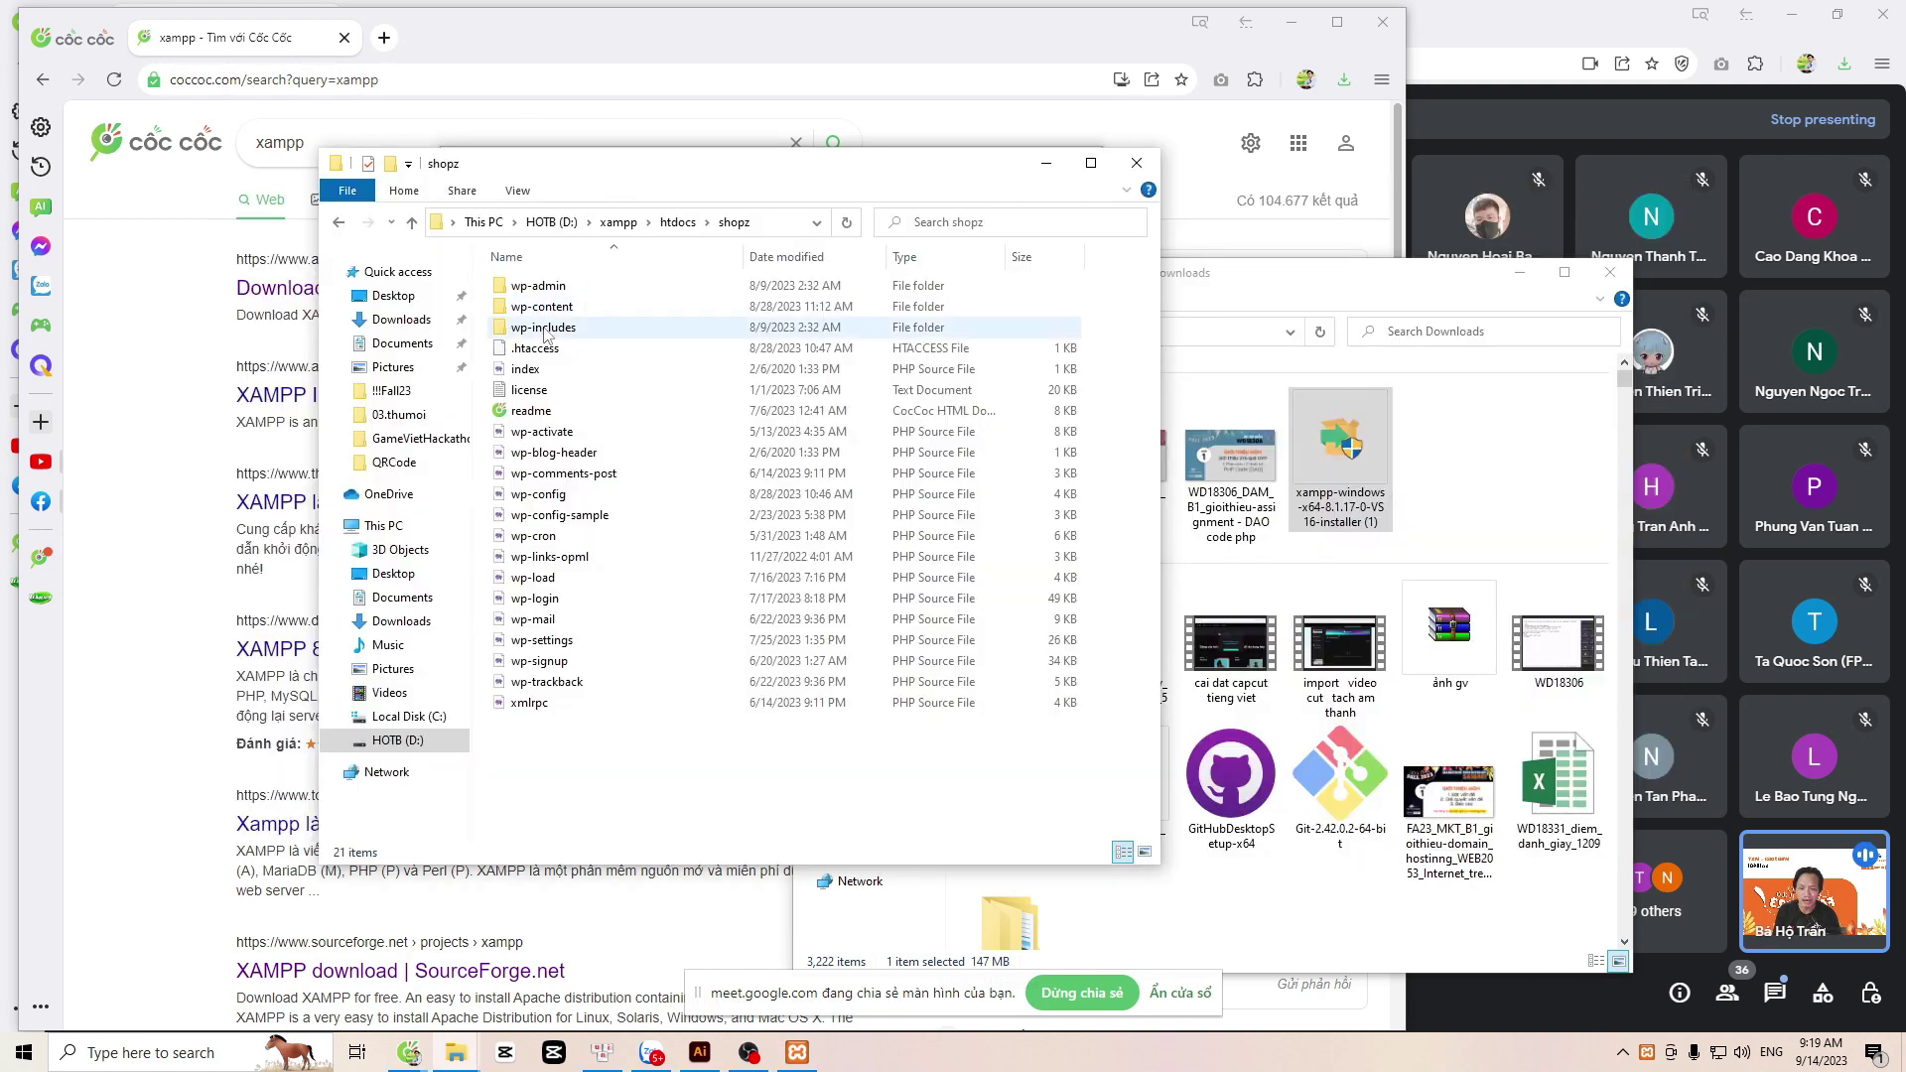
pyautogui.click(678, 222)
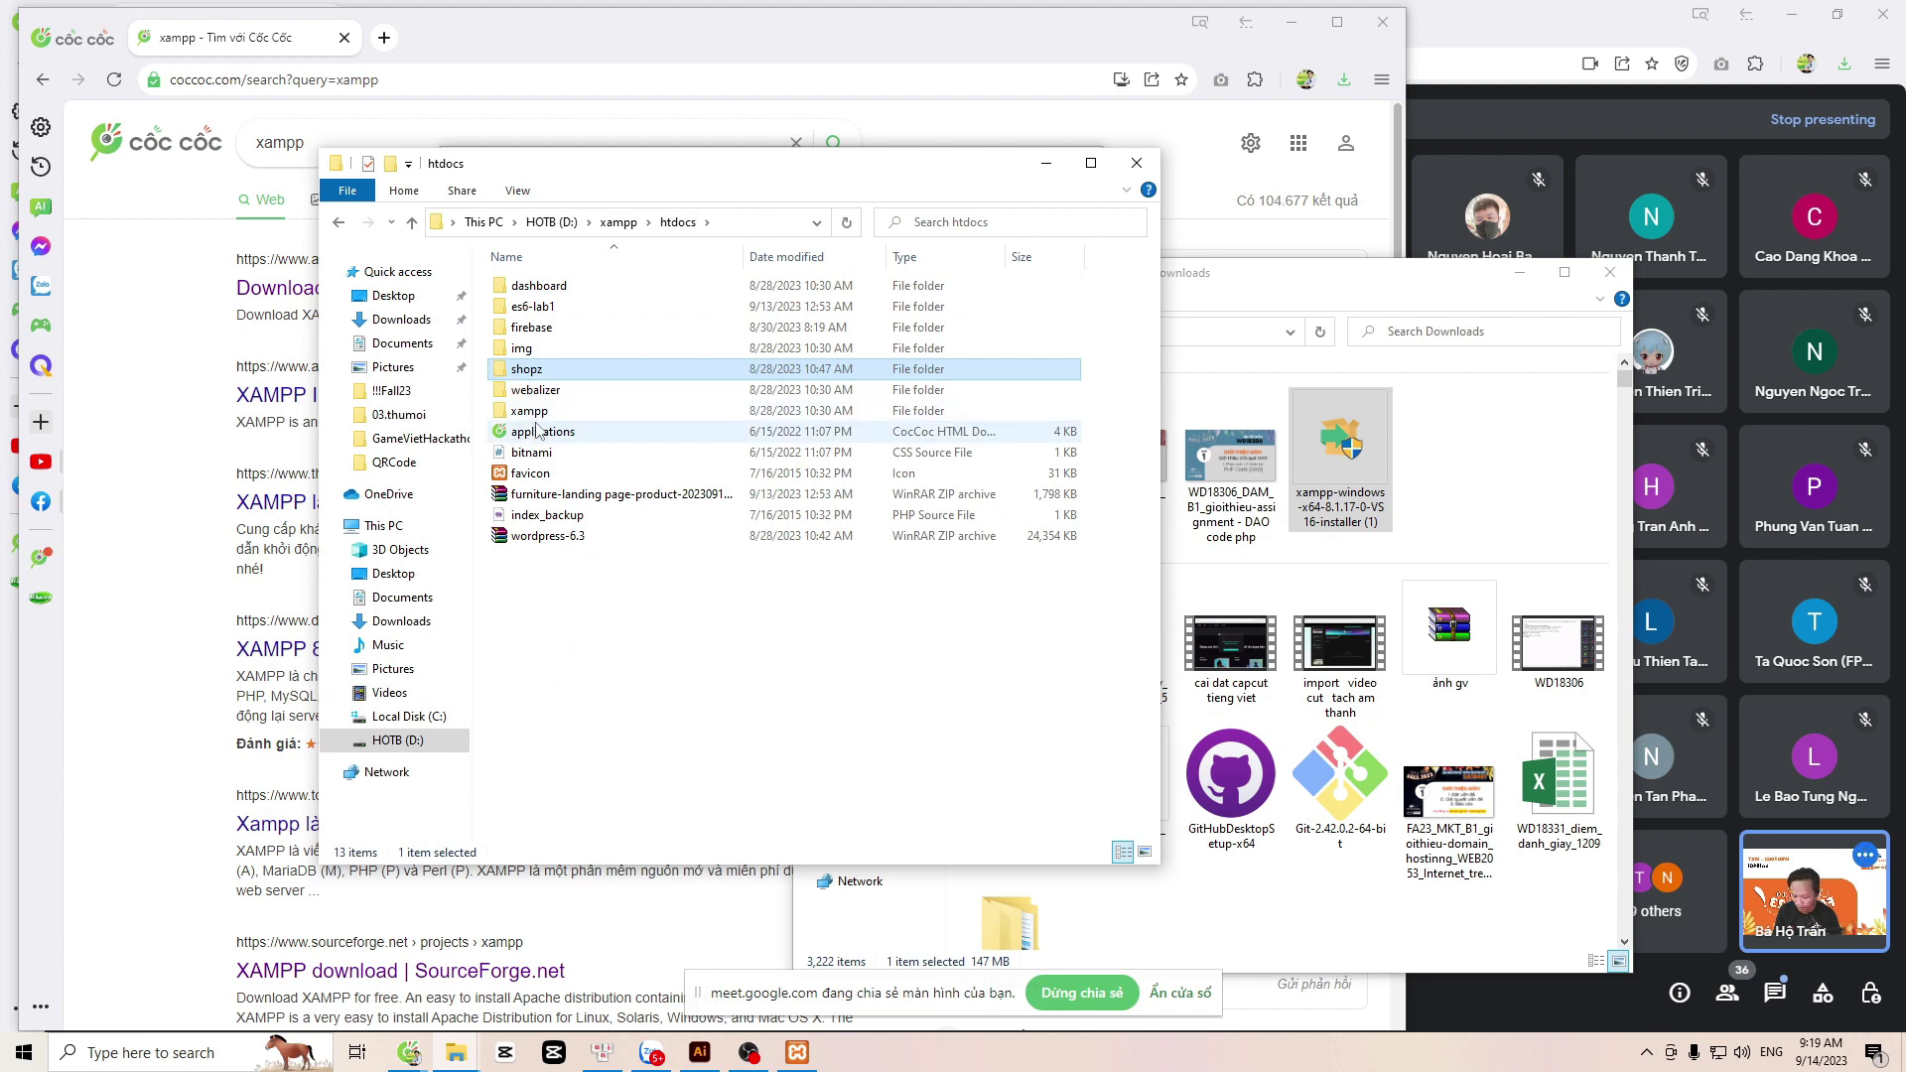
pyautogui.doubleClick(534, 371)
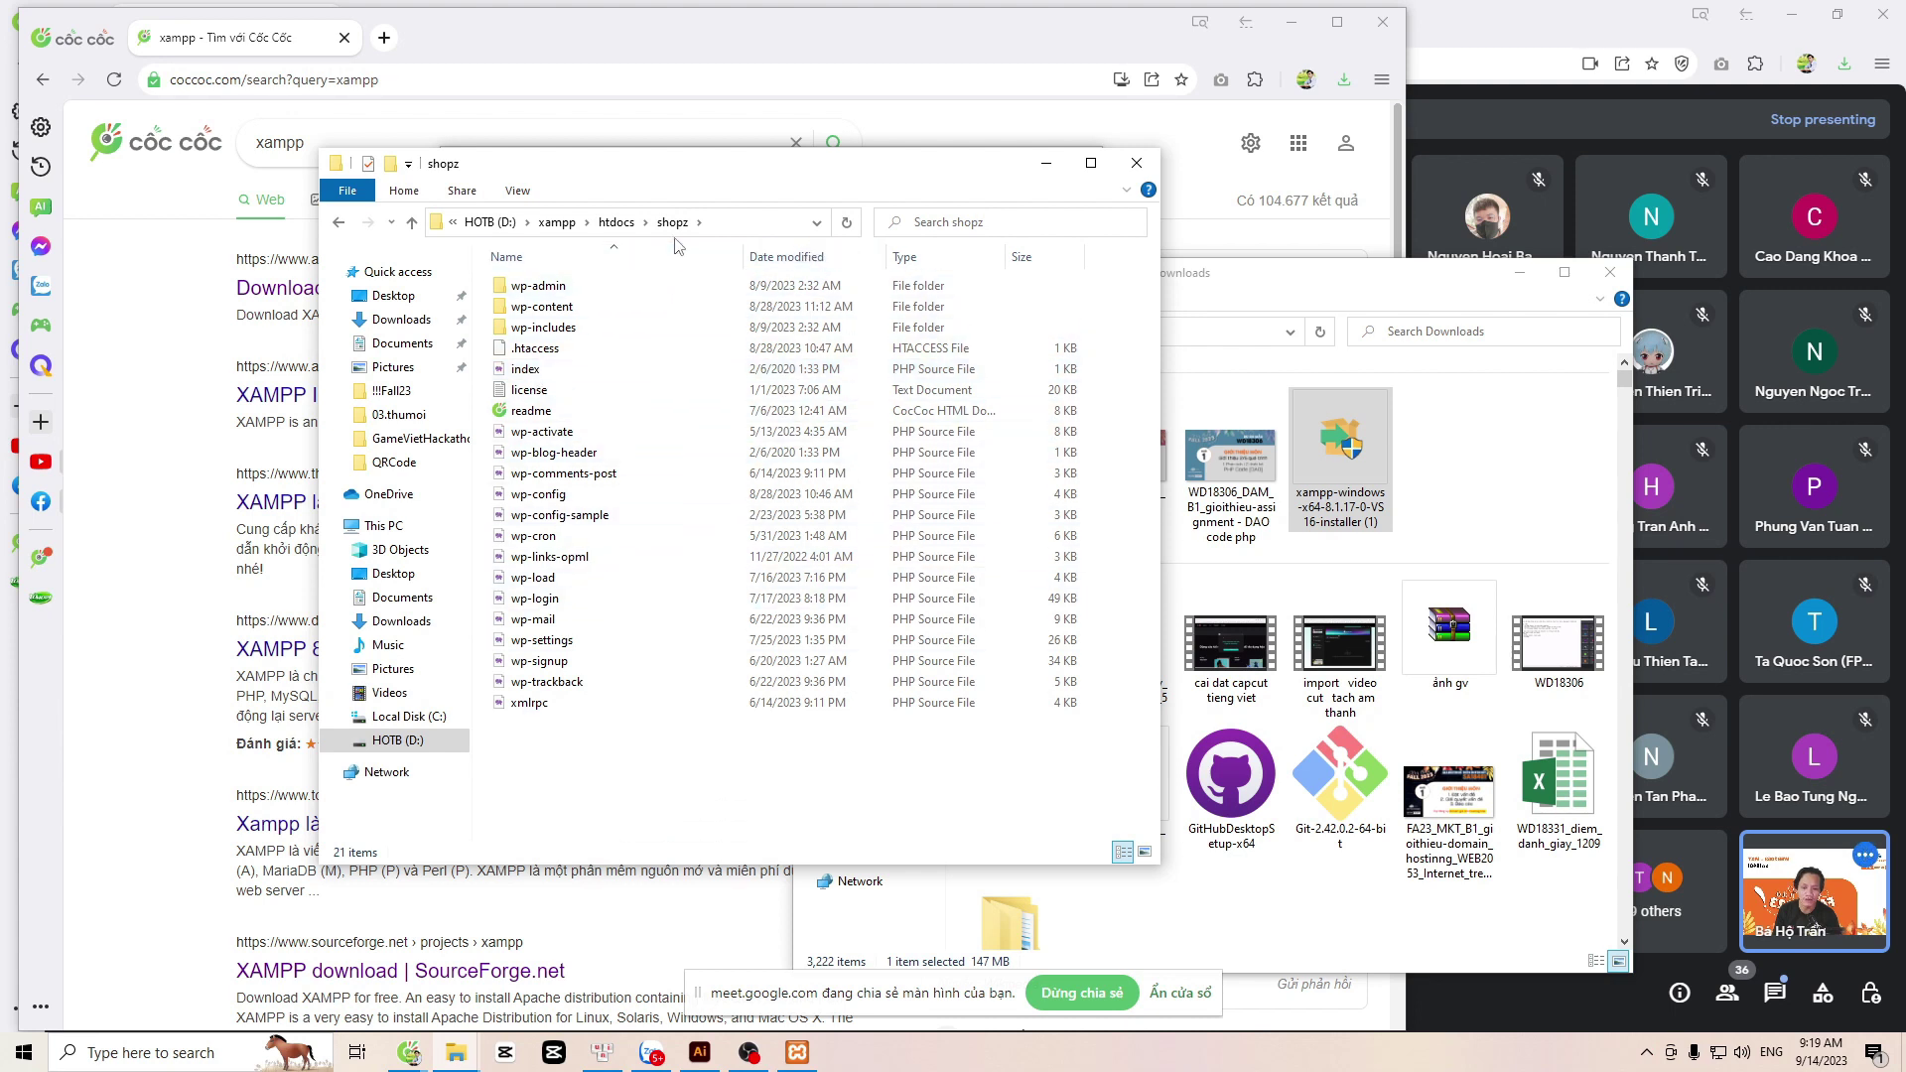
pyautogui.click(617, 222)
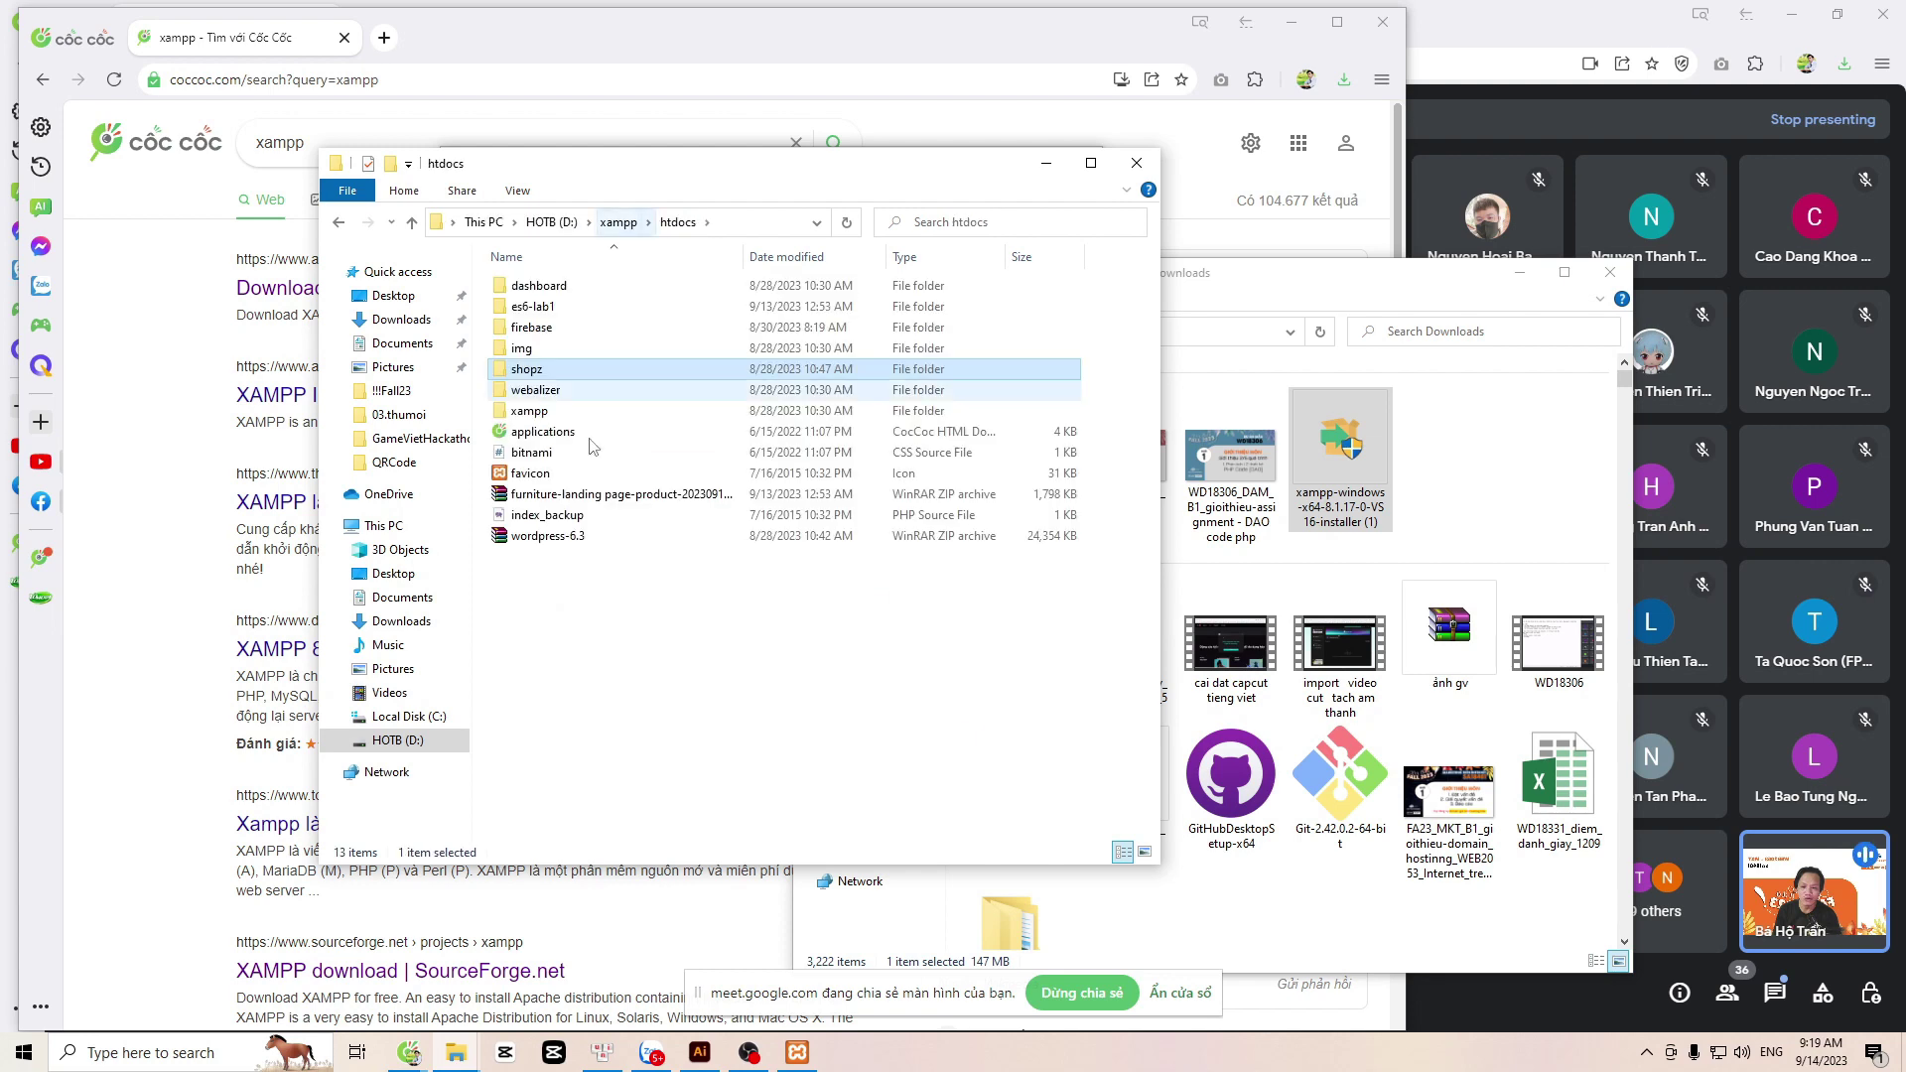
pyautogui.rightClick(624, 631)
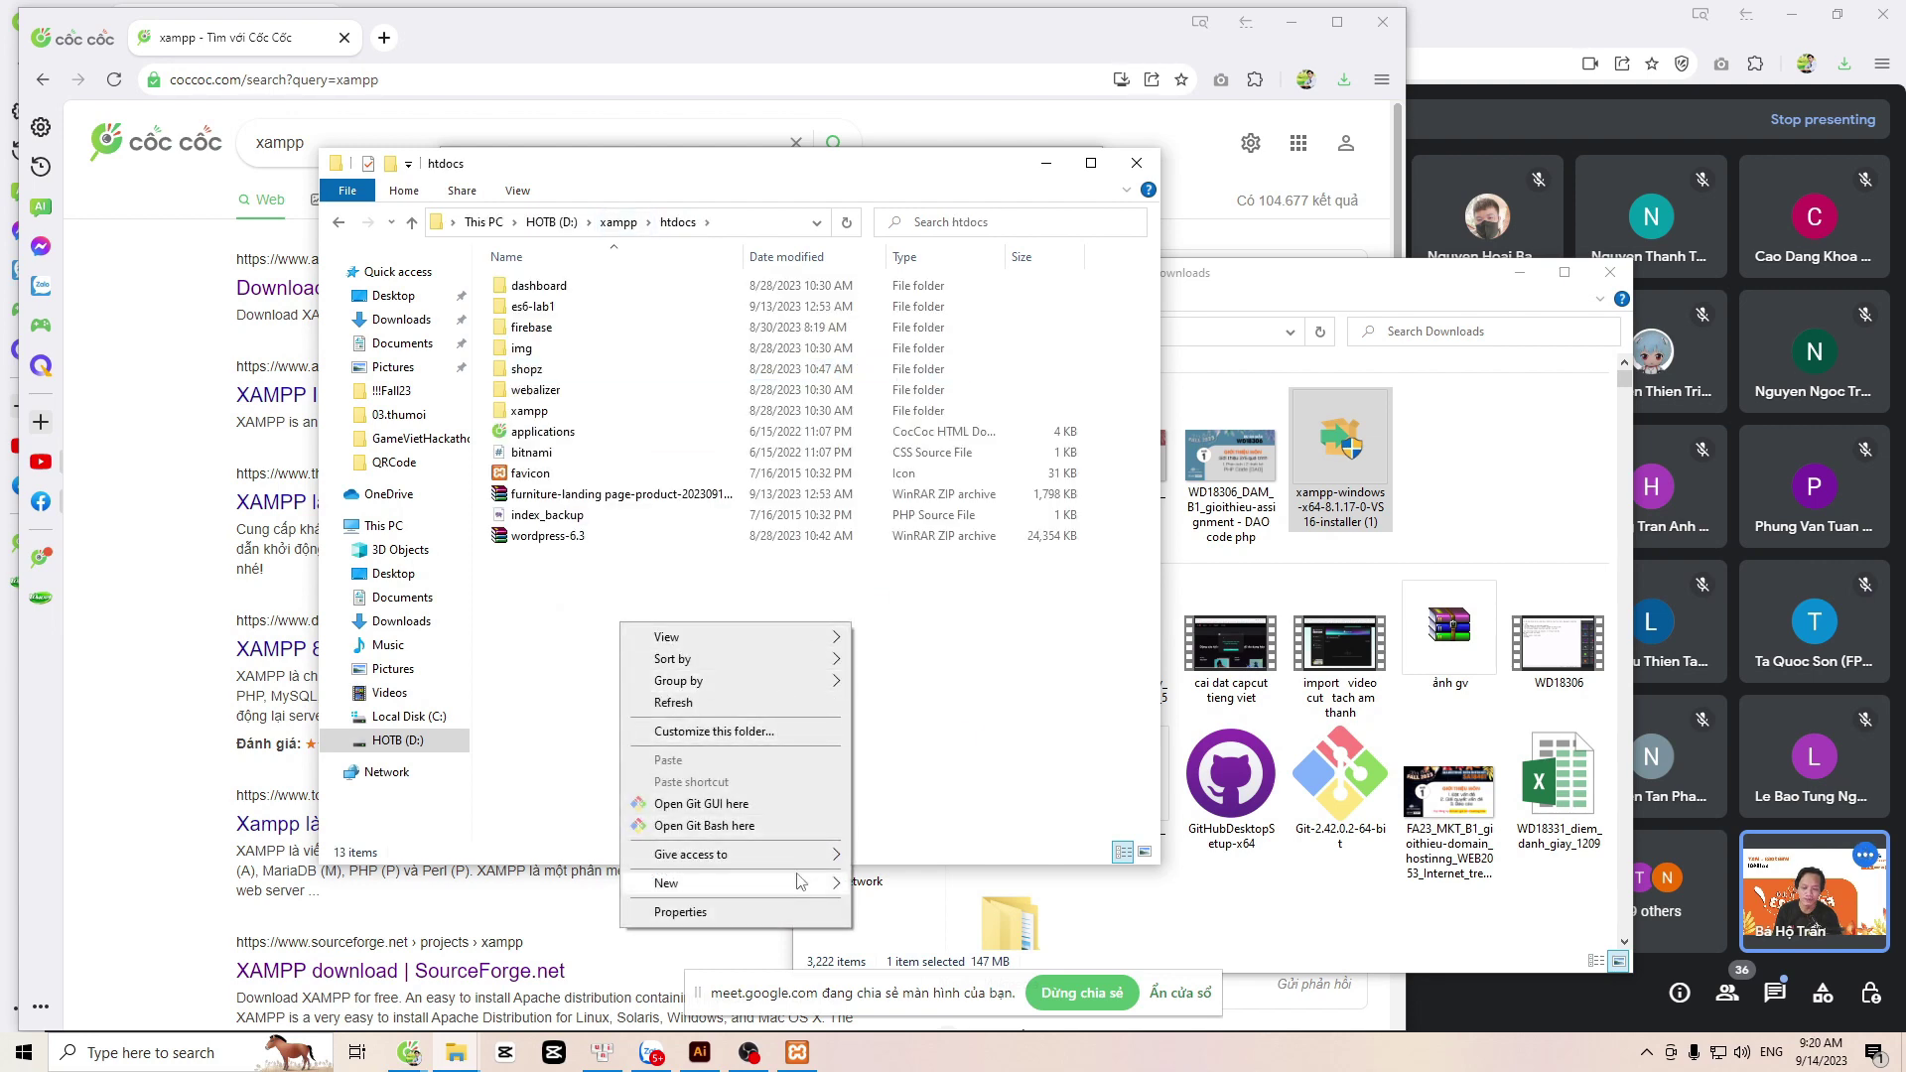
pyautogui.moveTo(802, 882)
pyautogui.click(922, 681)
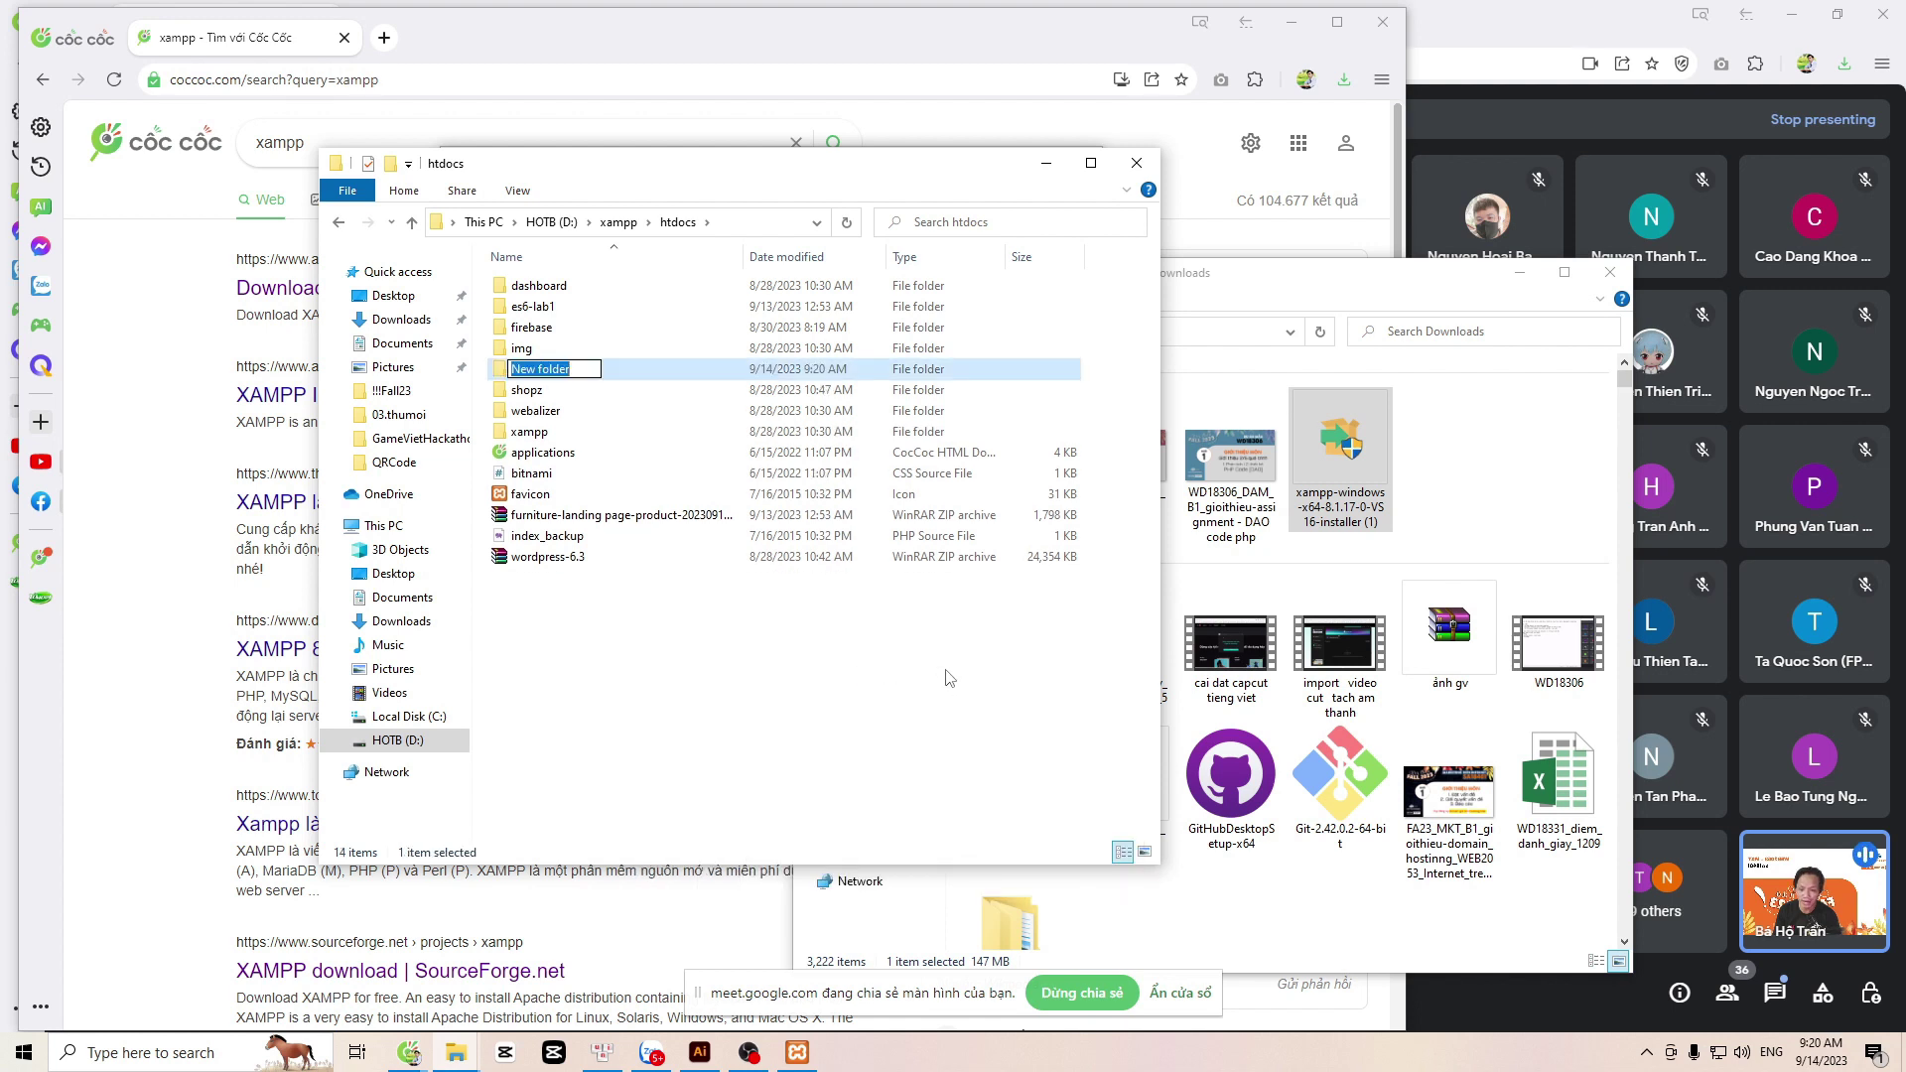
pyautogui.write('shopa')
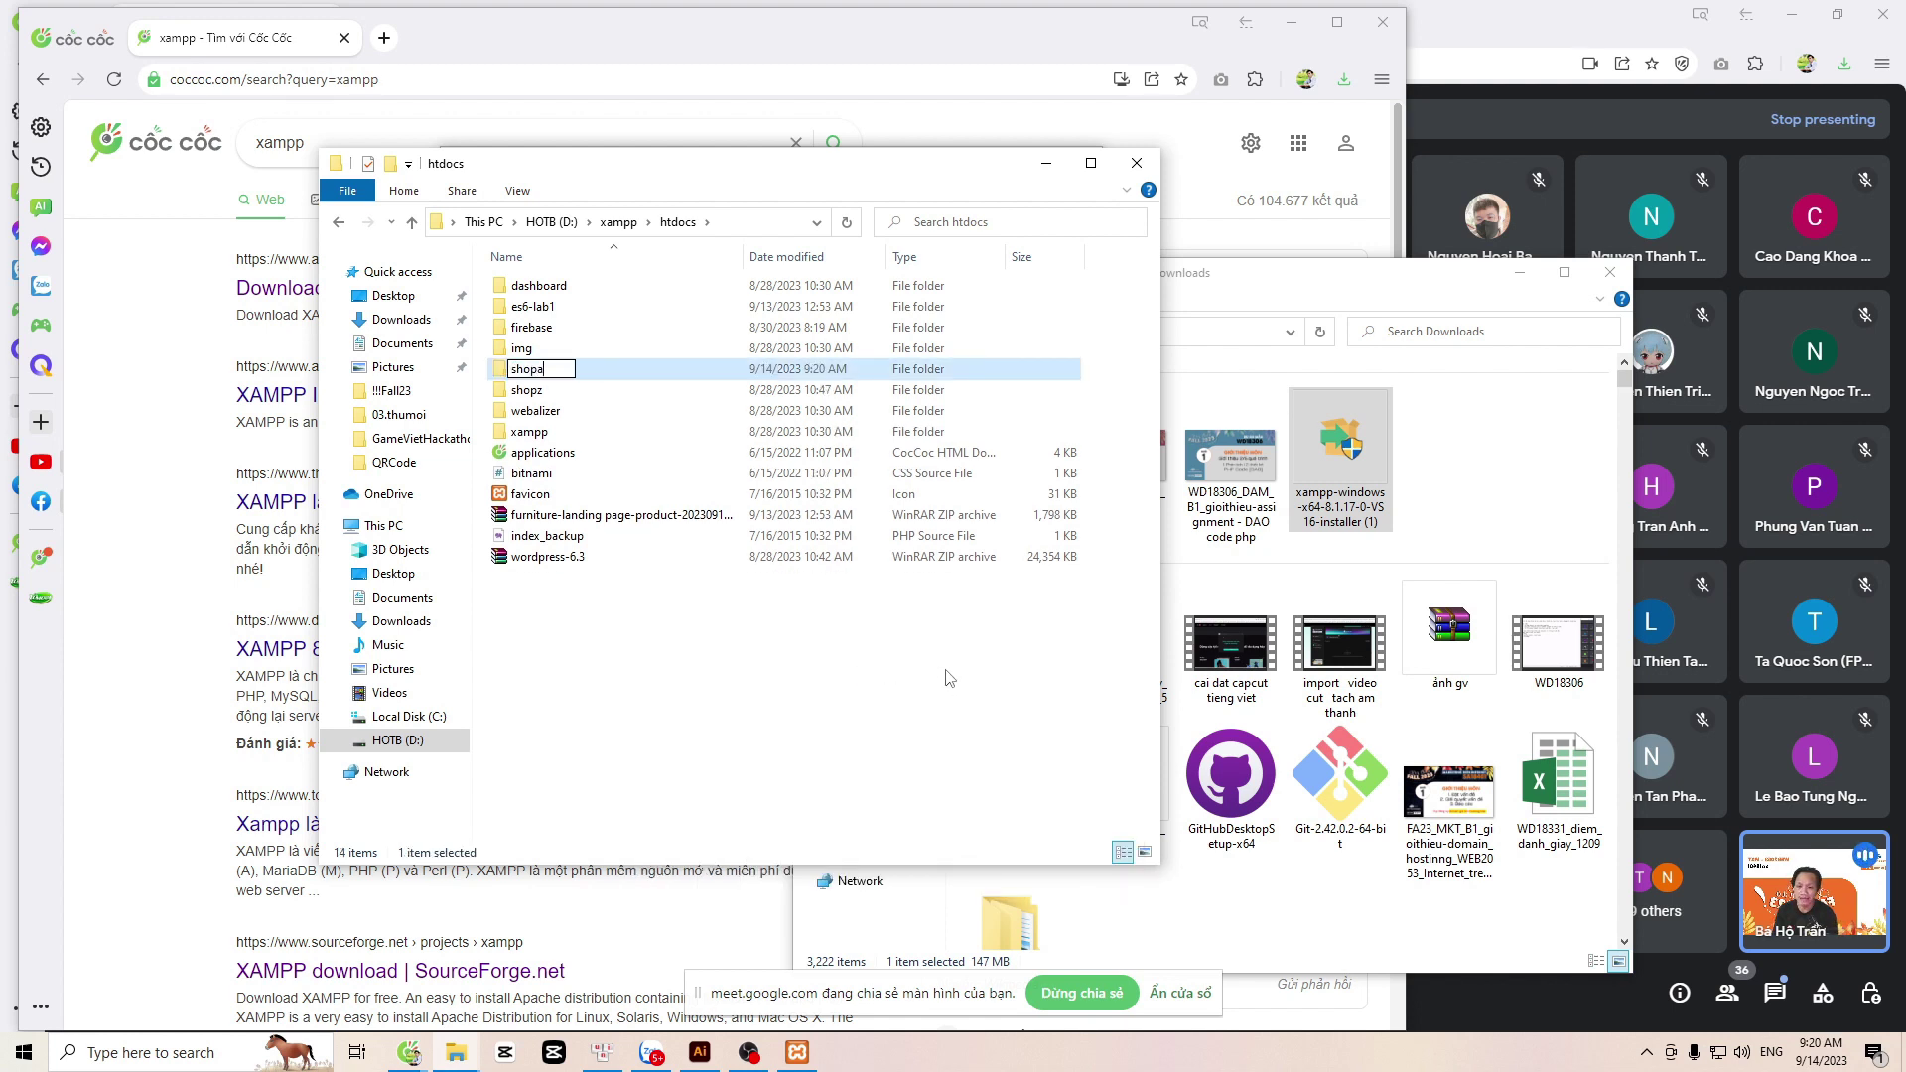
pyautogui.press('Return')
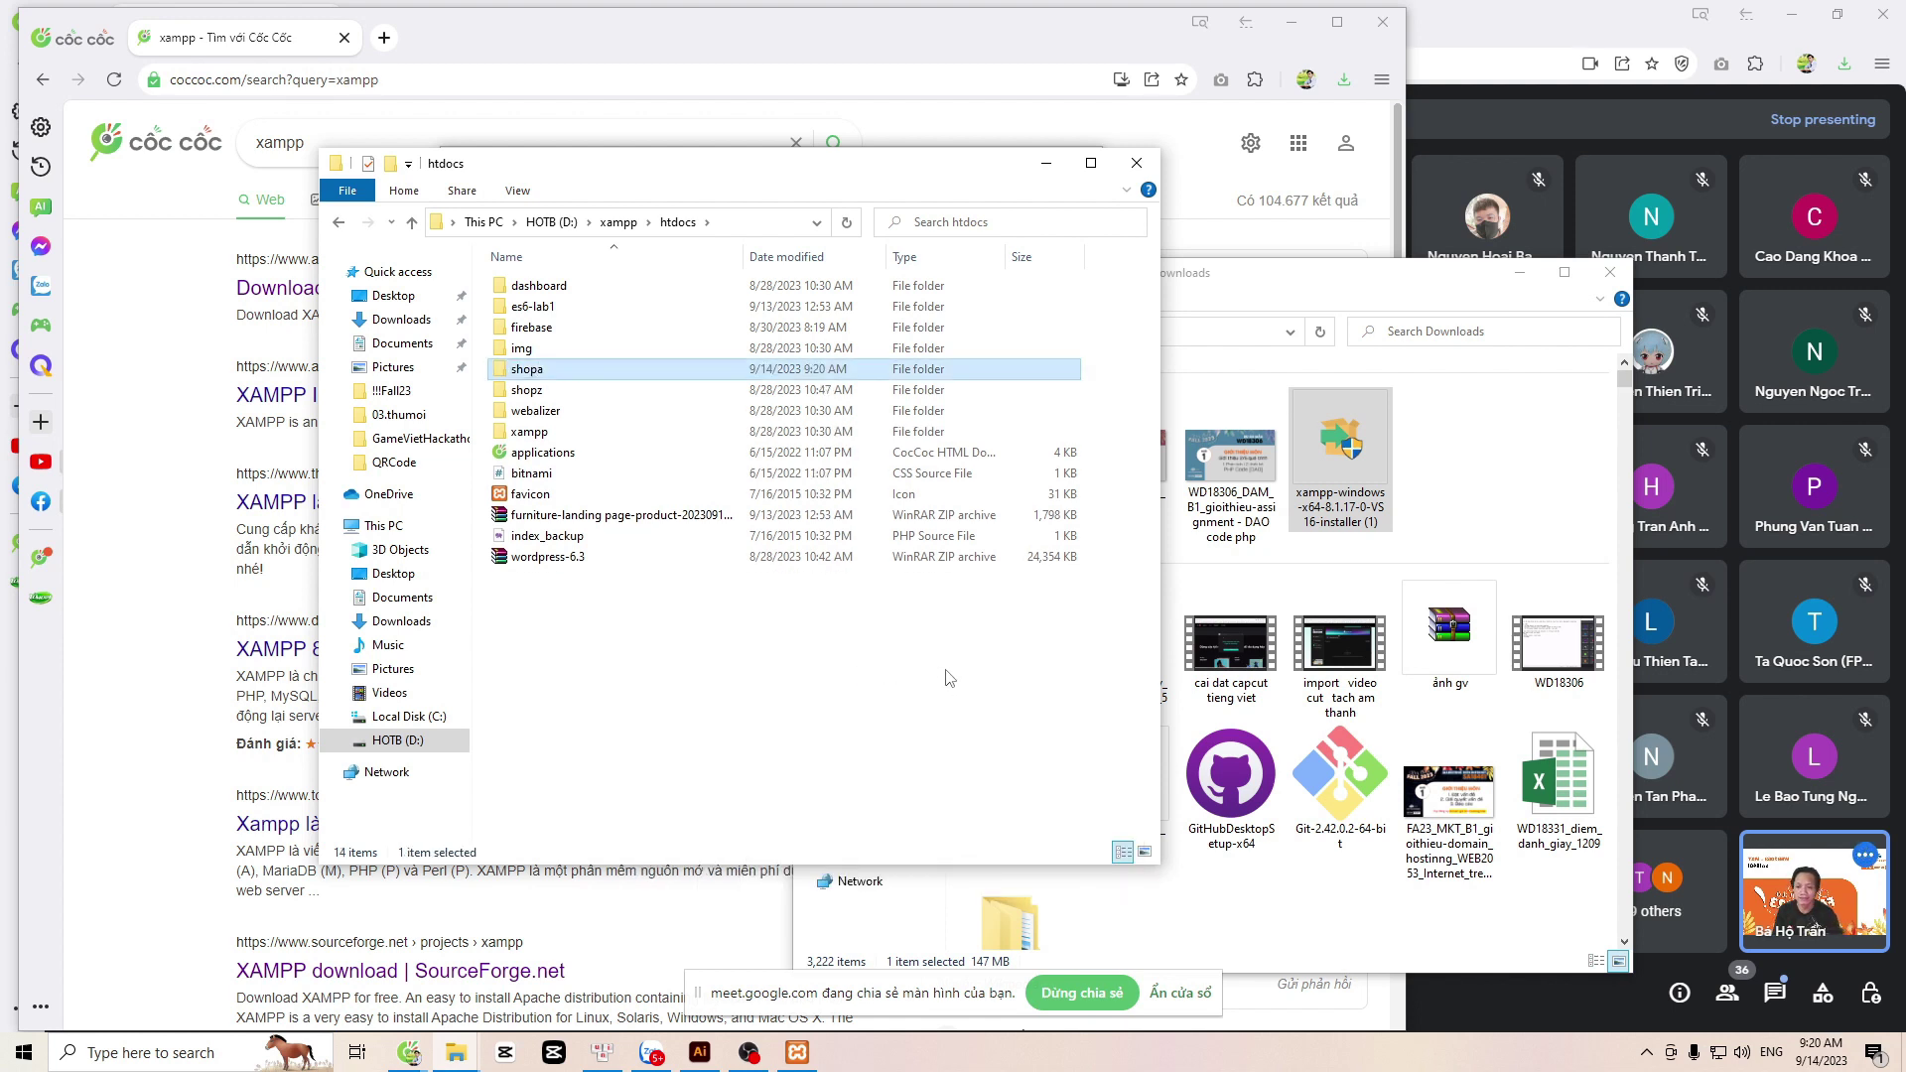
# Step: Inspect wordpress-6.3.zip, then extract it with WinRAR to a wordpress-6.3 folder
pyautogui.doubleClick(573, 559)
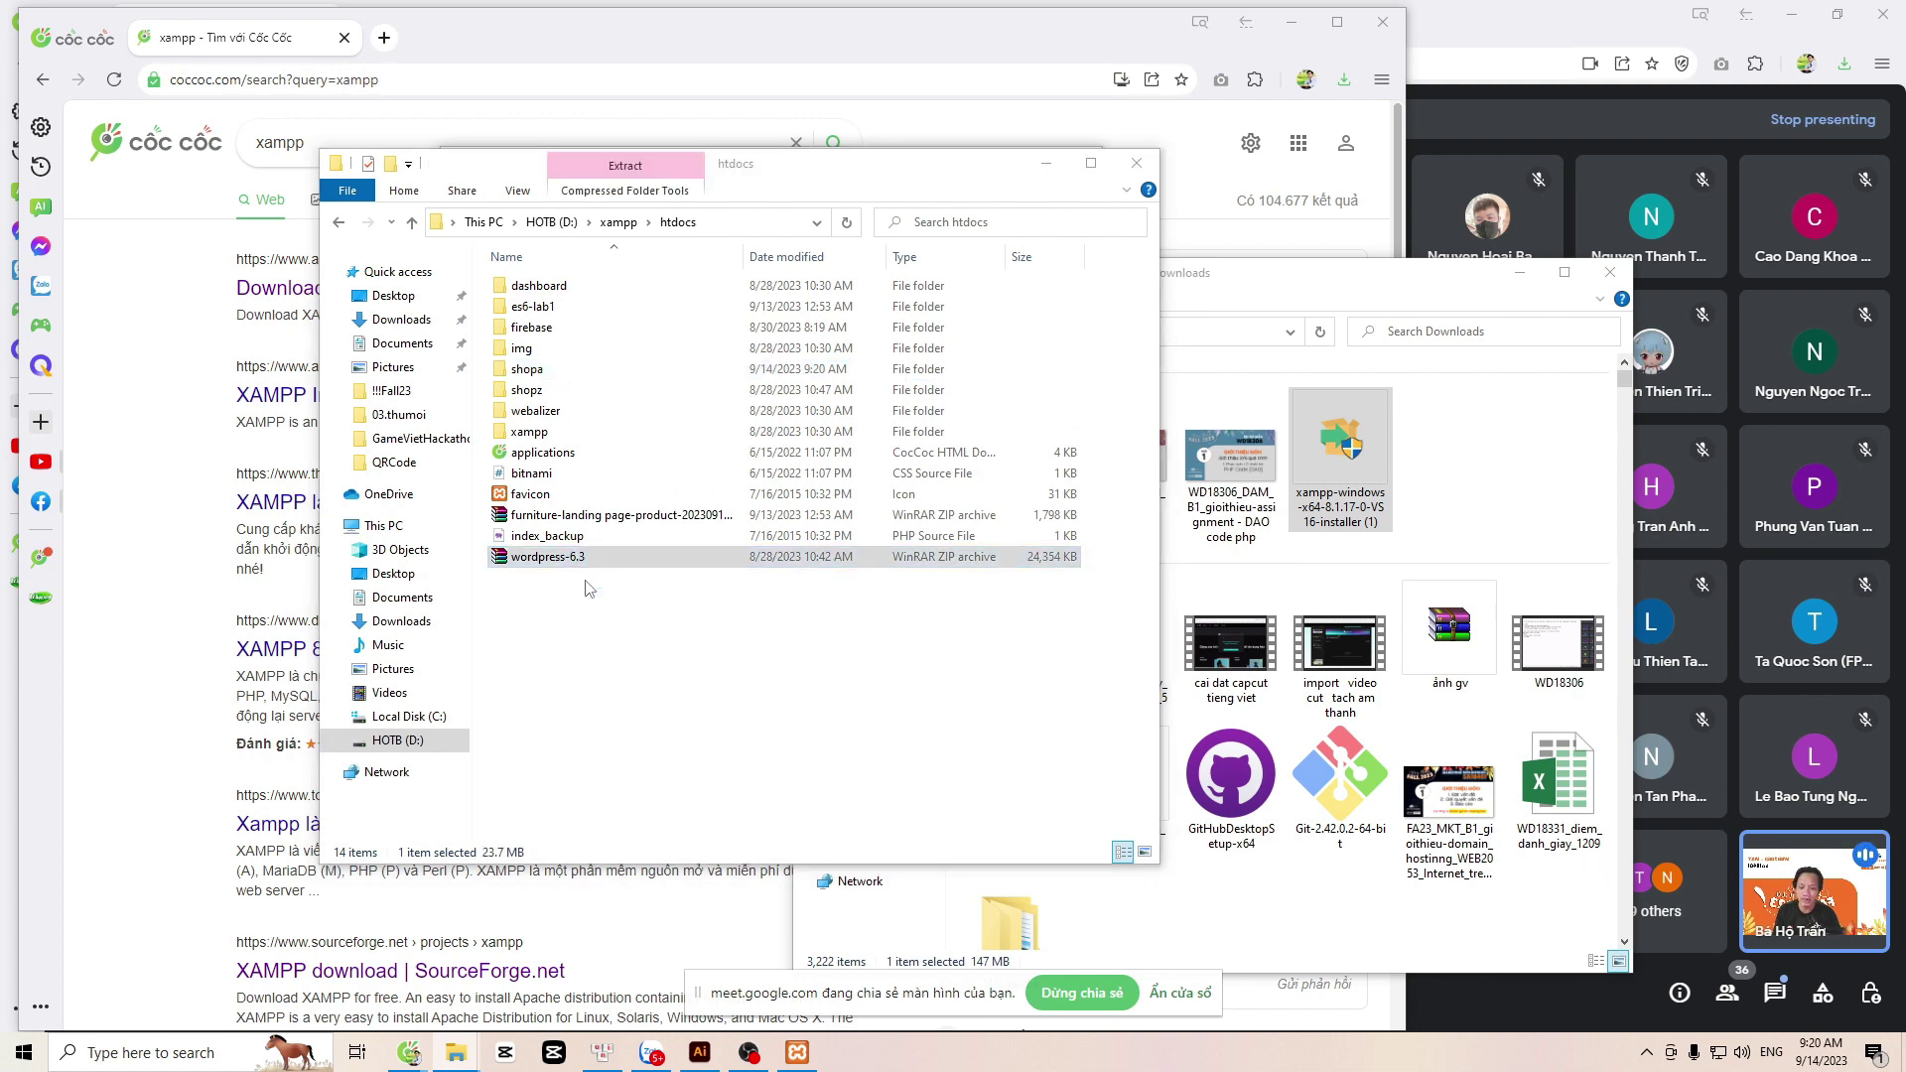
pyautogui.doubleClick(277, 352)
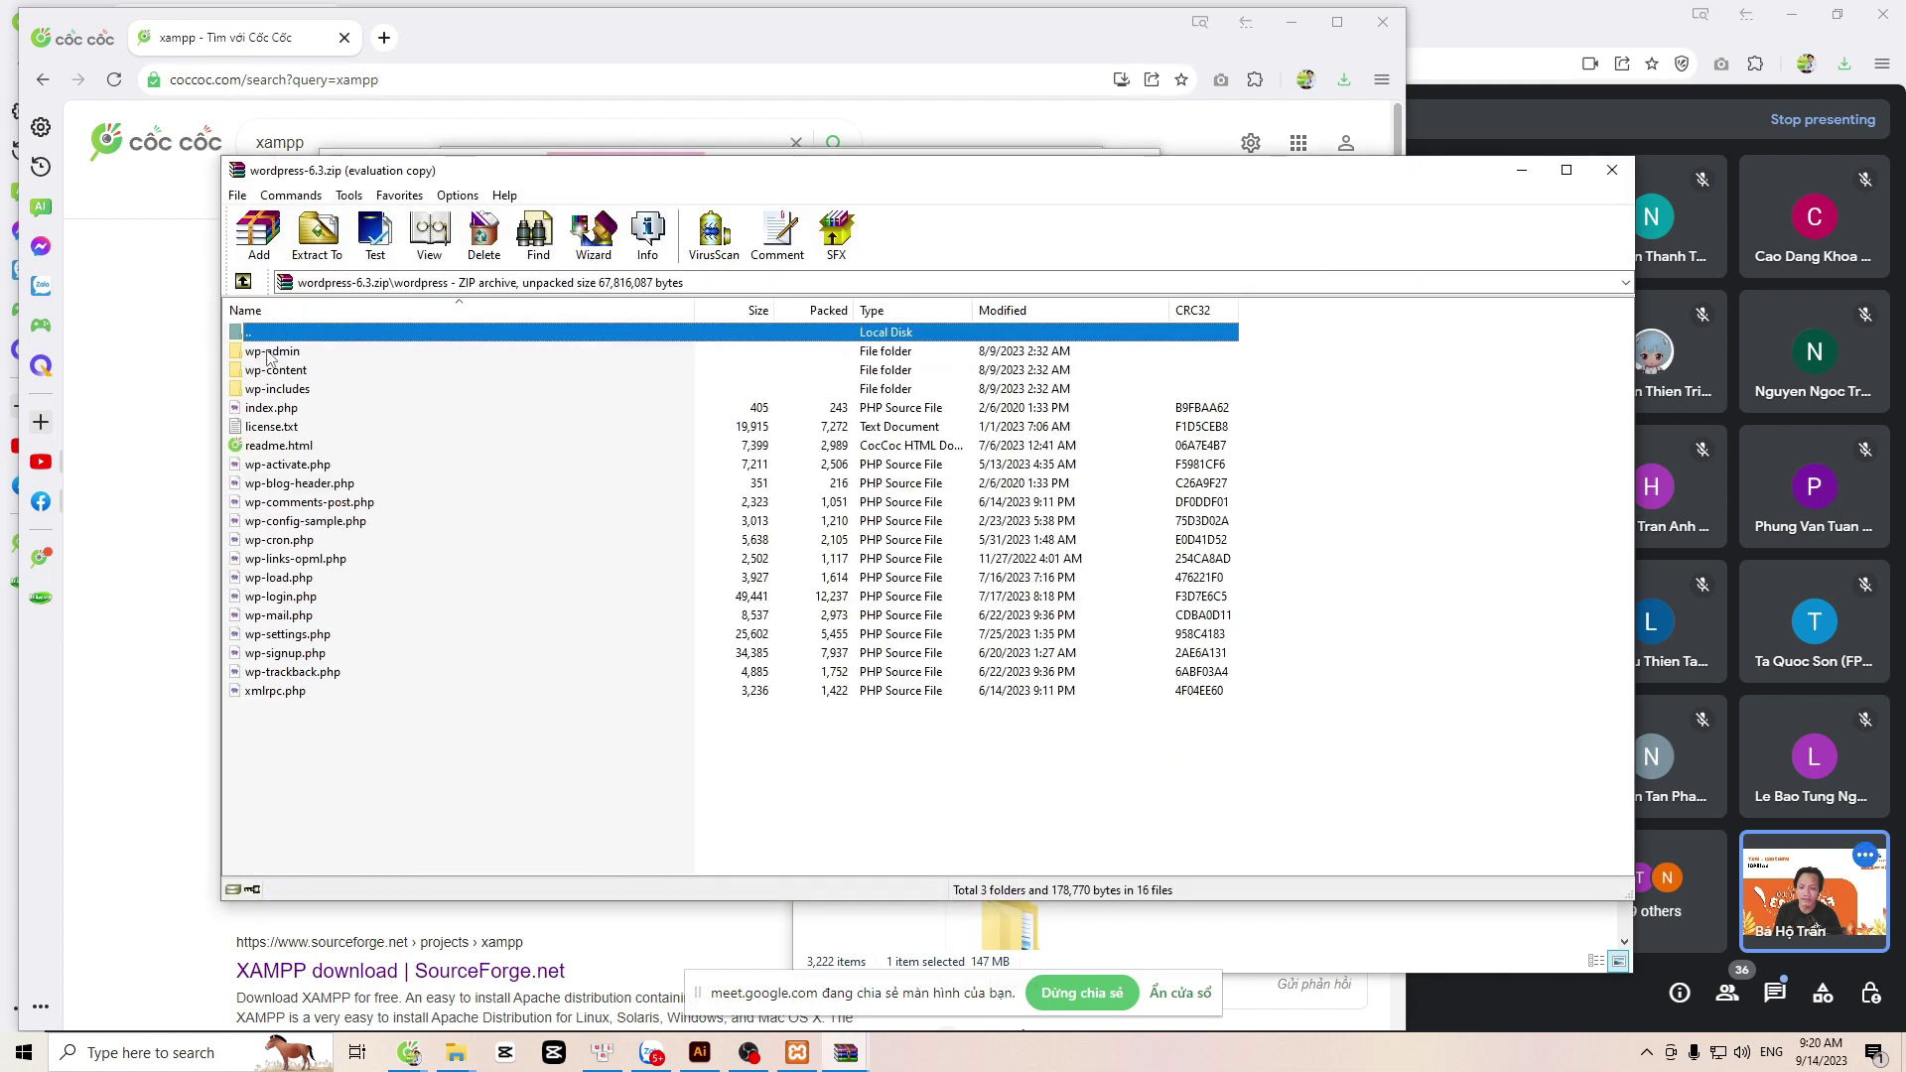
pyautogui.click(1611, 170)
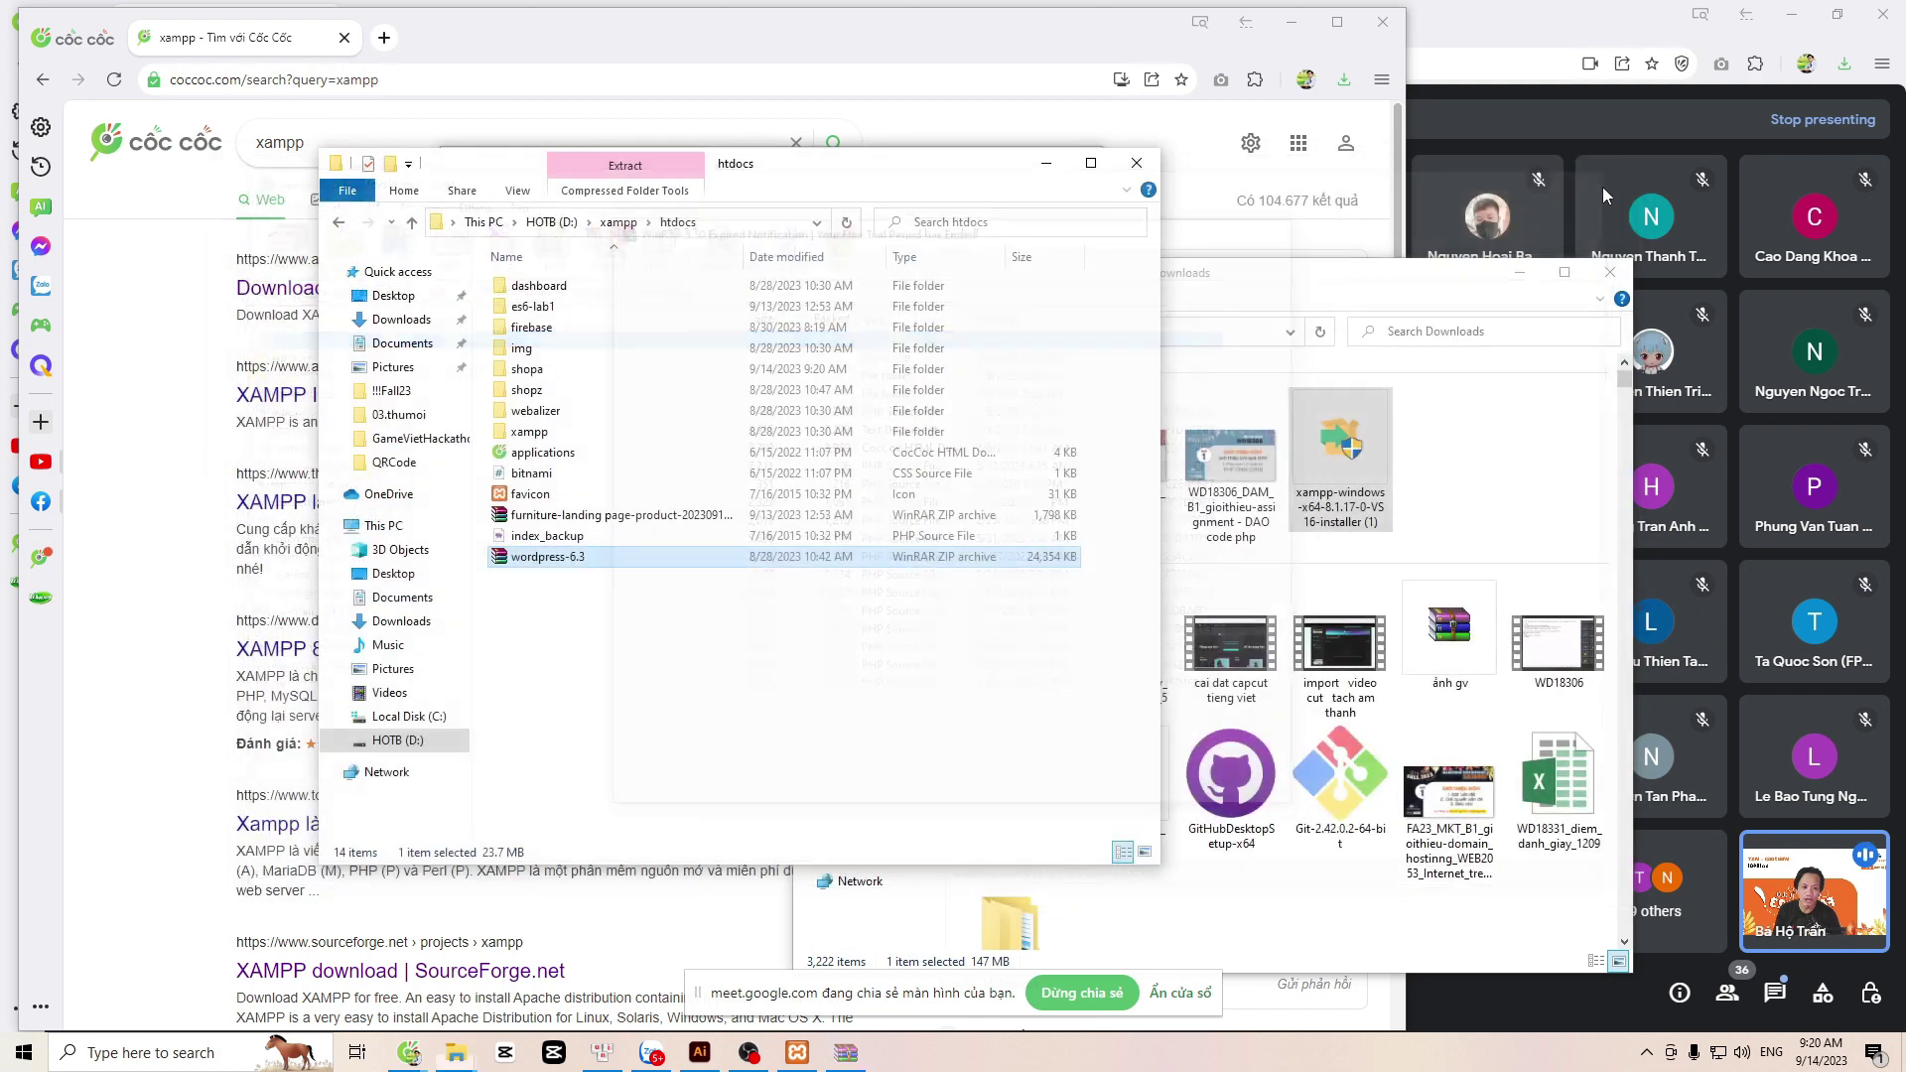
pyautogui.doubleClick(546, 557)
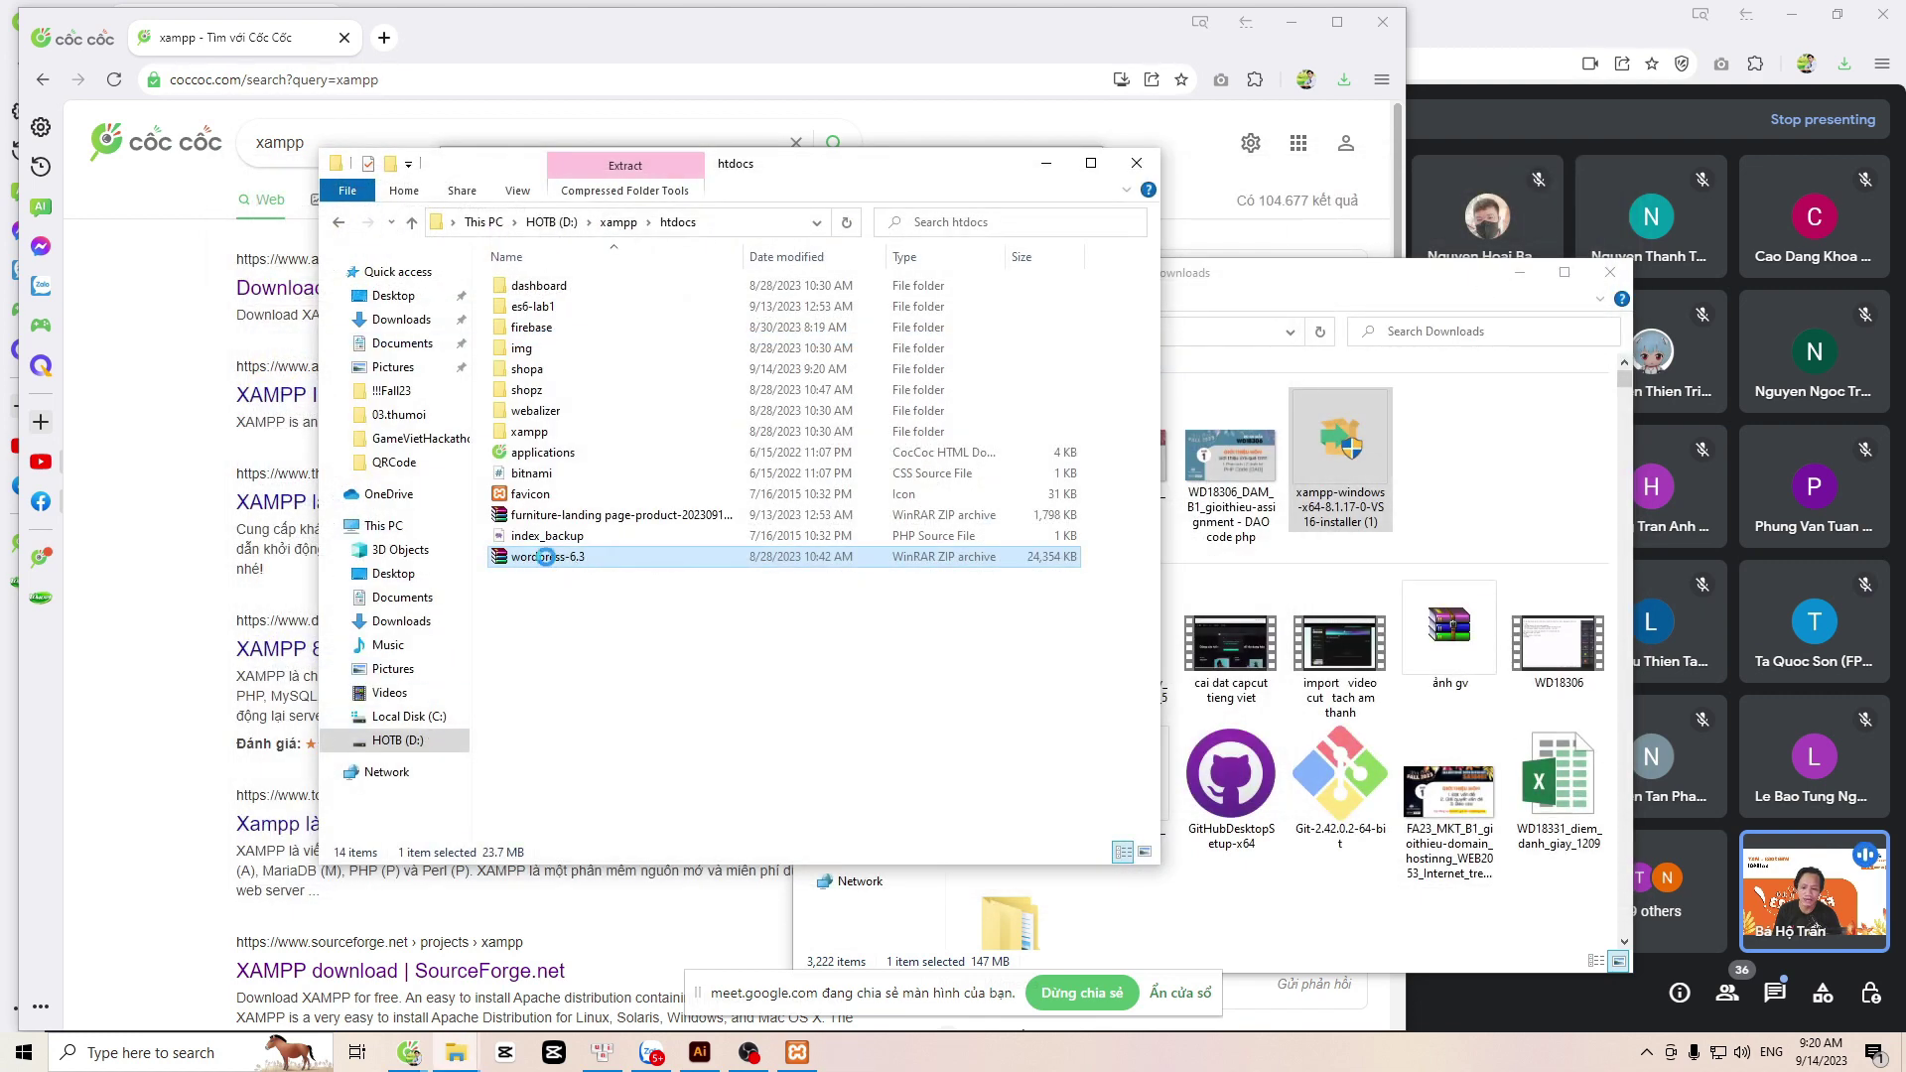
pyautogui.rightClick(546, 557)
pyautogui.click(609, 733)
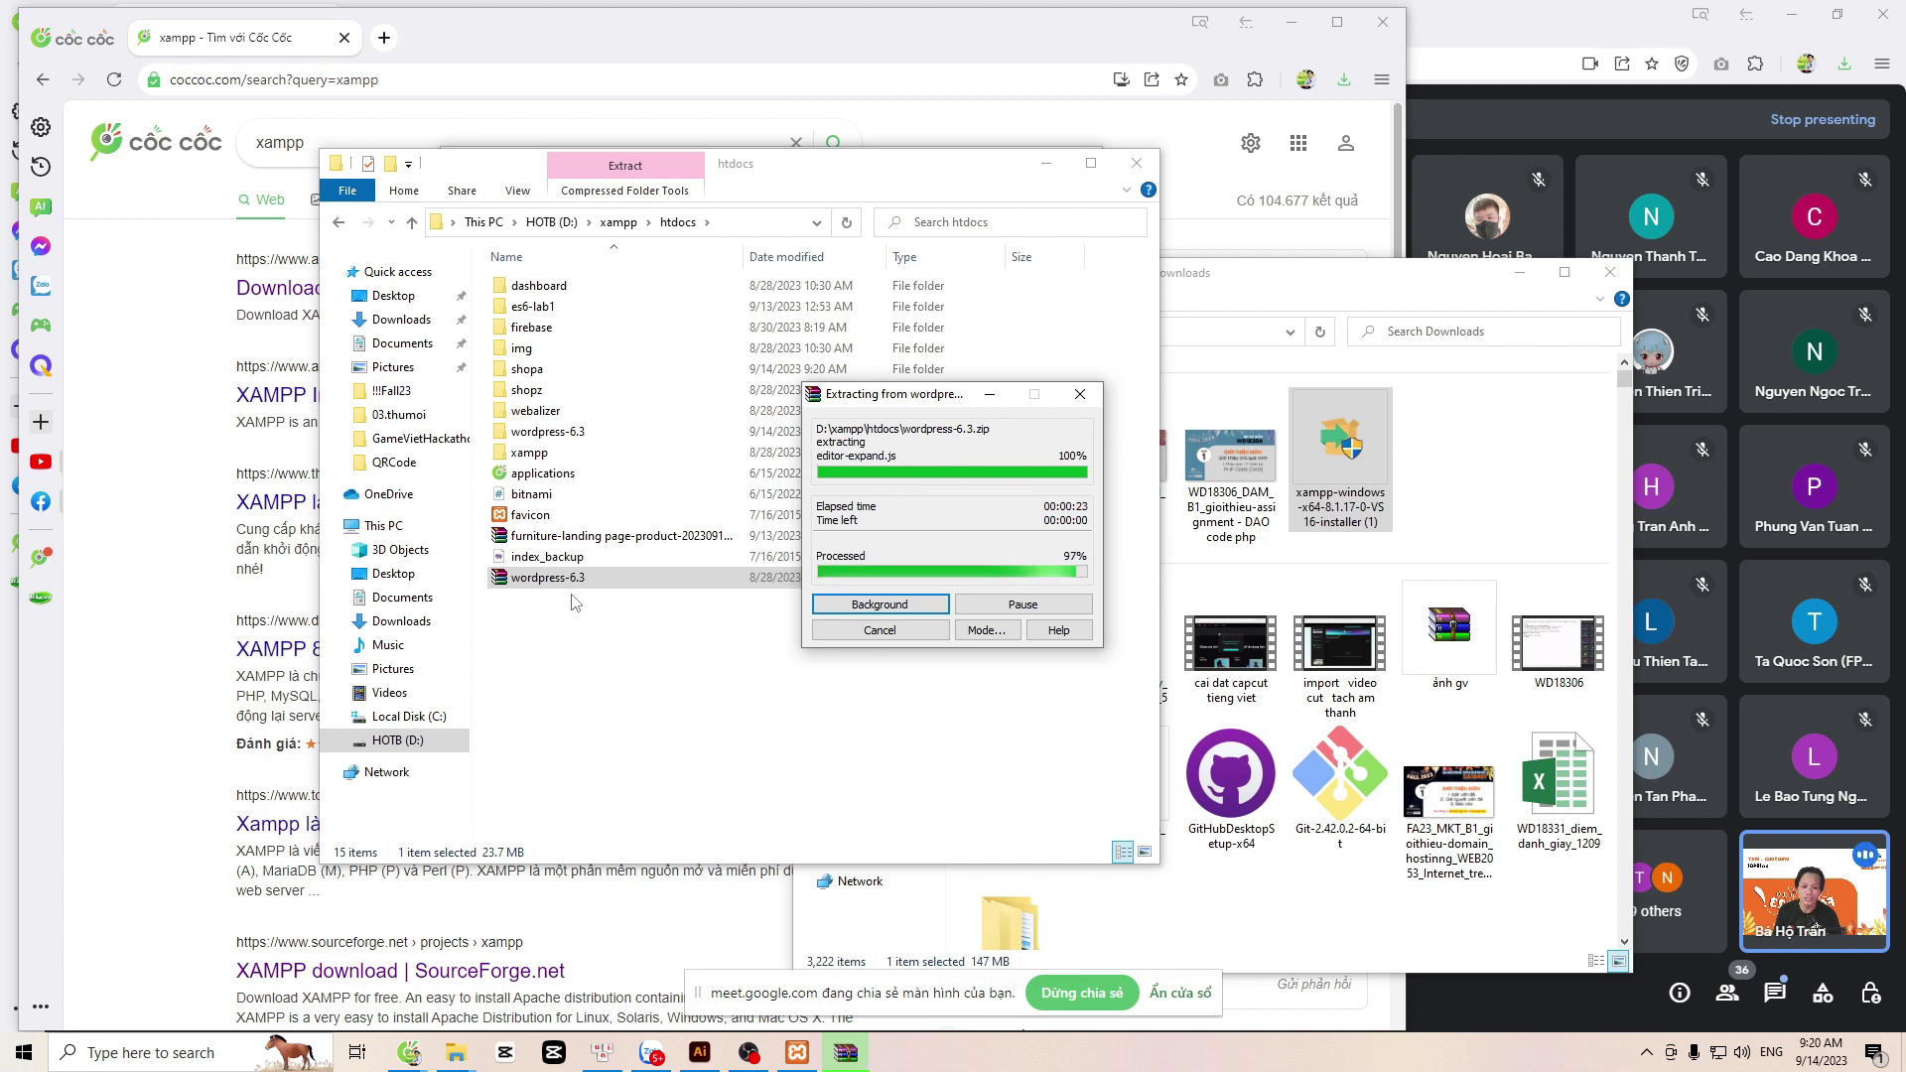
# Step: Inside wordpress-6.3\wordpress, pack all 19 files into a wordpress.zip archive
pyautogui.doubleClick(558, 434)
pyautogui.doubleClick(546, 287)
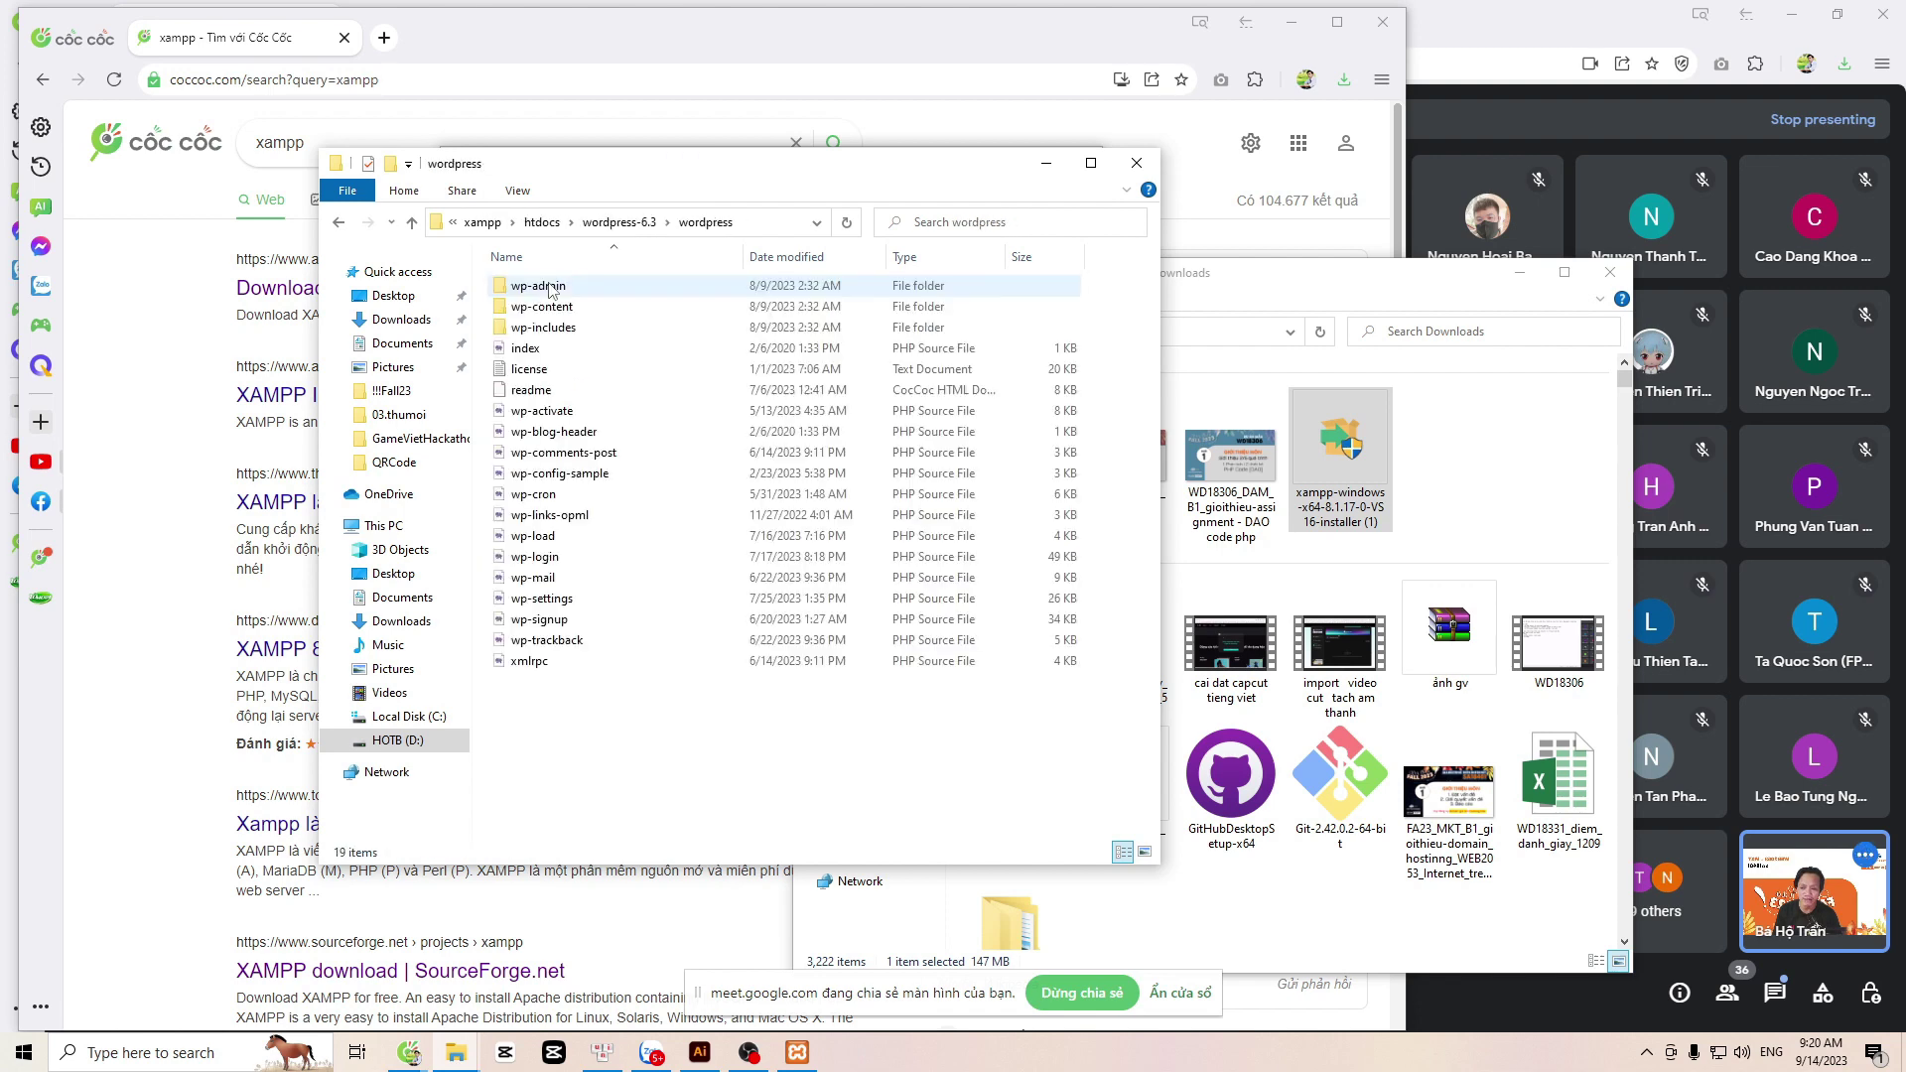
pyautogui.hotkey('ctrl', 'a')
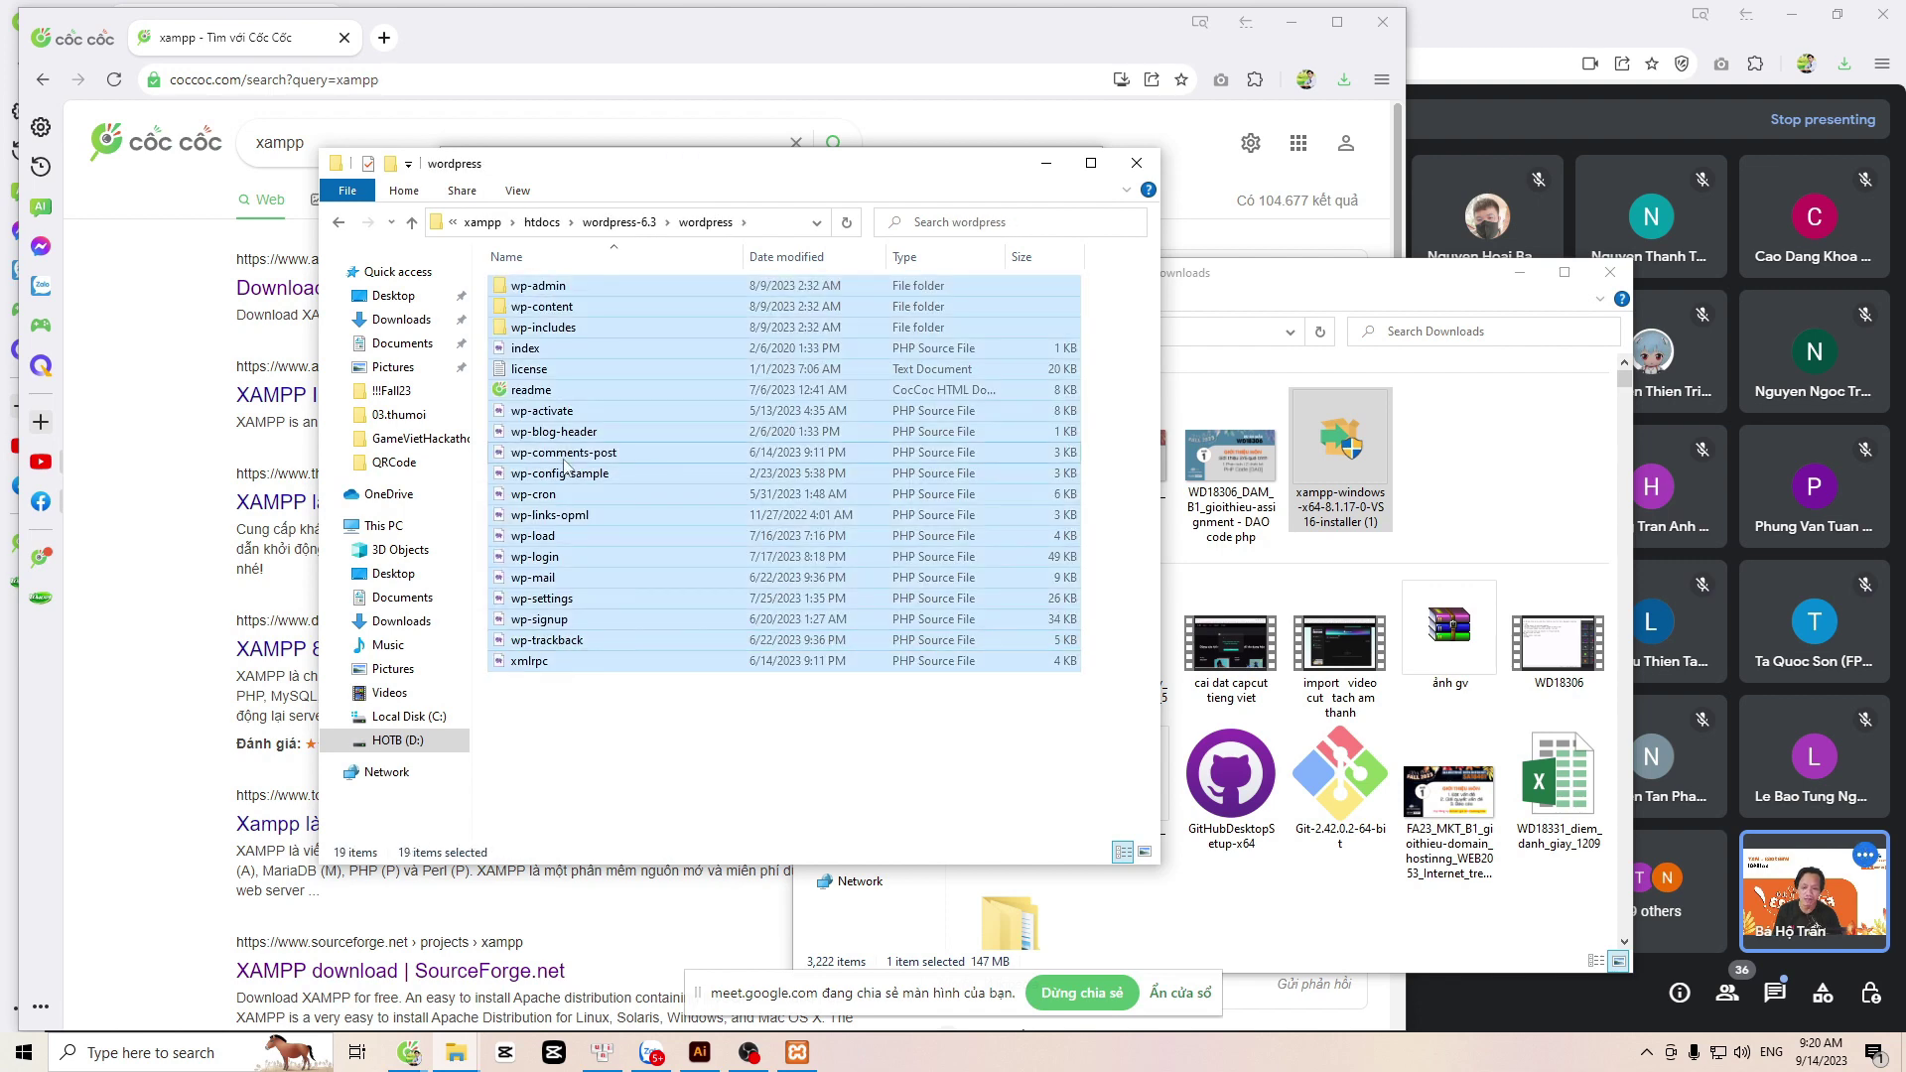
pyautogui.rightClick(564, 460)
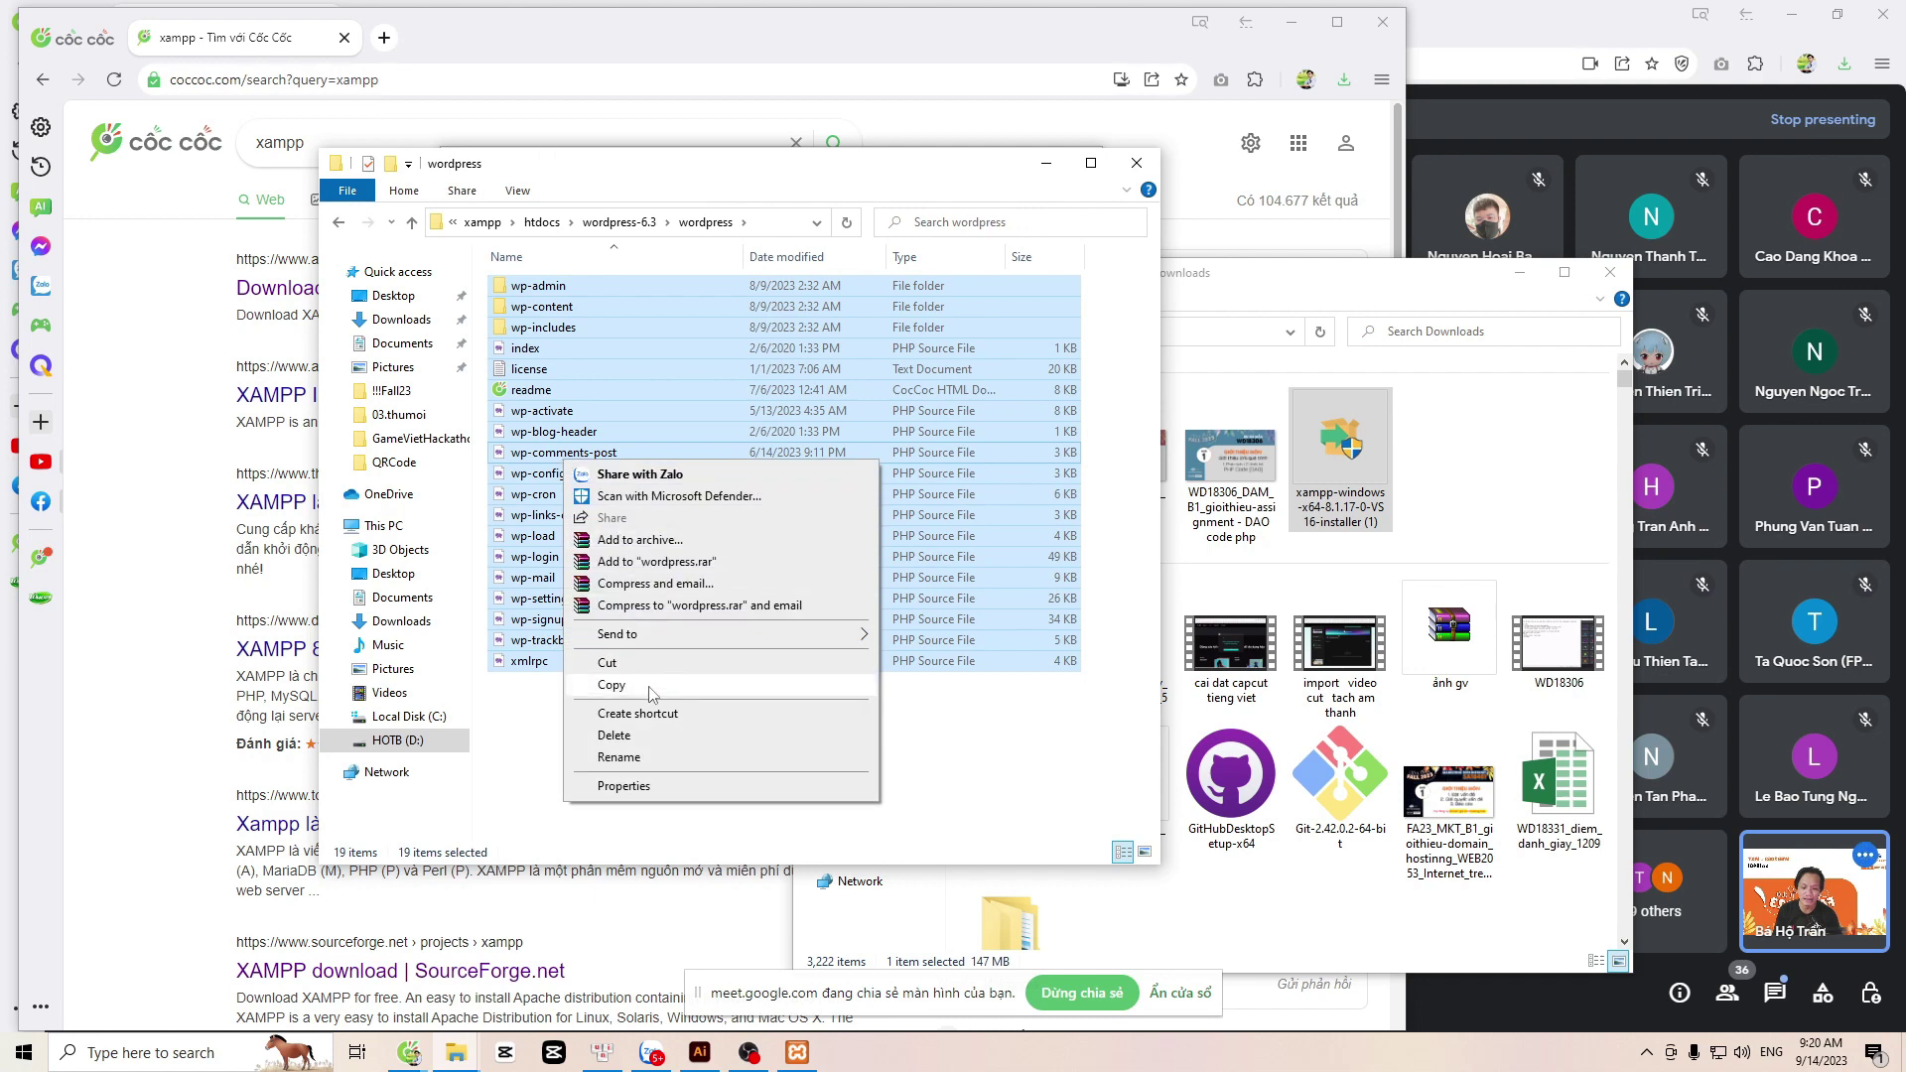
pyautogui.click(651, 540)
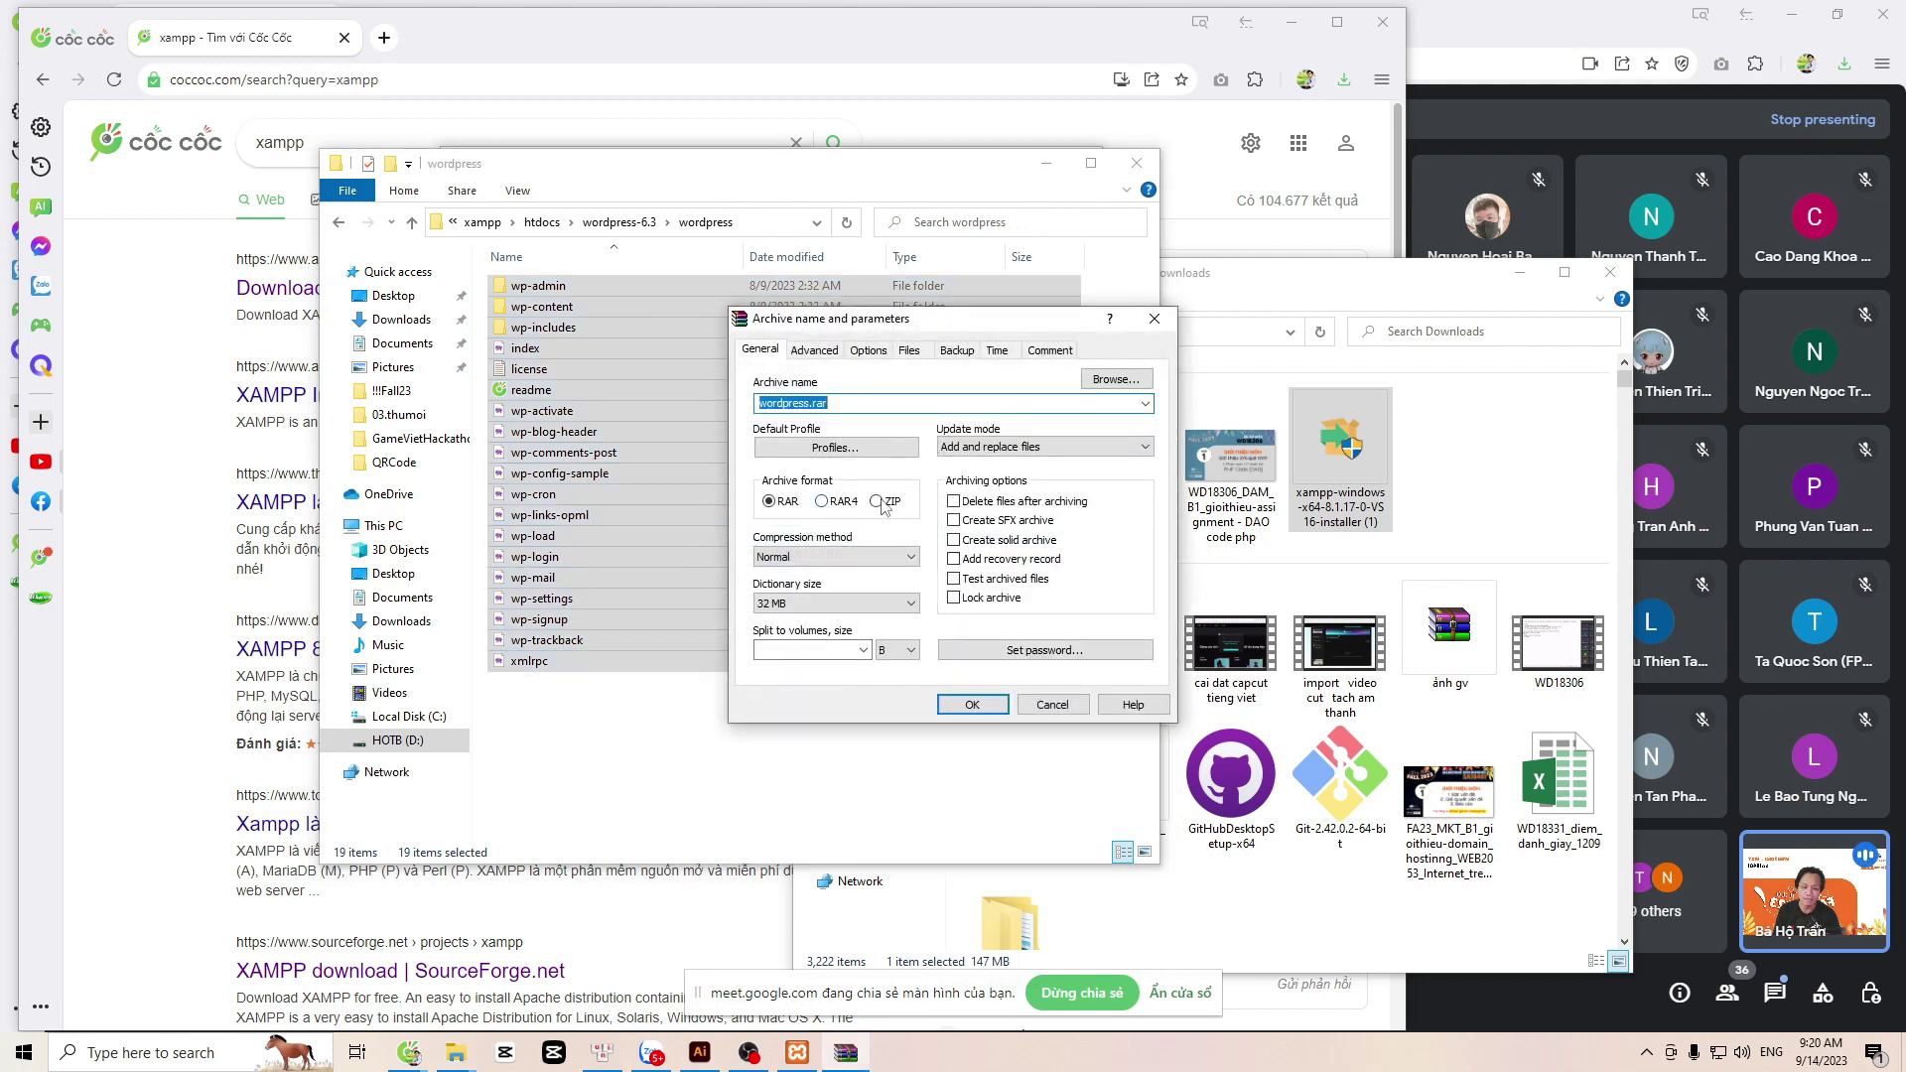
pyautogui.click(875, 501)
pyautogui.click(973, 705)
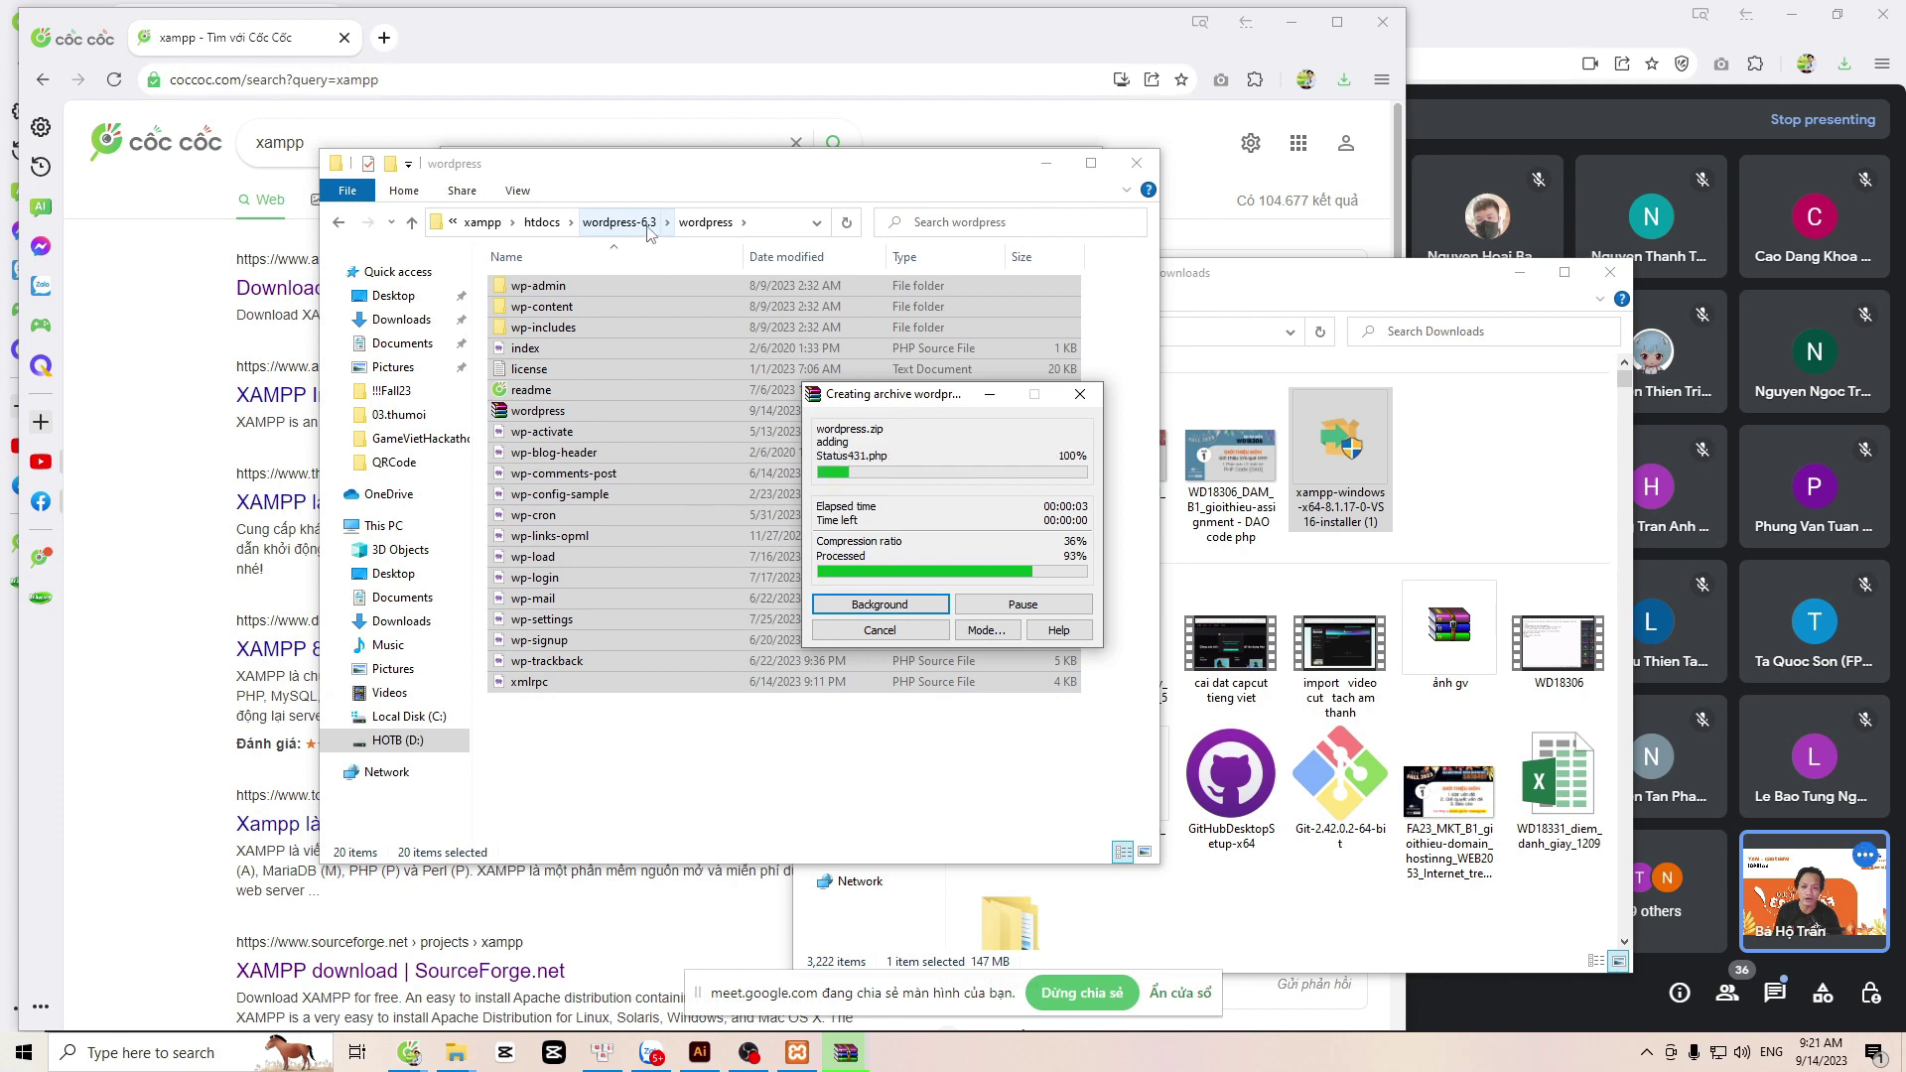
# Step: Delete wordpress.zip, select all remaining WordPress files, and return to htdocs
pyautogui.click(533, 412)
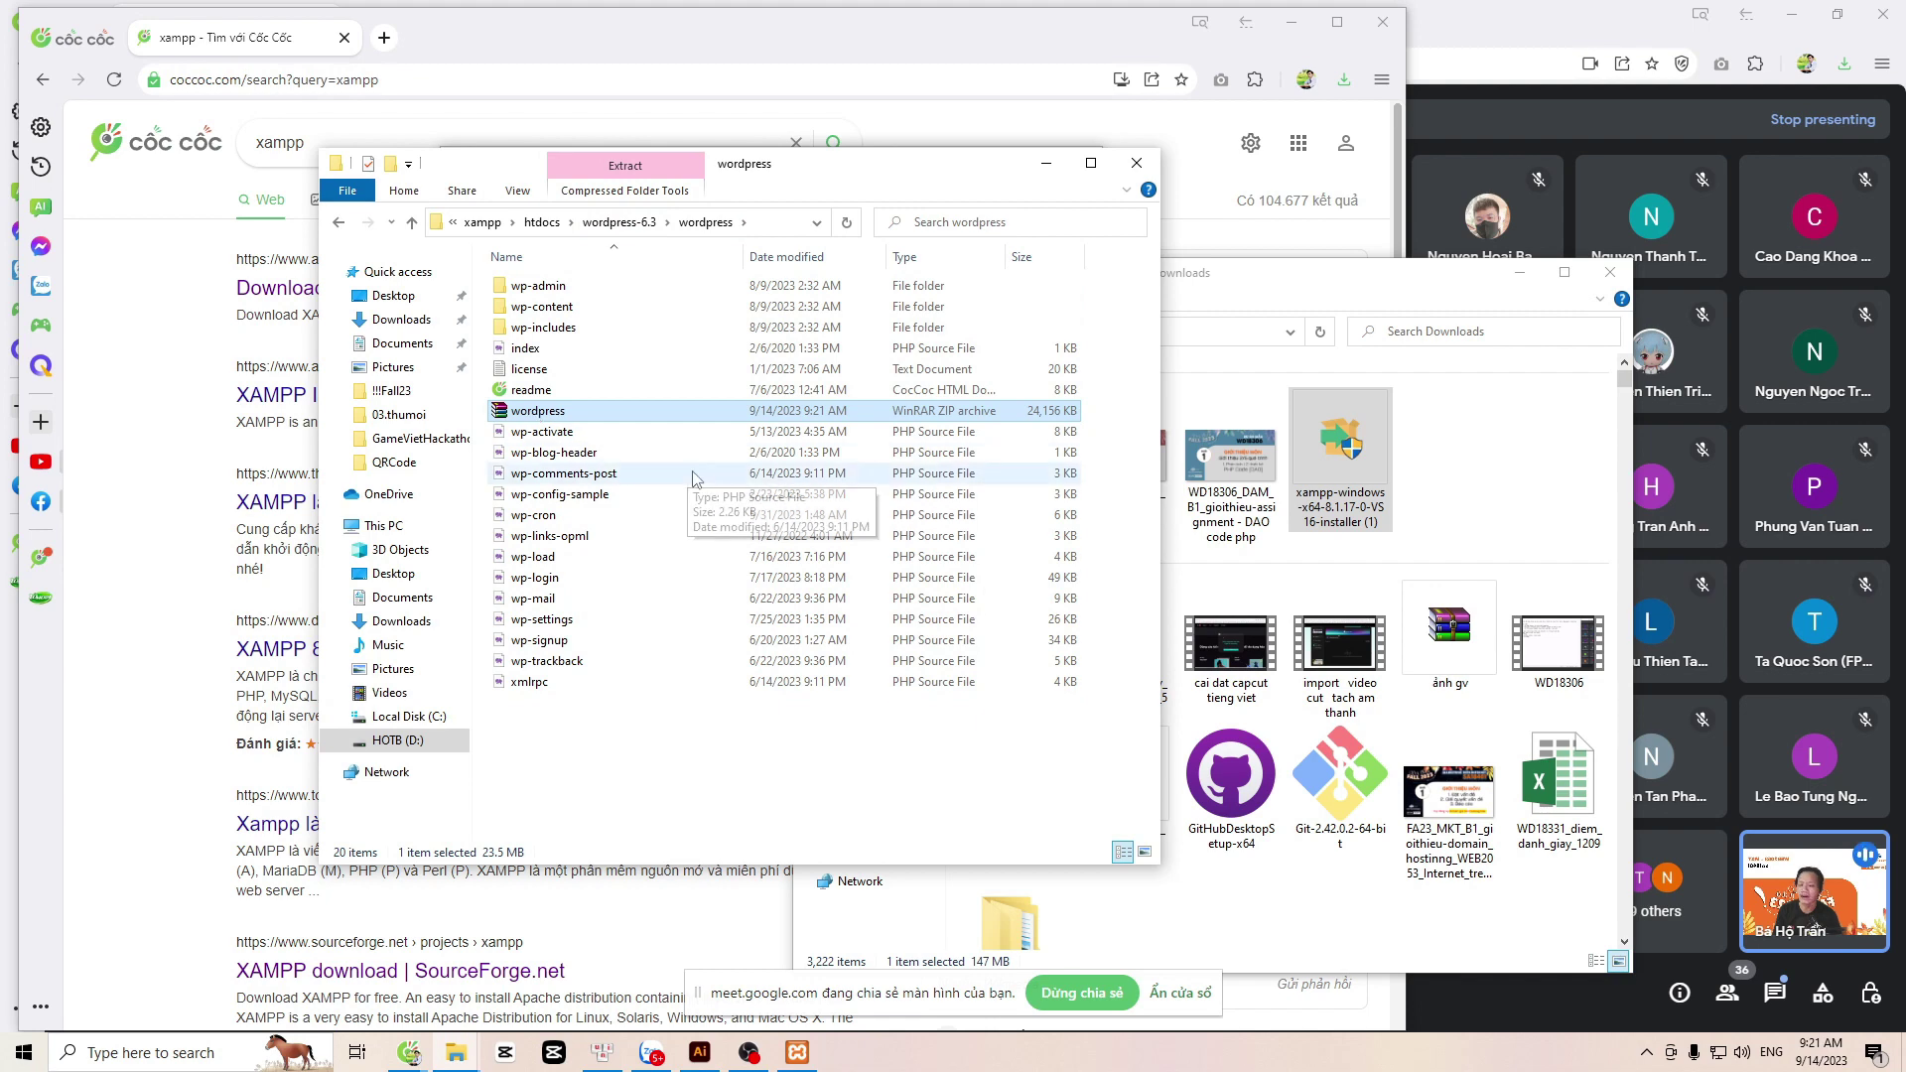
pyautogui.press('Delete')
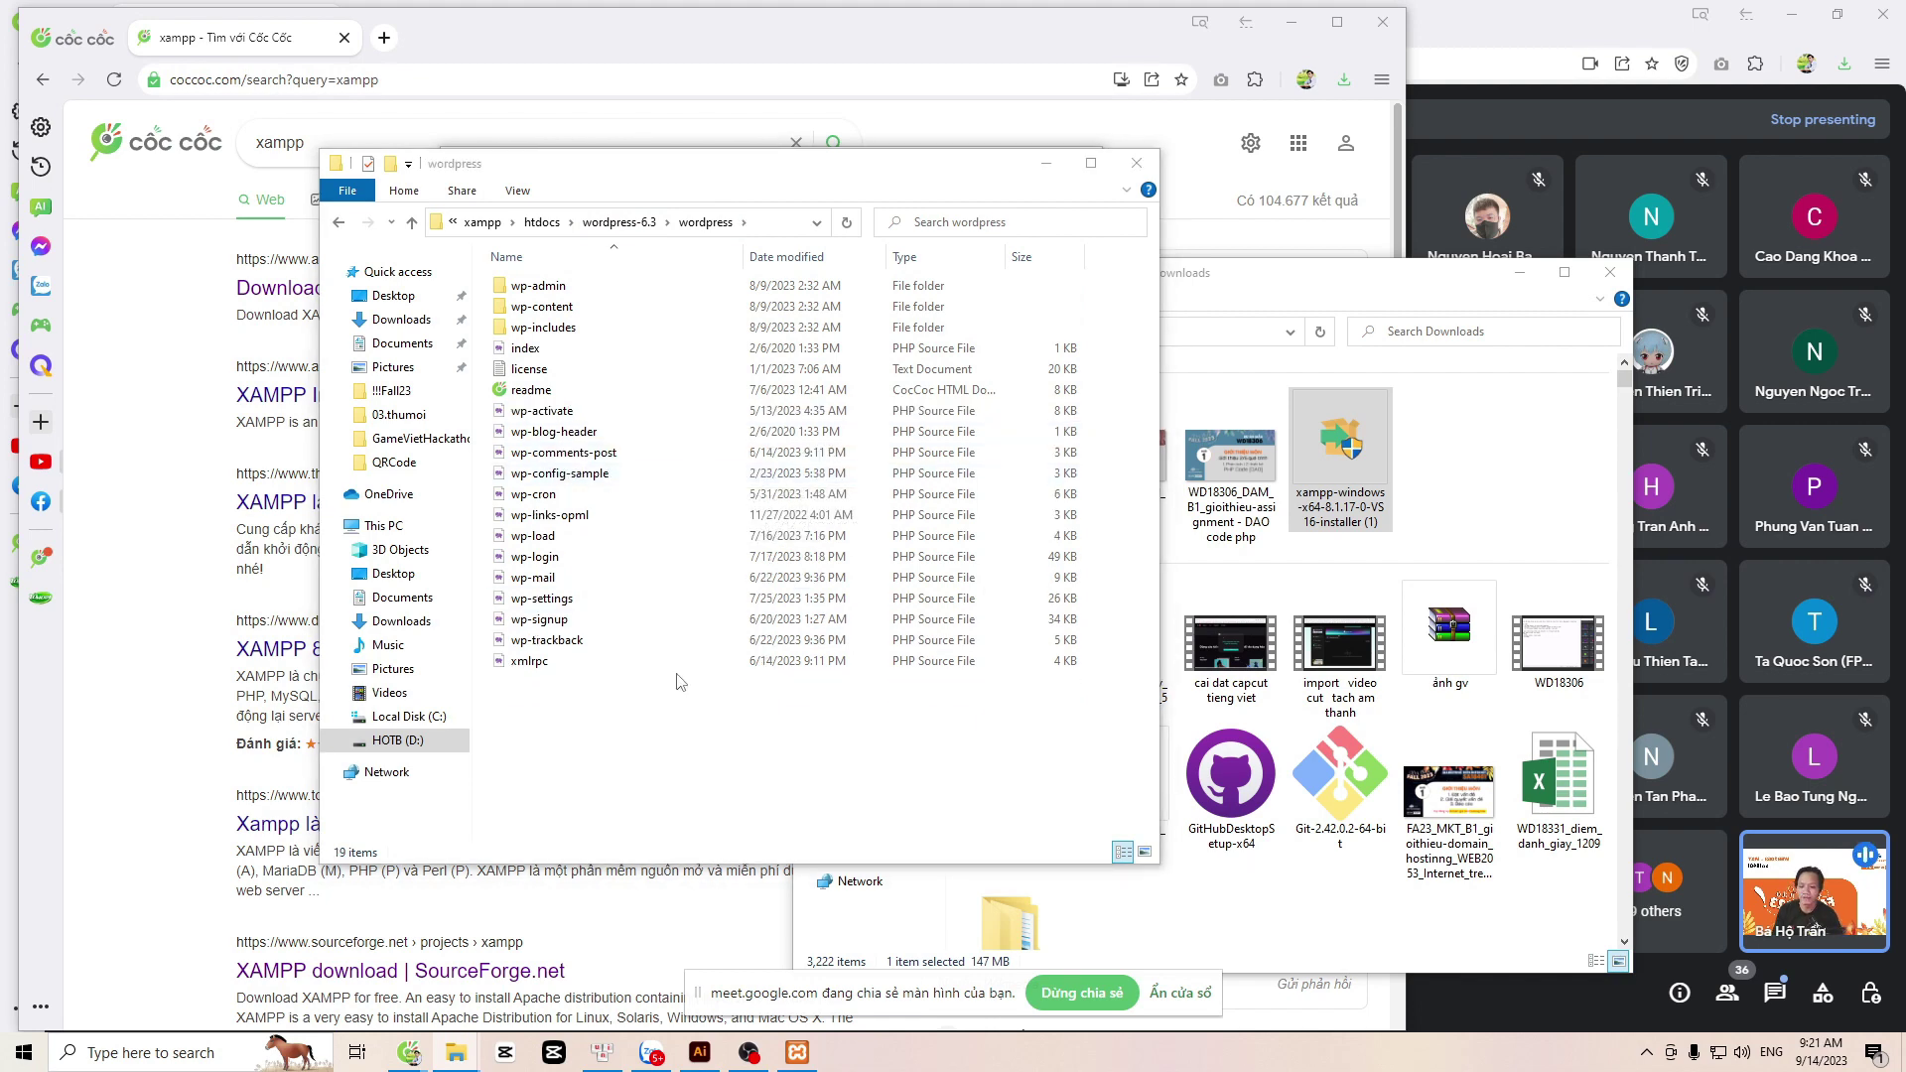
pyautogui.hotkey('ctrl', 'a')
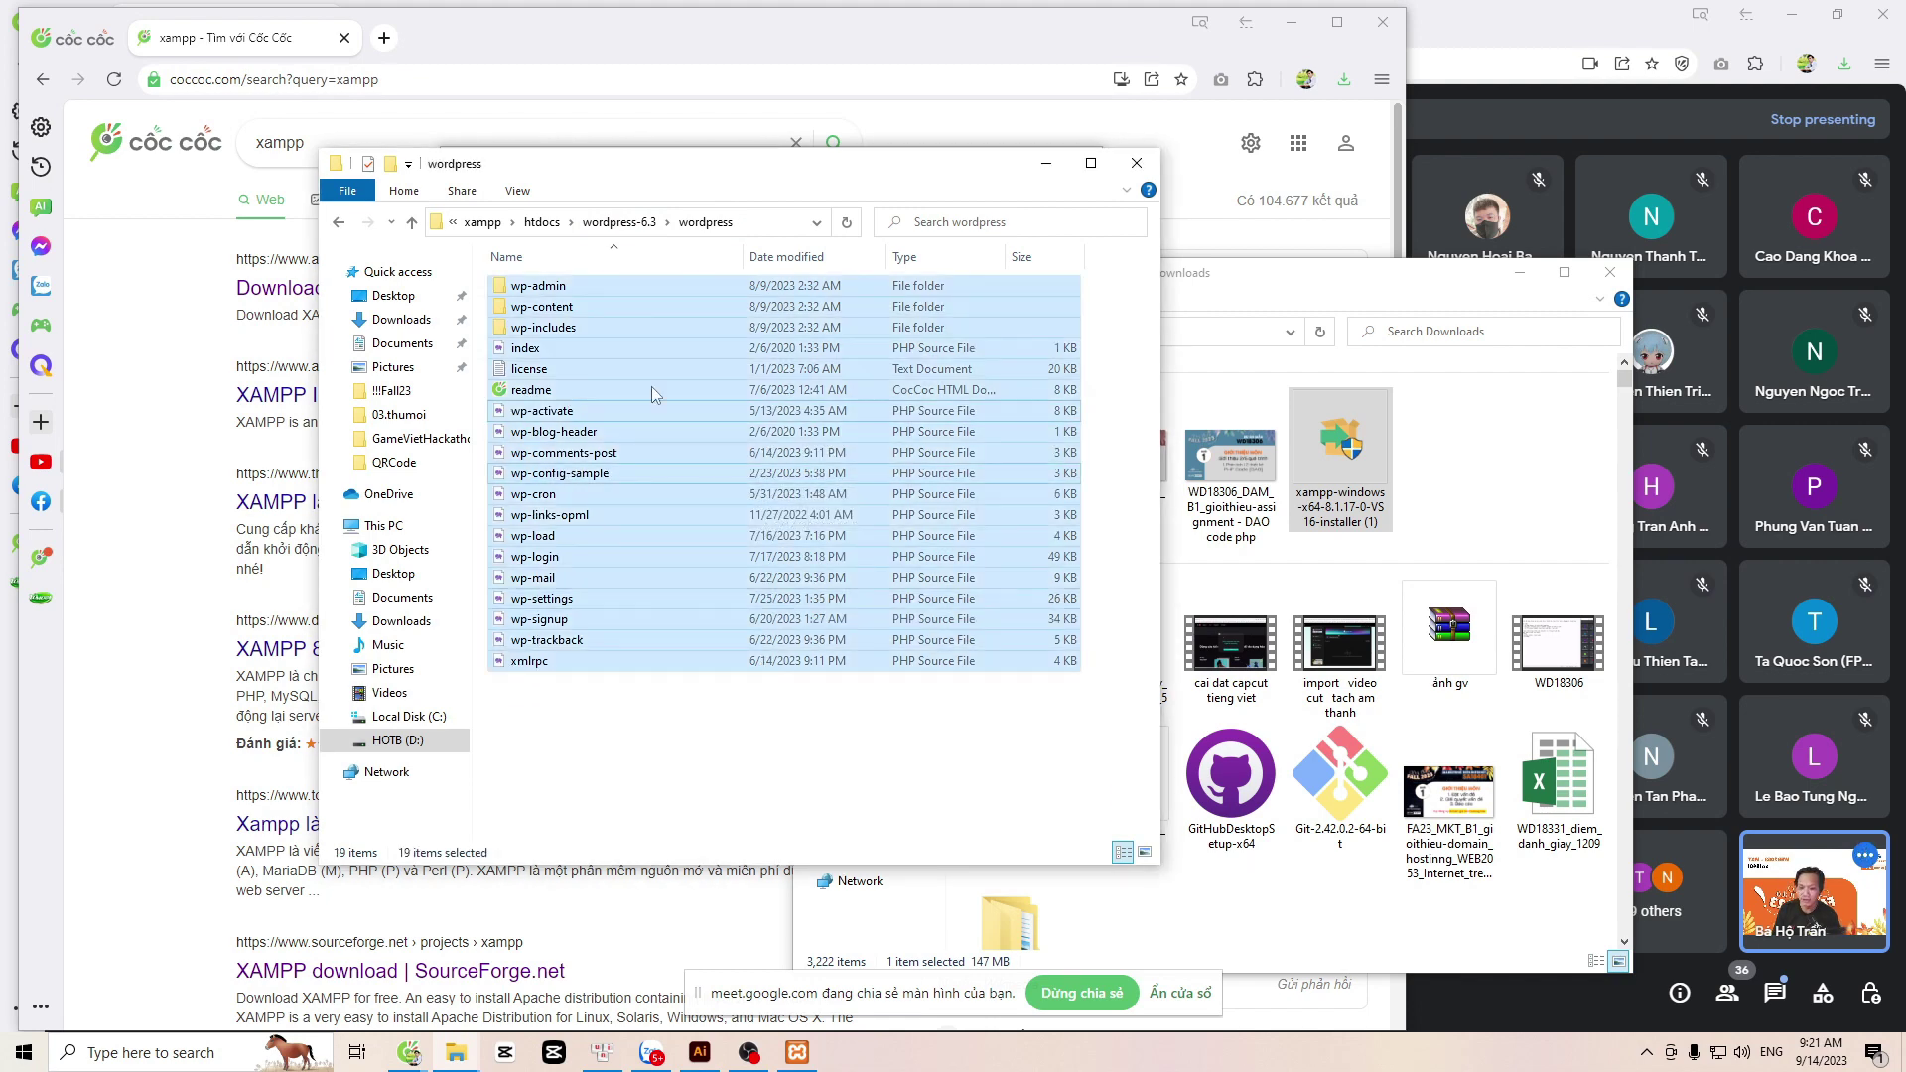
pyautogui.click(543, 222)
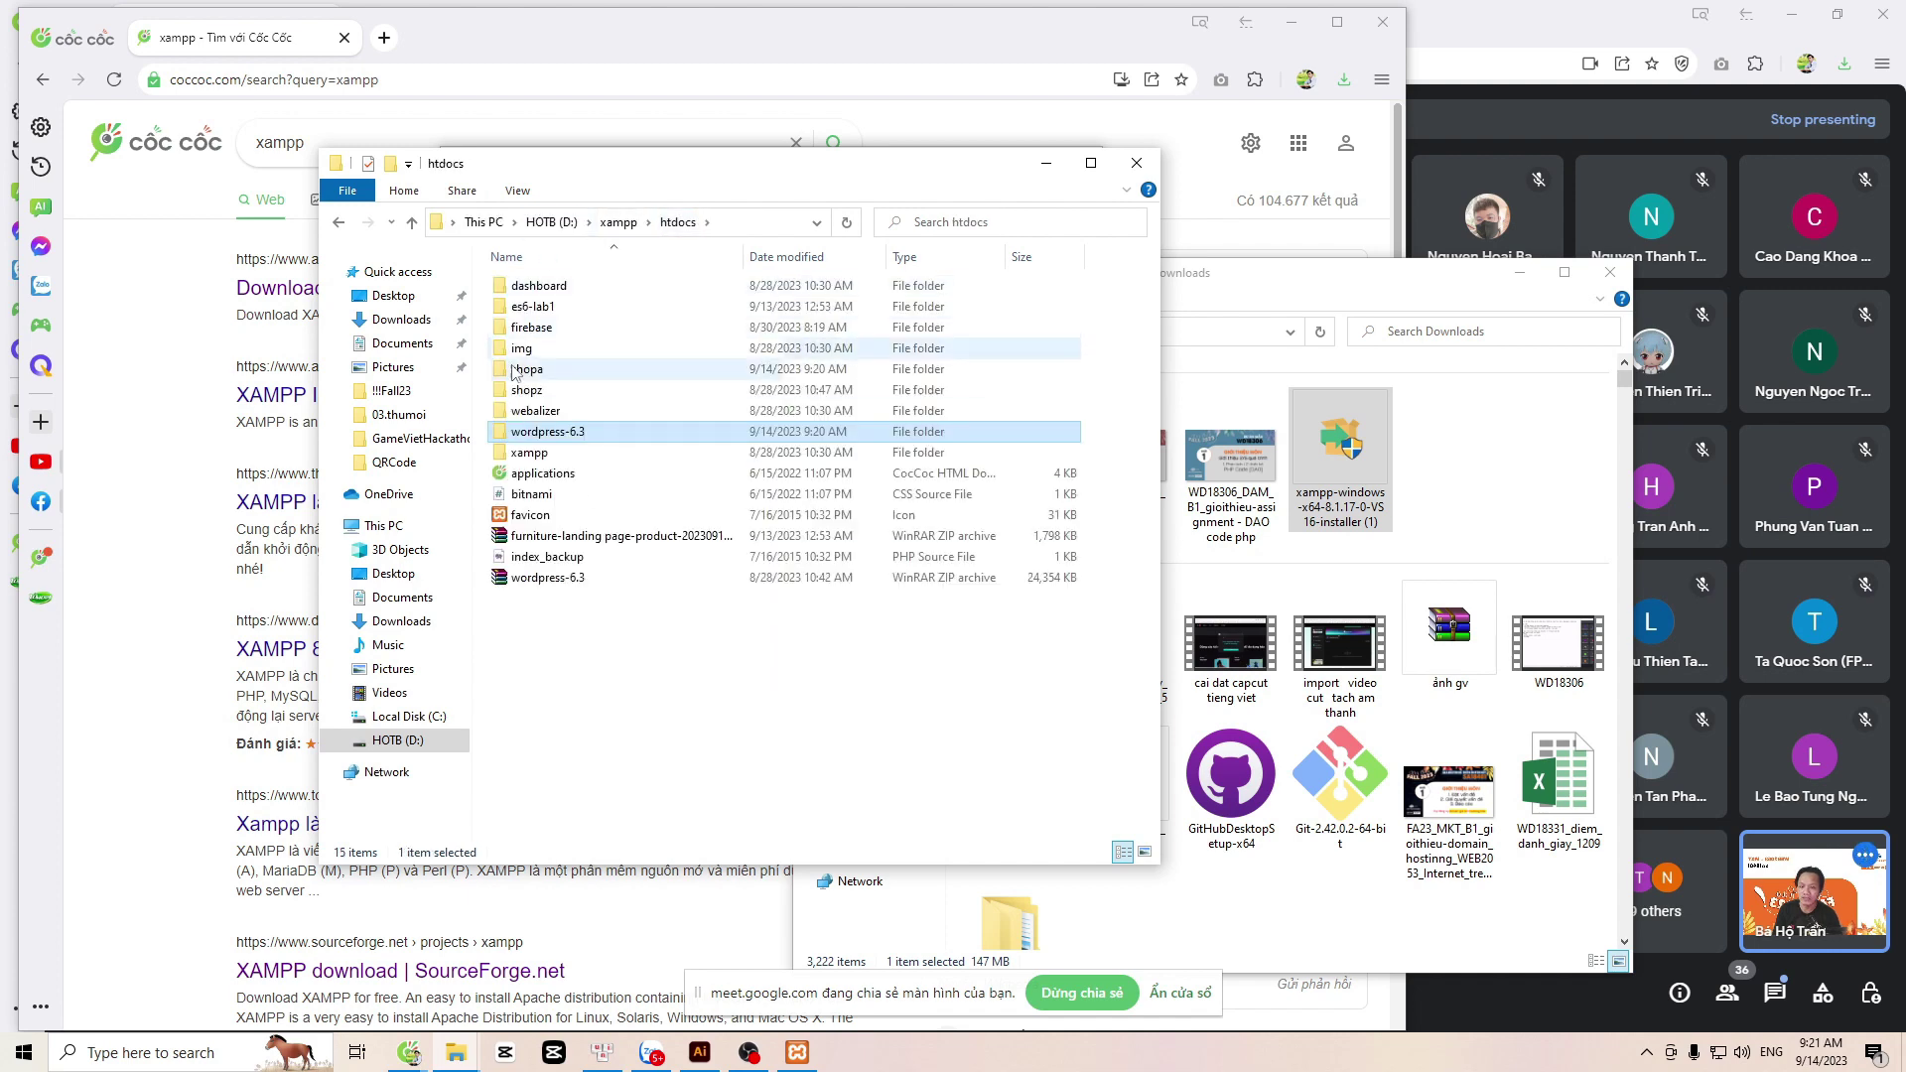
# Step: Paste the 3,348 WordPress items into shopa and move XAMPP Control Panel lower right
pyautogui.doubleClick(524, 371)
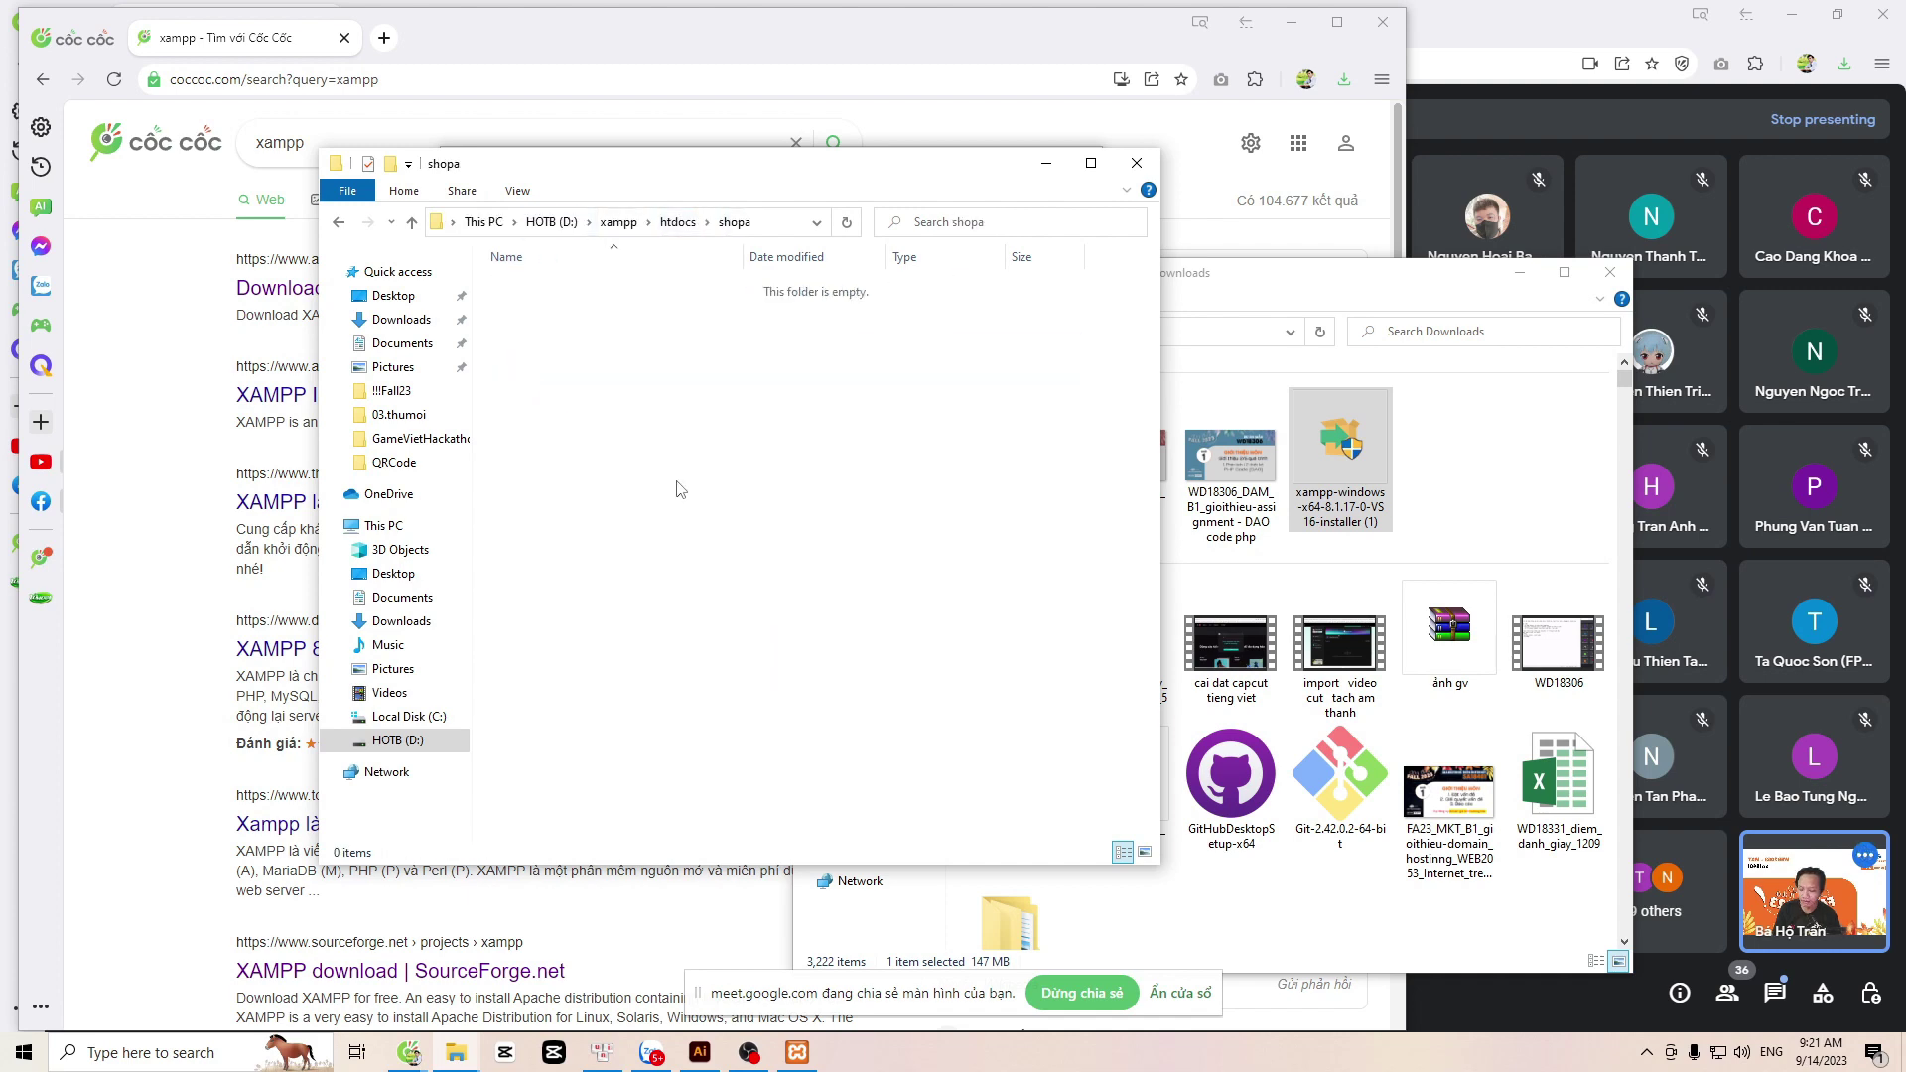
pyautogui.hotkey('ctrl', 'v')
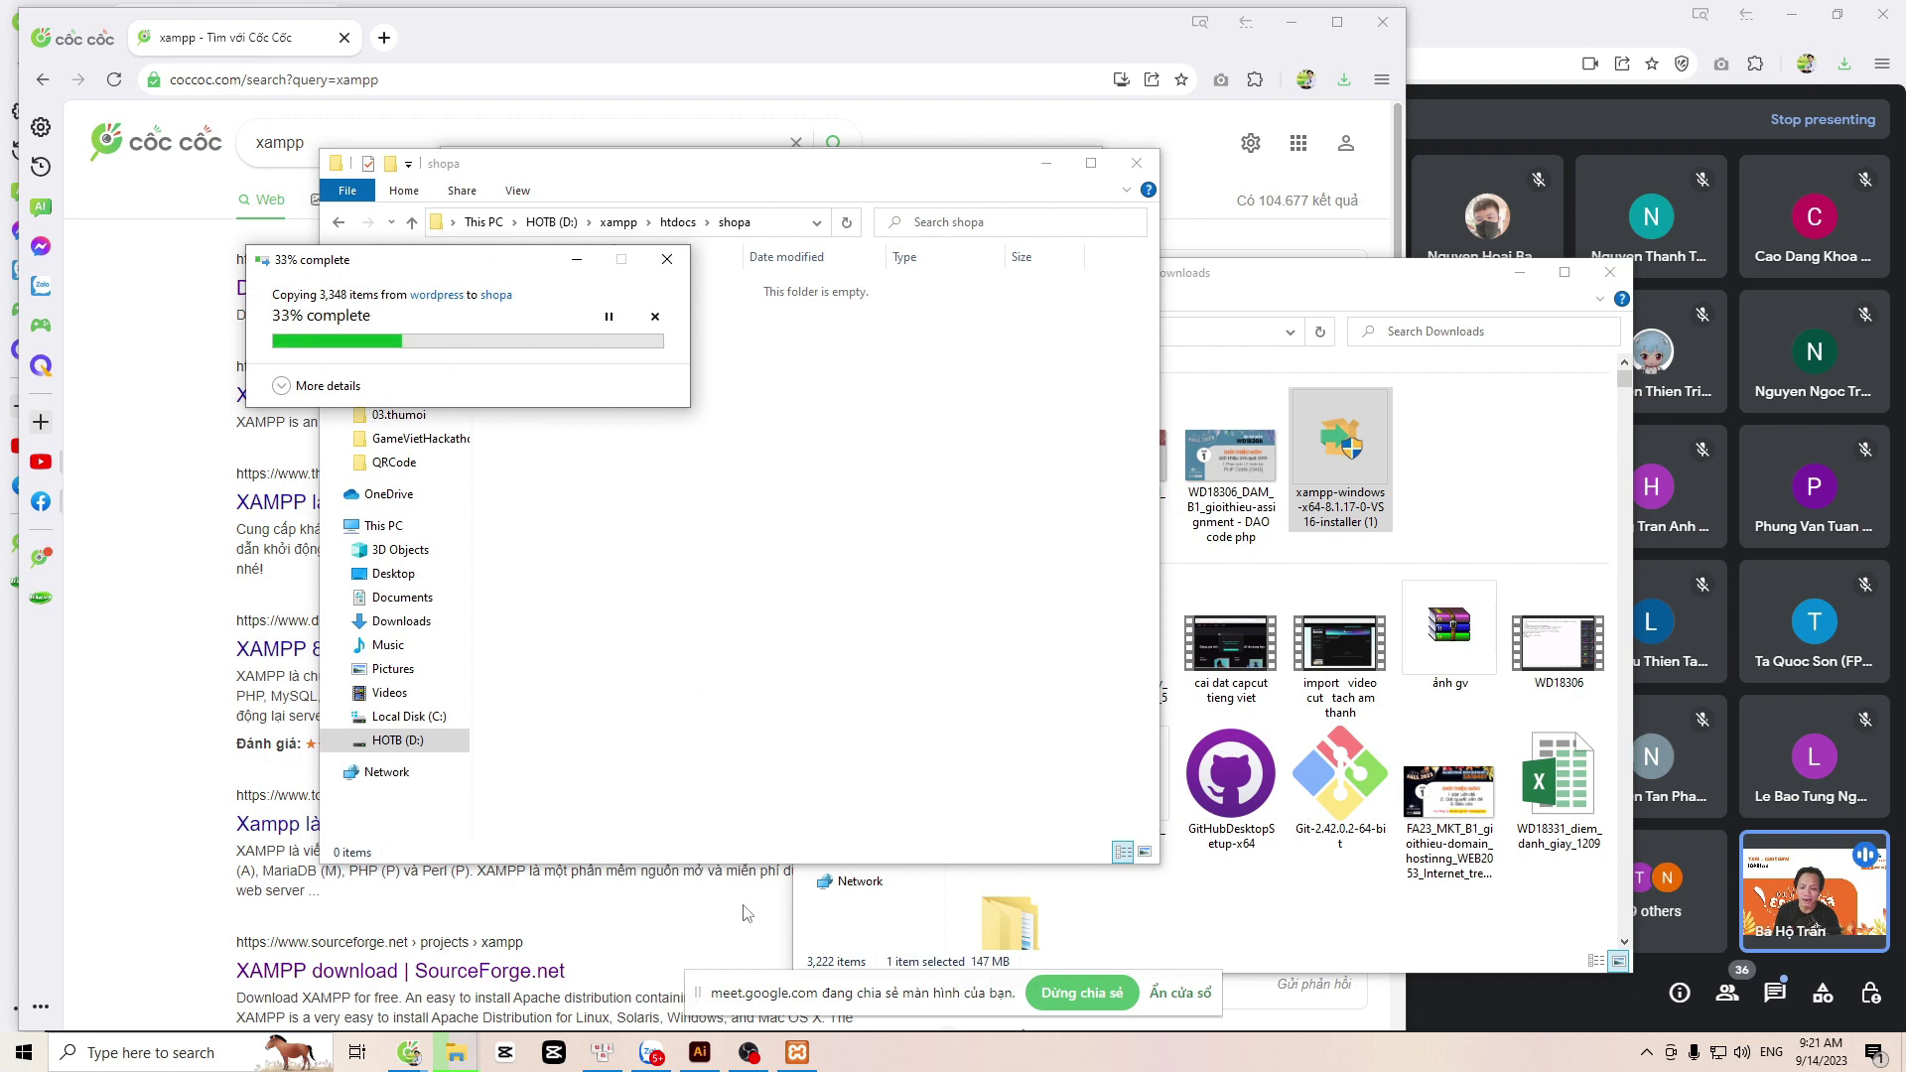
pyautogui.click(794, 1054)
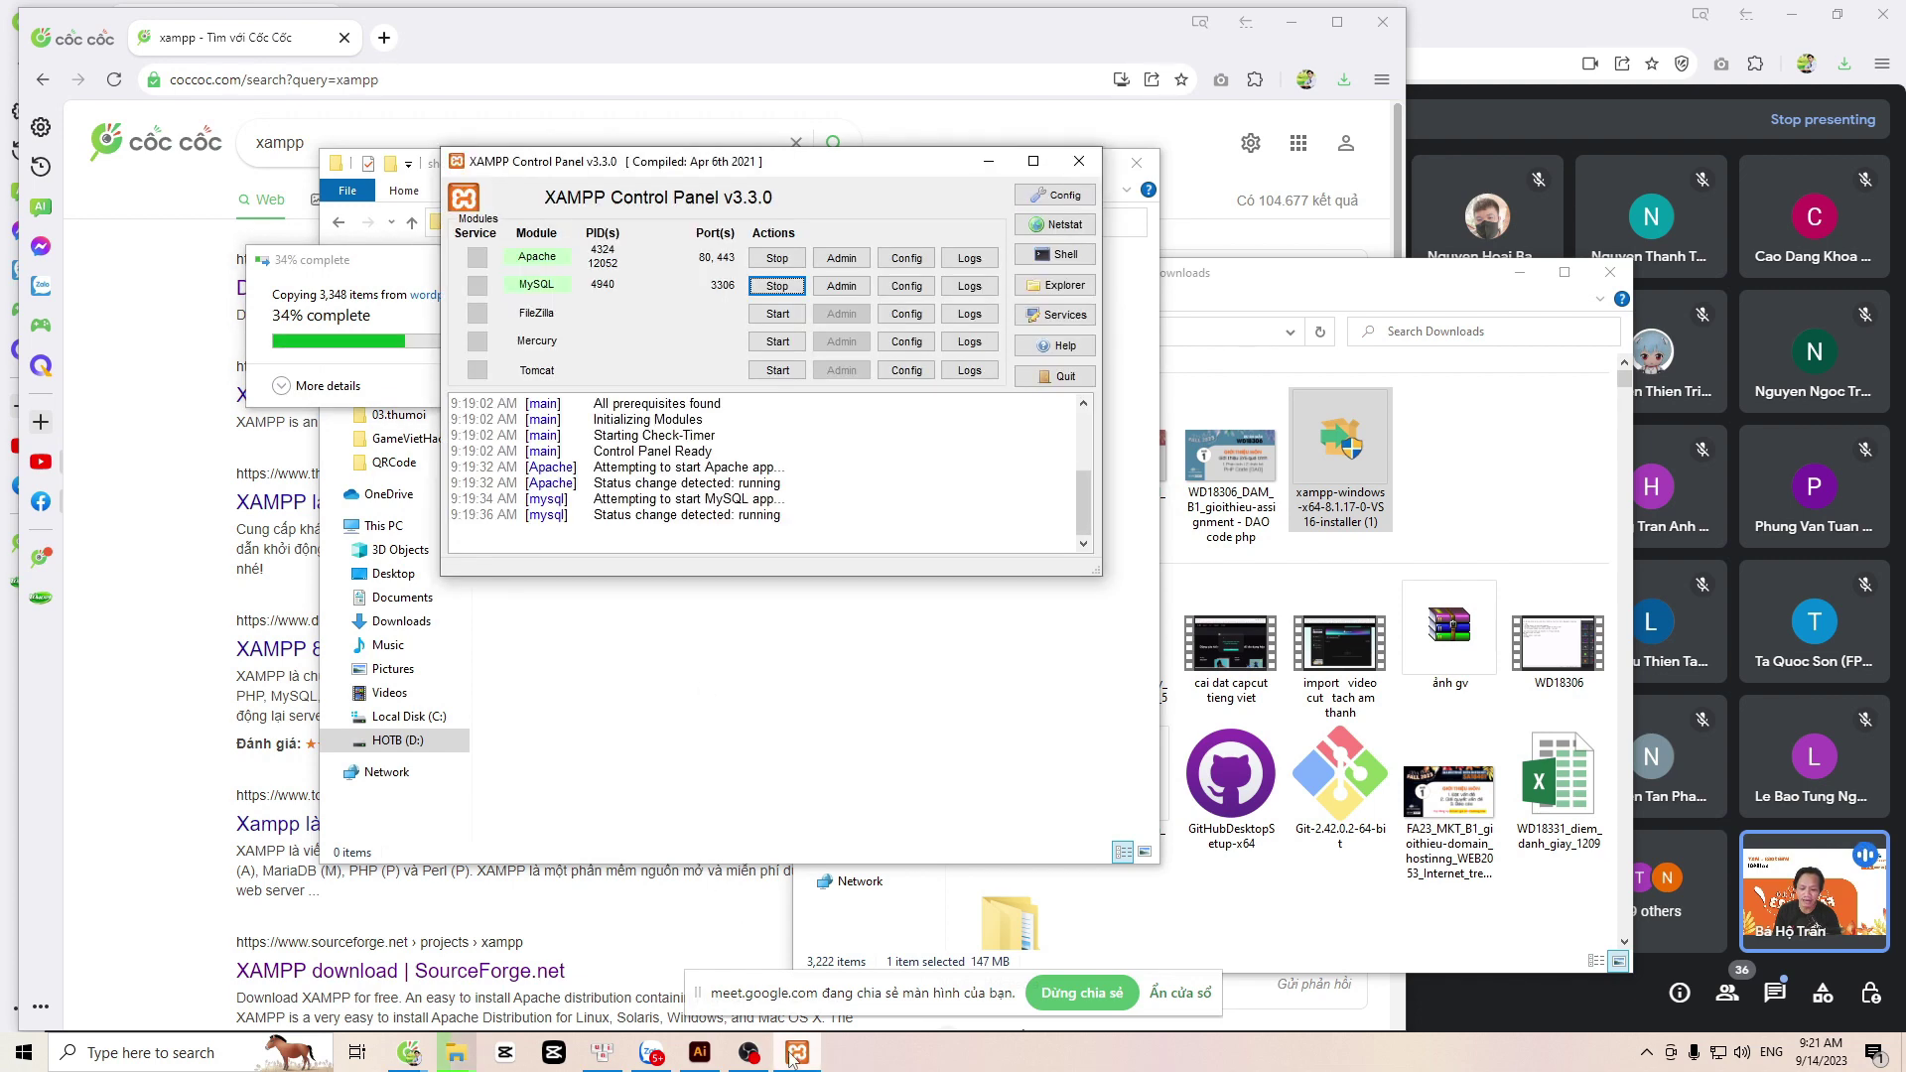
pyautogui.click(770, 286)
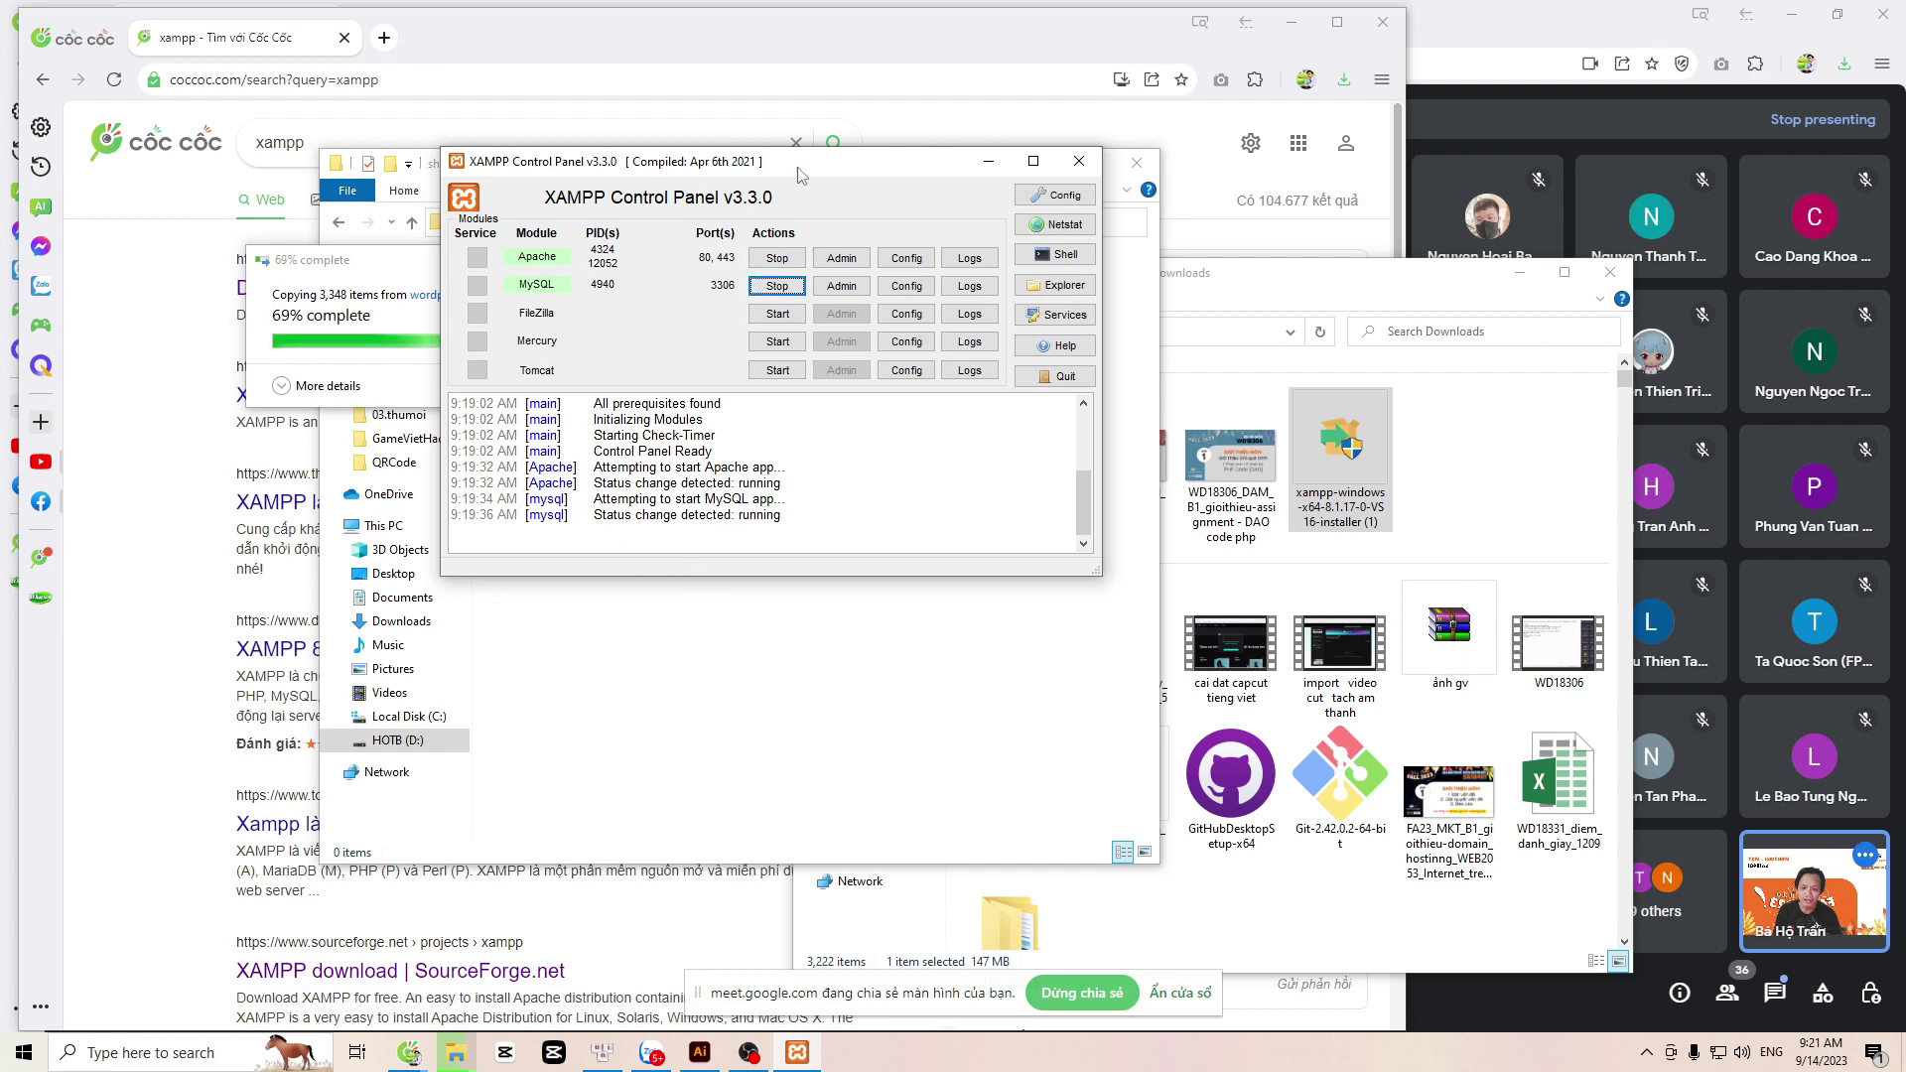
pyautogui.moveTo(795, 176); pyautogui.dragTo(960, 496)
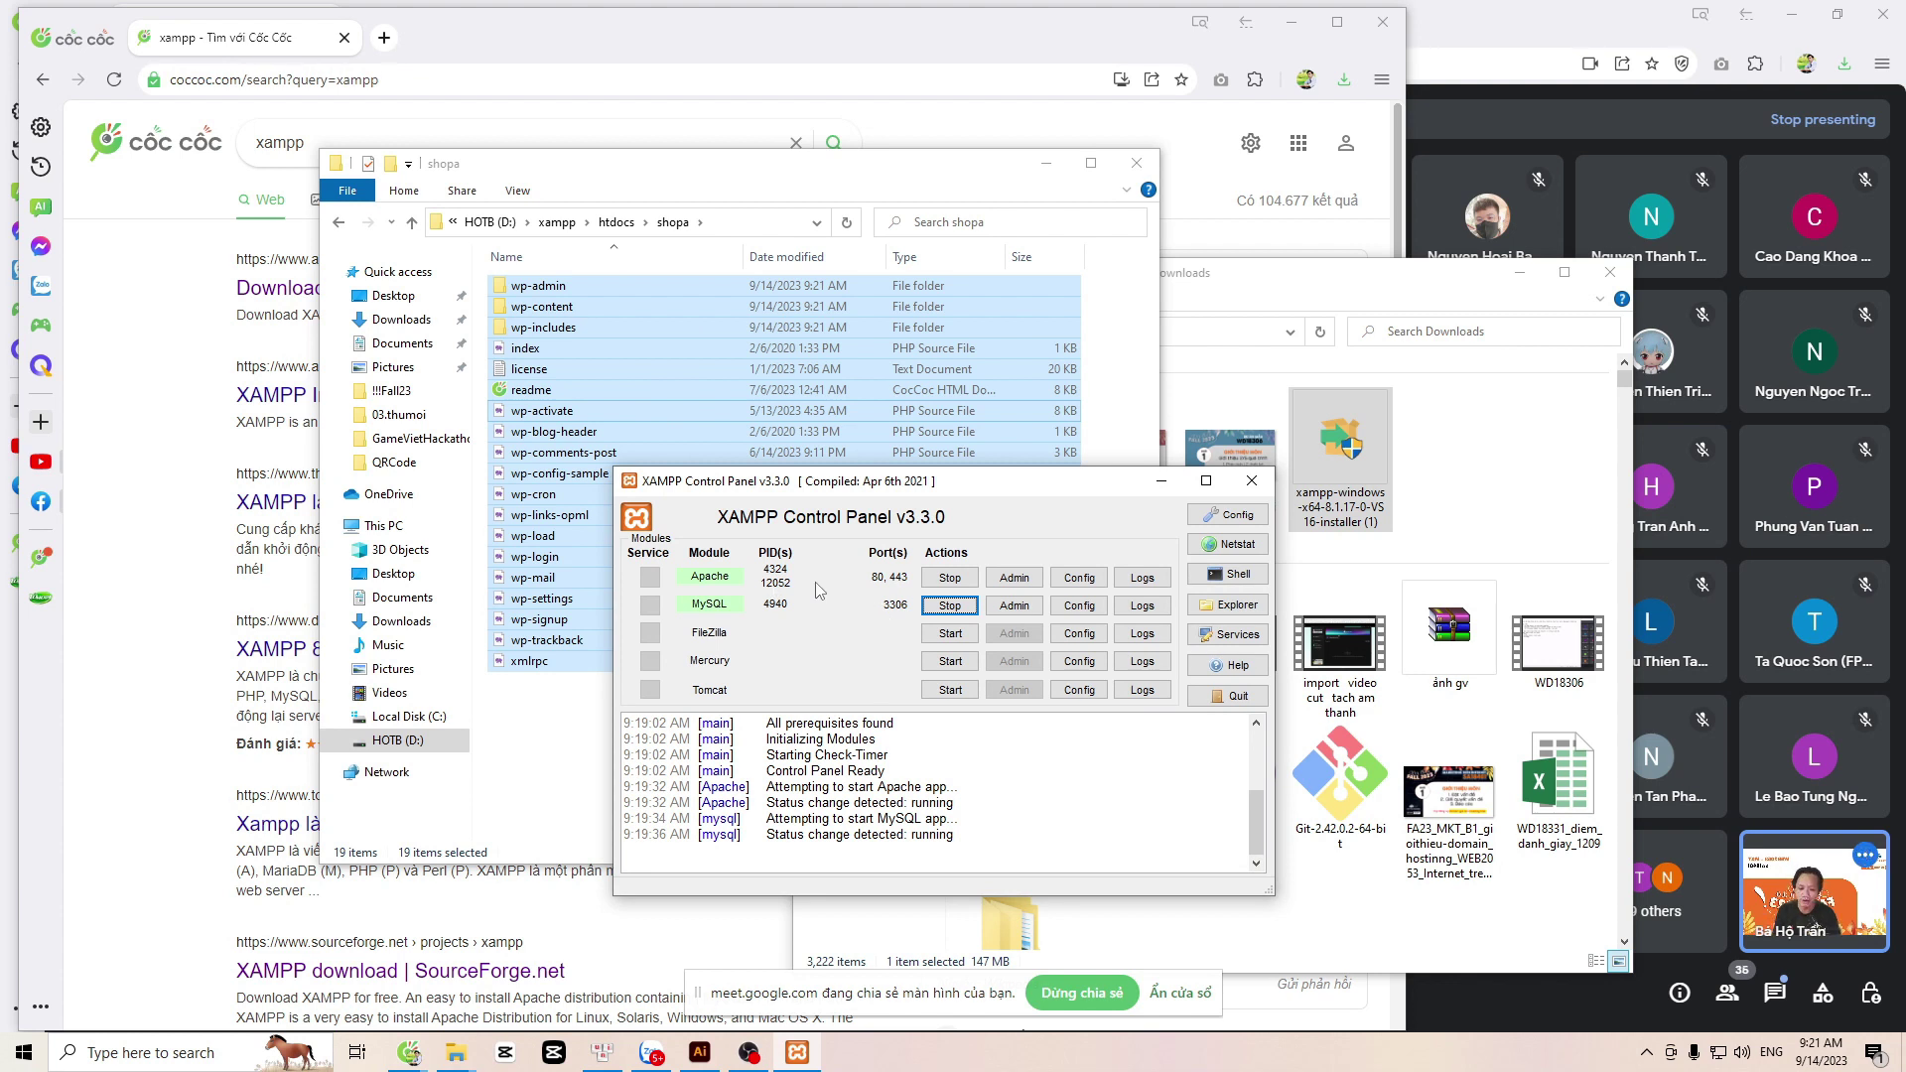
pyautogui.click(1088, 616)
pyautogui.click(1099, 618)
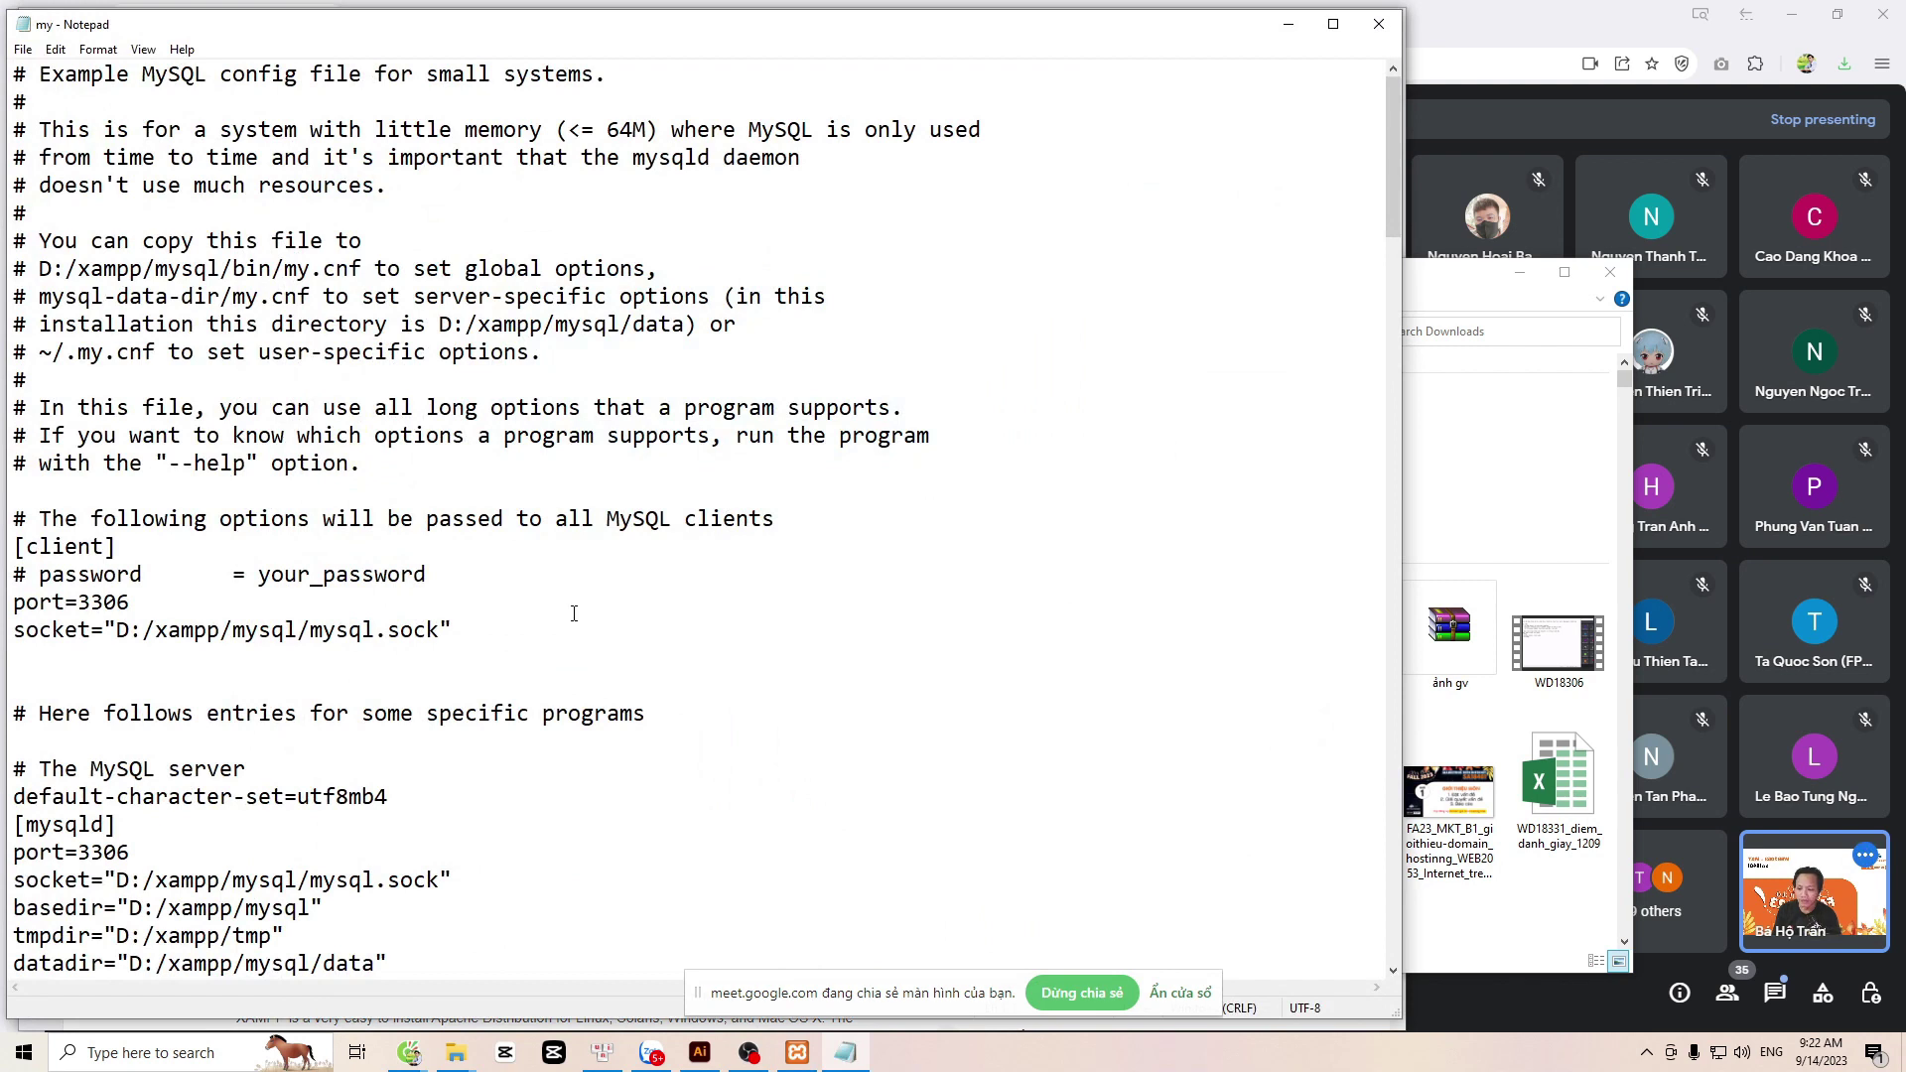
pyautogui.doubleClick(45, 610)
pyautogui.click(81, 603)
pyautogui.moveTo(117, 602); pyautogui.dragTo(127, 604)
pyautogui.doubleClick(63, 603)
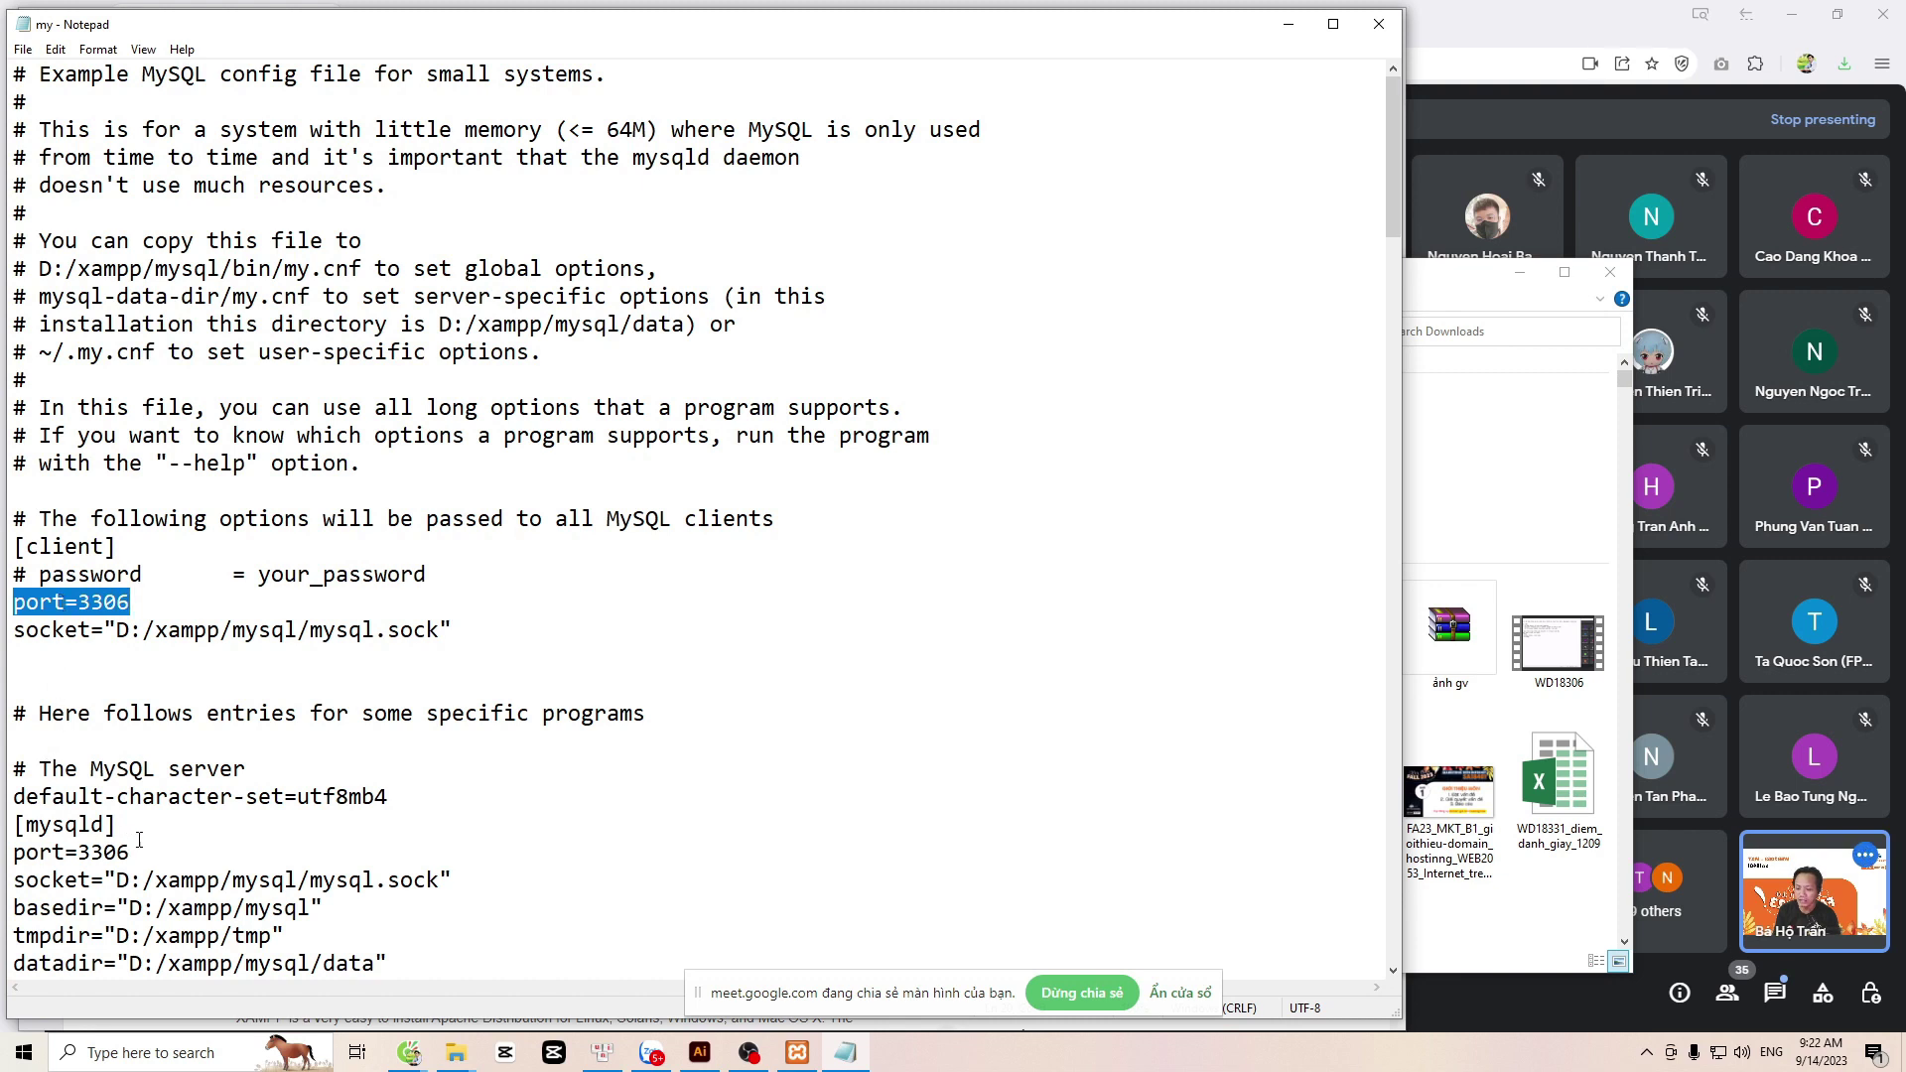
pyautogui.moveTo(130, 851); pyautogui.dragTo(5, 852)
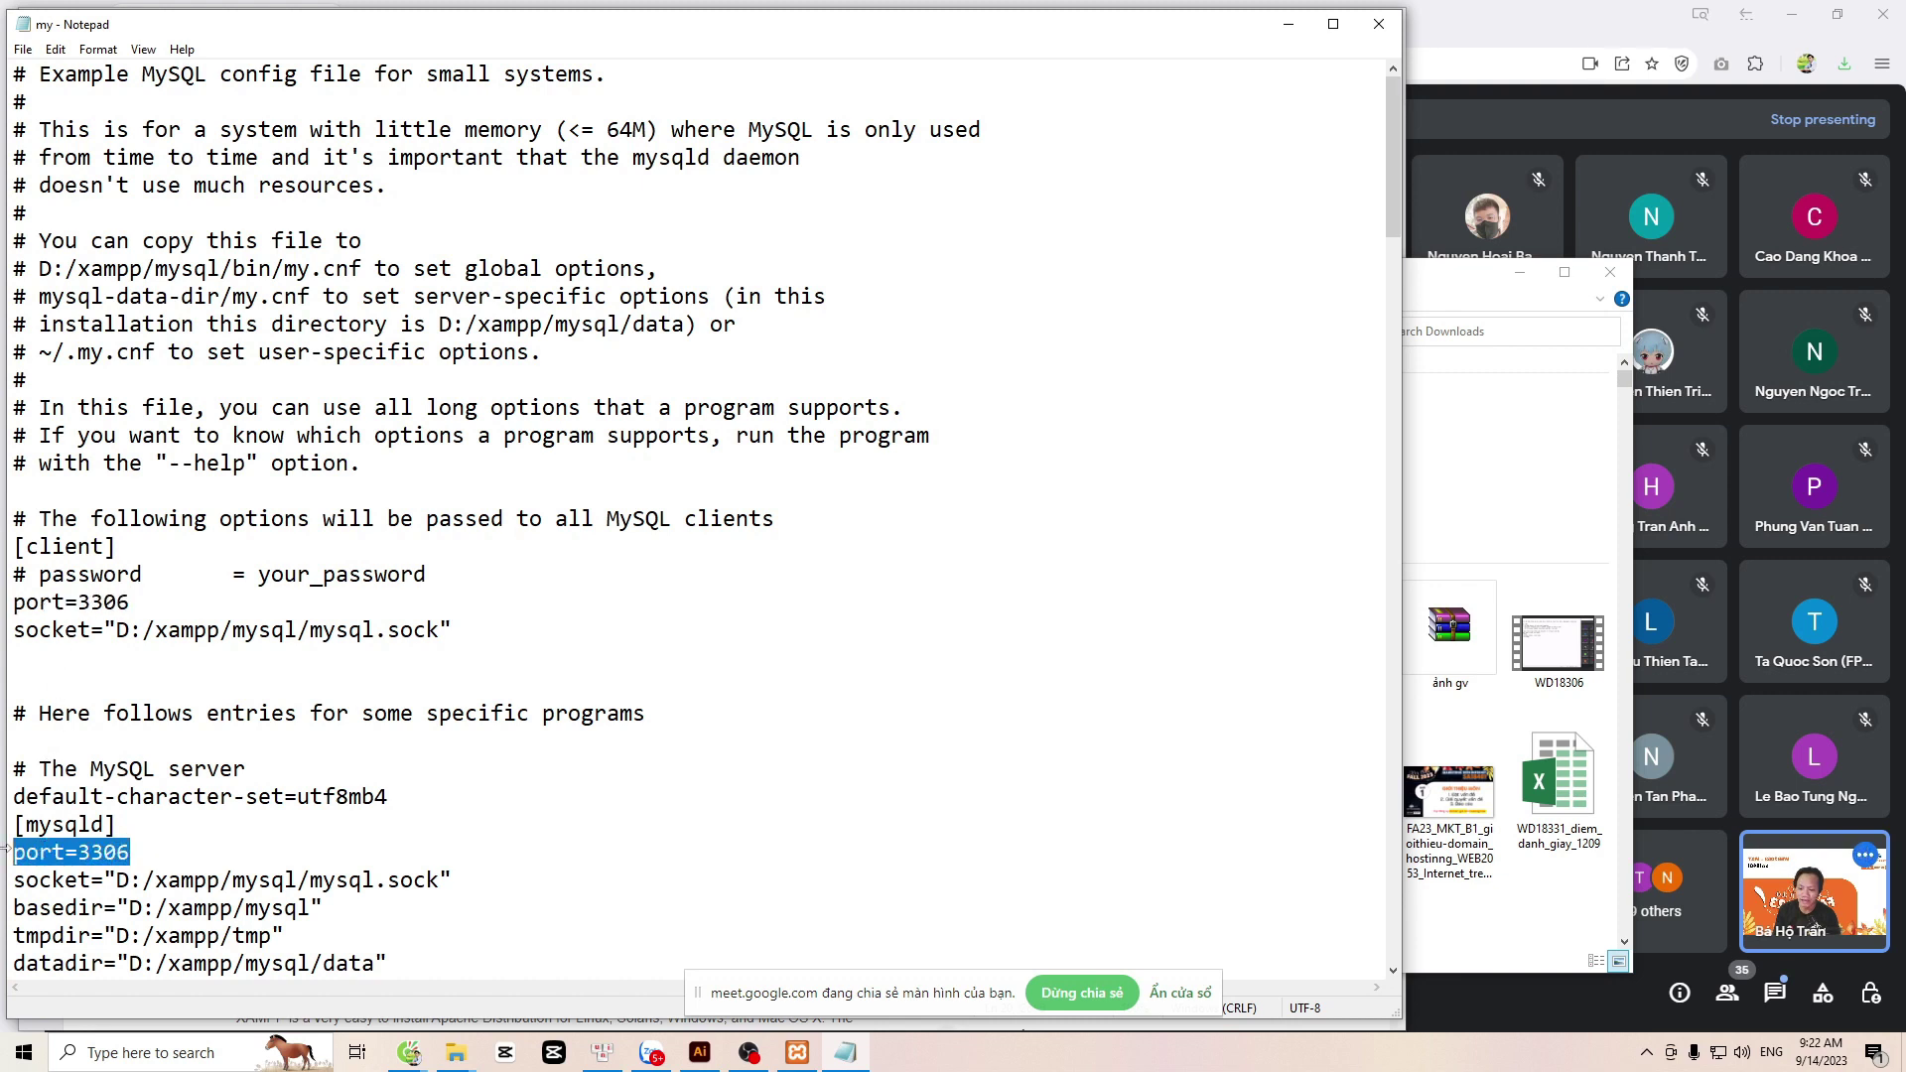
pyautogui.moveTo(128, 608); pyautogui.dragTo(80, 606)
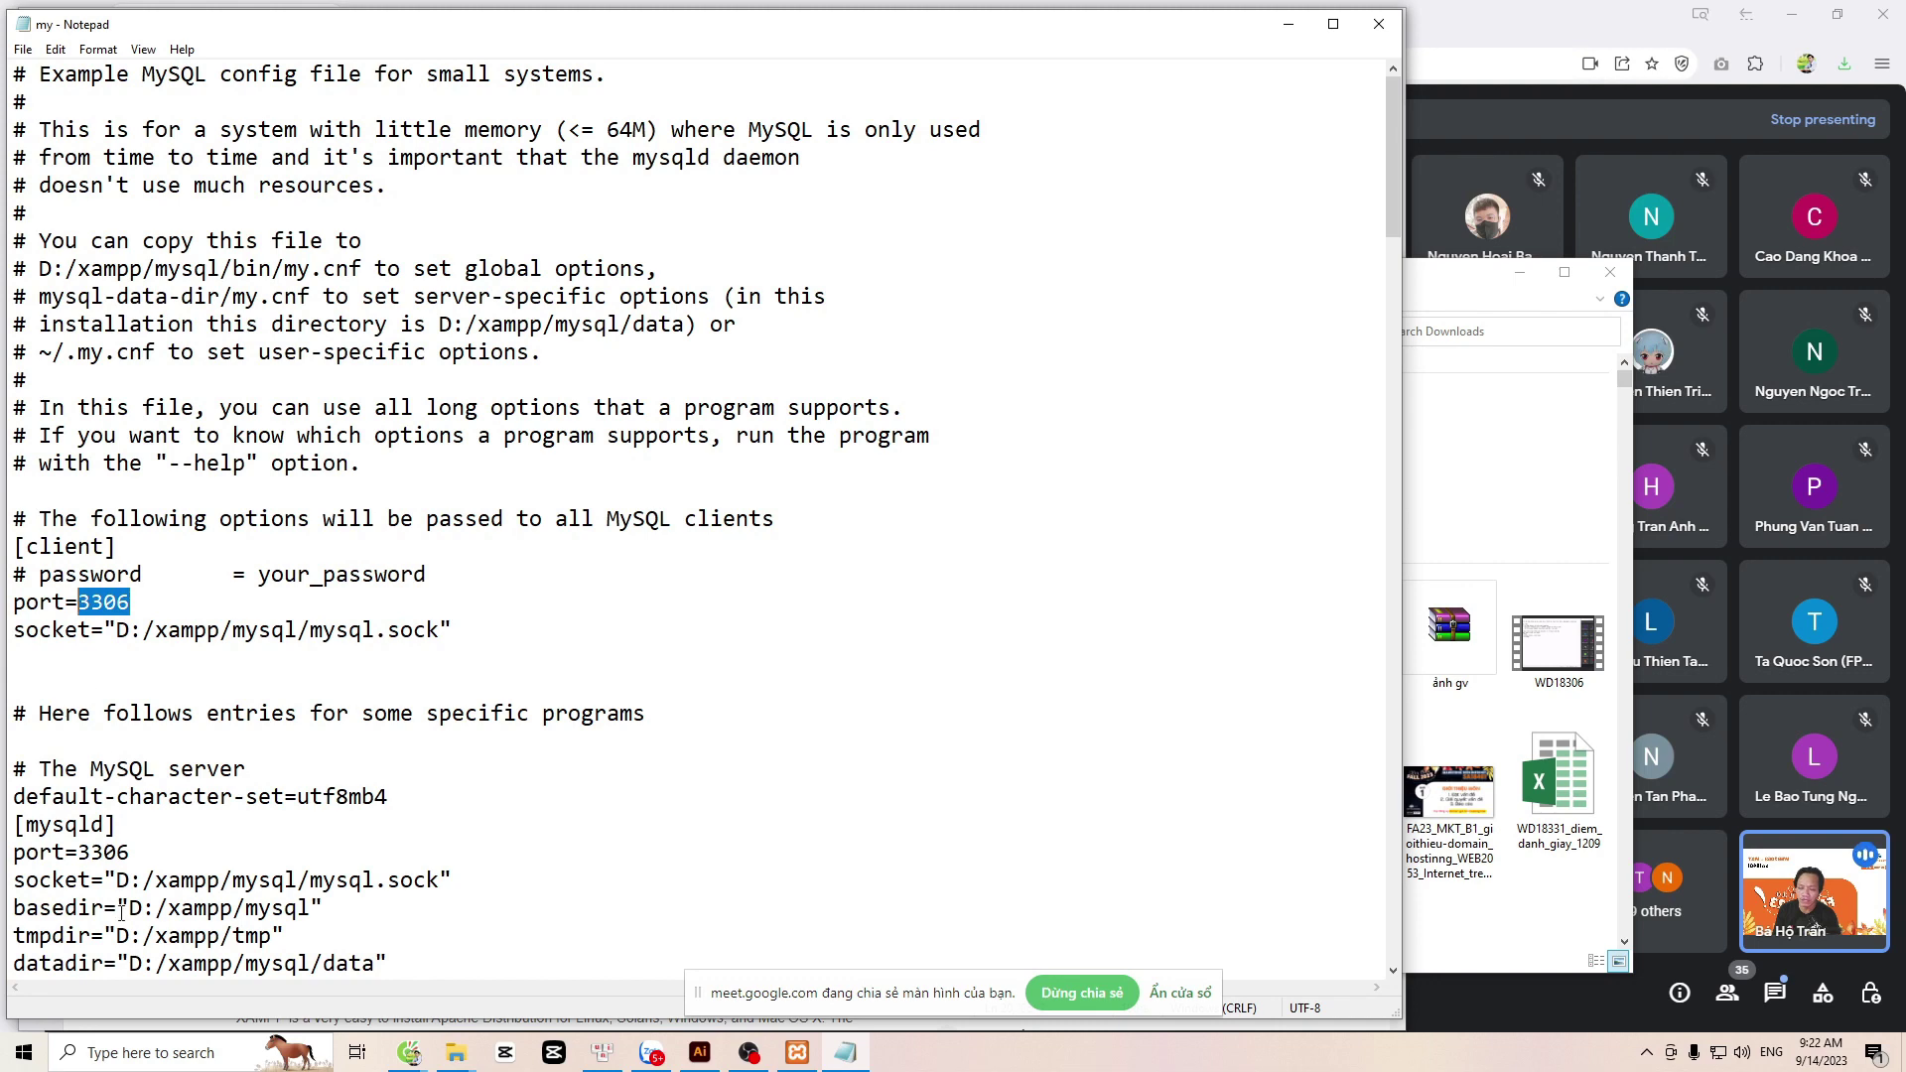
pyautogui.moveTo(130, 852); pyautogui.dragTo(17, 860)
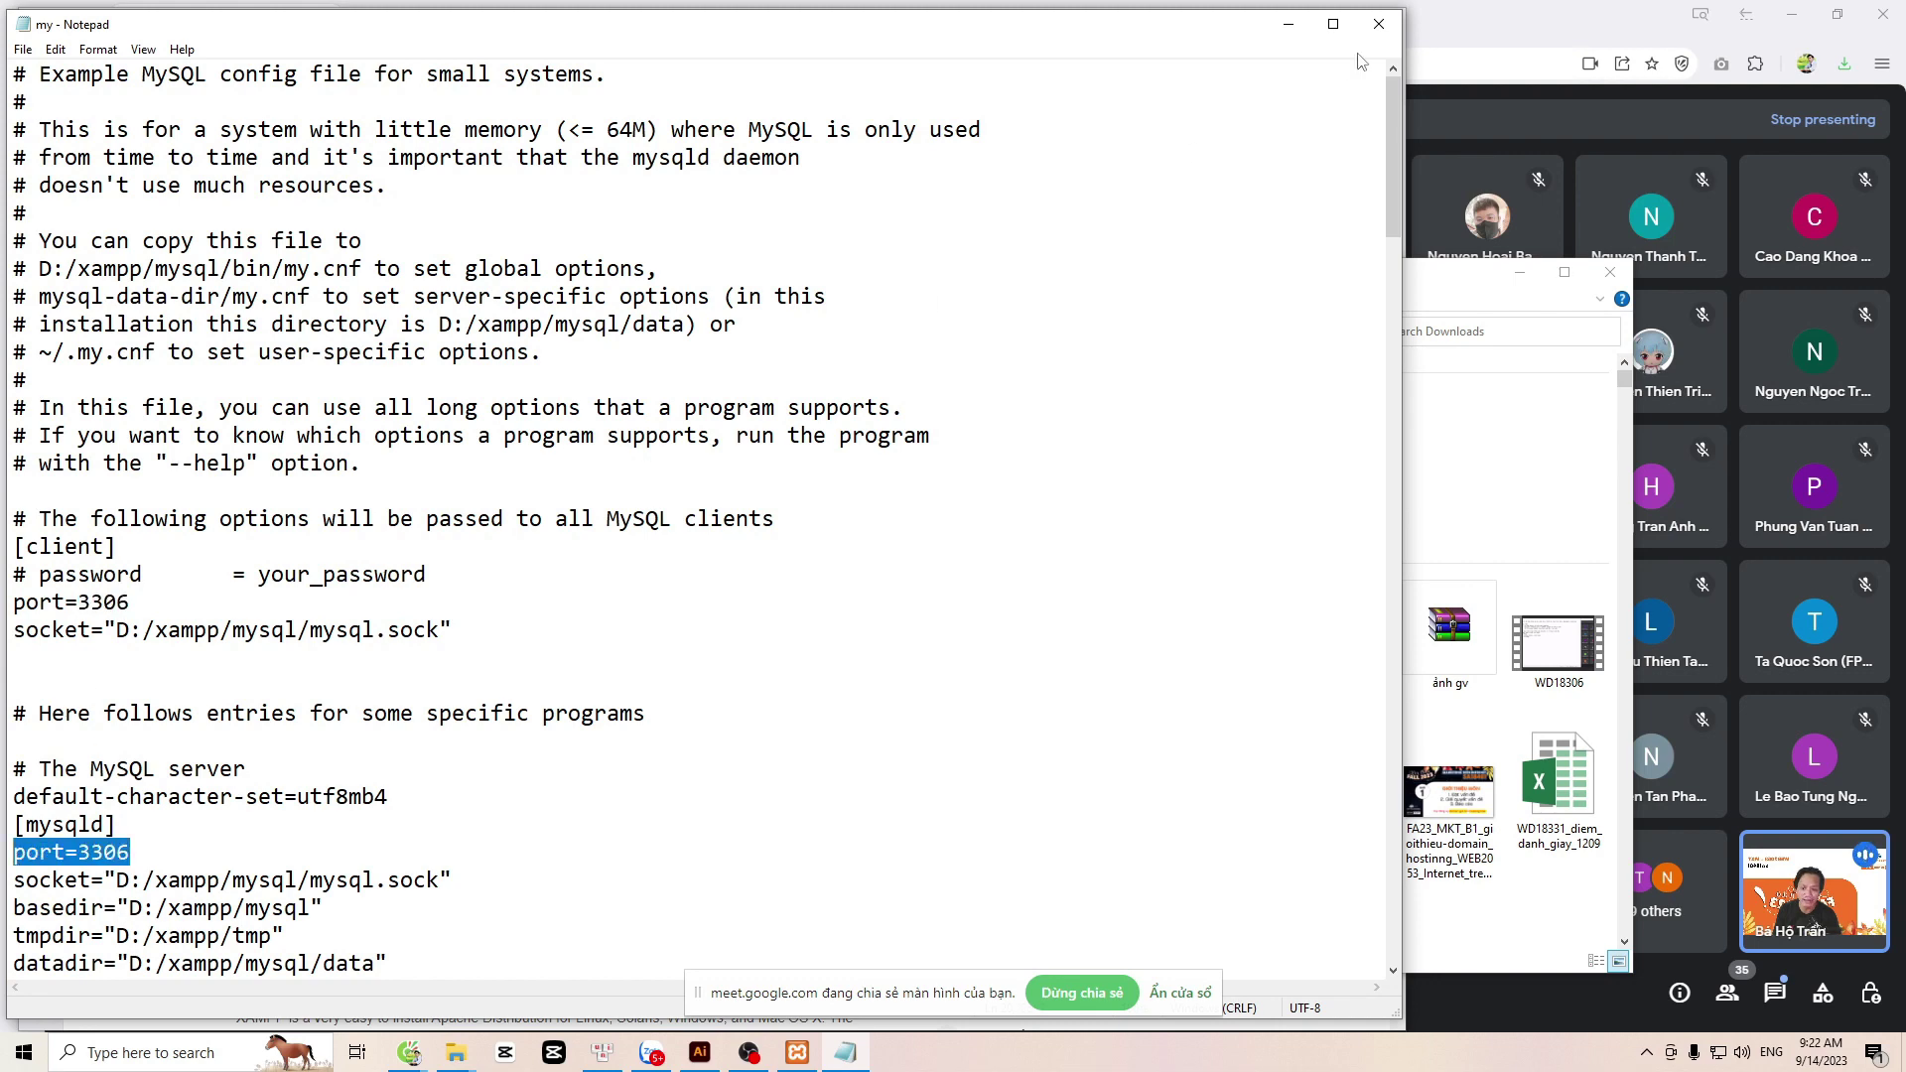
pyautogui.click(1379, 24)
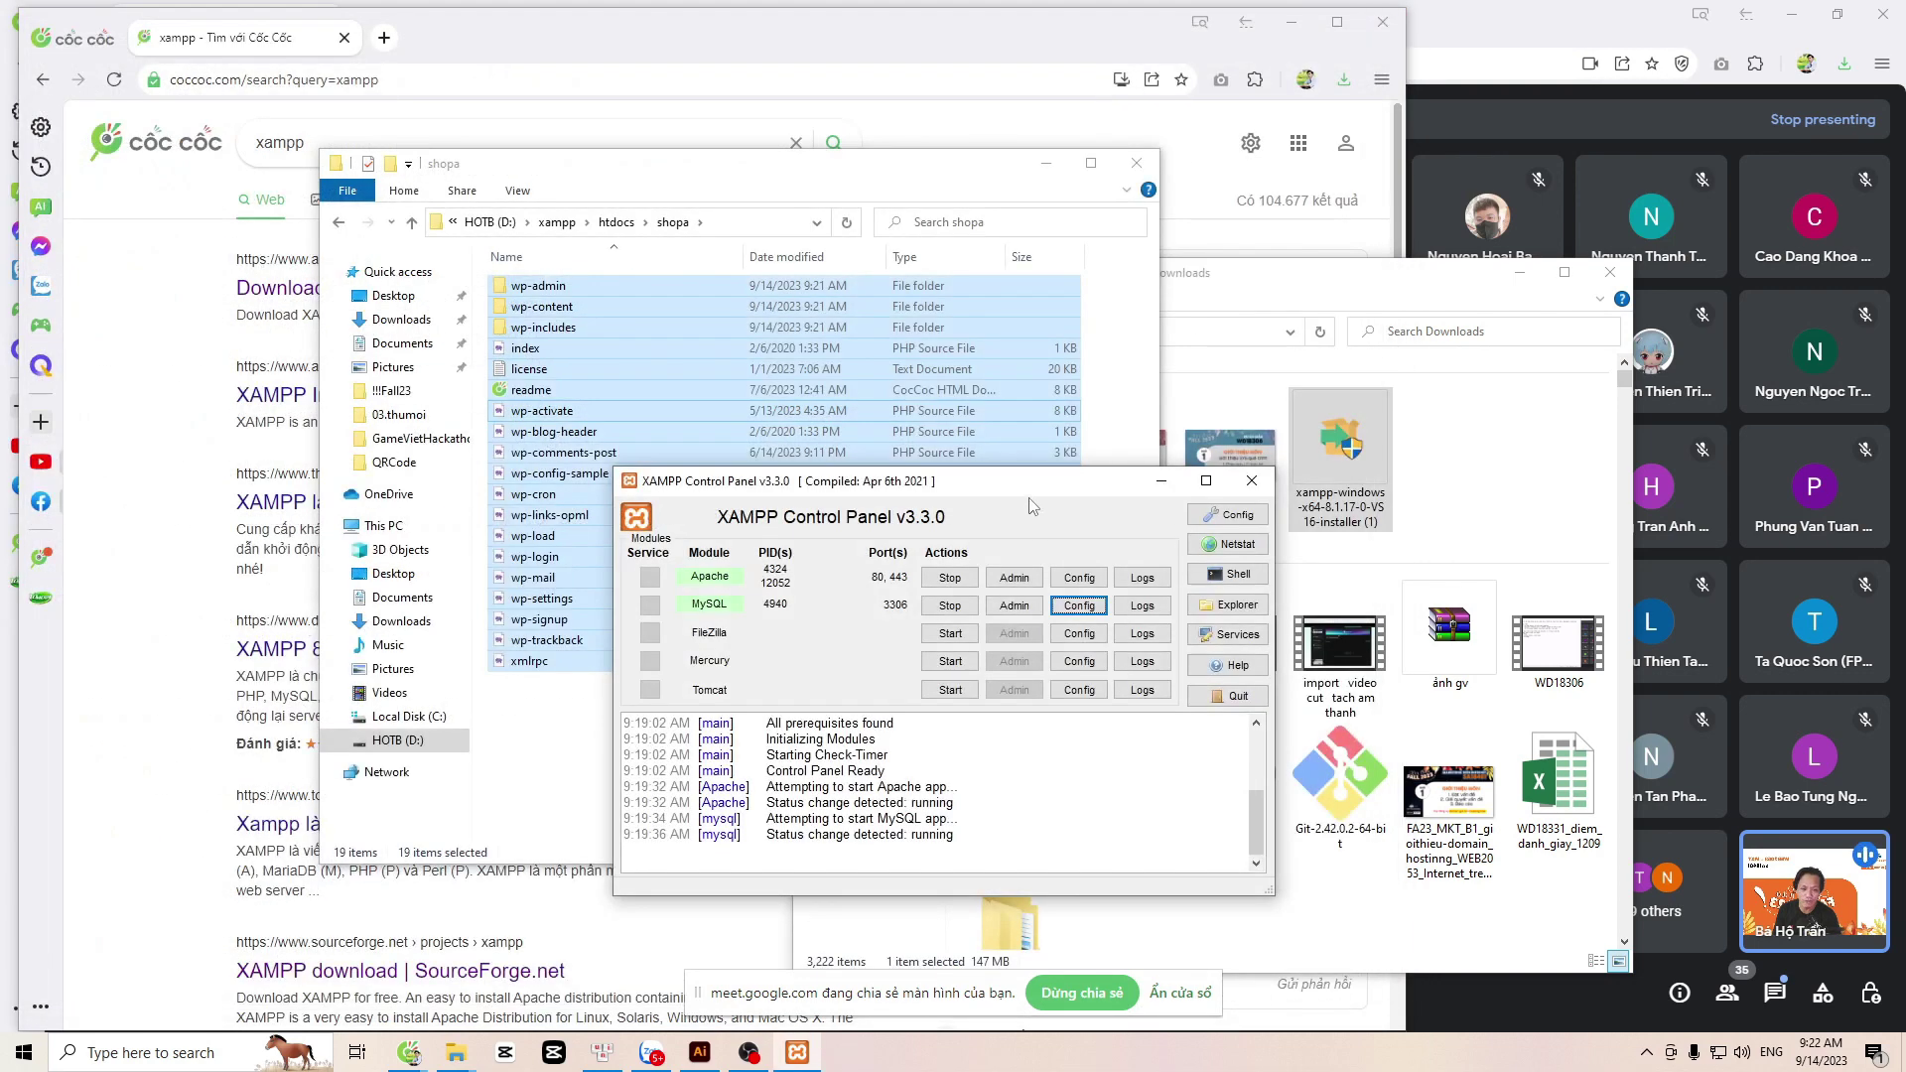
# Step: Check that MySQL's main port is 3306 in XAMPP's Service and Port Settings, then launch phpMyAdmin via MySQL Admin
pyautogui.click(1223, 516)
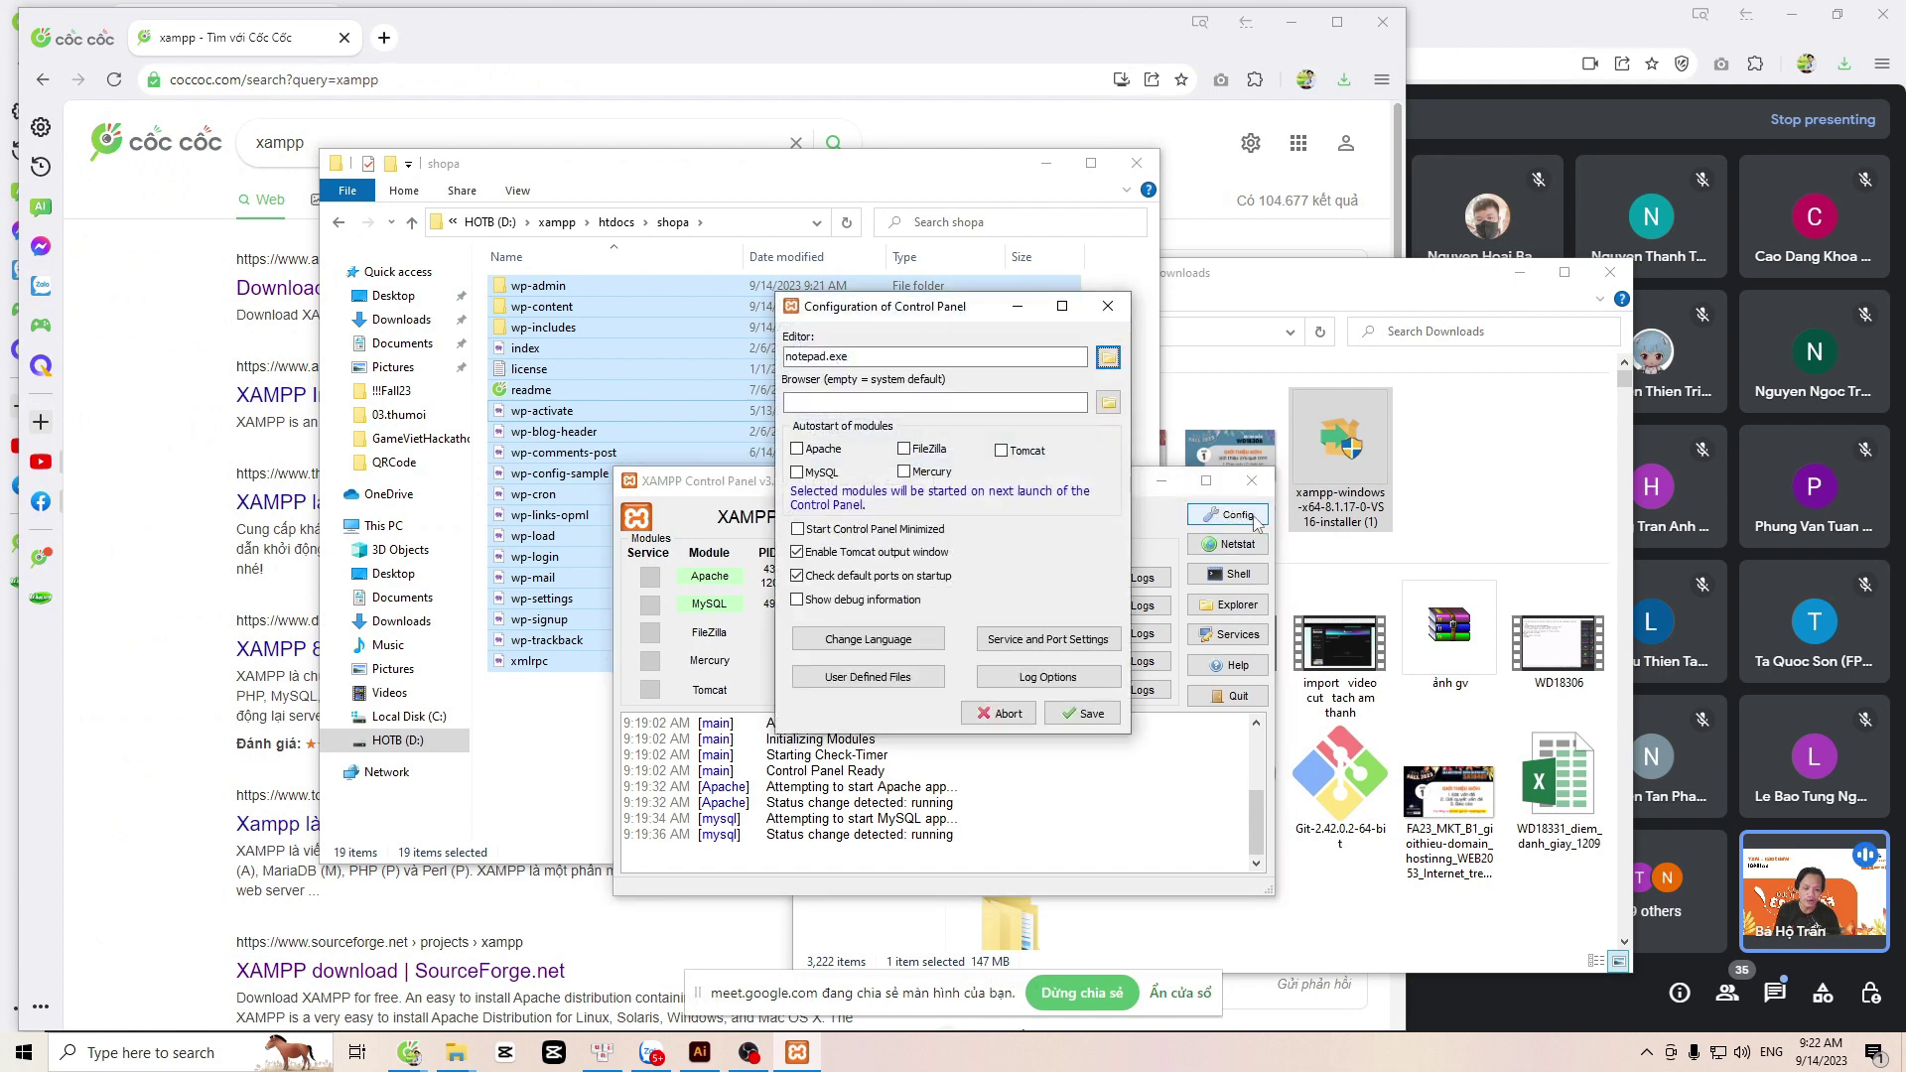
pyautogui.click(1062, 645)
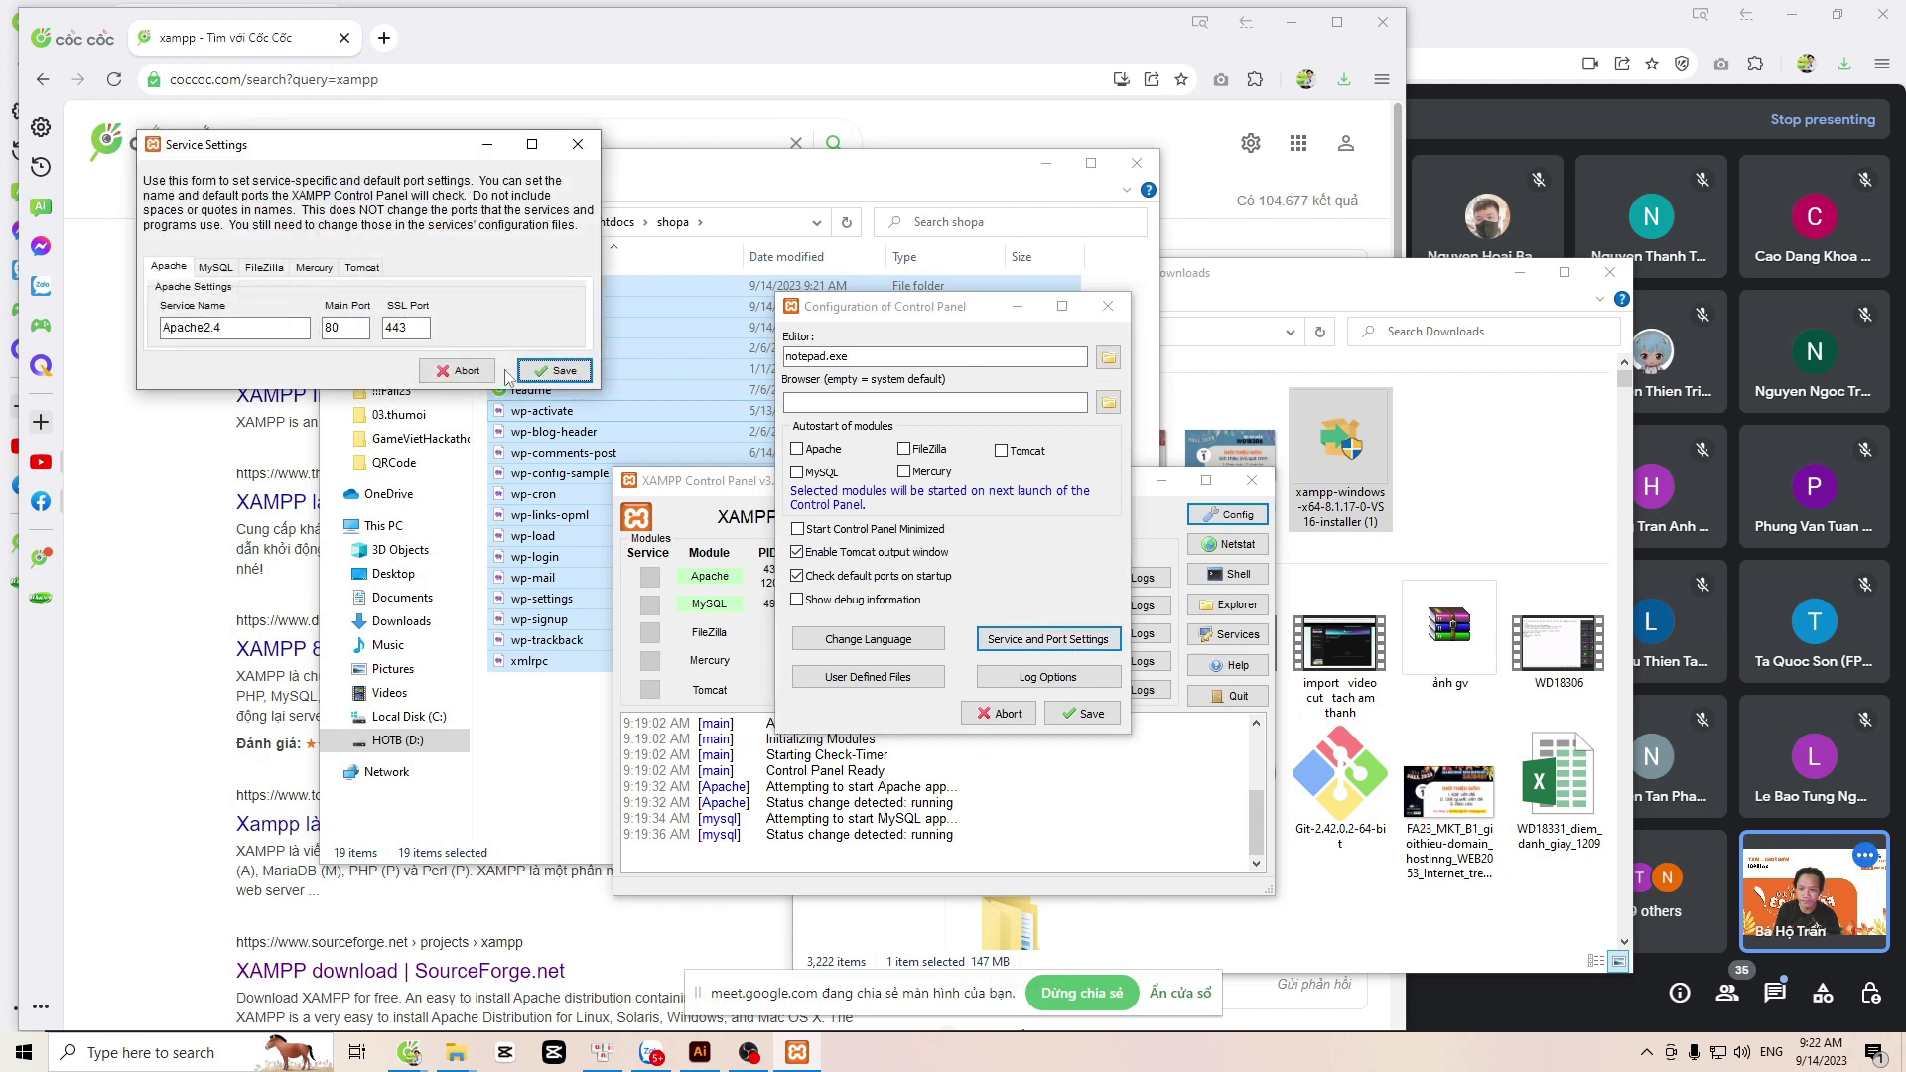
pyautogui.click(216, 268)
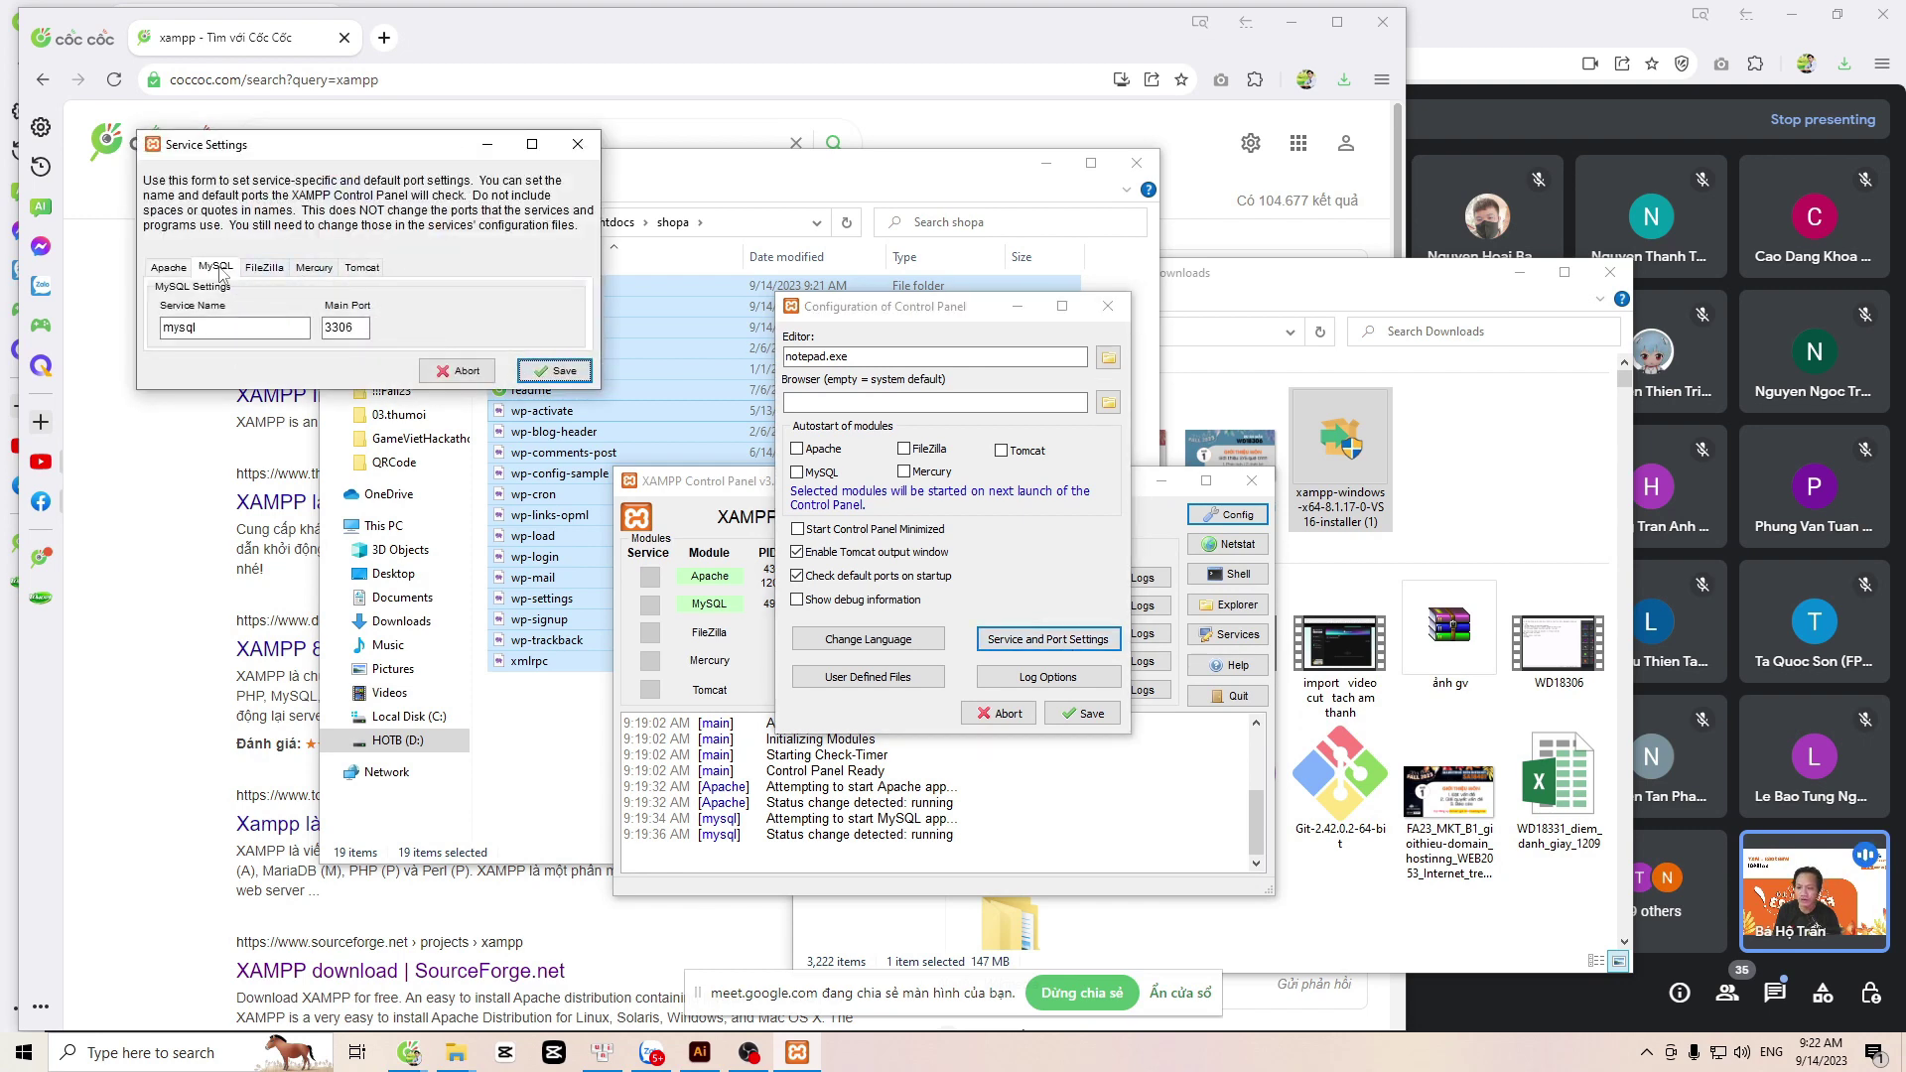
pyautogui.doubleClick(327, 325)
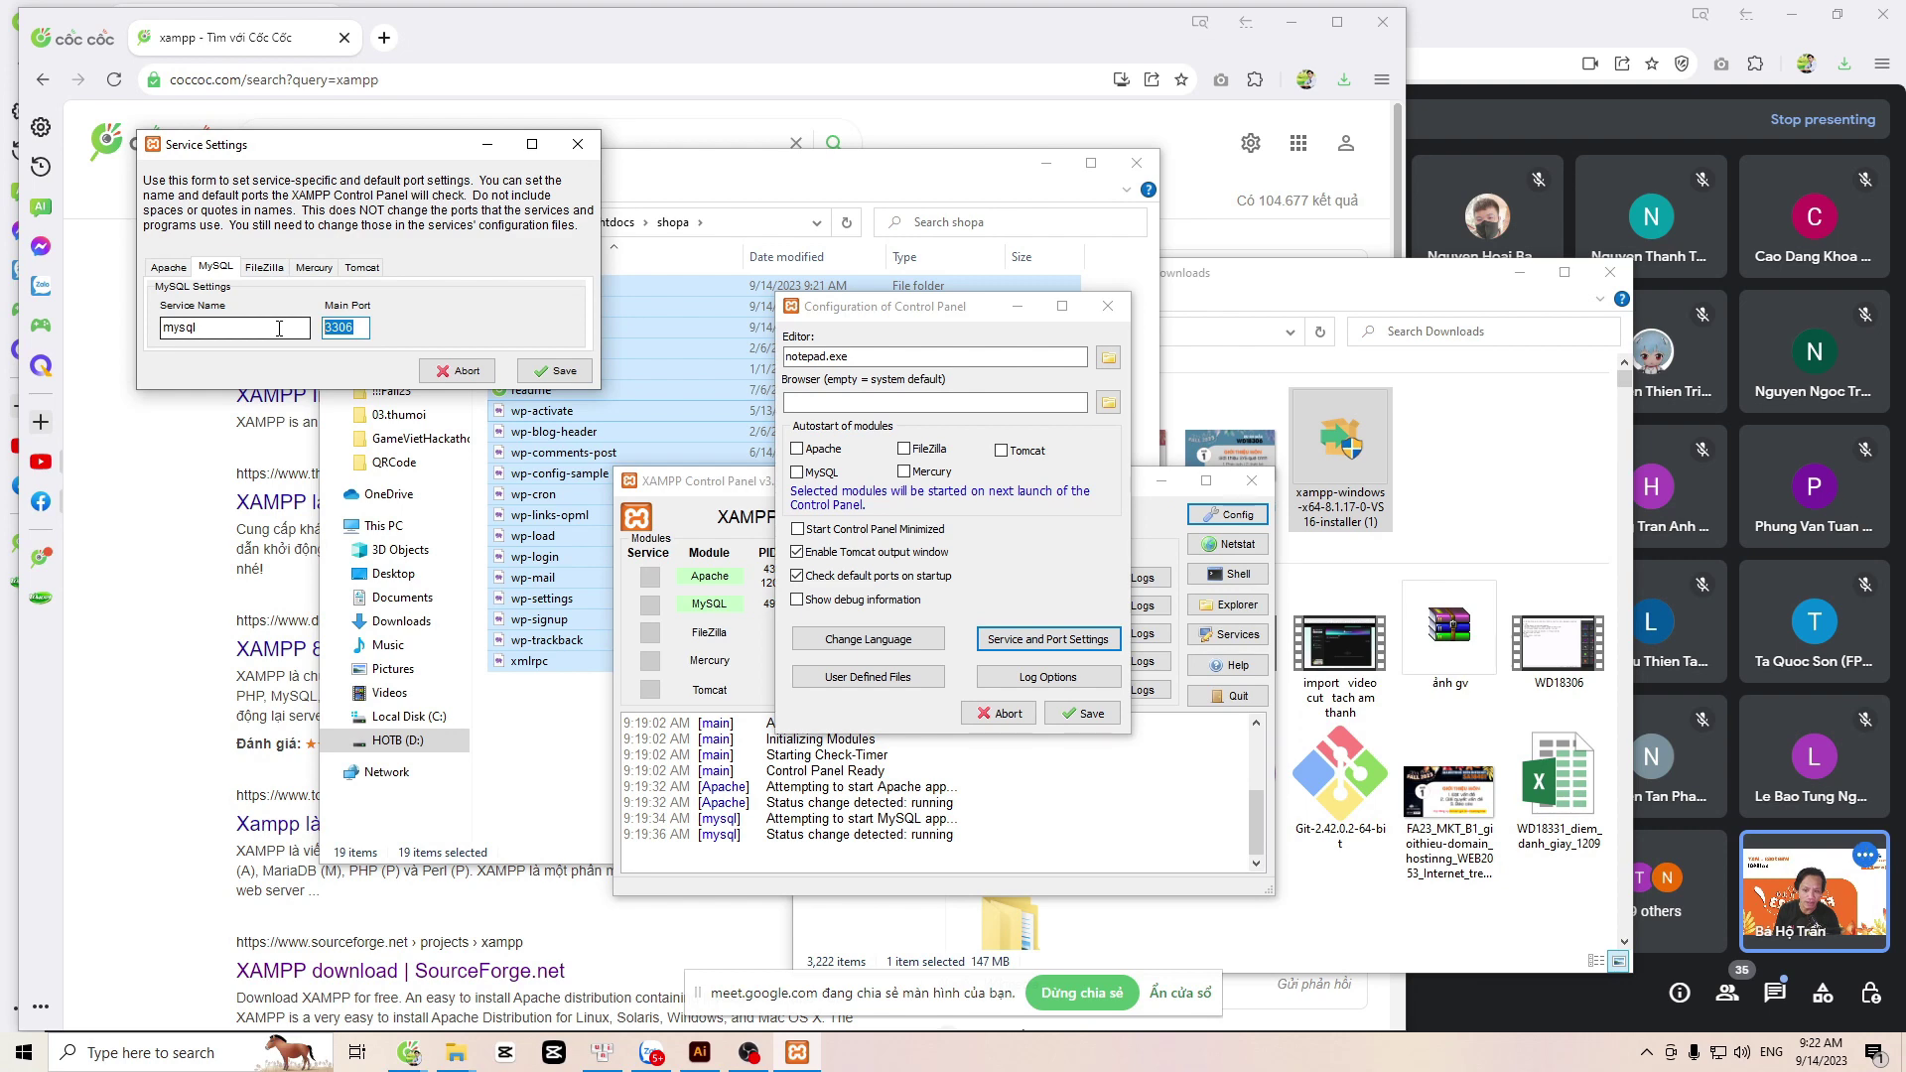
pyautogui.click(577, 144)
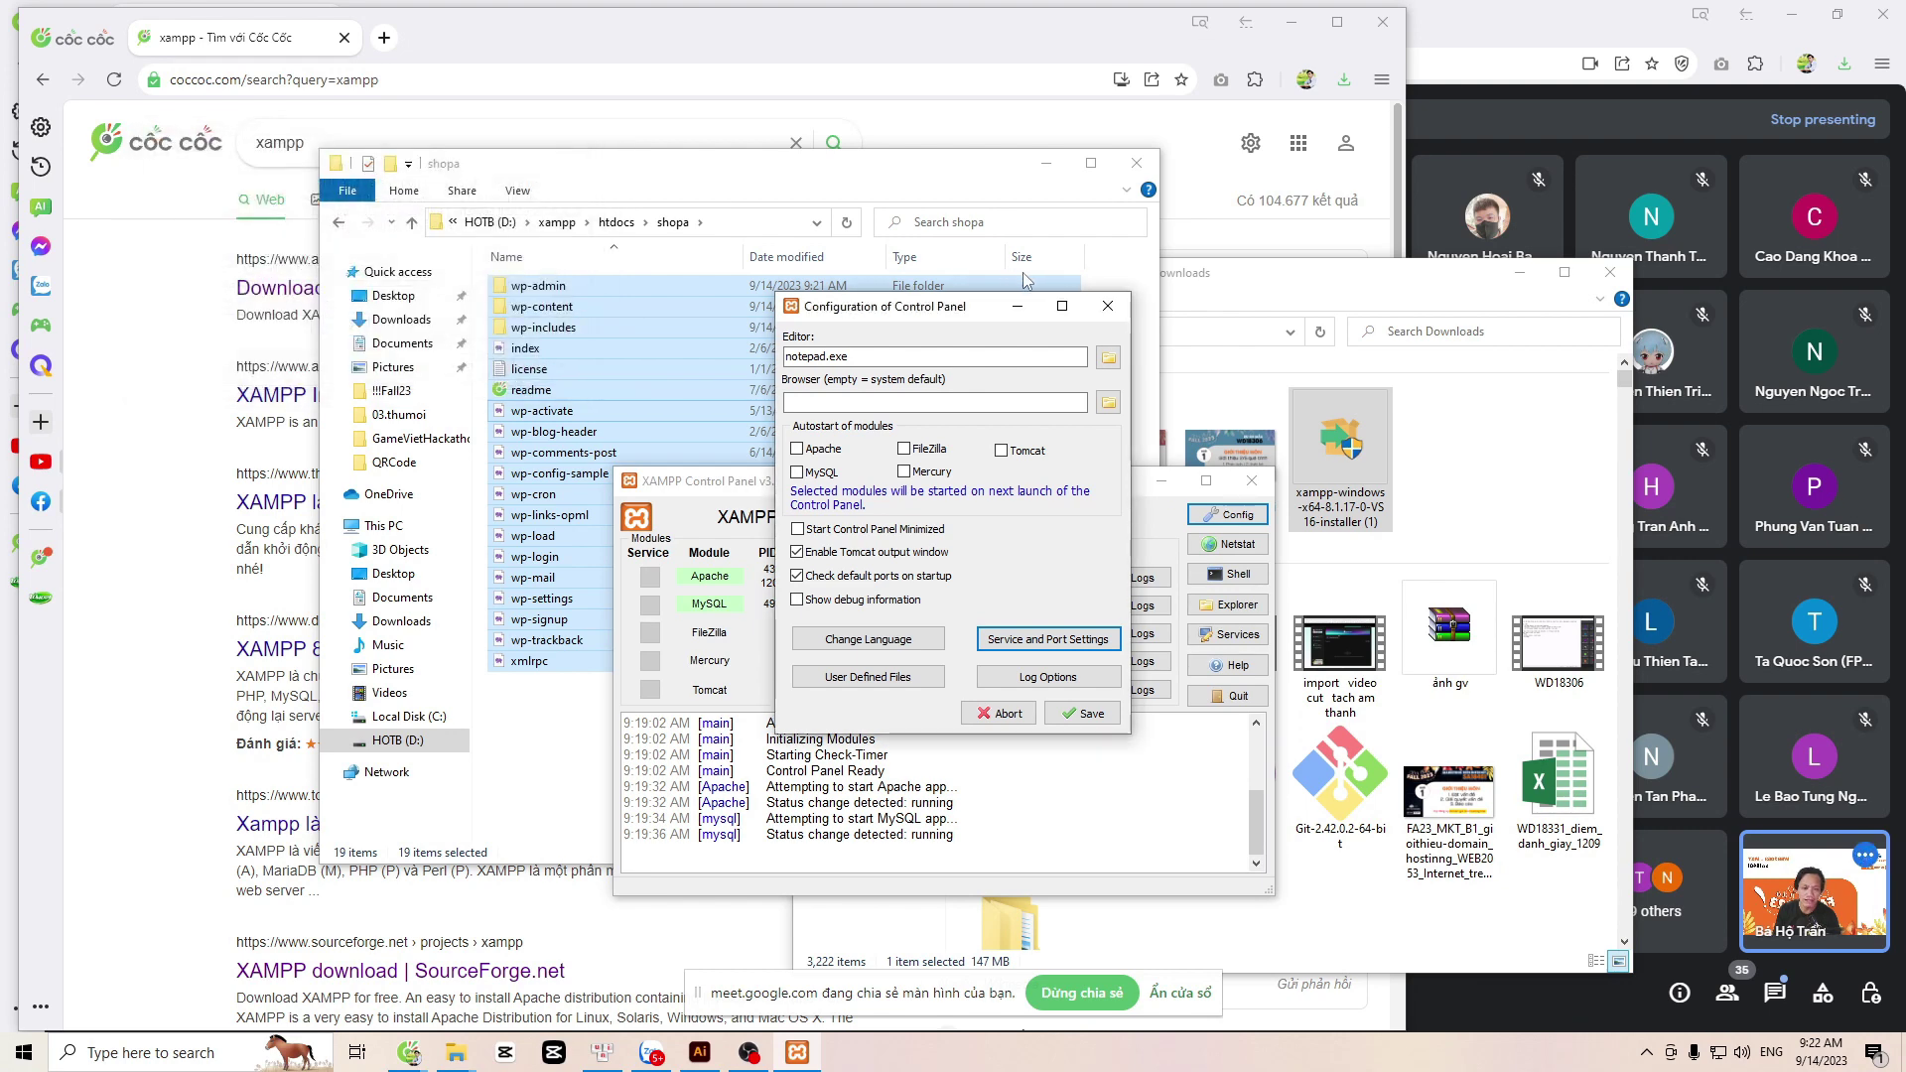
pyautogui.click(1108, 306)
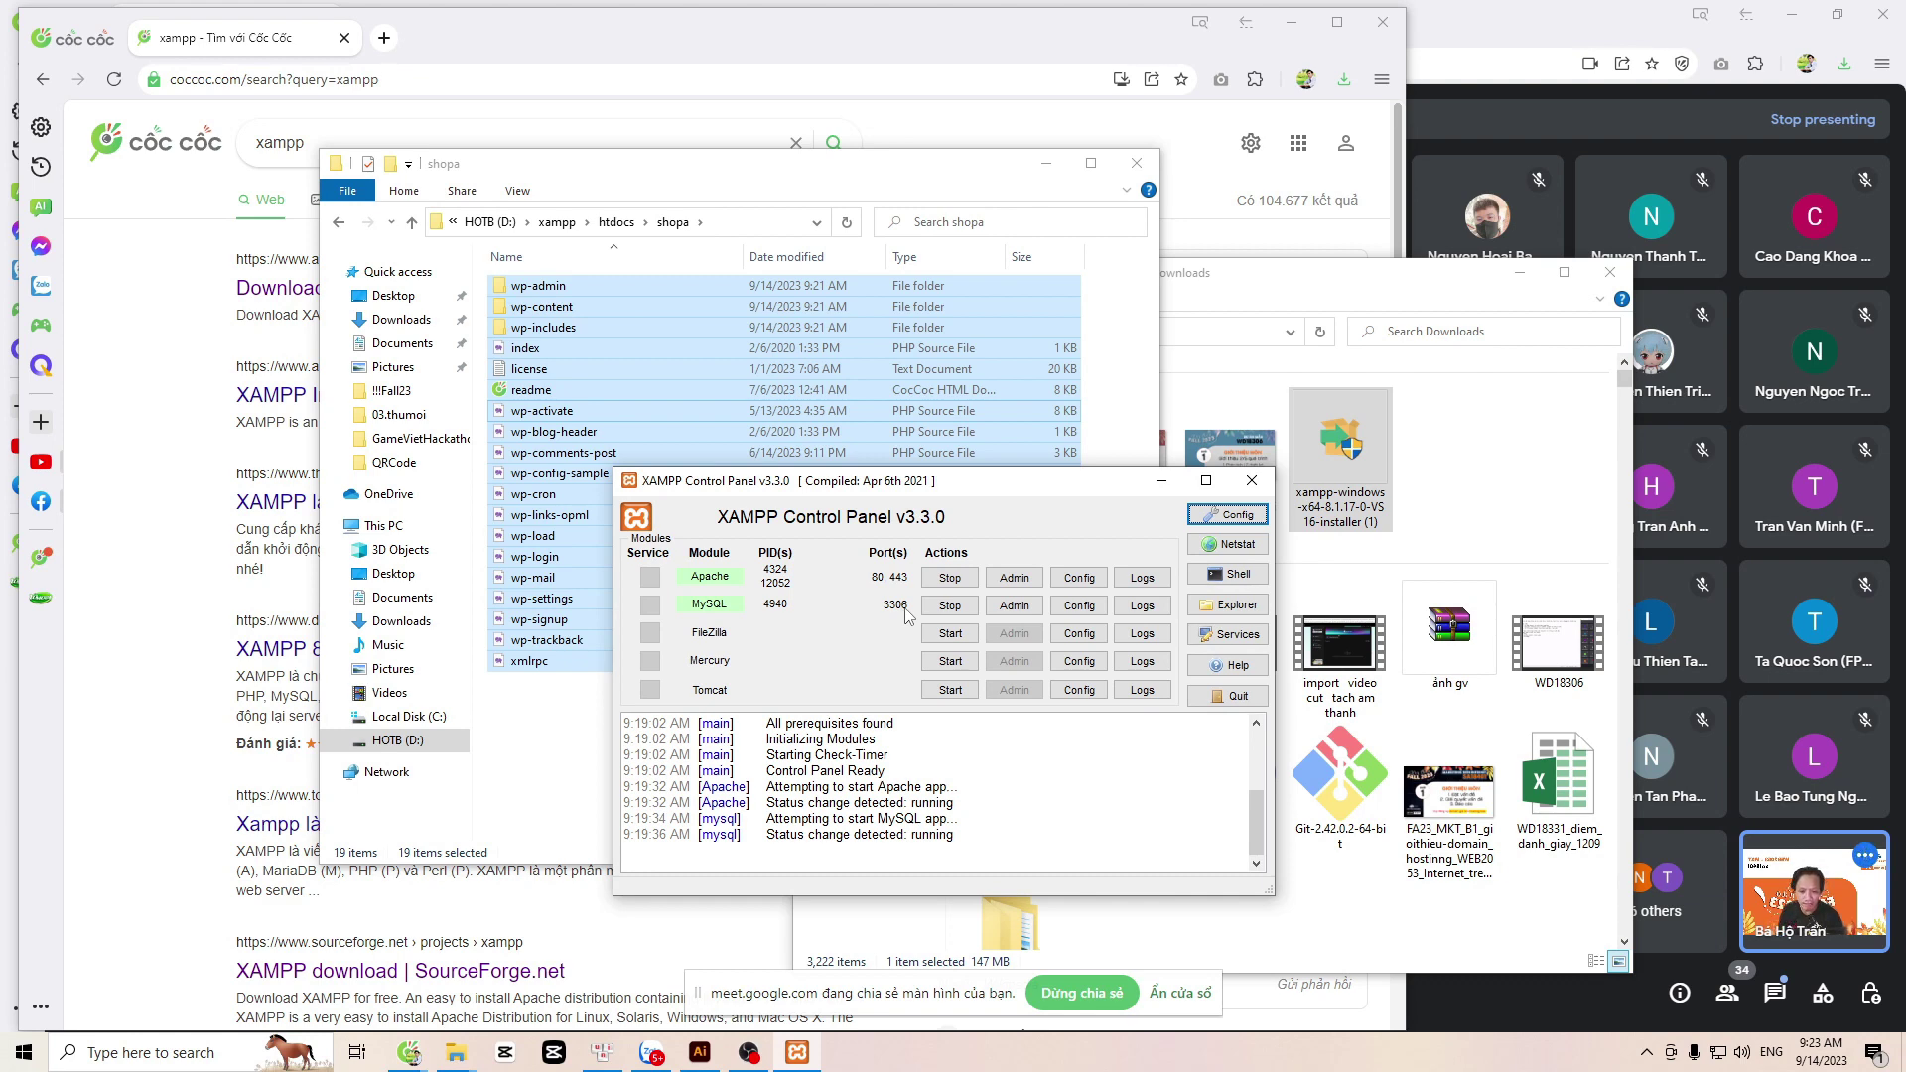
pyautogui.click(1012, 607)
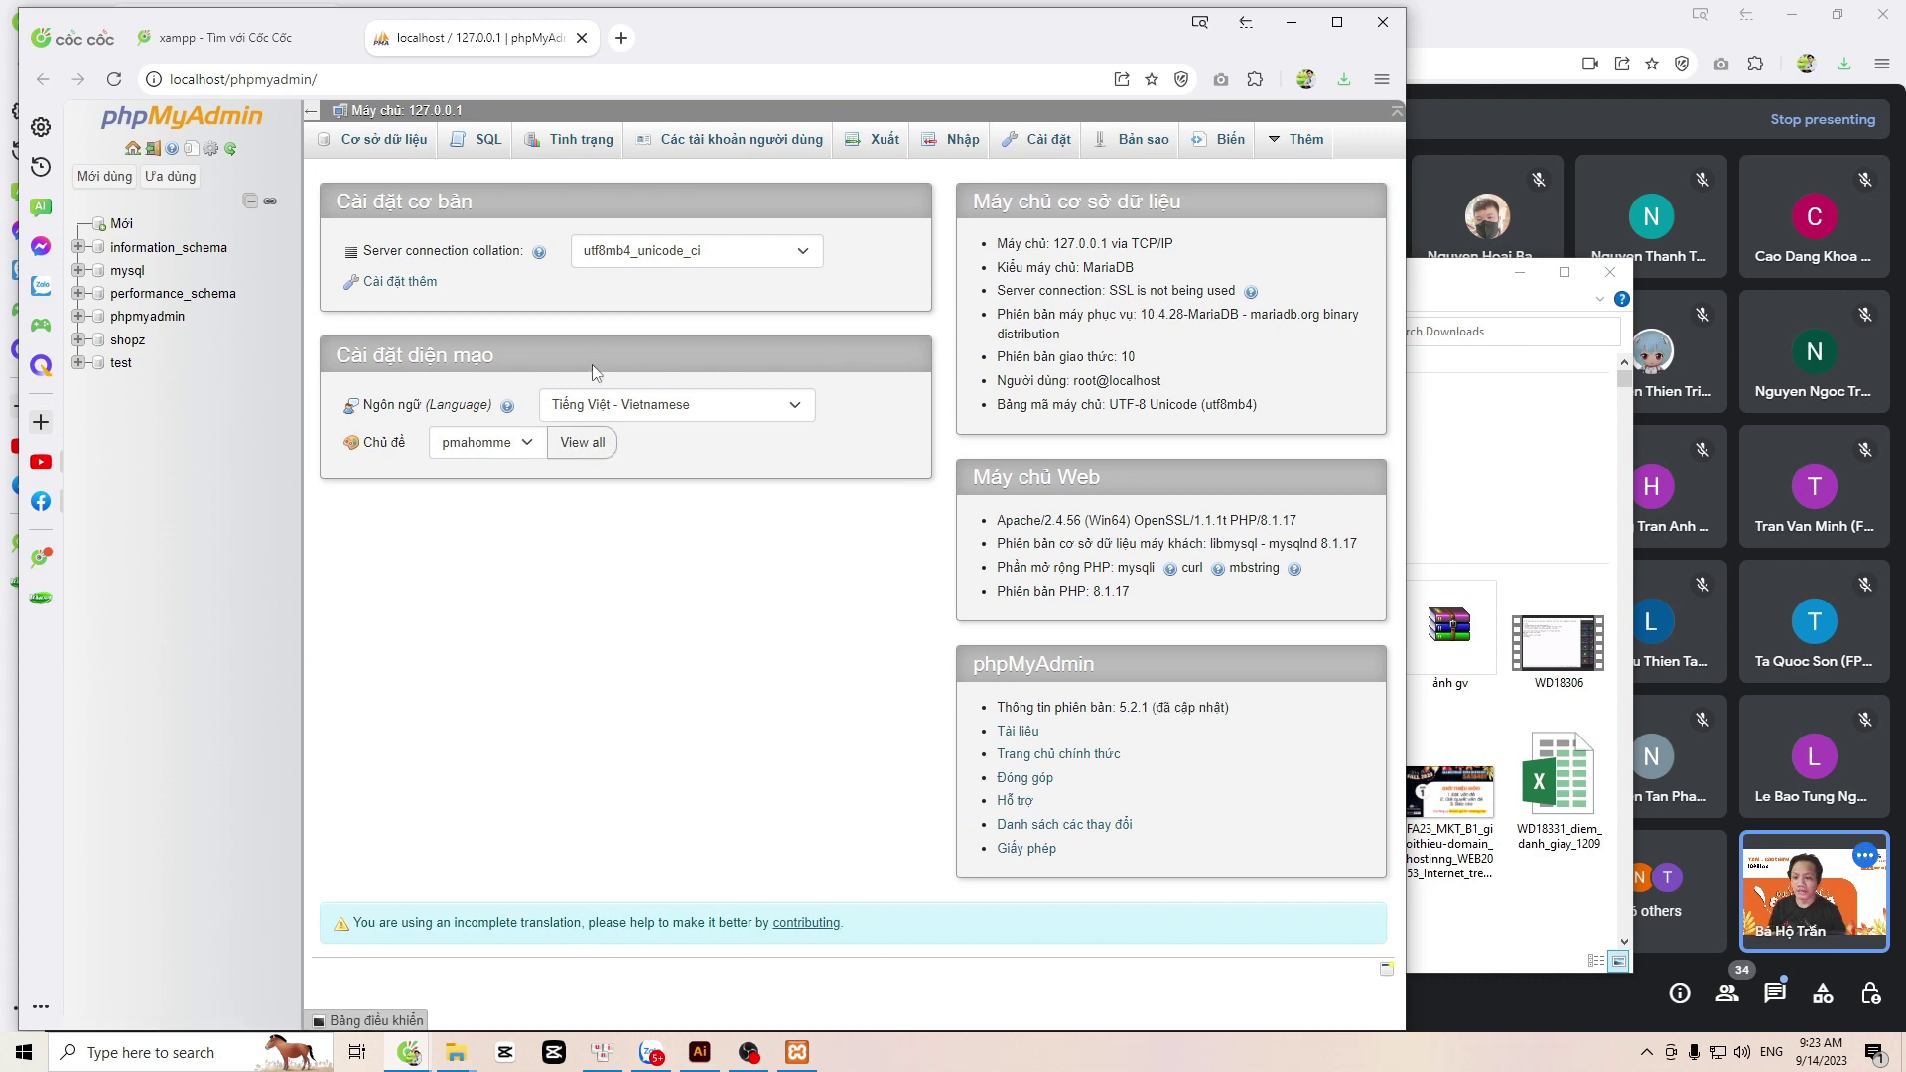
# Step: Create the database 'shopa' with utf8_unicode_ci collation in phpMyAdmin
pyautogui.click(121, 225)
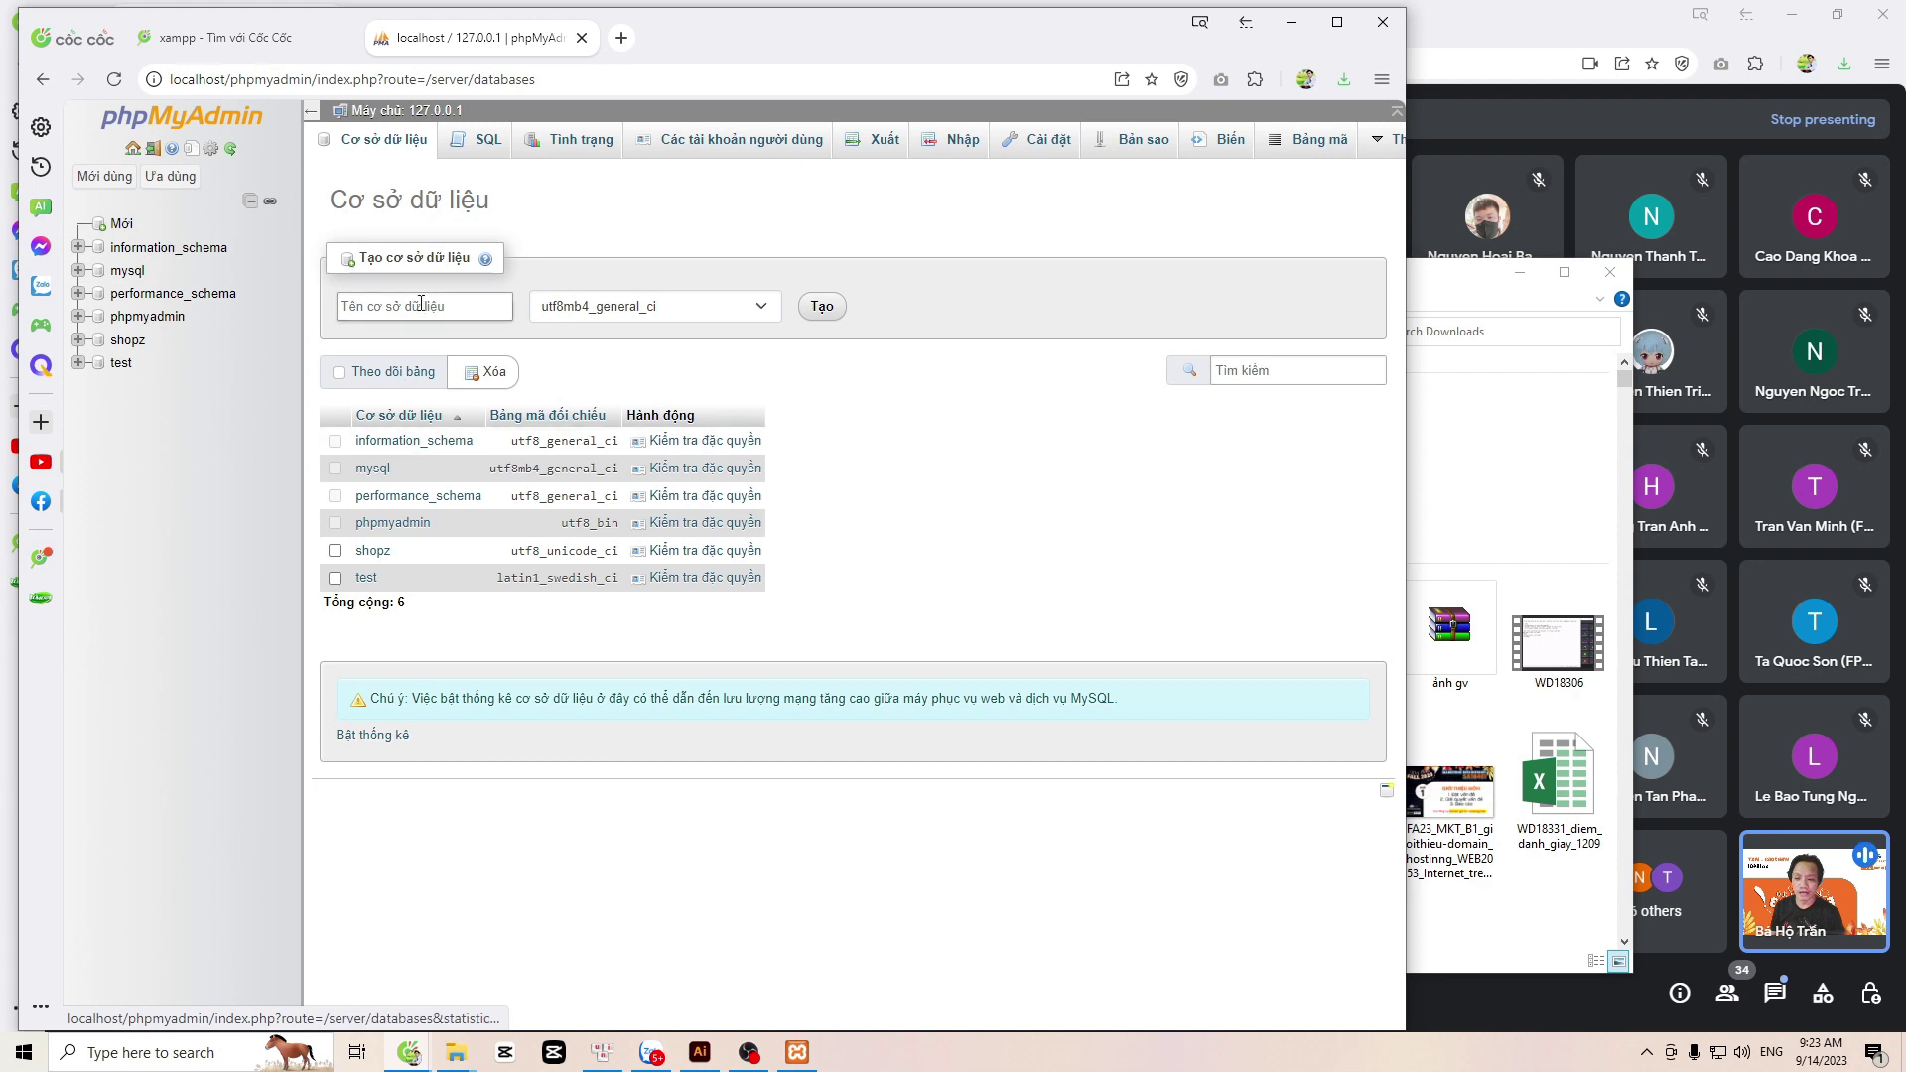
pyautogui.click(421, 306)
pyautogui.write('sh')
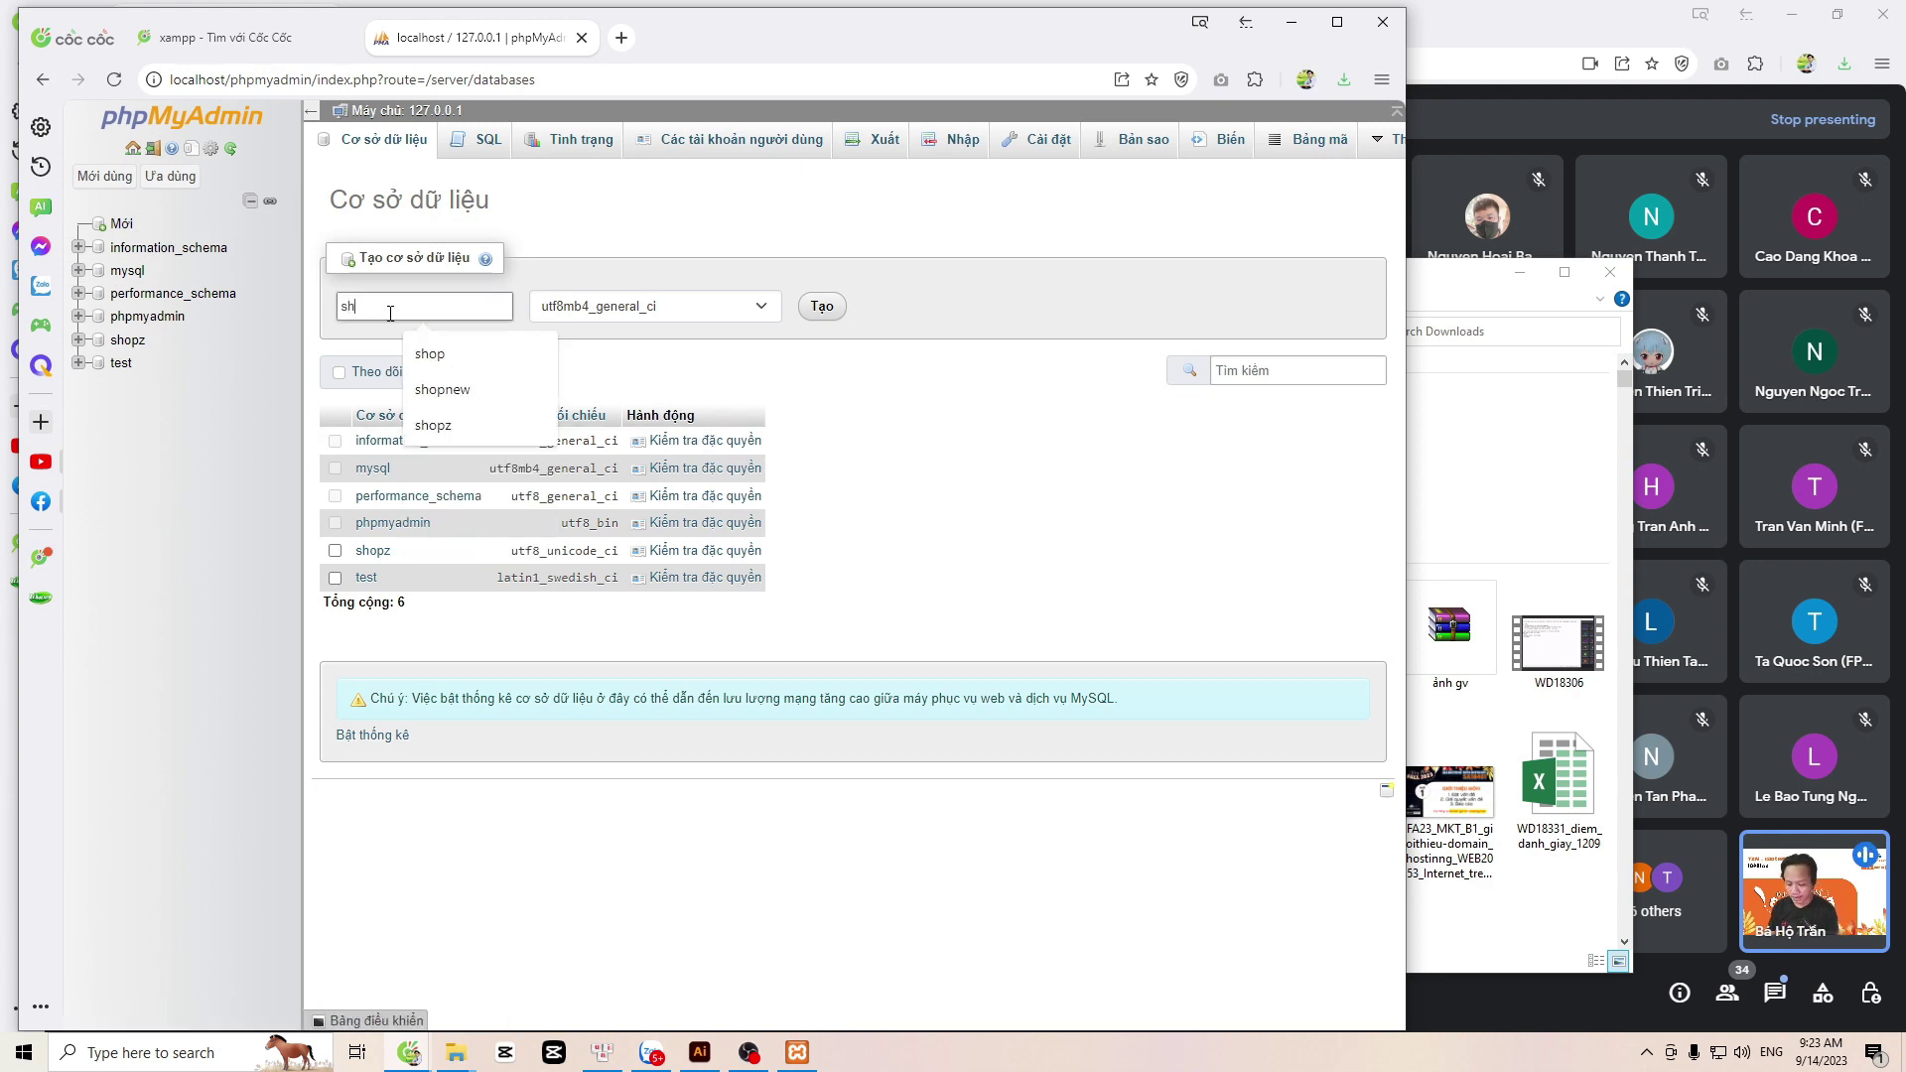
pyautogui.write('opa')
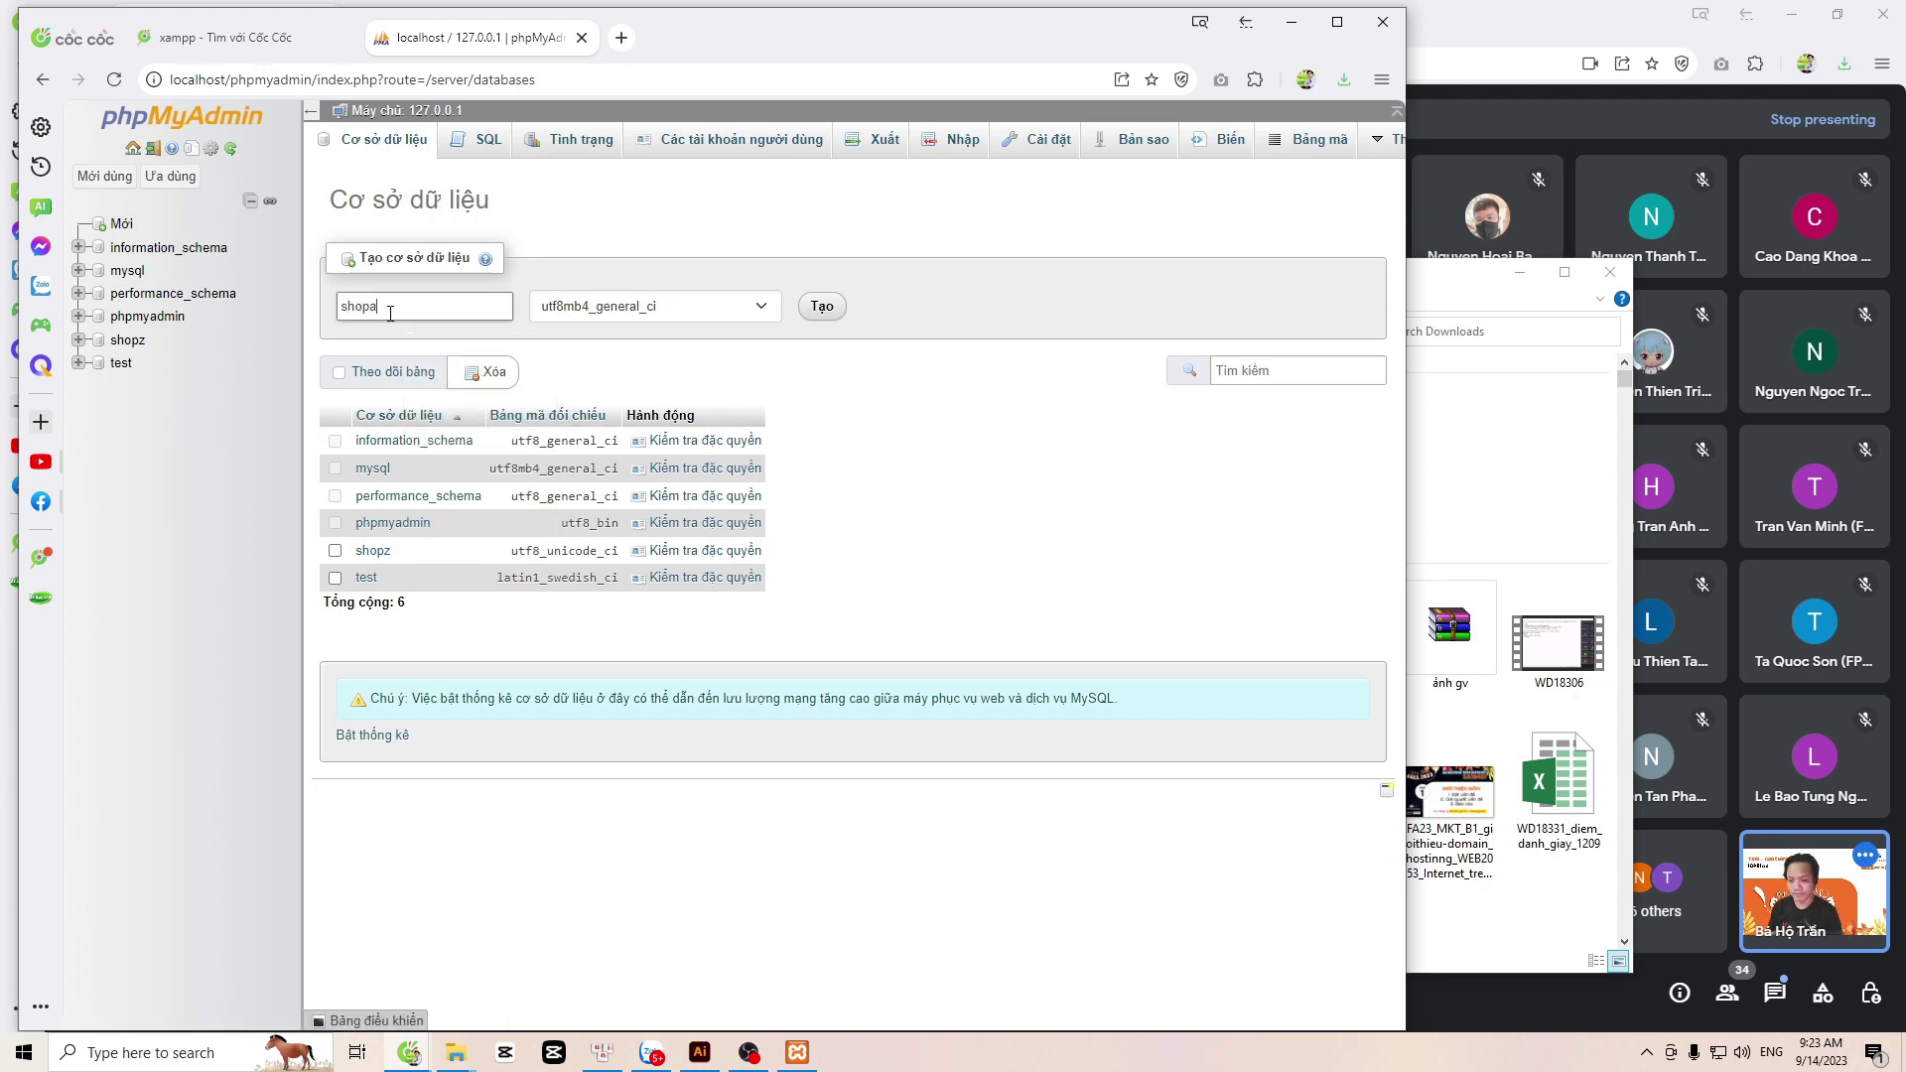
pyautogui.click(624, 308)
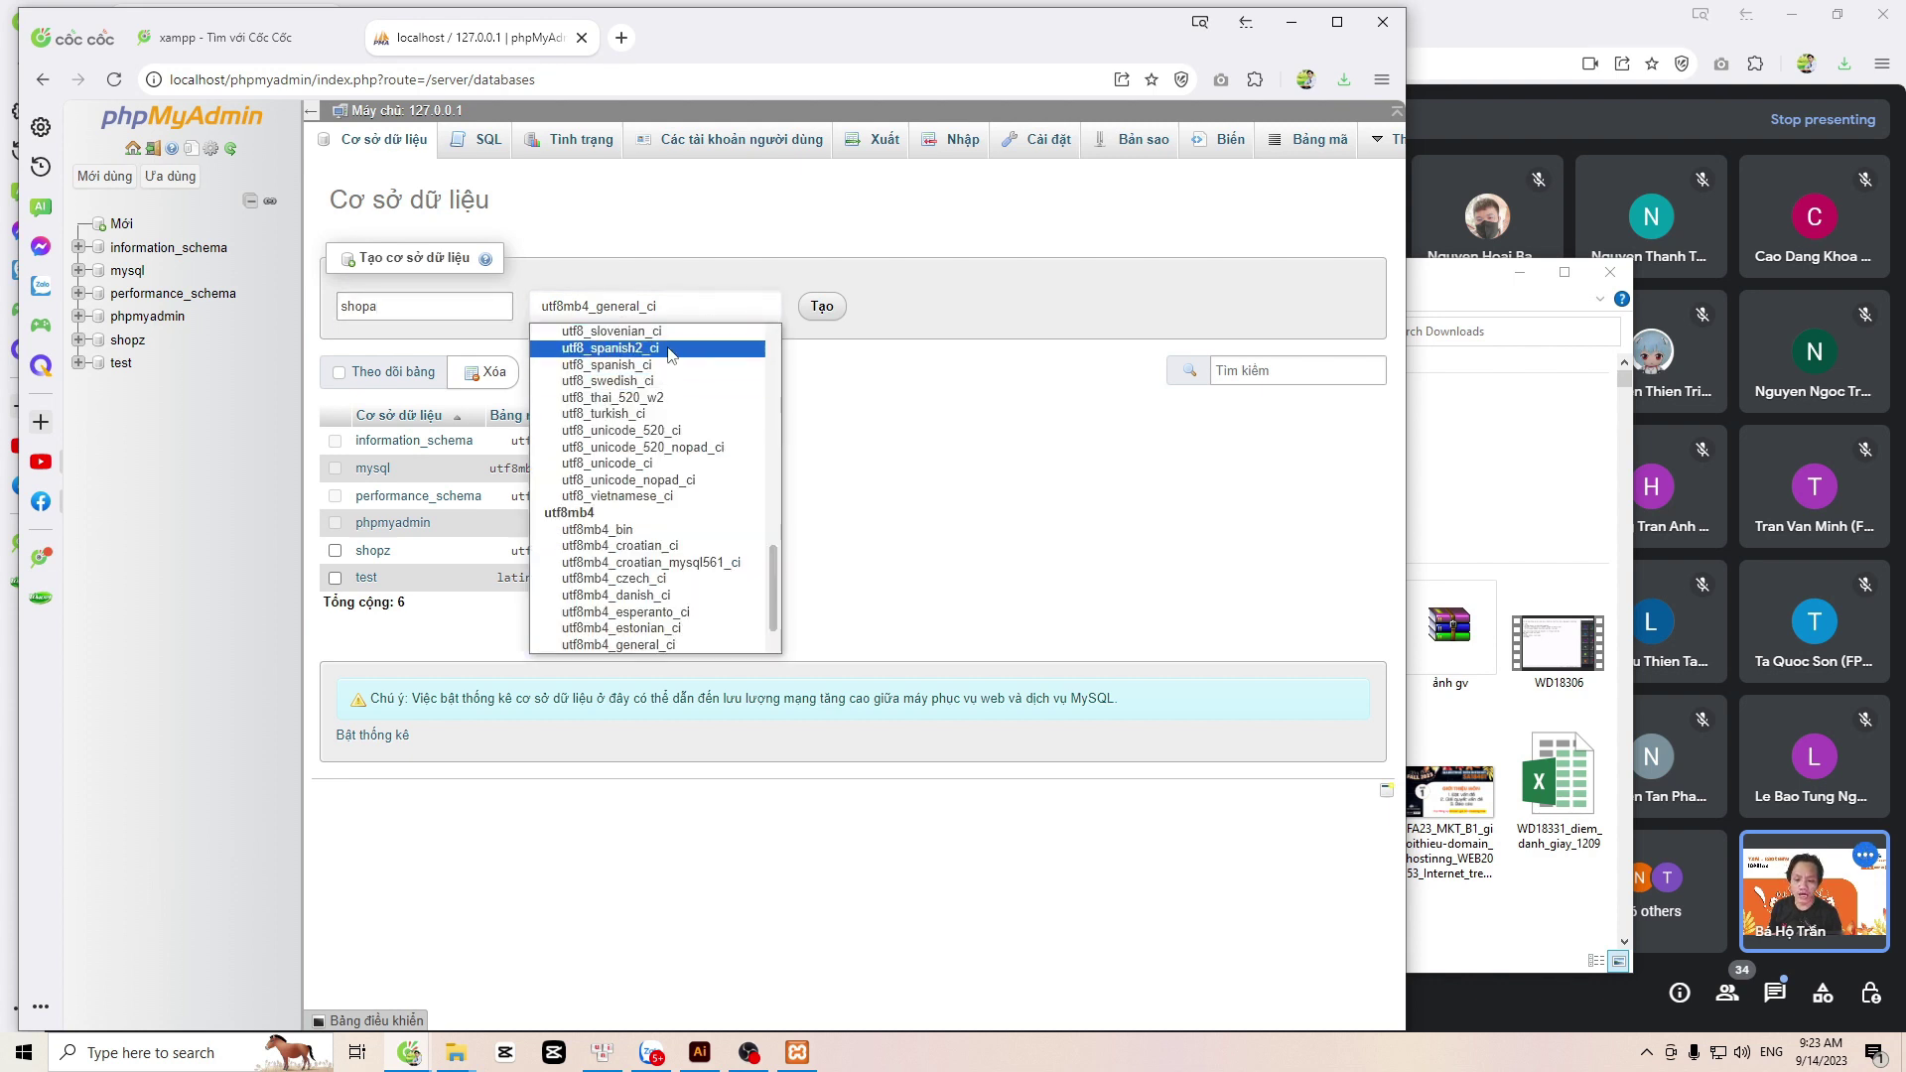
pyautogui.click(608, 463)
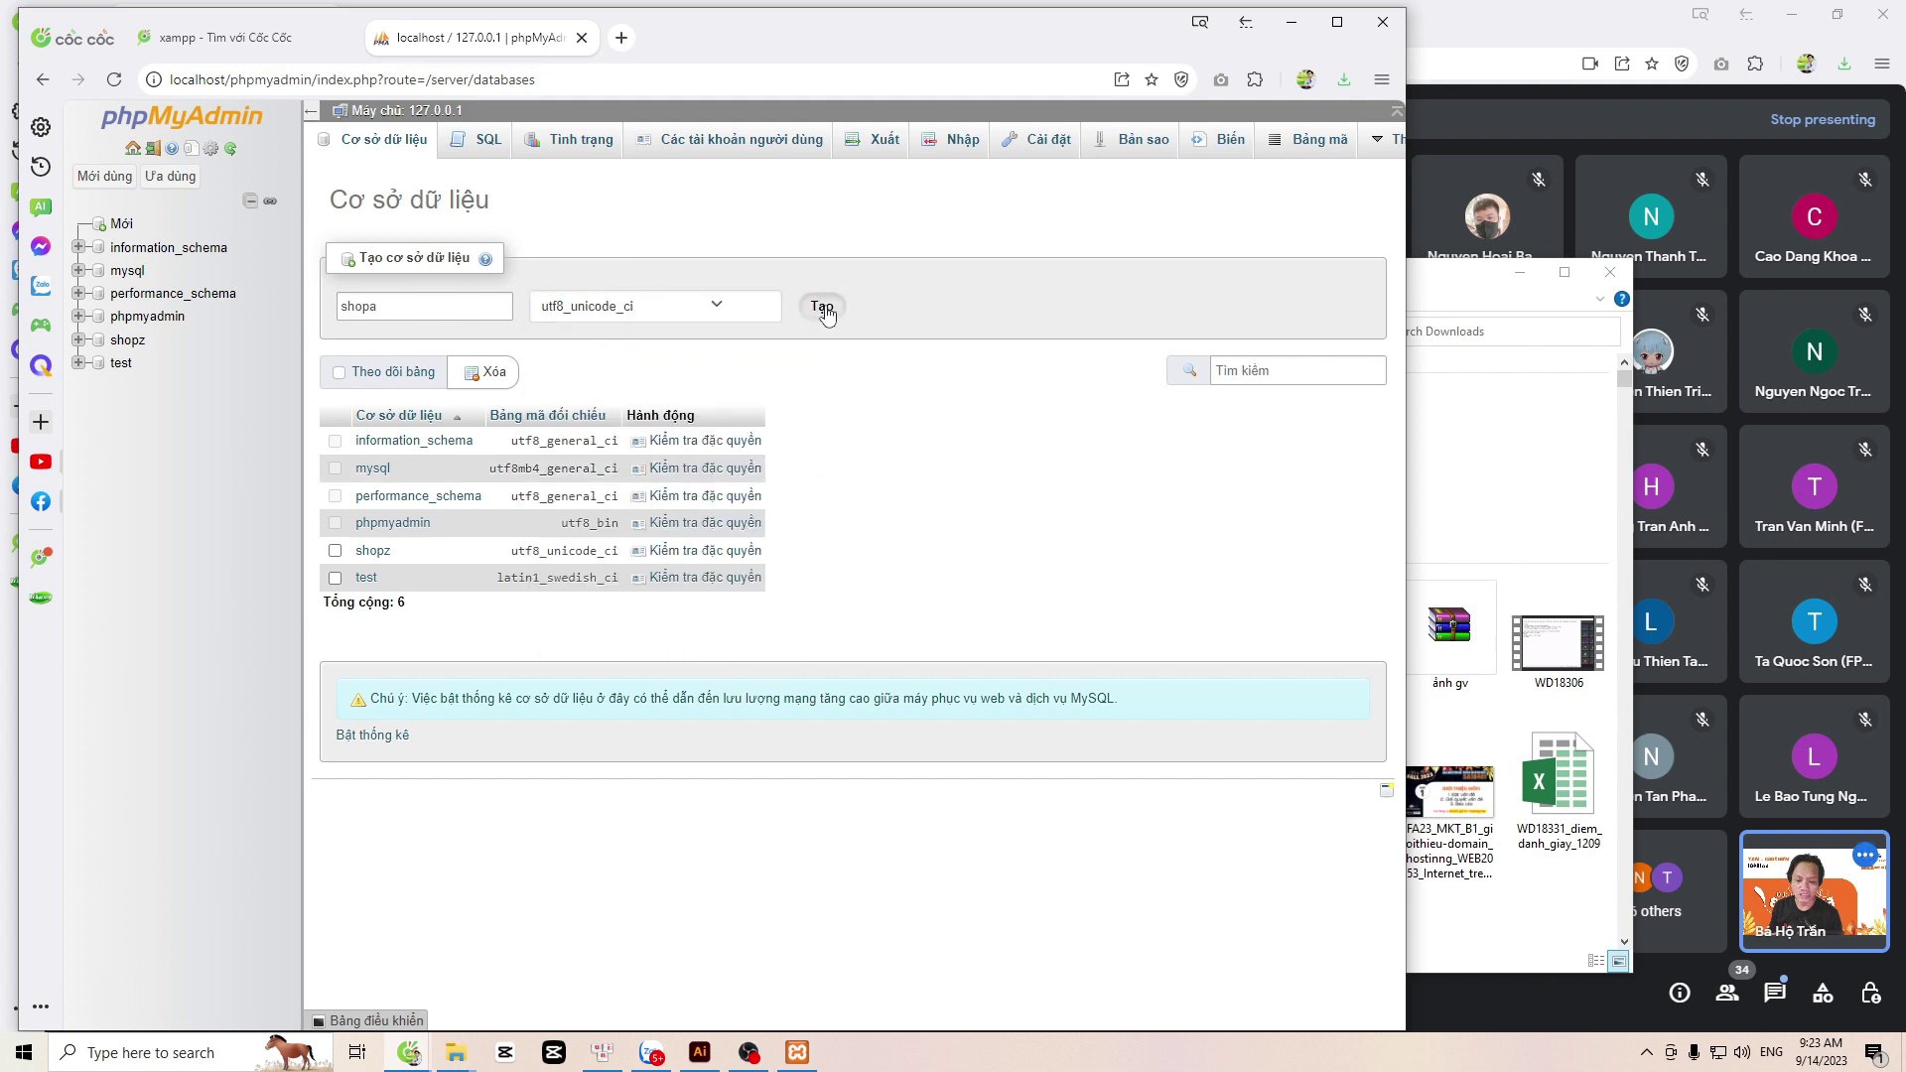
pyautogui.click(820, 307)
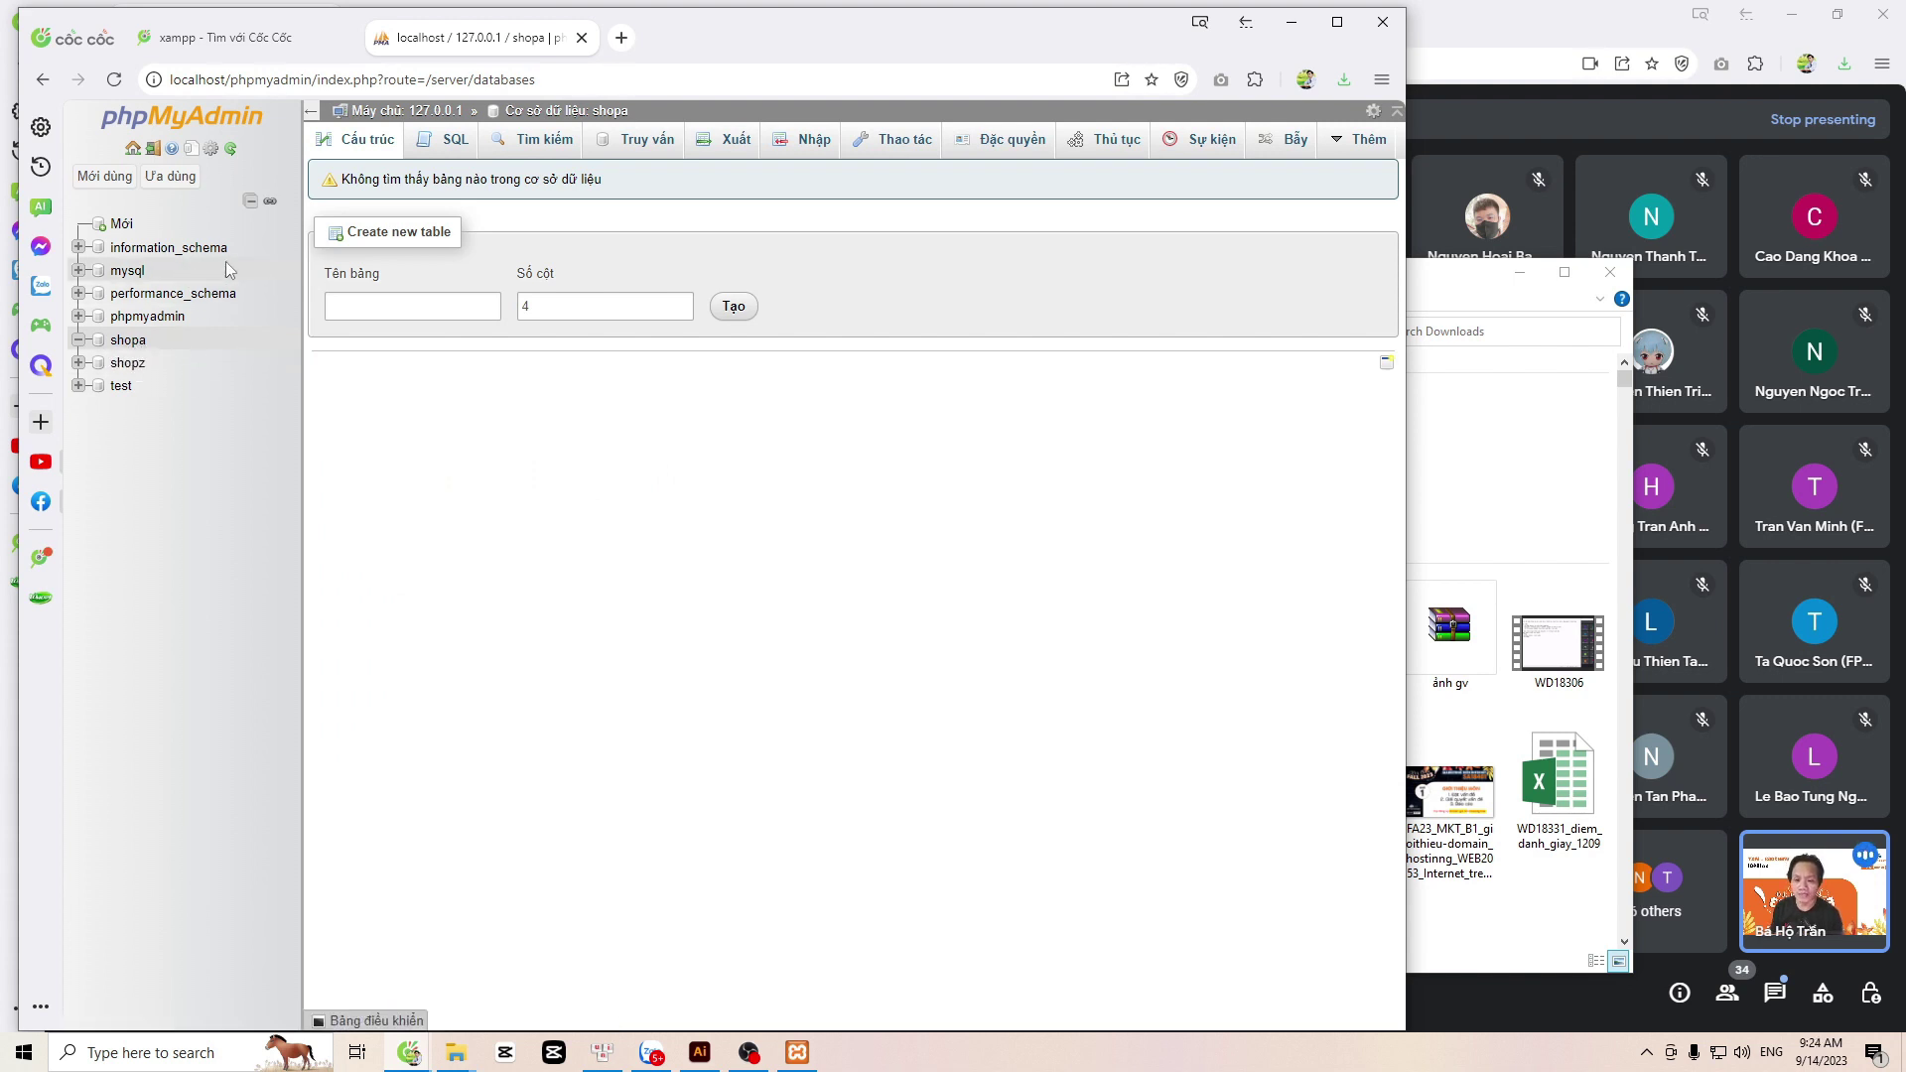
pyautogui.hotkey('alt', 'Tab')
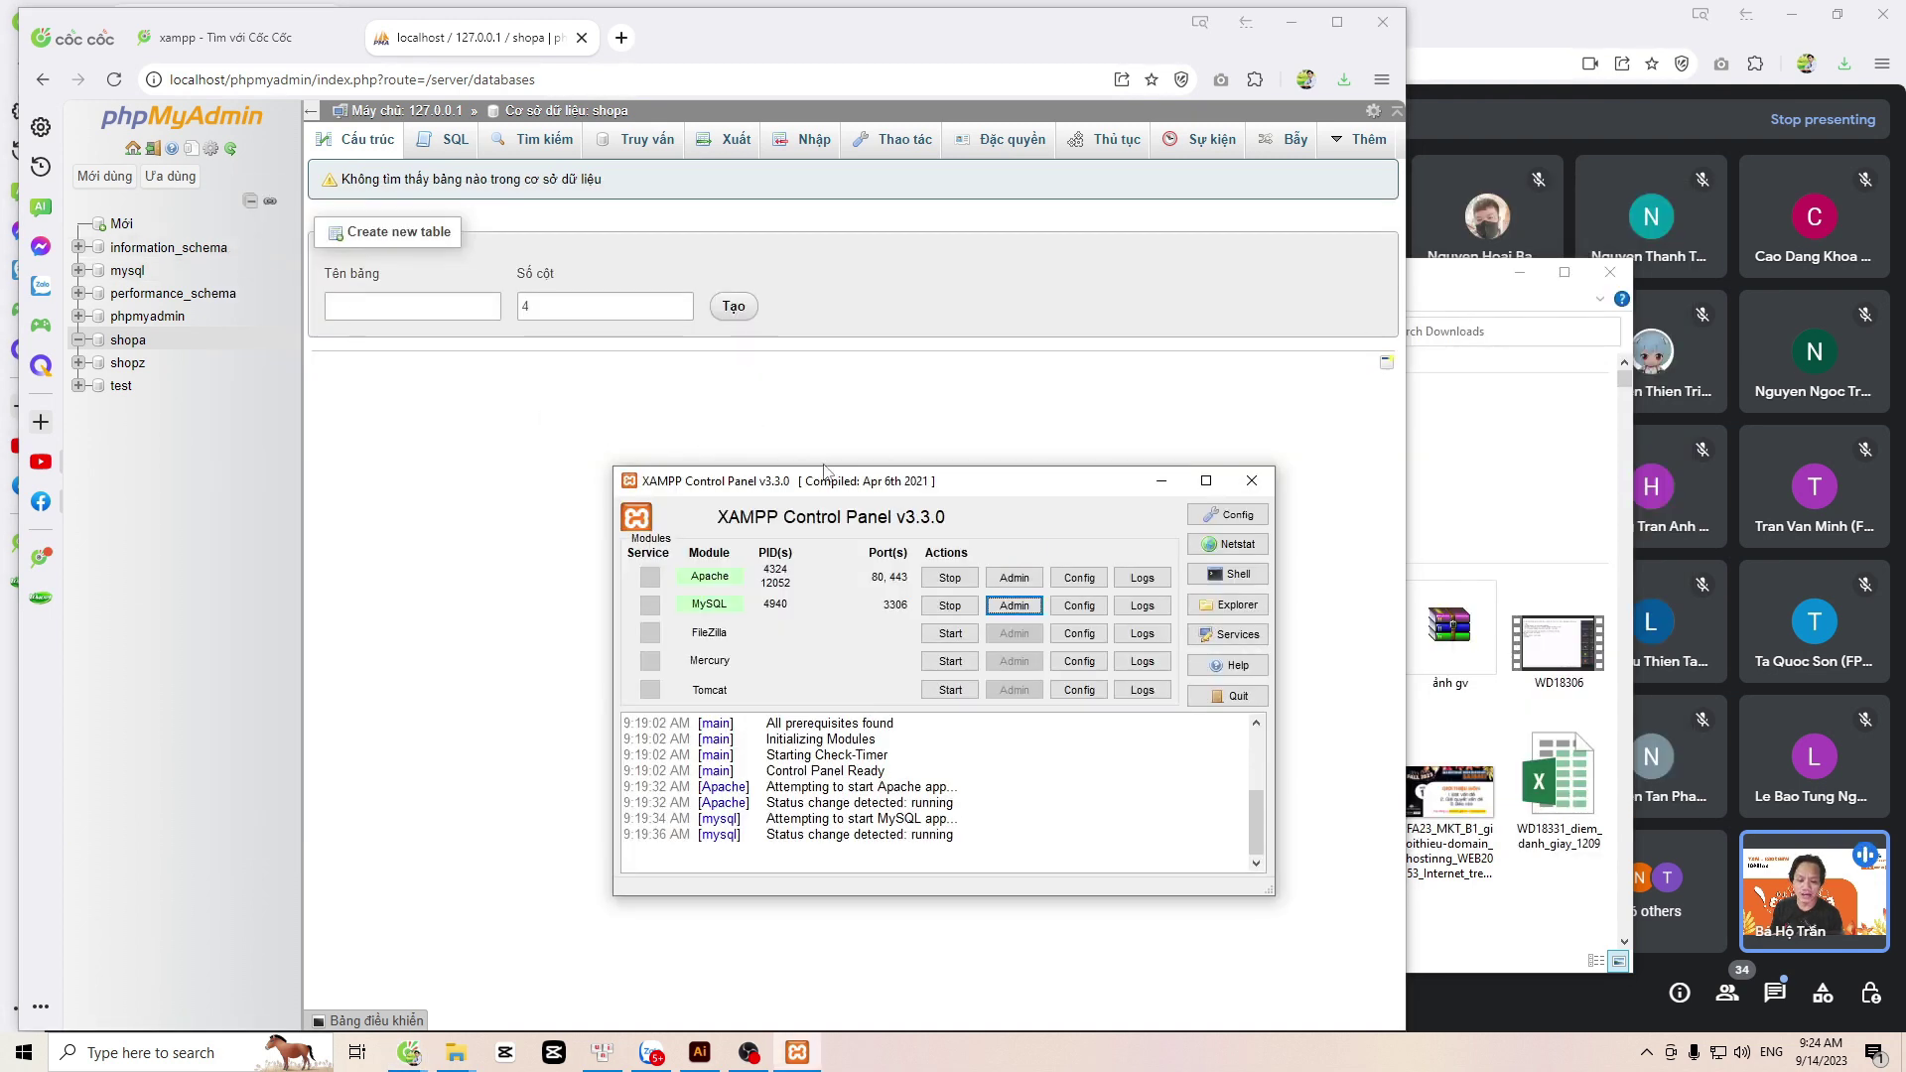
pyautogui.moveTo(816, 484); pyautogui.dragTo(718, 375)
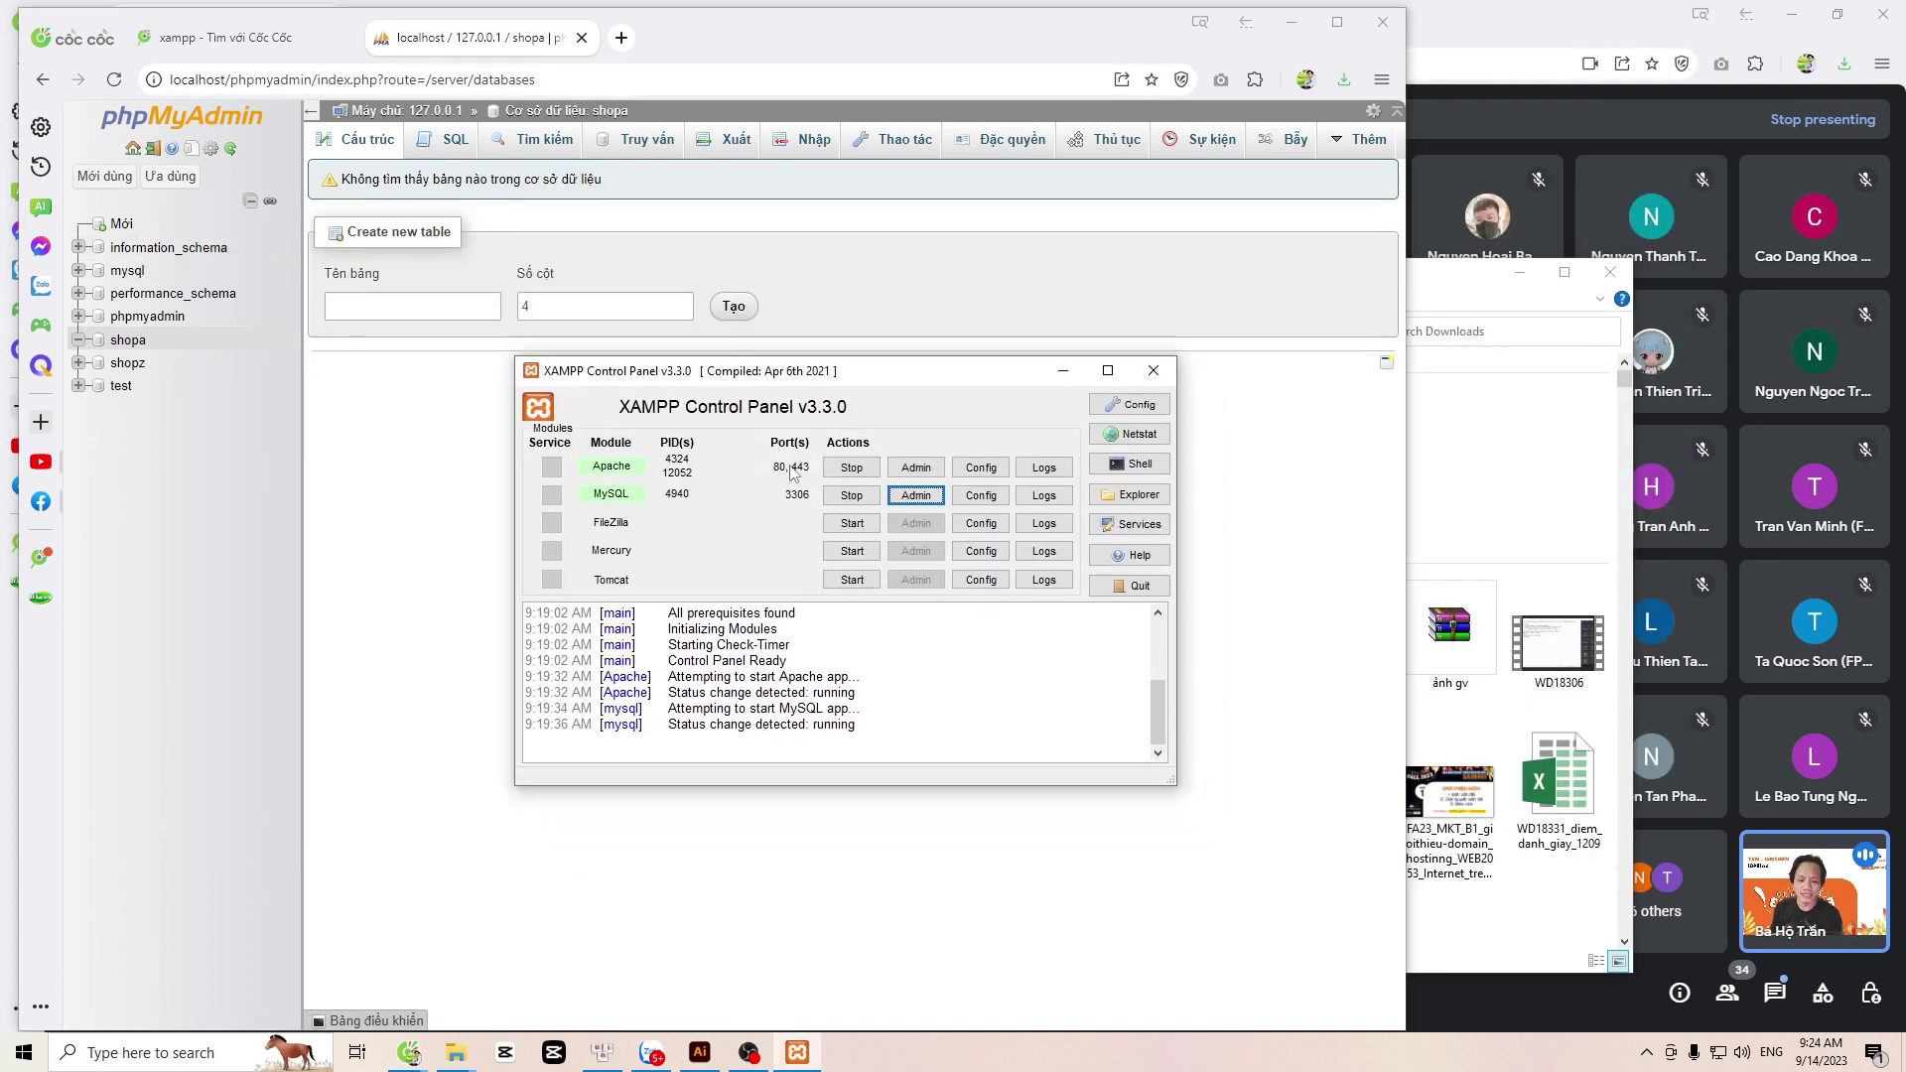
pyautogui.click(913, 468)
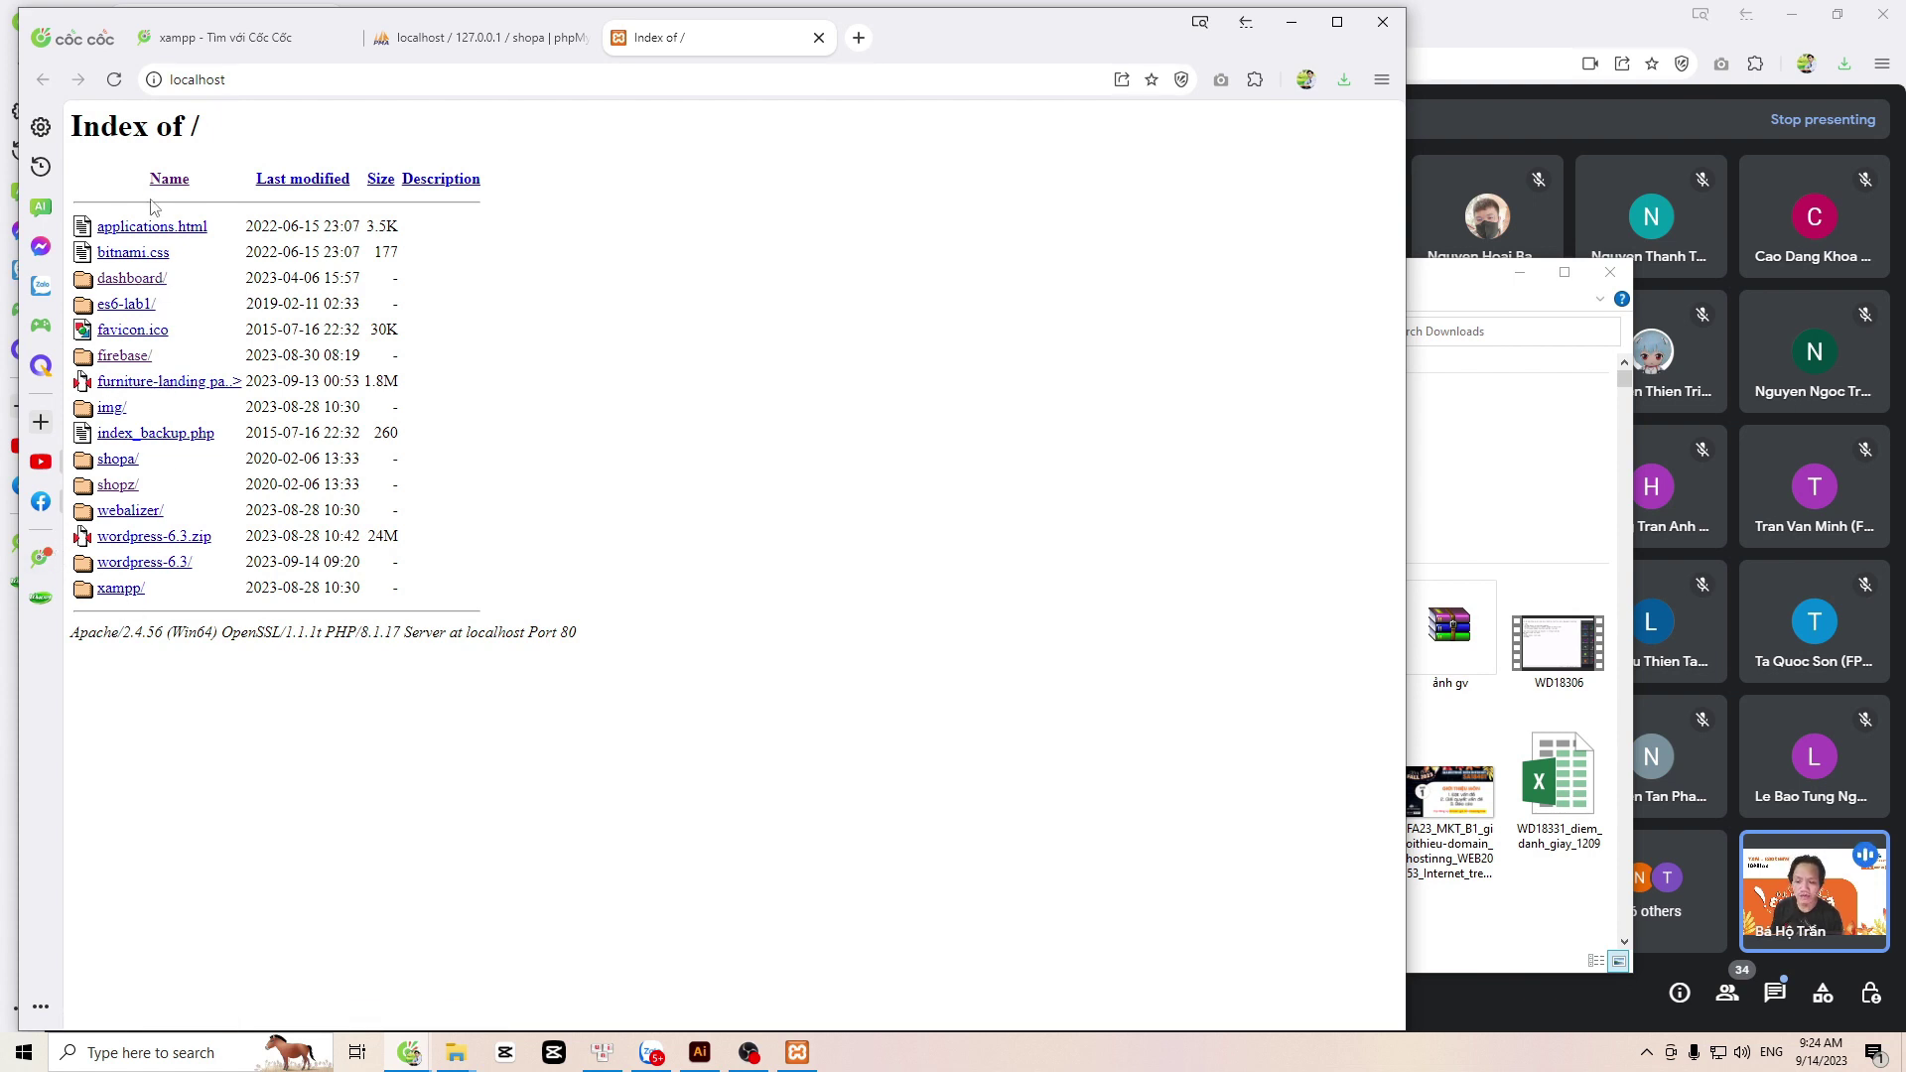
pyautogui.hotkey('alt', 'Tab')
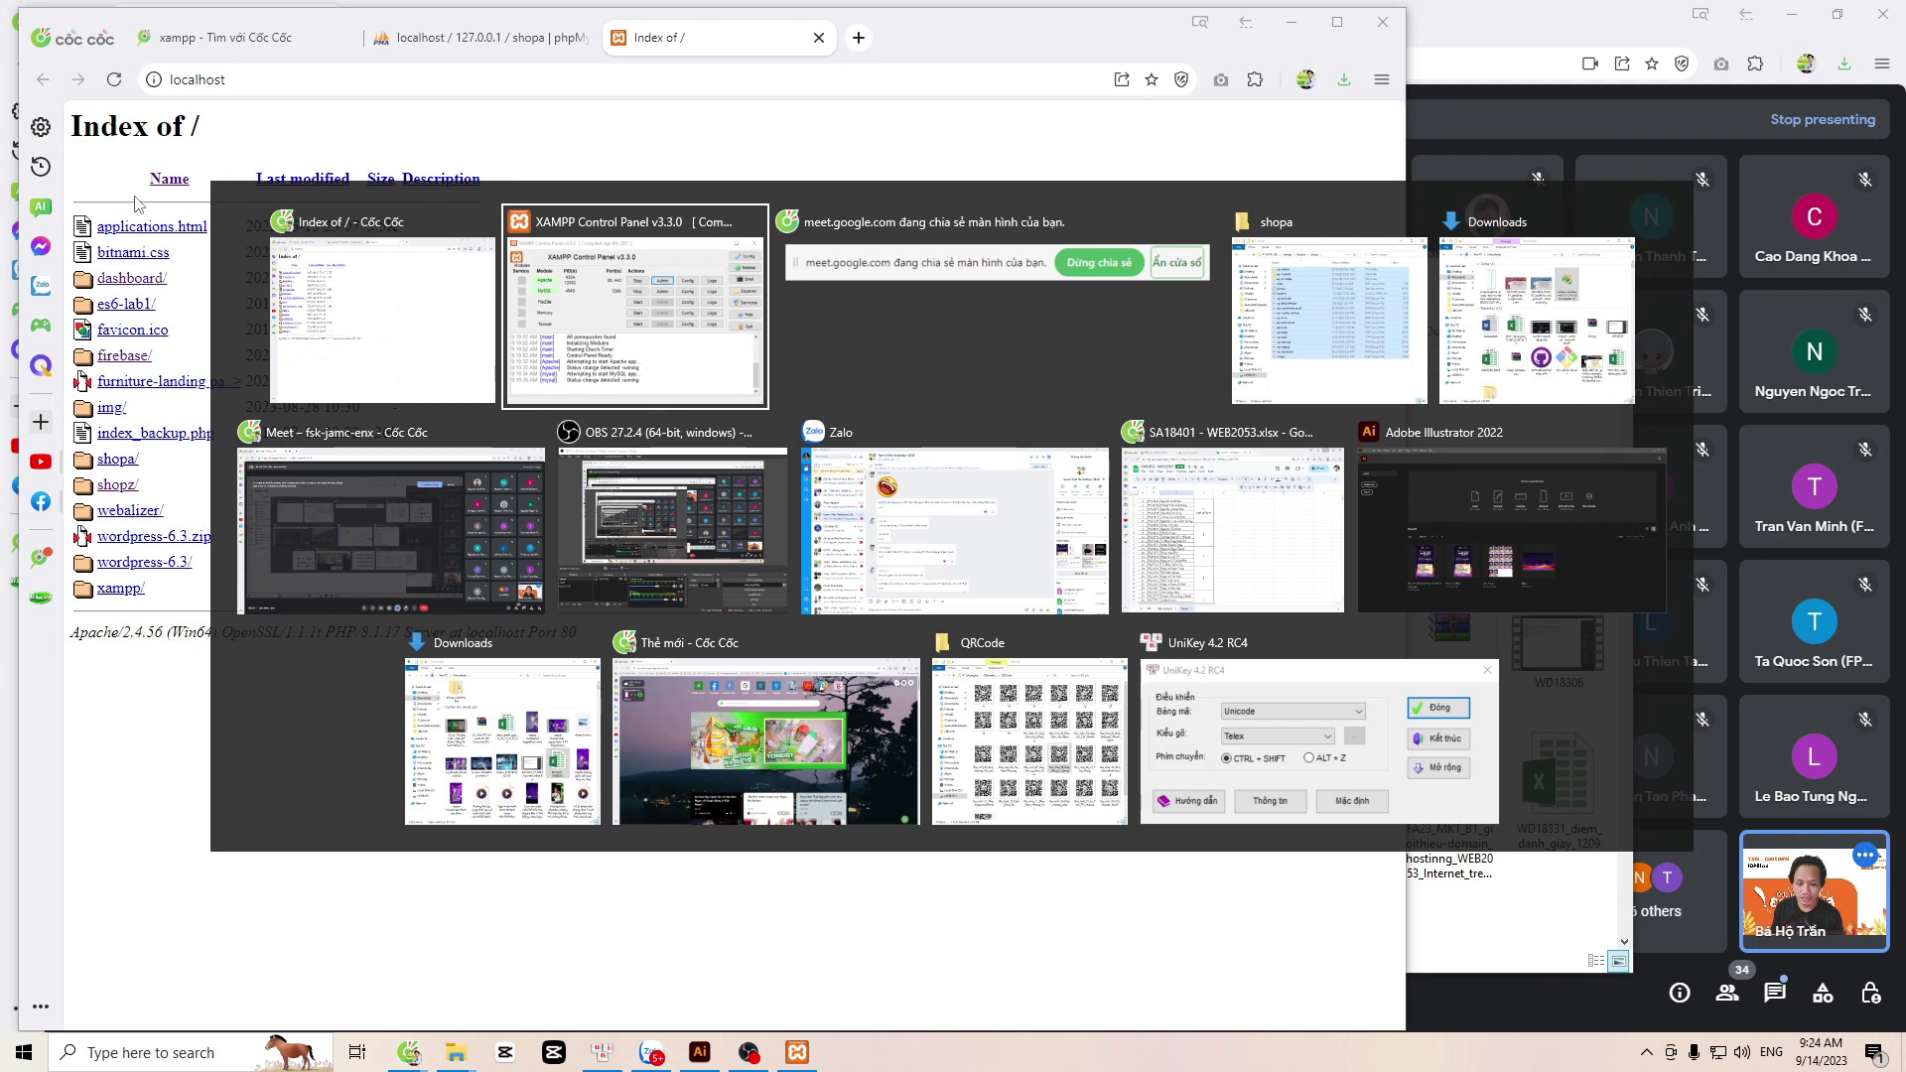
pyautogui.hotkey('alt', 'Tab')
pyautogui.hotkey('alt', 'Tab')
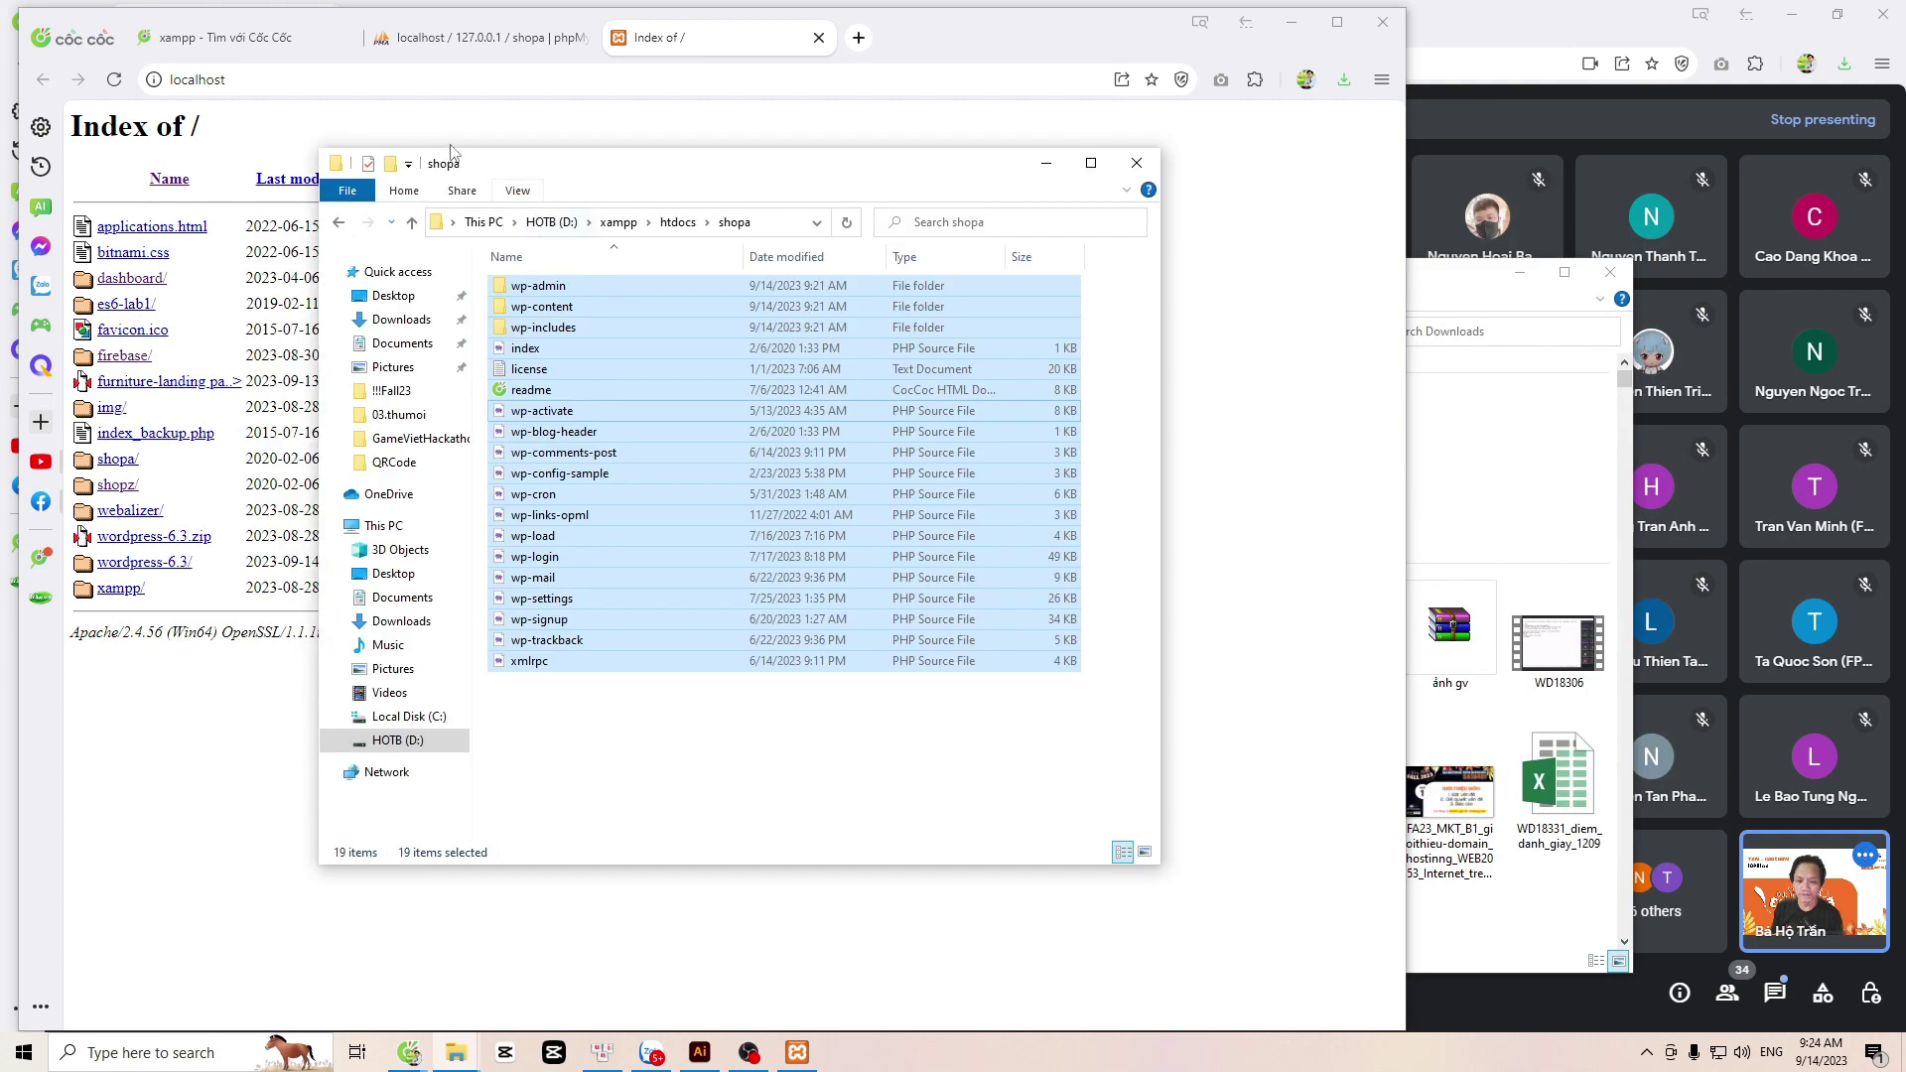
pyautogui.click(678, 222)
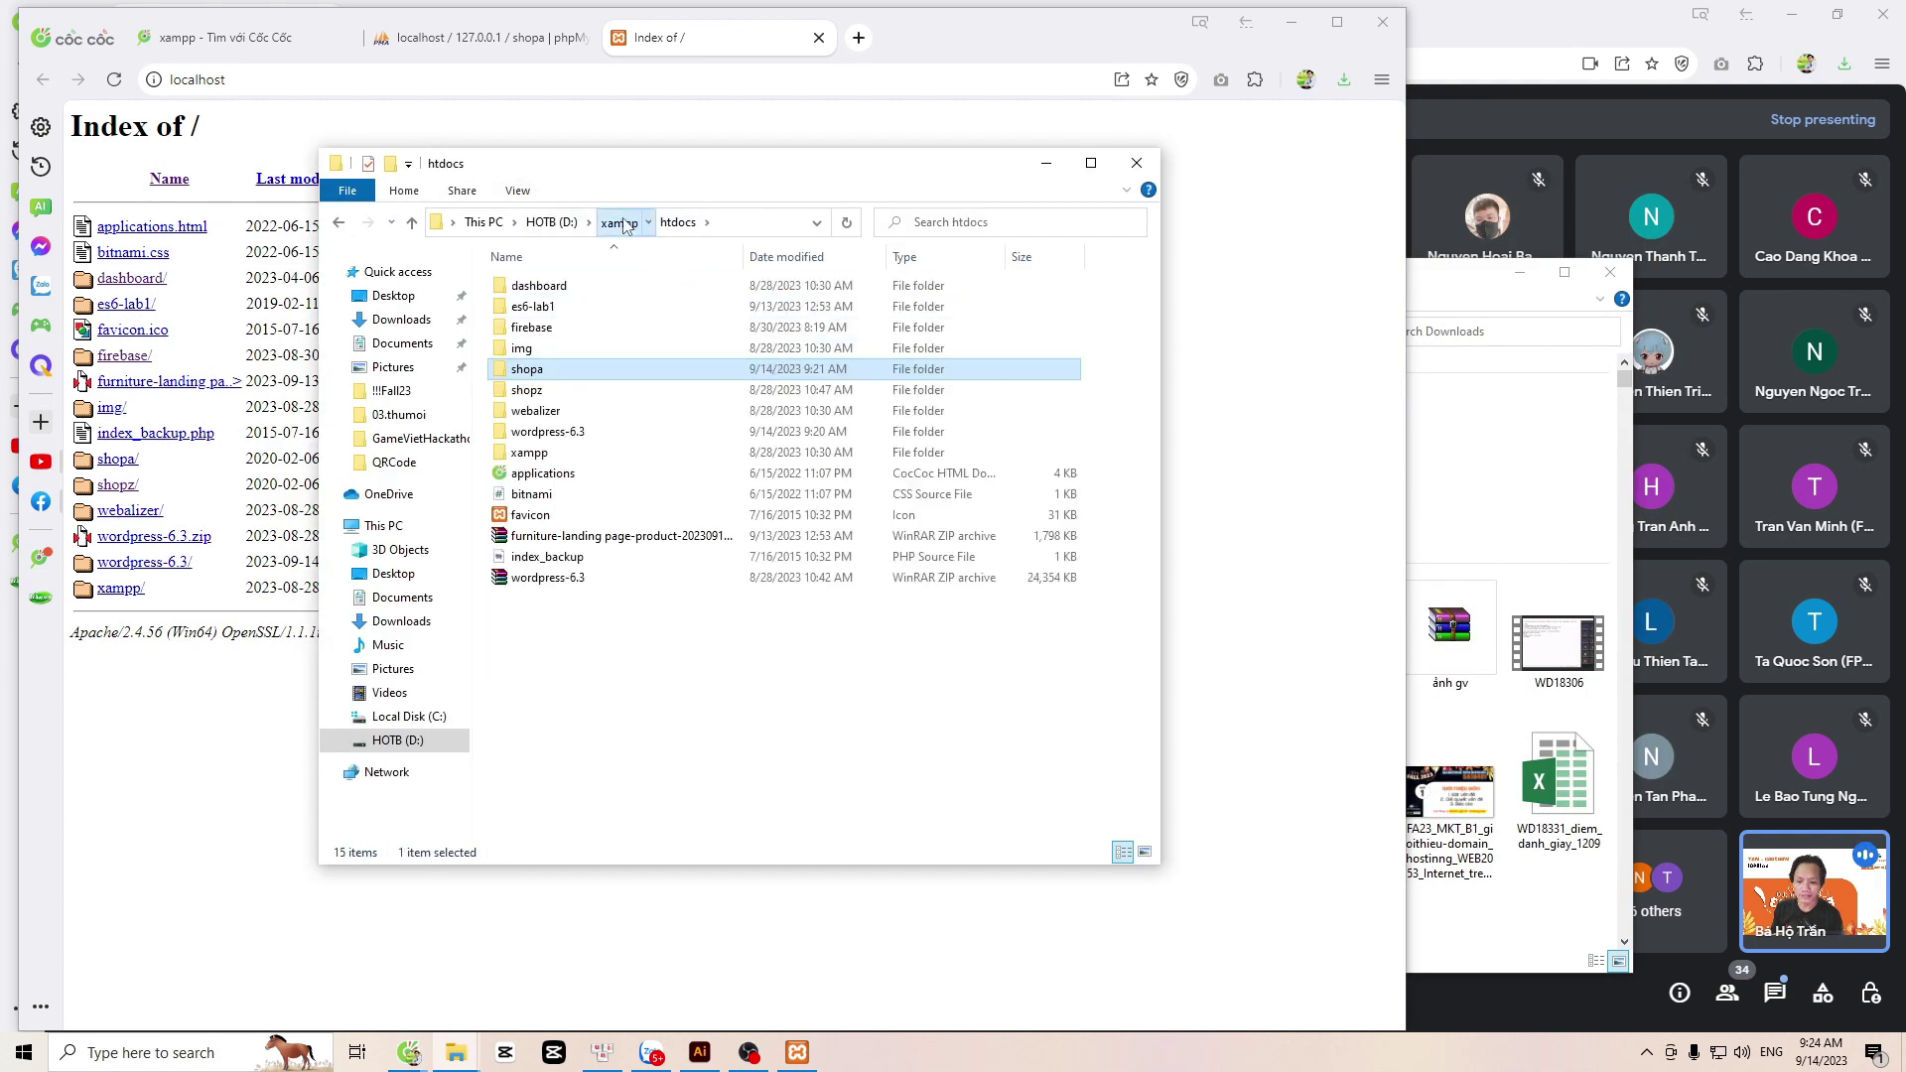
pyautogui.click(622, 222)
pyautogui.doubleClick(541, 387)
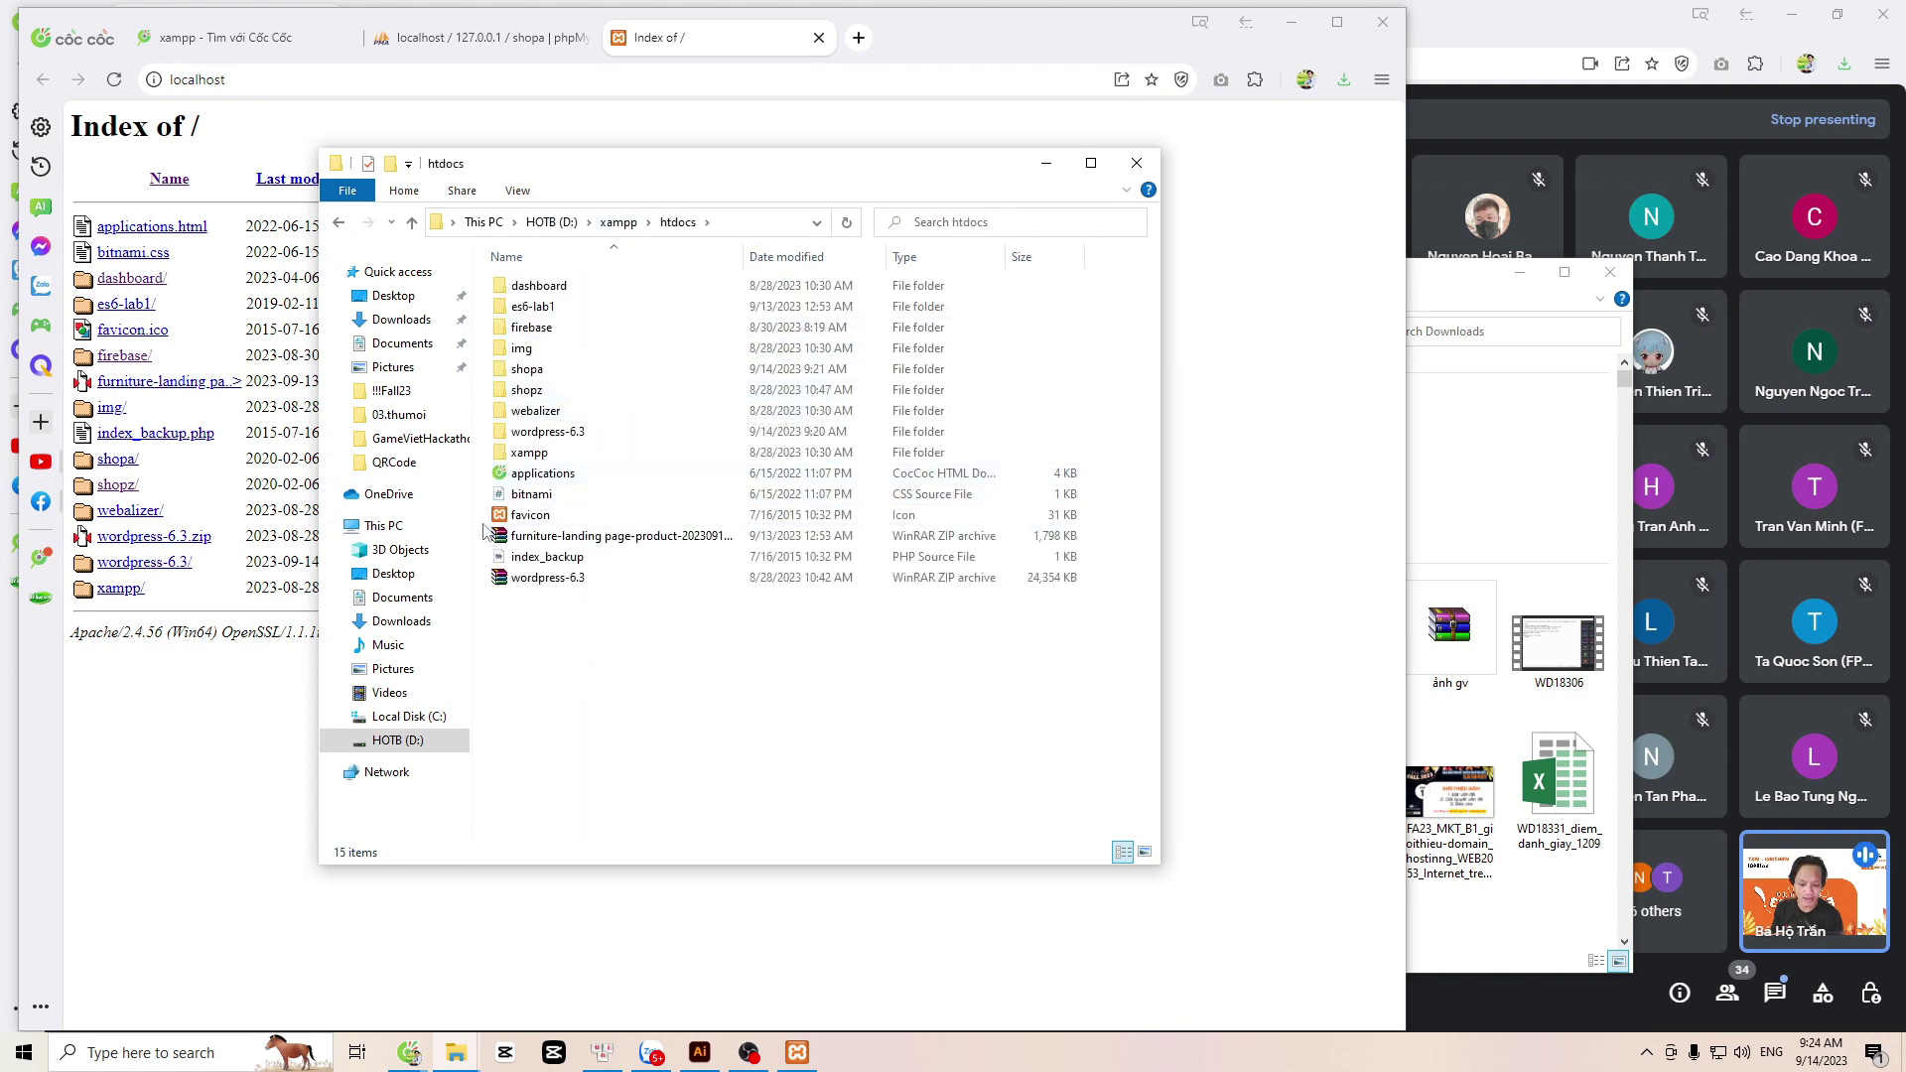
pyautogui.click(536, 558)
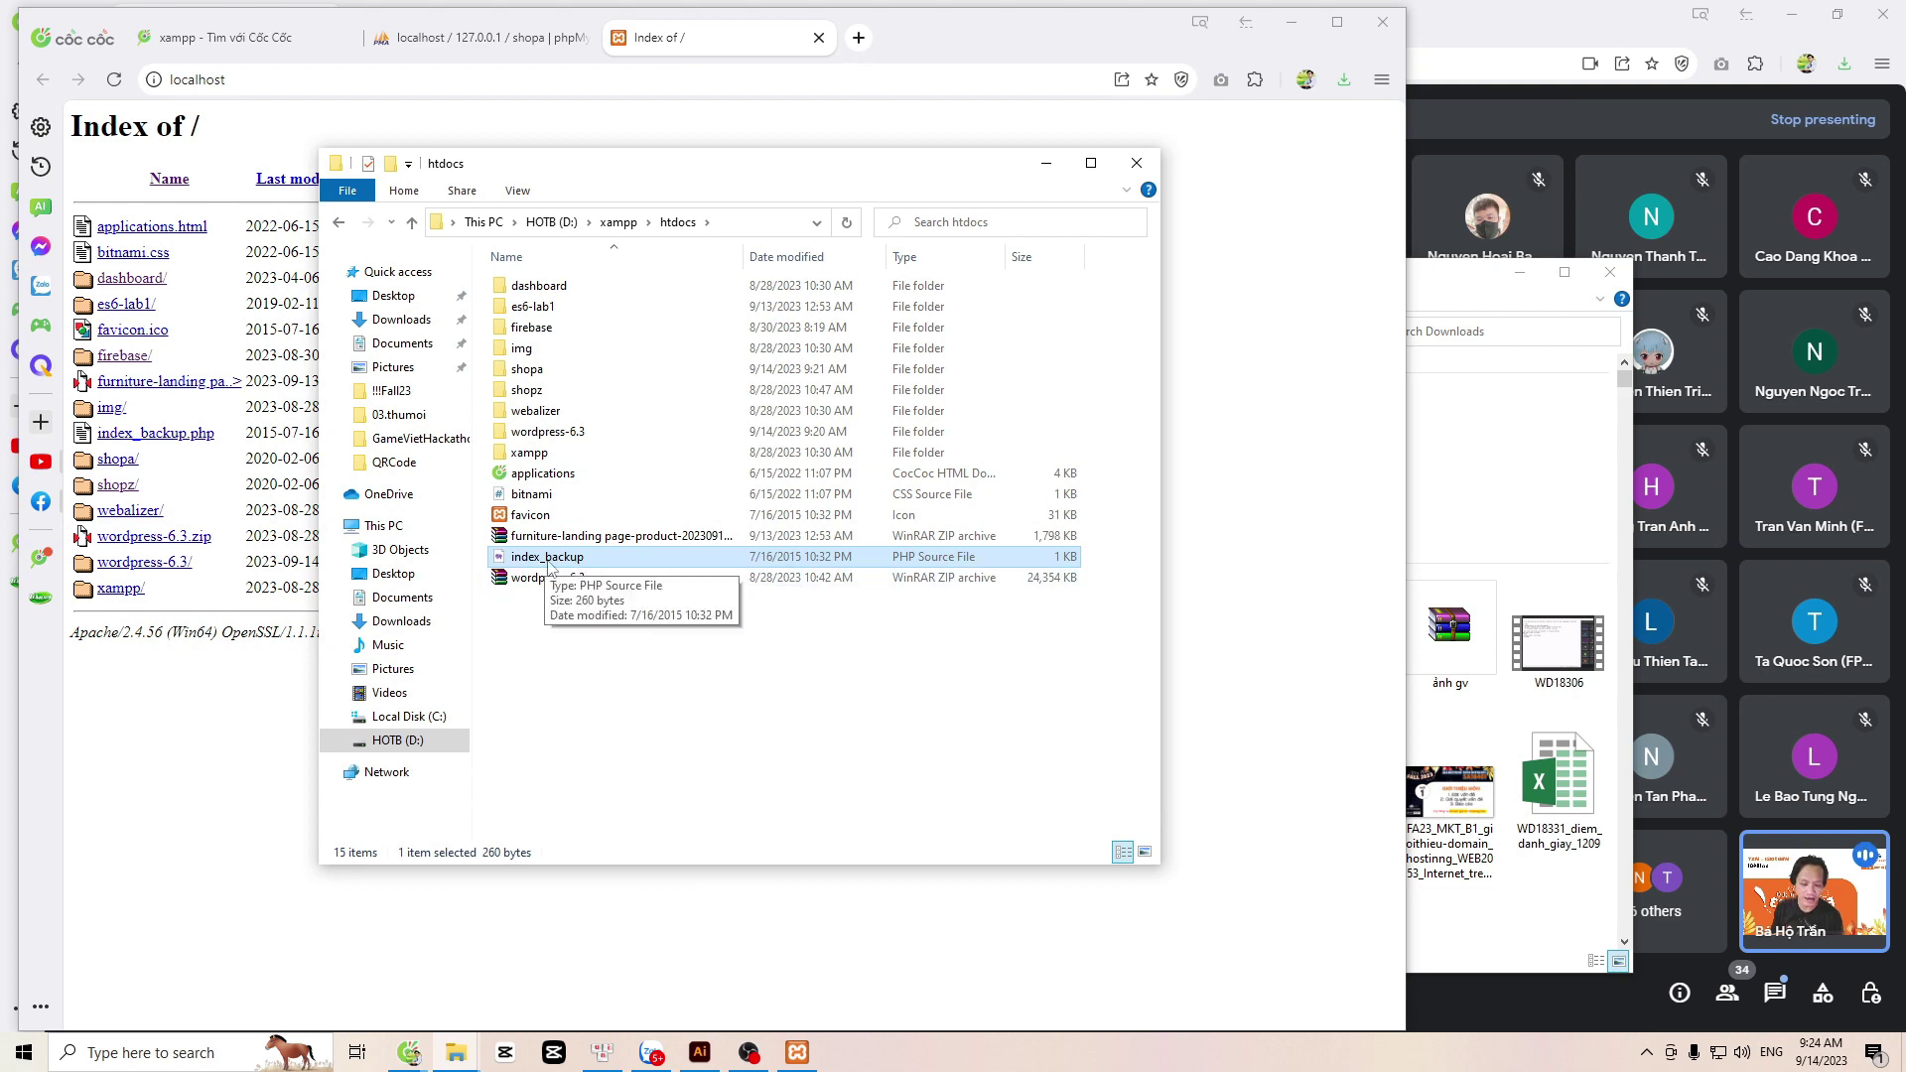
pyautogui.hotkey('alt', 'Tab')
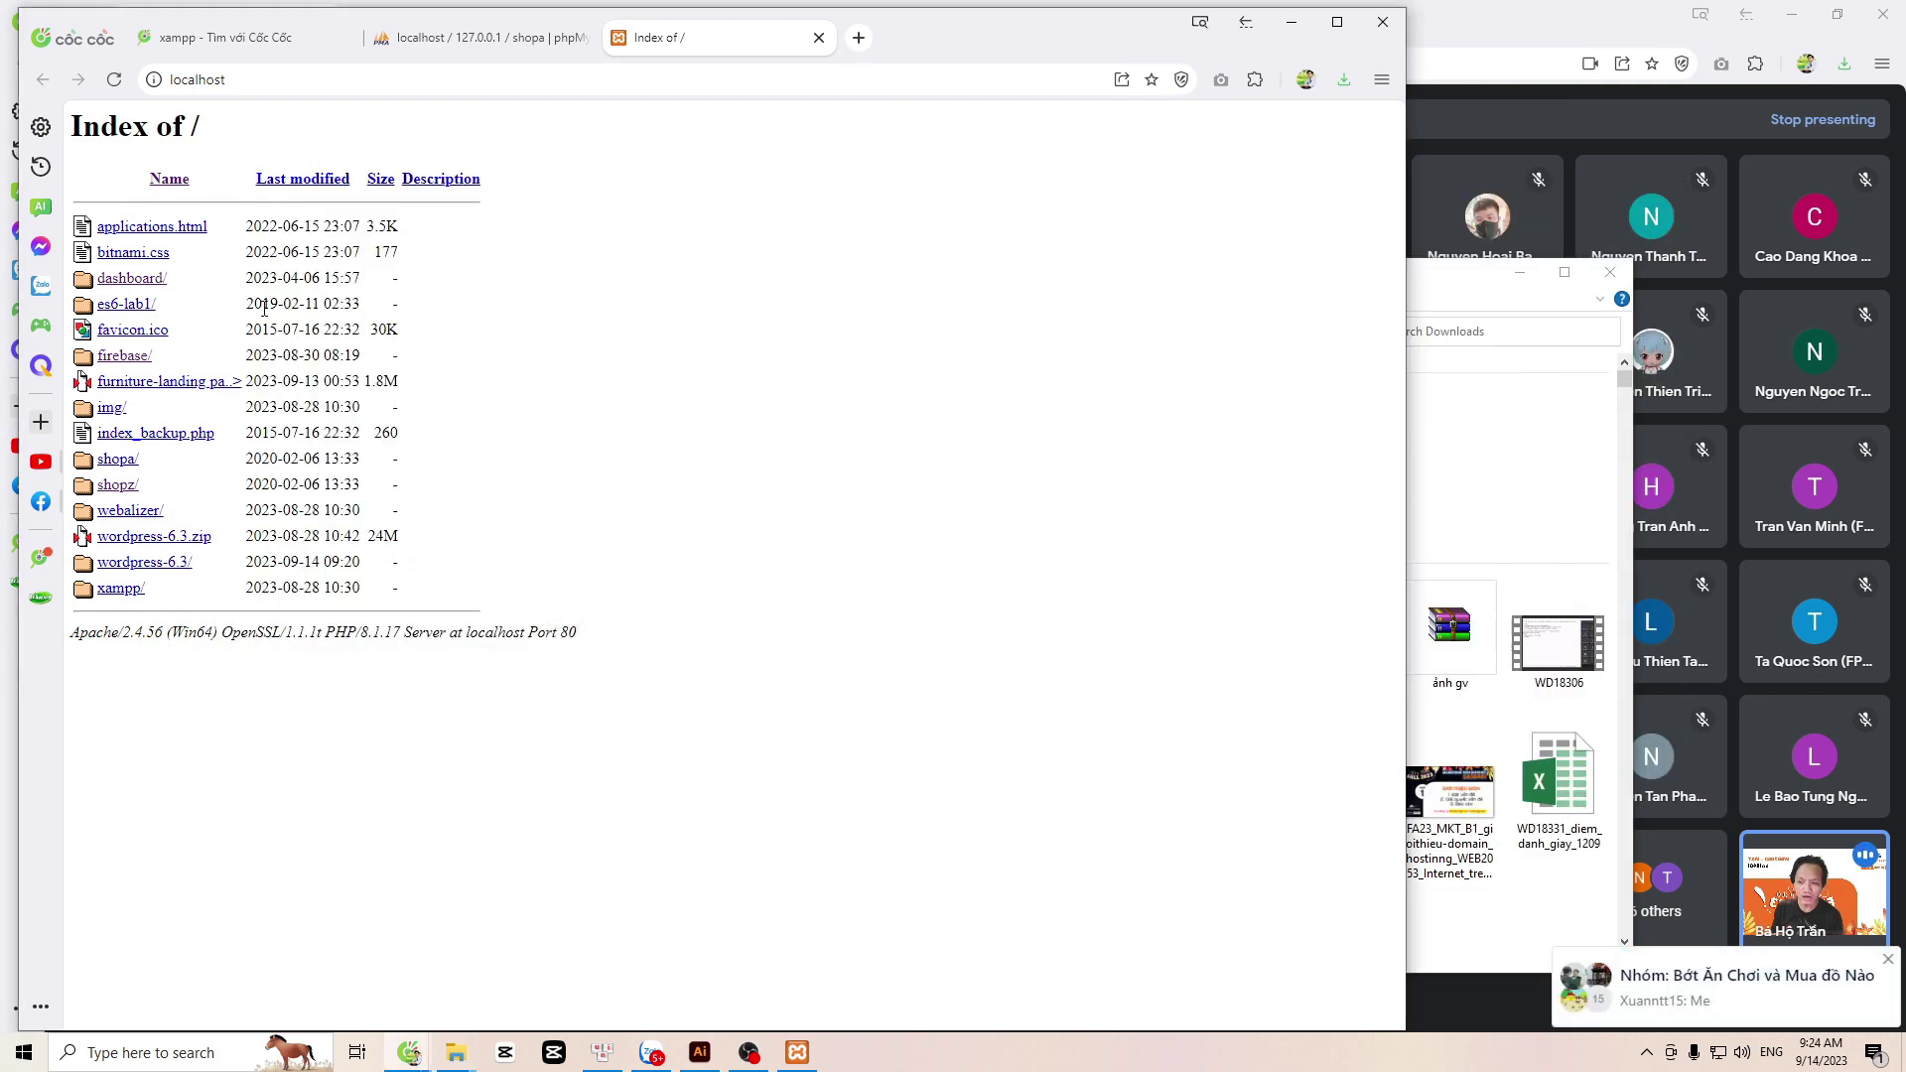
# Step: Open shopa/ from the localhost listing and pick Tiếng Việt as the WordPress setup language
pyautogui.click(293, 78)
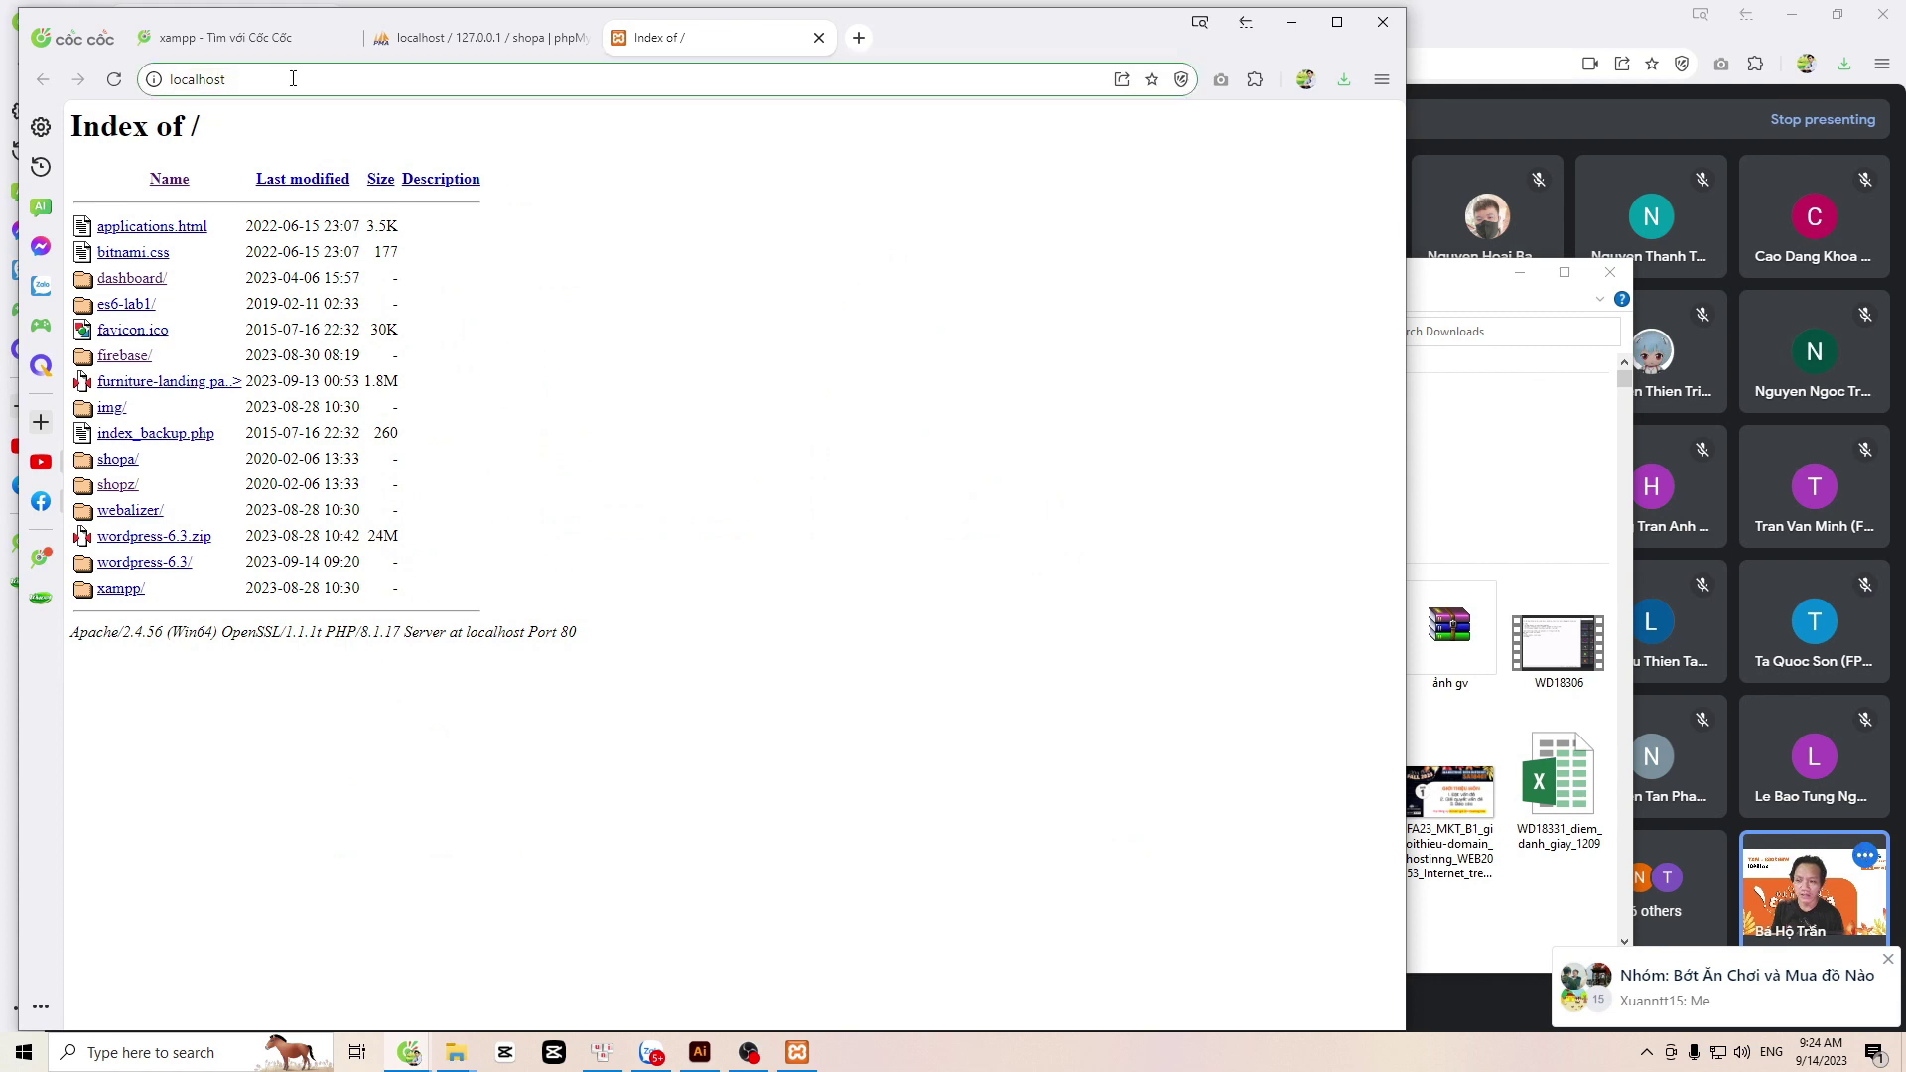
pyautogui.click(262, 221)
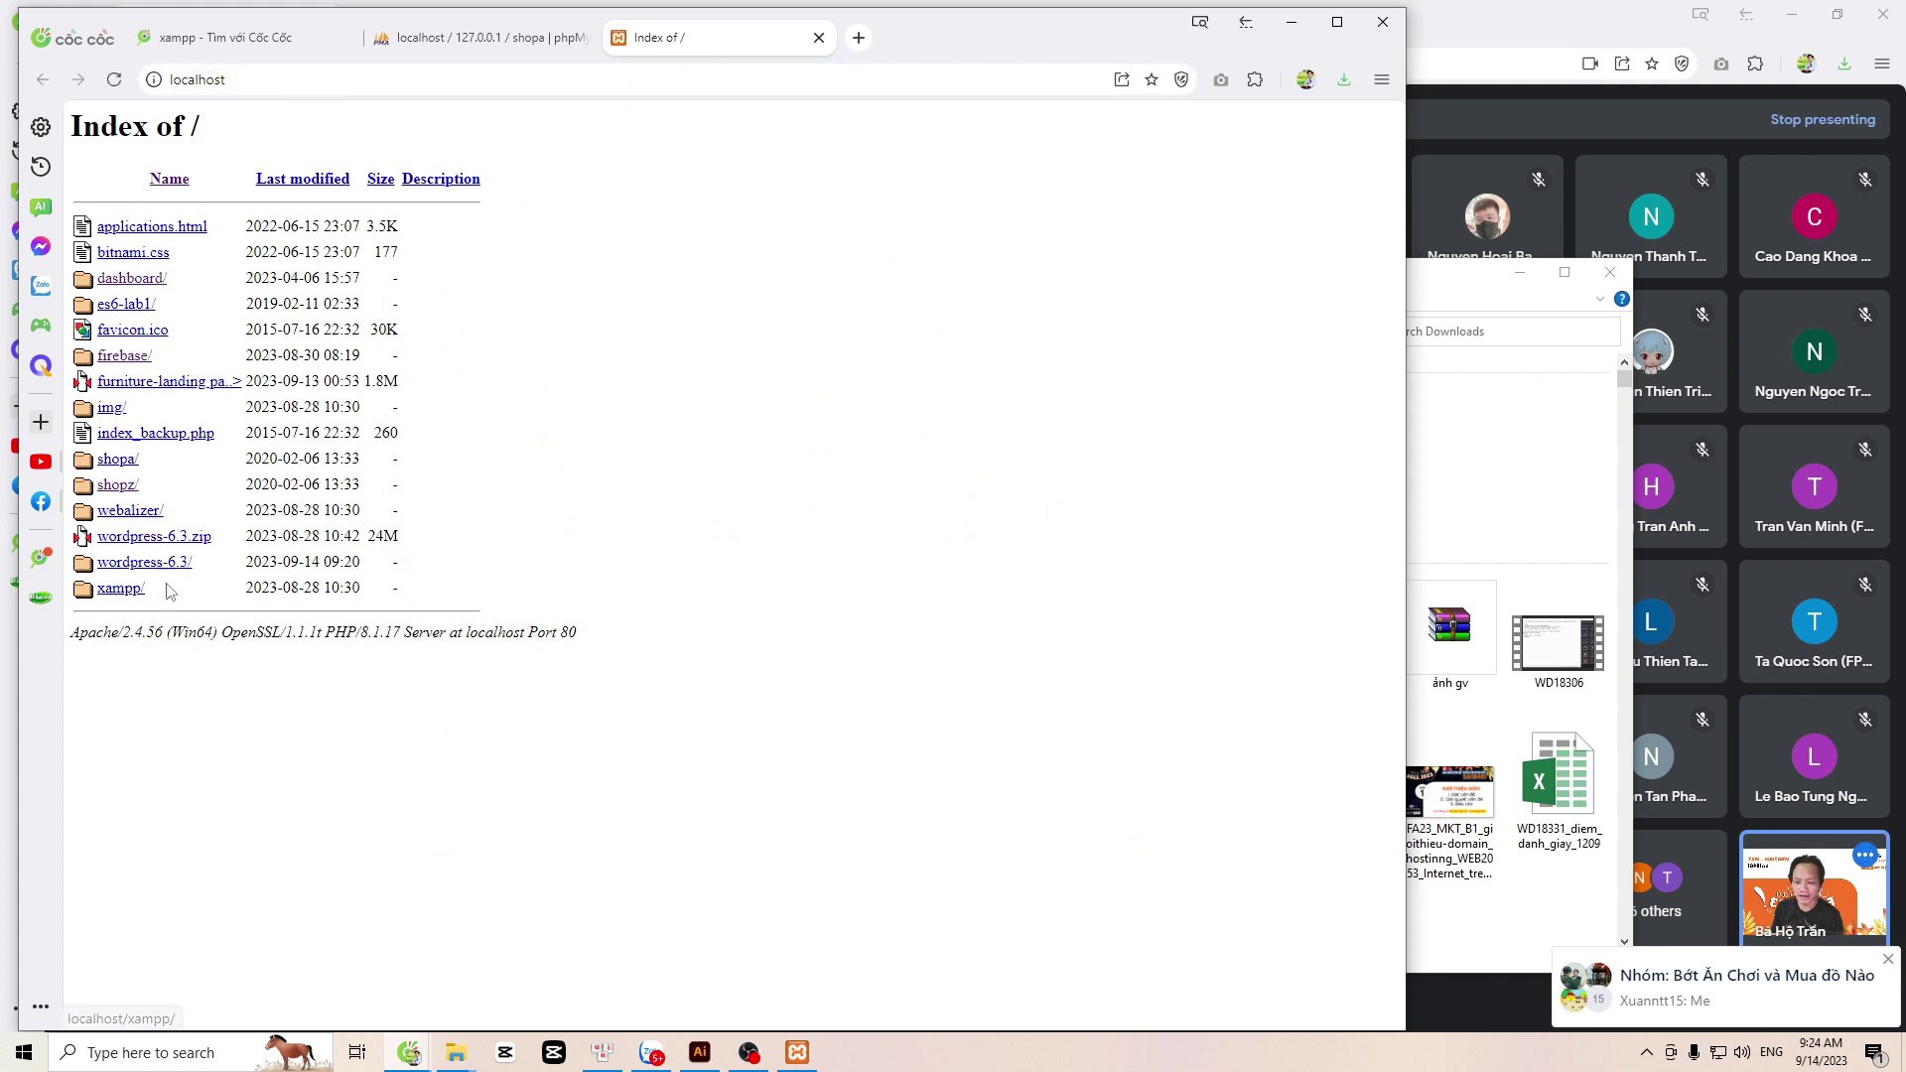
pyautogui.click(126, 469)
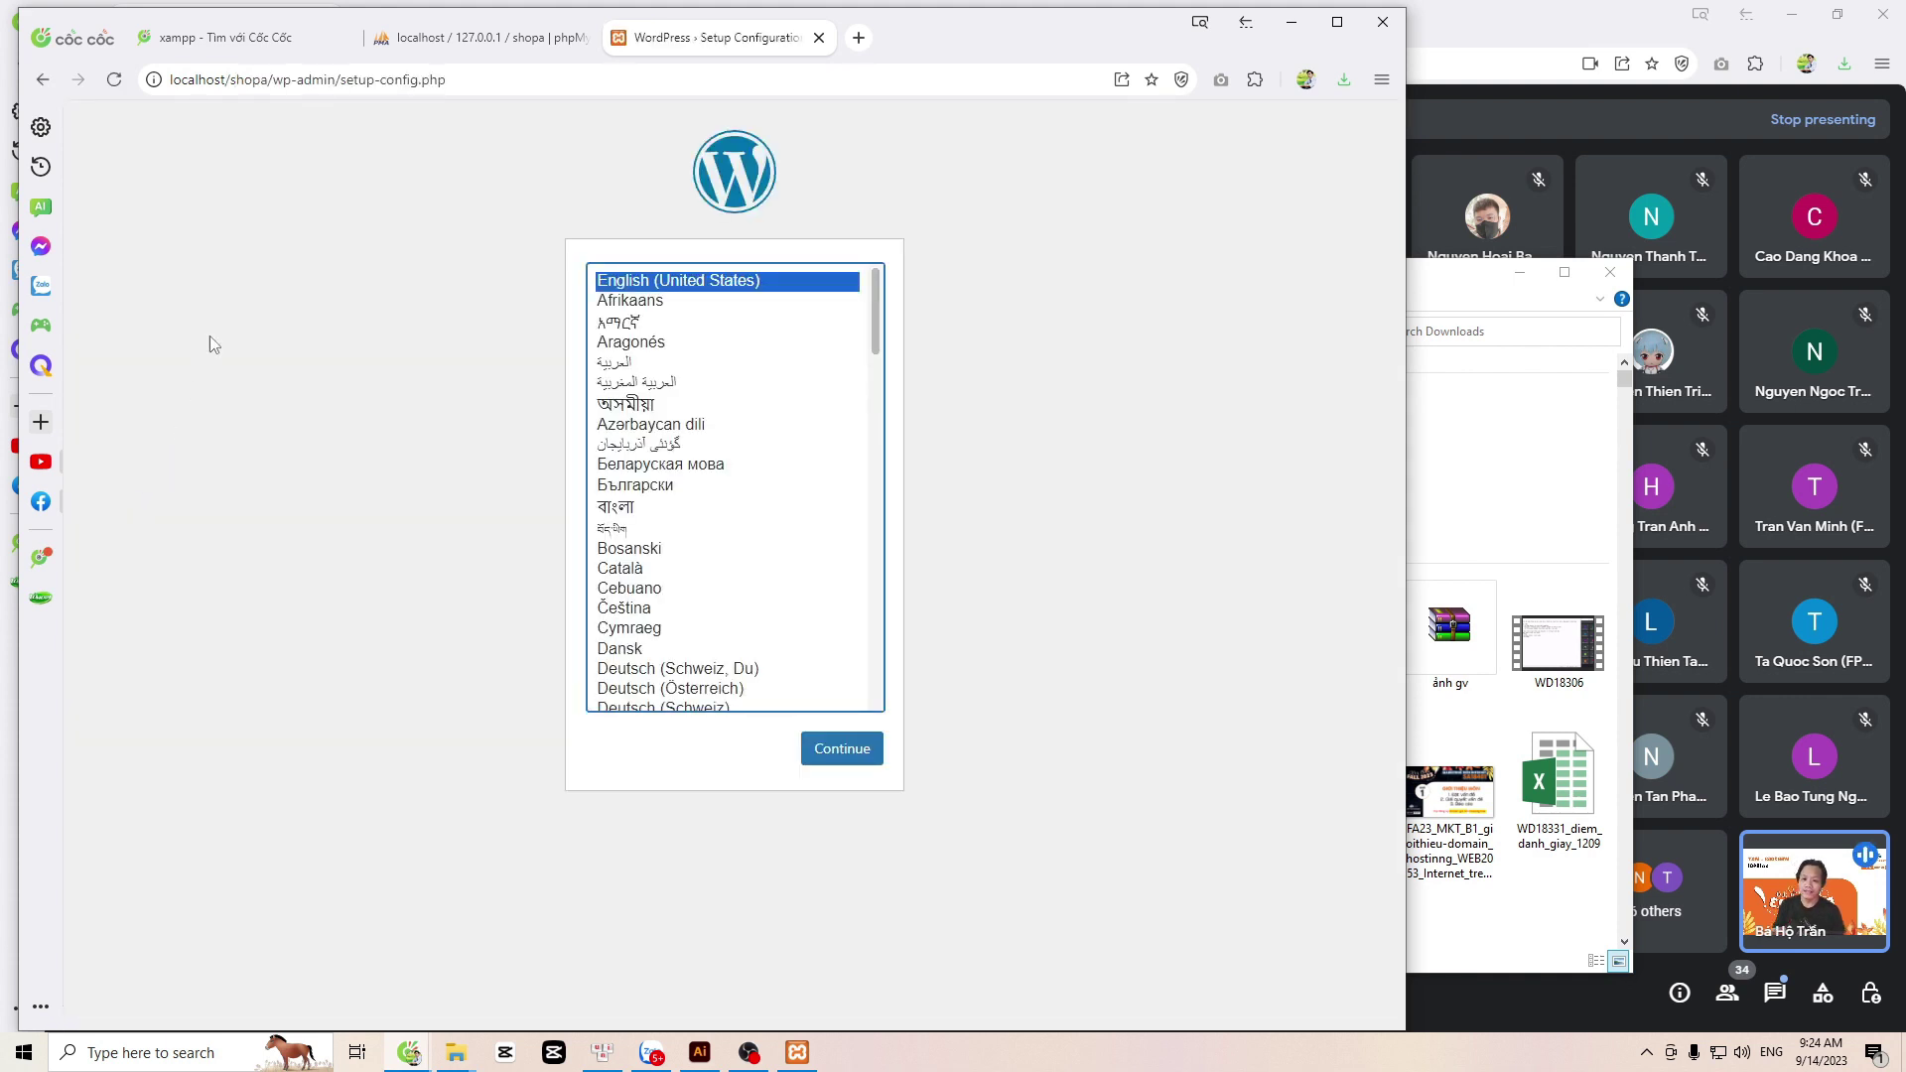
pyautogui.scroll(-15, 713, 508)
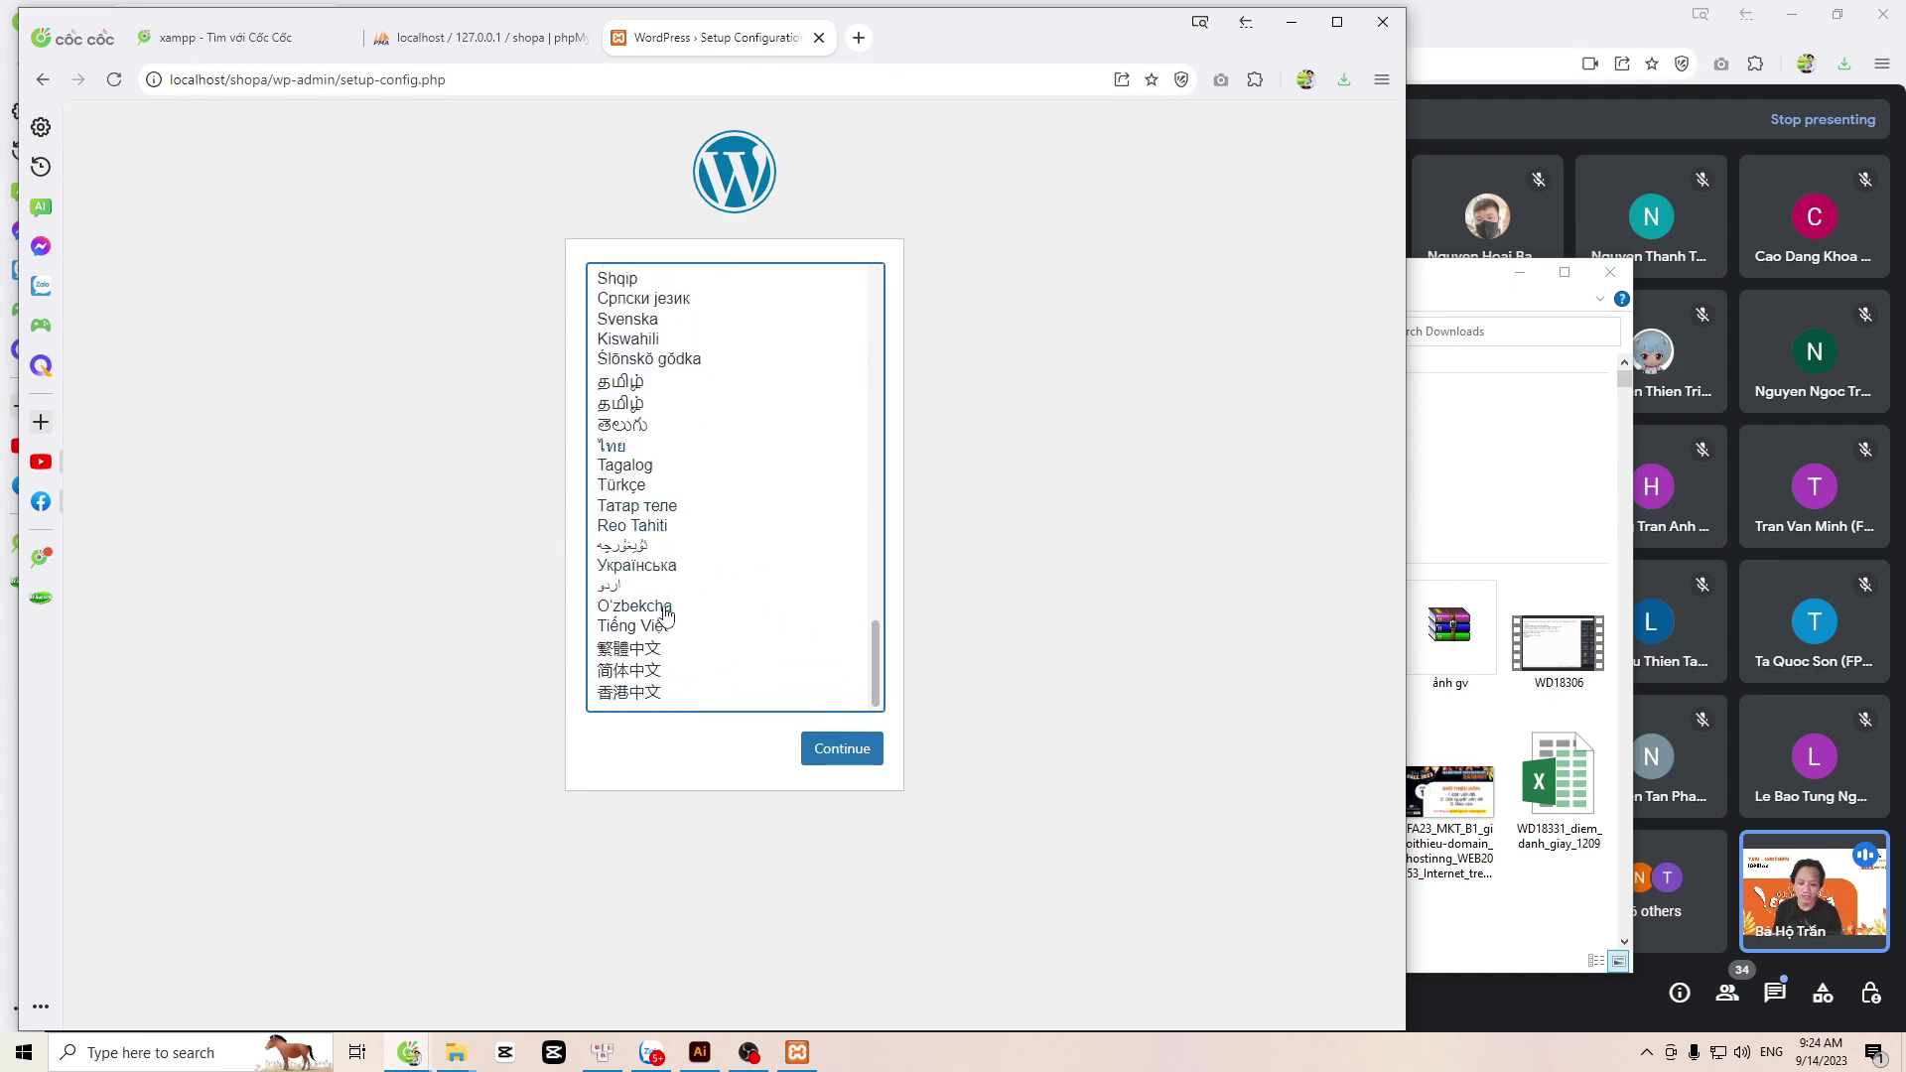
pyautogui.click(658, 626)
pyautogui.click(846, 750)
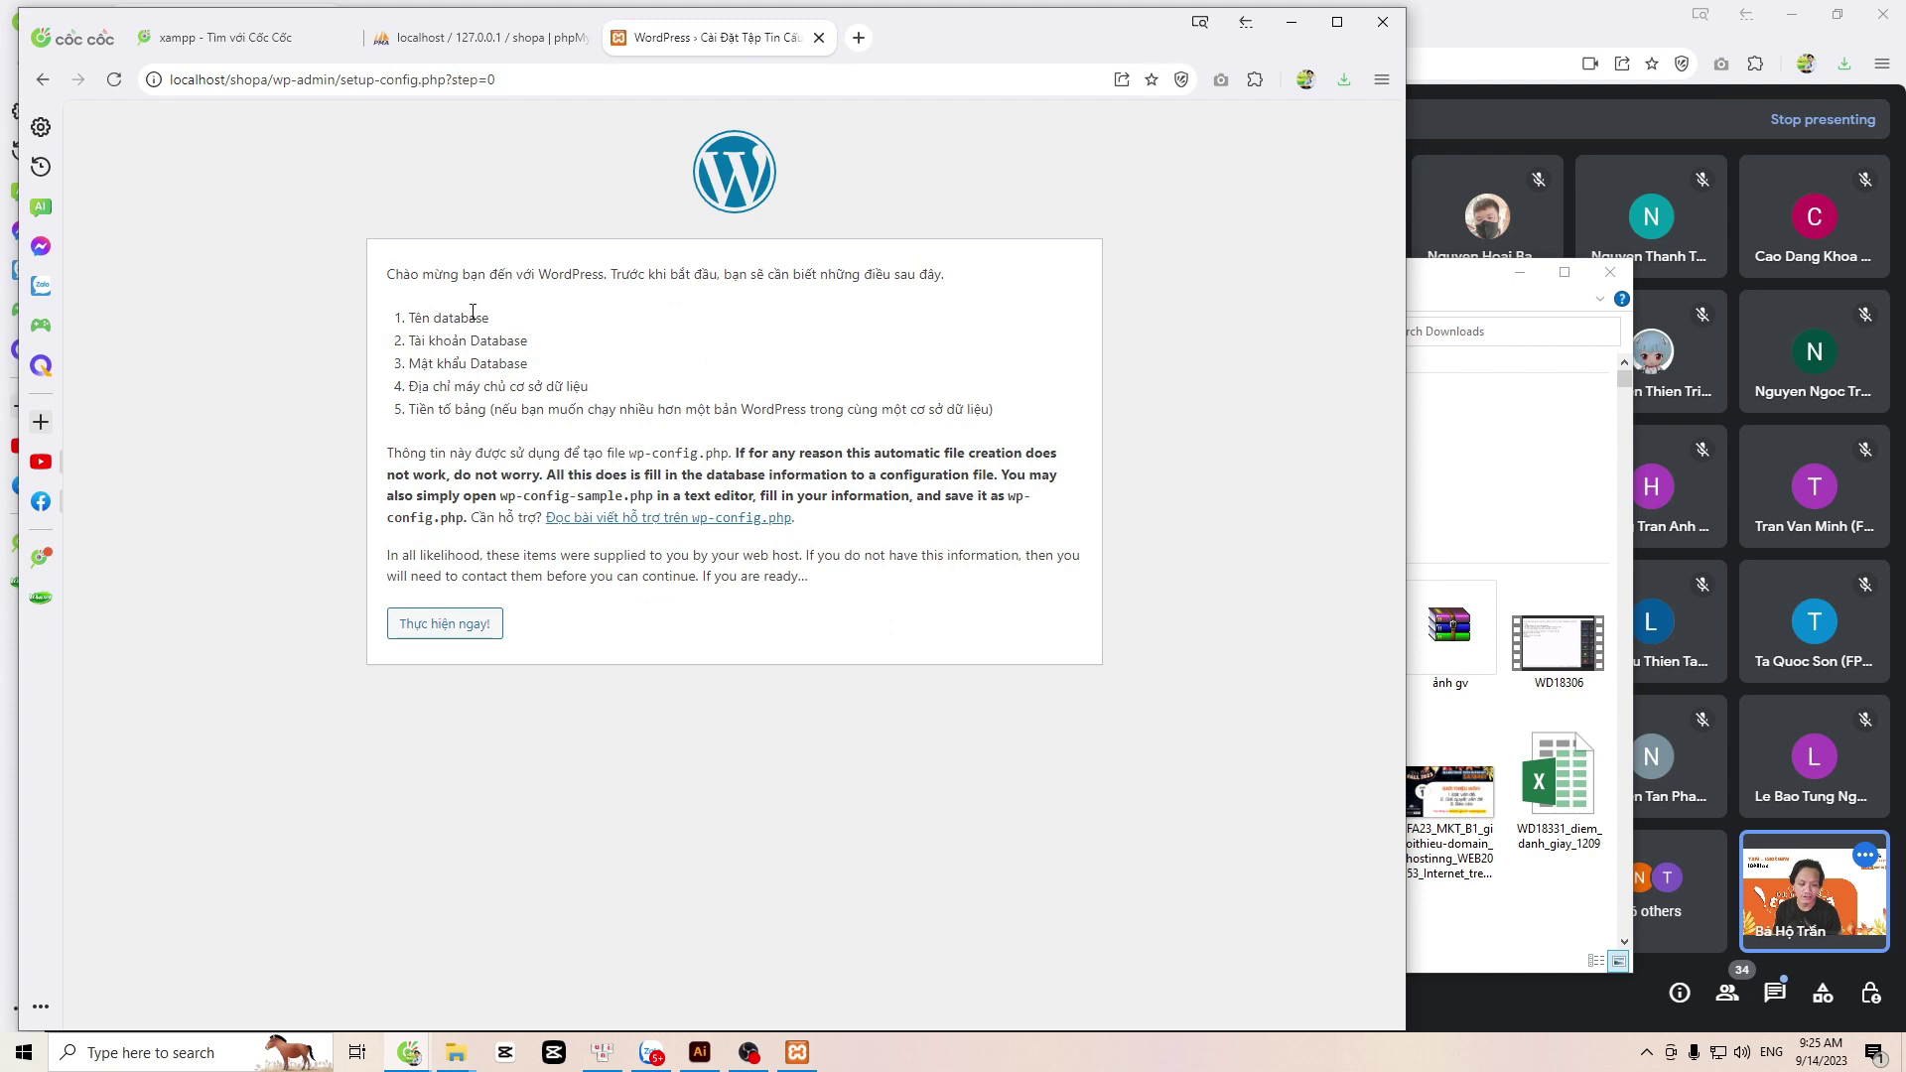
# Step: Submit database name shopa, username root and an empty password as the connection details
pyautogui.click(461, 631)
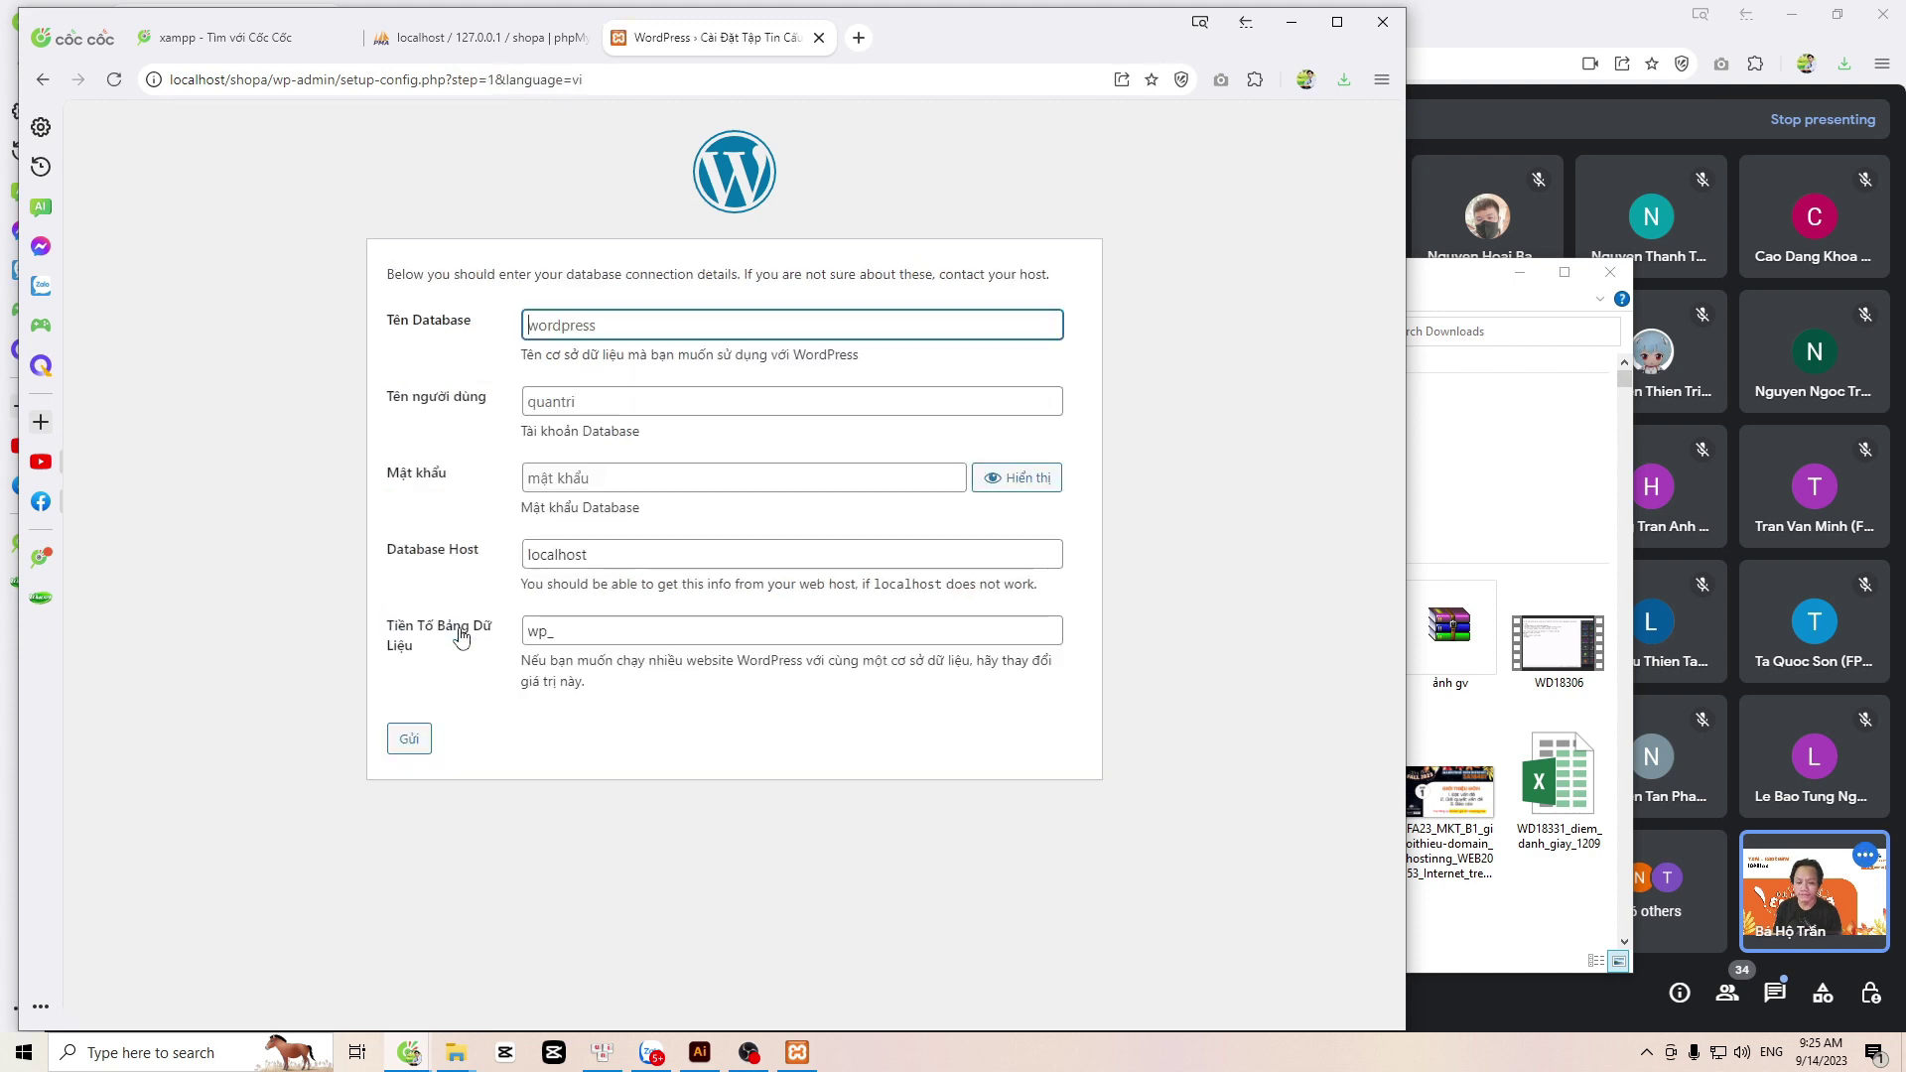
pyautogui.write('s')
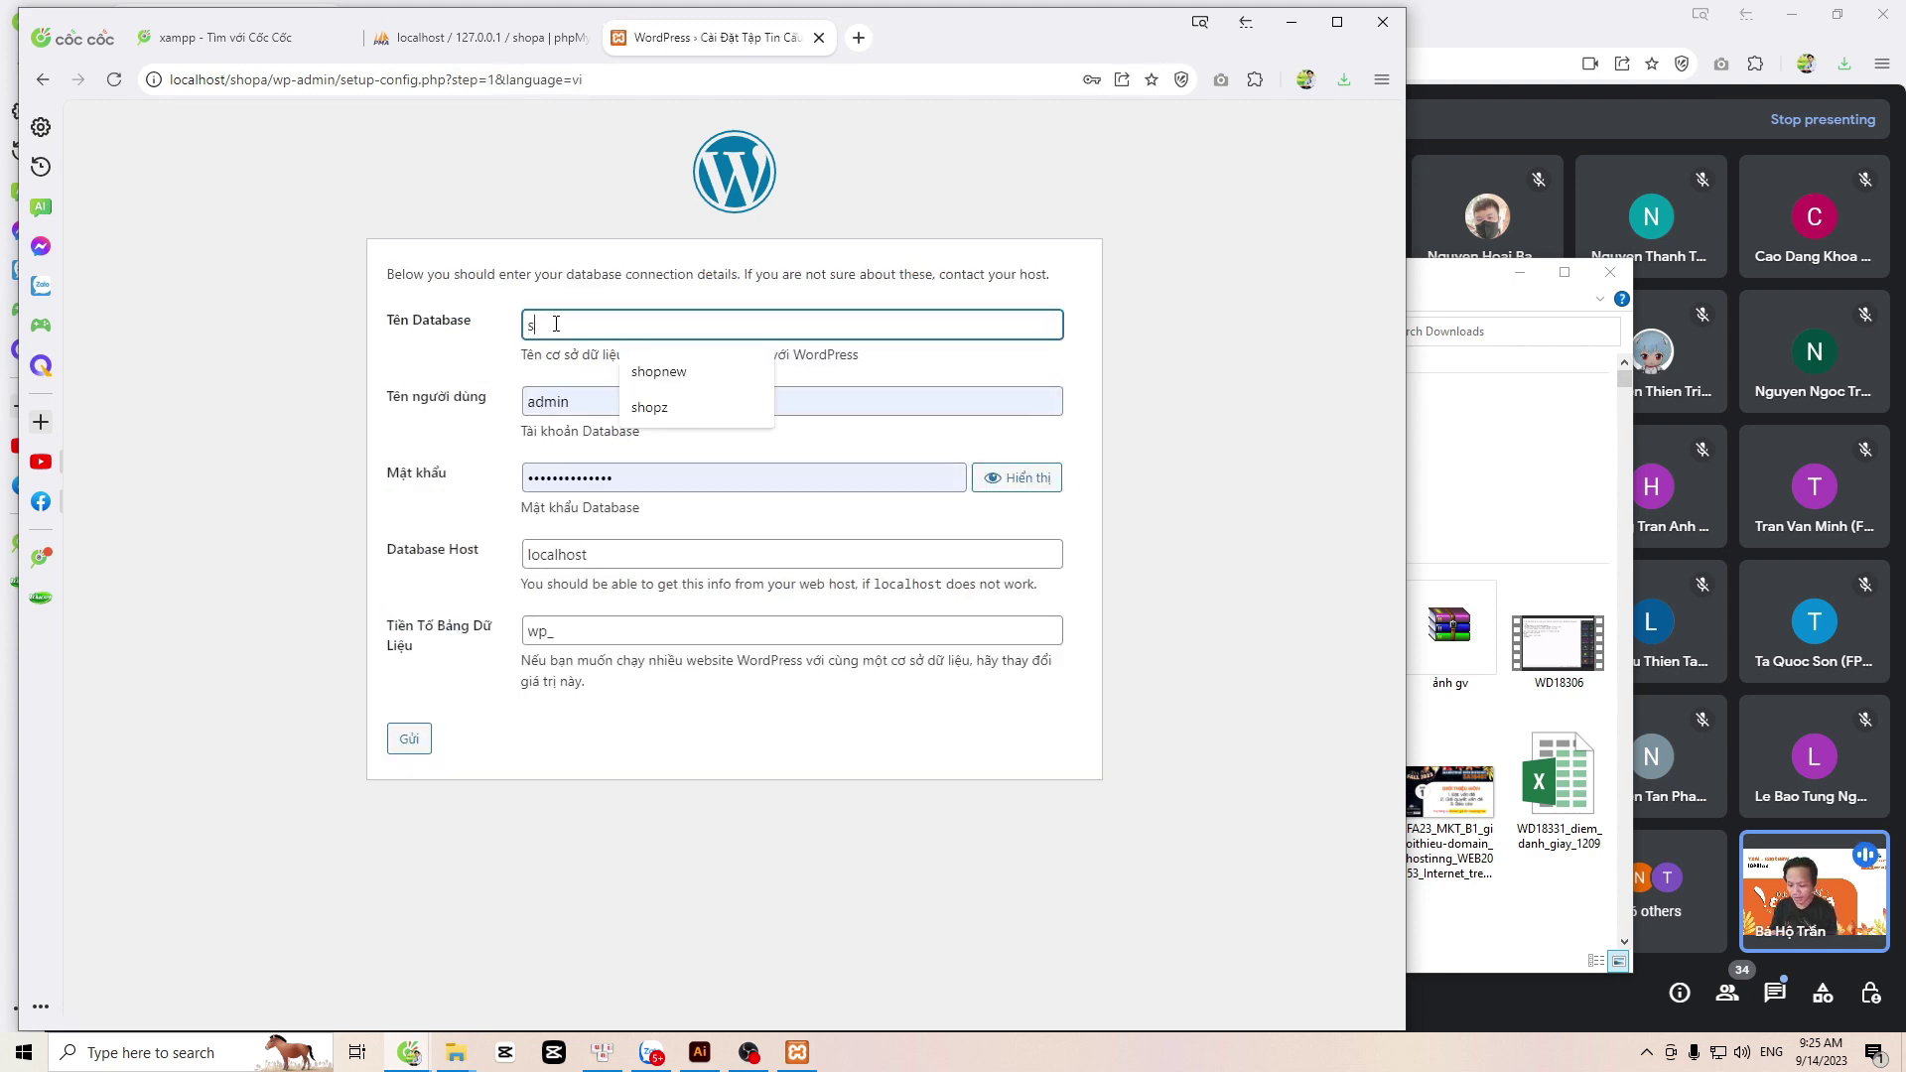
pyautogui.write('hopa')
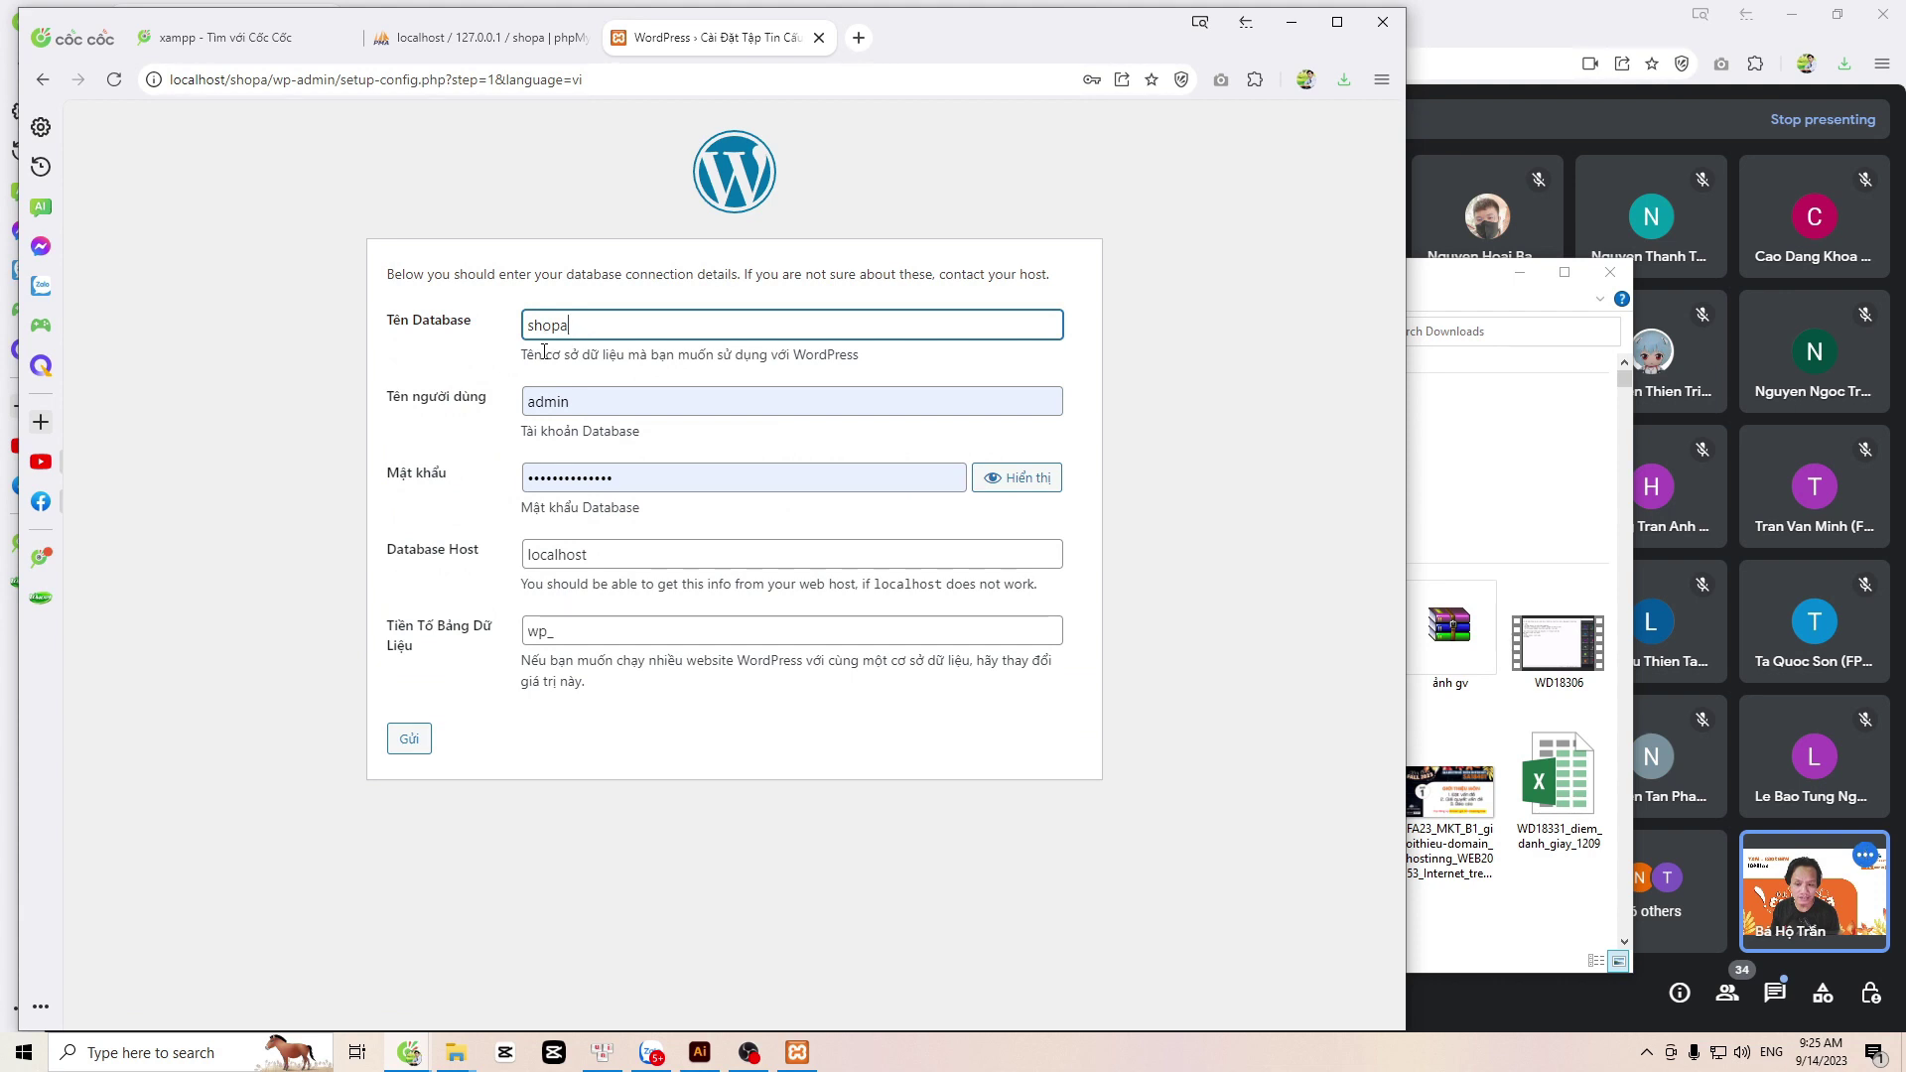
pyautogui.press('Tab')
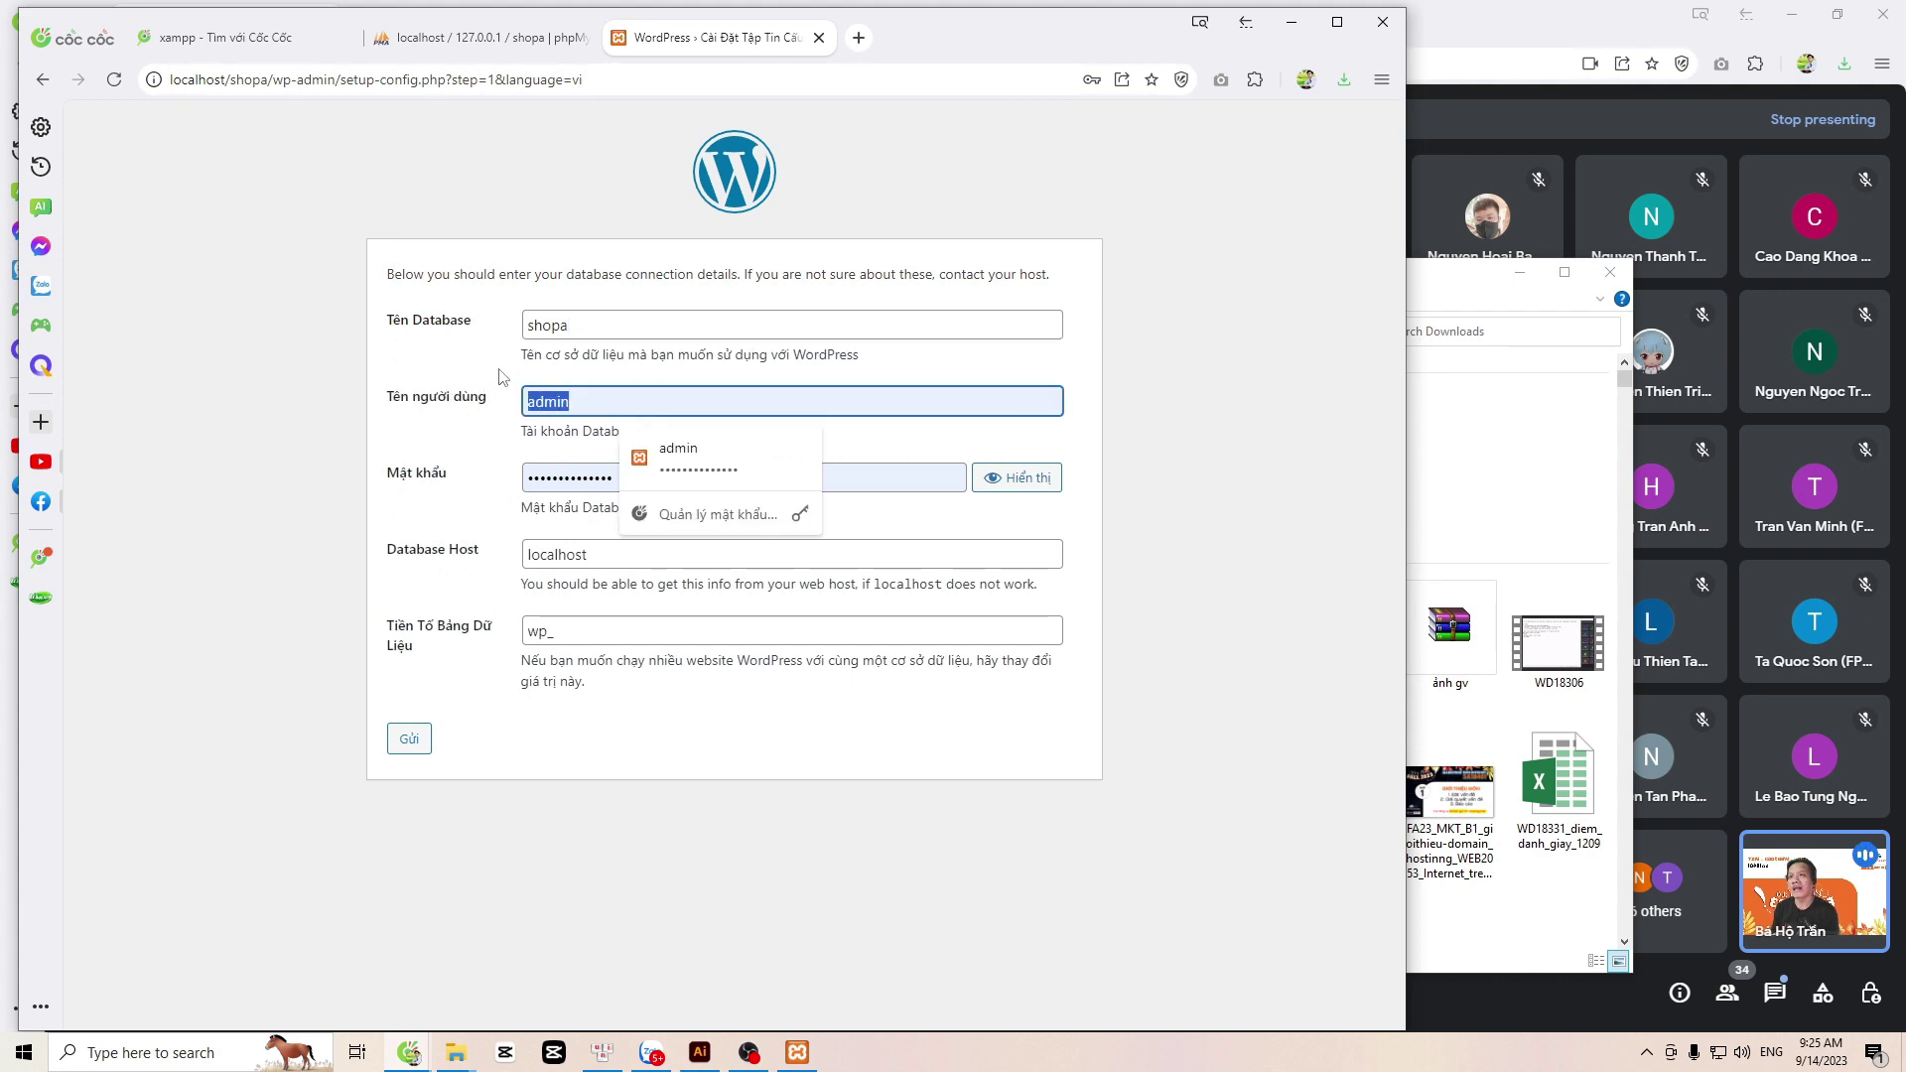
pyautogui.write('root')
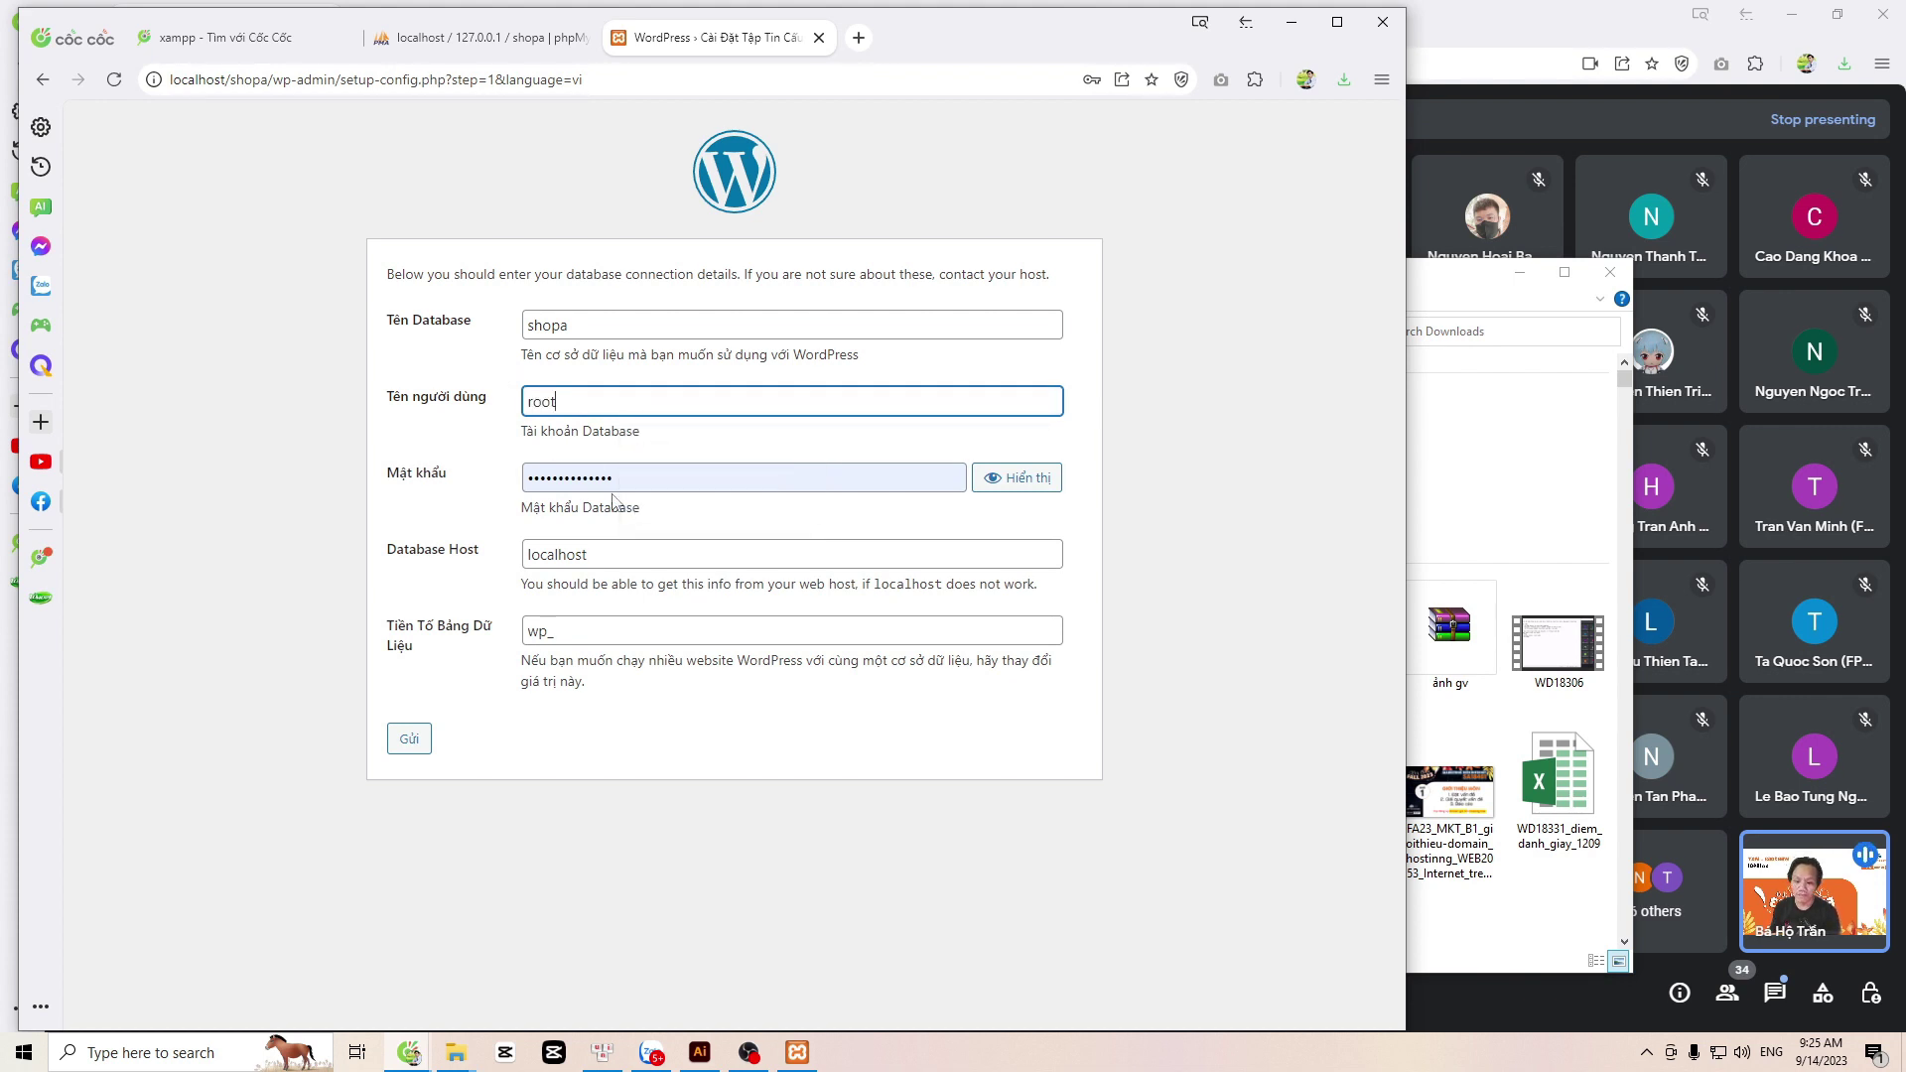
pyautogui.press('Tab')
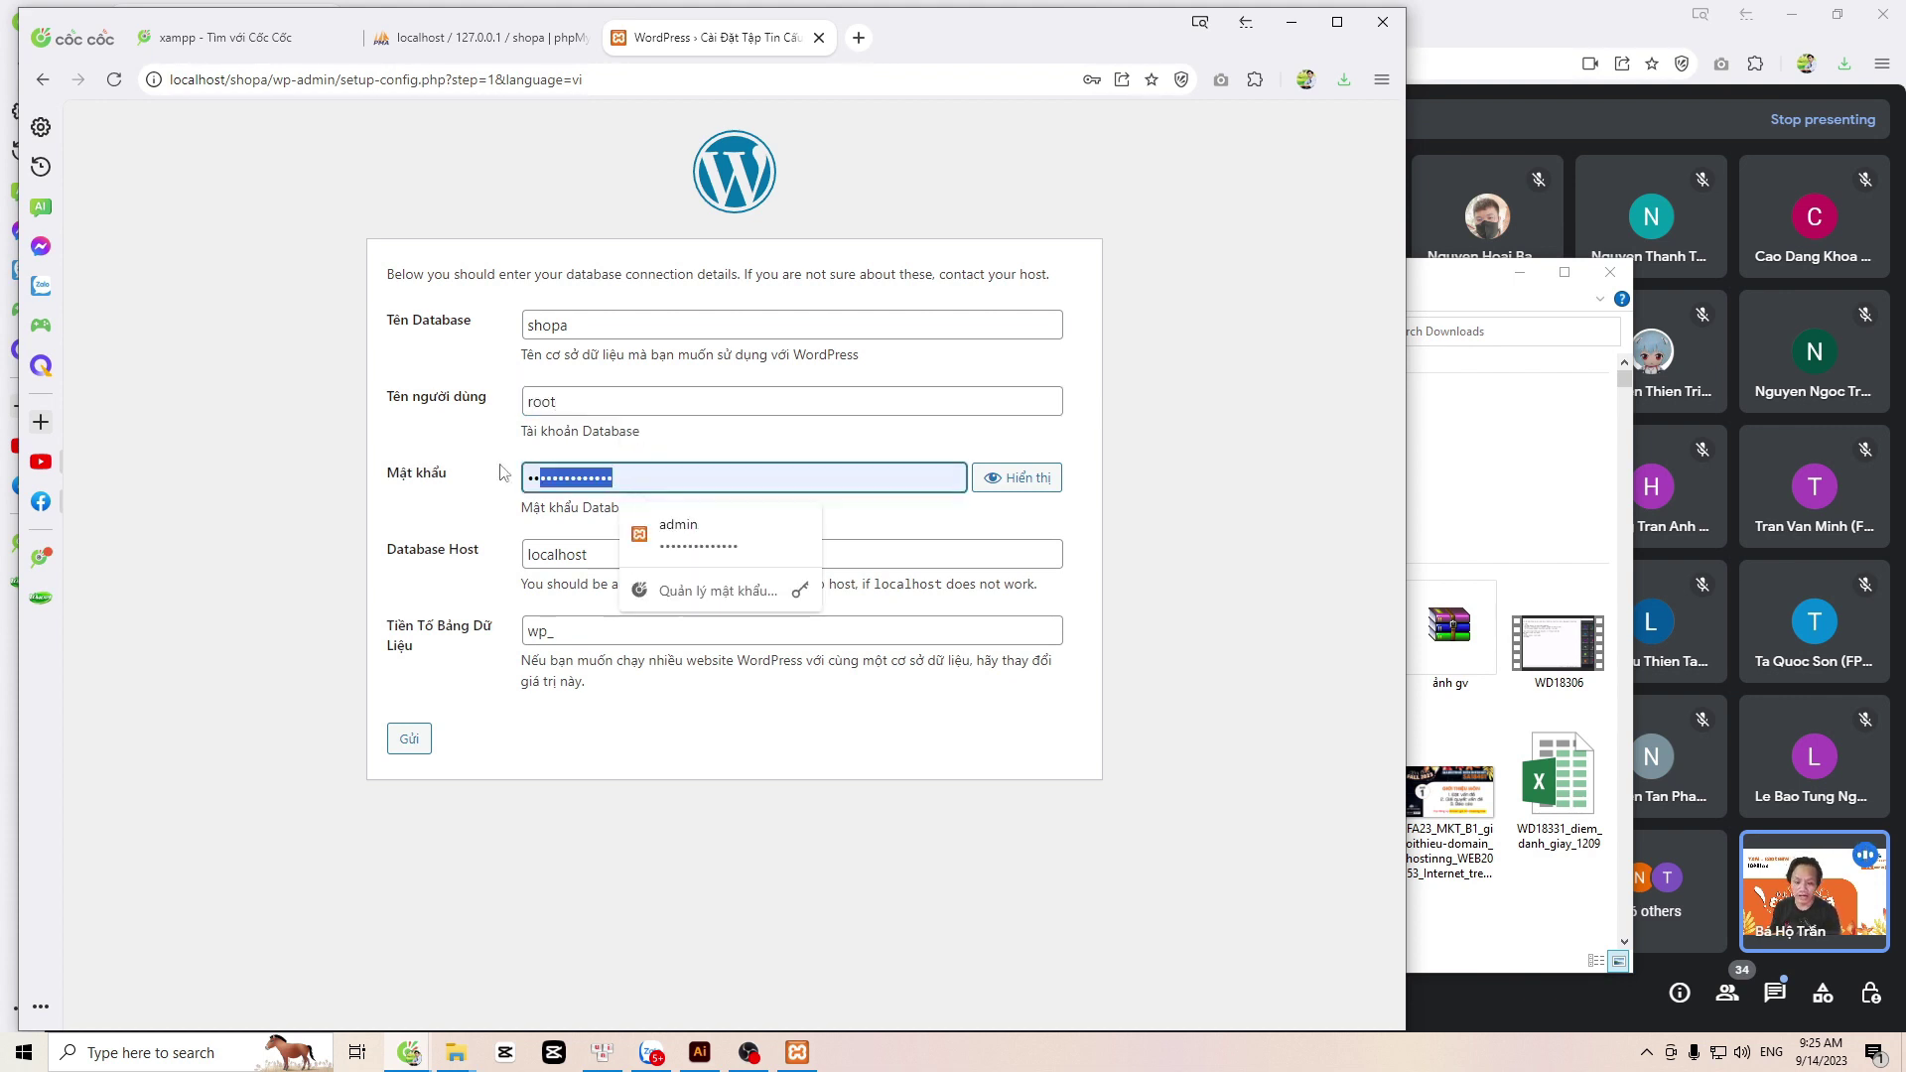
pyautogui.press('BackSpace')
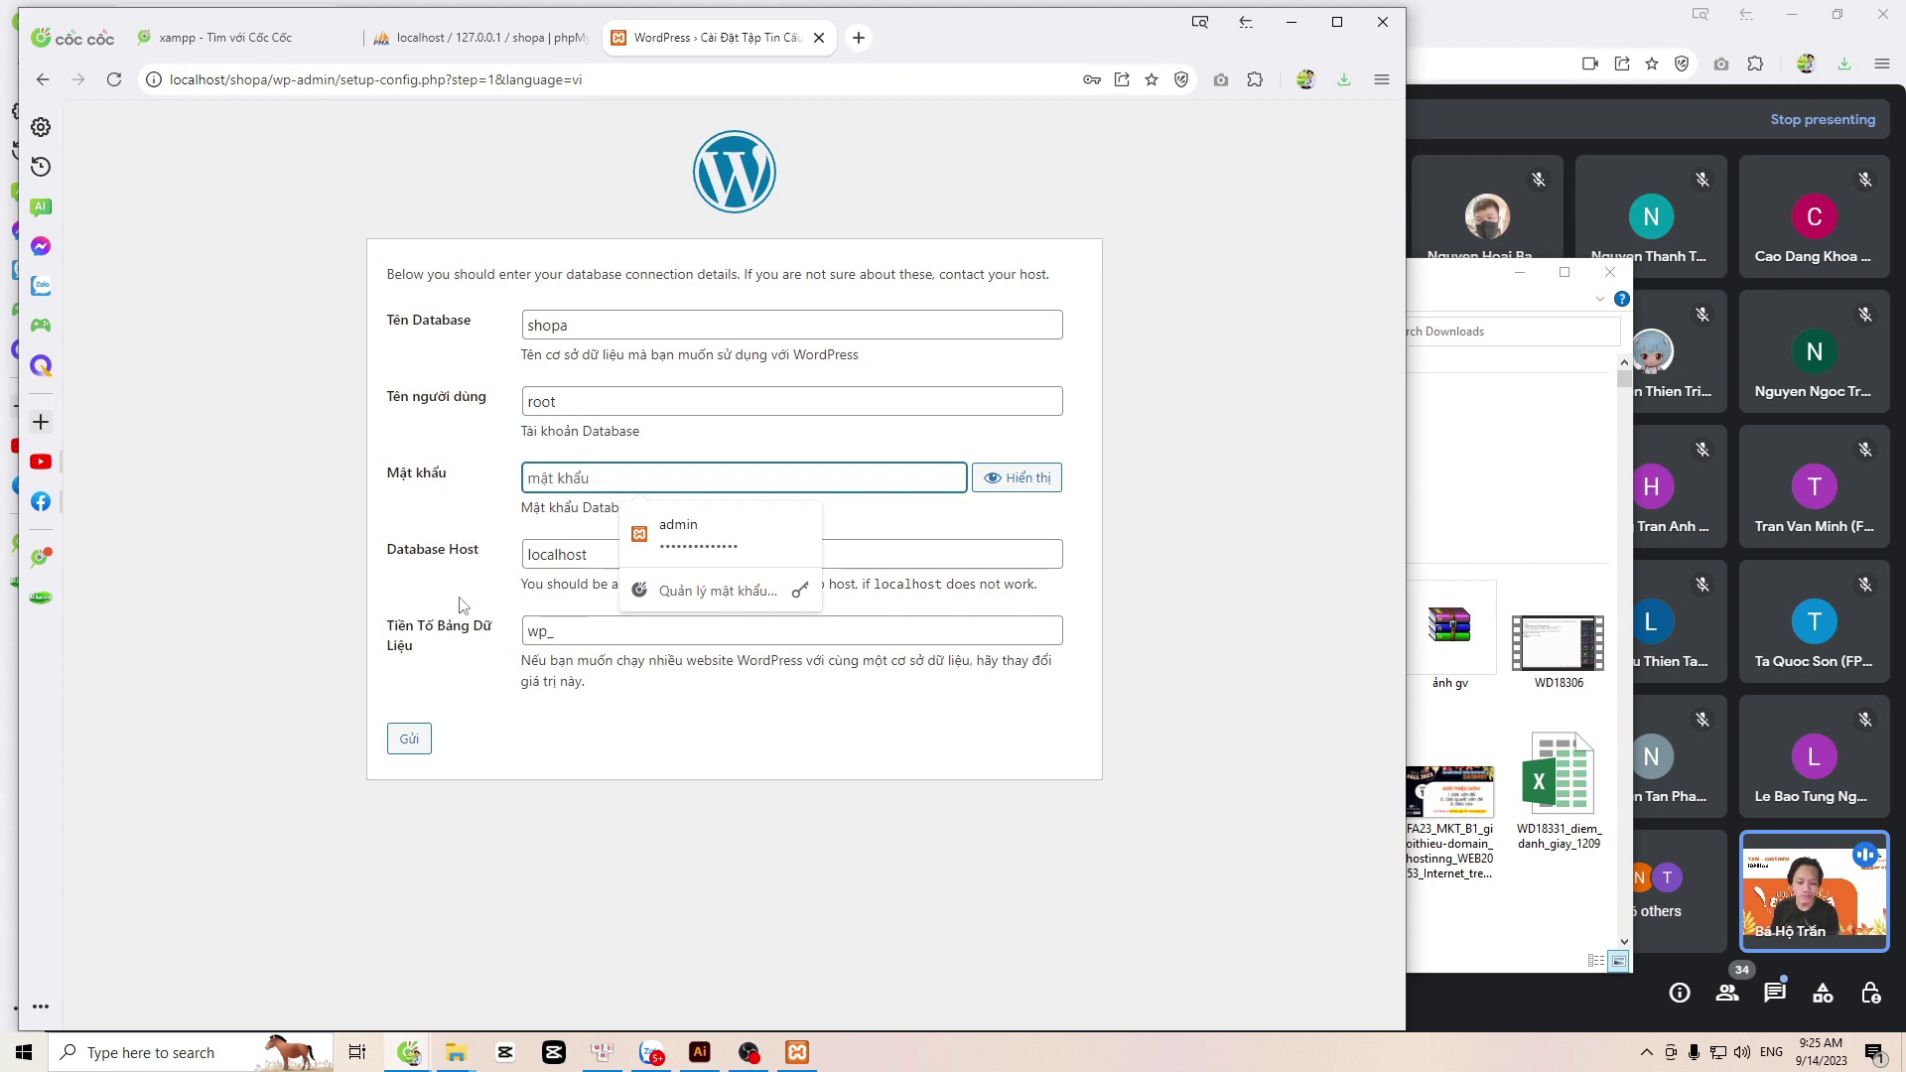
pyautogui.click(413, 744)
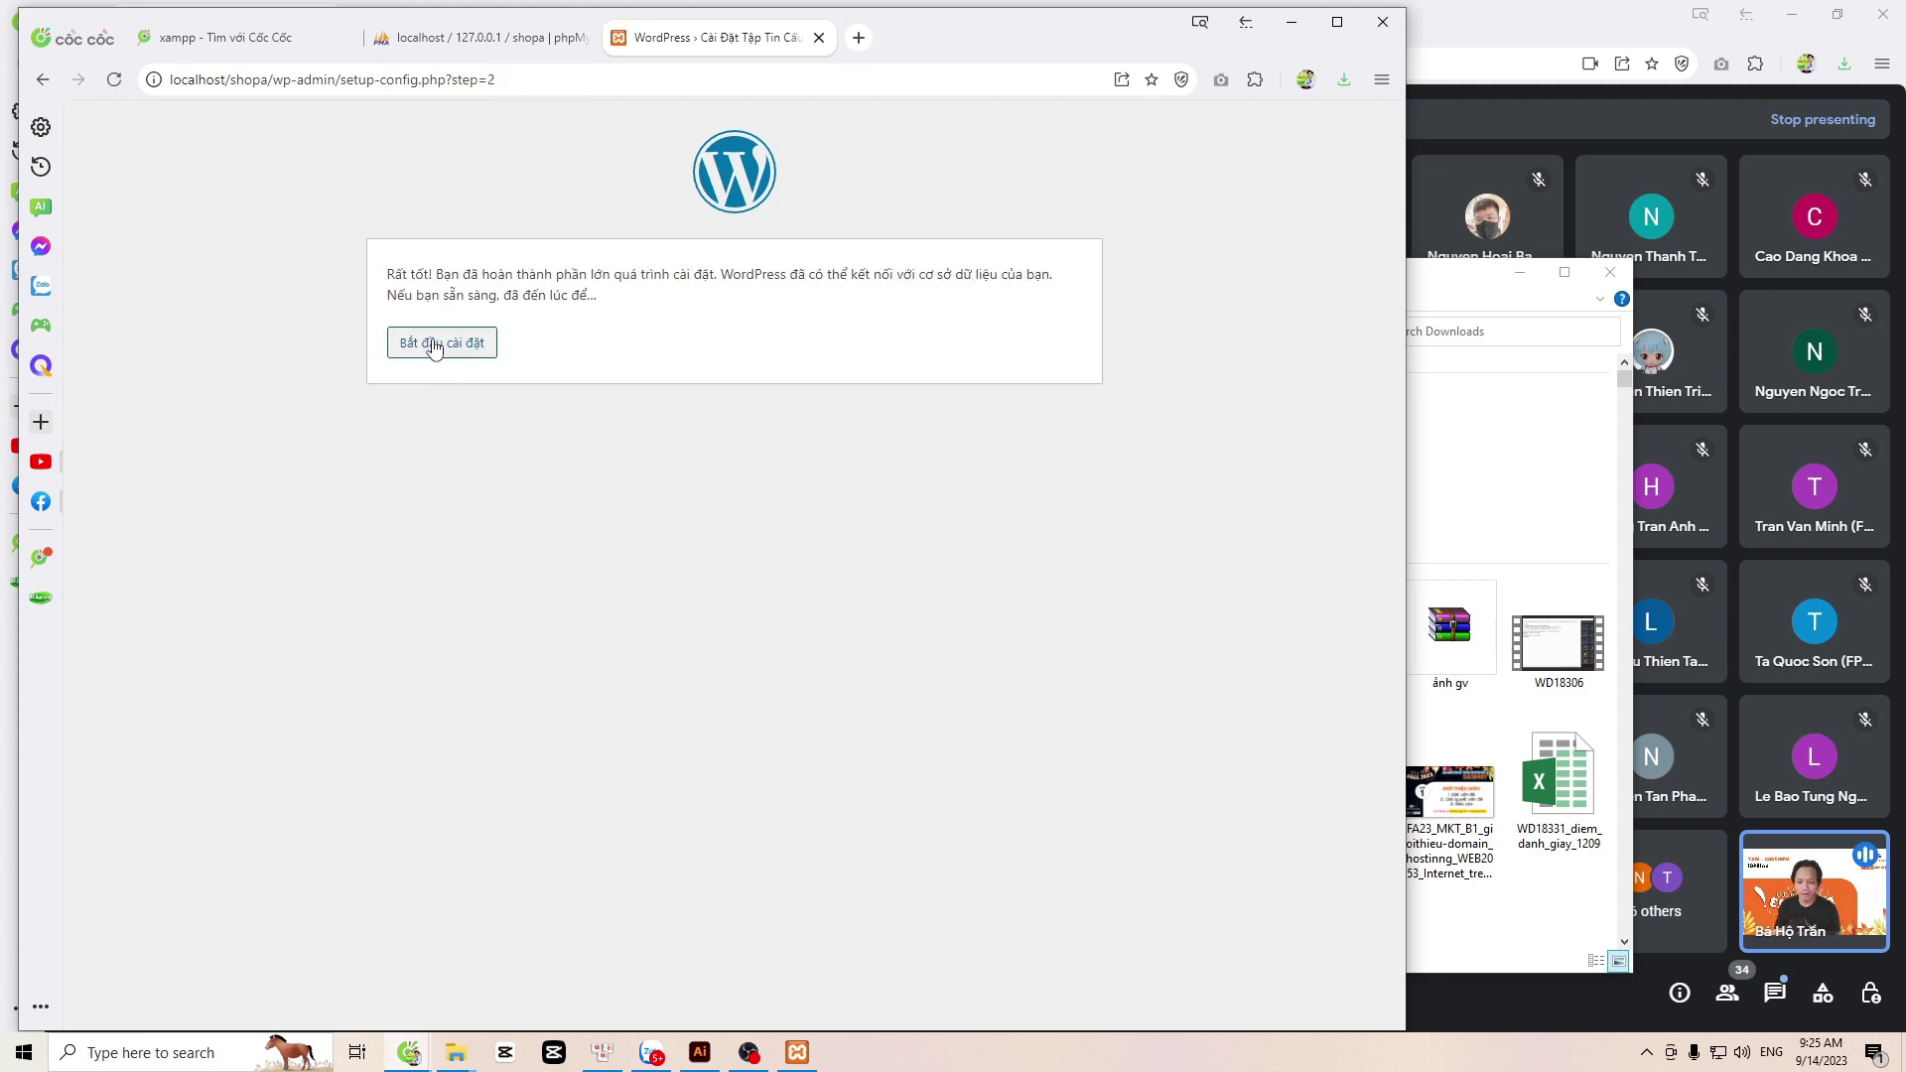
# Step: Enter the site title 'Shop a - kinh doanh sản phẩm thời trang…' for the fashion shop
pyautogui.click(434, 349)
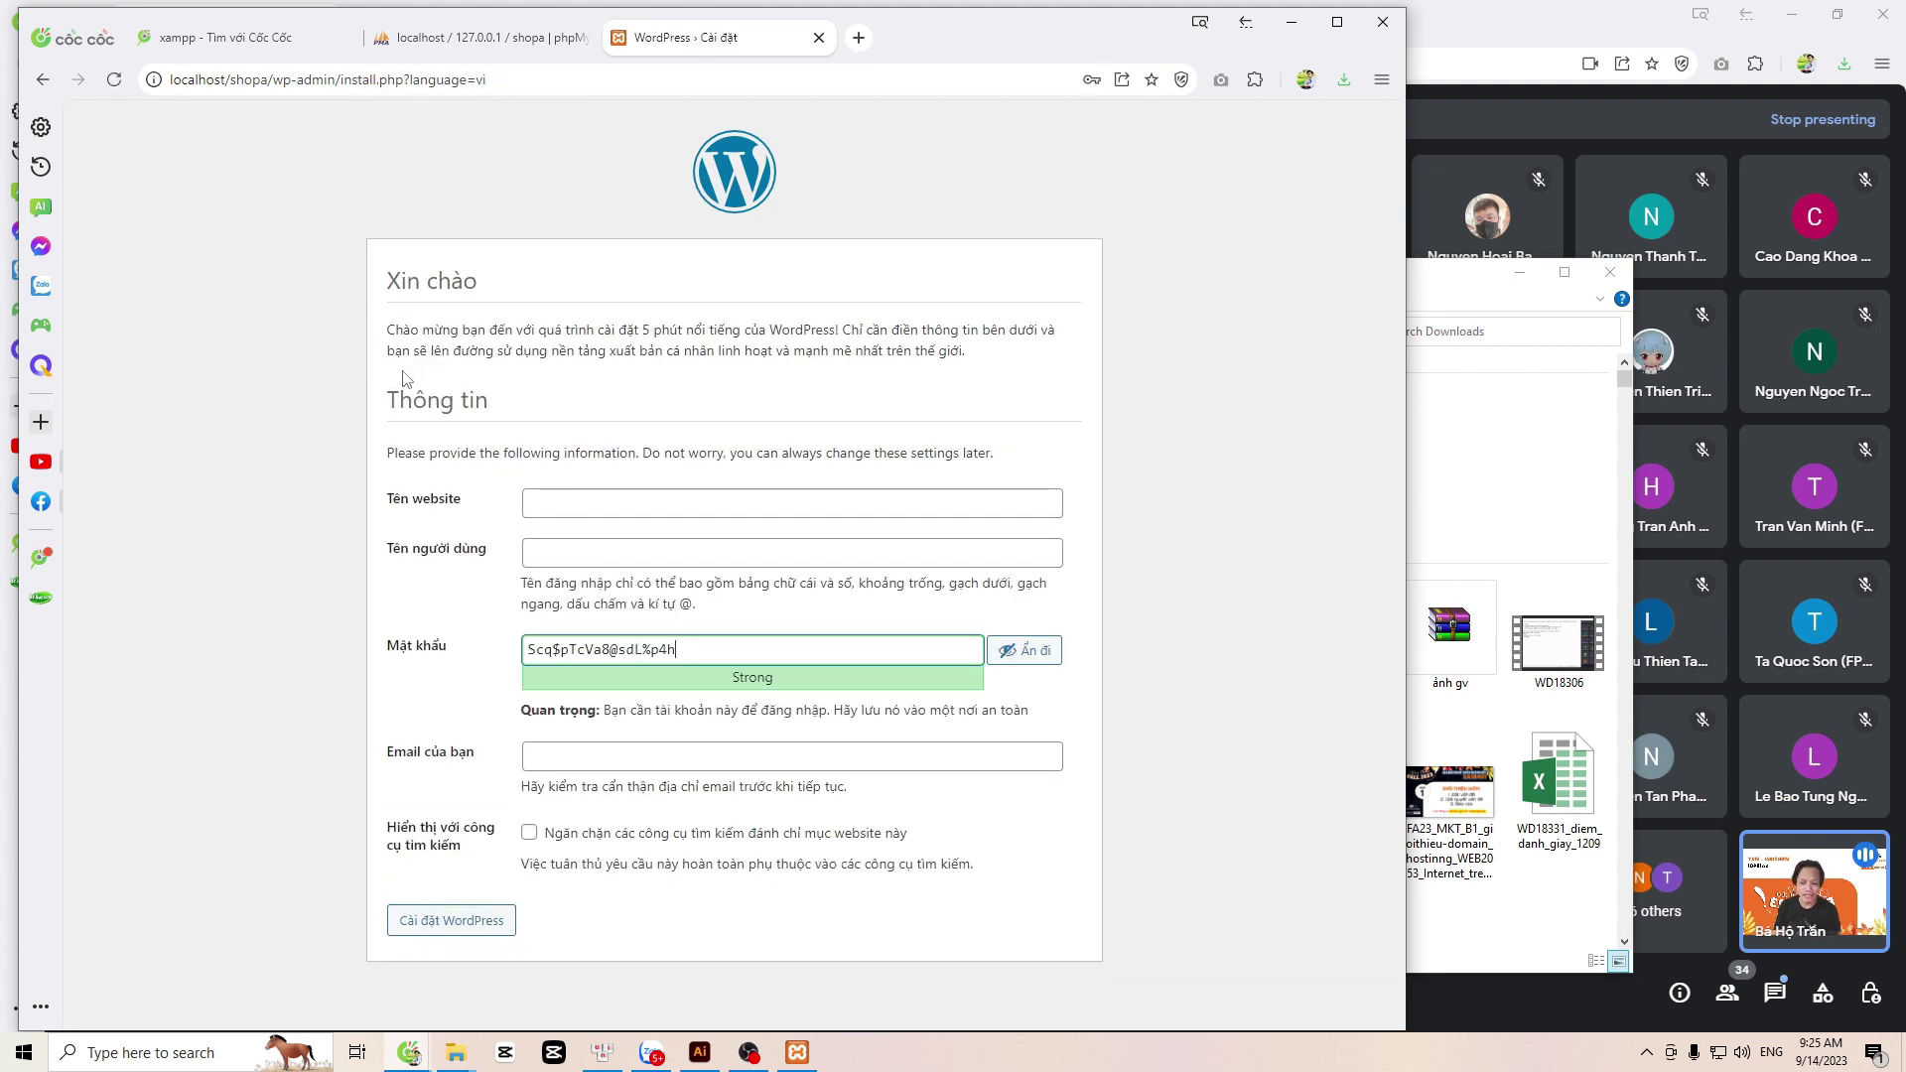
pyautogui.click(560, 494)
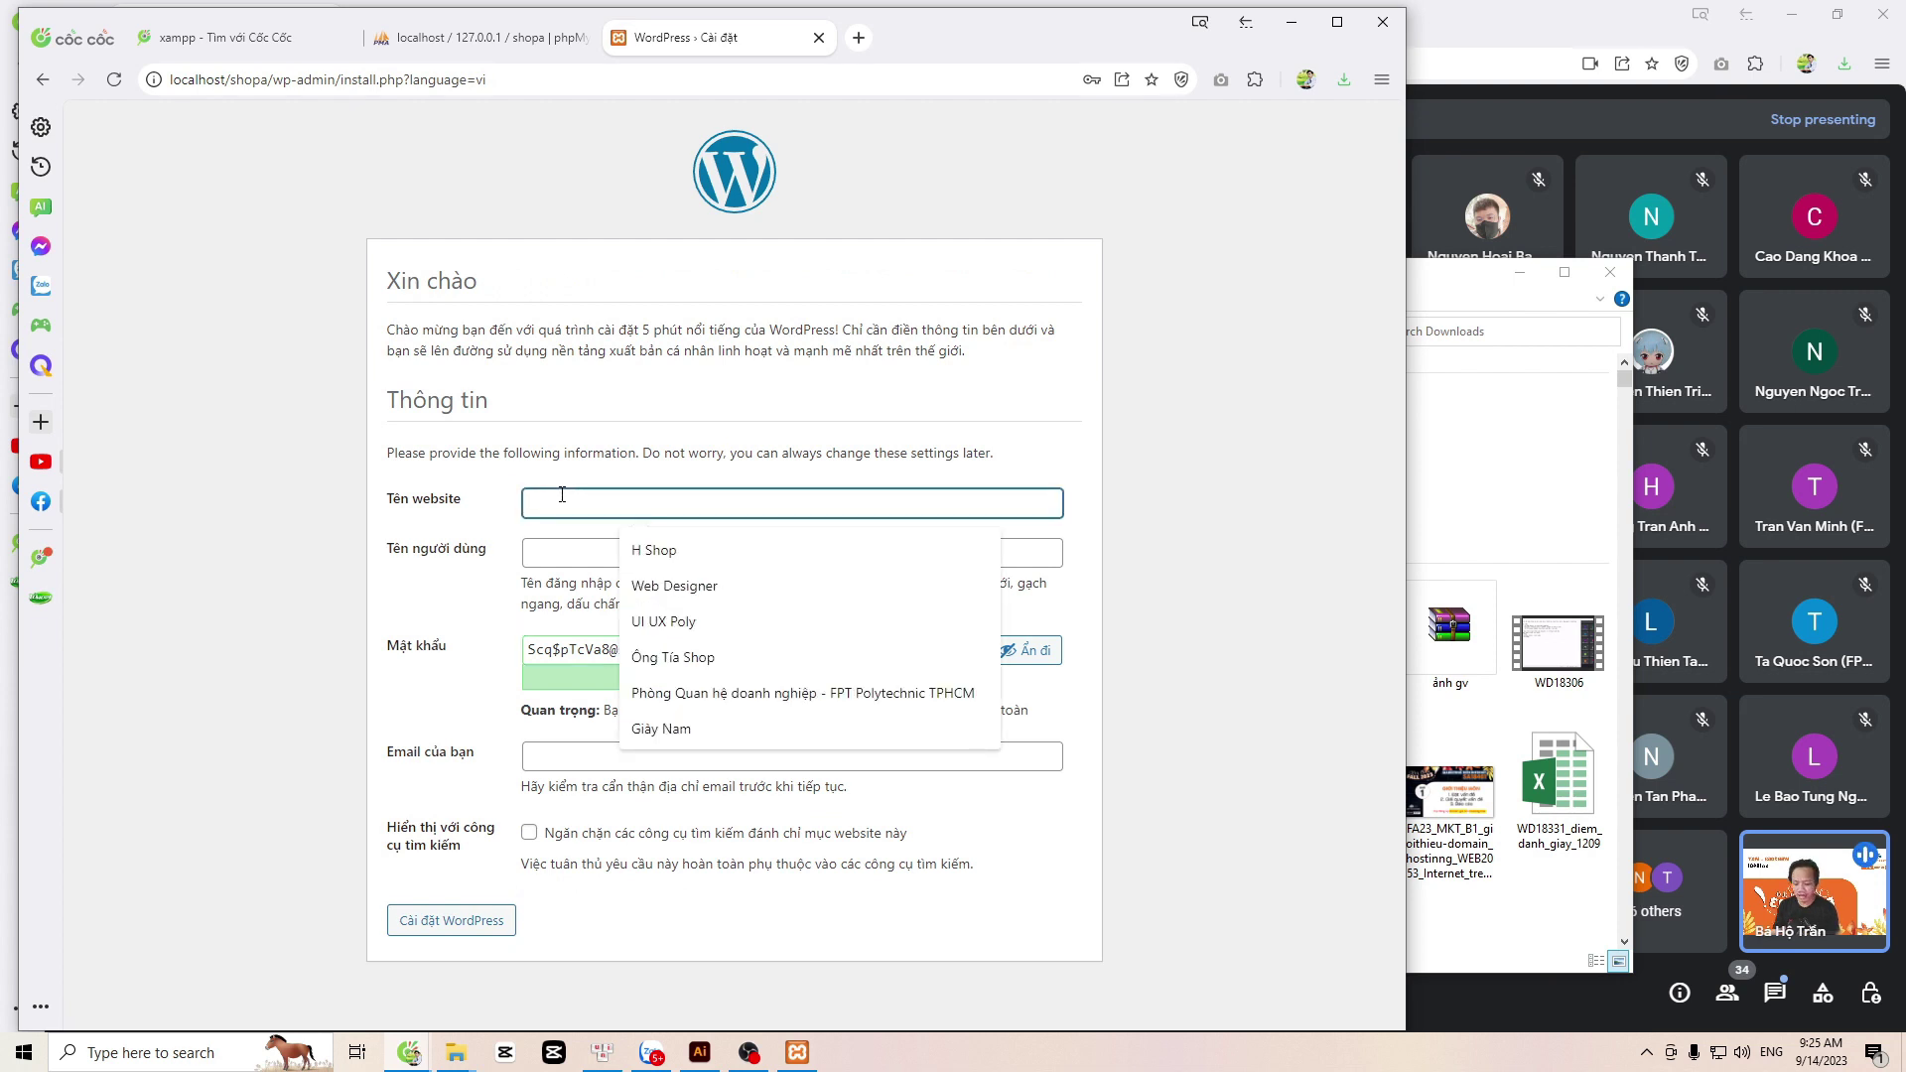
pyautogui.write('SHo')
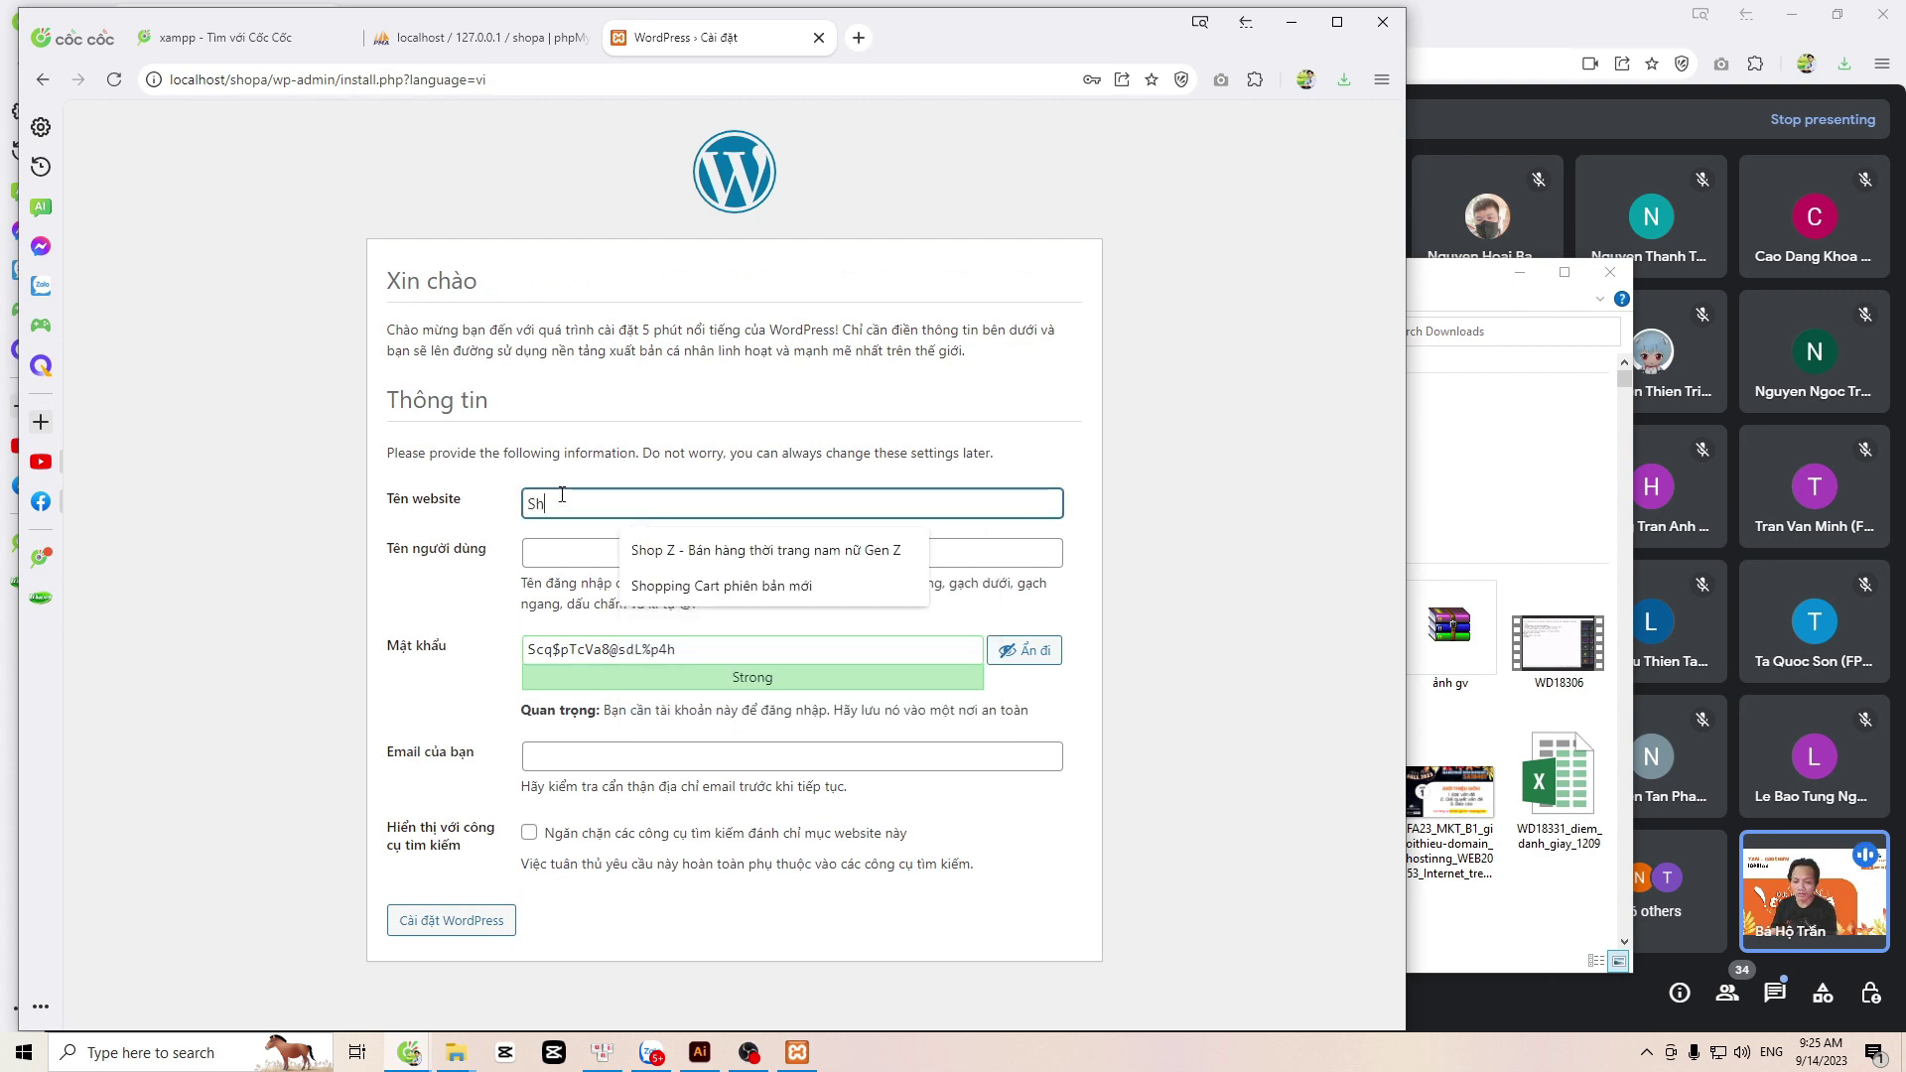
pyautogui.write('op 1')
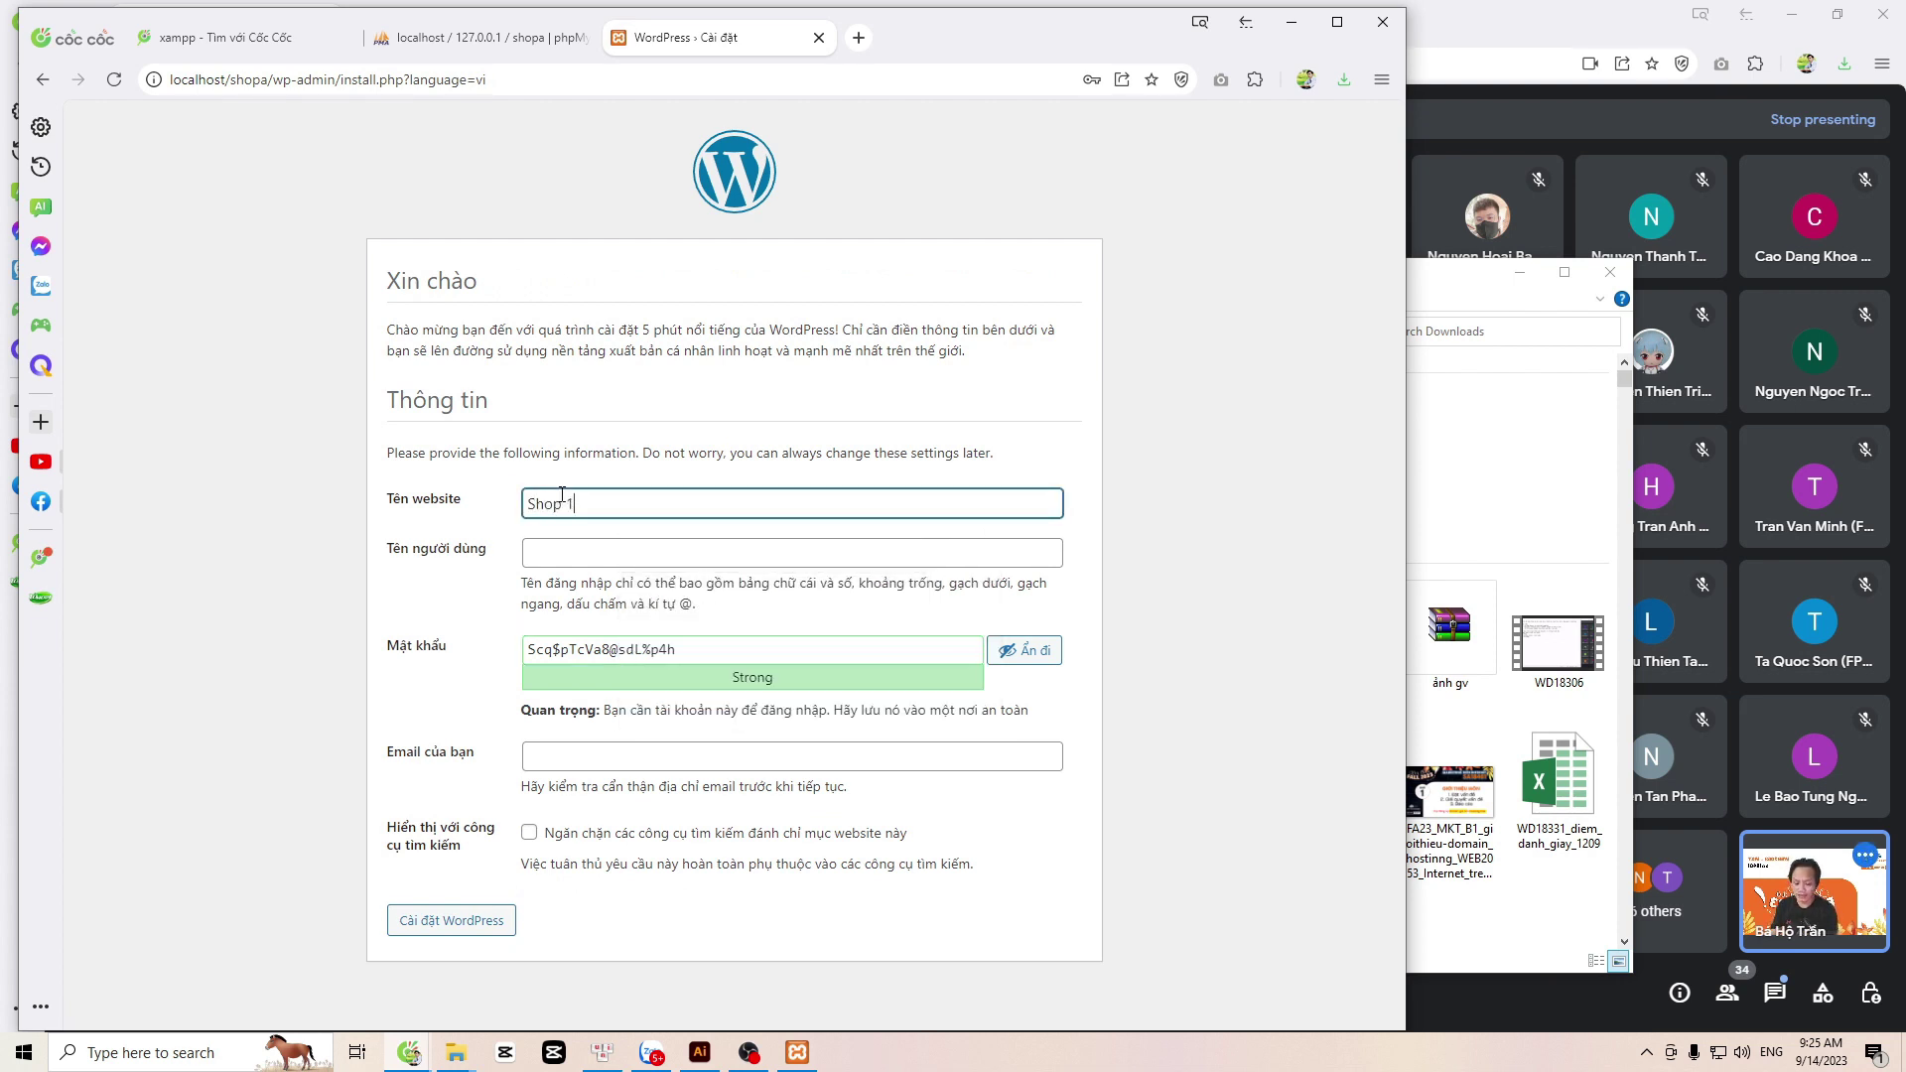
pyautogui.press('BackSpace')
pyautogui.write('a')
pyautogui.write(' - kinh doanh ')
pyautogui.write('sản phẩm t')
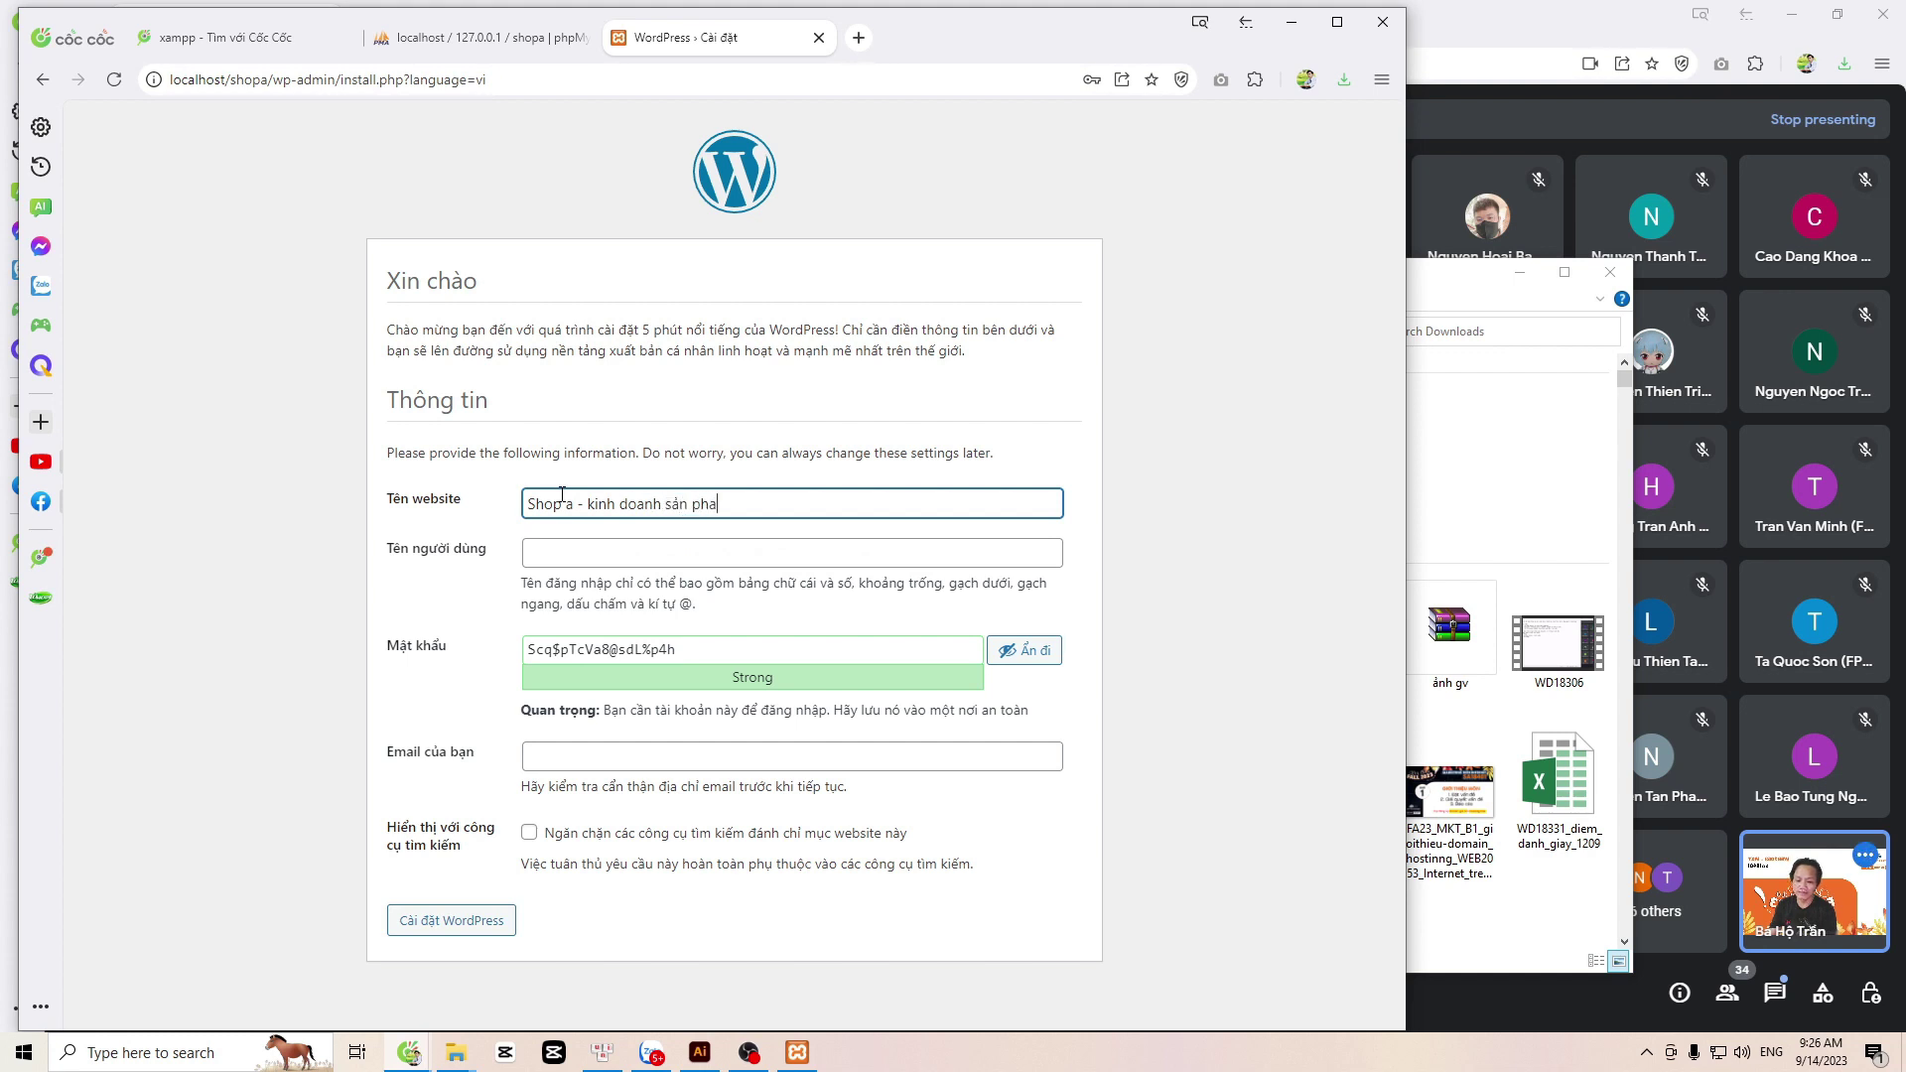
pyautogui.write('hời t')
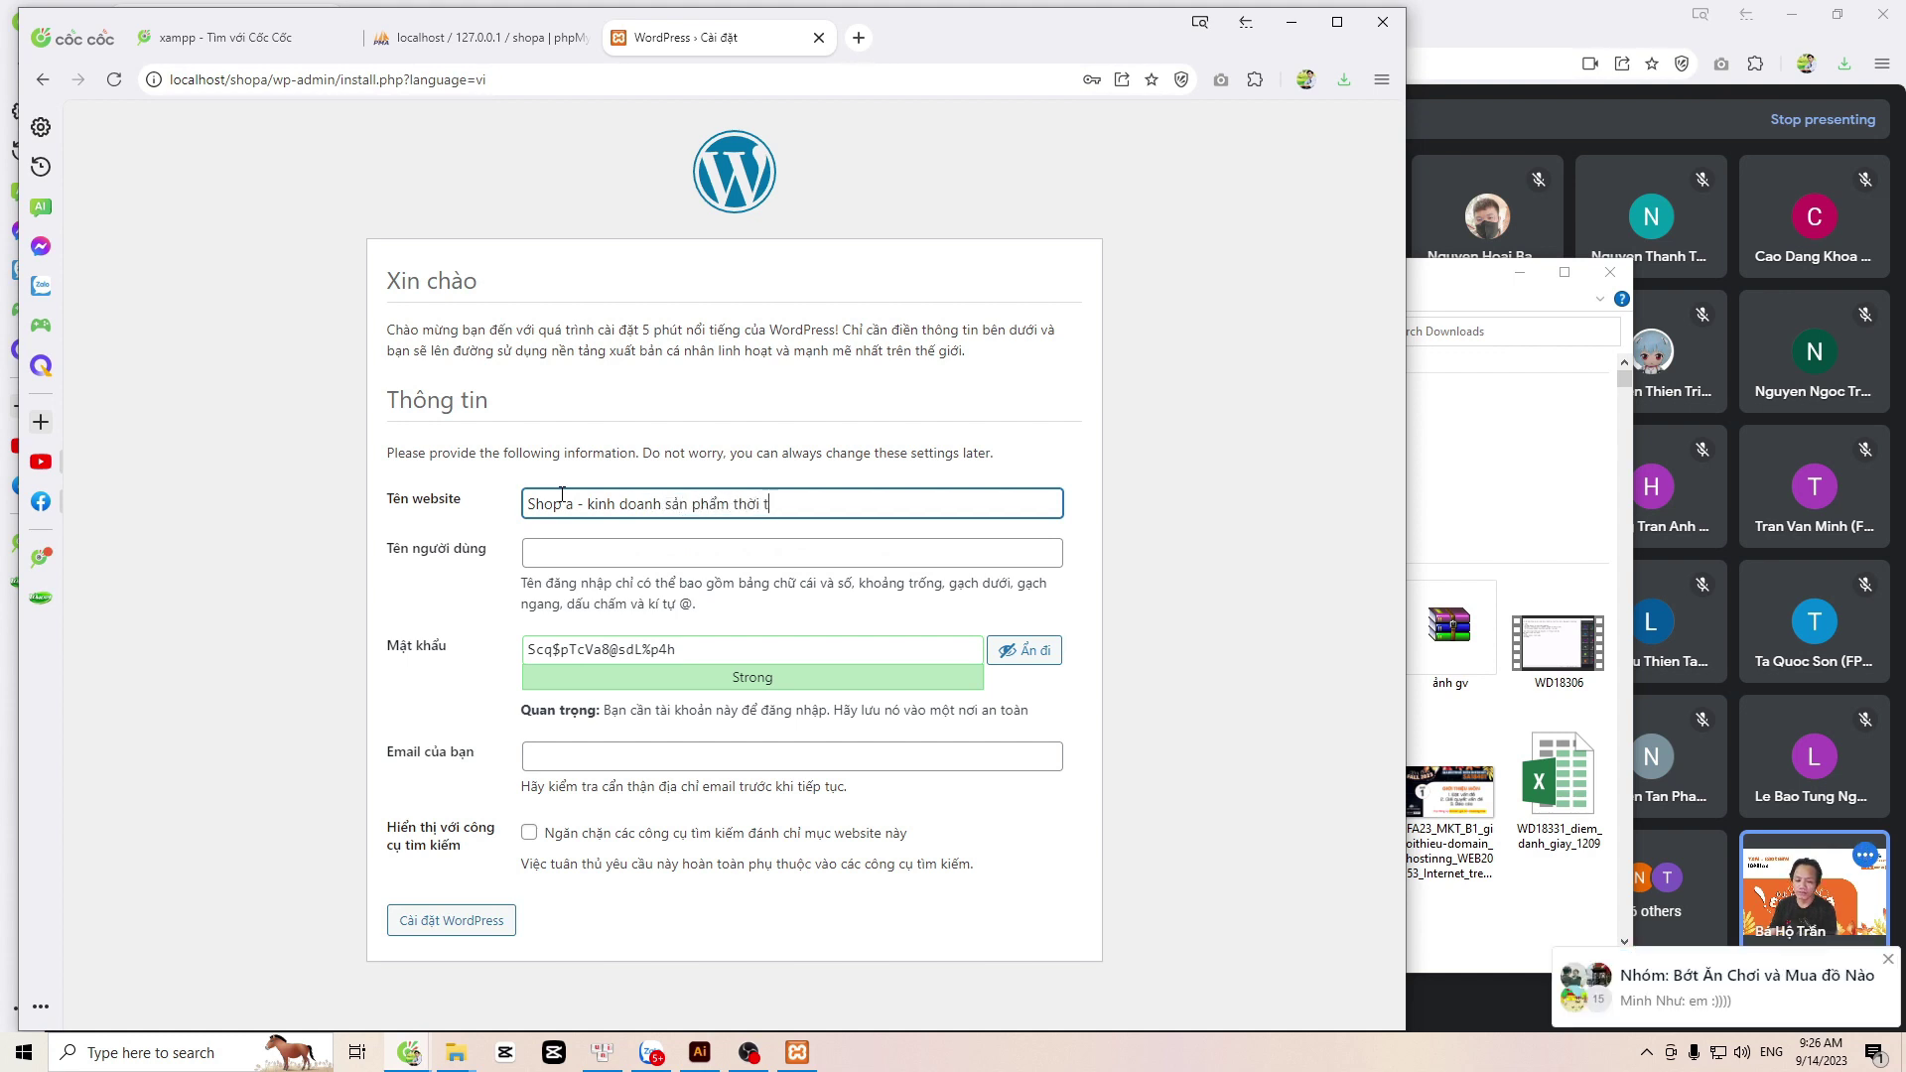
pyautogui.write('rang g nam nu moi lua tuop')
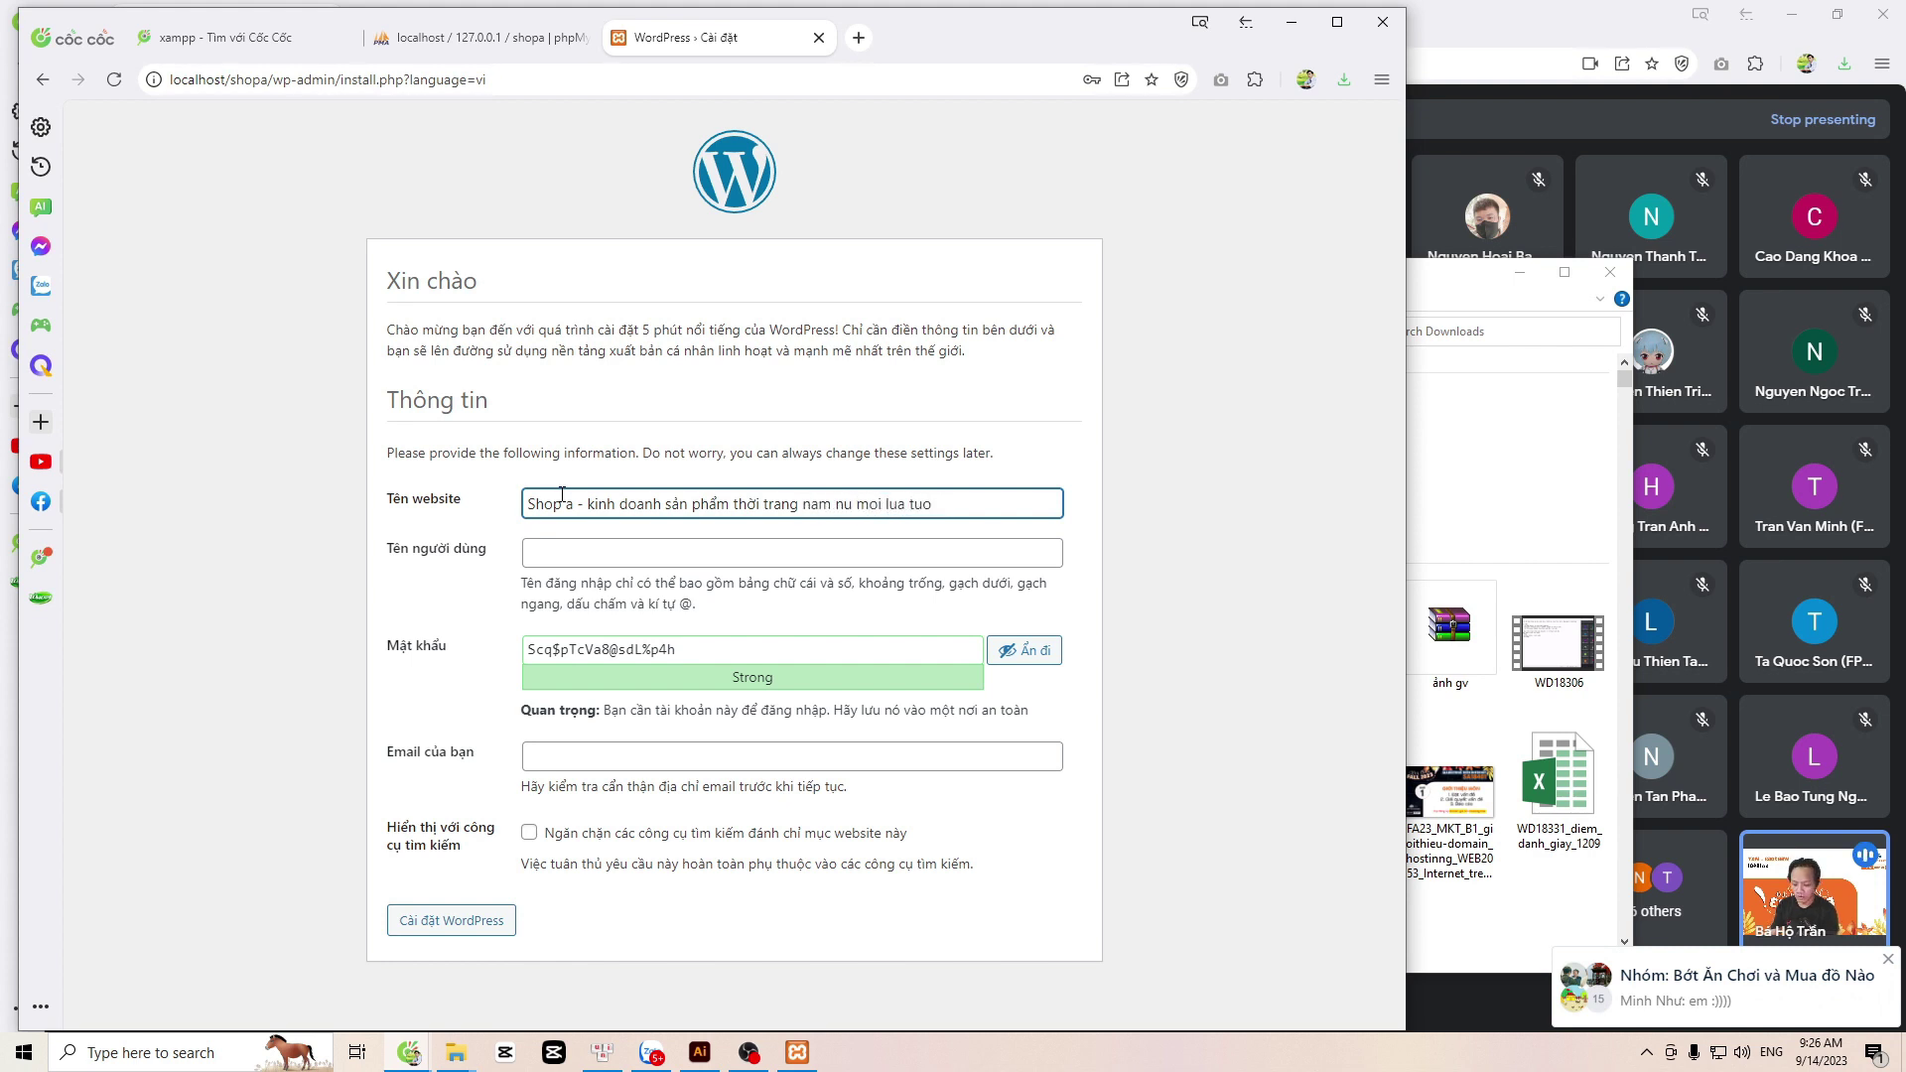
pyautogui.moveTo(542, 504); pyautogui.dragTo(983, 515)
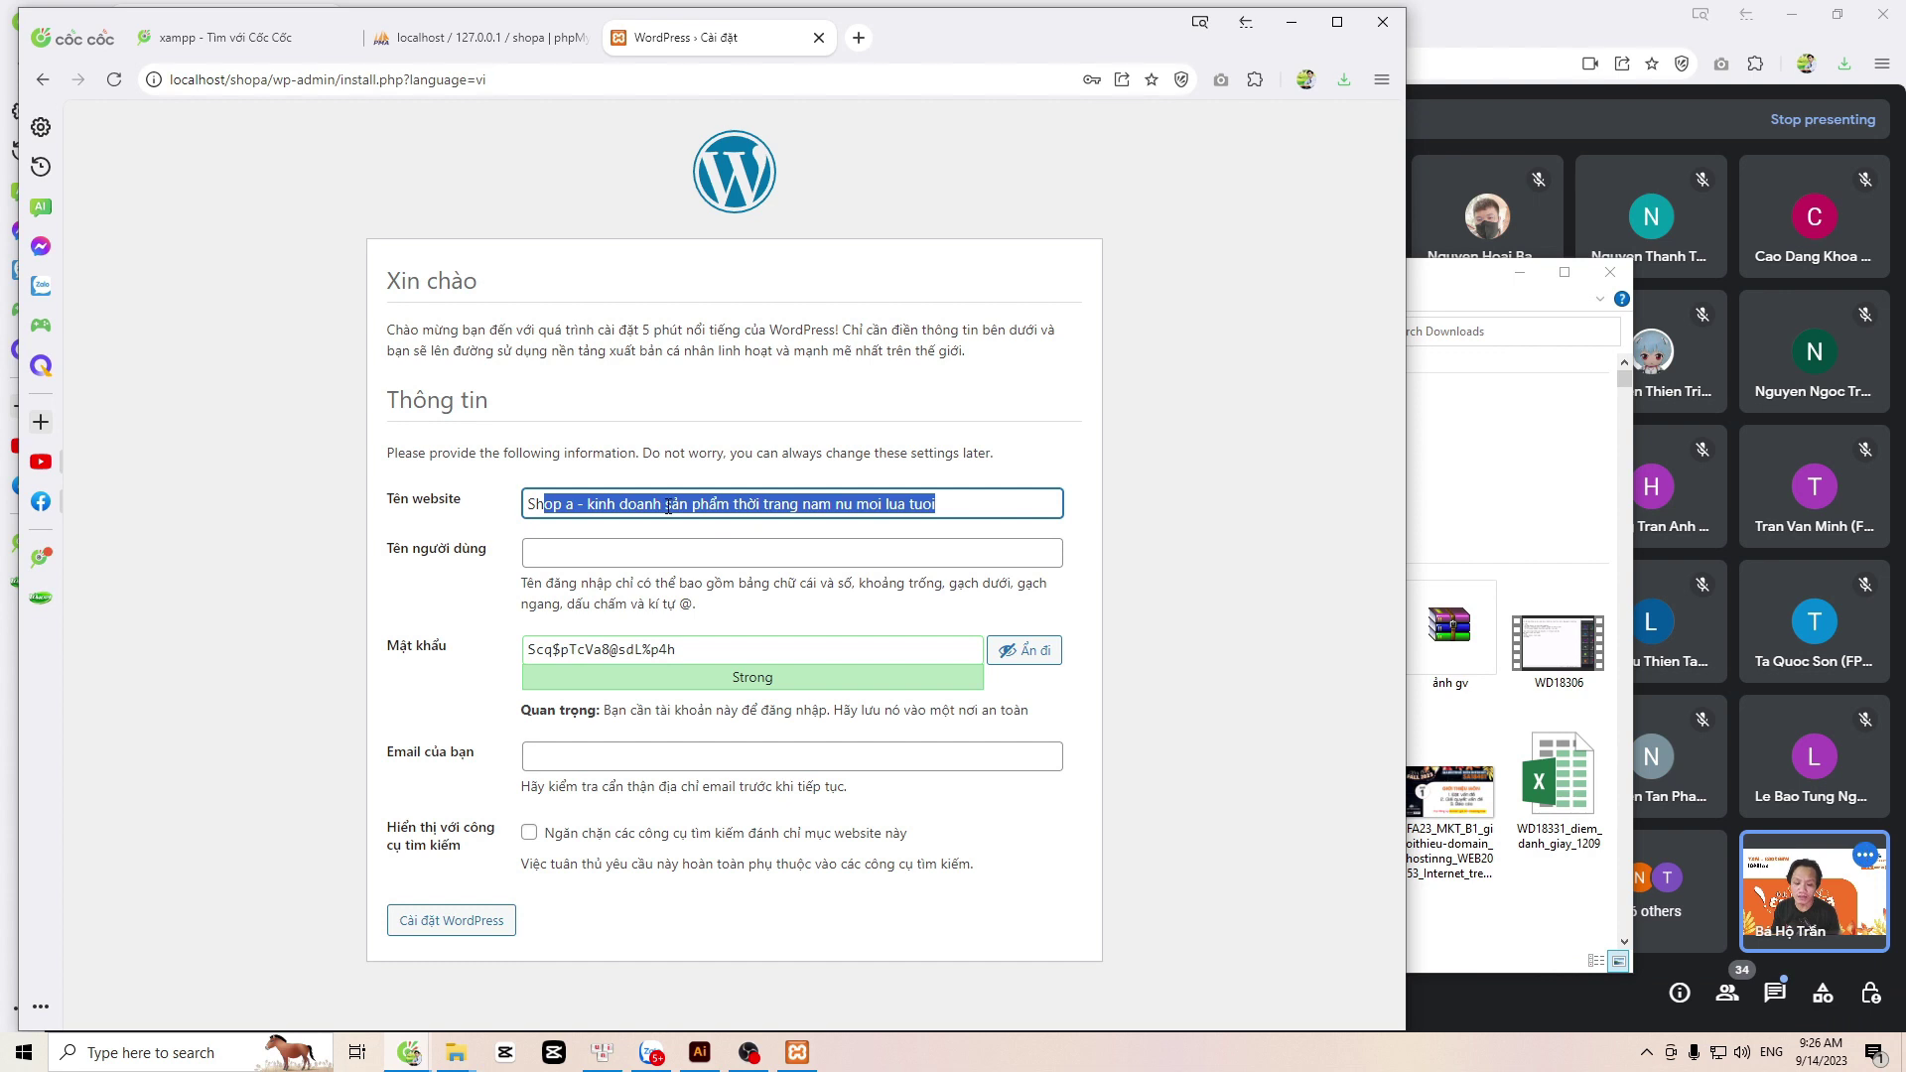
pyautogui.moveTo(666, 507); pyautogui.dragTo(796, 507)
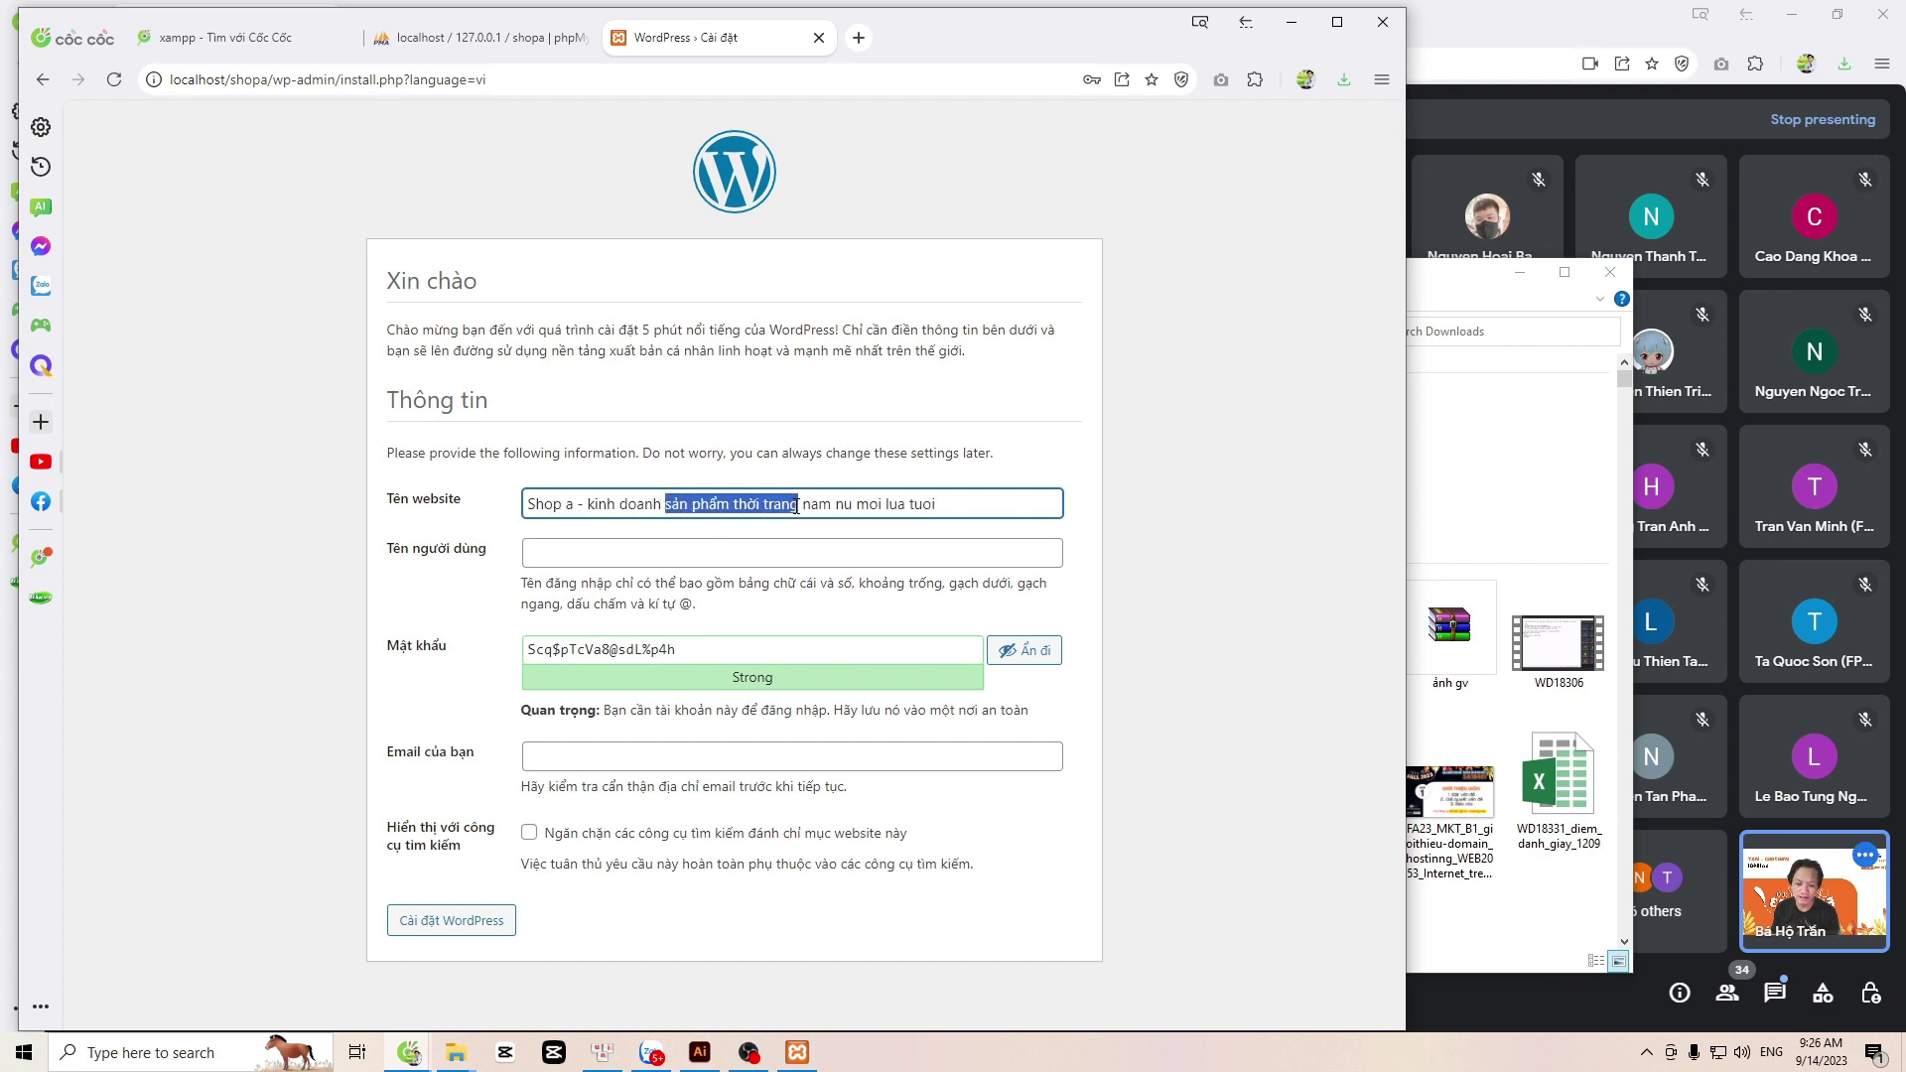
pyautogui.click(757, 503)
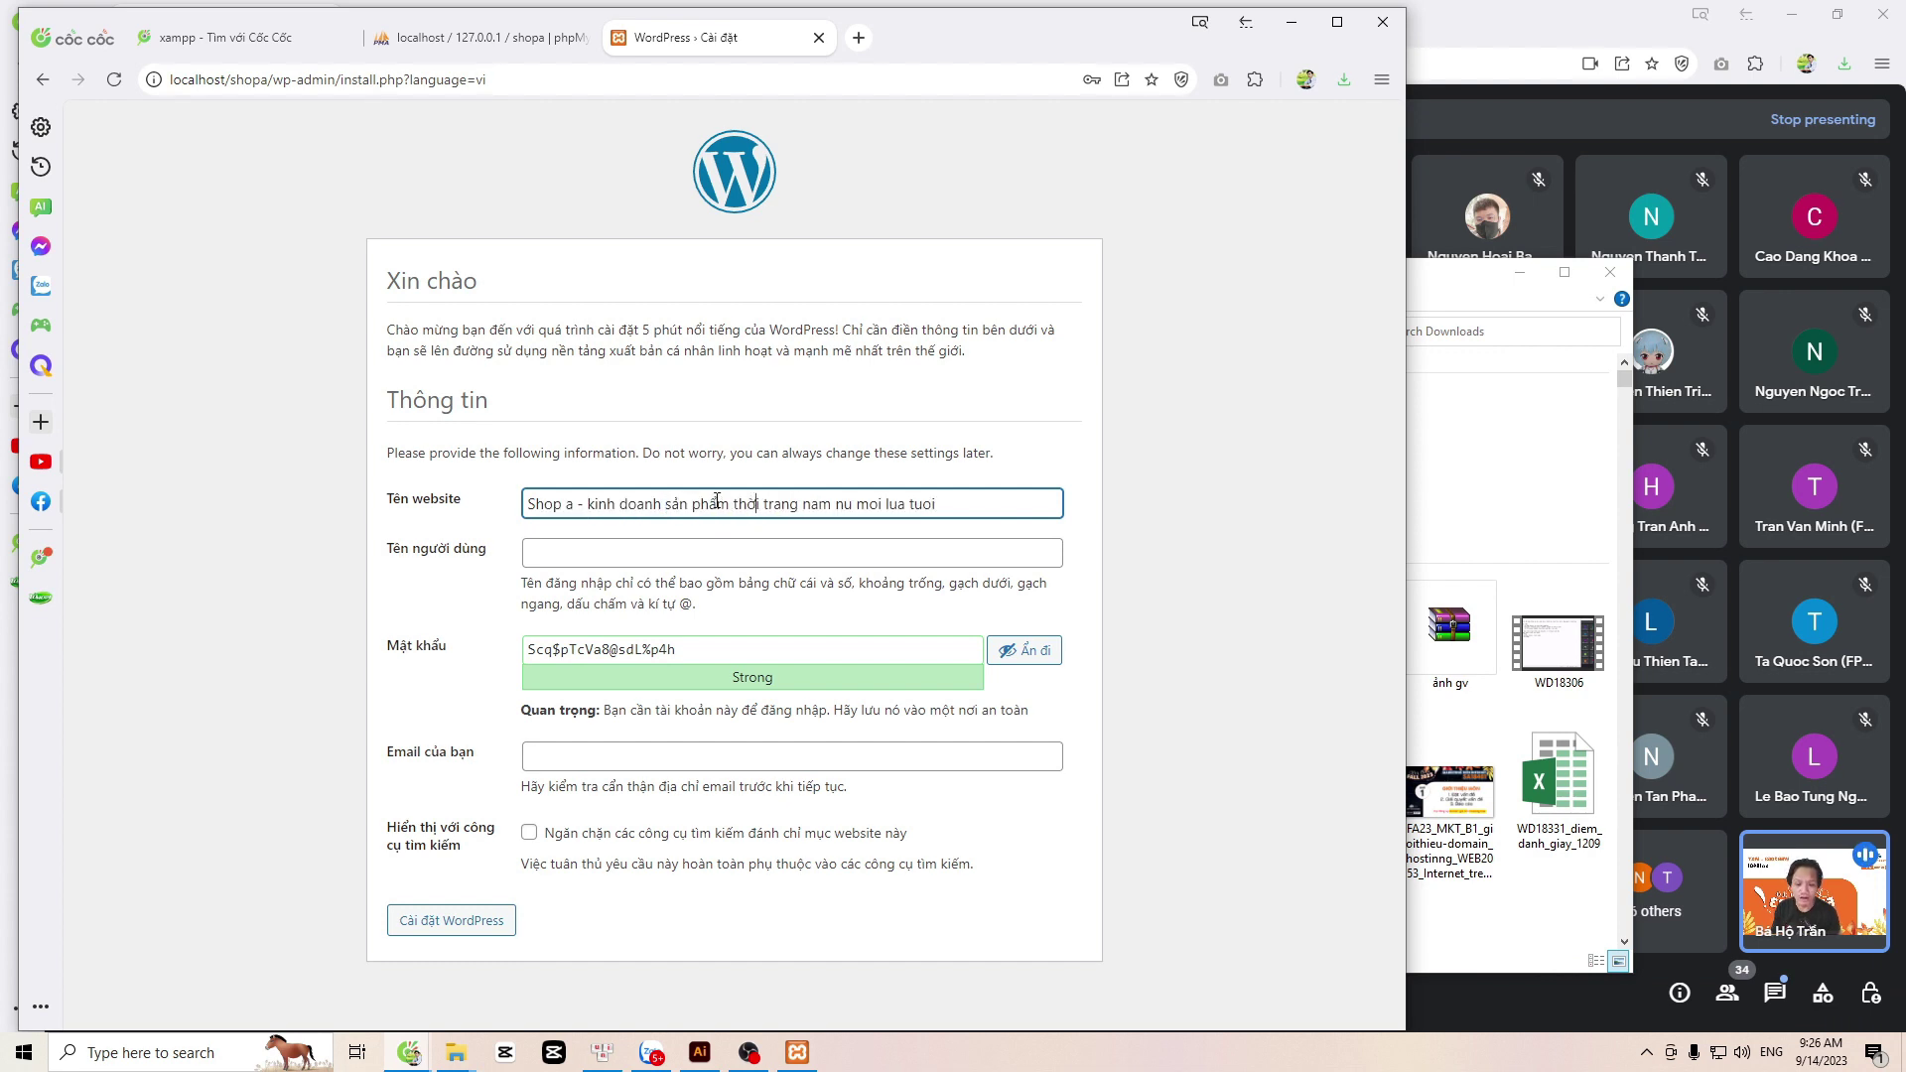
pyautogui.moveTo(667, 504); pyautogui.dragTo(833, 504)
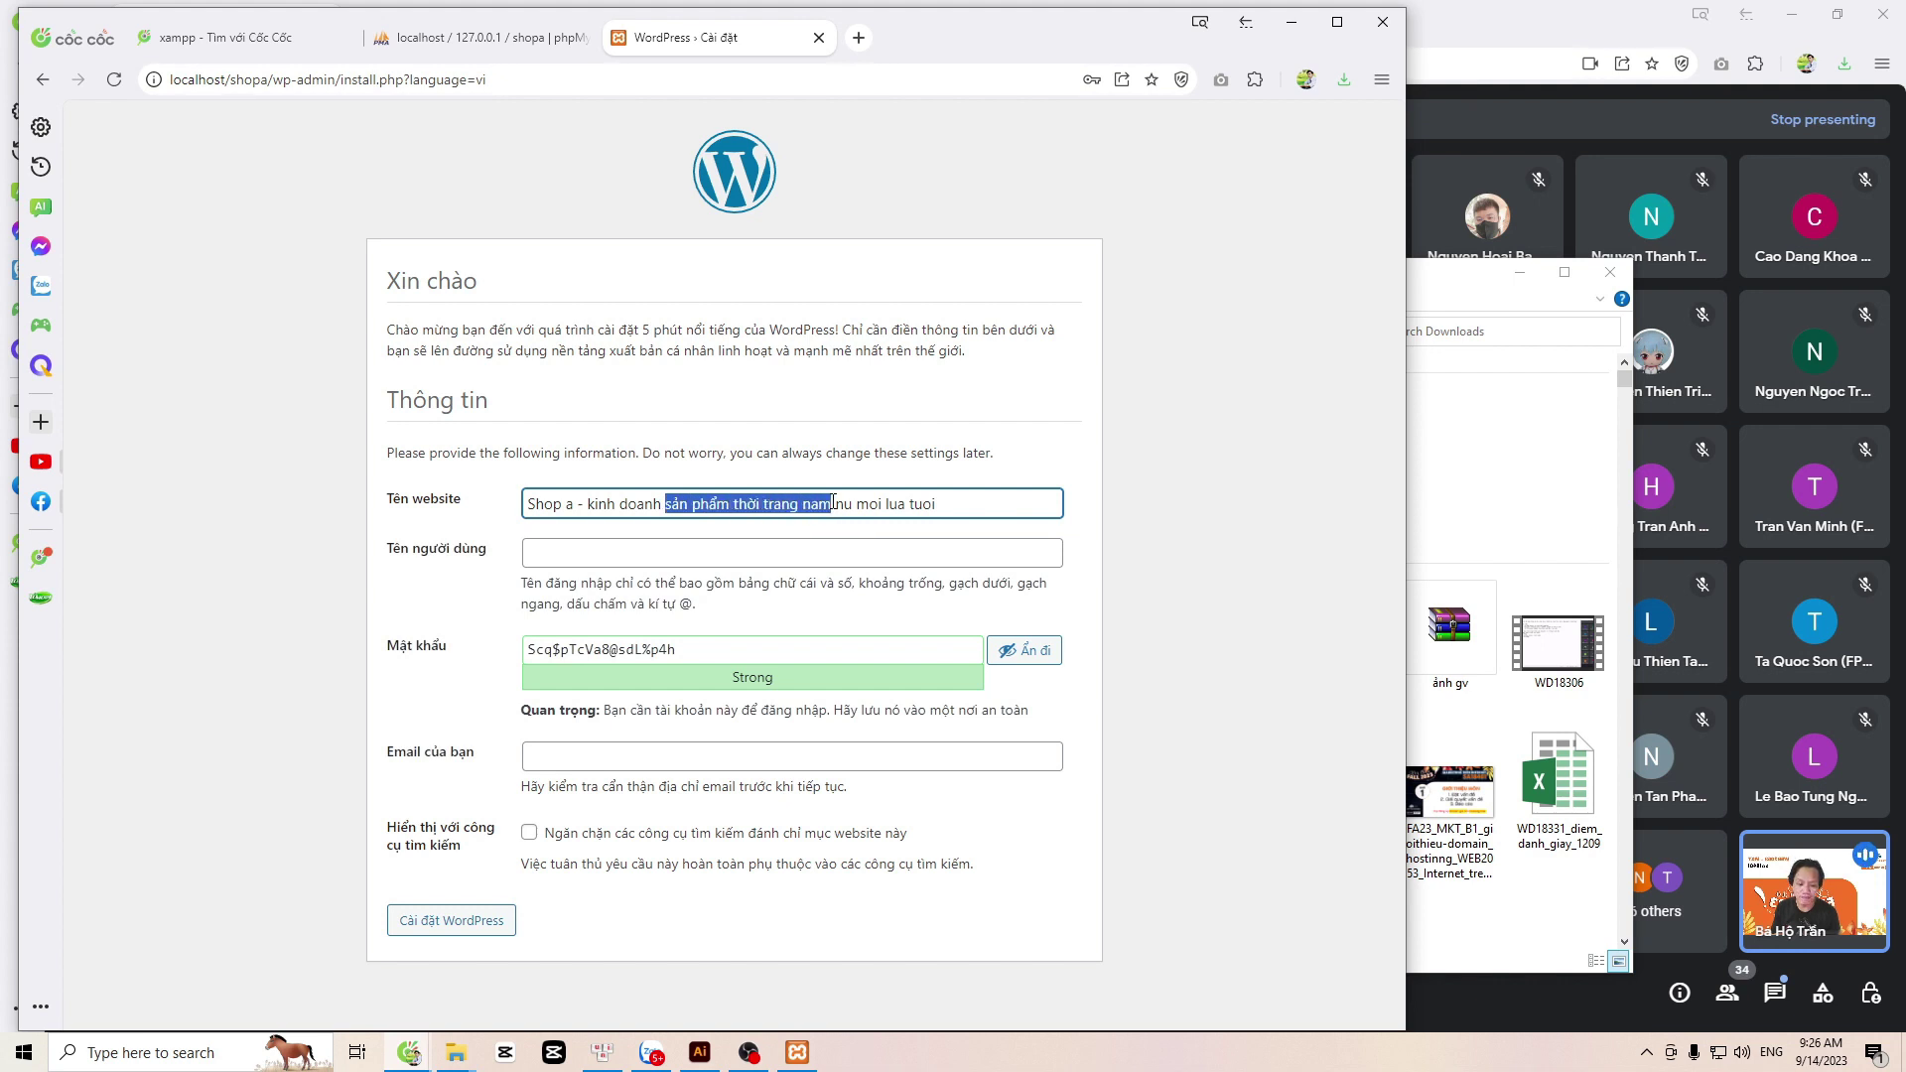
pyautogui.moveTo(666, 503); pyautogui.dragTo(855, 506)
# Step: Set username admin, a custom password and the suggested admin e-mail, then run the installation
pyautogui.click(586, 554)
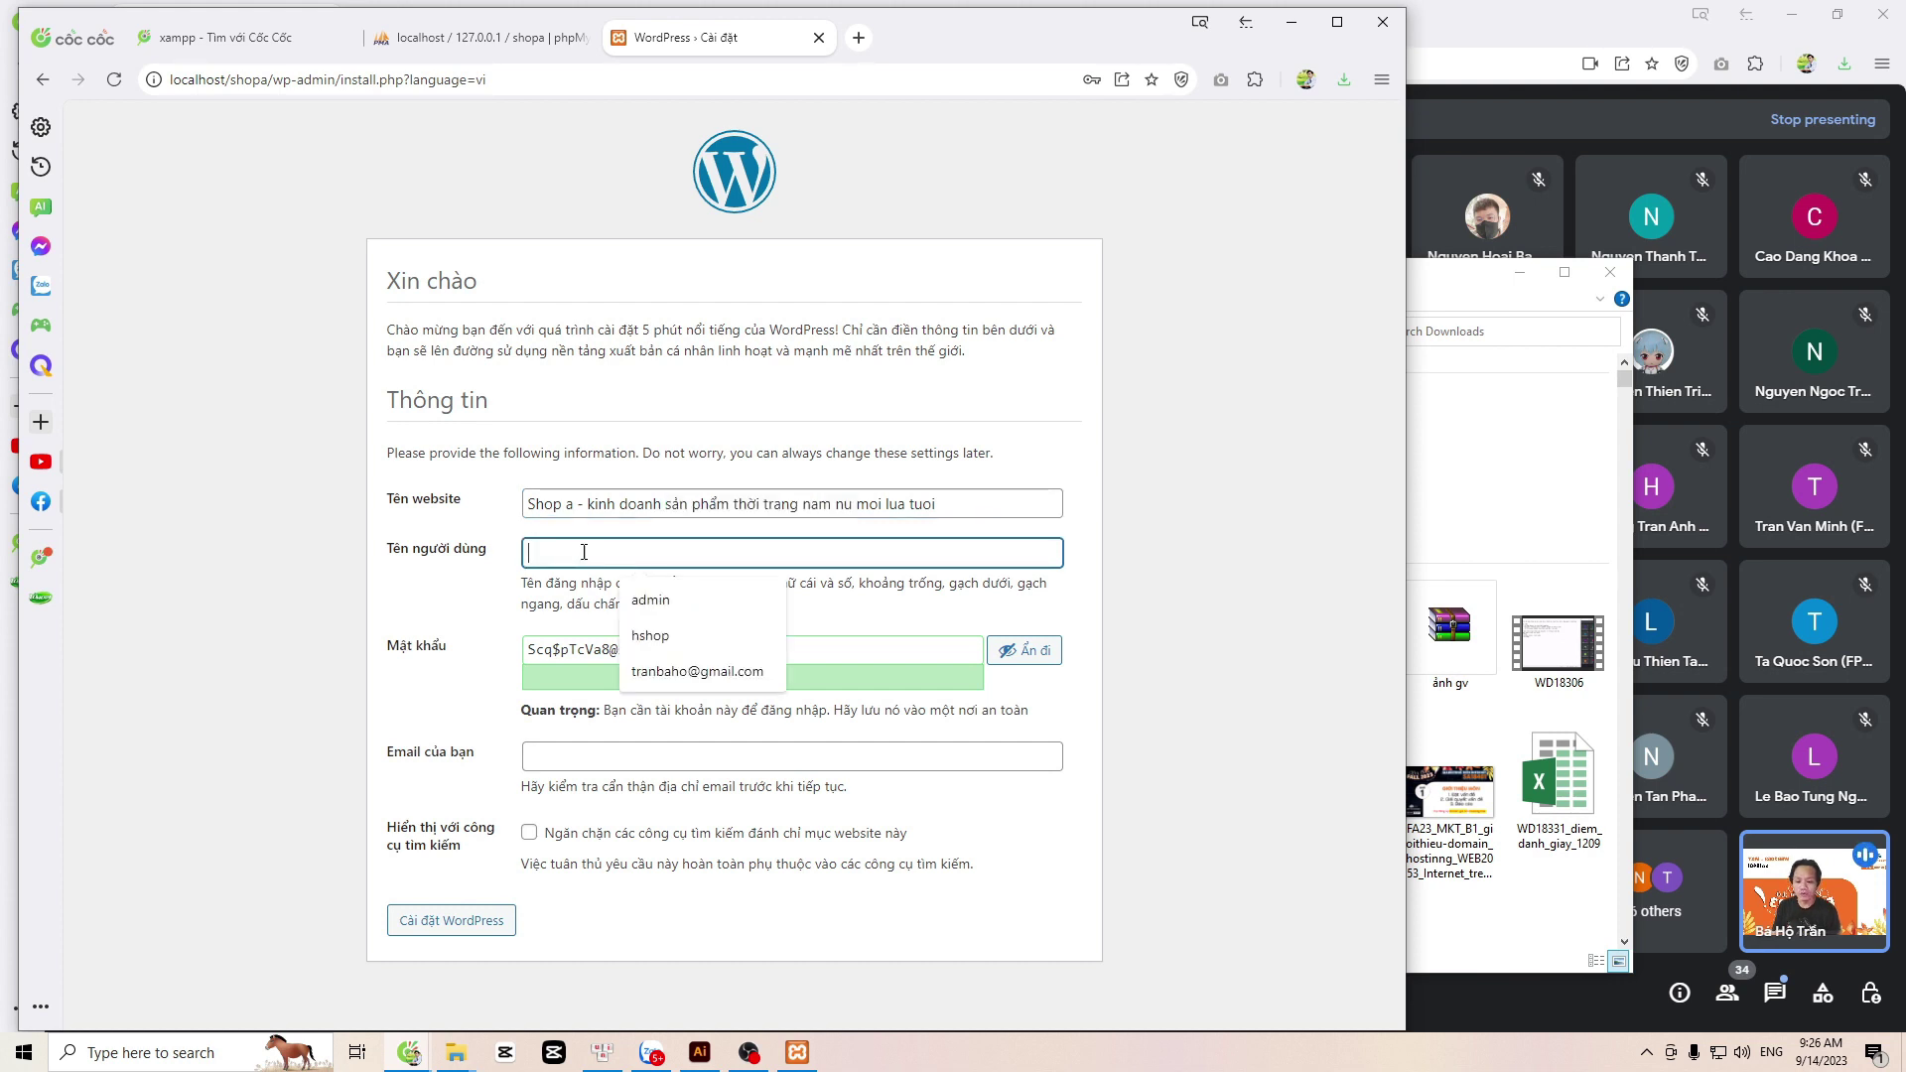
pyautogui.click(651, 601)
pyautogui.moveTo(683, 648); pyautogui.dragTo(408, 651)
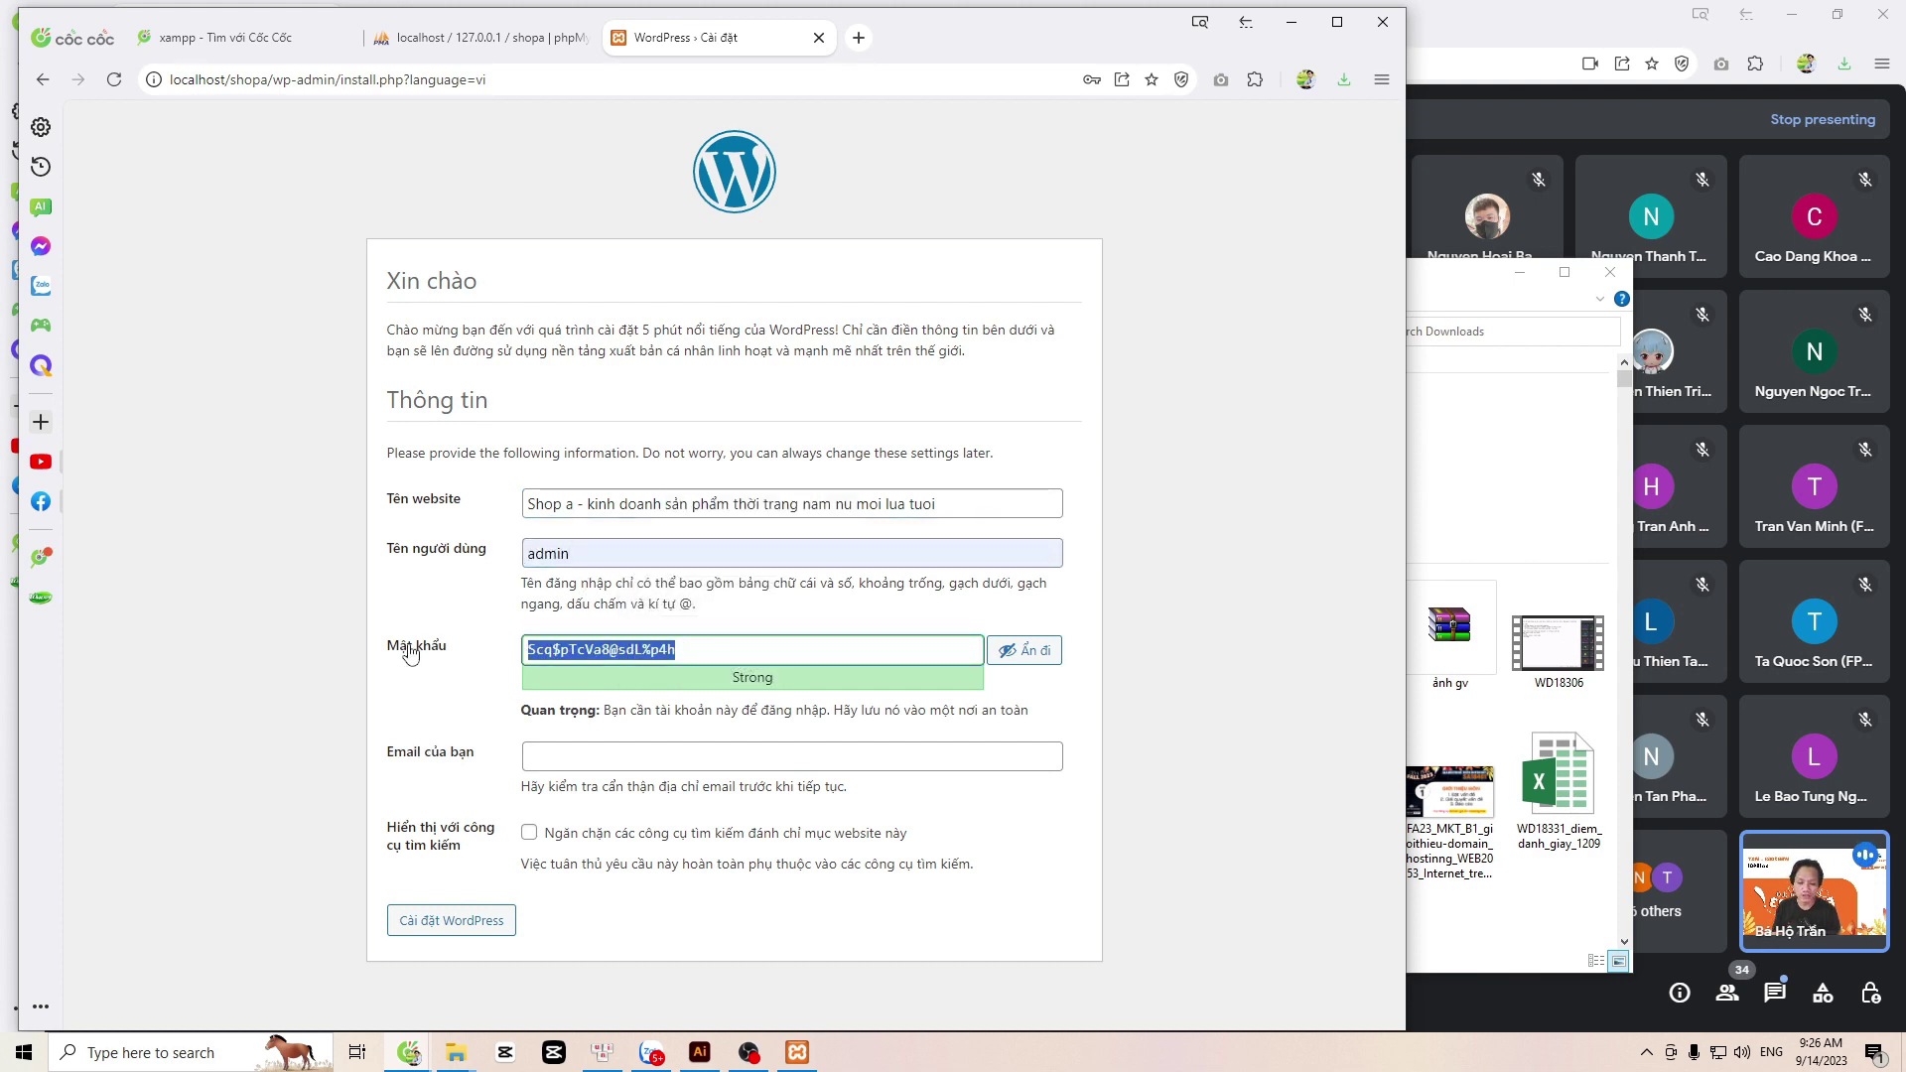
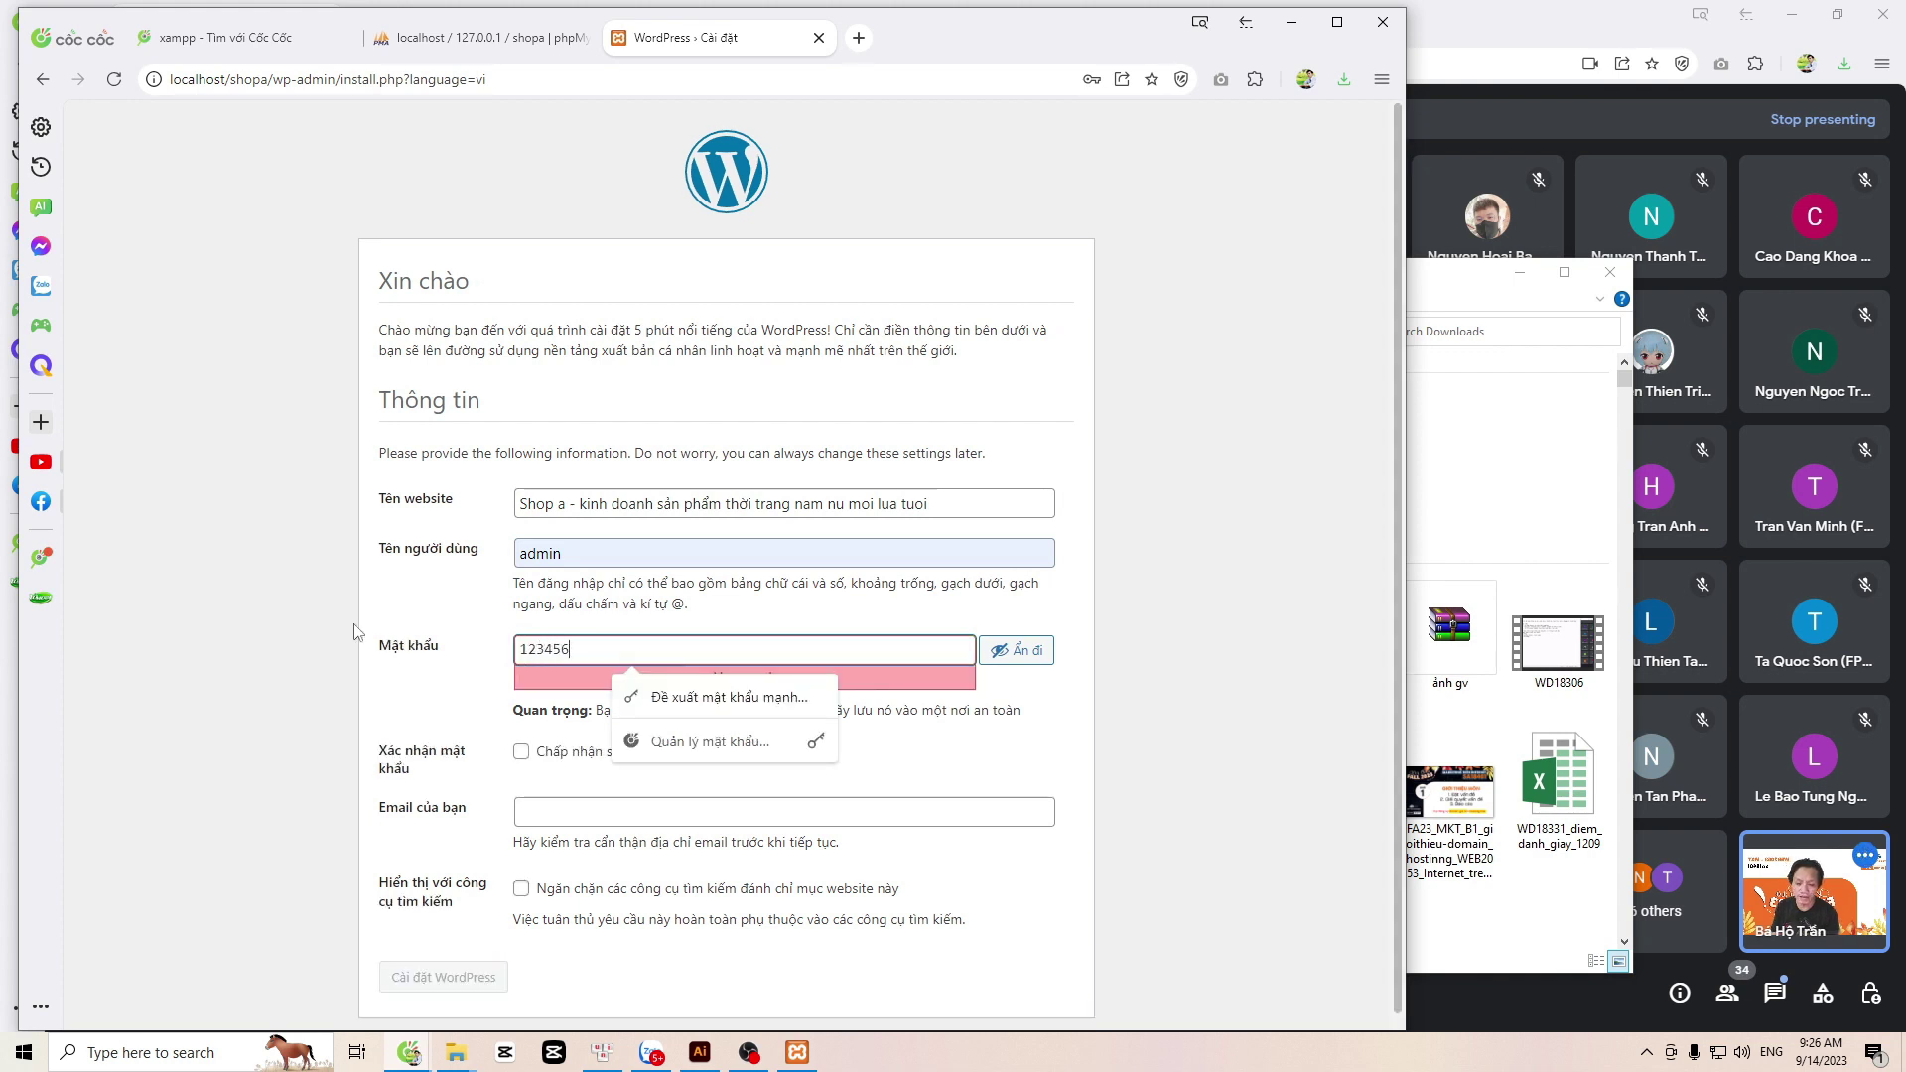
pyautogui.doubleClick(539, 648)
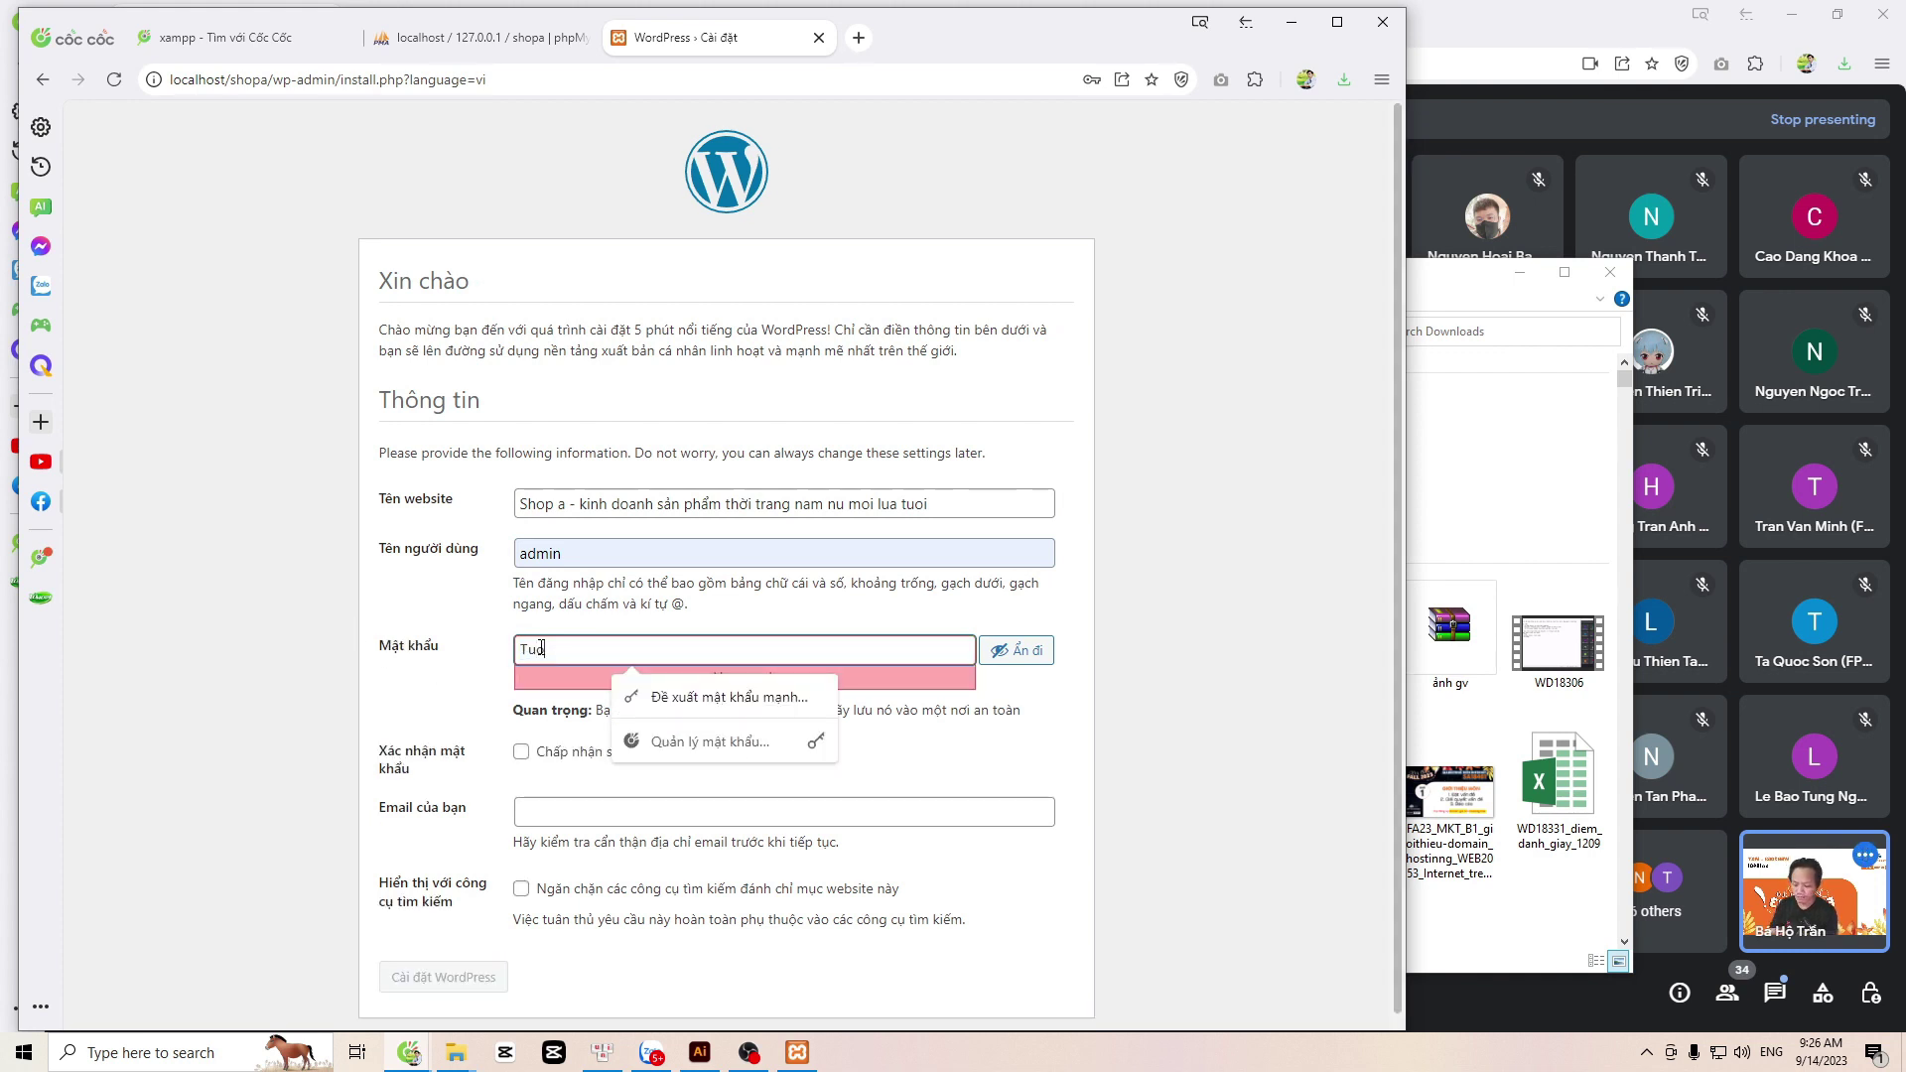
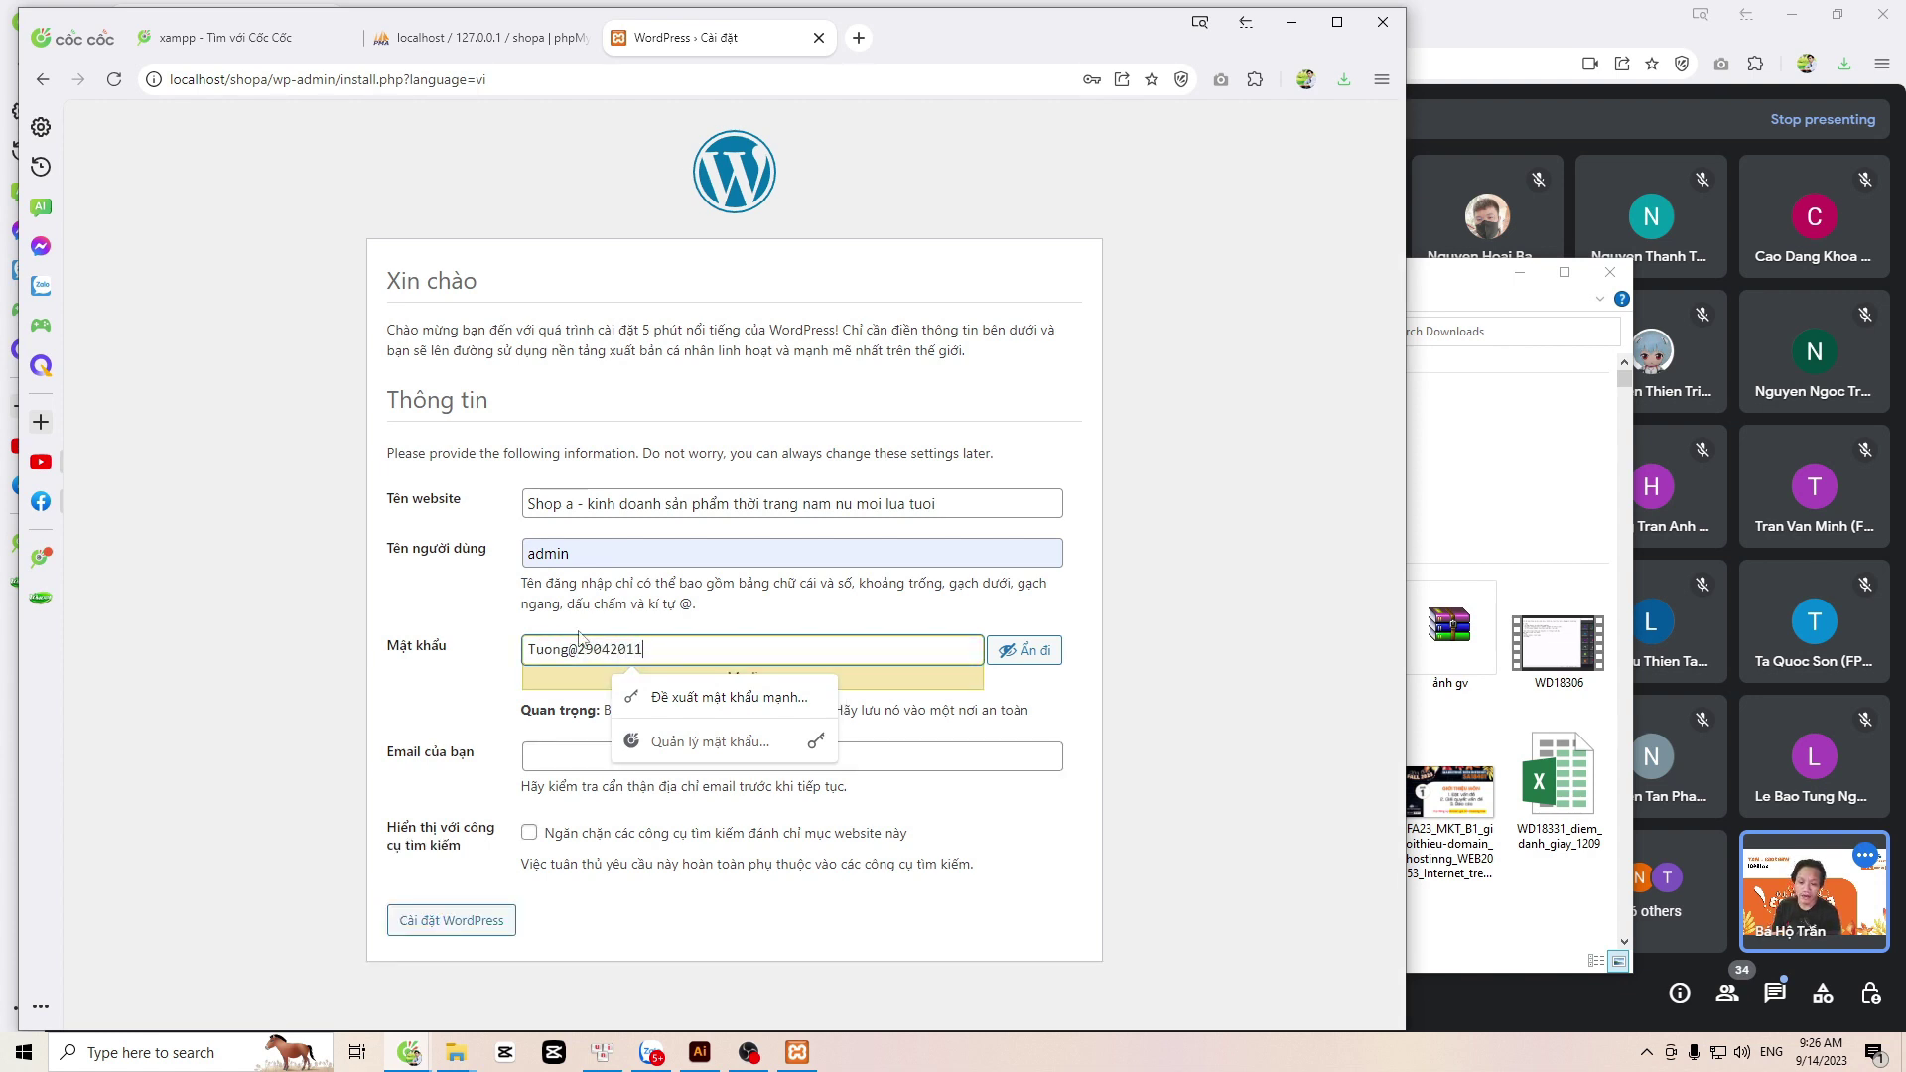
pyautogui.hotkey('ctrl', 'a')
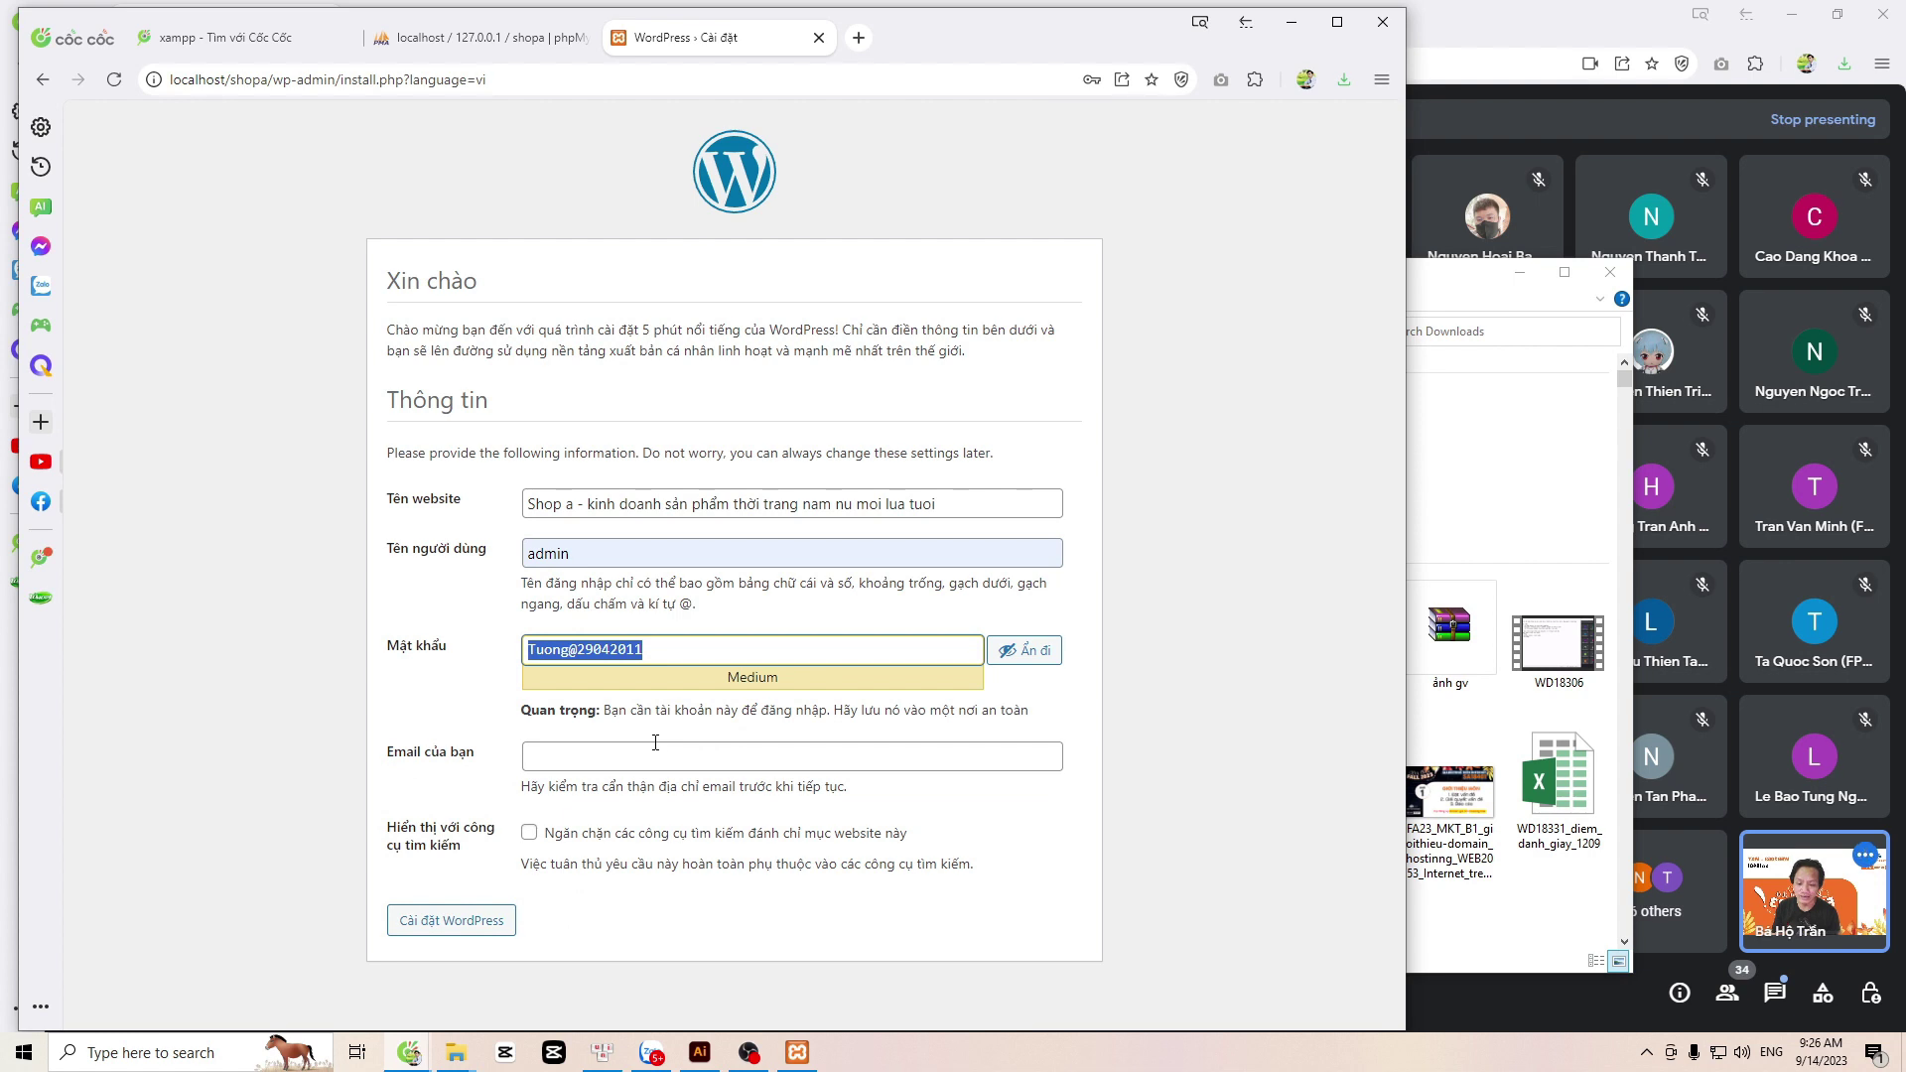
pyautogui.click(536, 756)
pyautogui.press('Down')
pyautogui.press('Return')
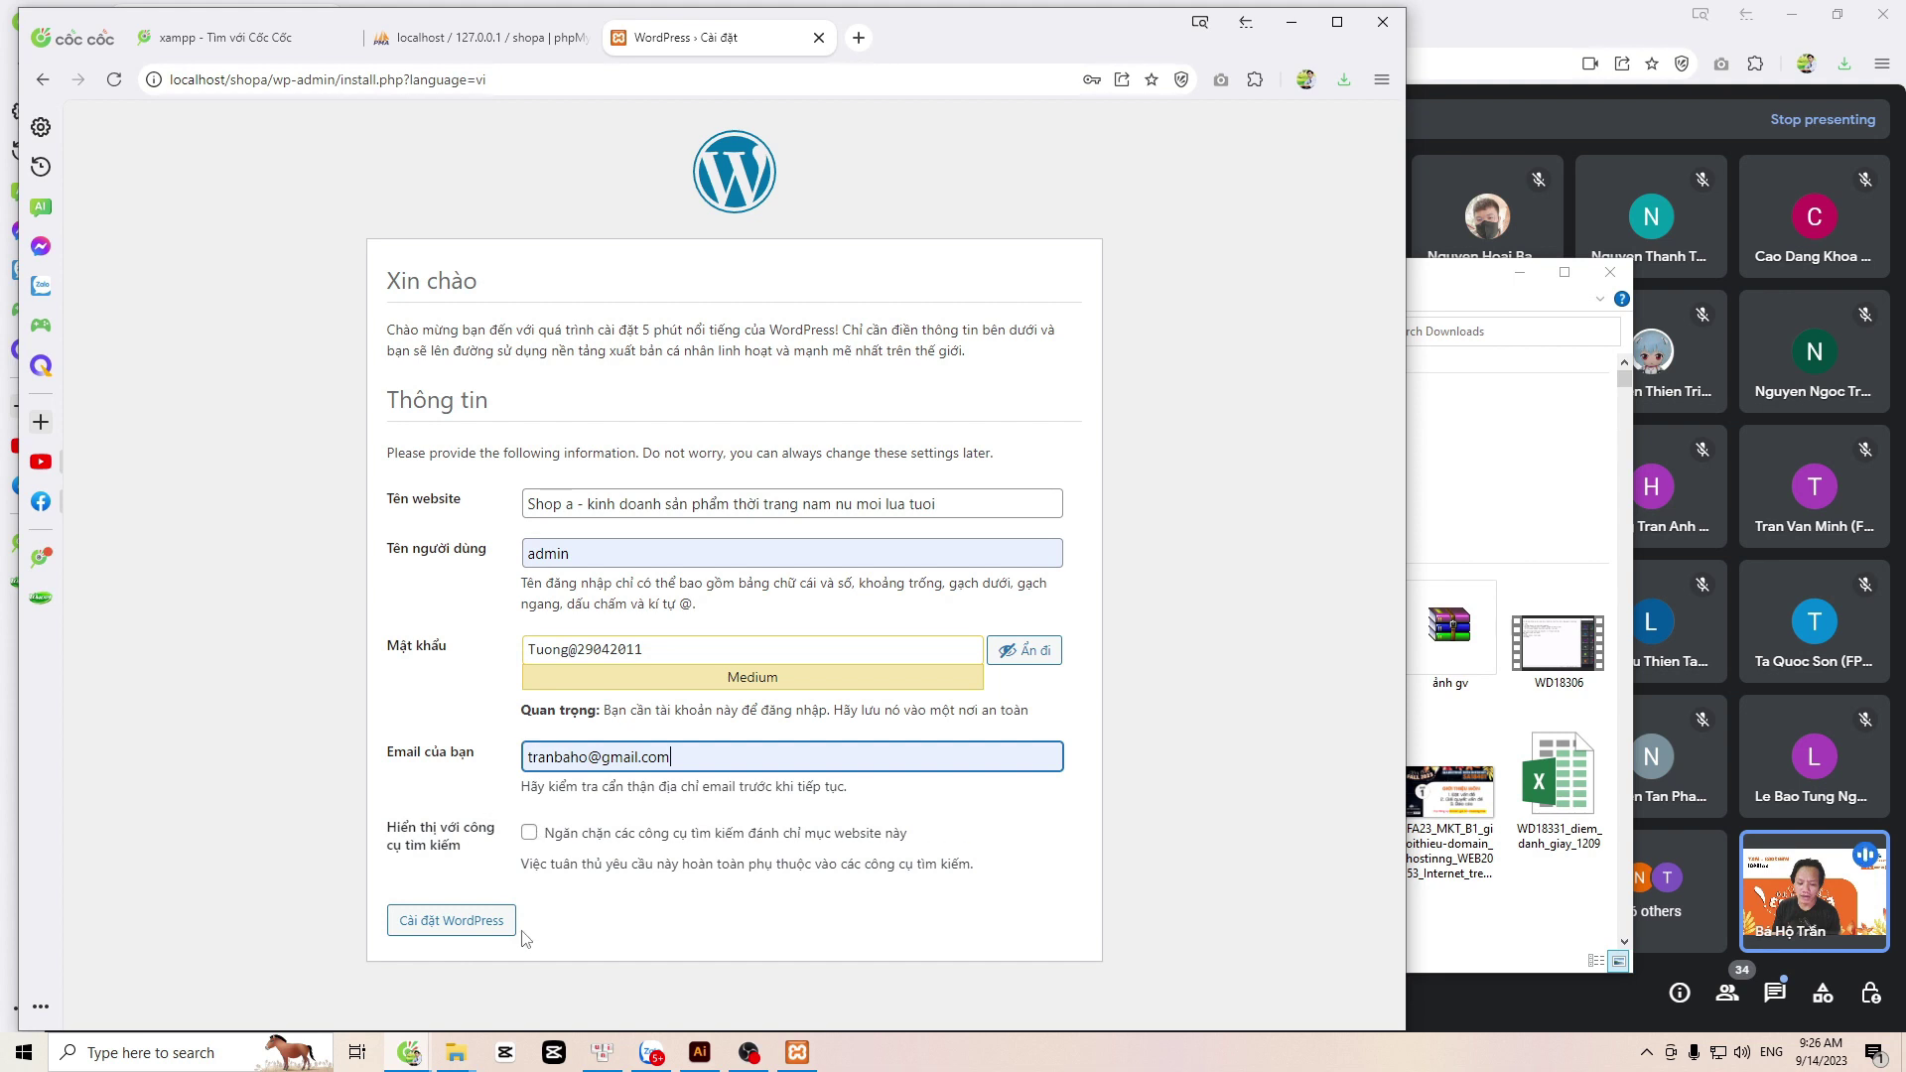
pyautogui.click(470, 925)
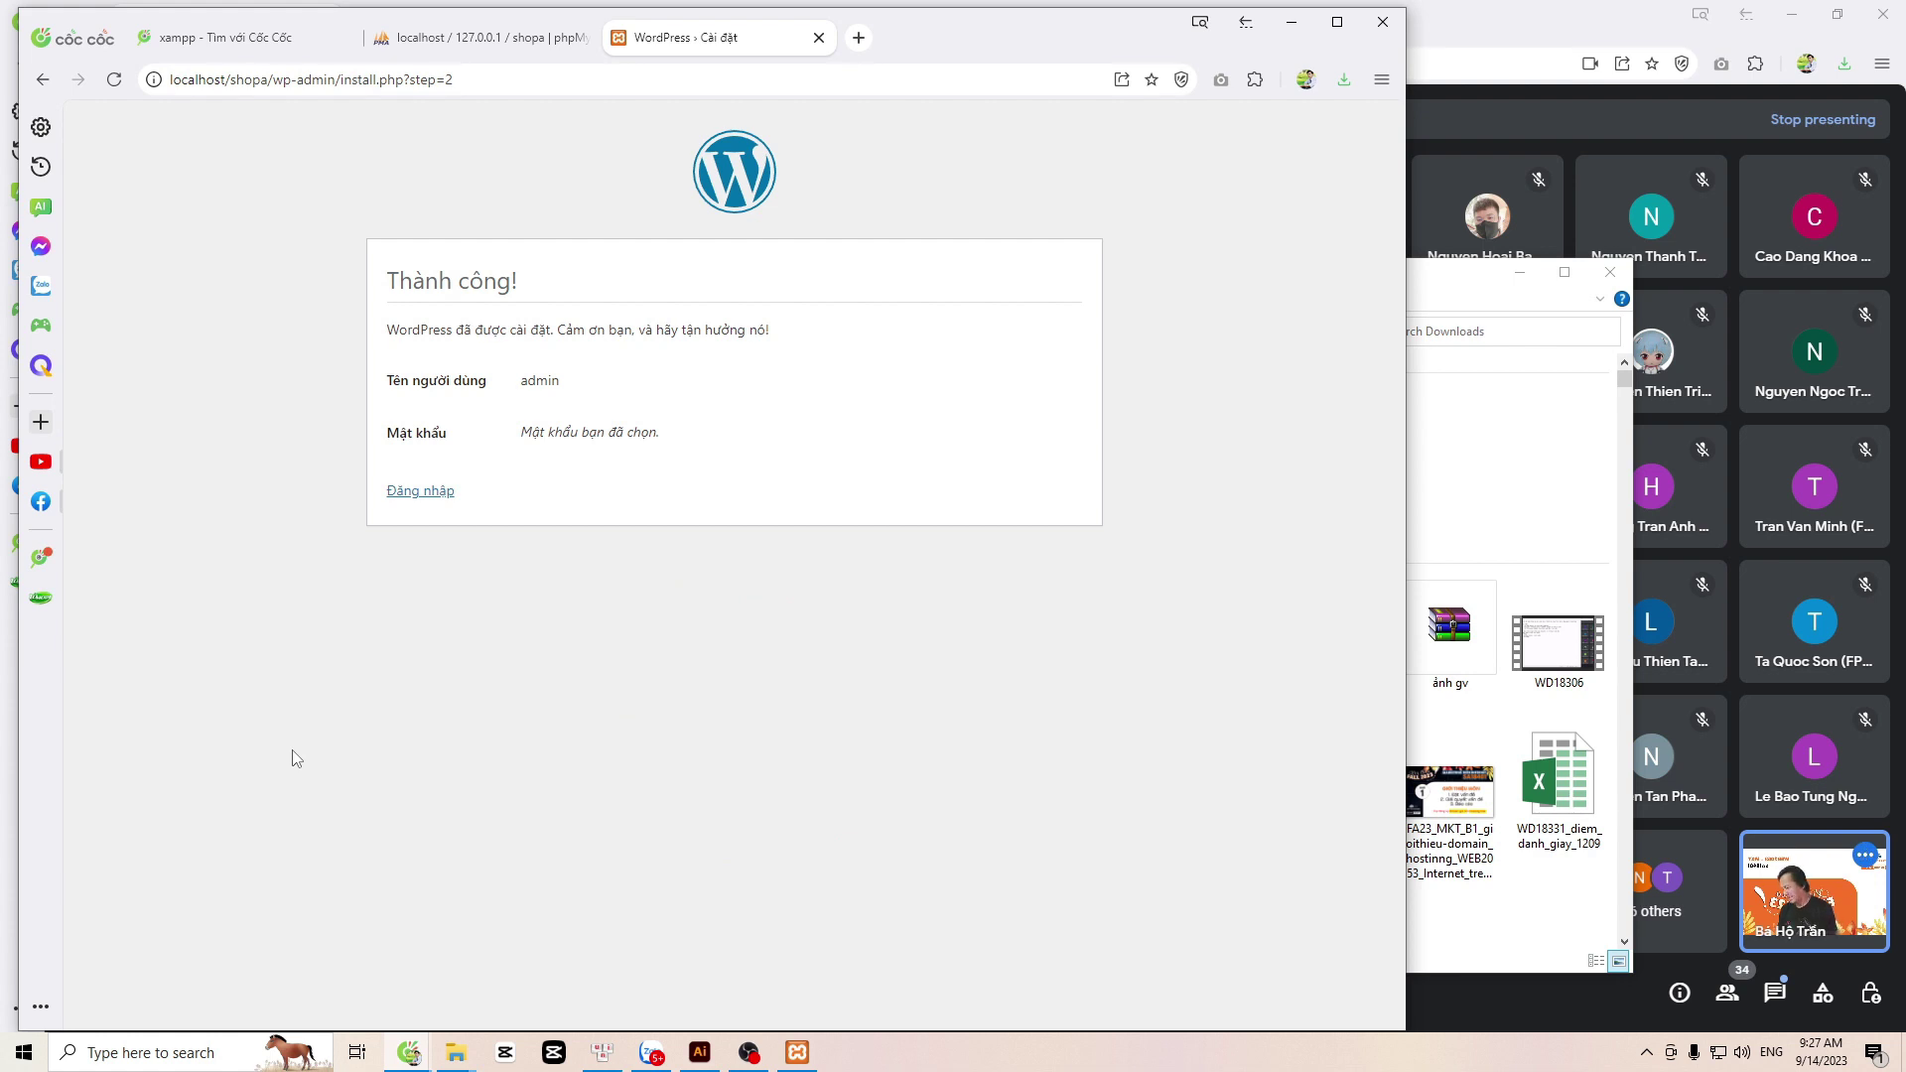
# Step: Log in as admin from the installation success page using the saved credentials
pyautogui.click(422, 496)
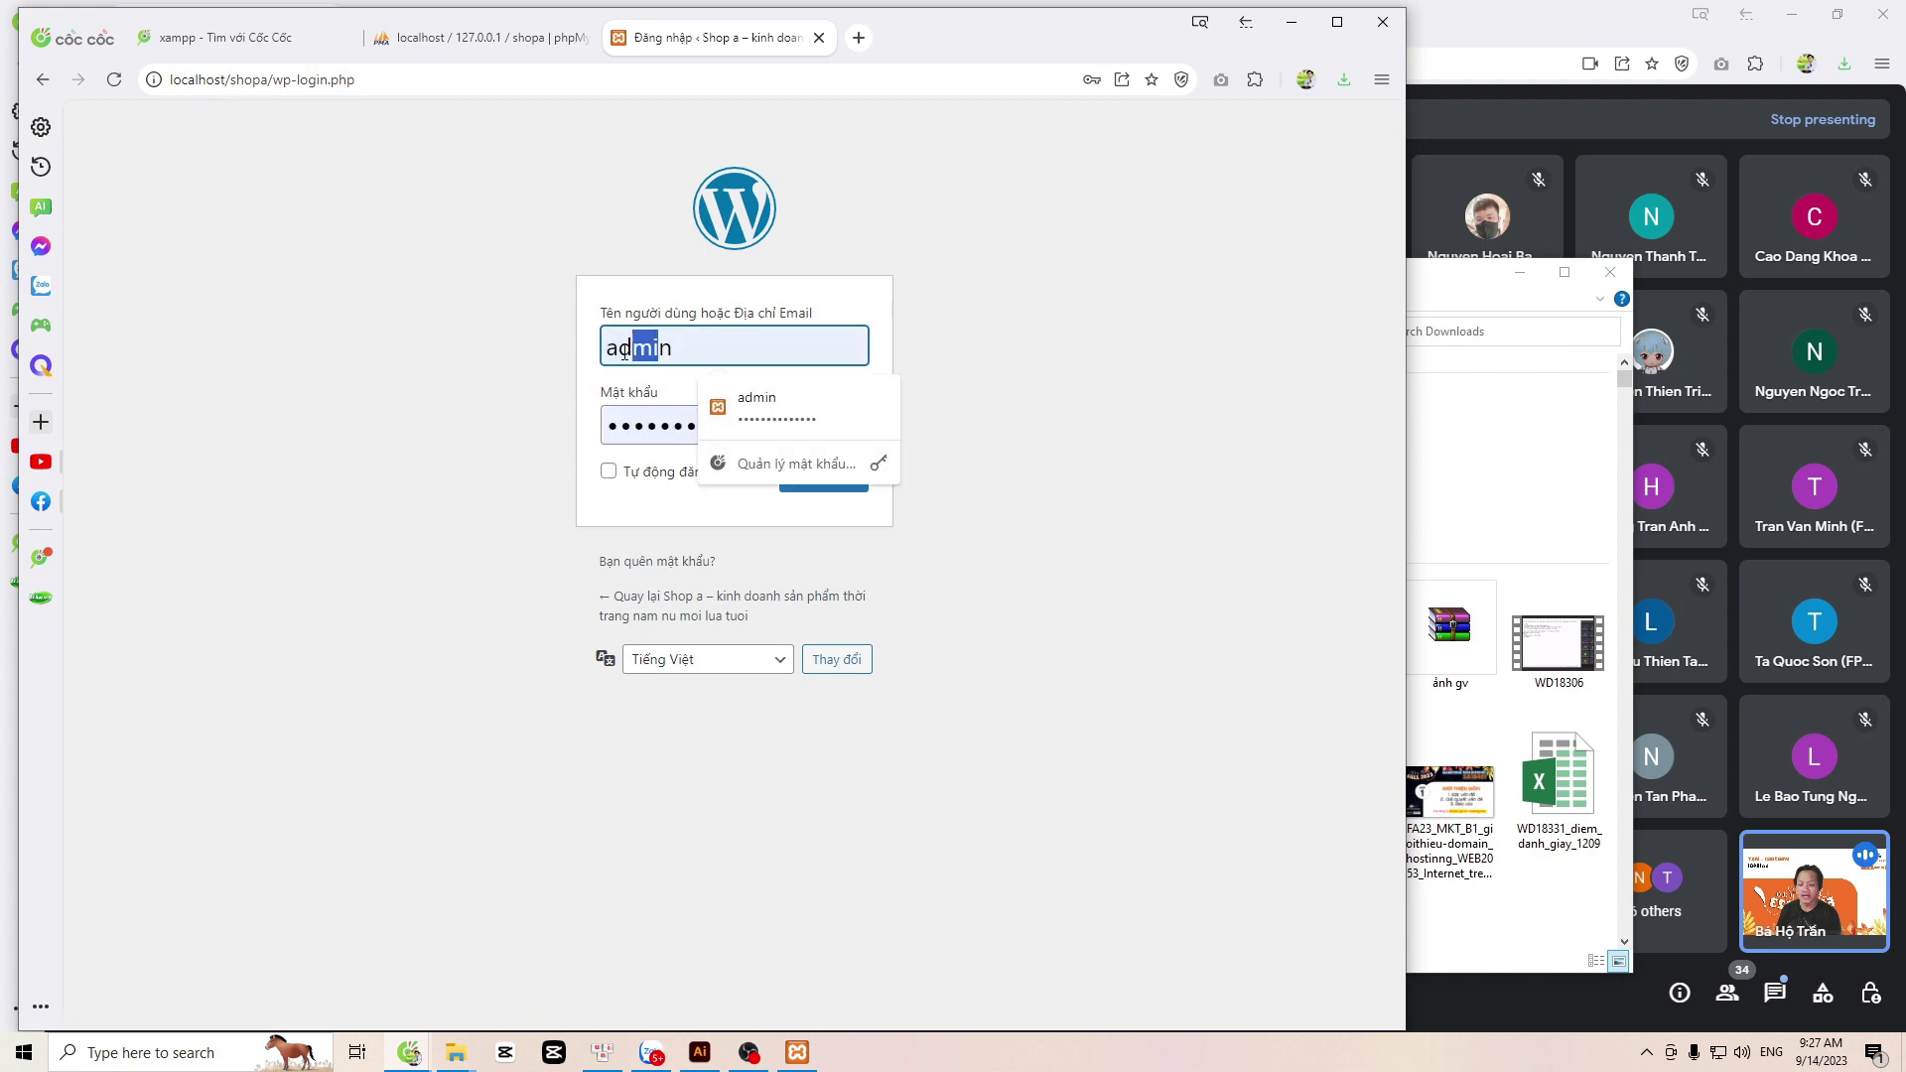
pyautogui.doubleClick(664, 426)
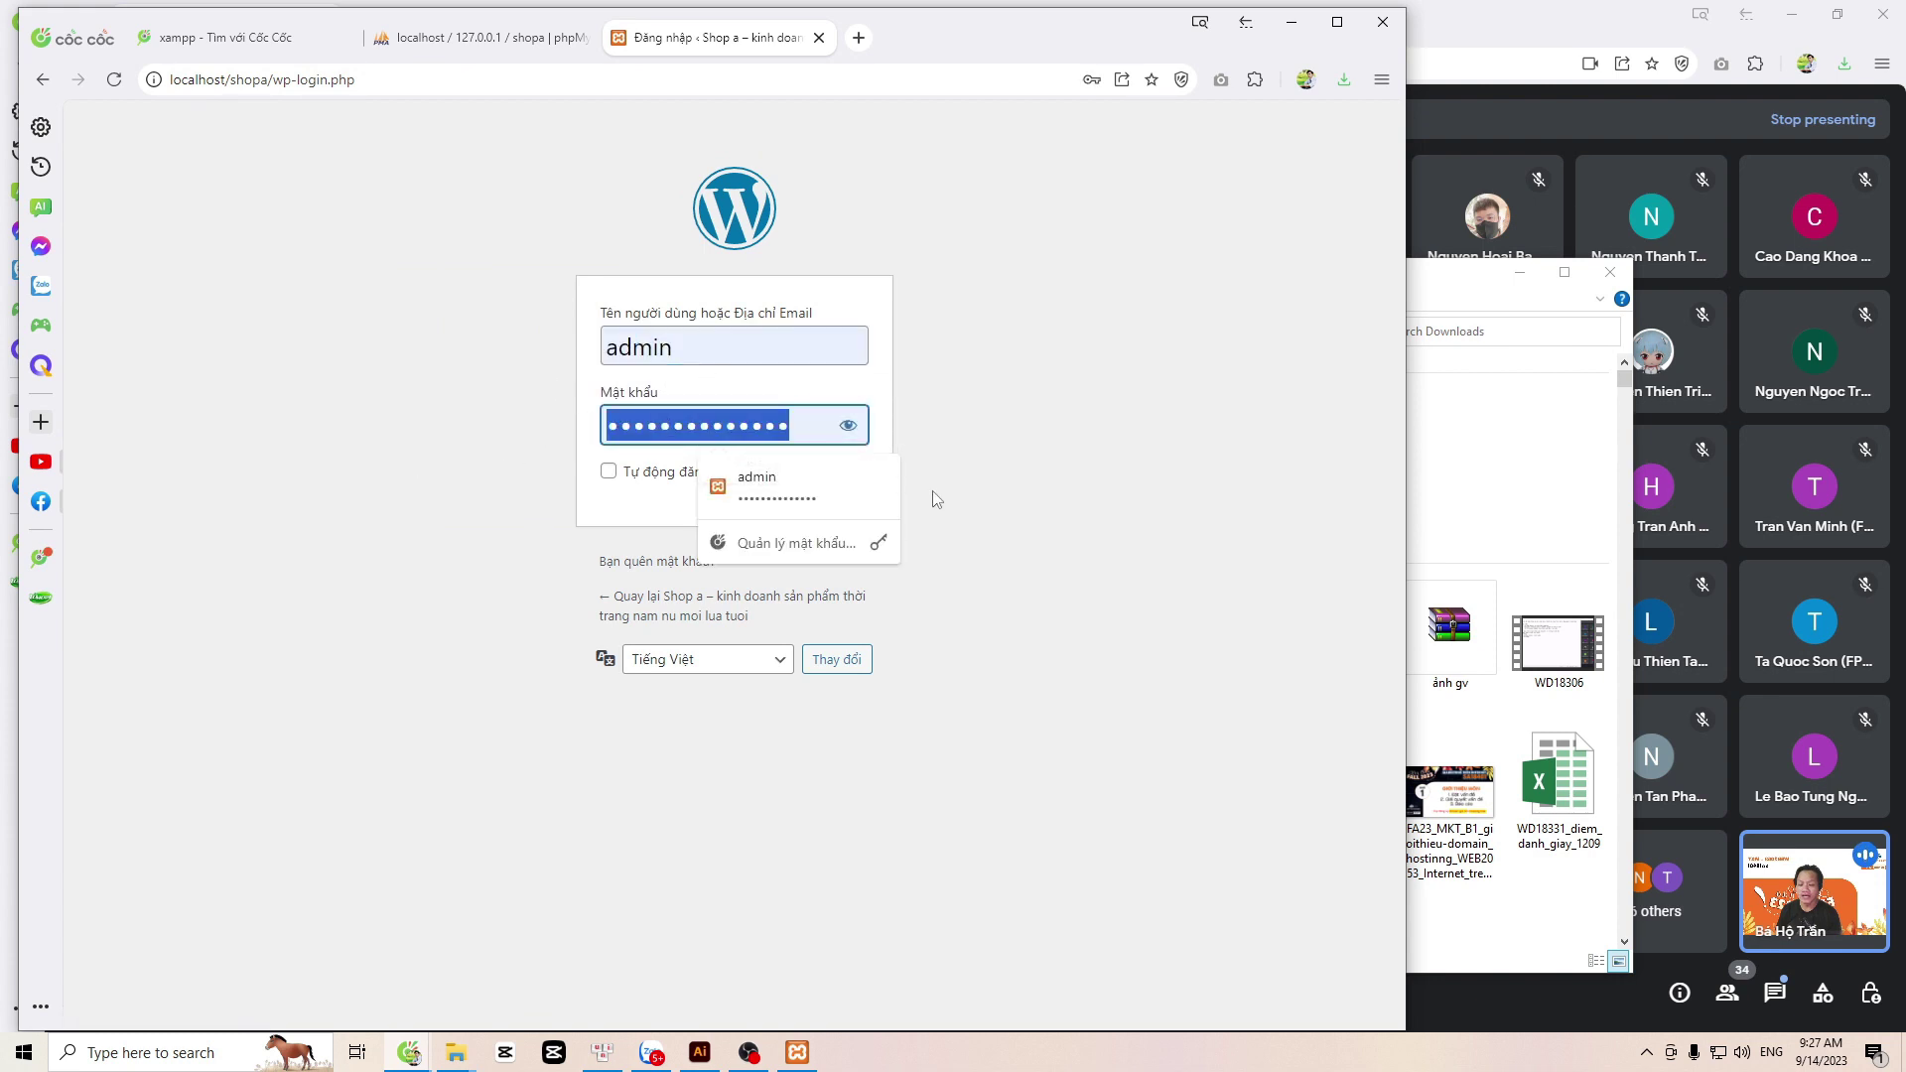
pyautogui.click(1114, 463)
pyautogui.click(835, 485)
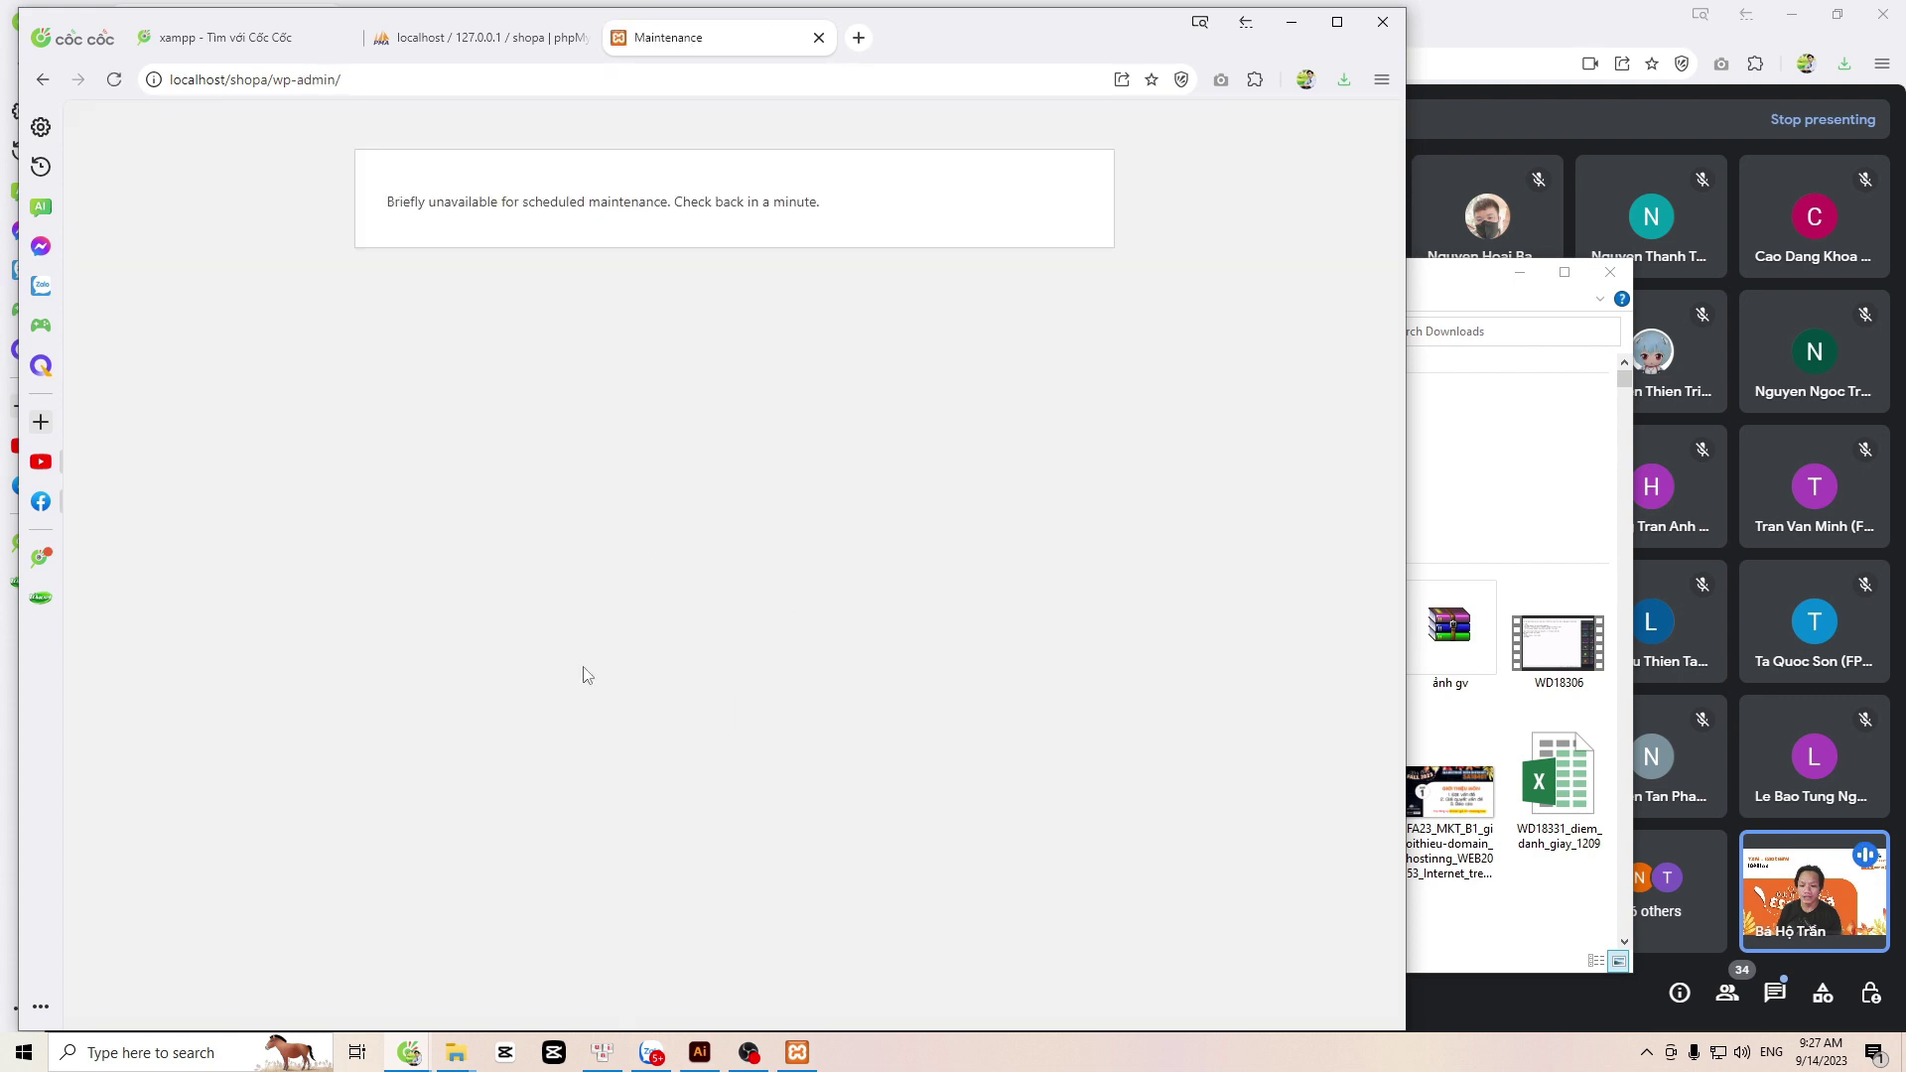
# Step: Return from the maintenance page to the login form and log in again as admin
pyautogui.click(374, 78)
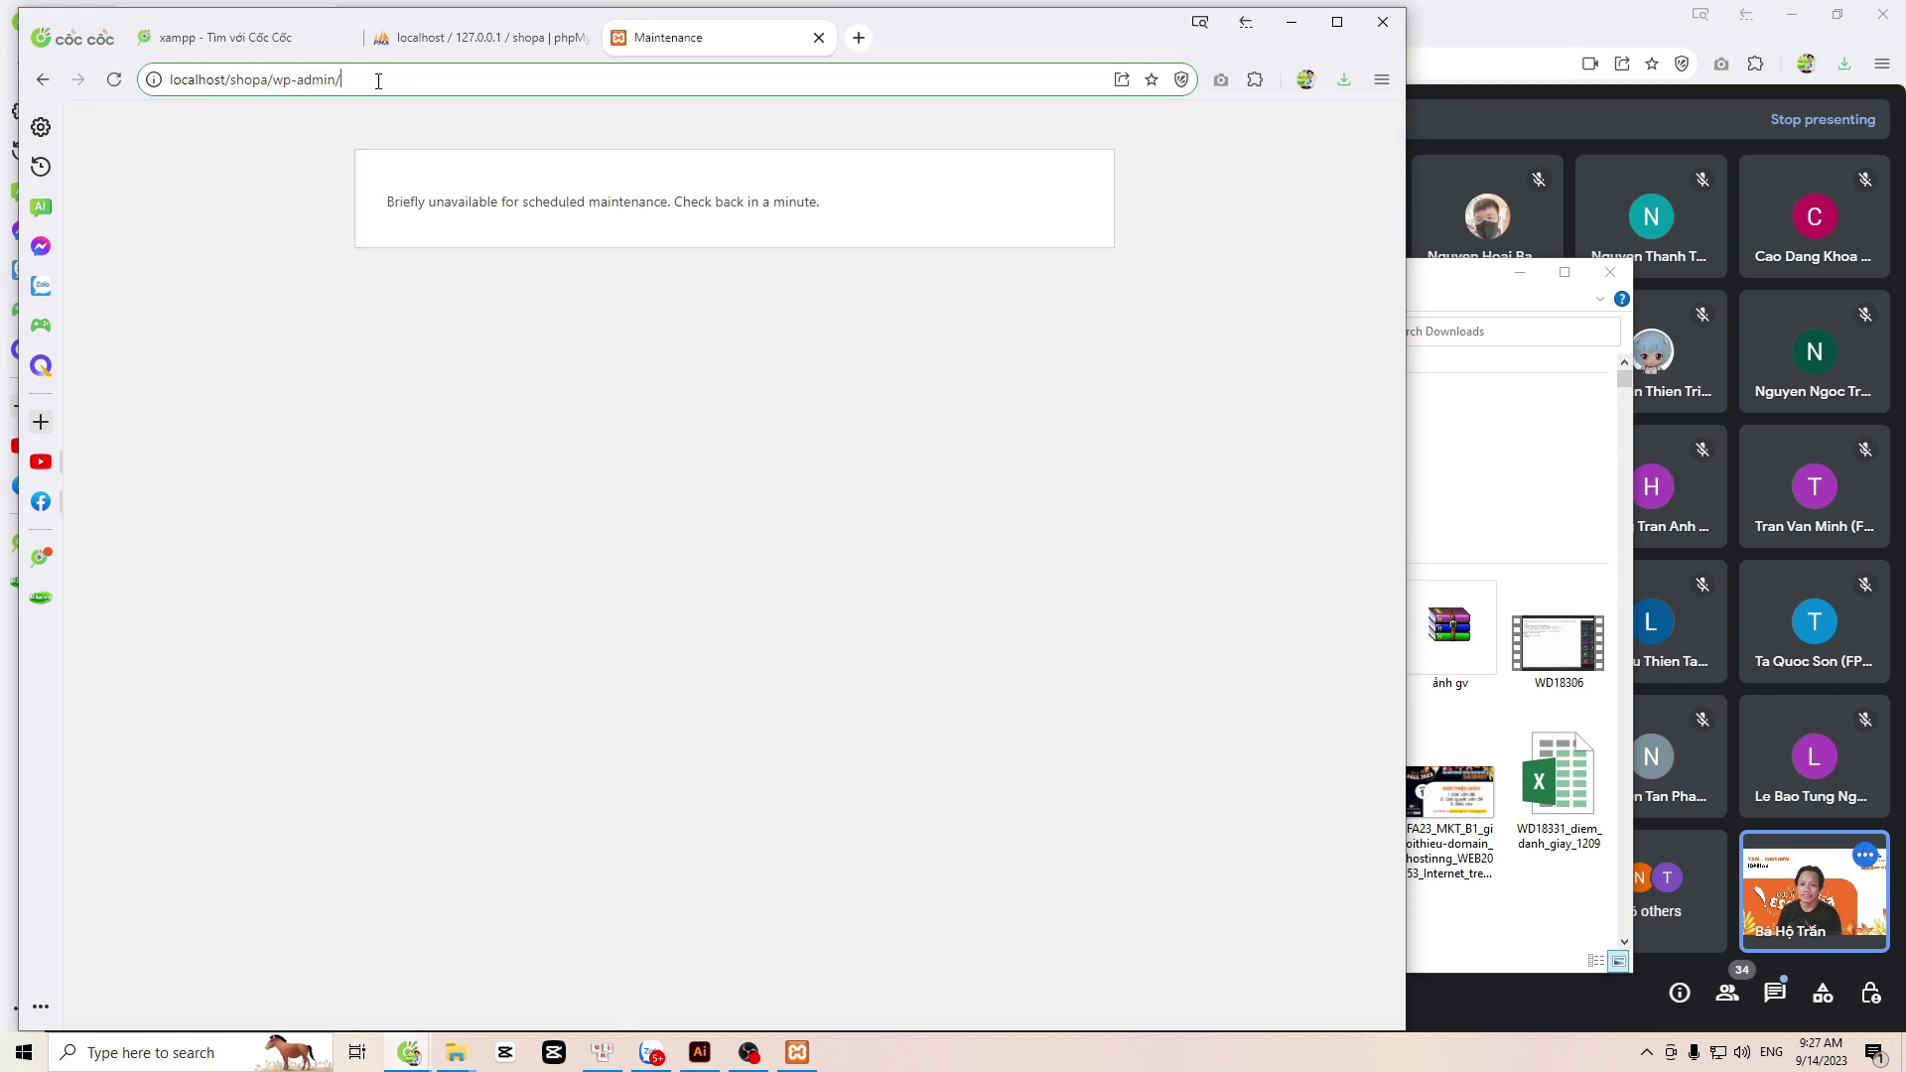
pyautogui.click(427, 85)
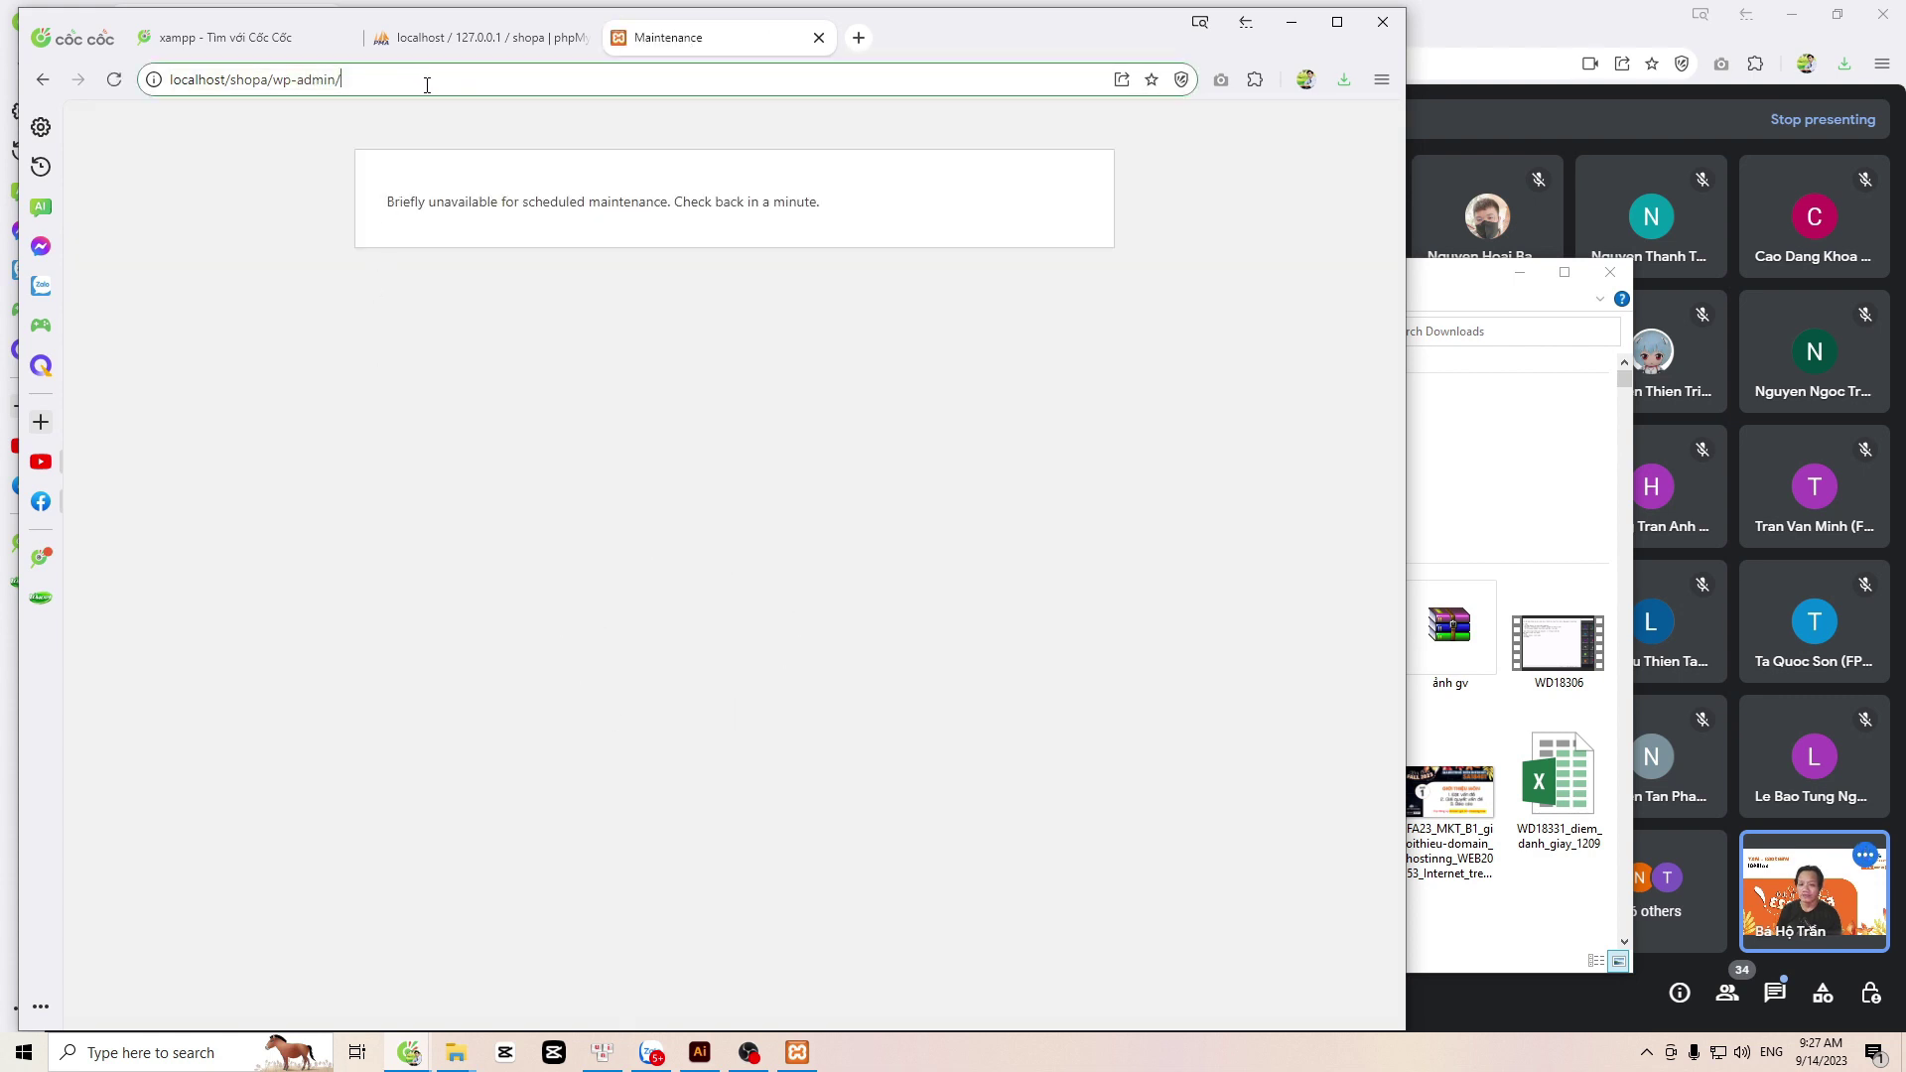
pyautogui.click(43, 79)
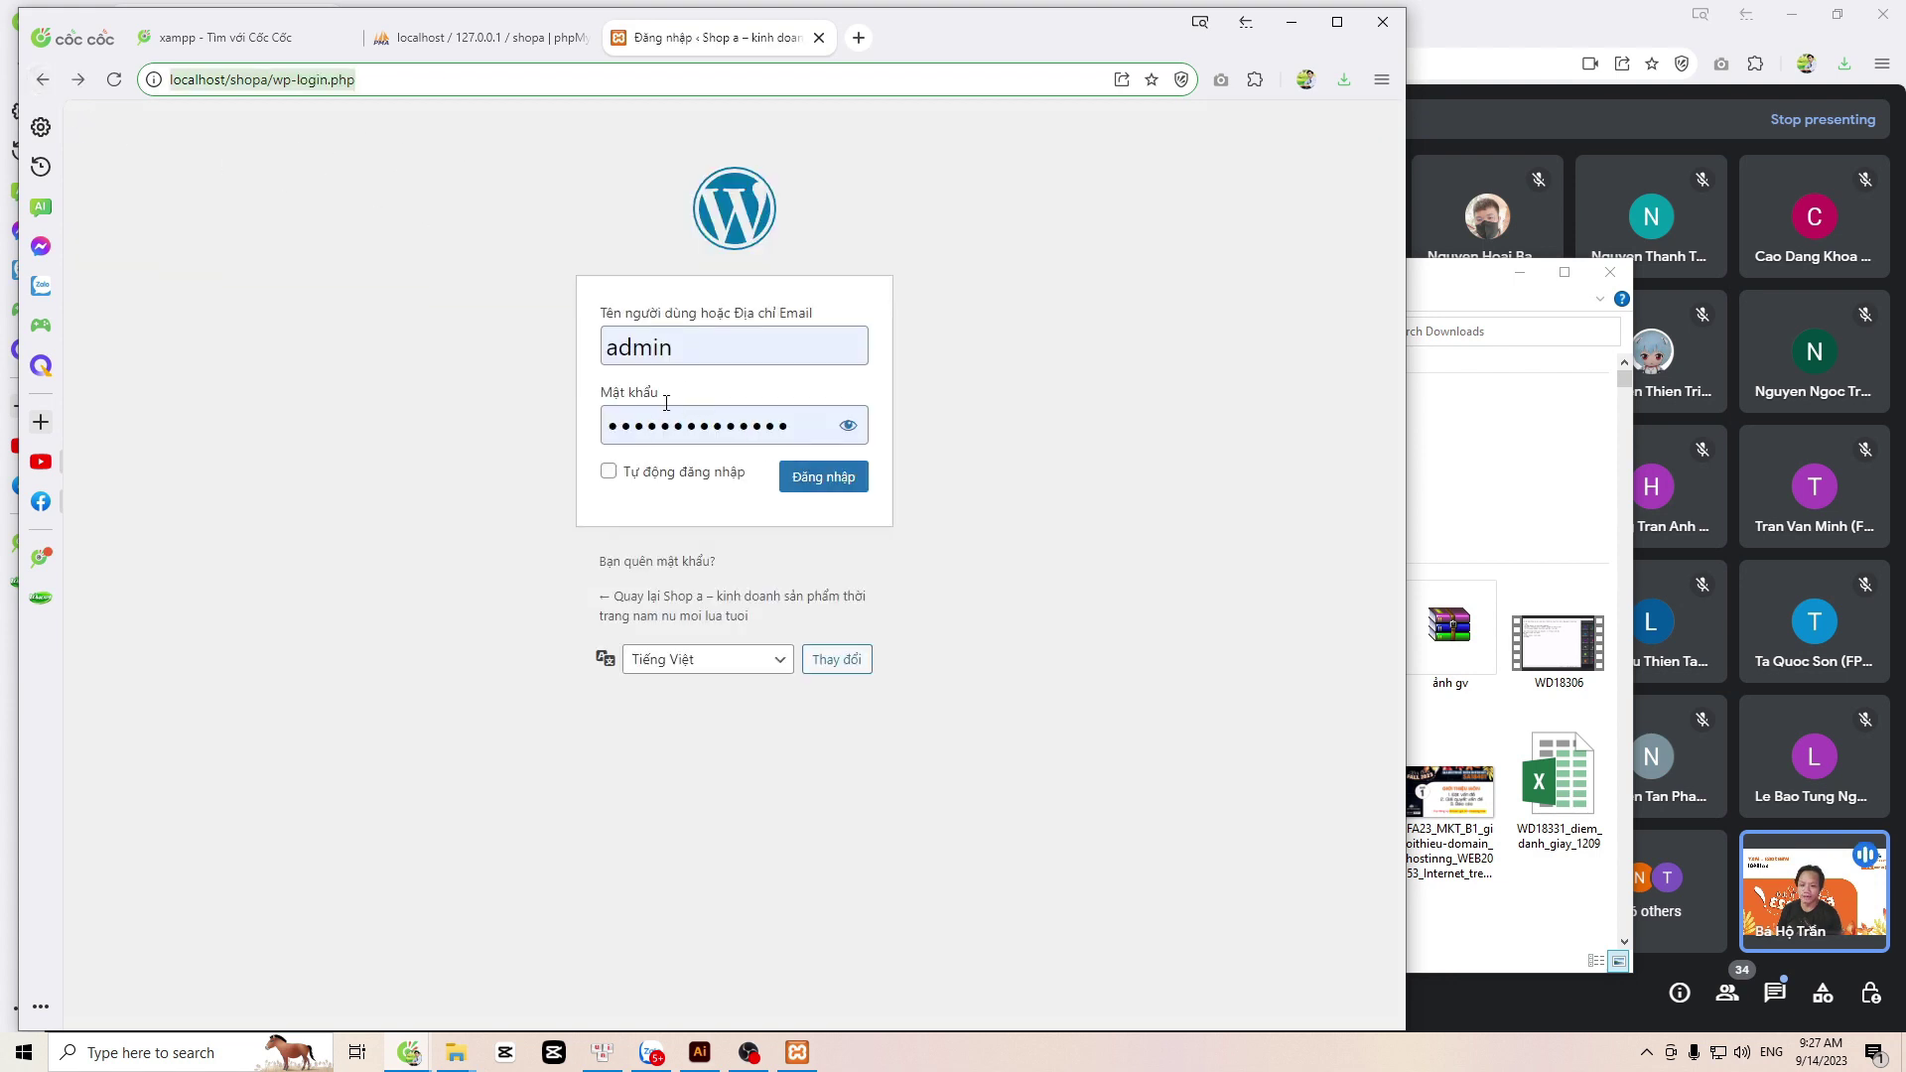
pyautogui.doubleClick(684, 342)
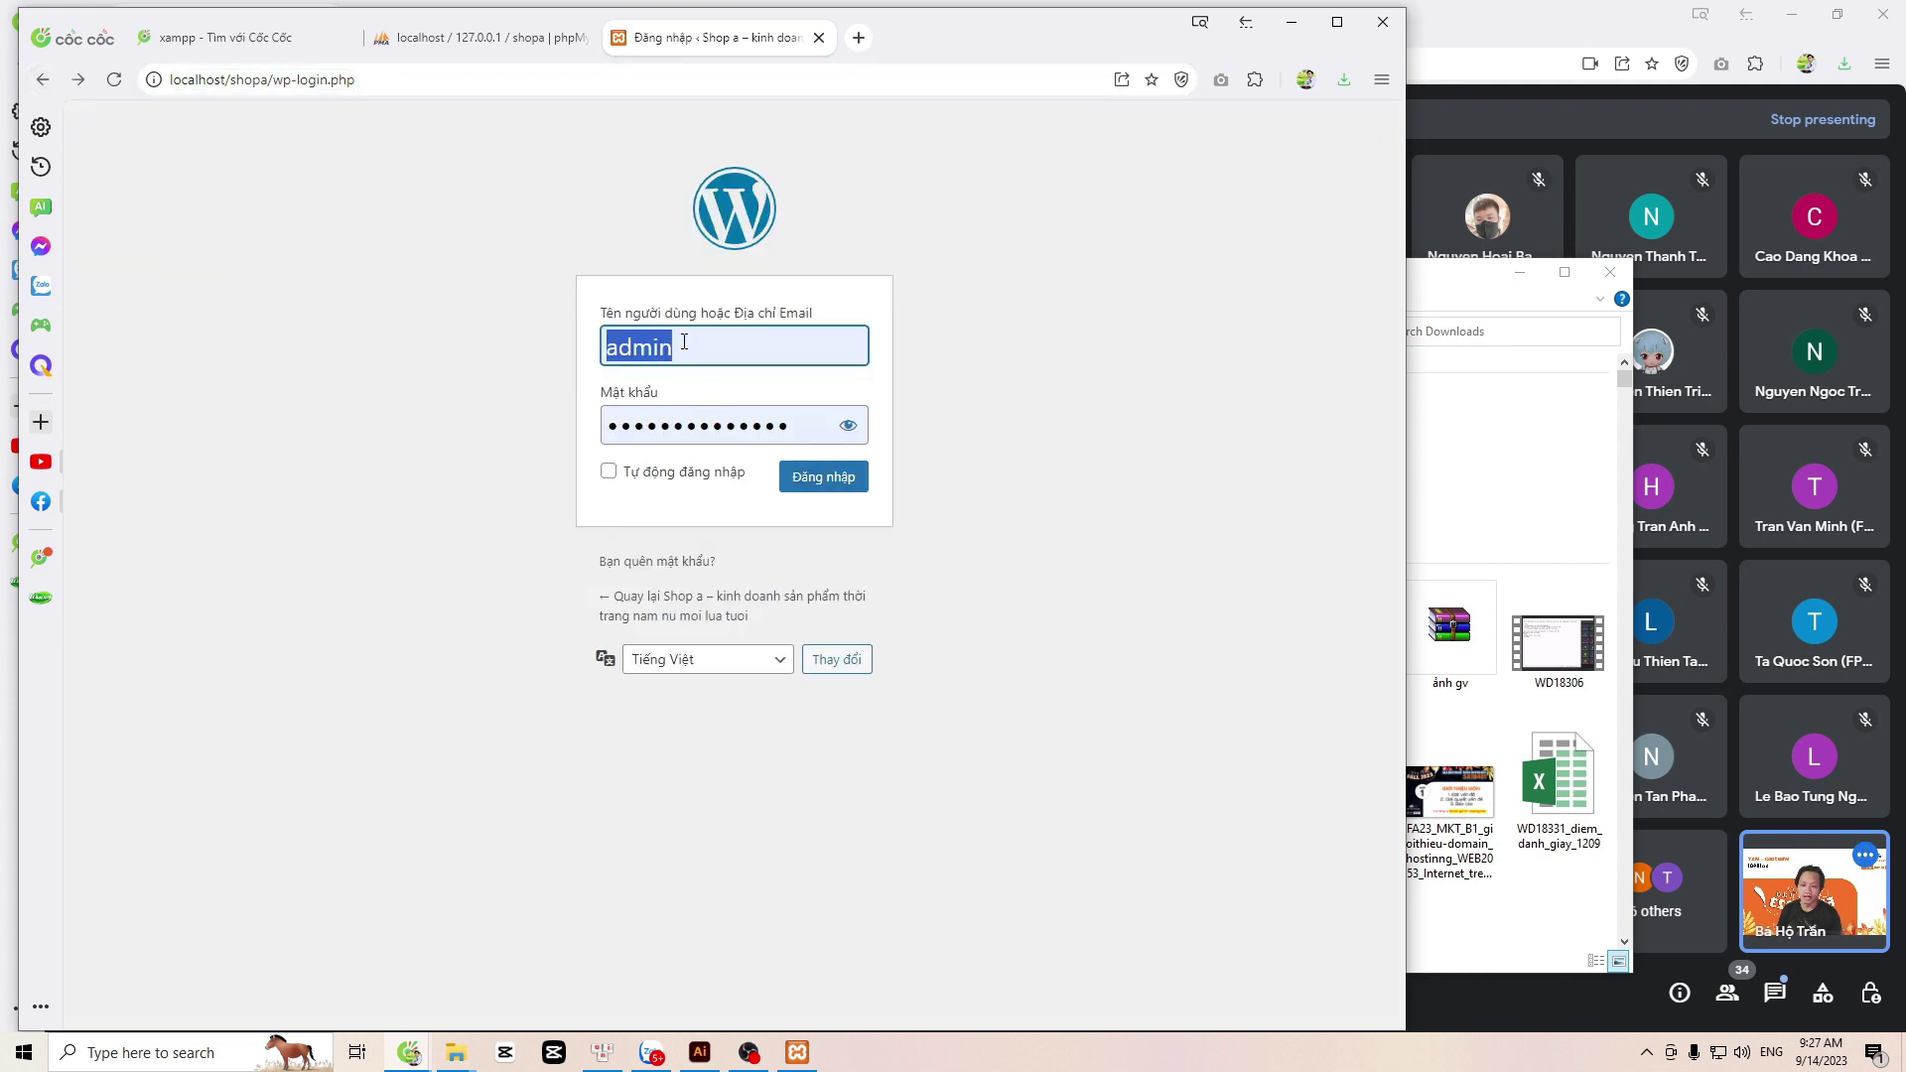
pyautogui.doubleClick(726, 410)
pyautogui.click(852, 433)
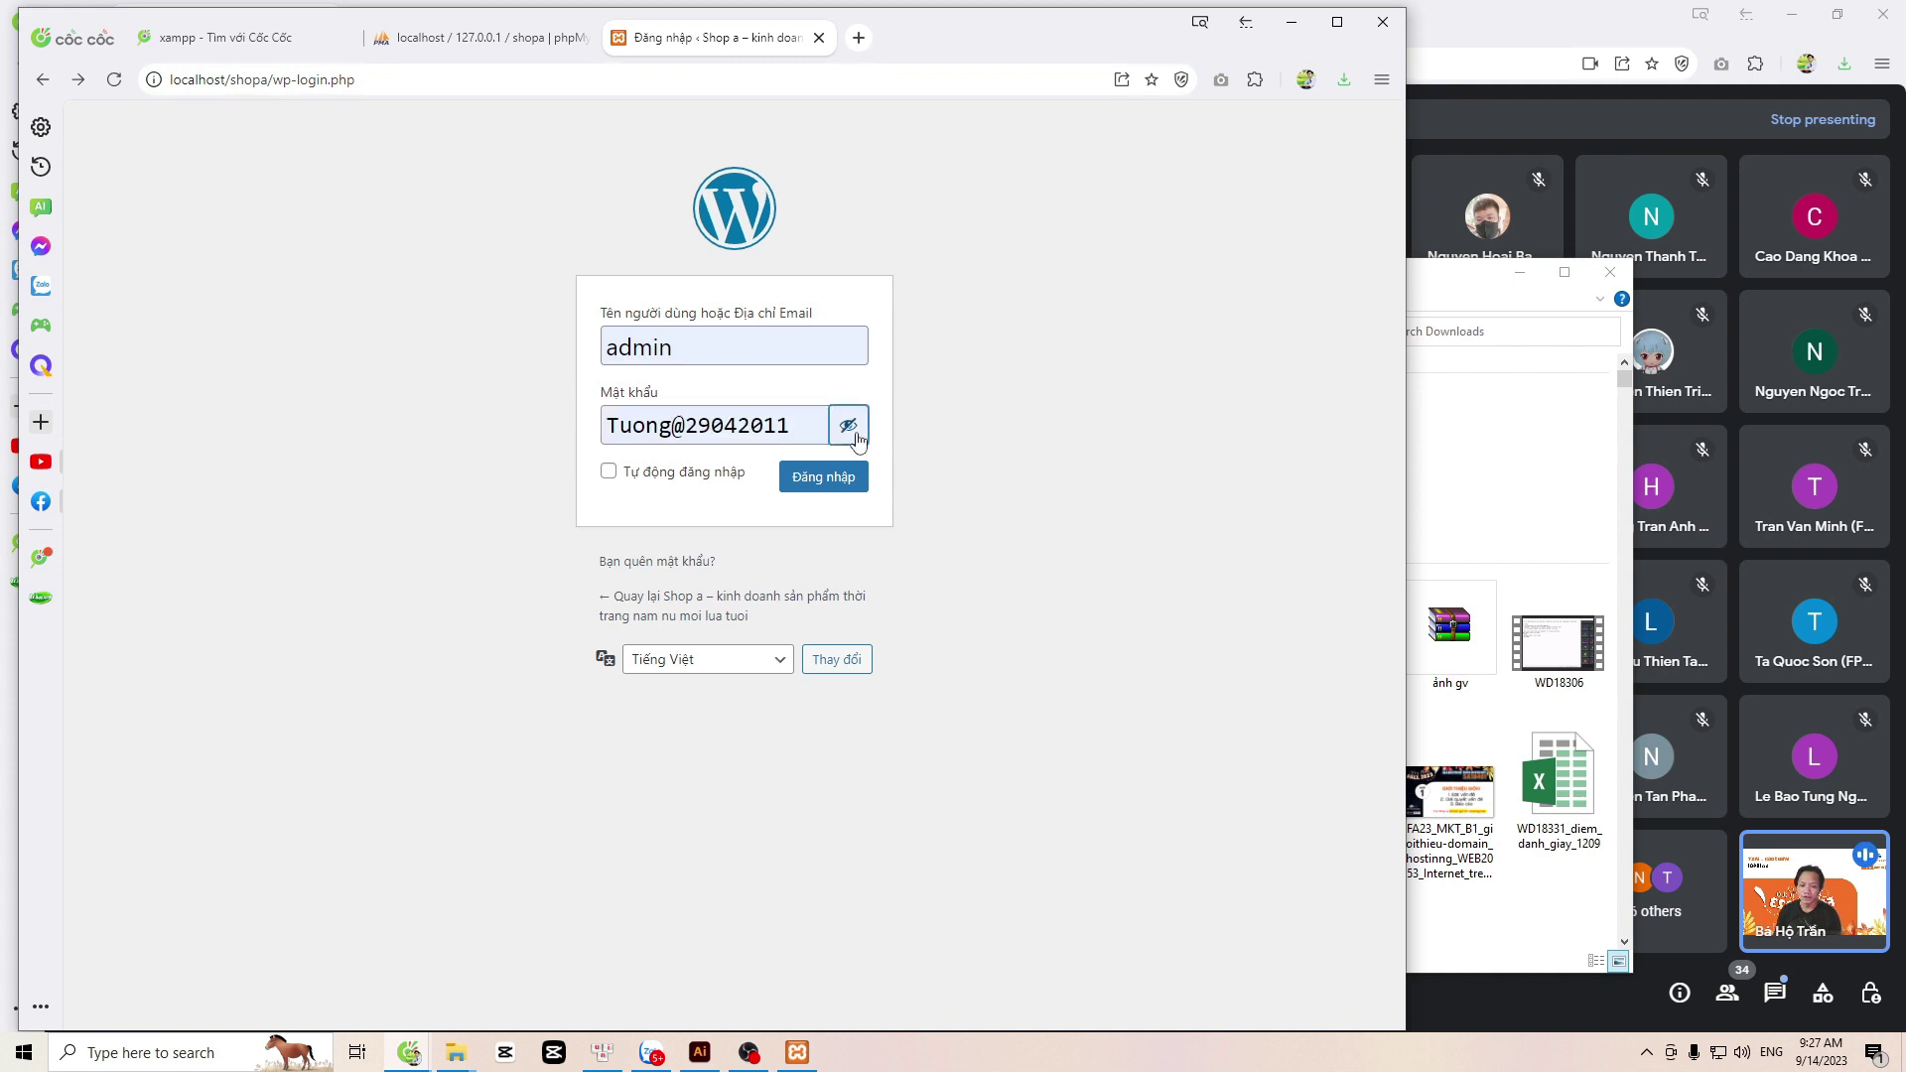
pyautogui.click(856, 436)
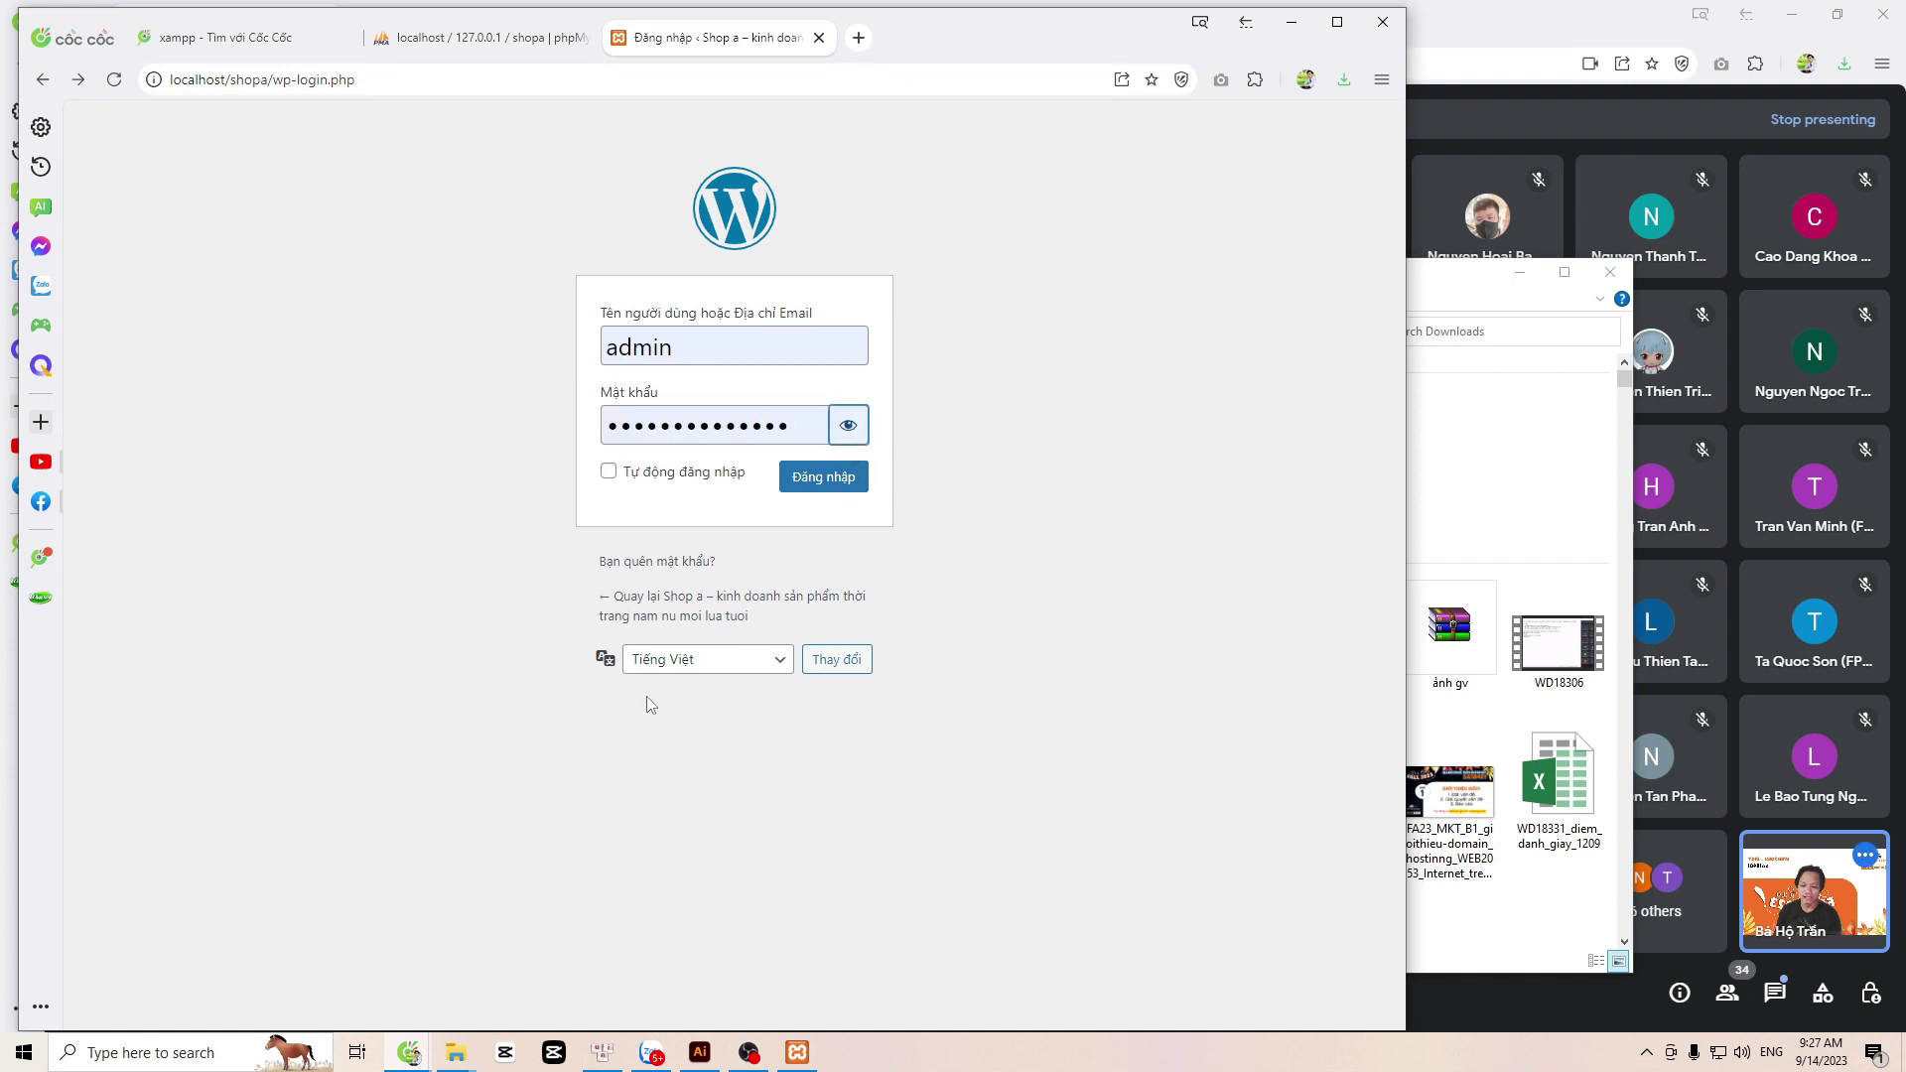
pyautogui.click(827, 484)
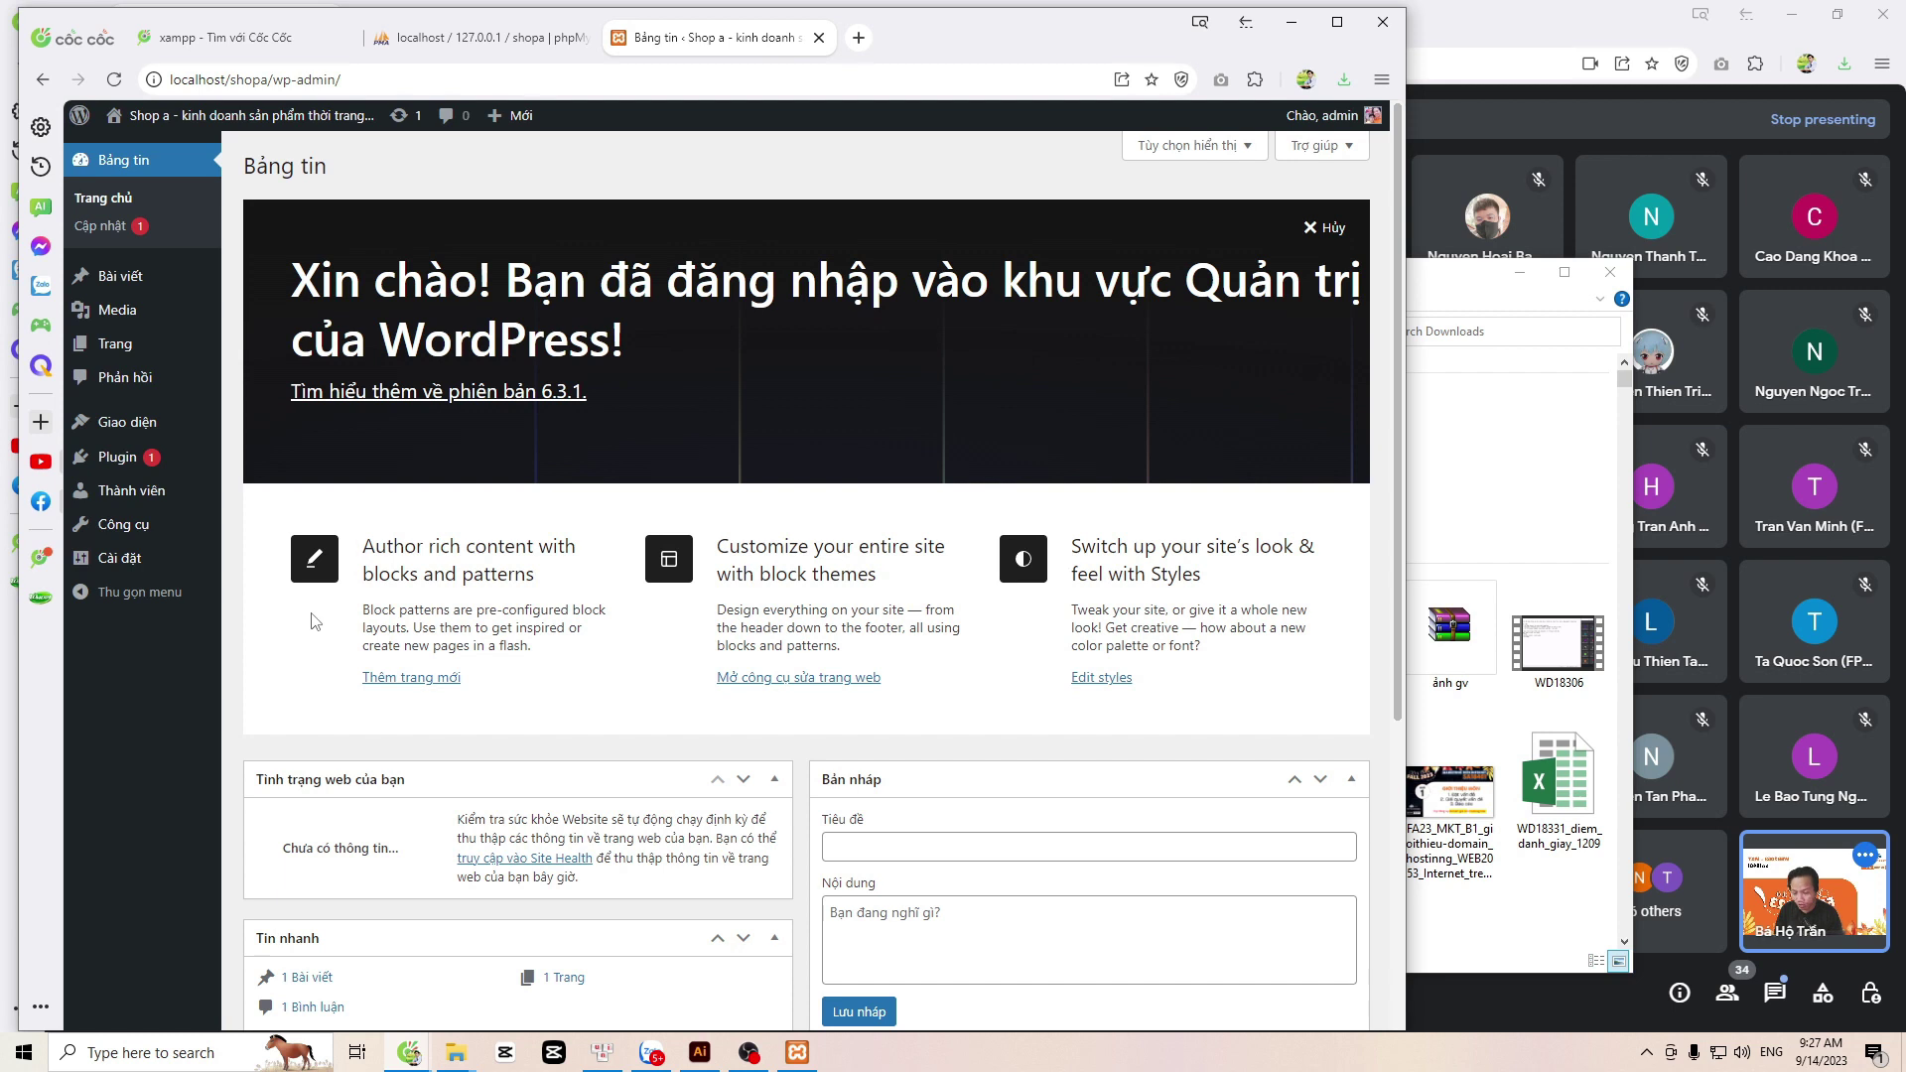
# Step: Open Appearance › Themes (Giao diện) from the admin sidebar
pyautogui.moveTo(156, 434)
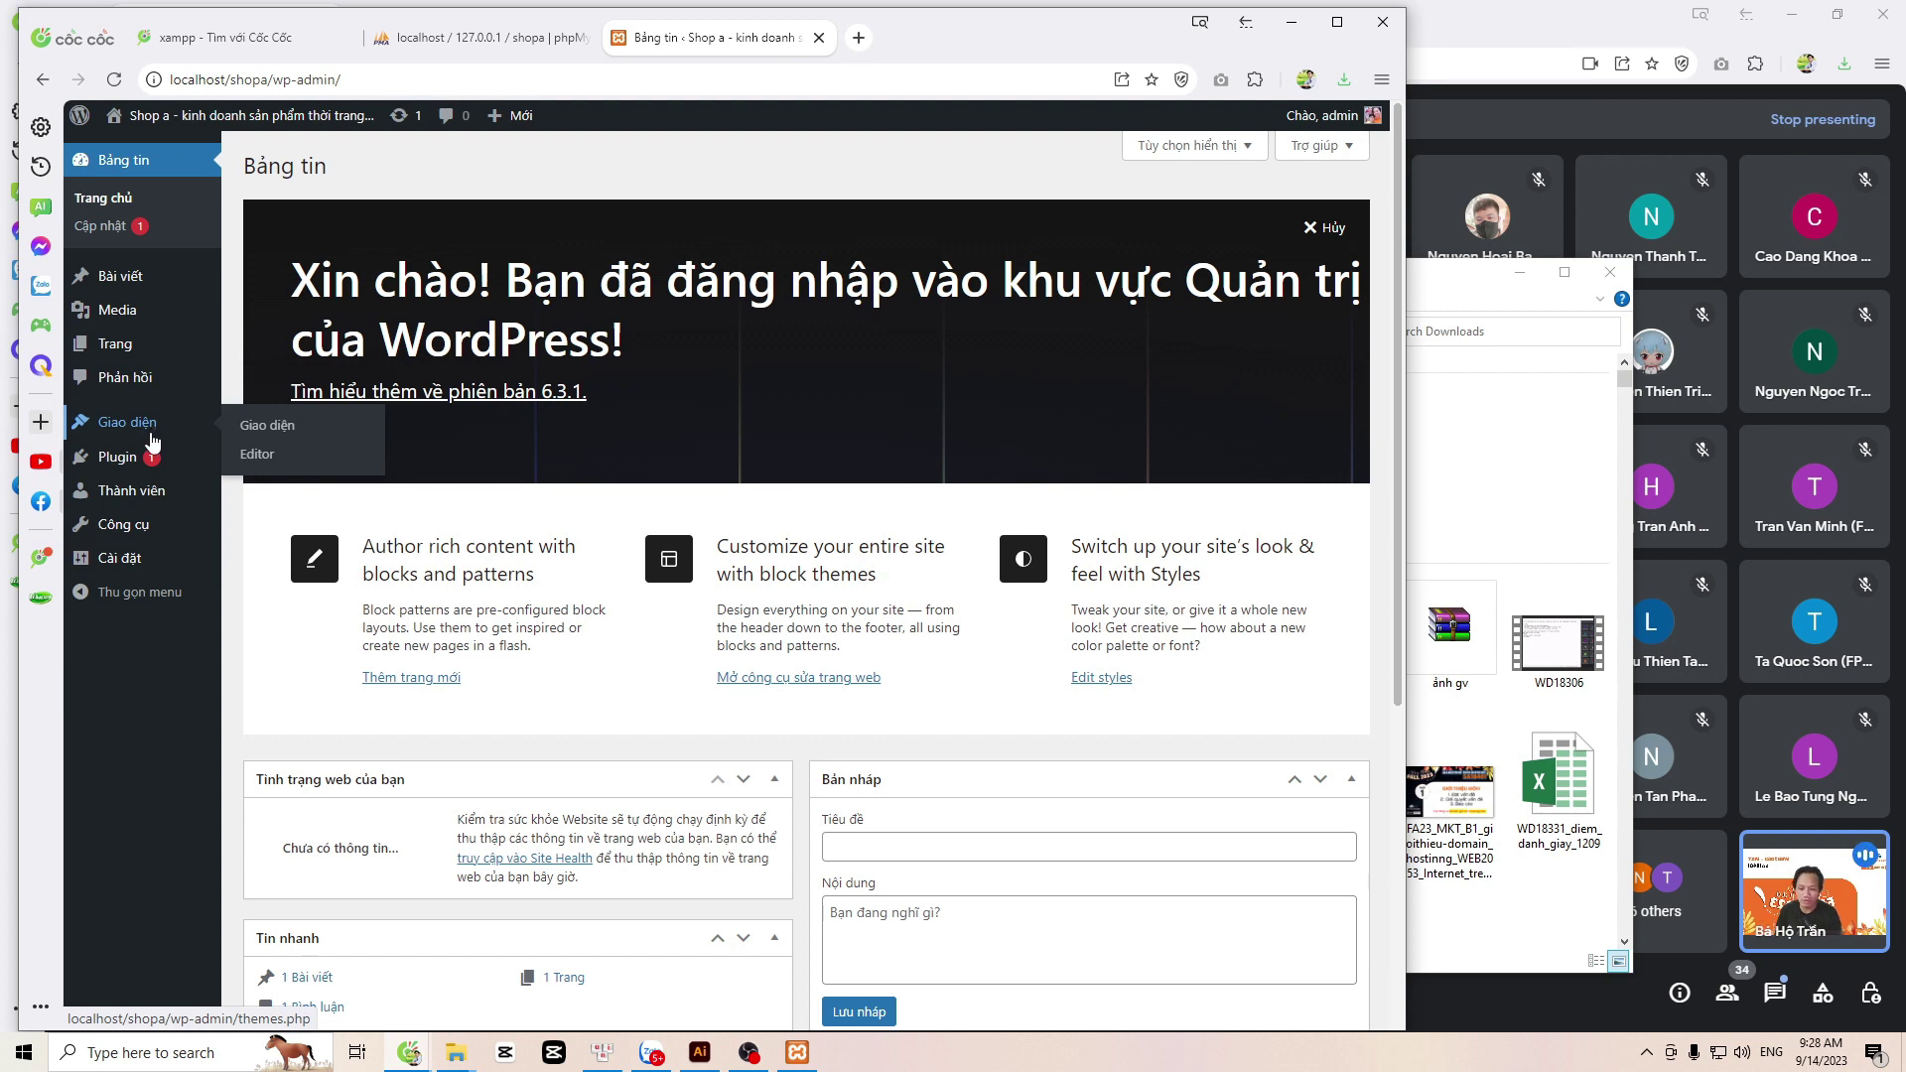
pyautogui.click(248, 432)
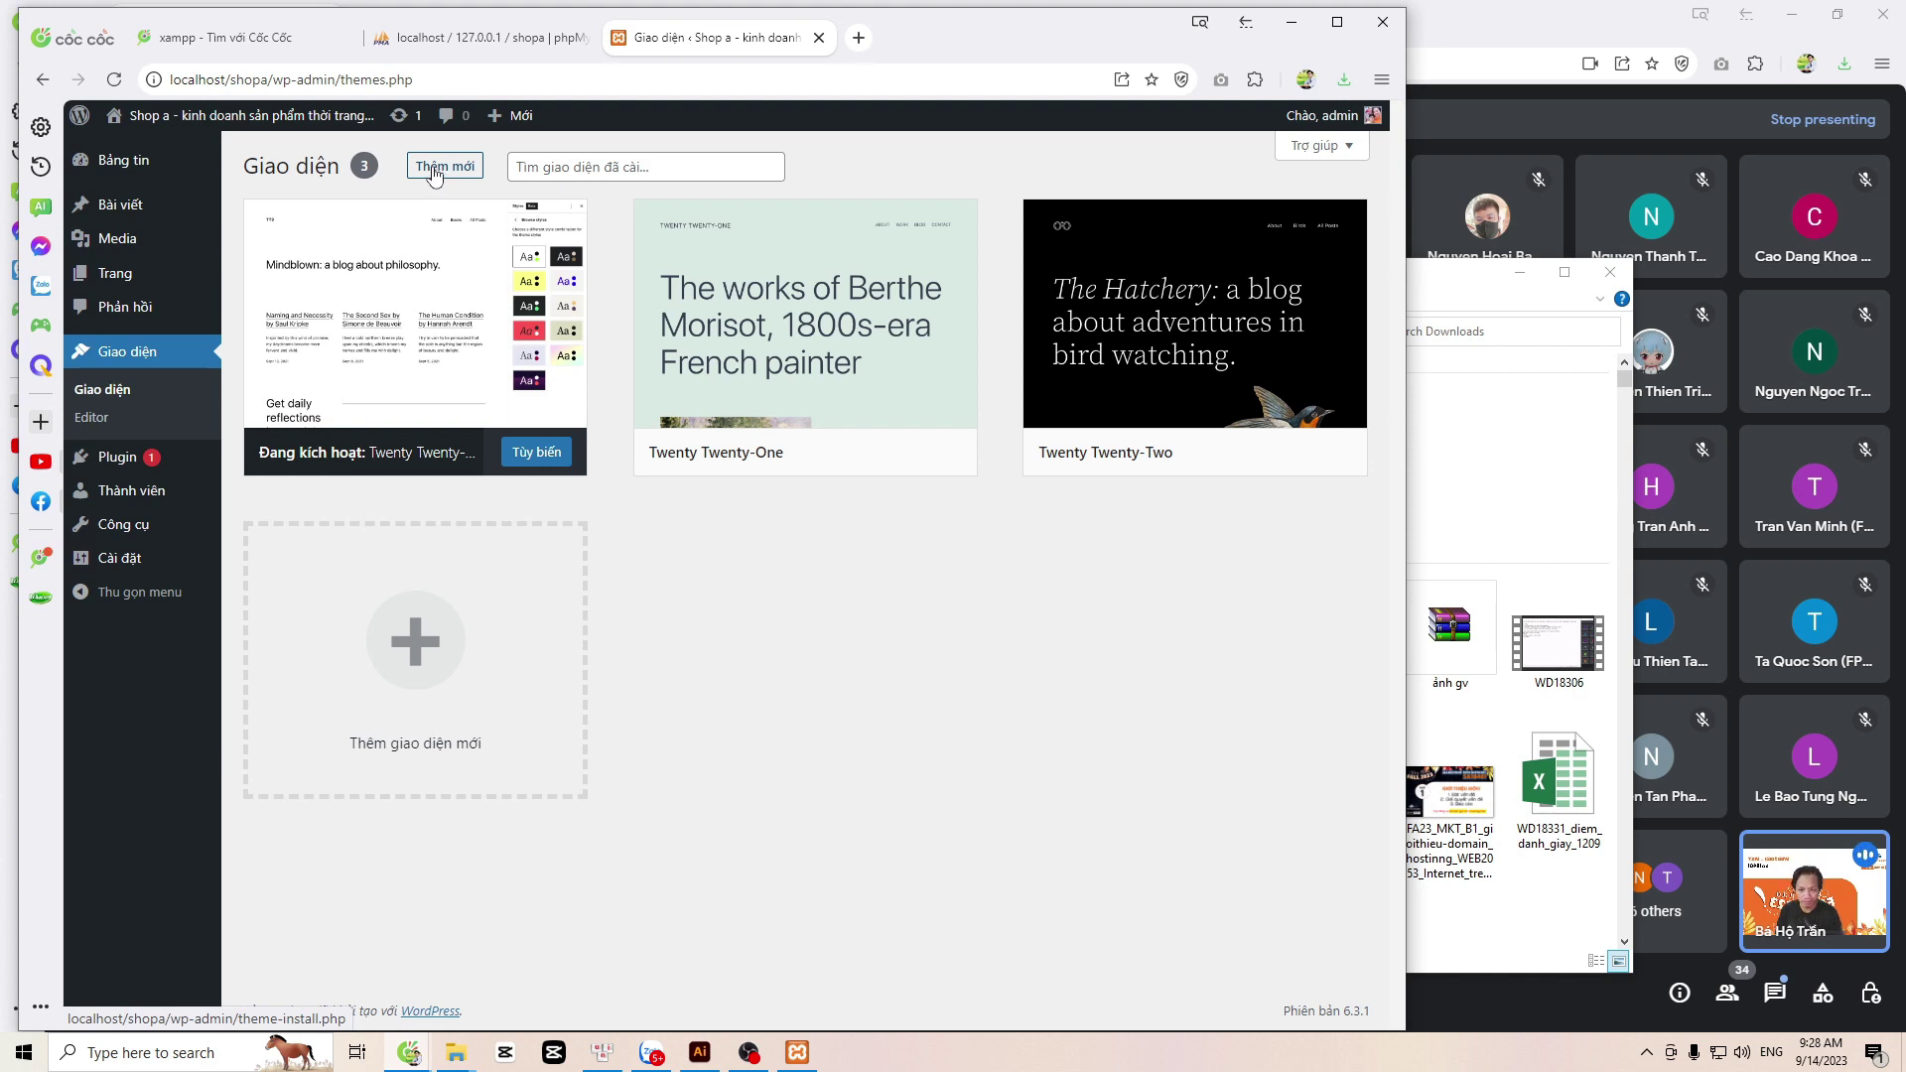
# Step: Search Add Themes for 'astra', then install and activate the Astra theme
pyautogui.click(434, 168)
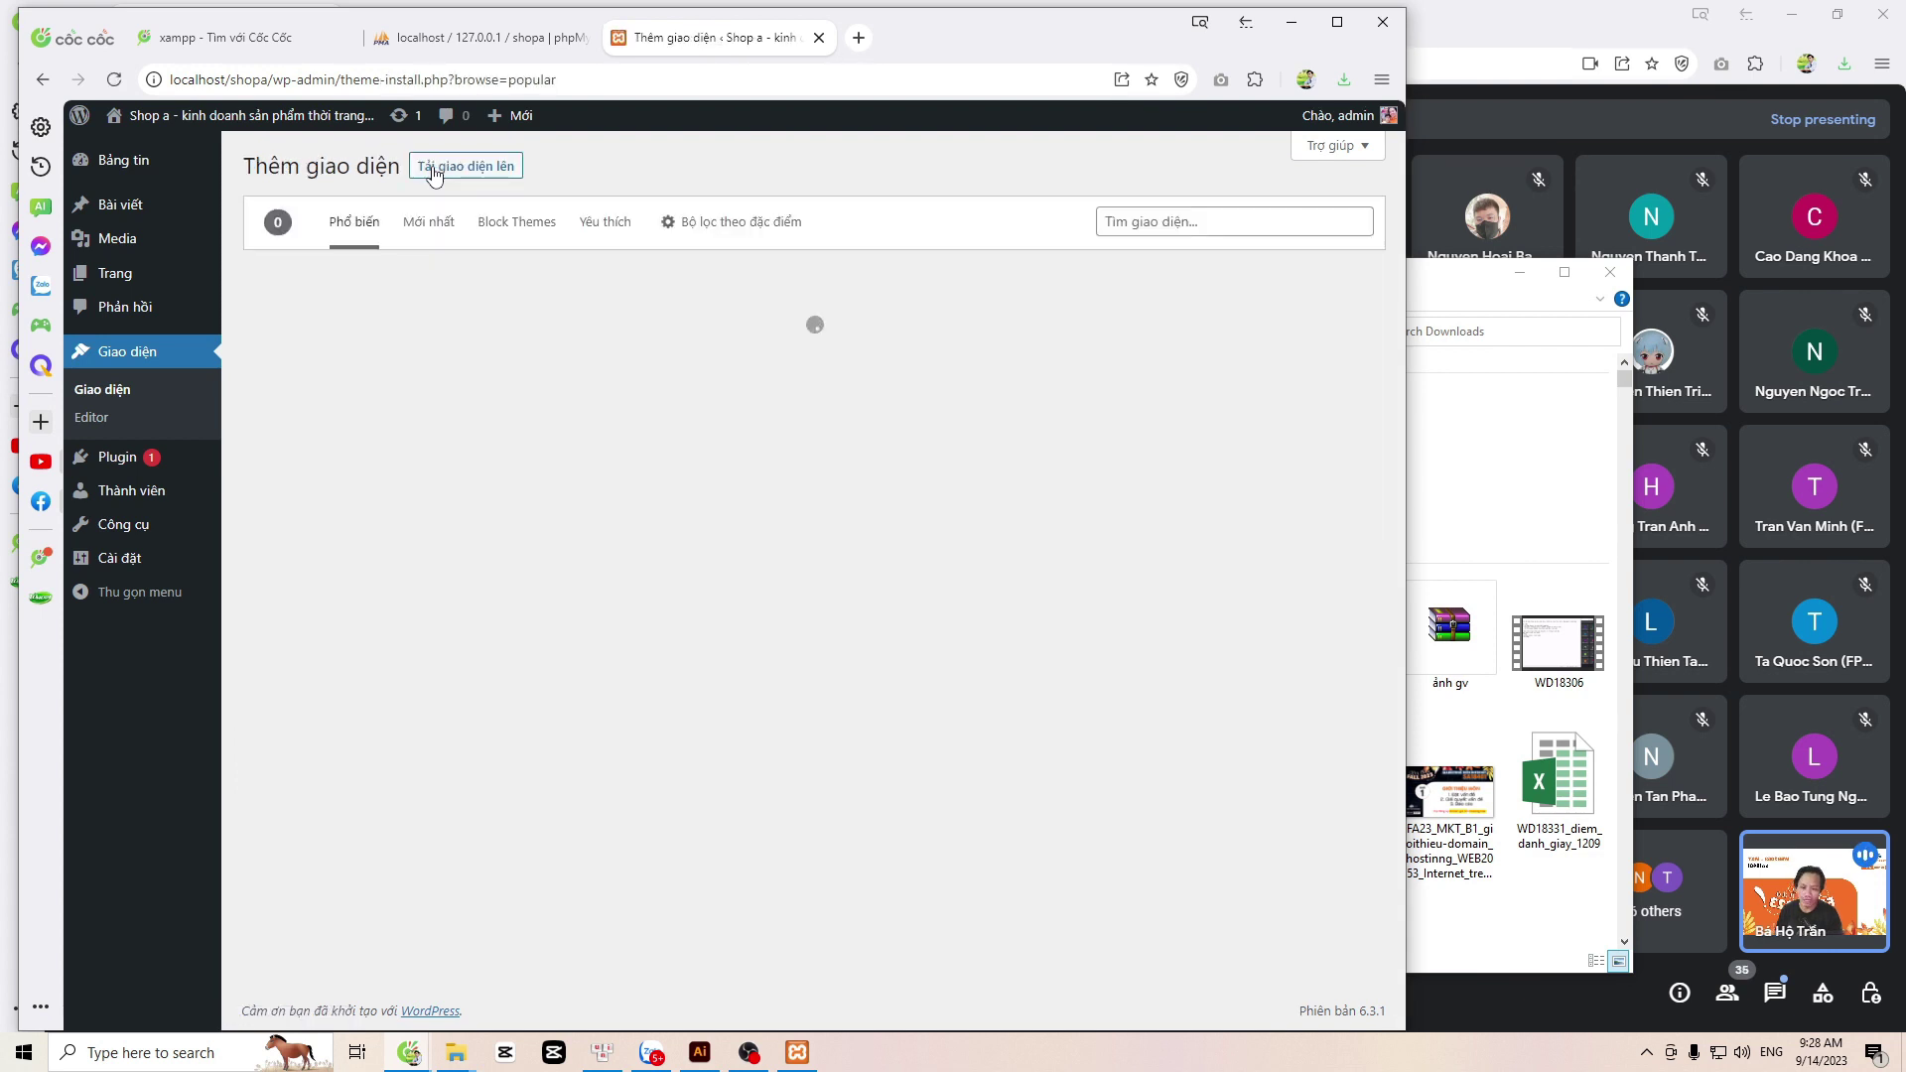
pyautogui.click(1151, 222)
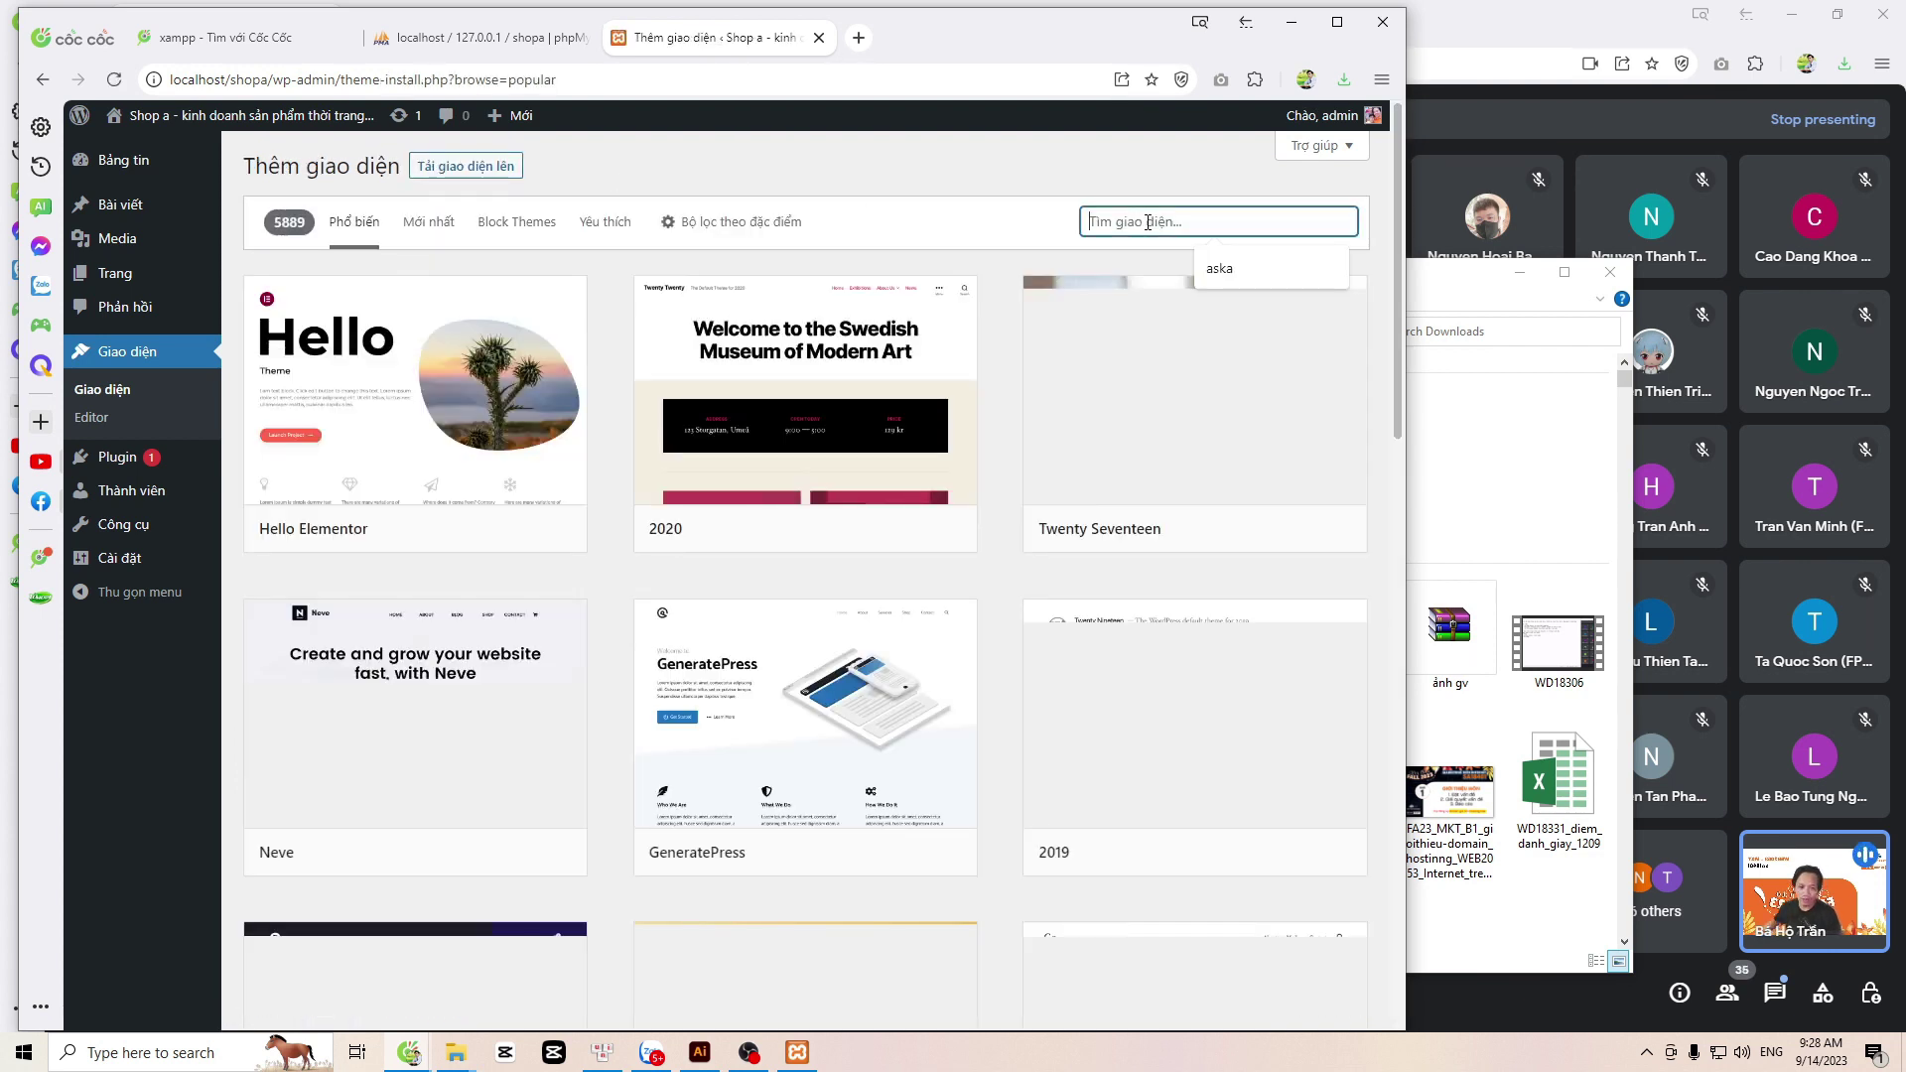
pyautogui.click(1219, 268)
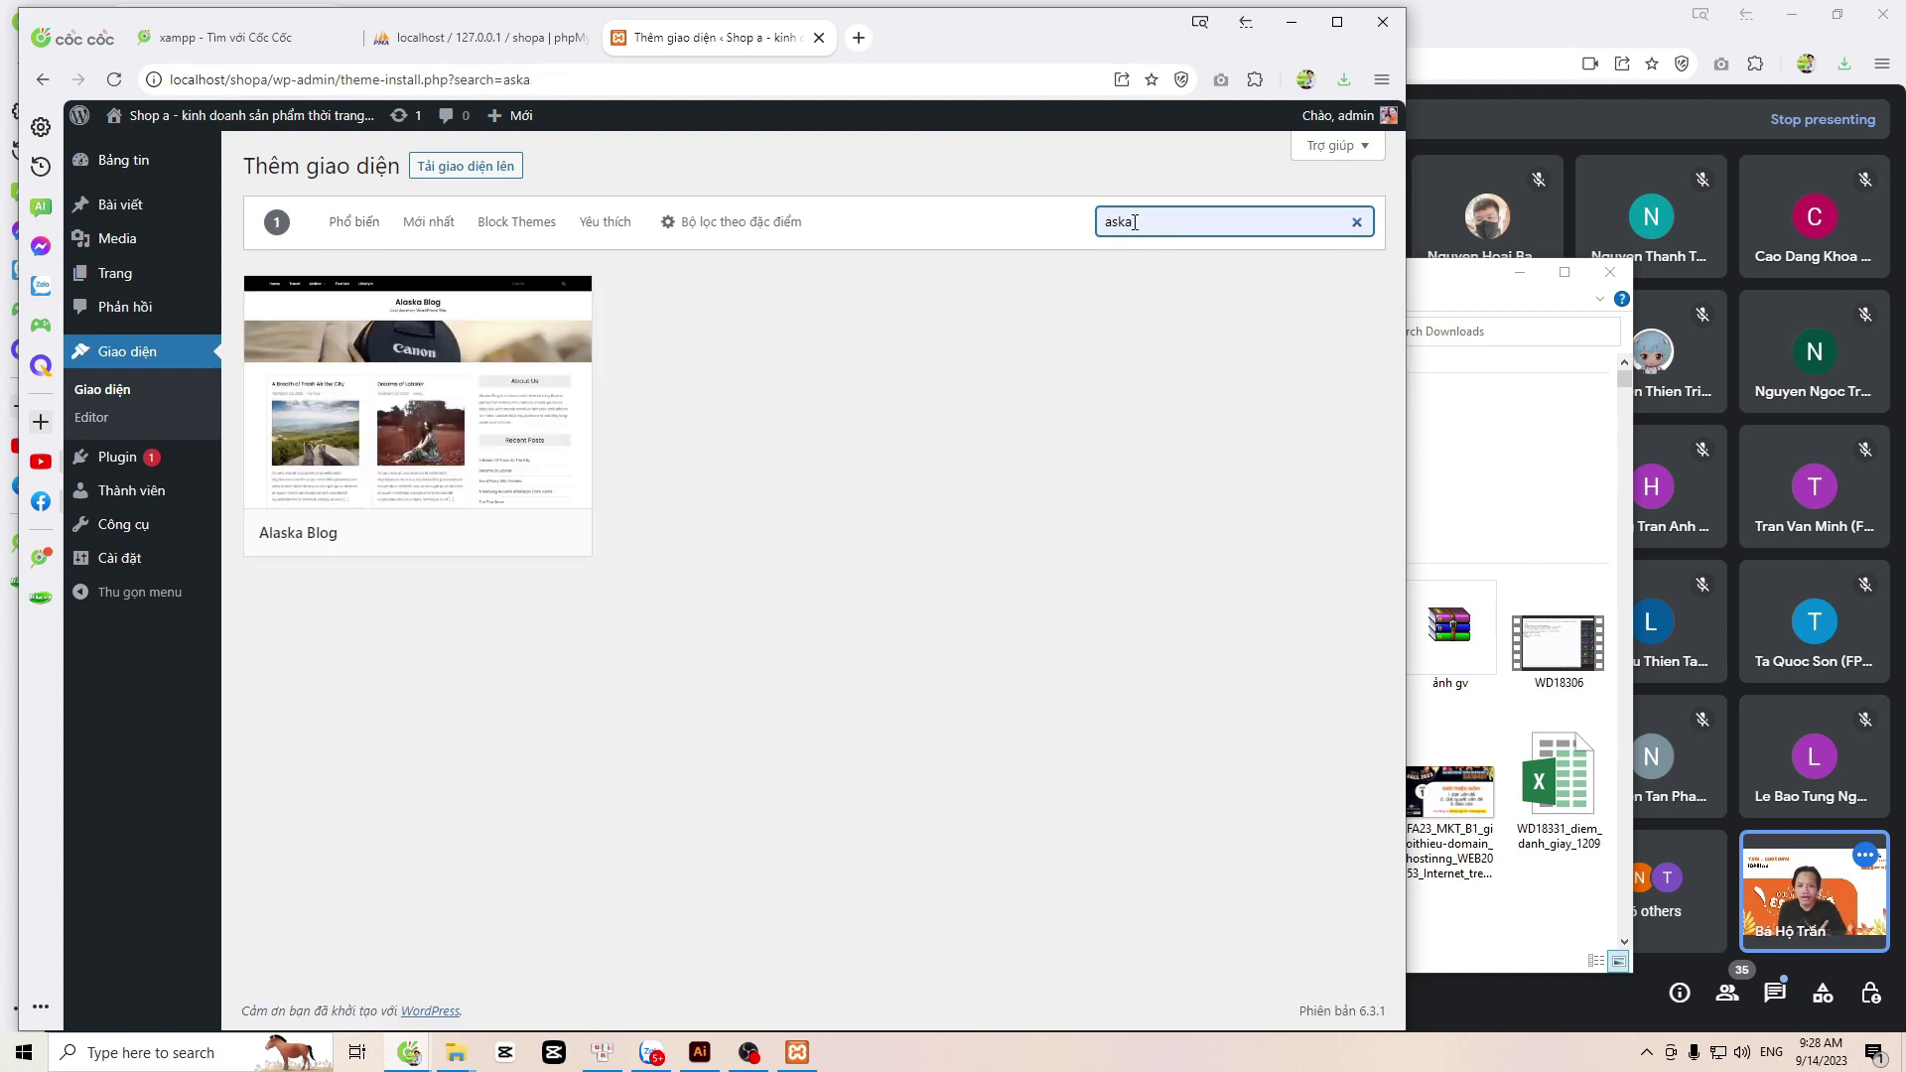
pyautogui.press('BackSpace')
pyautogui.press('BackSpace')
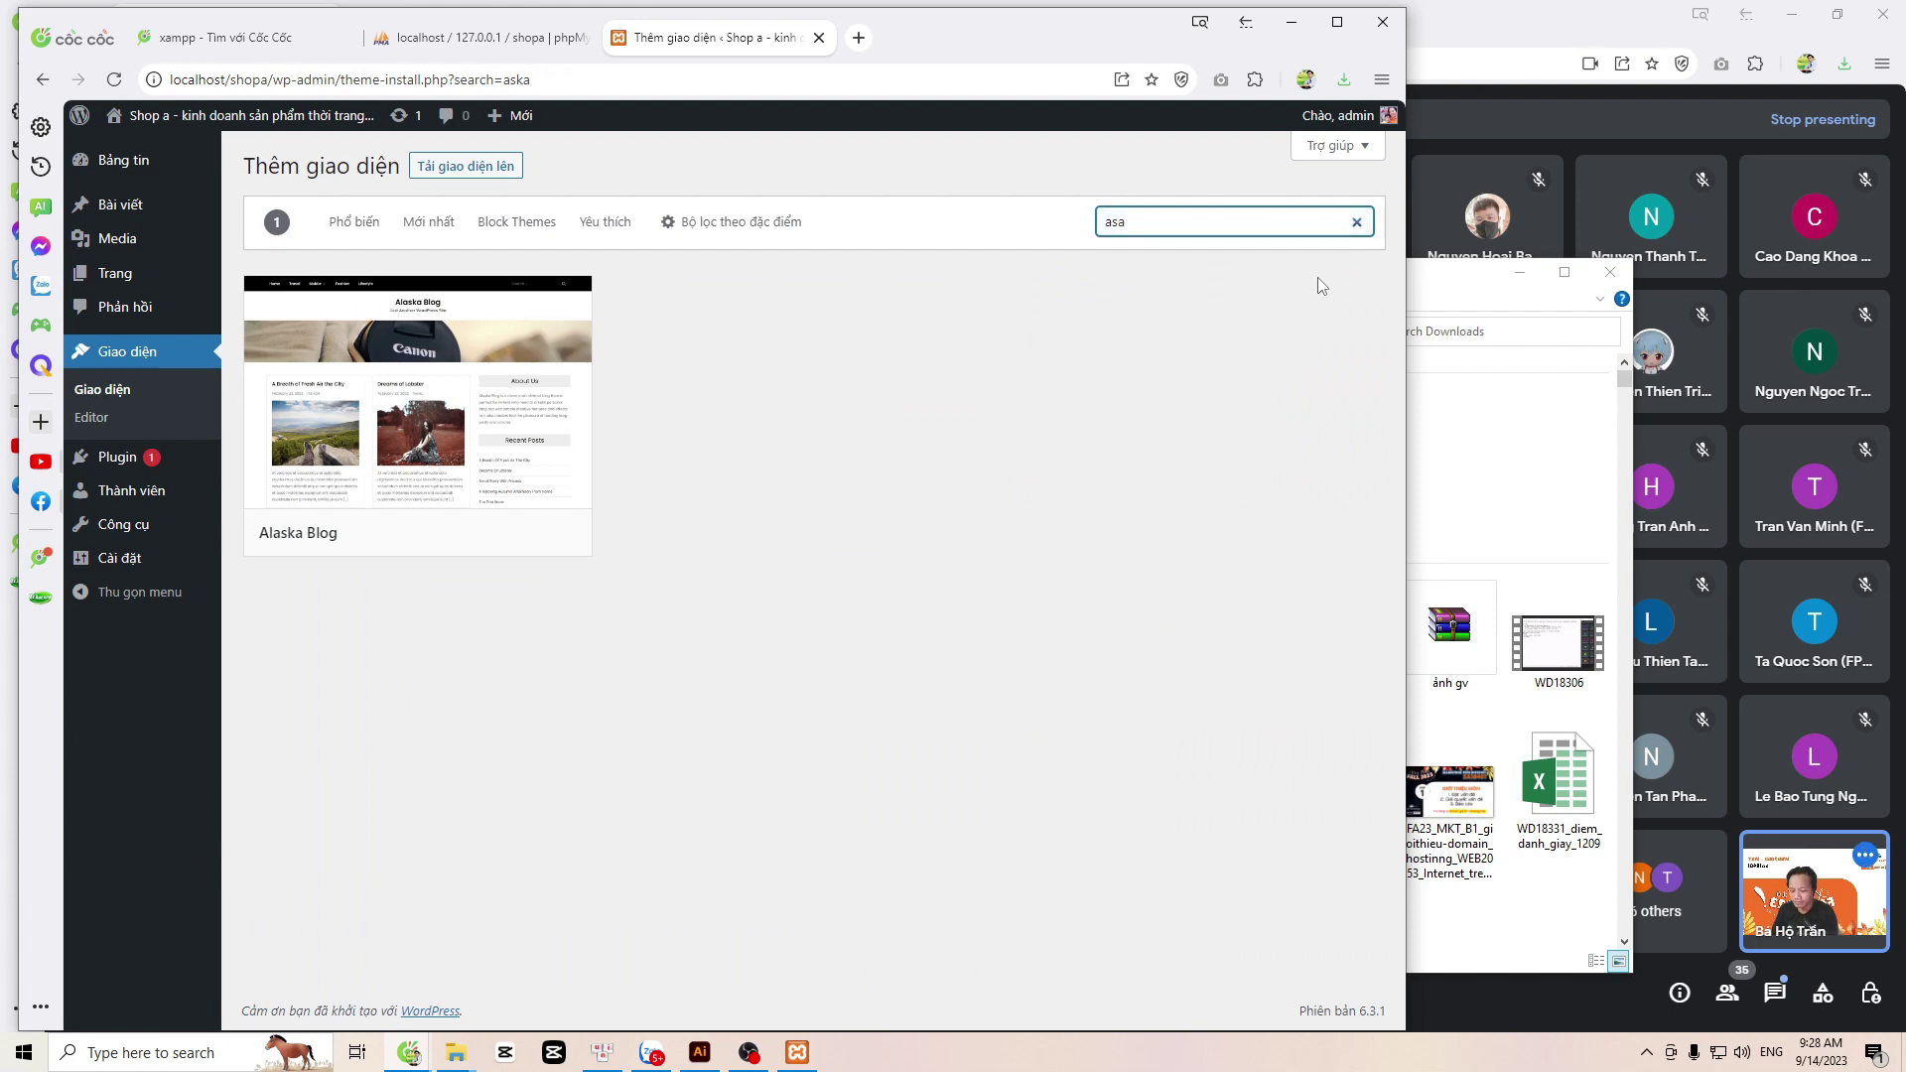
pyautogui.write('tra')
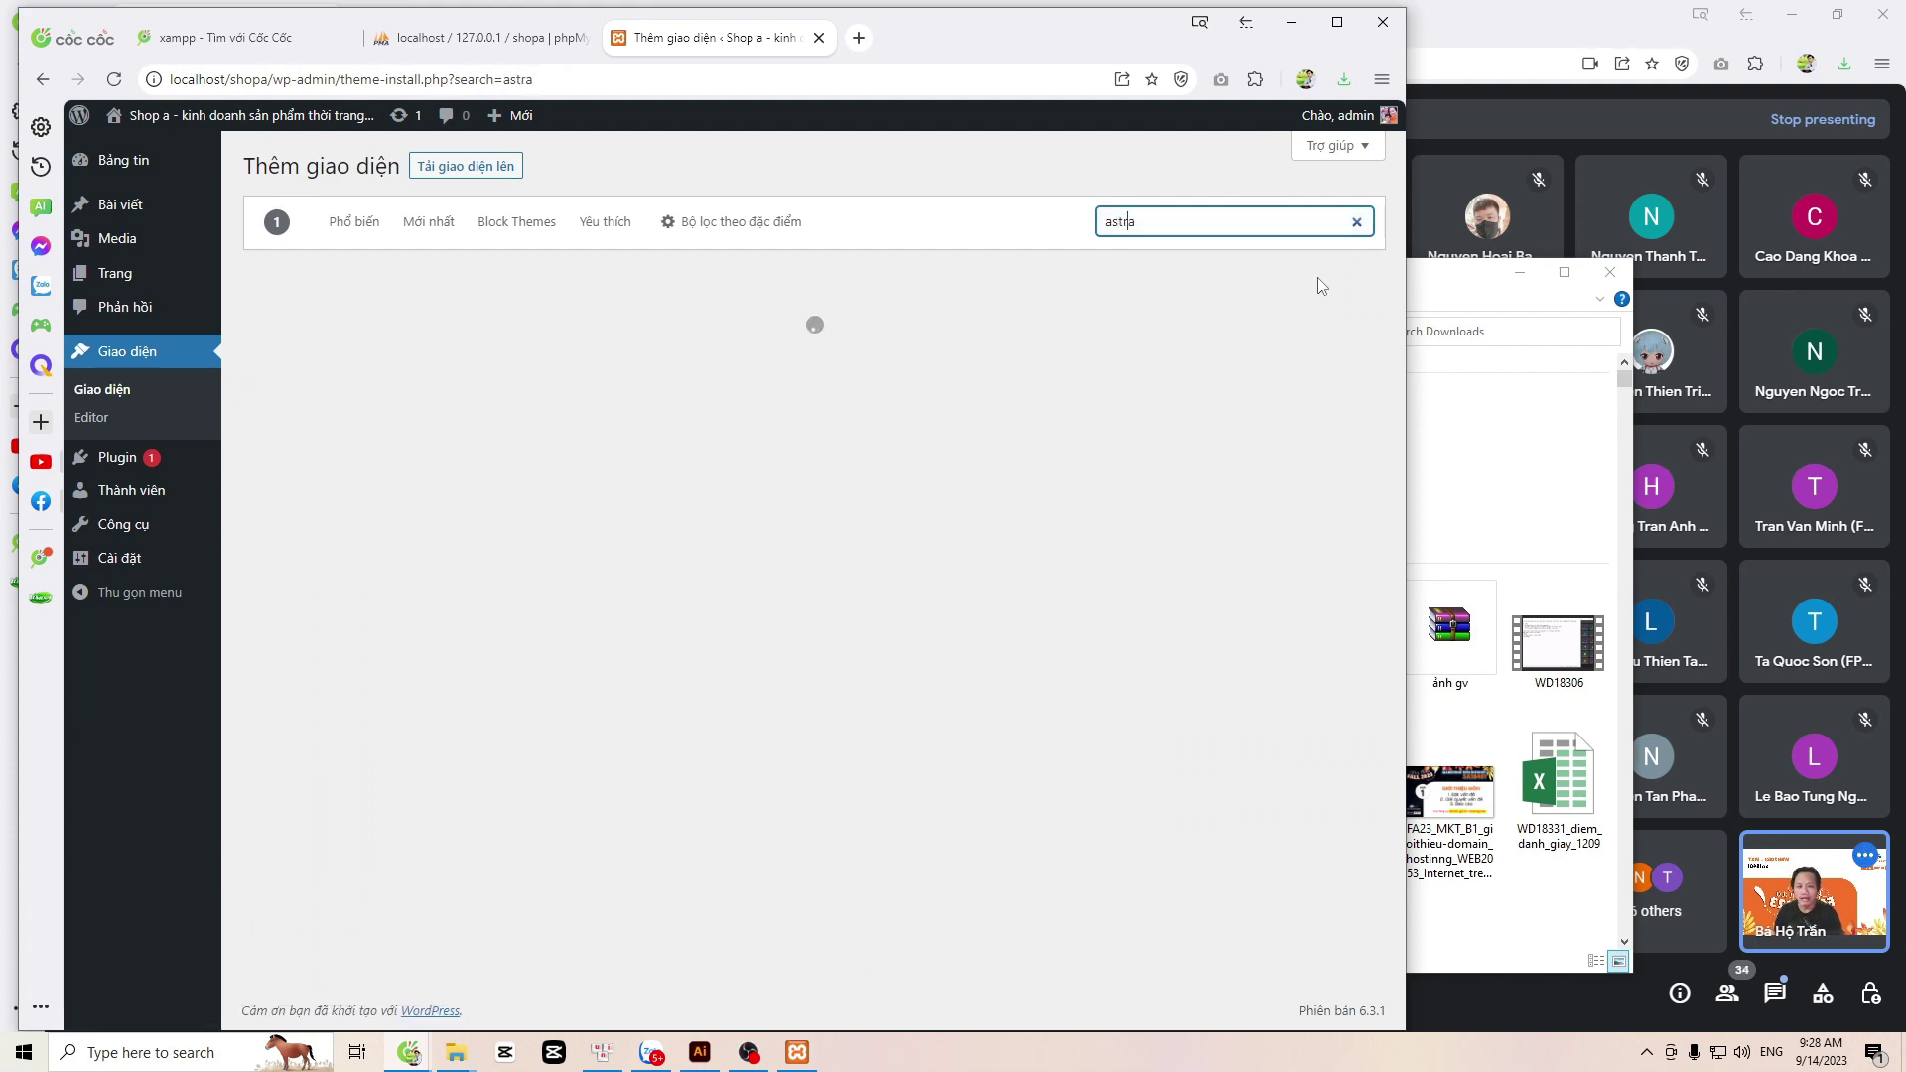
pyautogui.moveTo(375, 435)
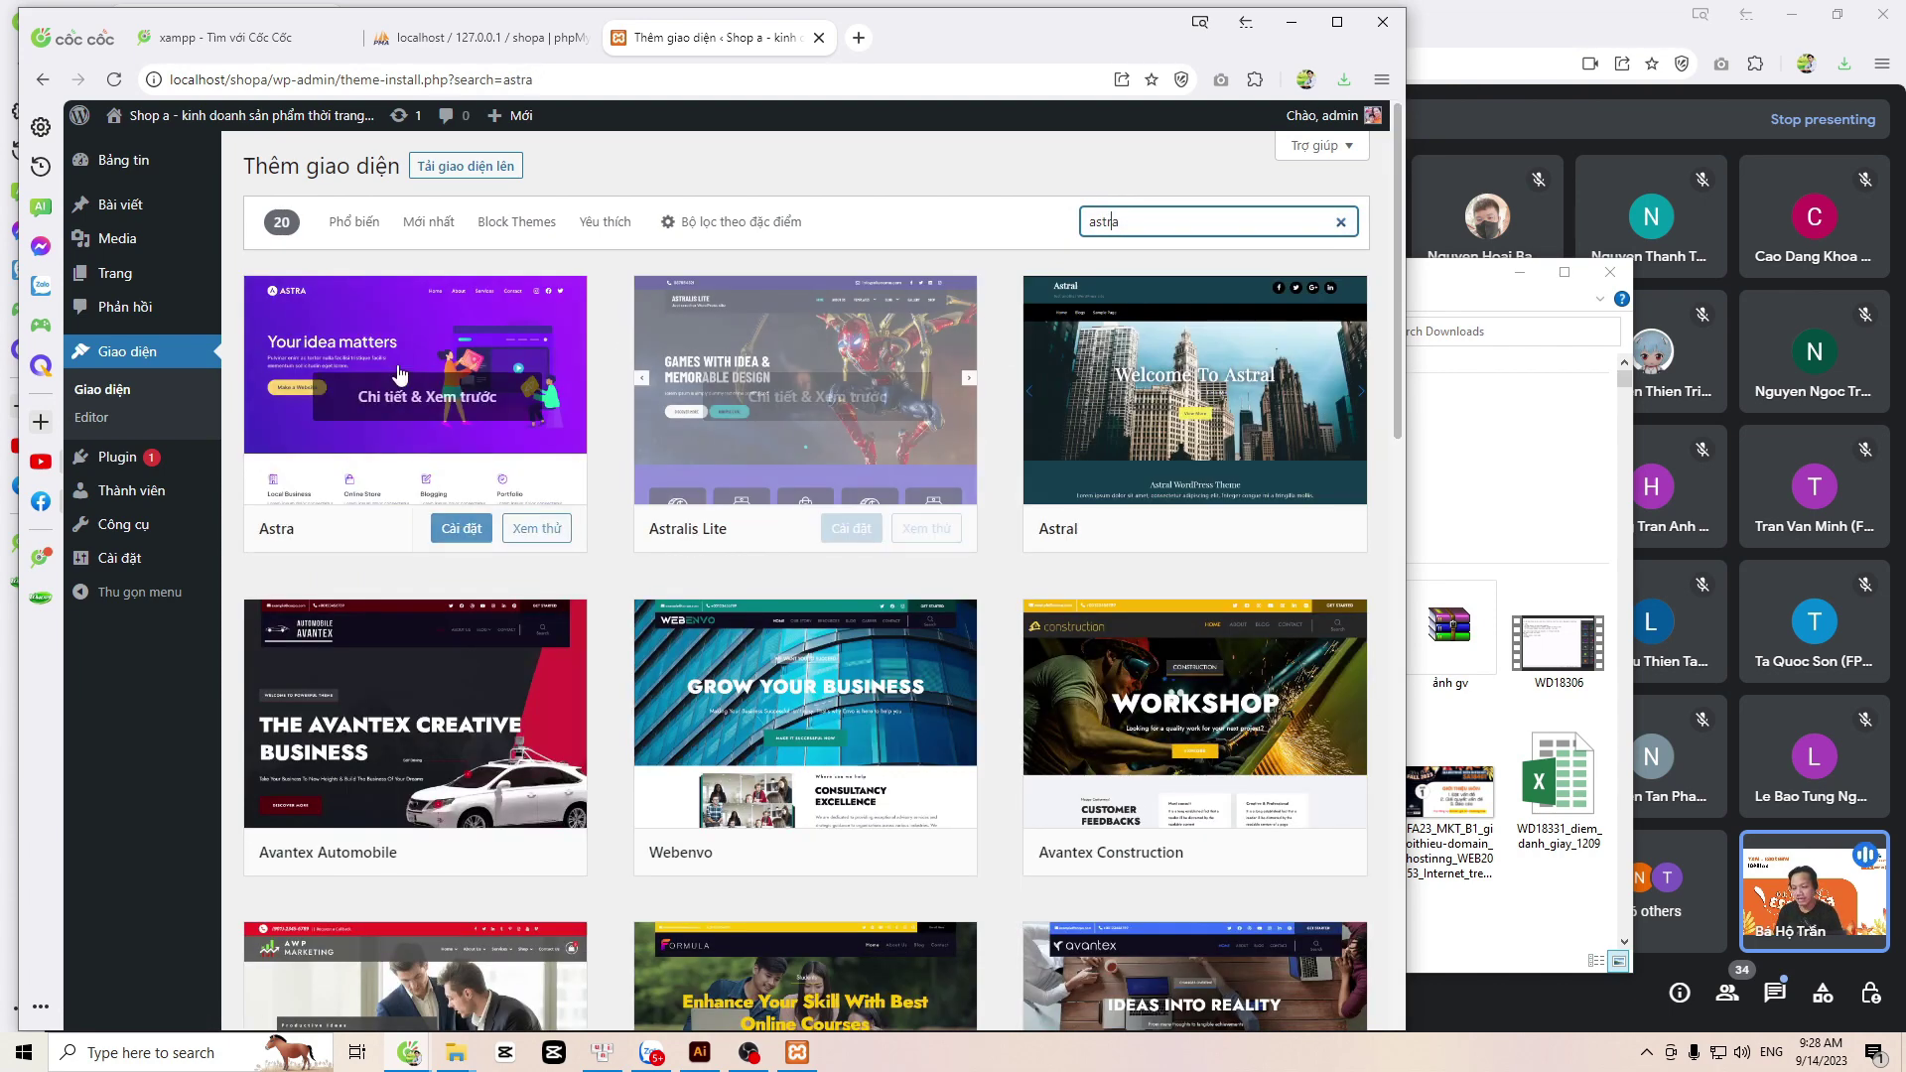
pyautogui.click(459, 532)
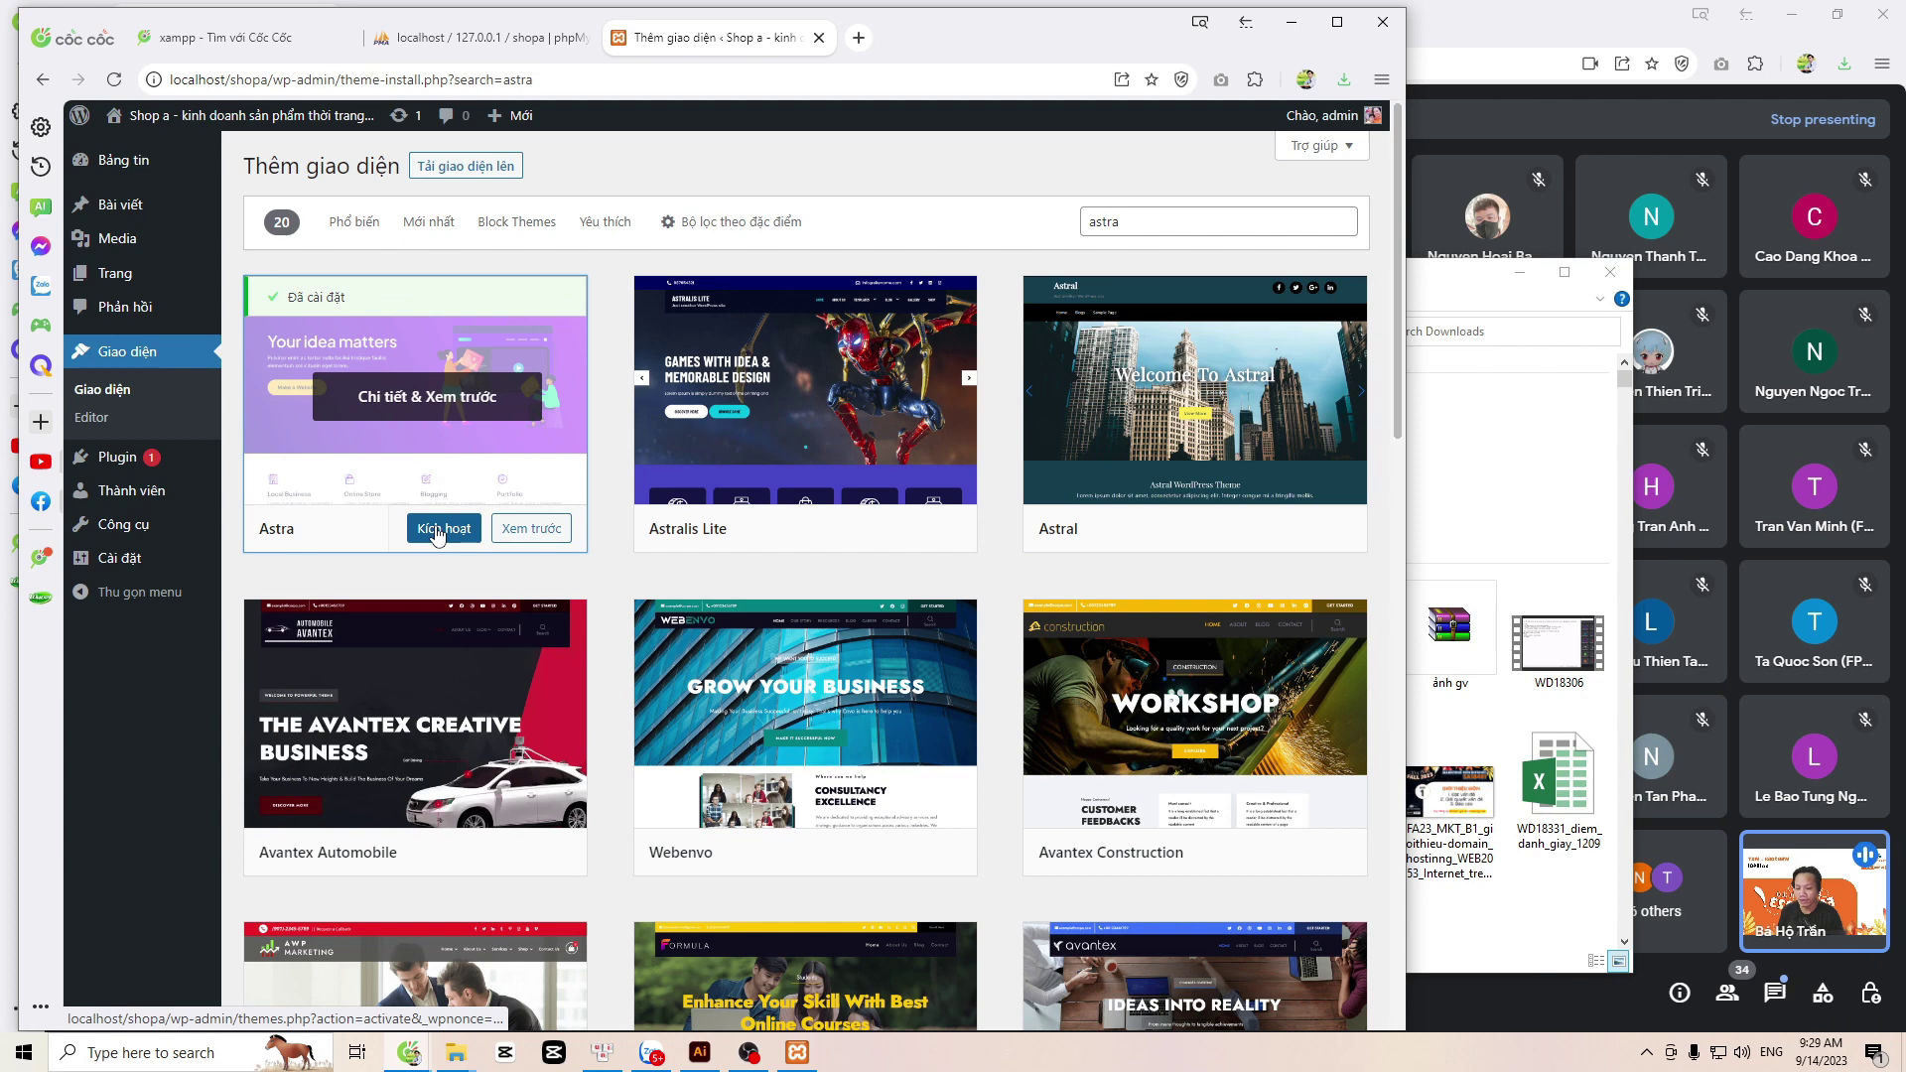
pyautogui.click(437, 531)
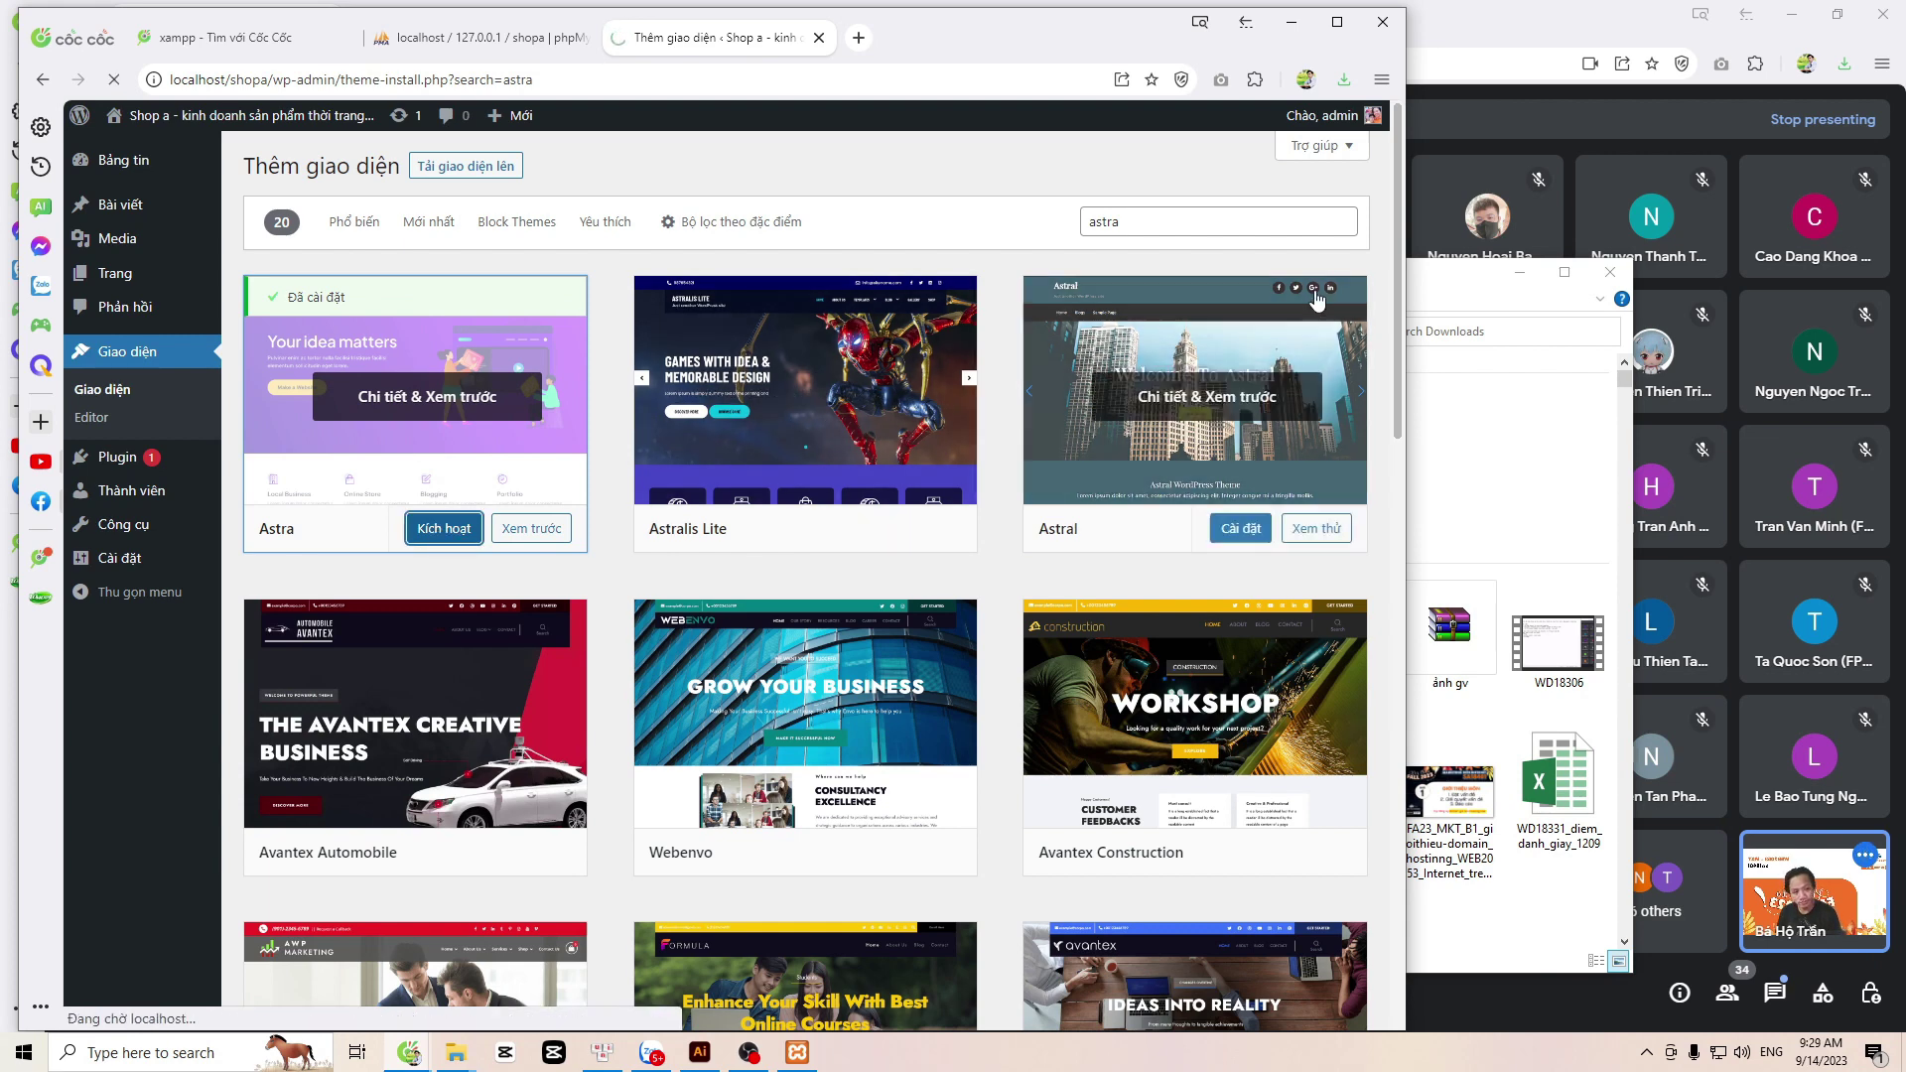
pyautogui.click(1518, 273)
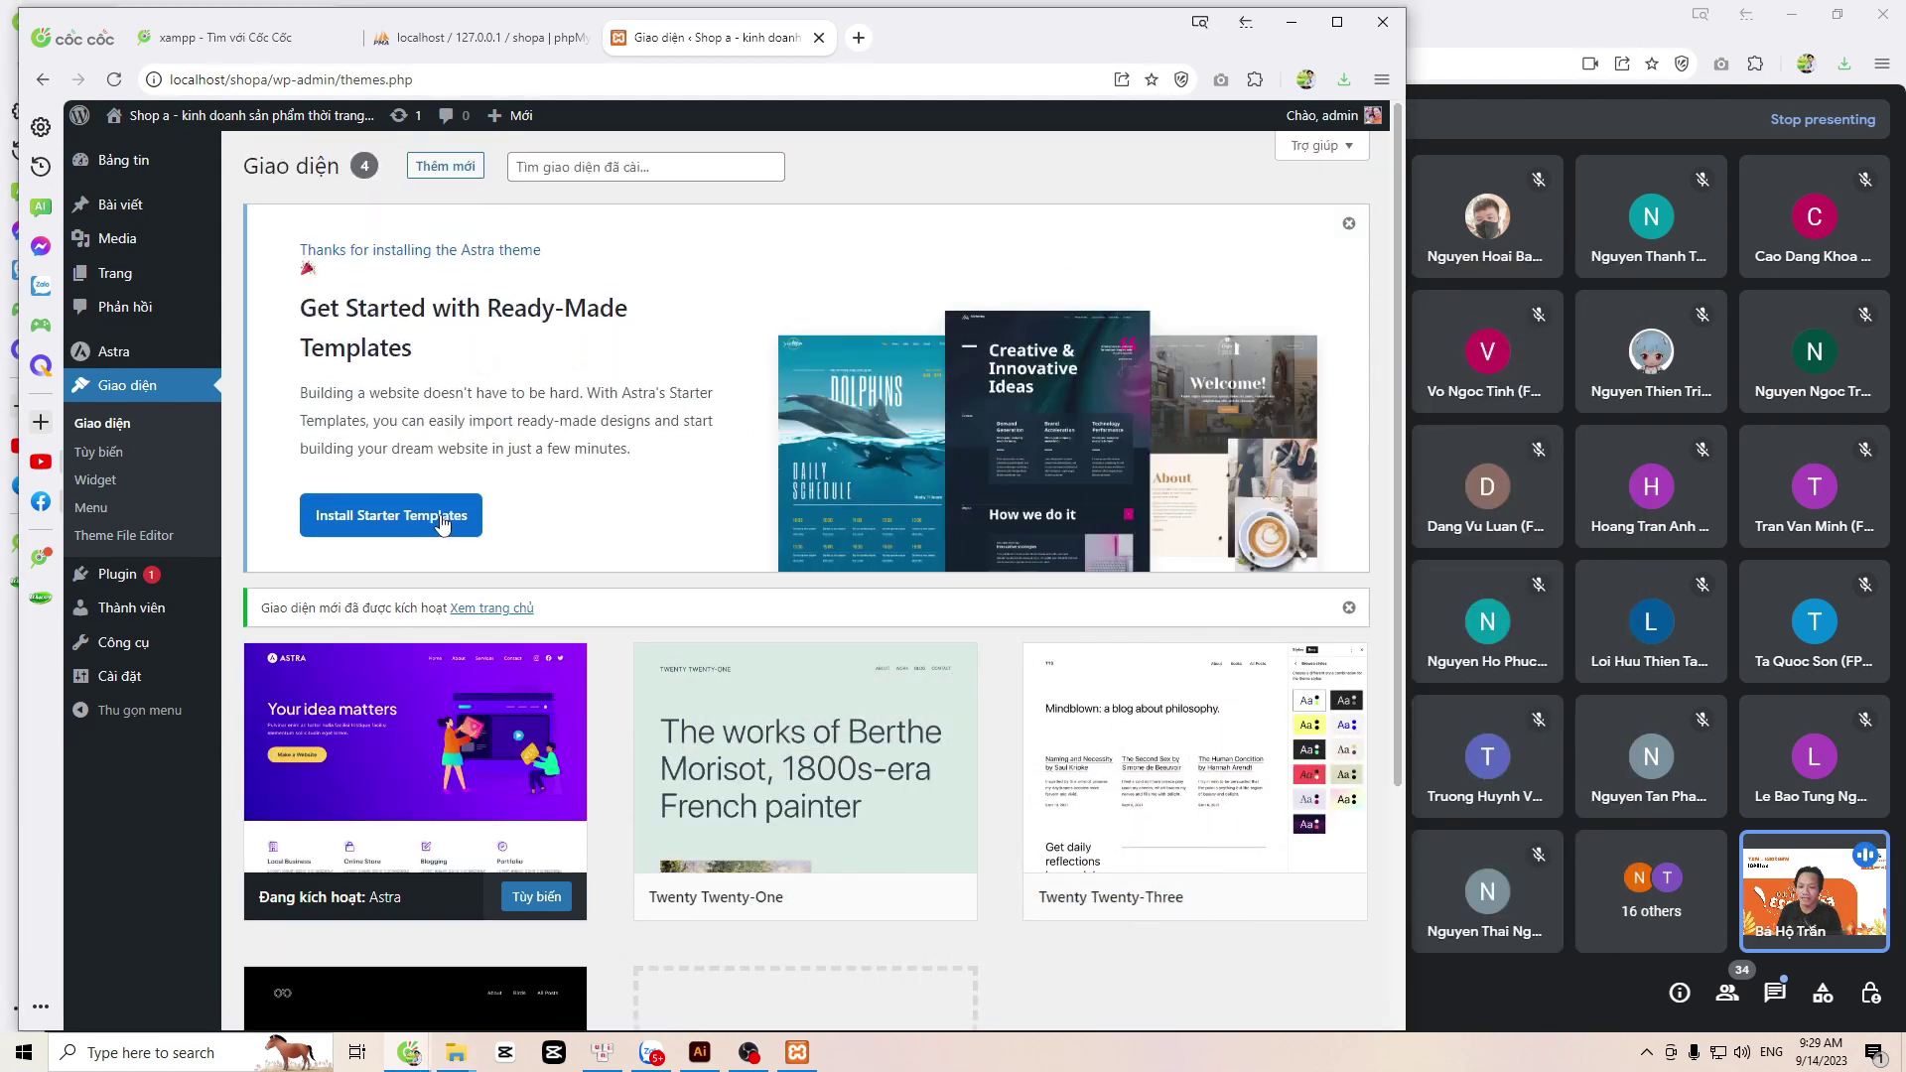
# Step: Try Install Starter Templates from the Astra notice, then return from the 404 page to Themes
pyautogui.click(375, 526)
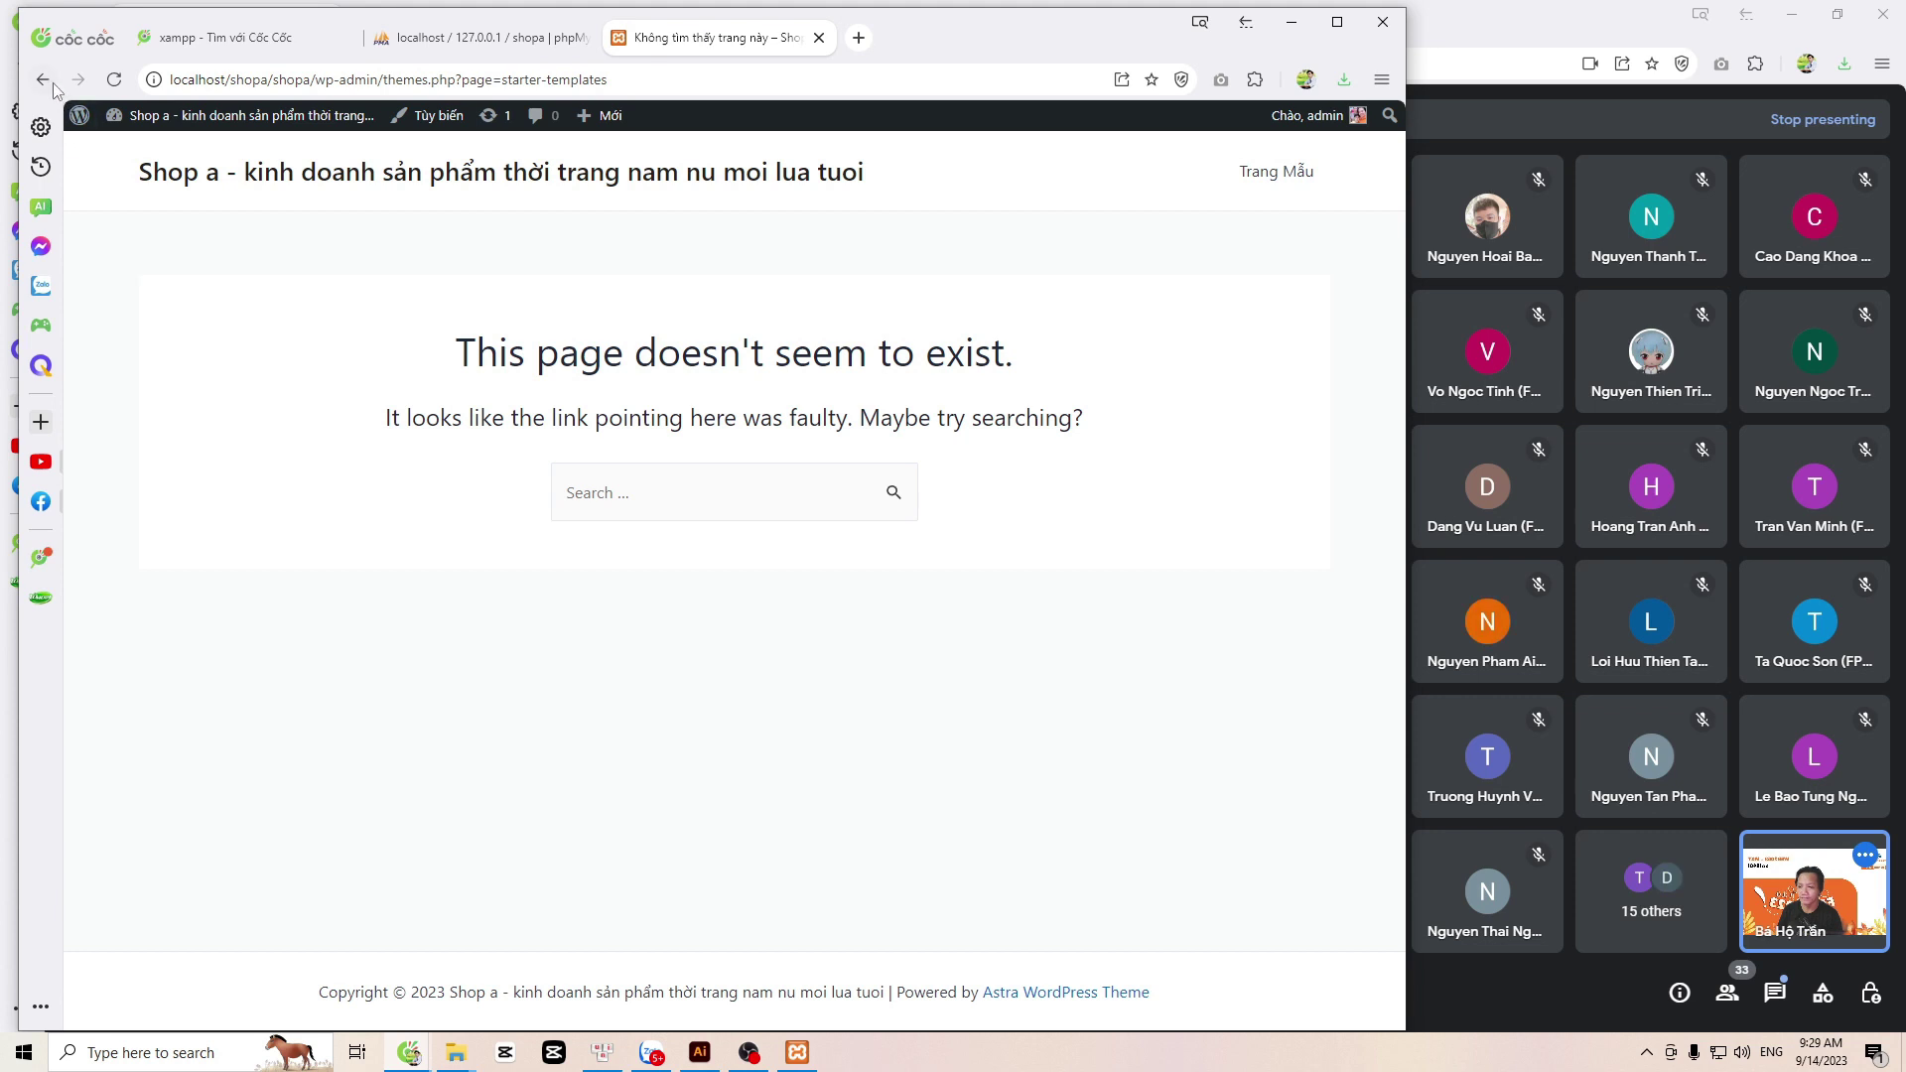
pyautogui.moveTo(449, 349); pyautogui.dragTo(1054, 354)
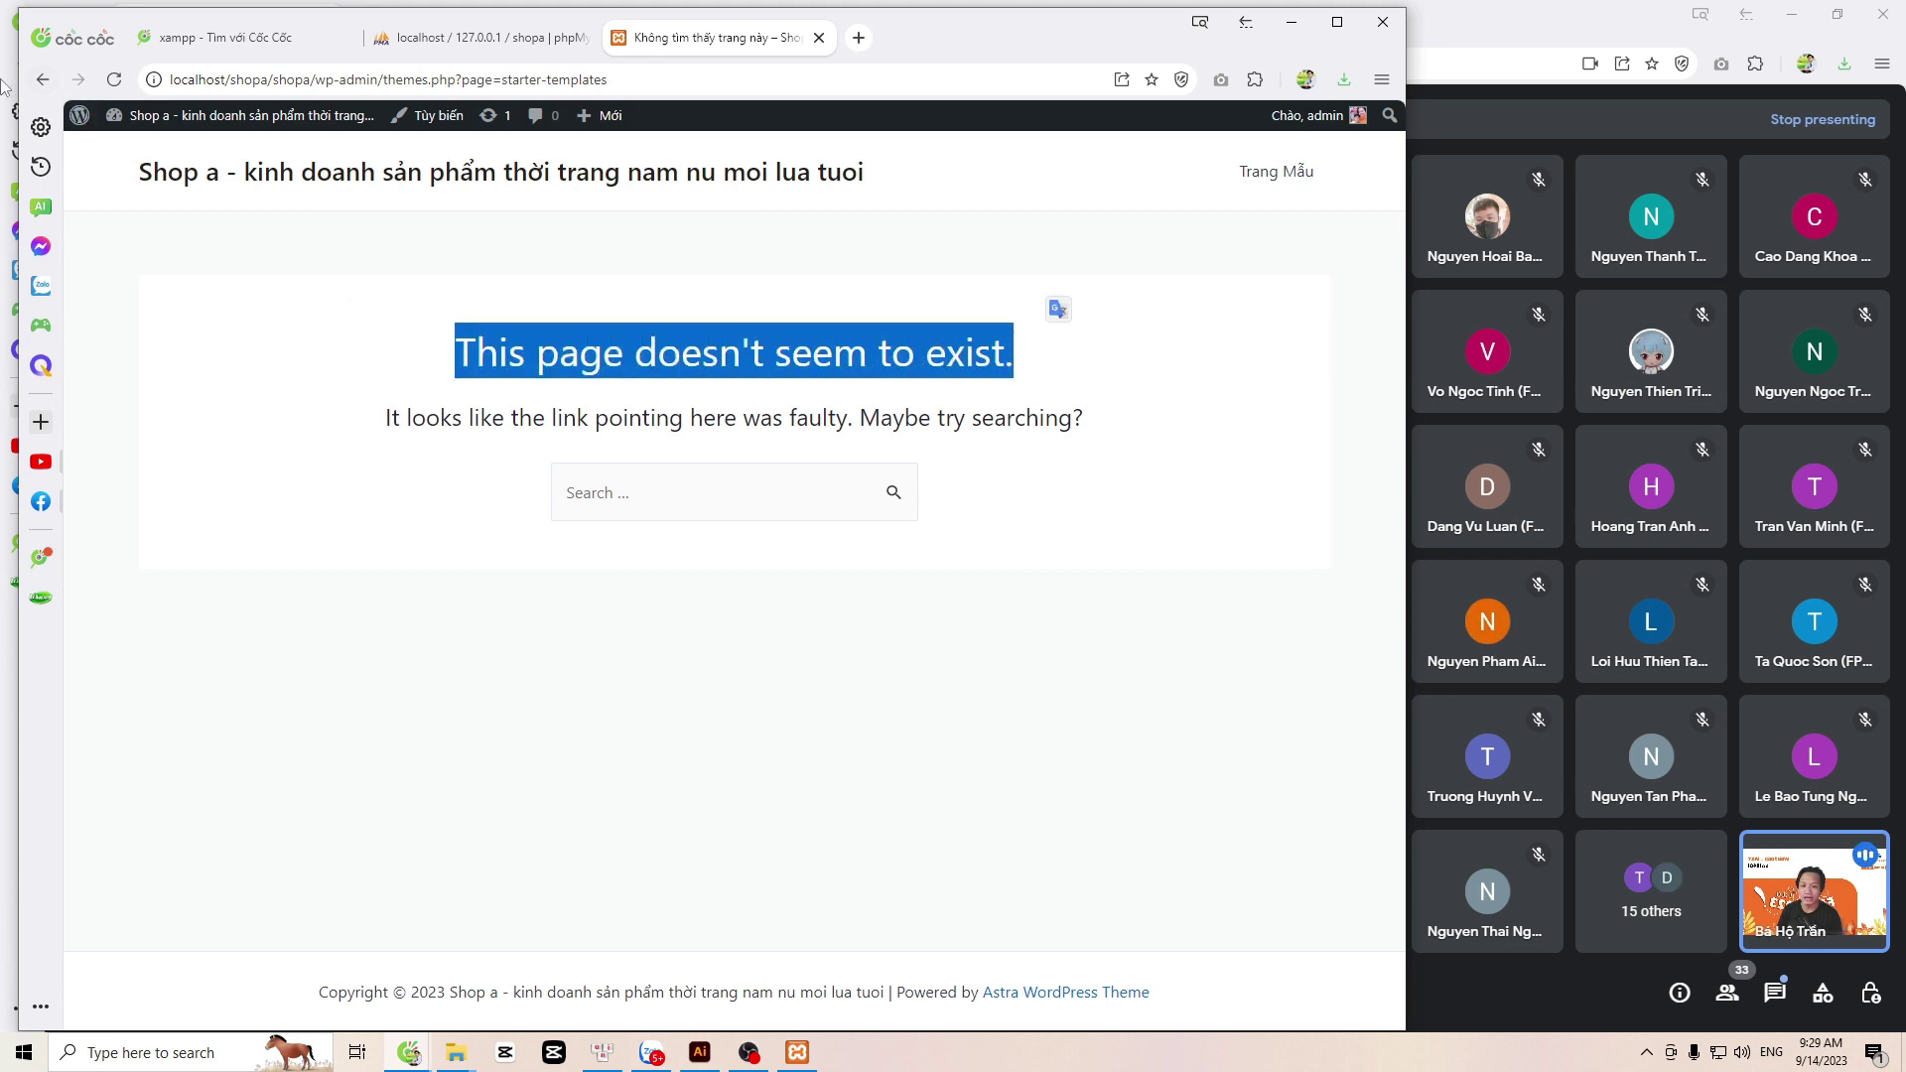
pyautogui.click(42, 79)
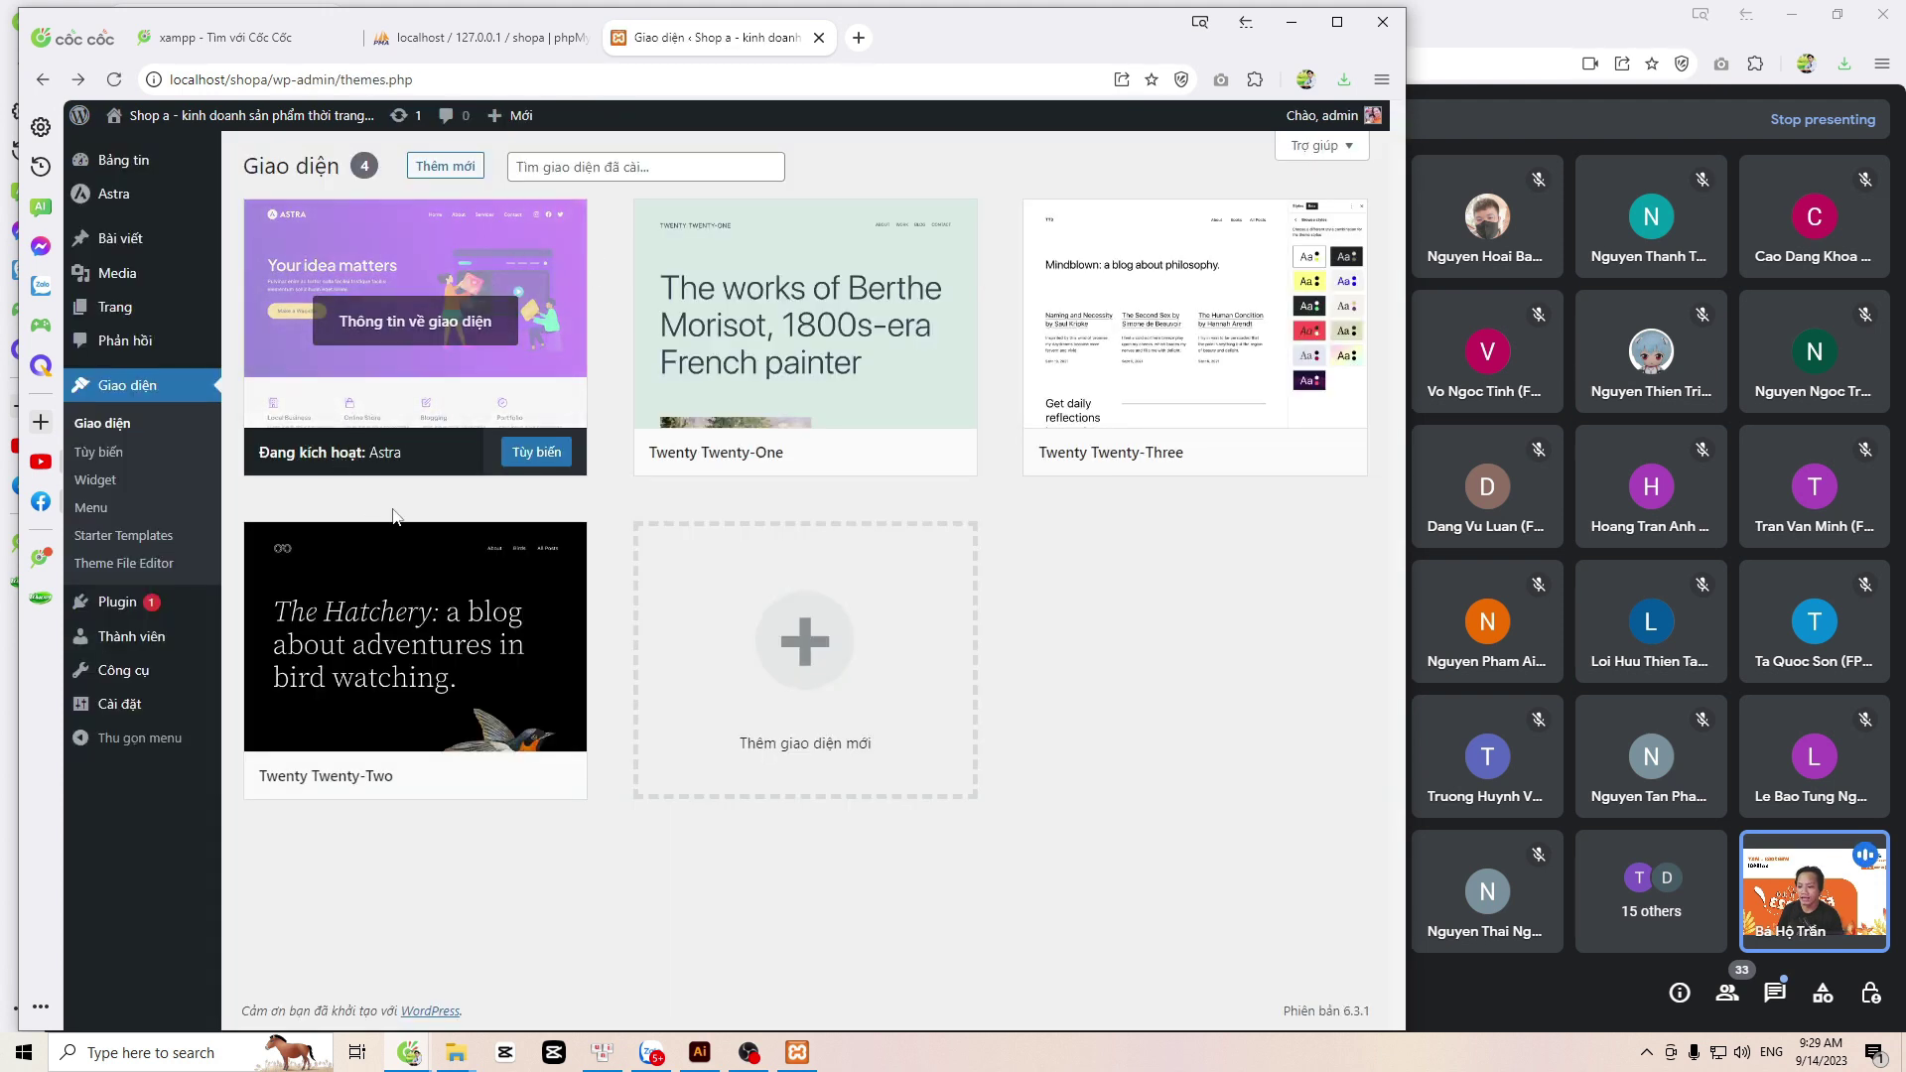
# Step: Open Starter Templates with Elementor and browse the Clothing store and Sports store designs
pyautogui.click(143, 542)
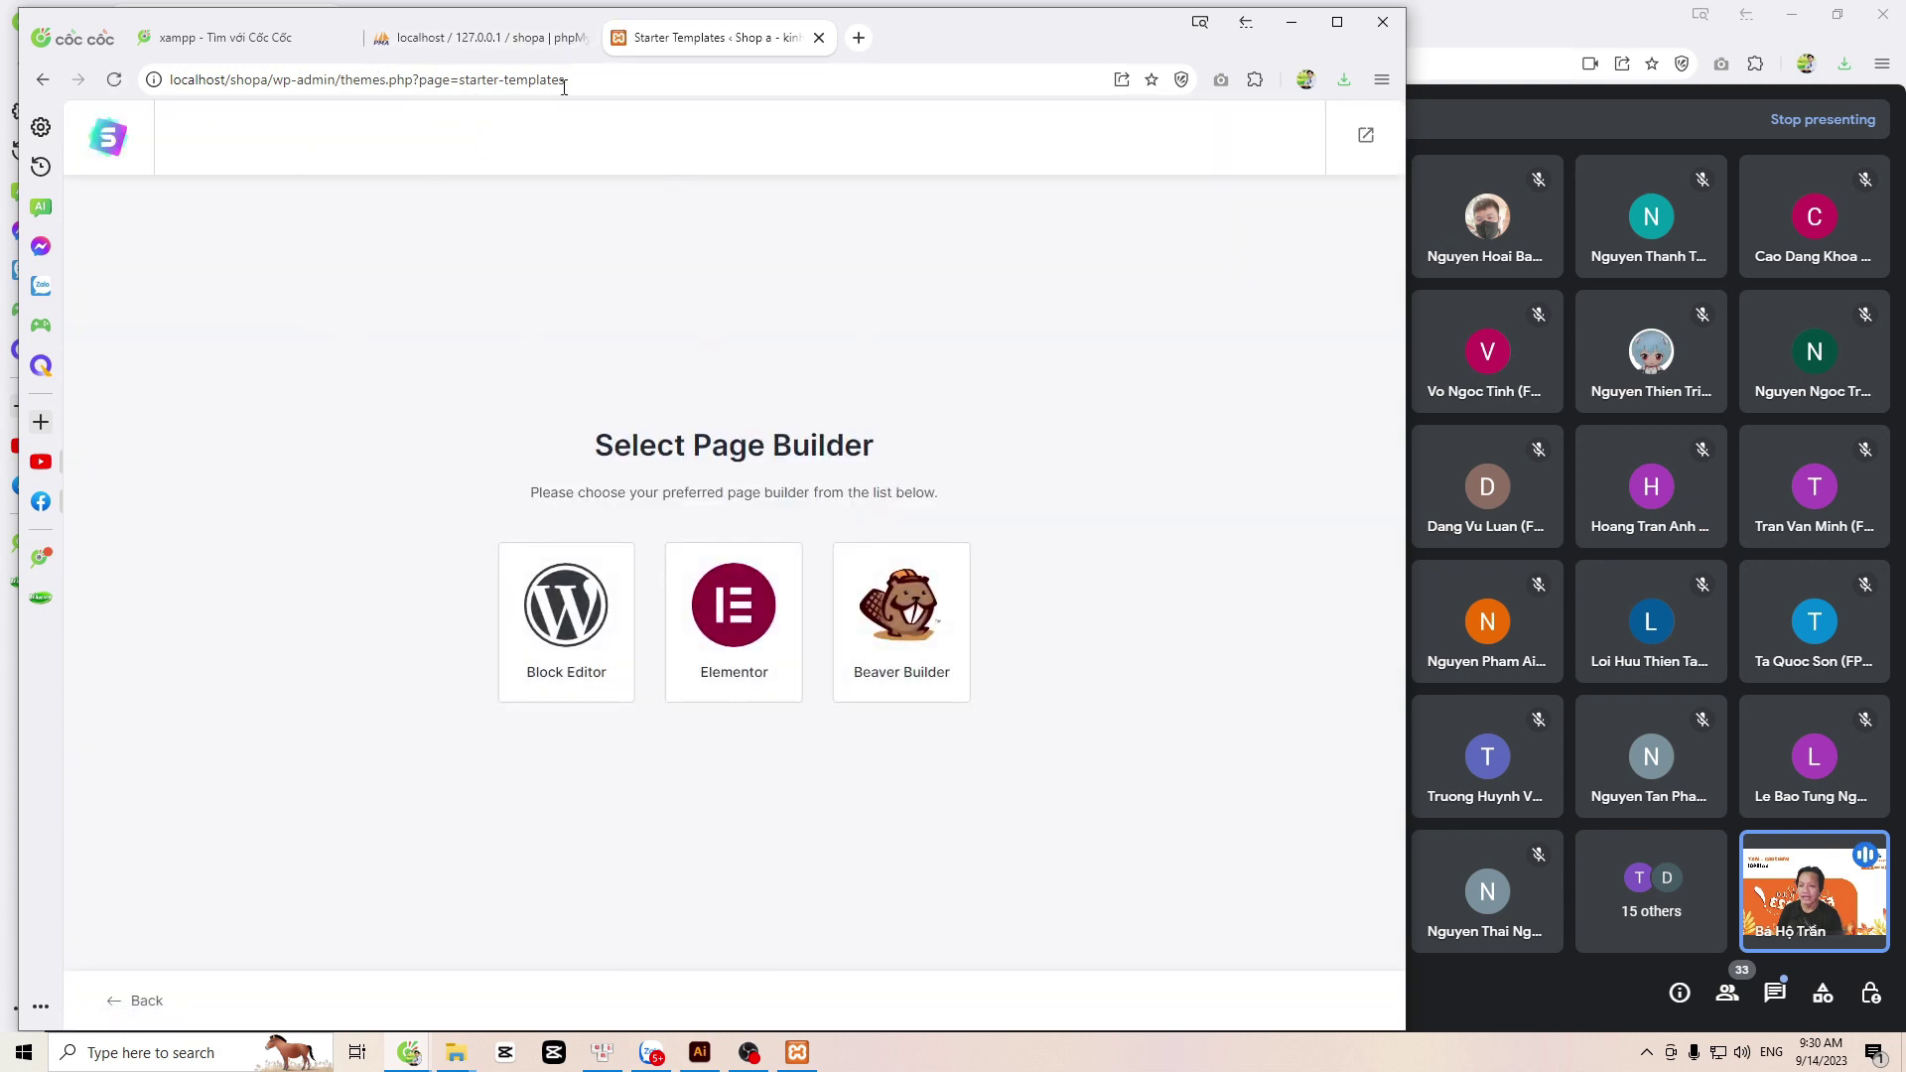
pyautogui.moveTo(459, 80); pyautogui.dragTo(575, 80)
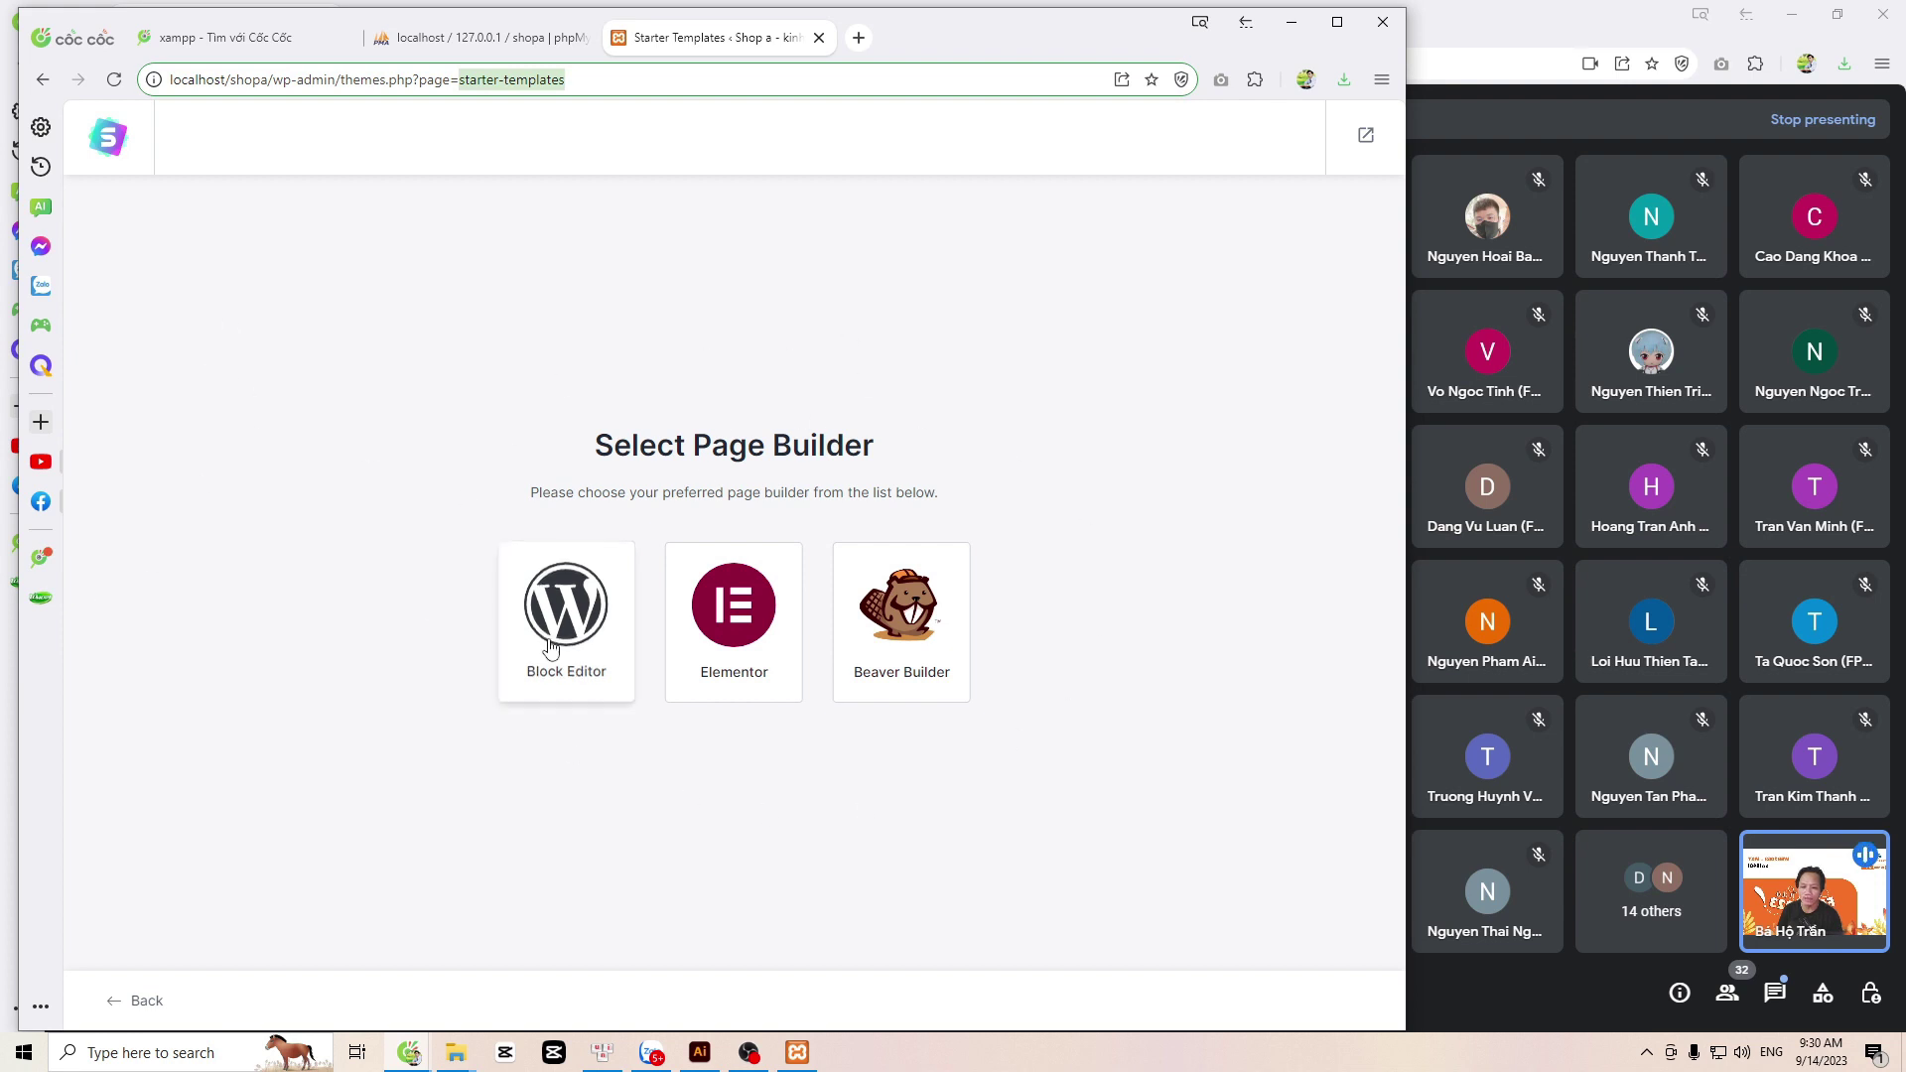
pyautogui.click(705, 620)
pyautogui.click(695, 618)
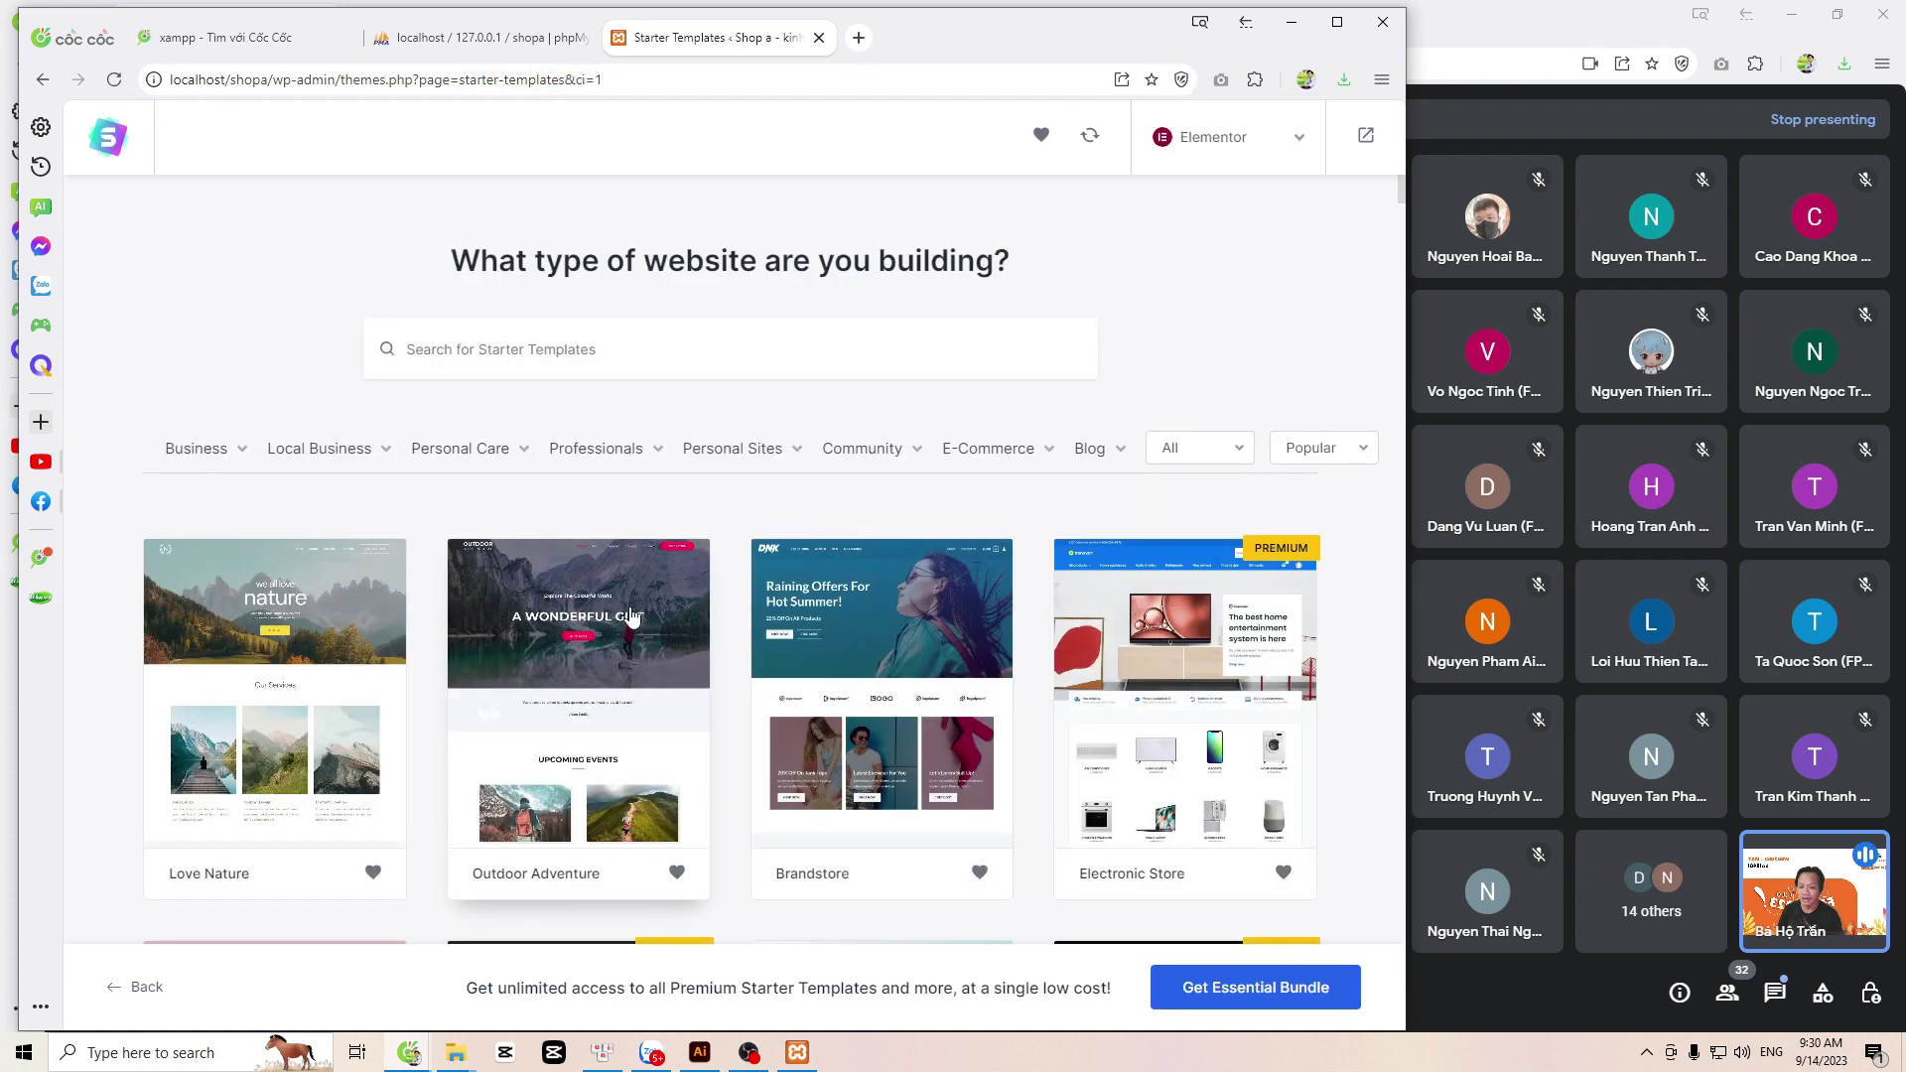
pyautogui.moveTo(1013, 442)
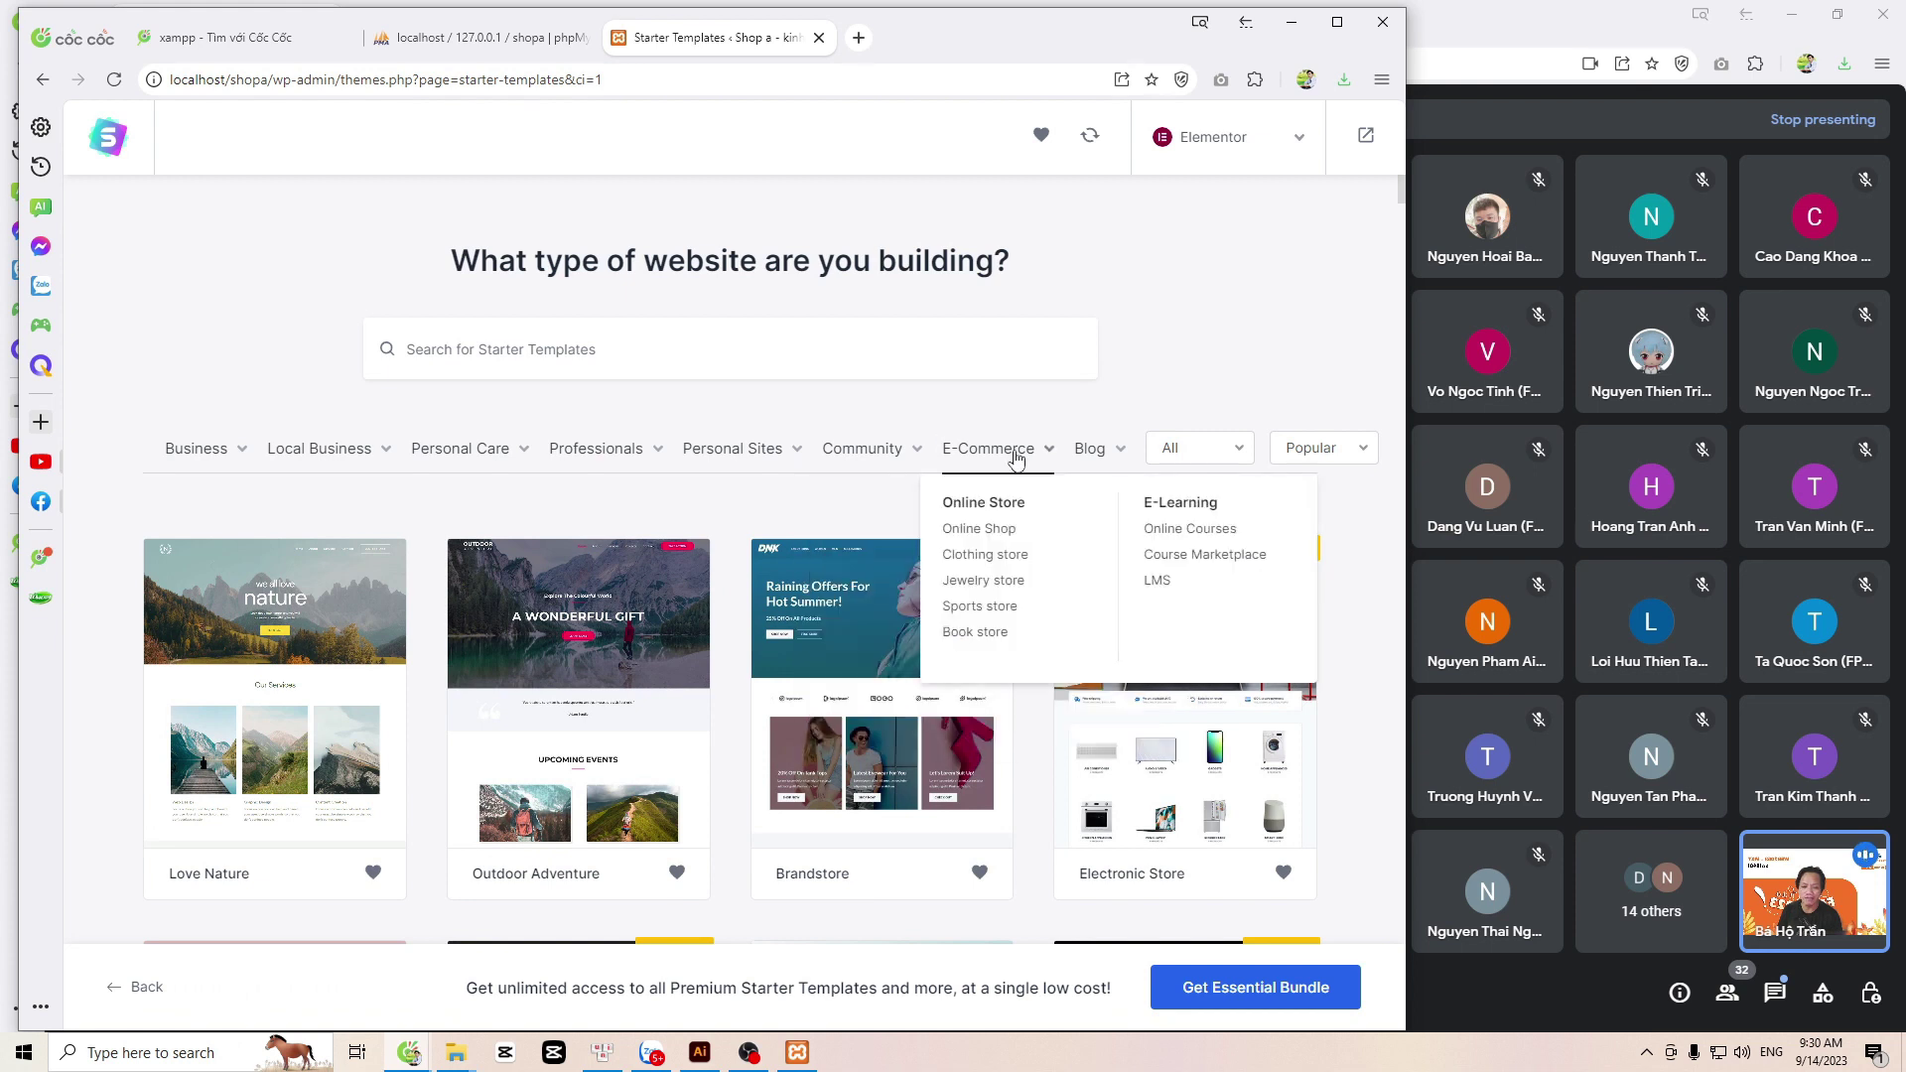
pyautogui.click(985, 556)
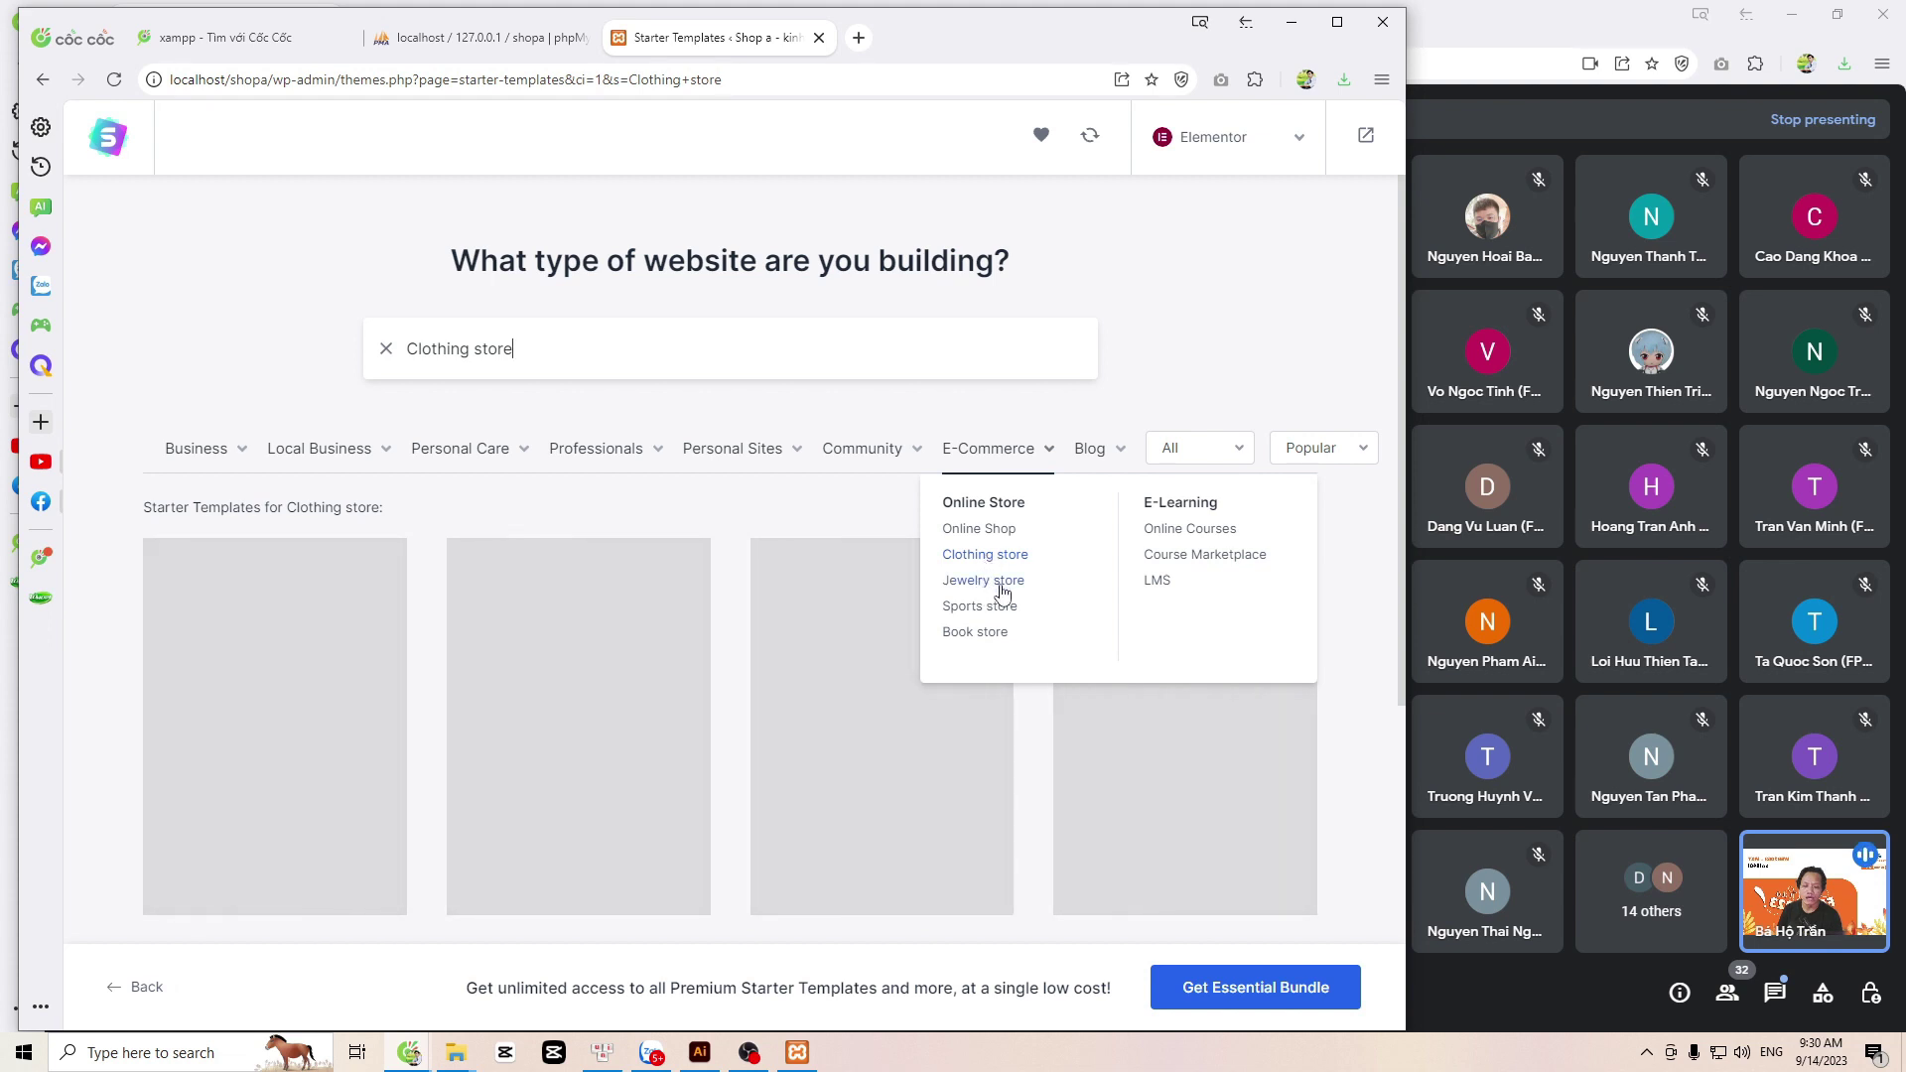
pyautogui.click(1003, 606)
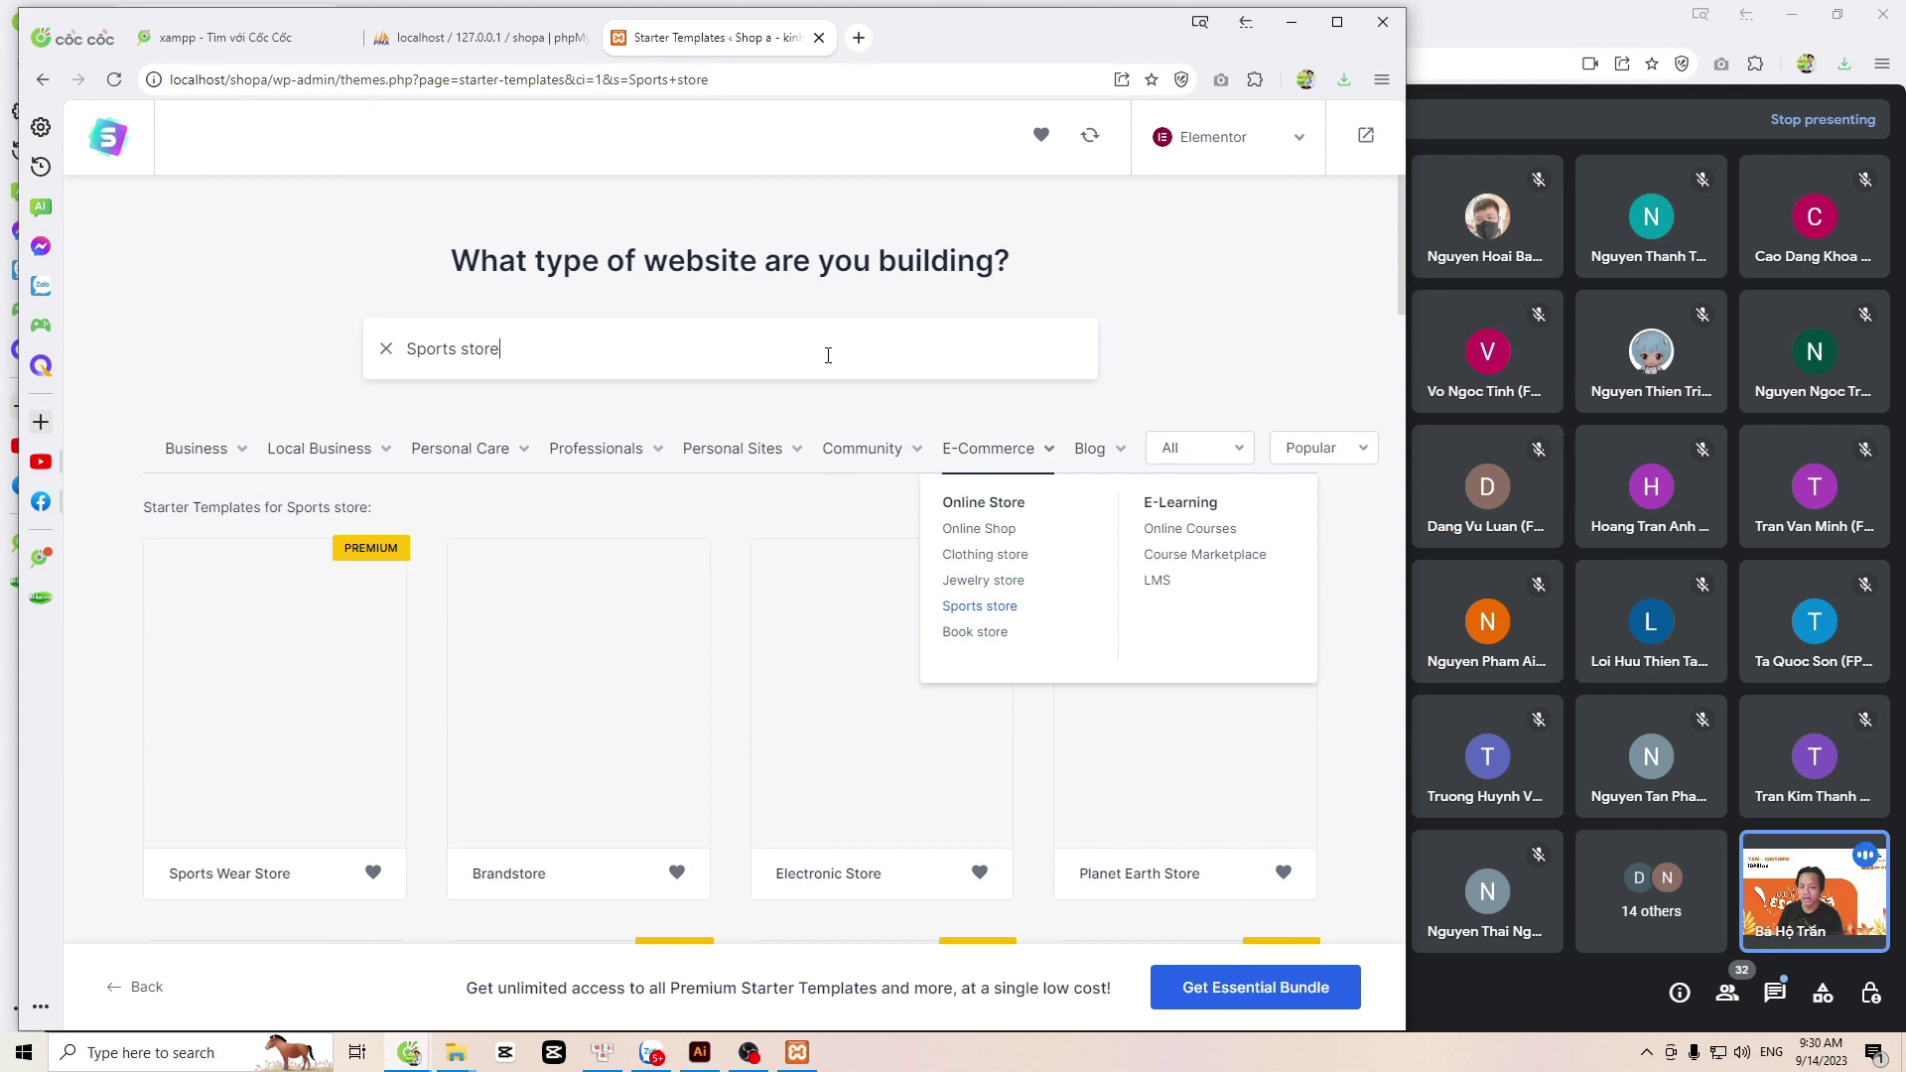
# Step: Scroll through the store templates and pick the Skin Cleanser Store template
pyautogui.scroll(-1, 832, 389)
pyautogui.scroll(-1, 832, 389)
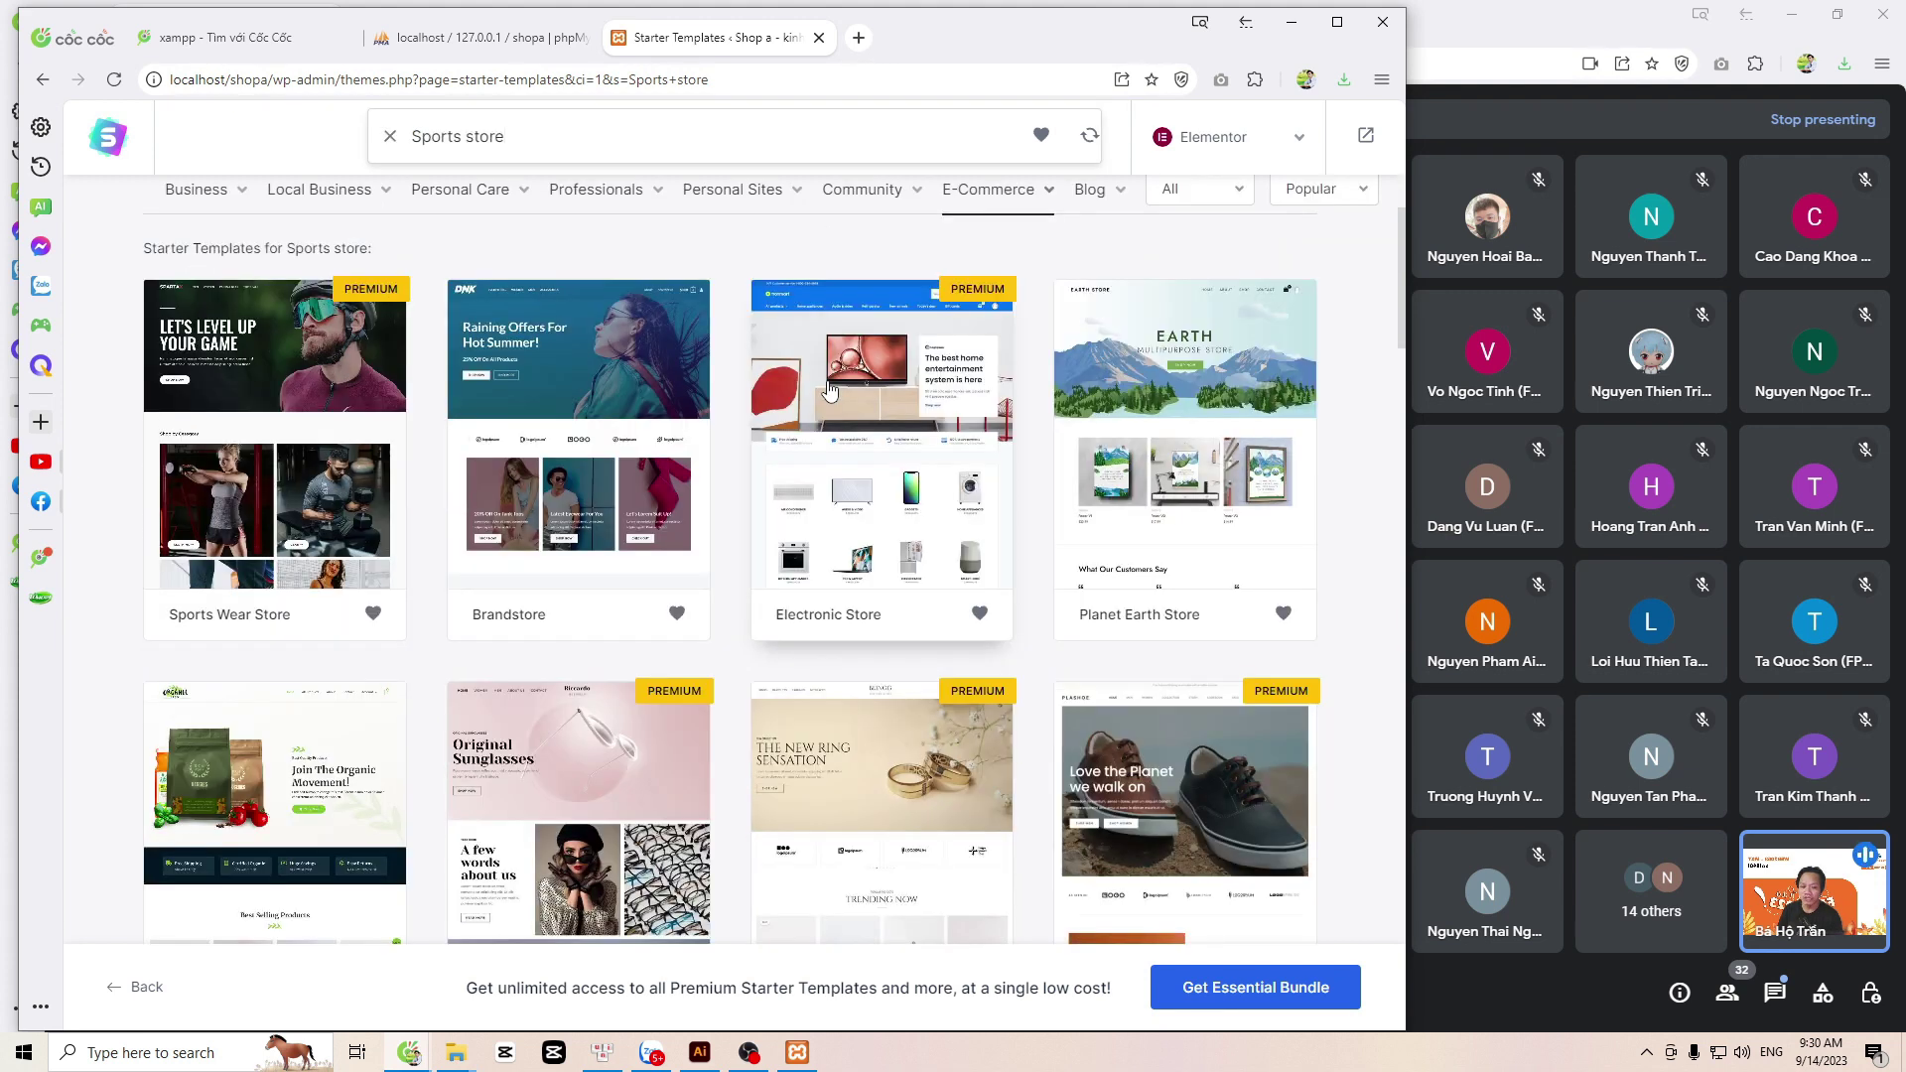
pyautogui.scroll(-2, 795, 609)
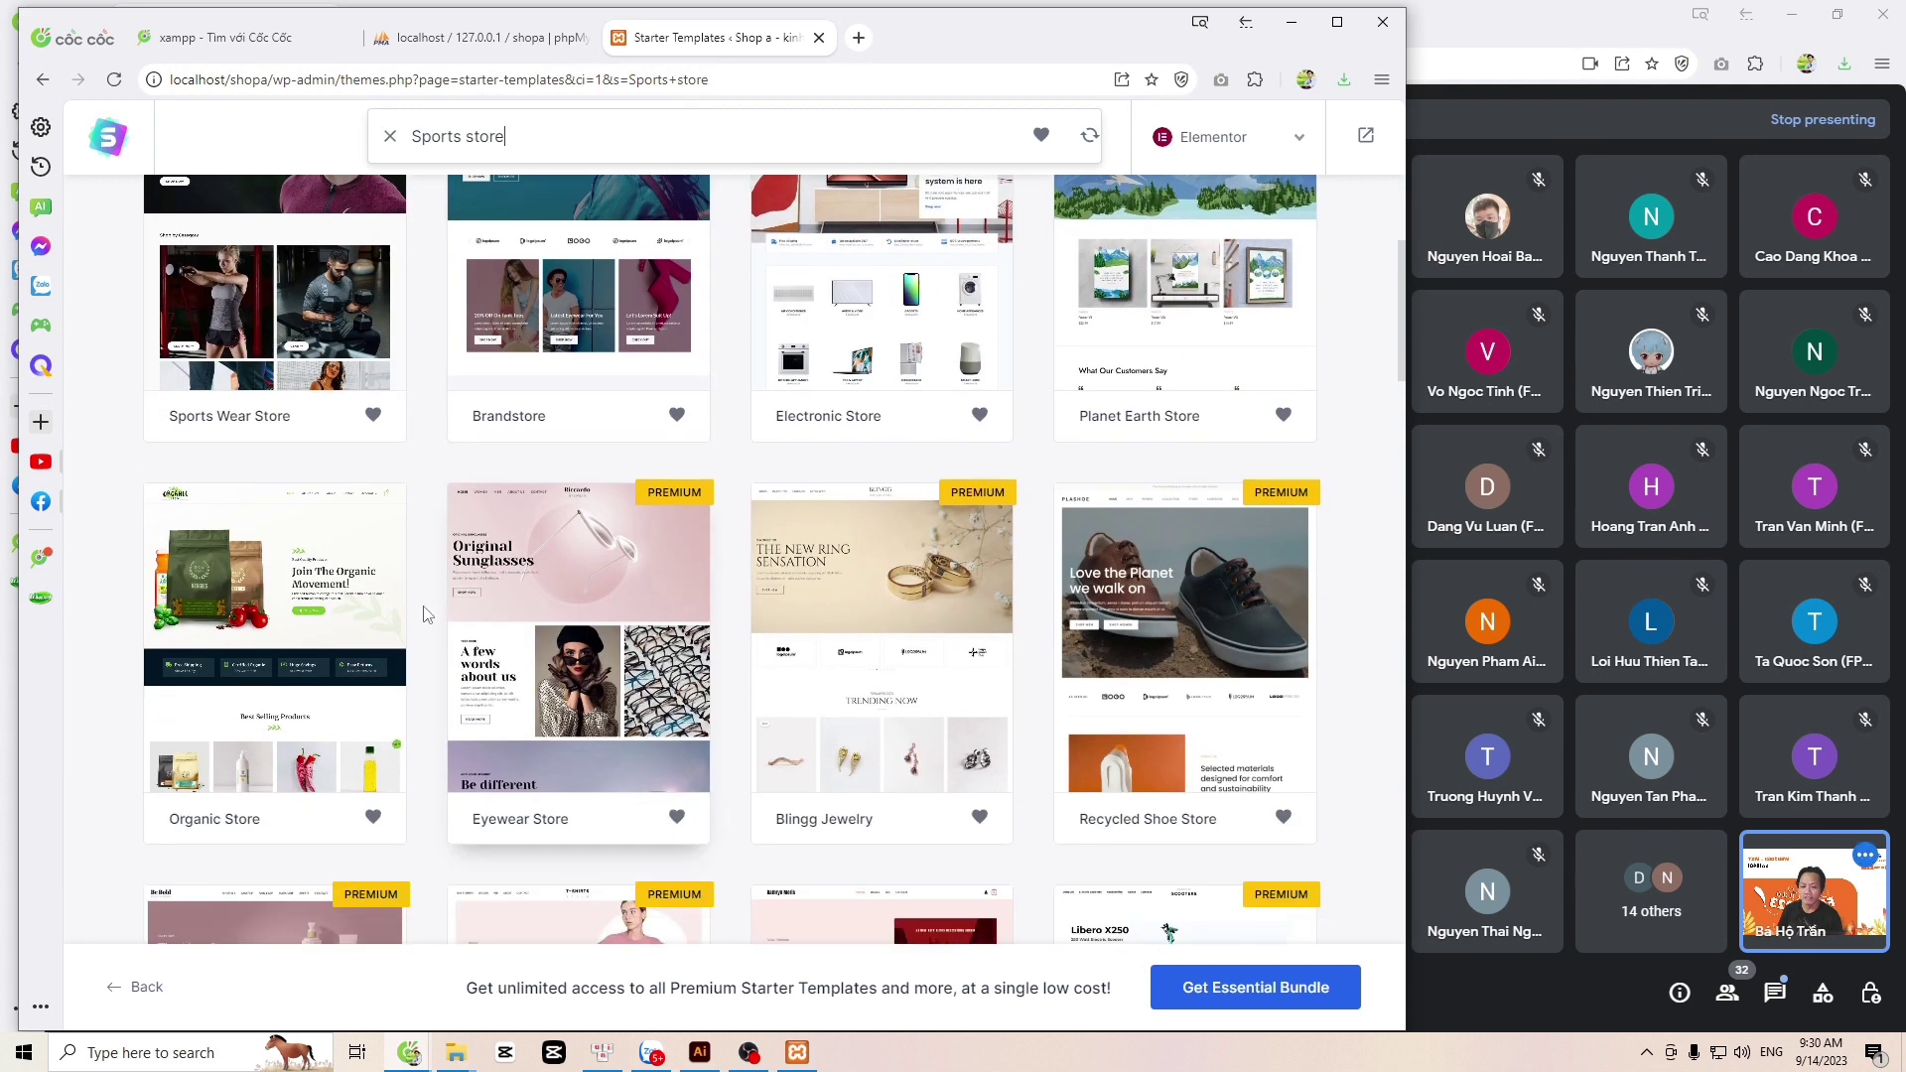
pyautogui.scroll(-2, 238, 651)
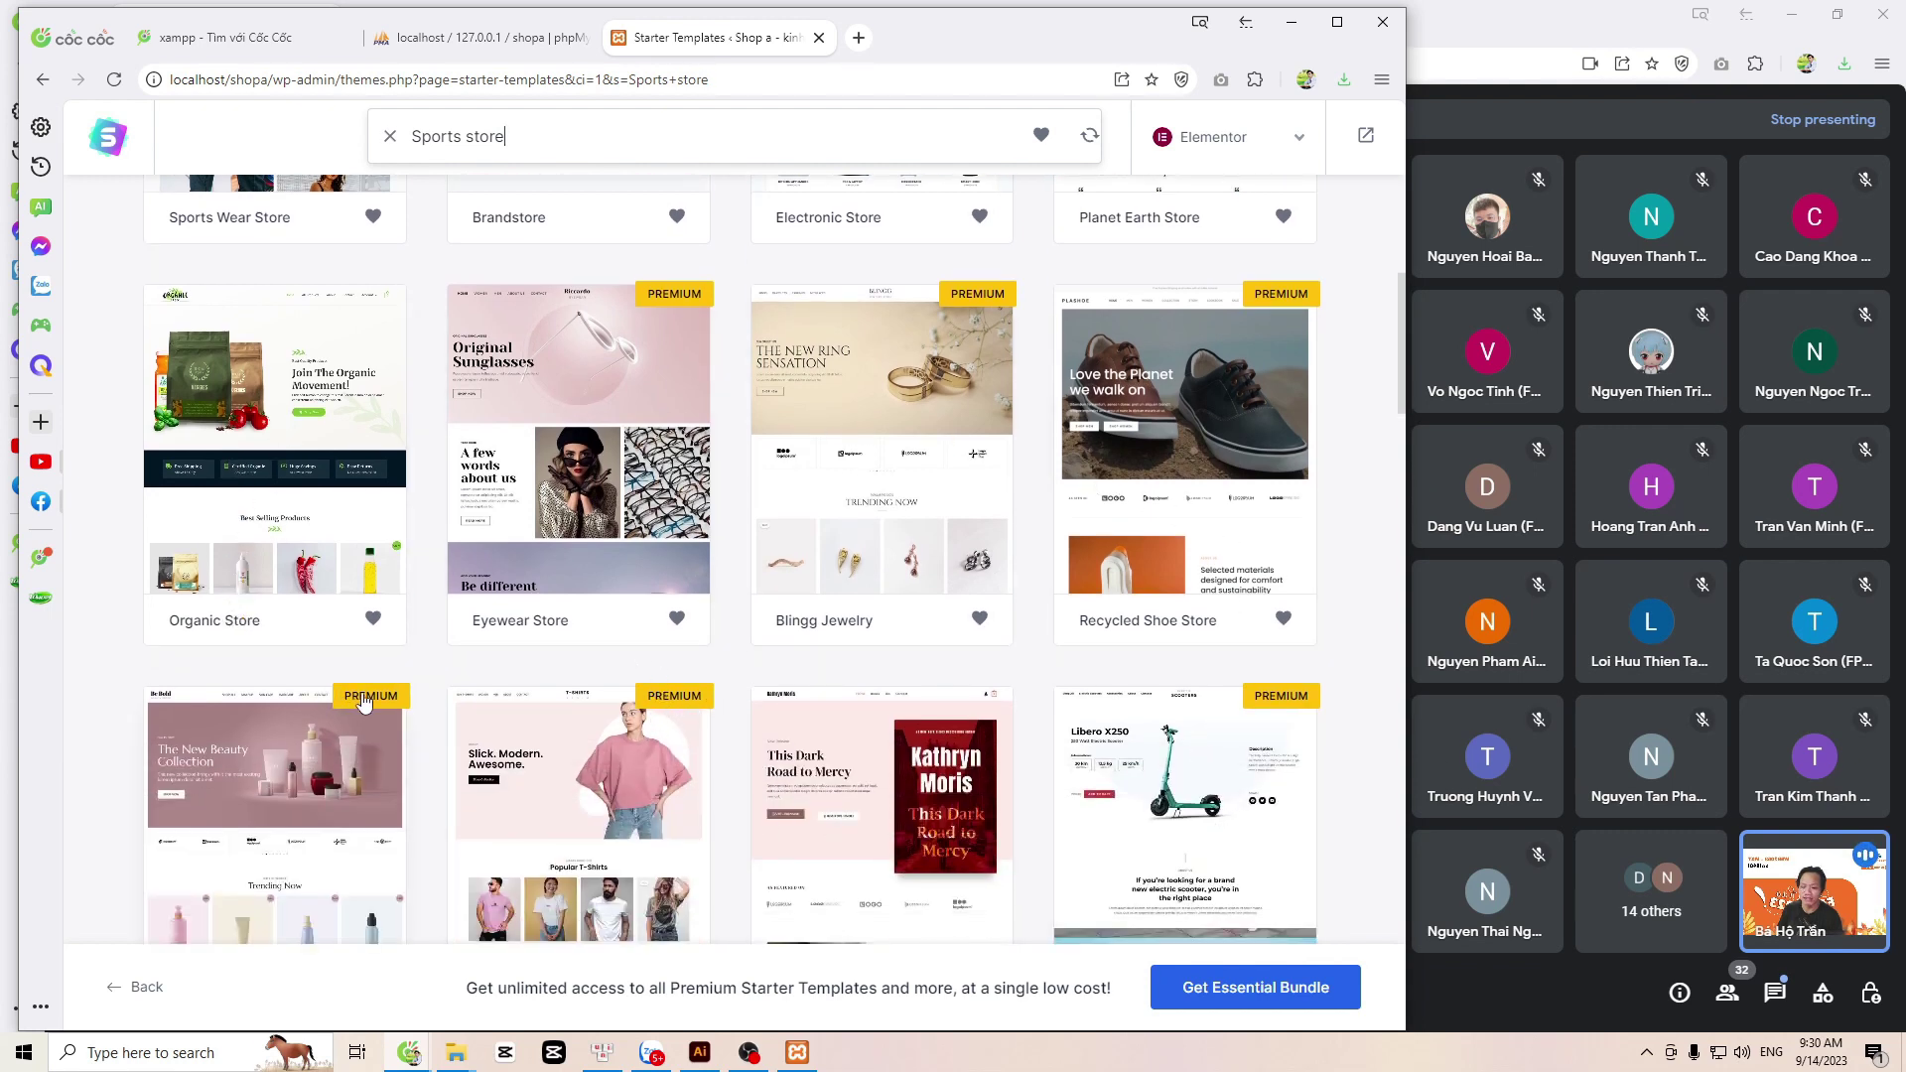
pyautogui.scroll(-3, 803, 806)
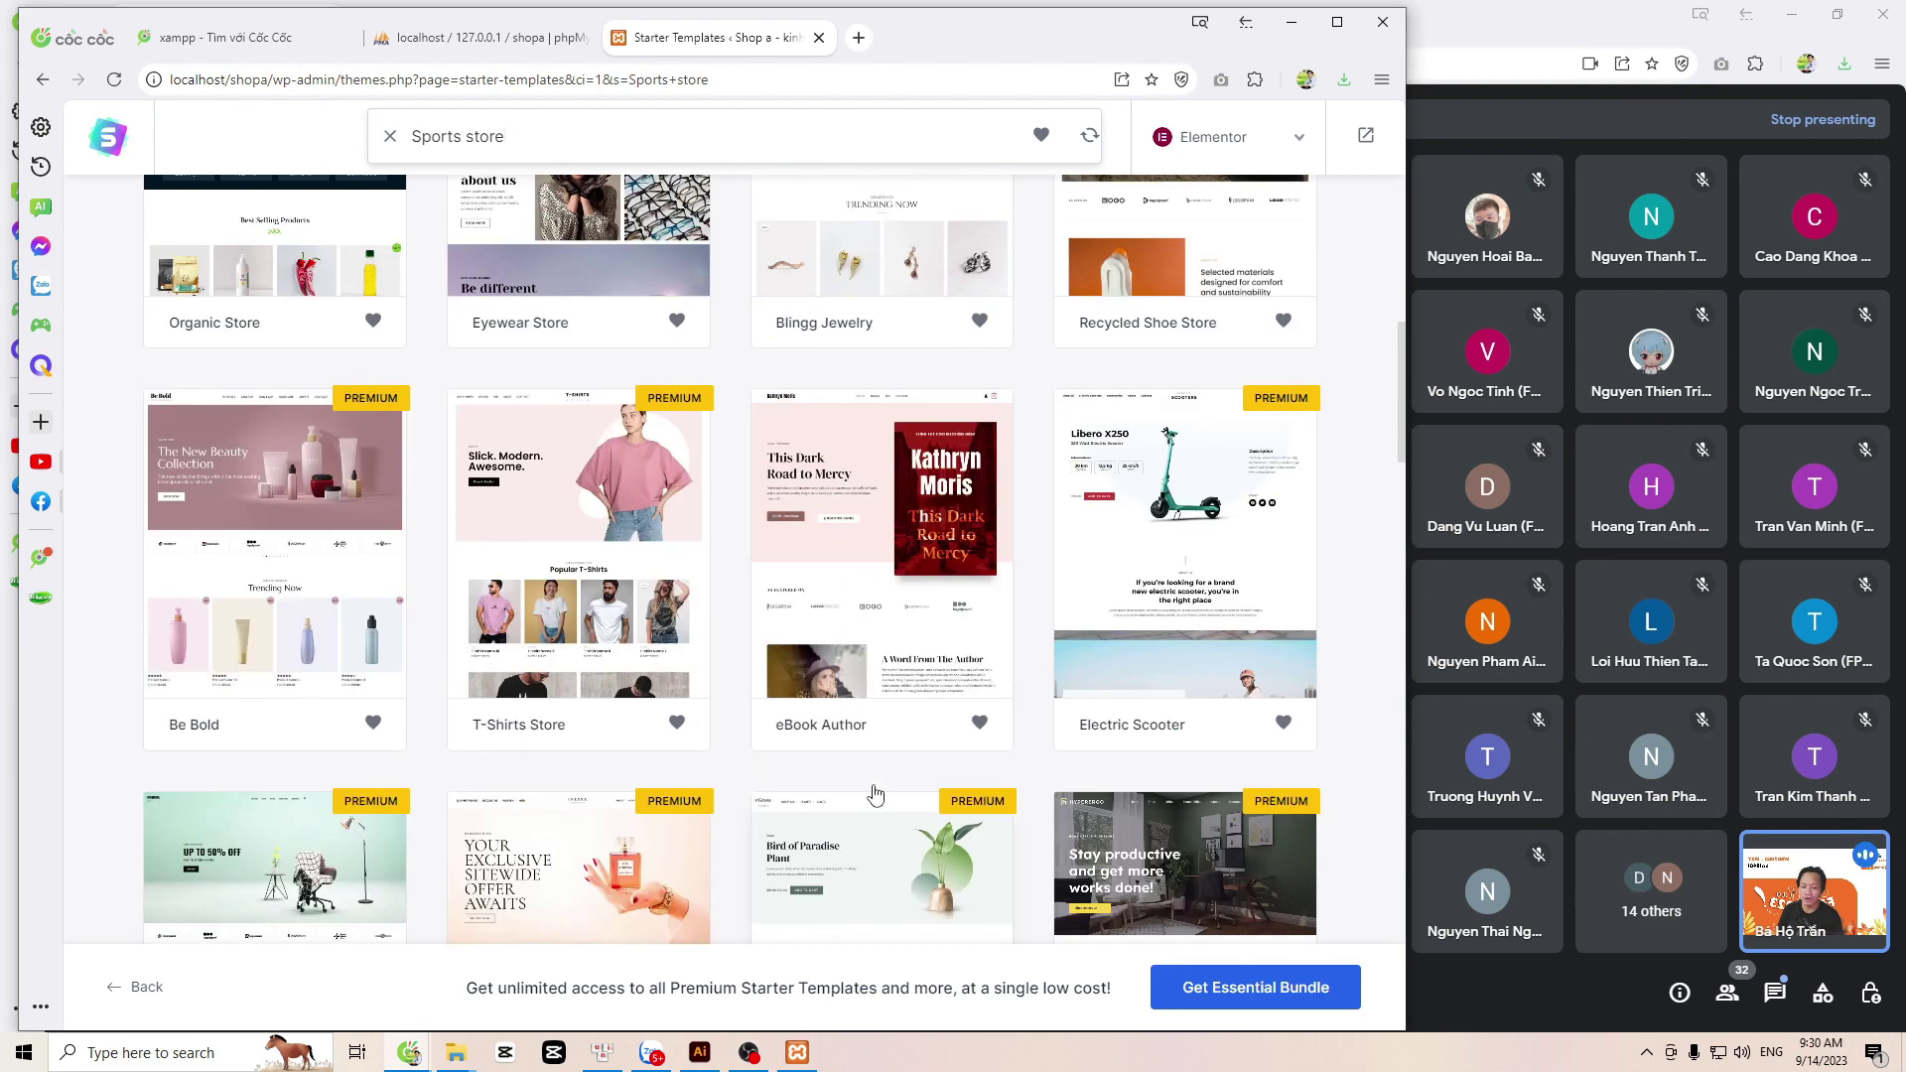
pyautogui.scroll(-4, 848, 779)
pyautogui.scroll(-2, 843, 776)
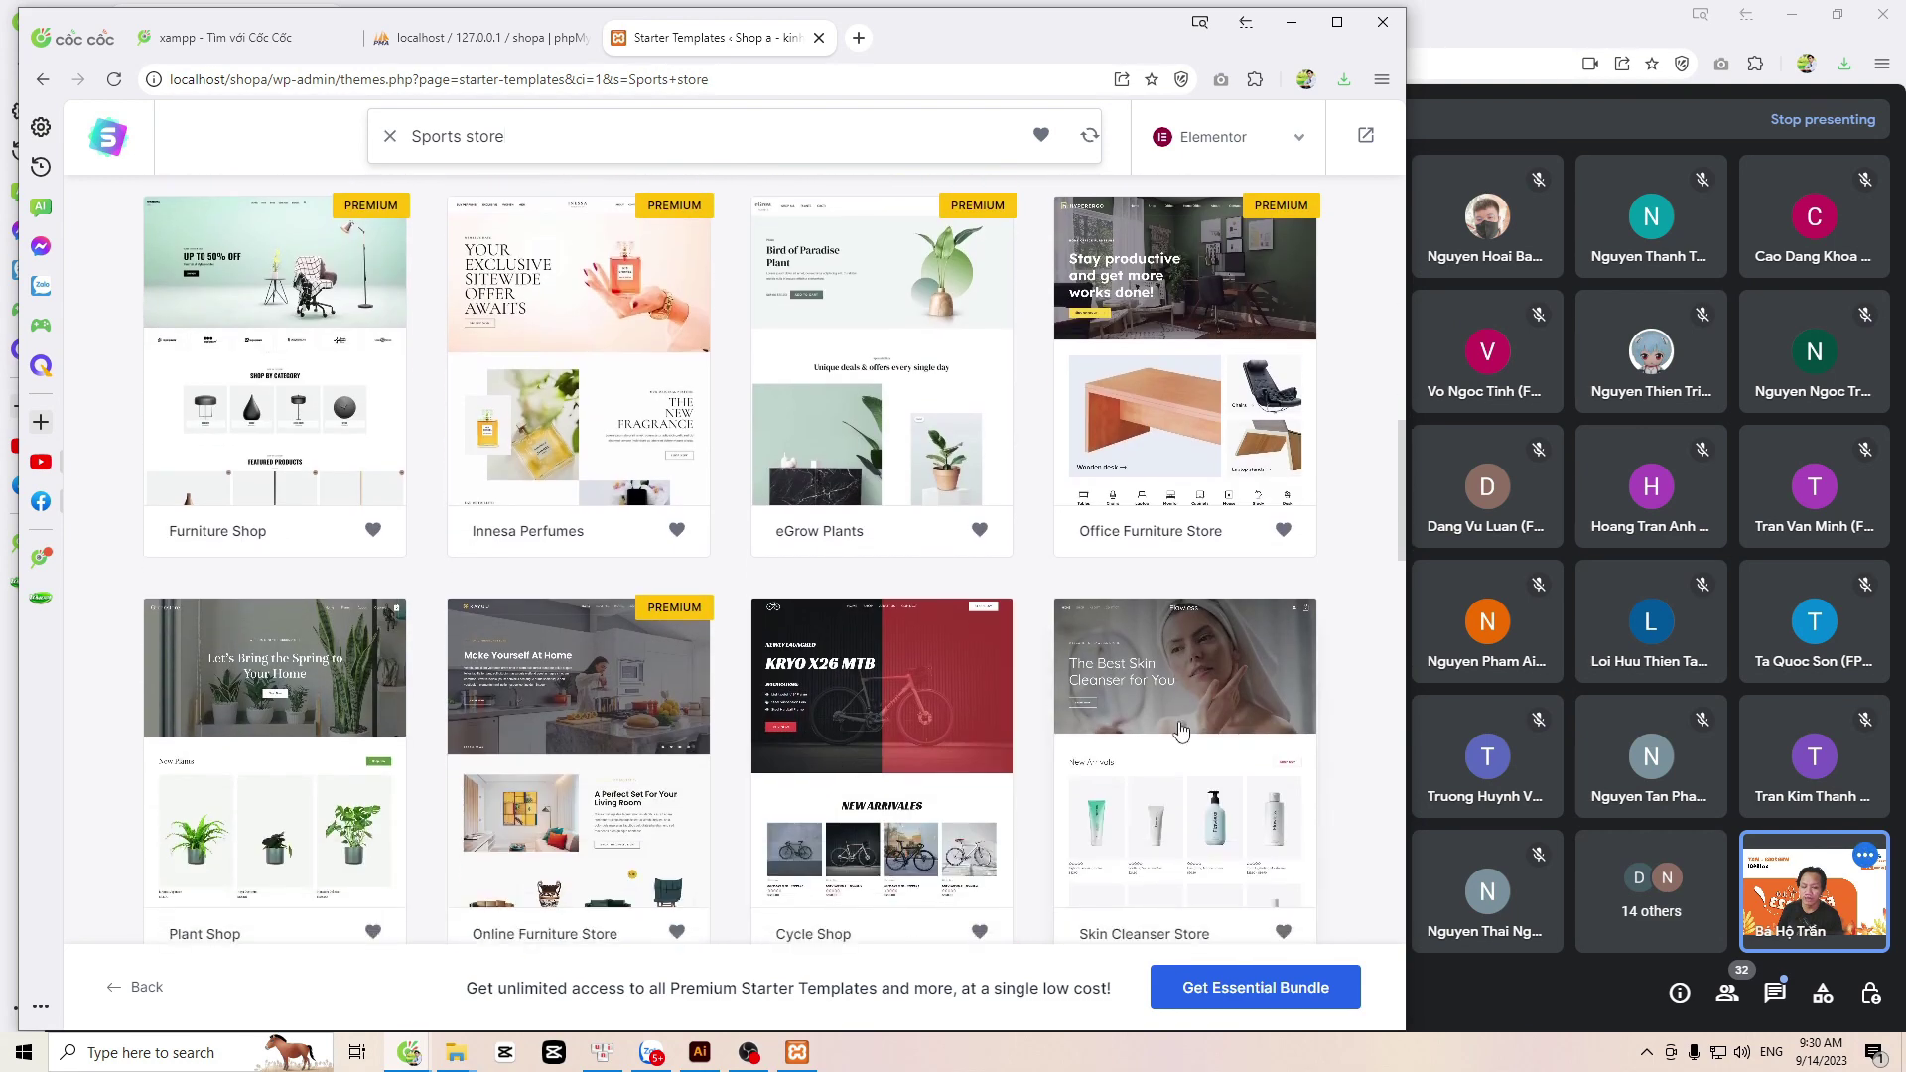
pyautogui.scroll(-4, 1246, 794)
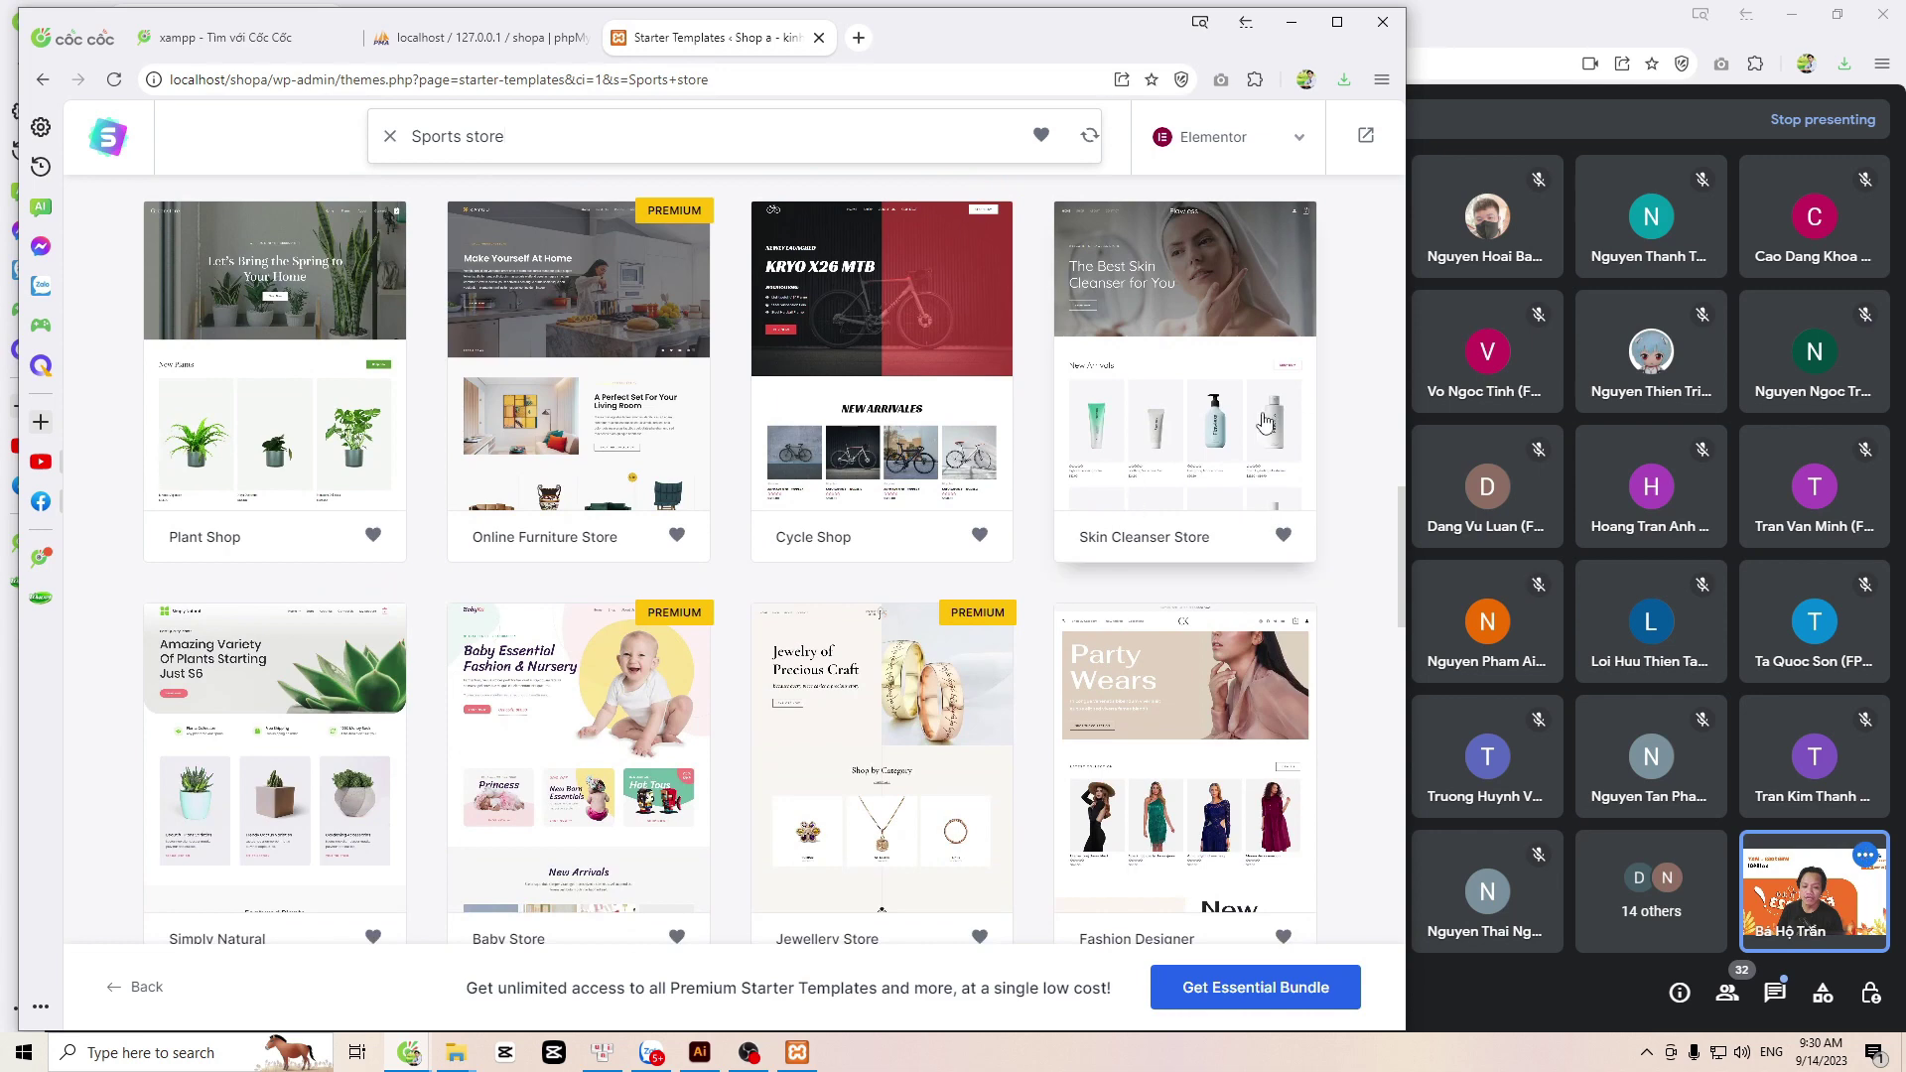
pyautogui.click(1207, 377)
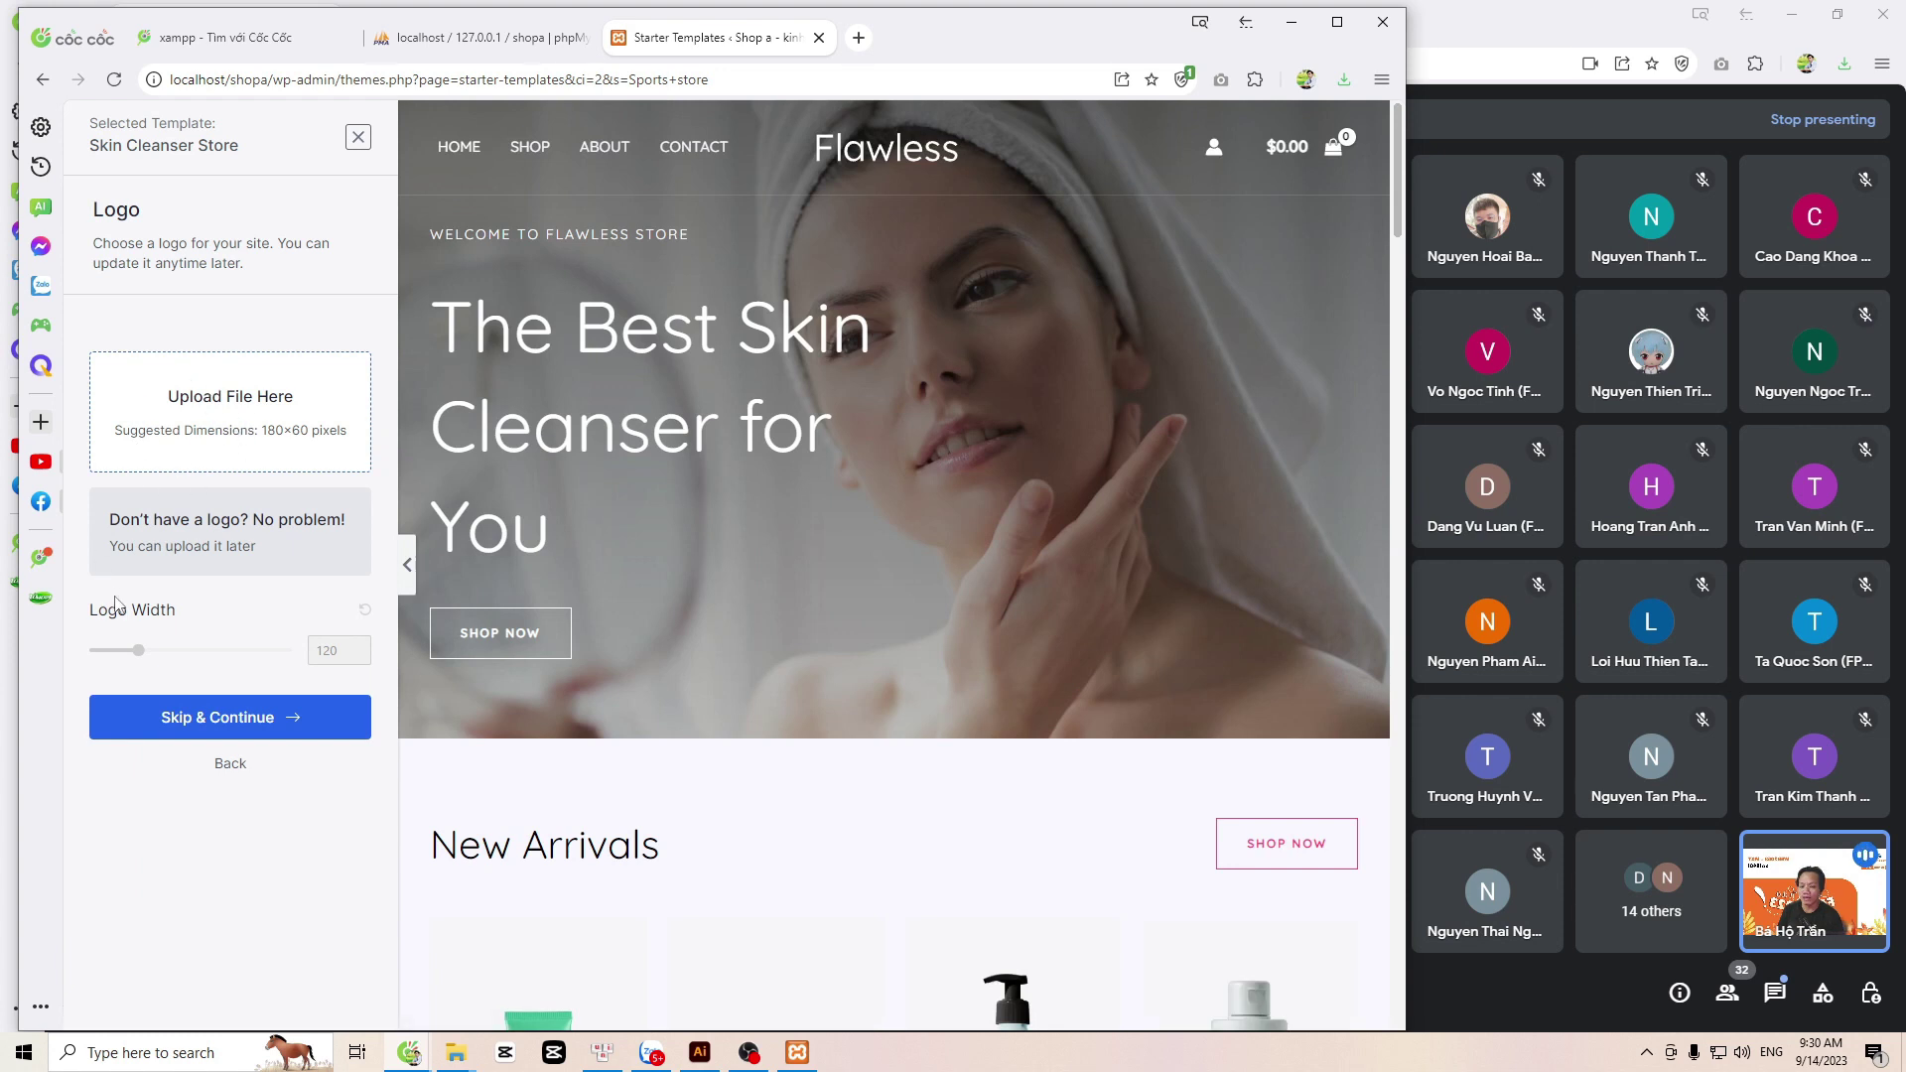
# Step: Skip the logo, then try the orange and yellow palettes before settling on green
pyautogui.click(238, 729)
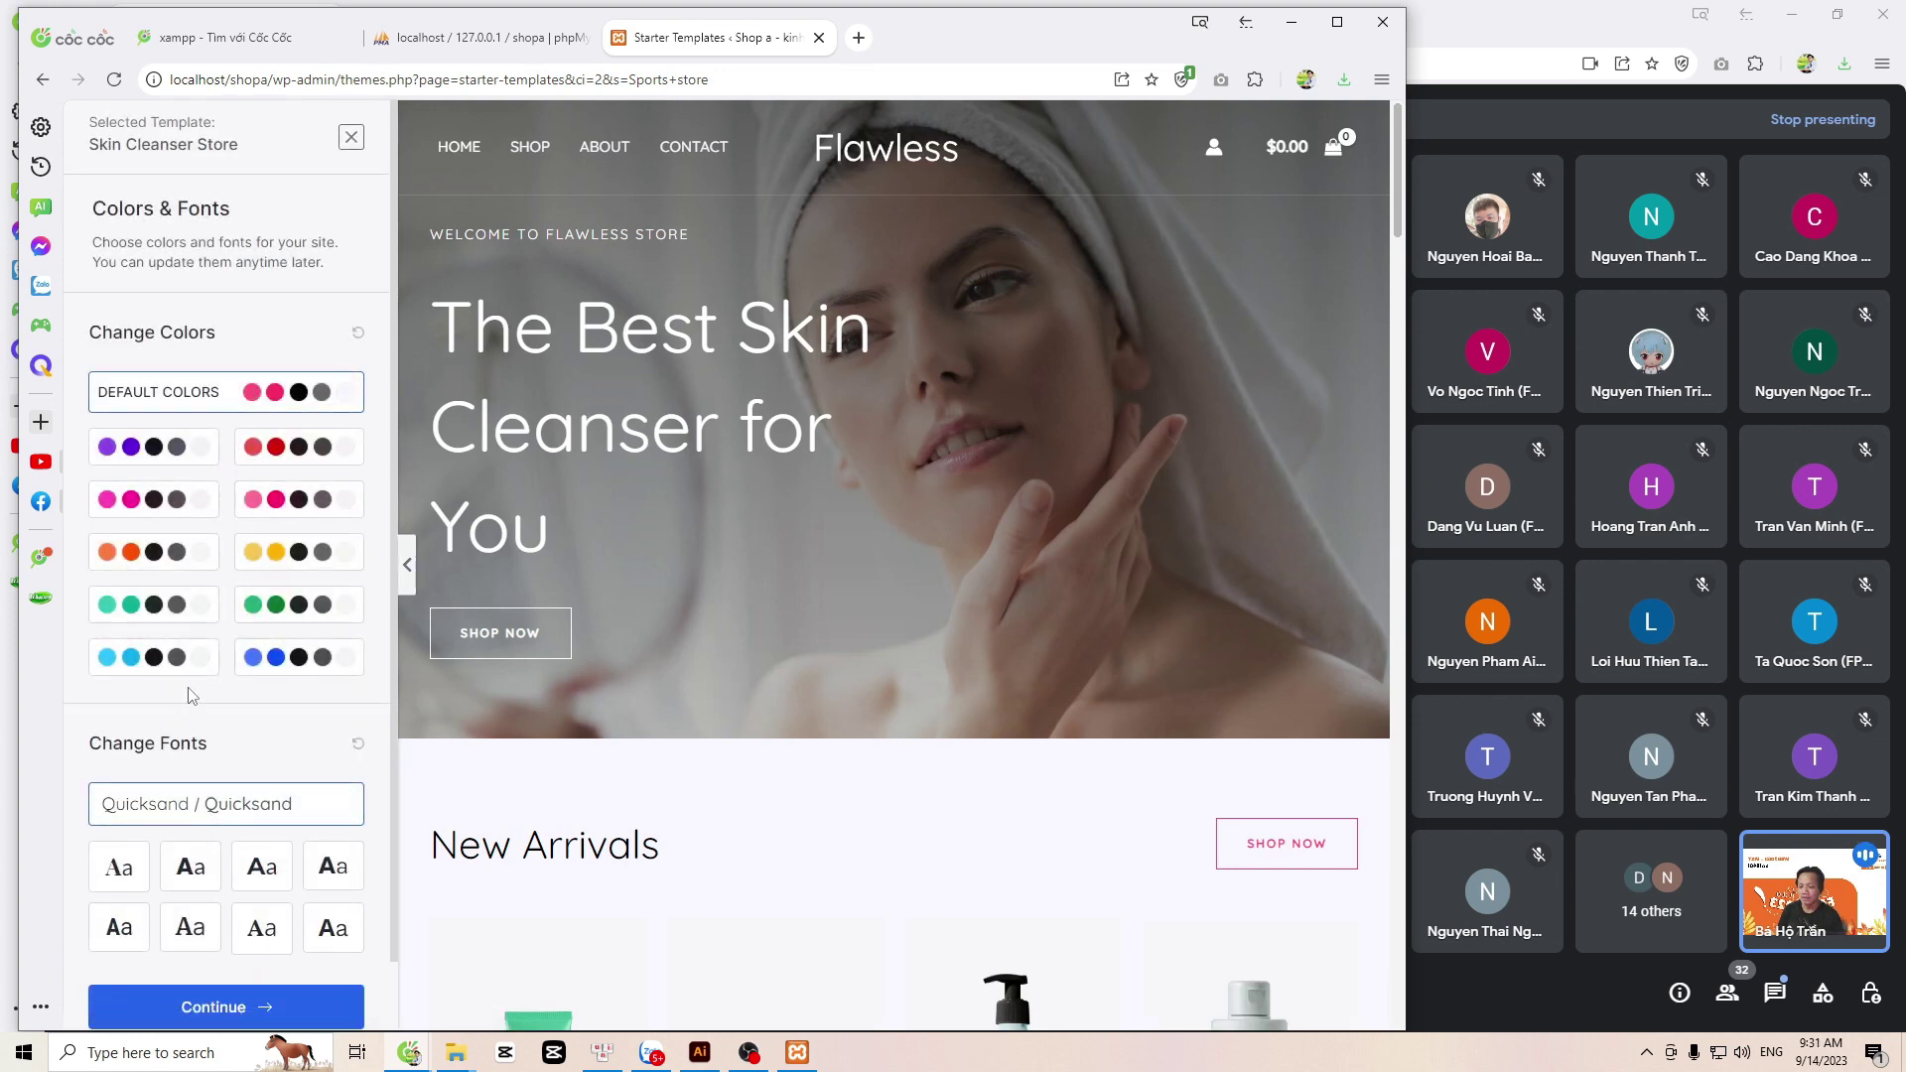
pyautogui.click(158, 607)
pyautogui.click(171, 553)
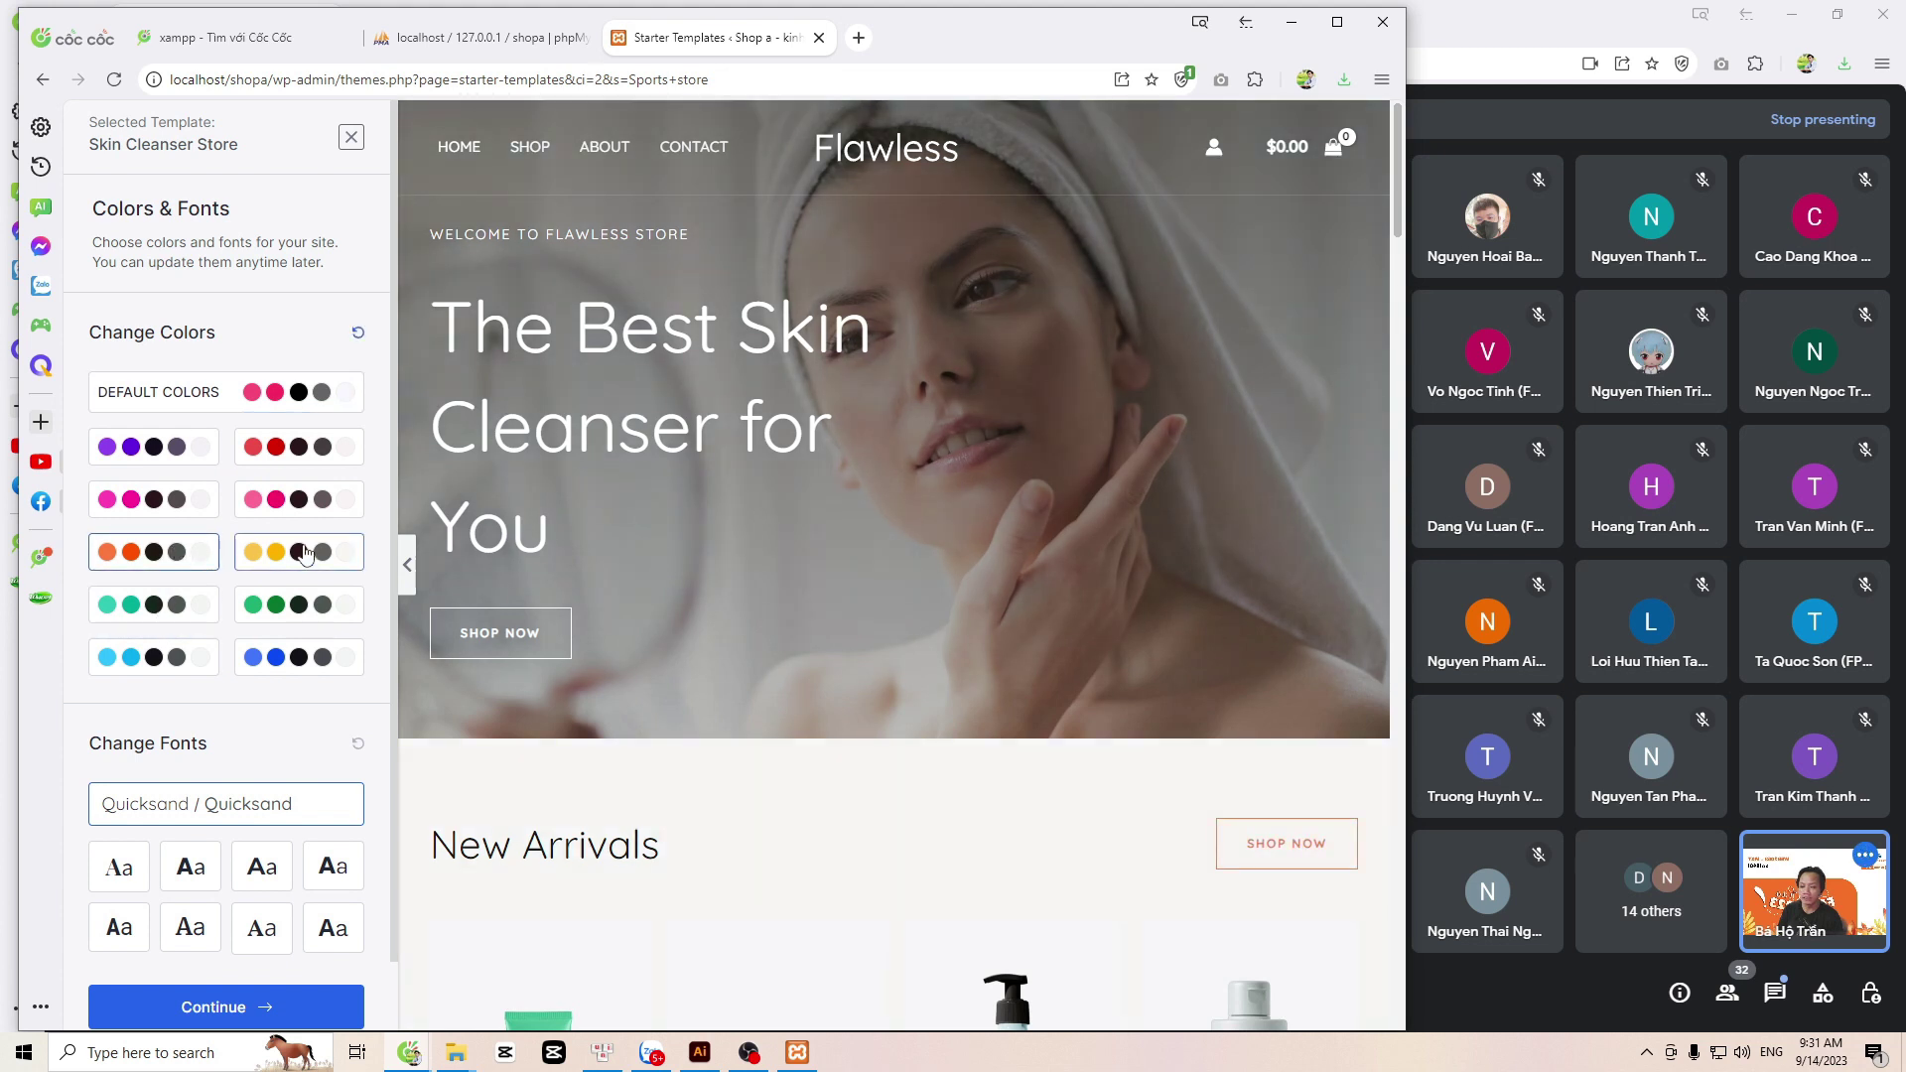
pyautogui.click(305, 553)
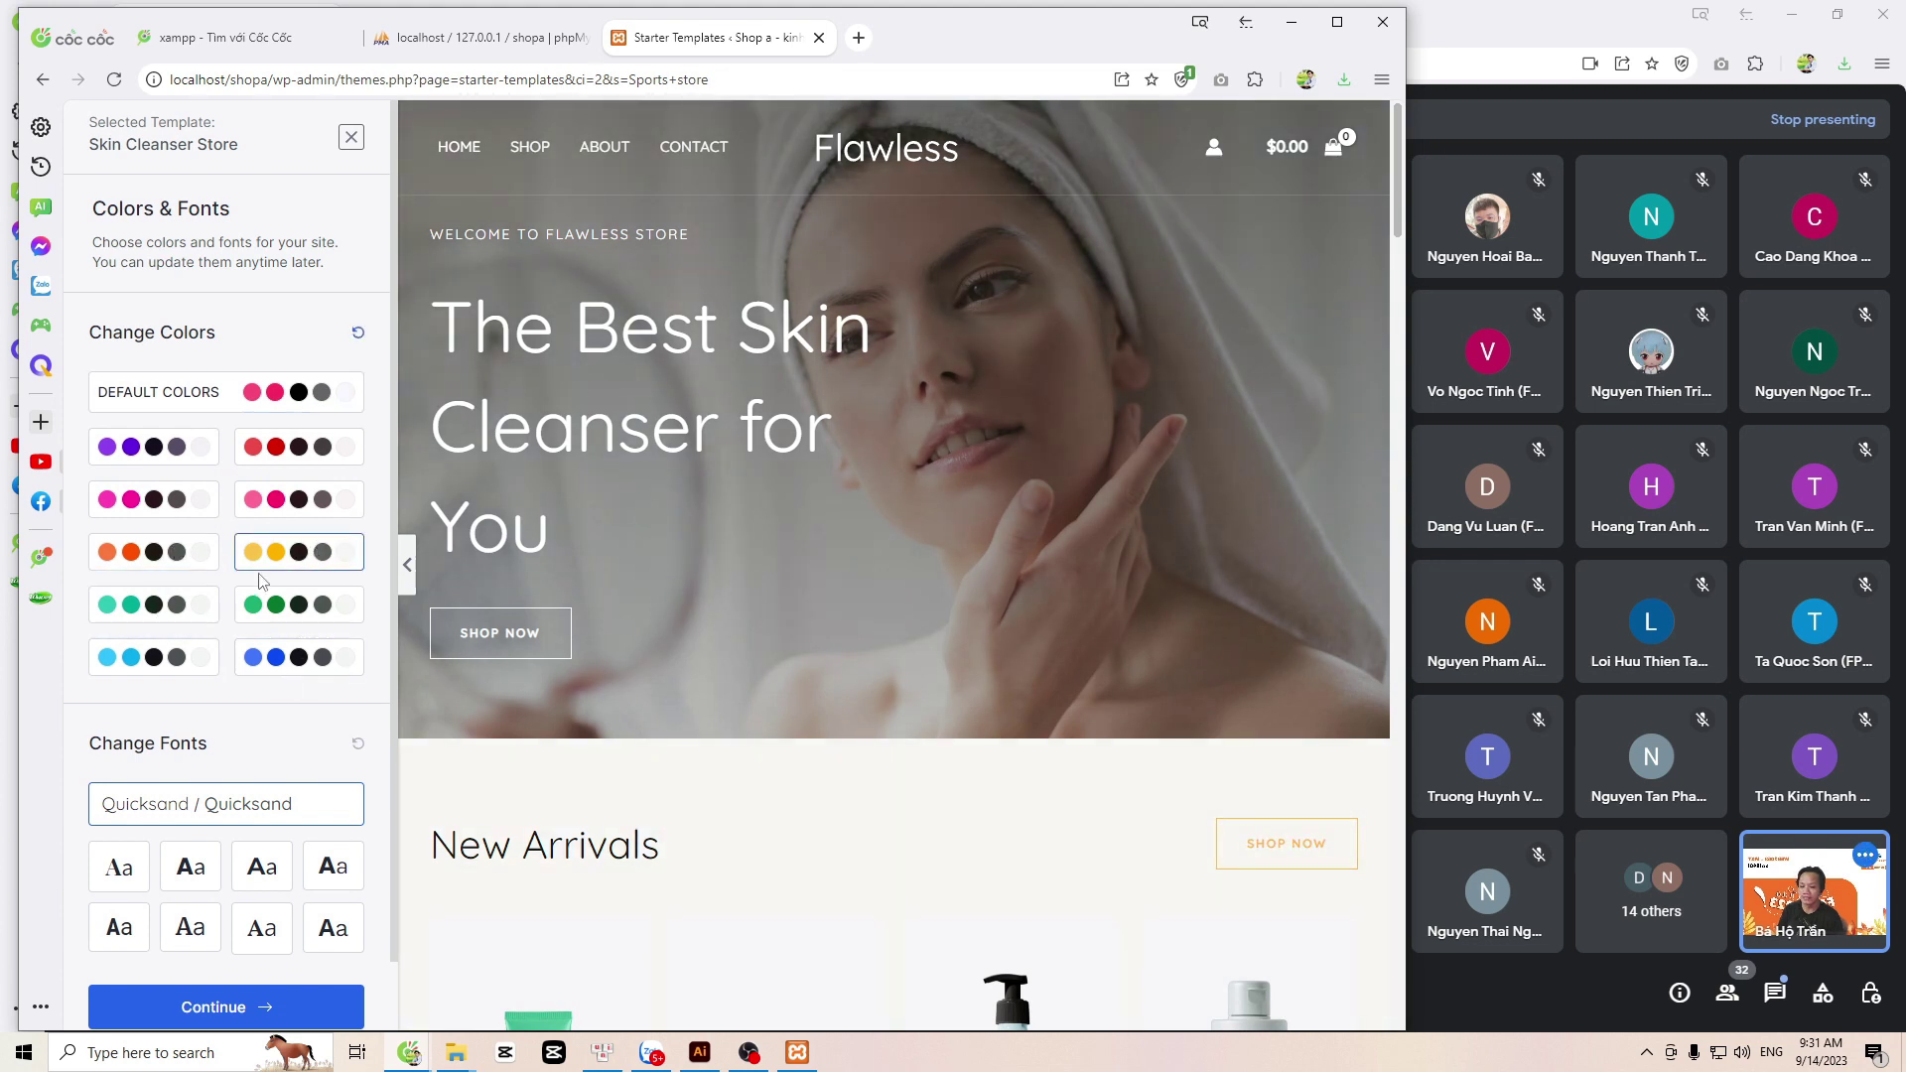
pyautogui.click(288, 604)
# Step: Choose the Roboto Condensed / Roboto font pairing and continue to the final step
pyautogui.scroll(-1, 283, 585)
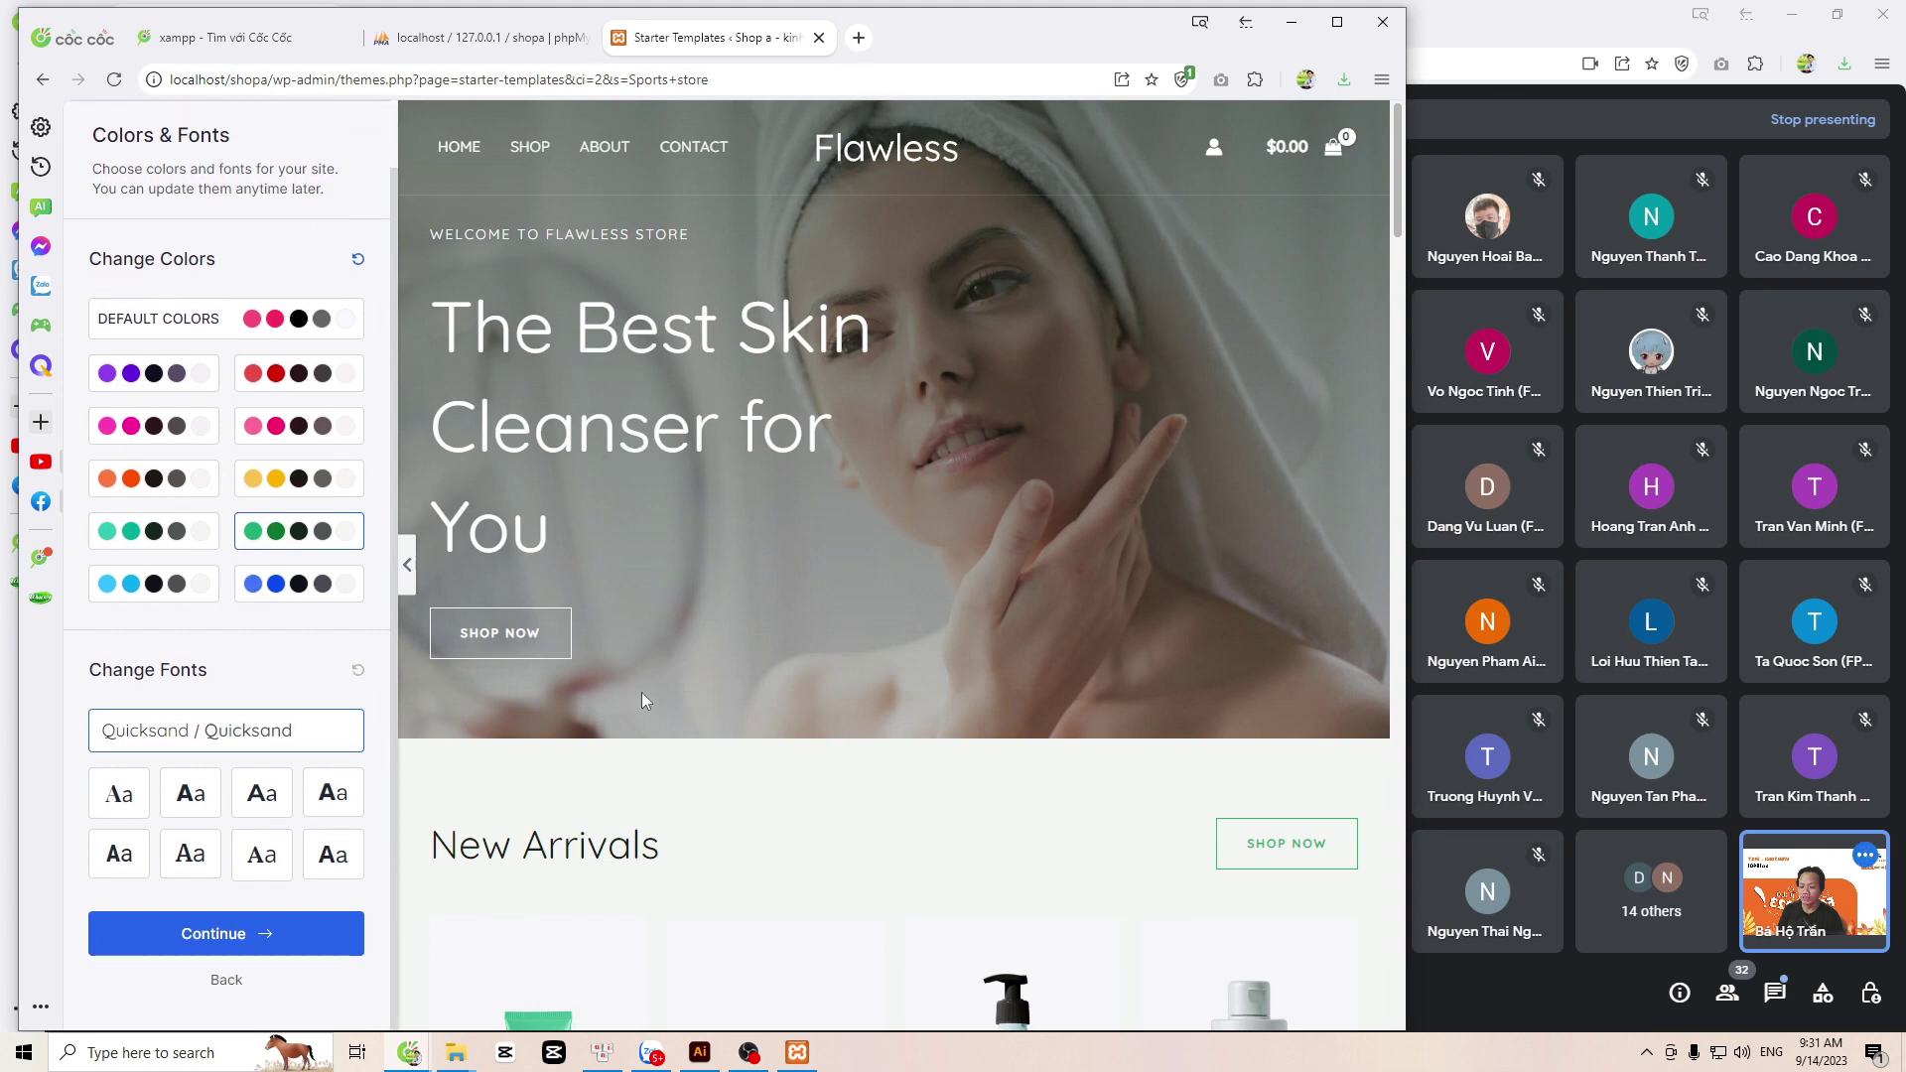
pyautogui.scroll(-8, 656, 707)
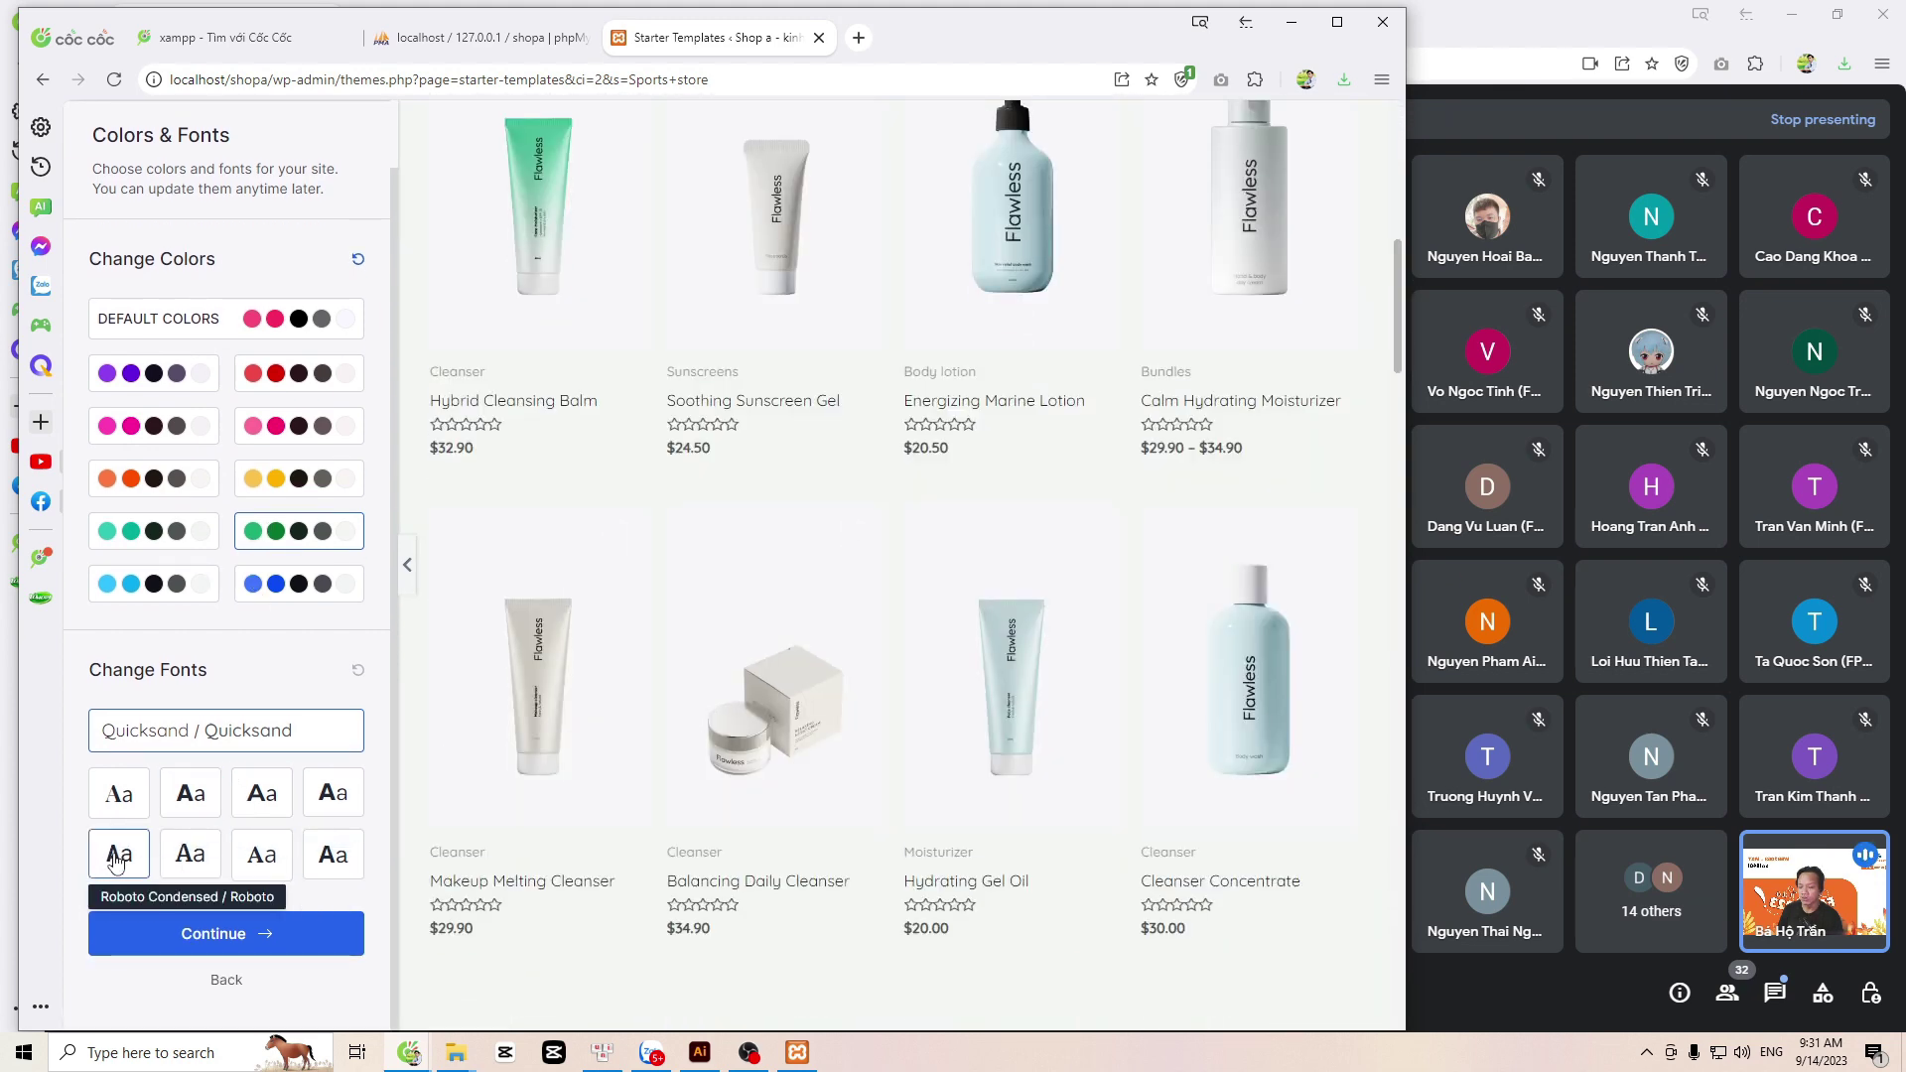
pyautogui.click(117, 860)
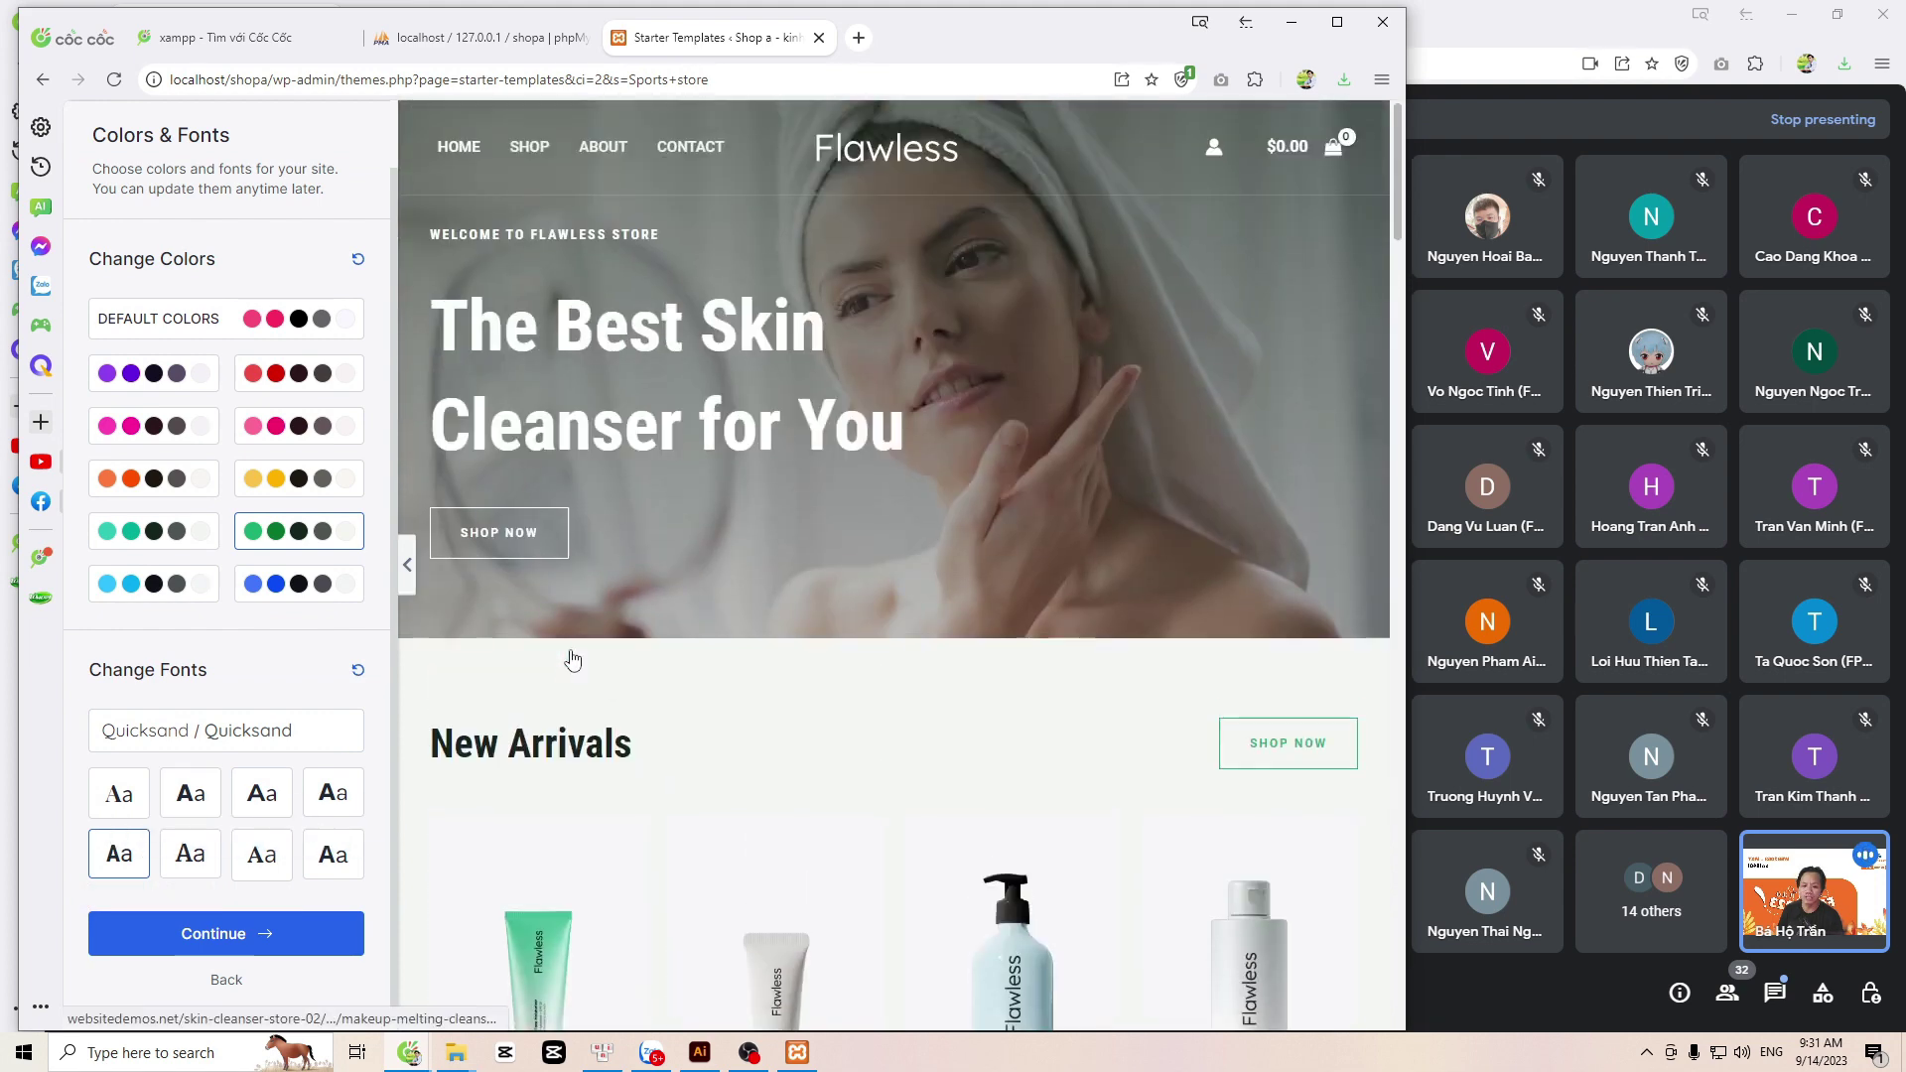
pyautogui.click(225, 946)
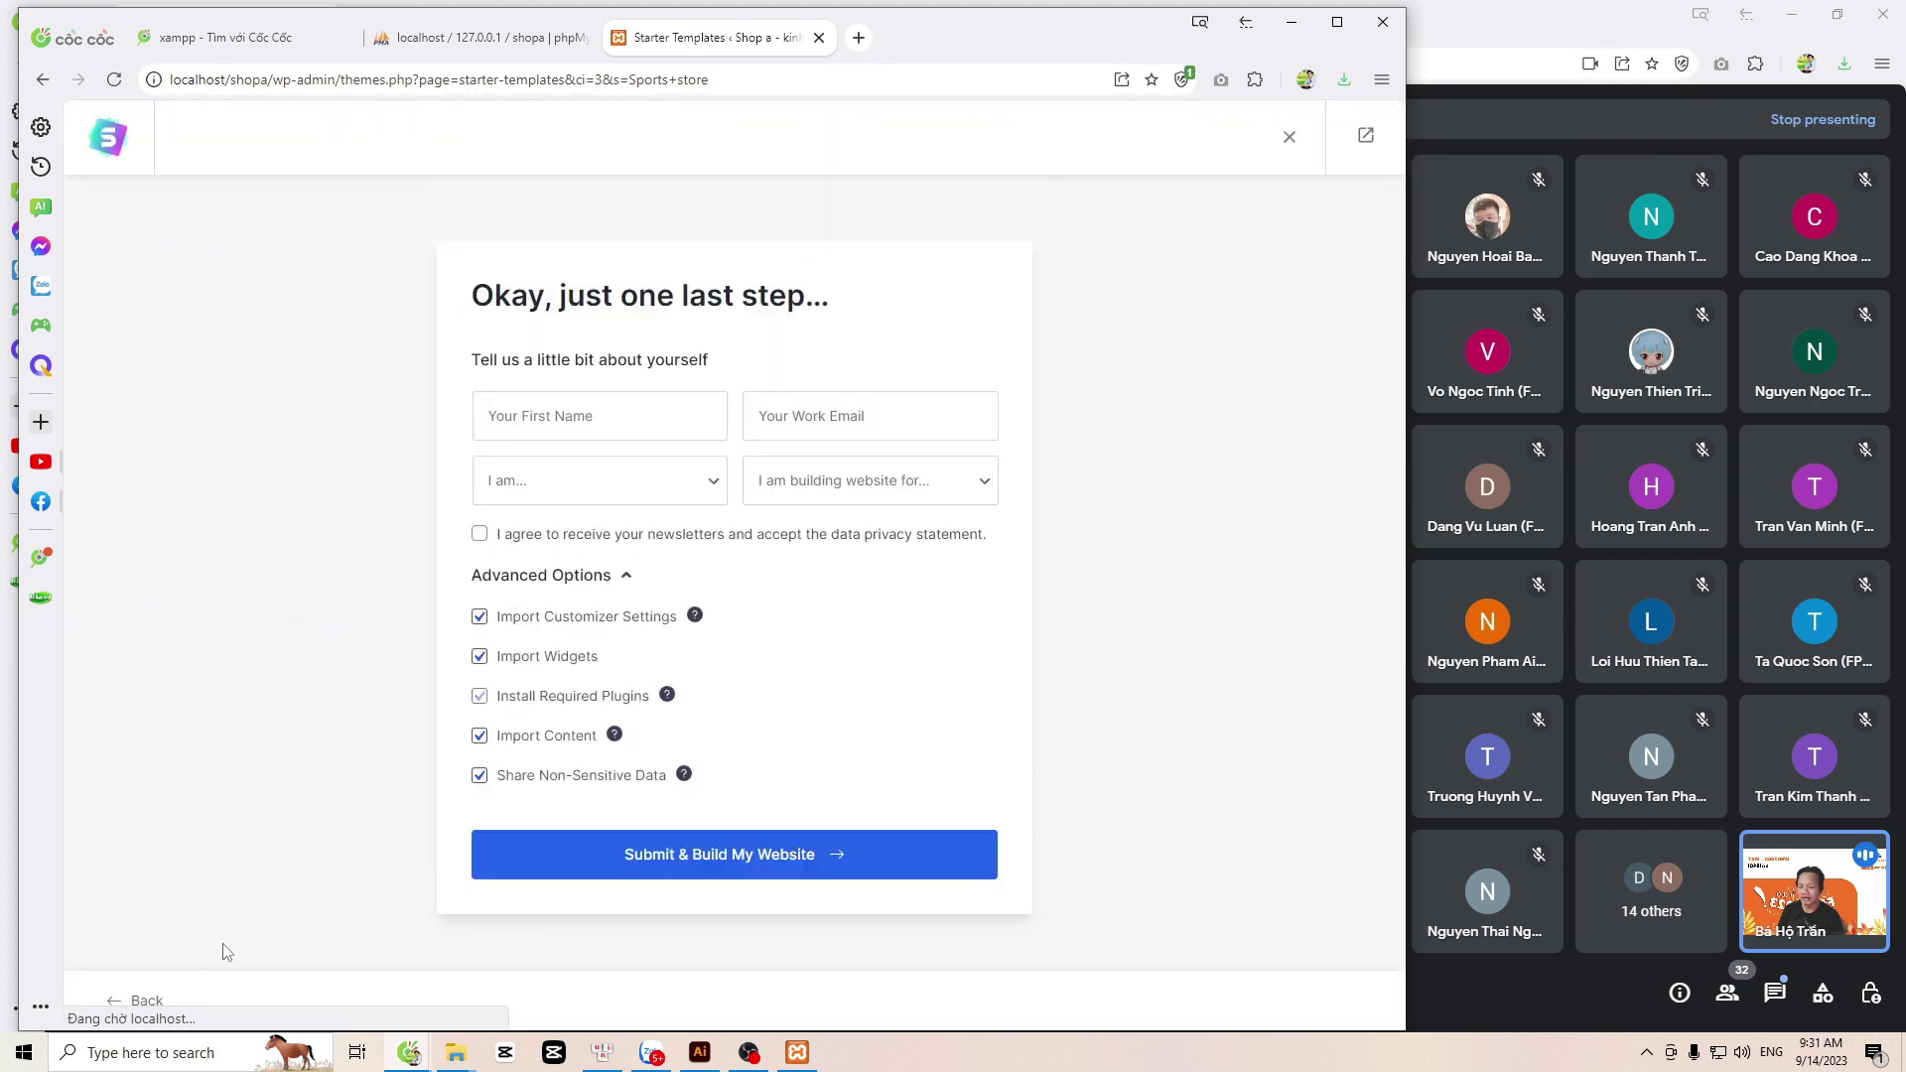
# Step: Fill in the first name and work e-mail and set experience level to Beginner
pyautogui.click(581, 412)
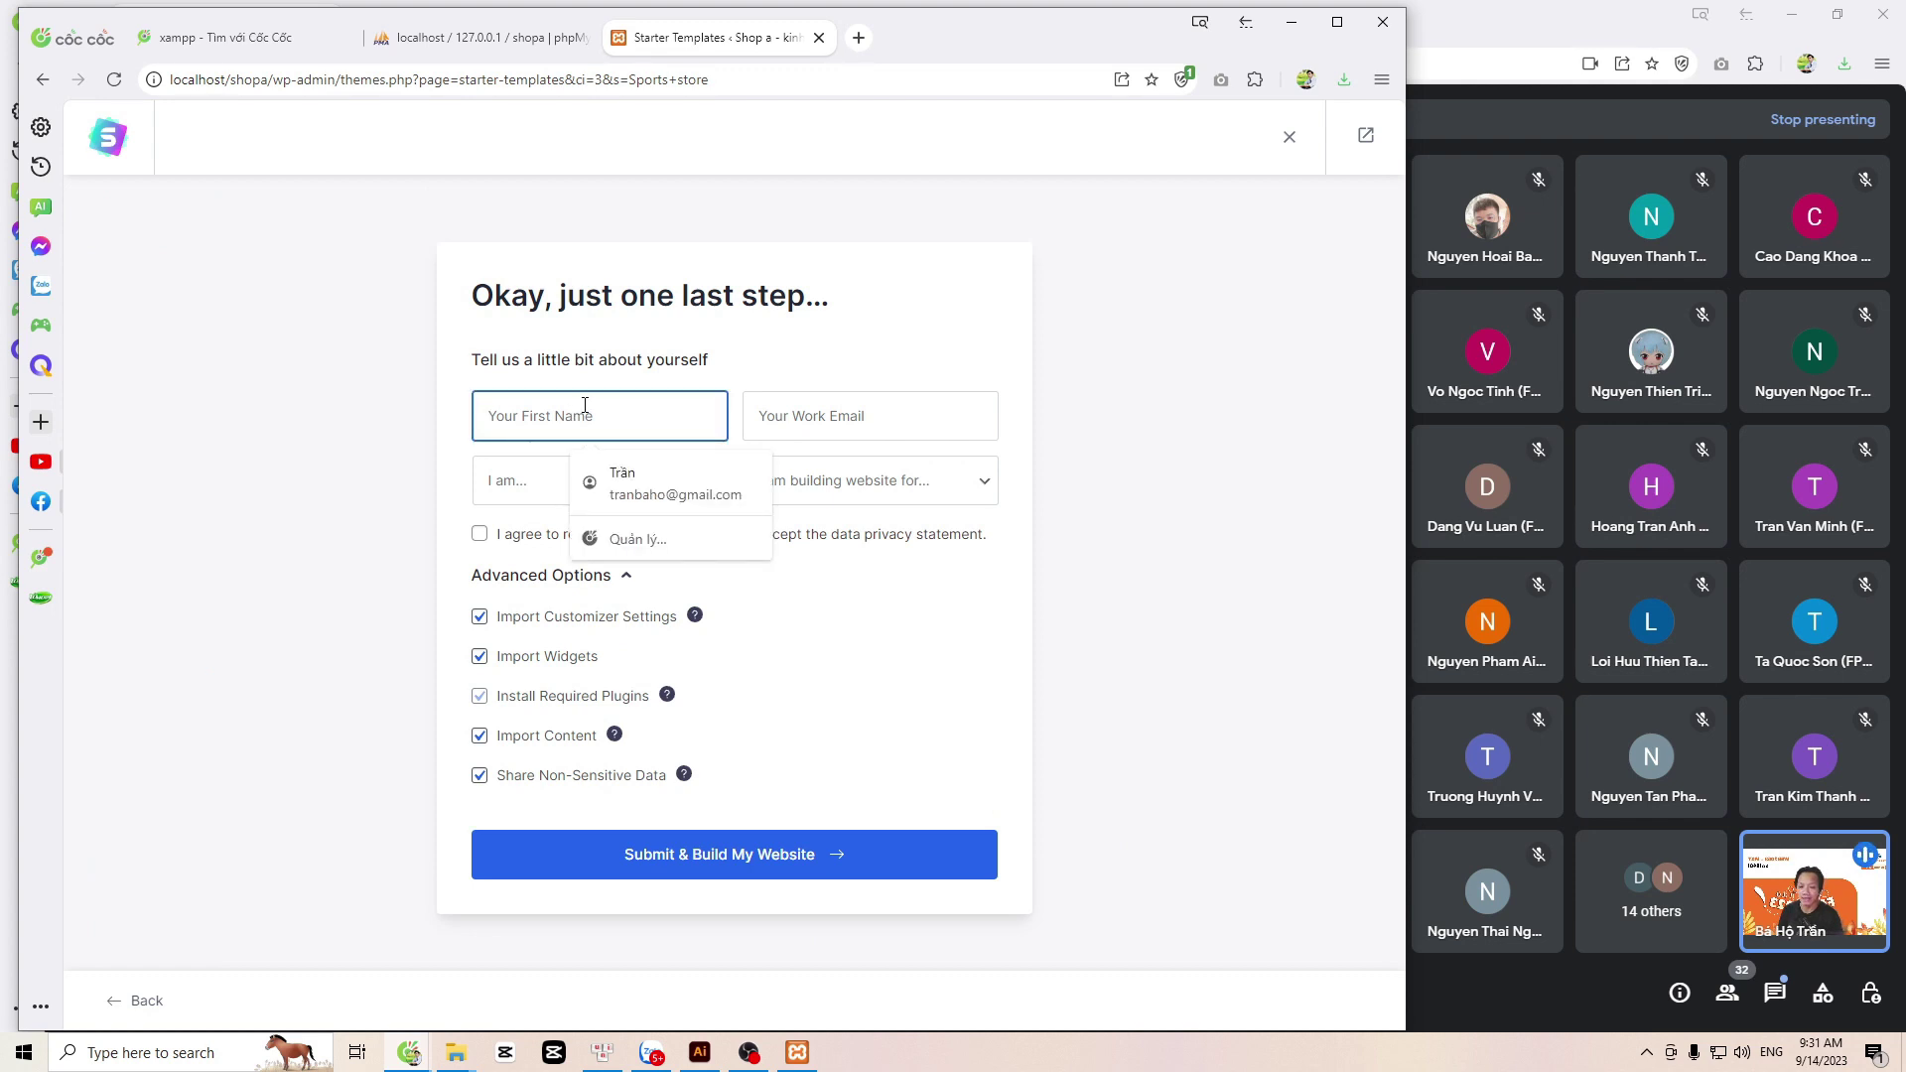
pyautogui.click(636, 486)
pyautogui.click(595, 494)
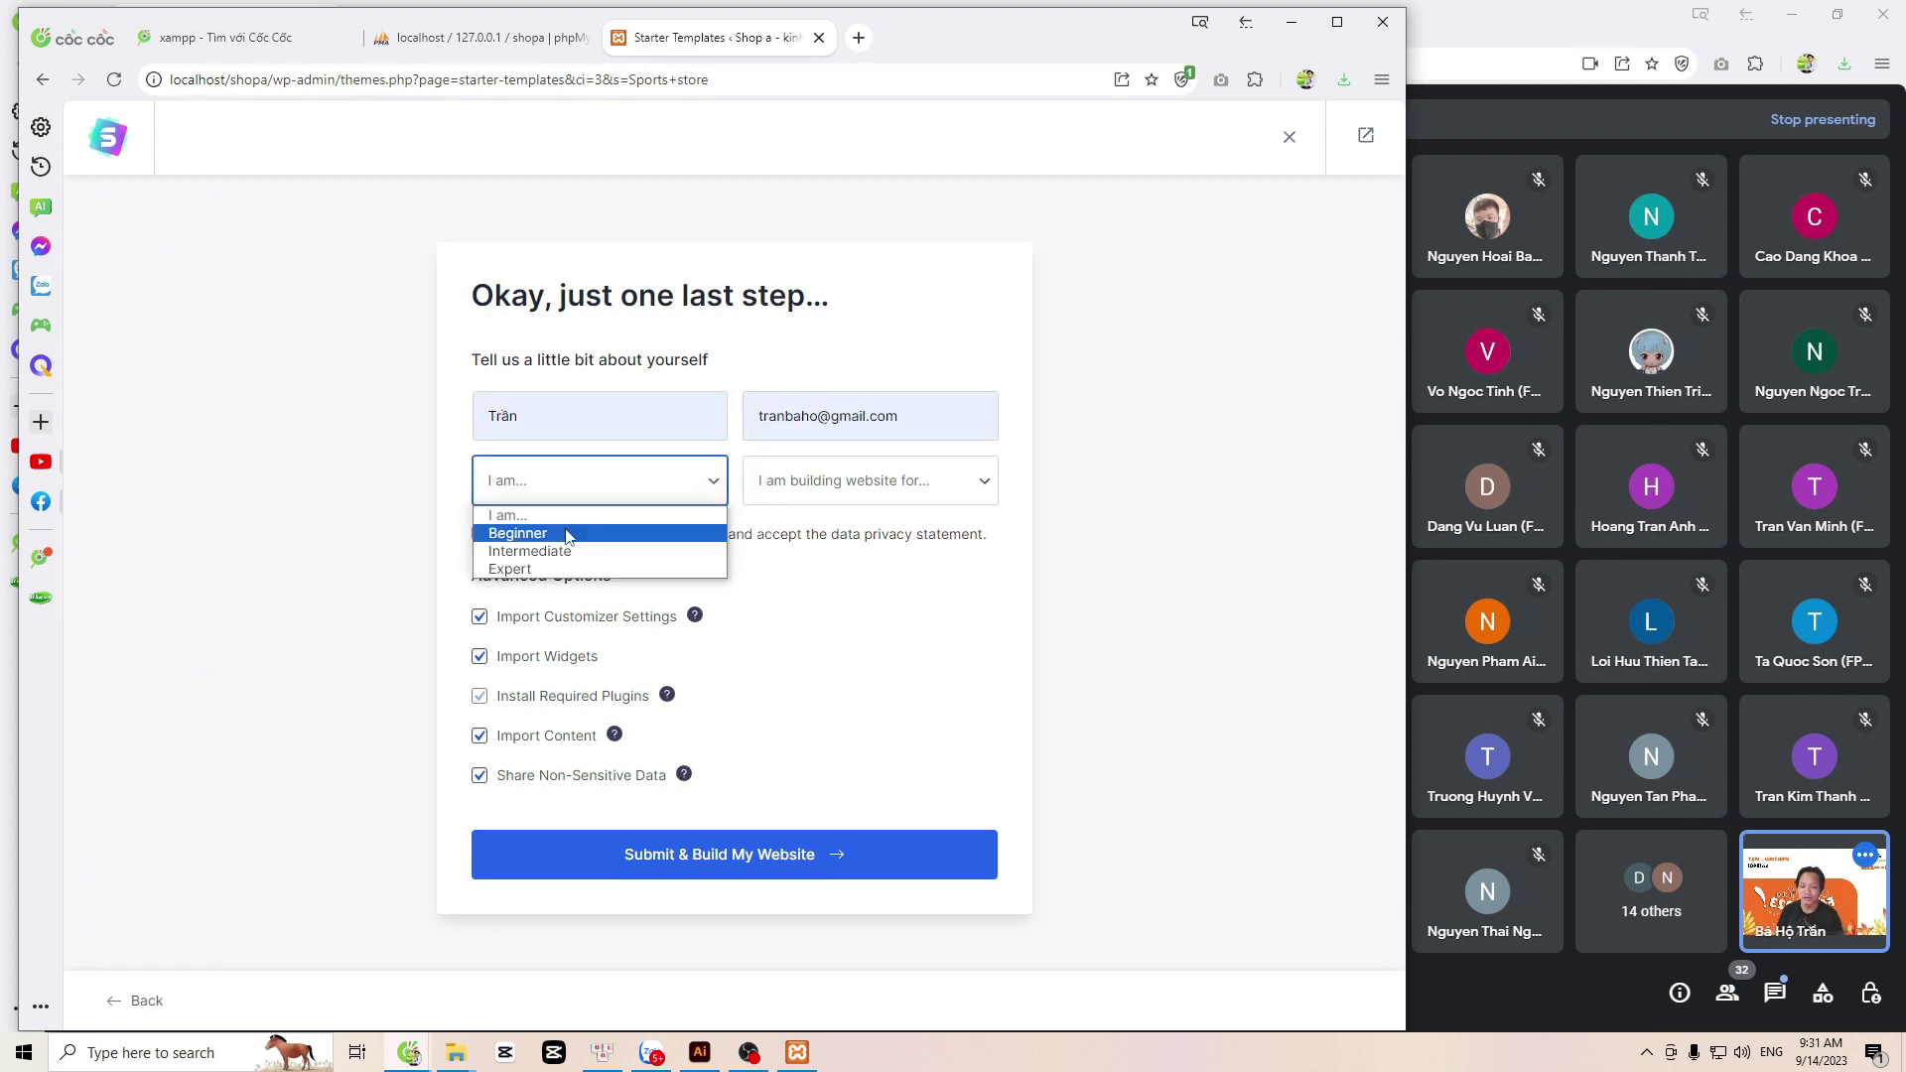
pyautogui.click(569, 536)
# Step: Set the site's purpose to Myself/My Company, accept the privacy statement, and submit to build
pyautogui.click(816, 481)
pyautogui.click(816, 534)
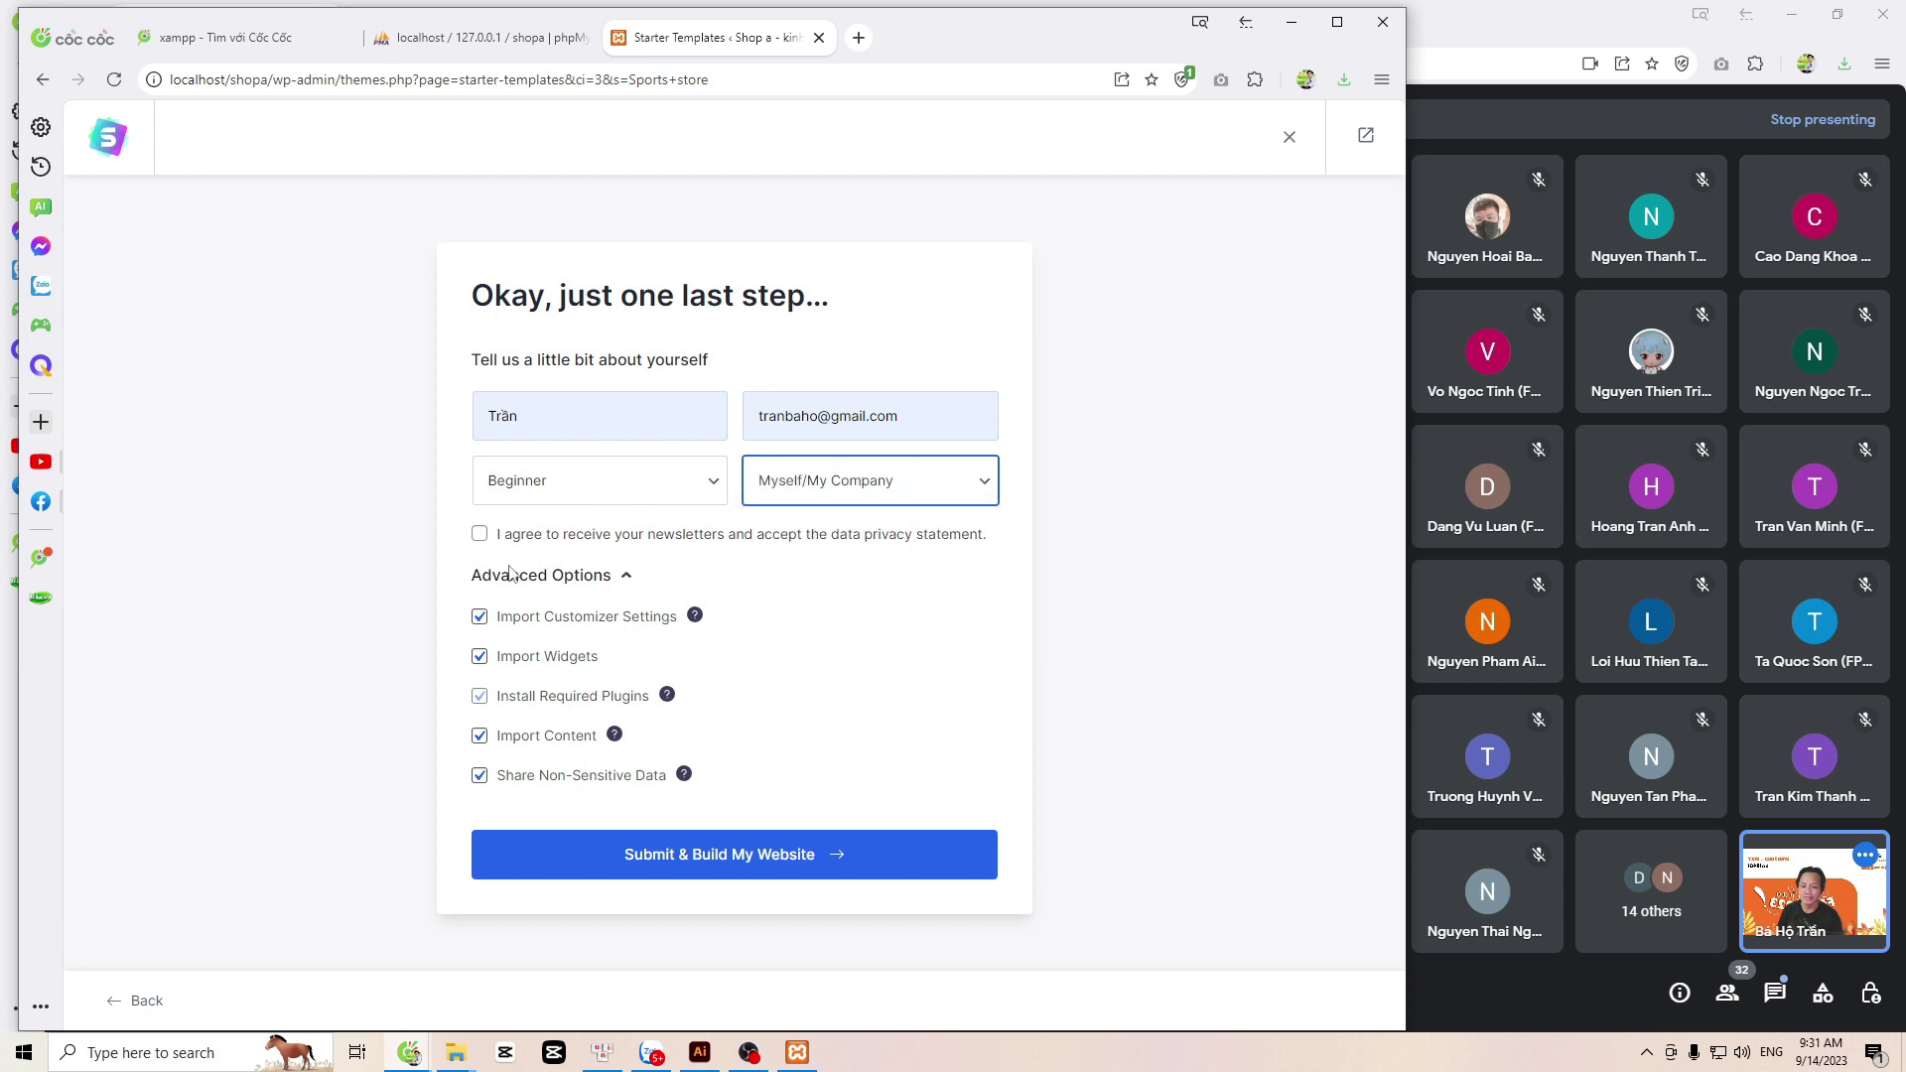
pyautogui.click(480, 534)
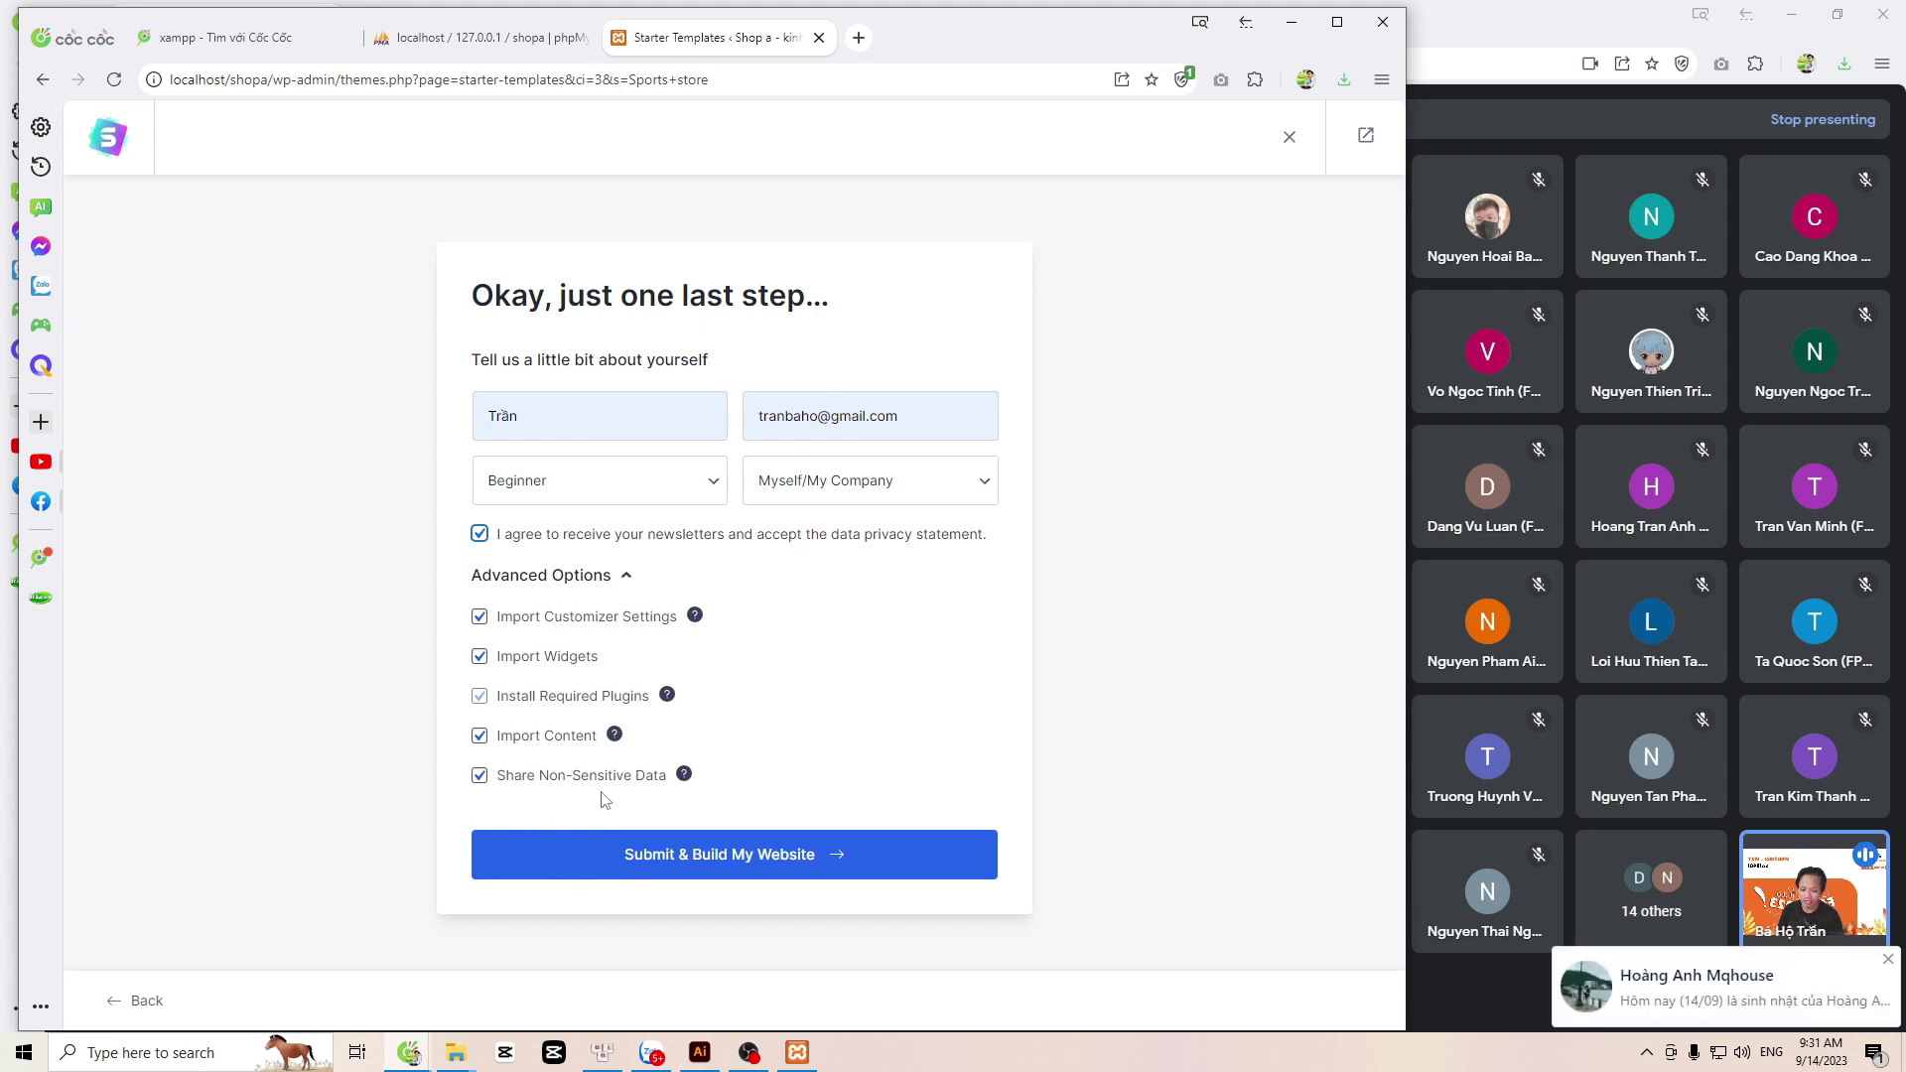
pyautogui.click(657, 856)
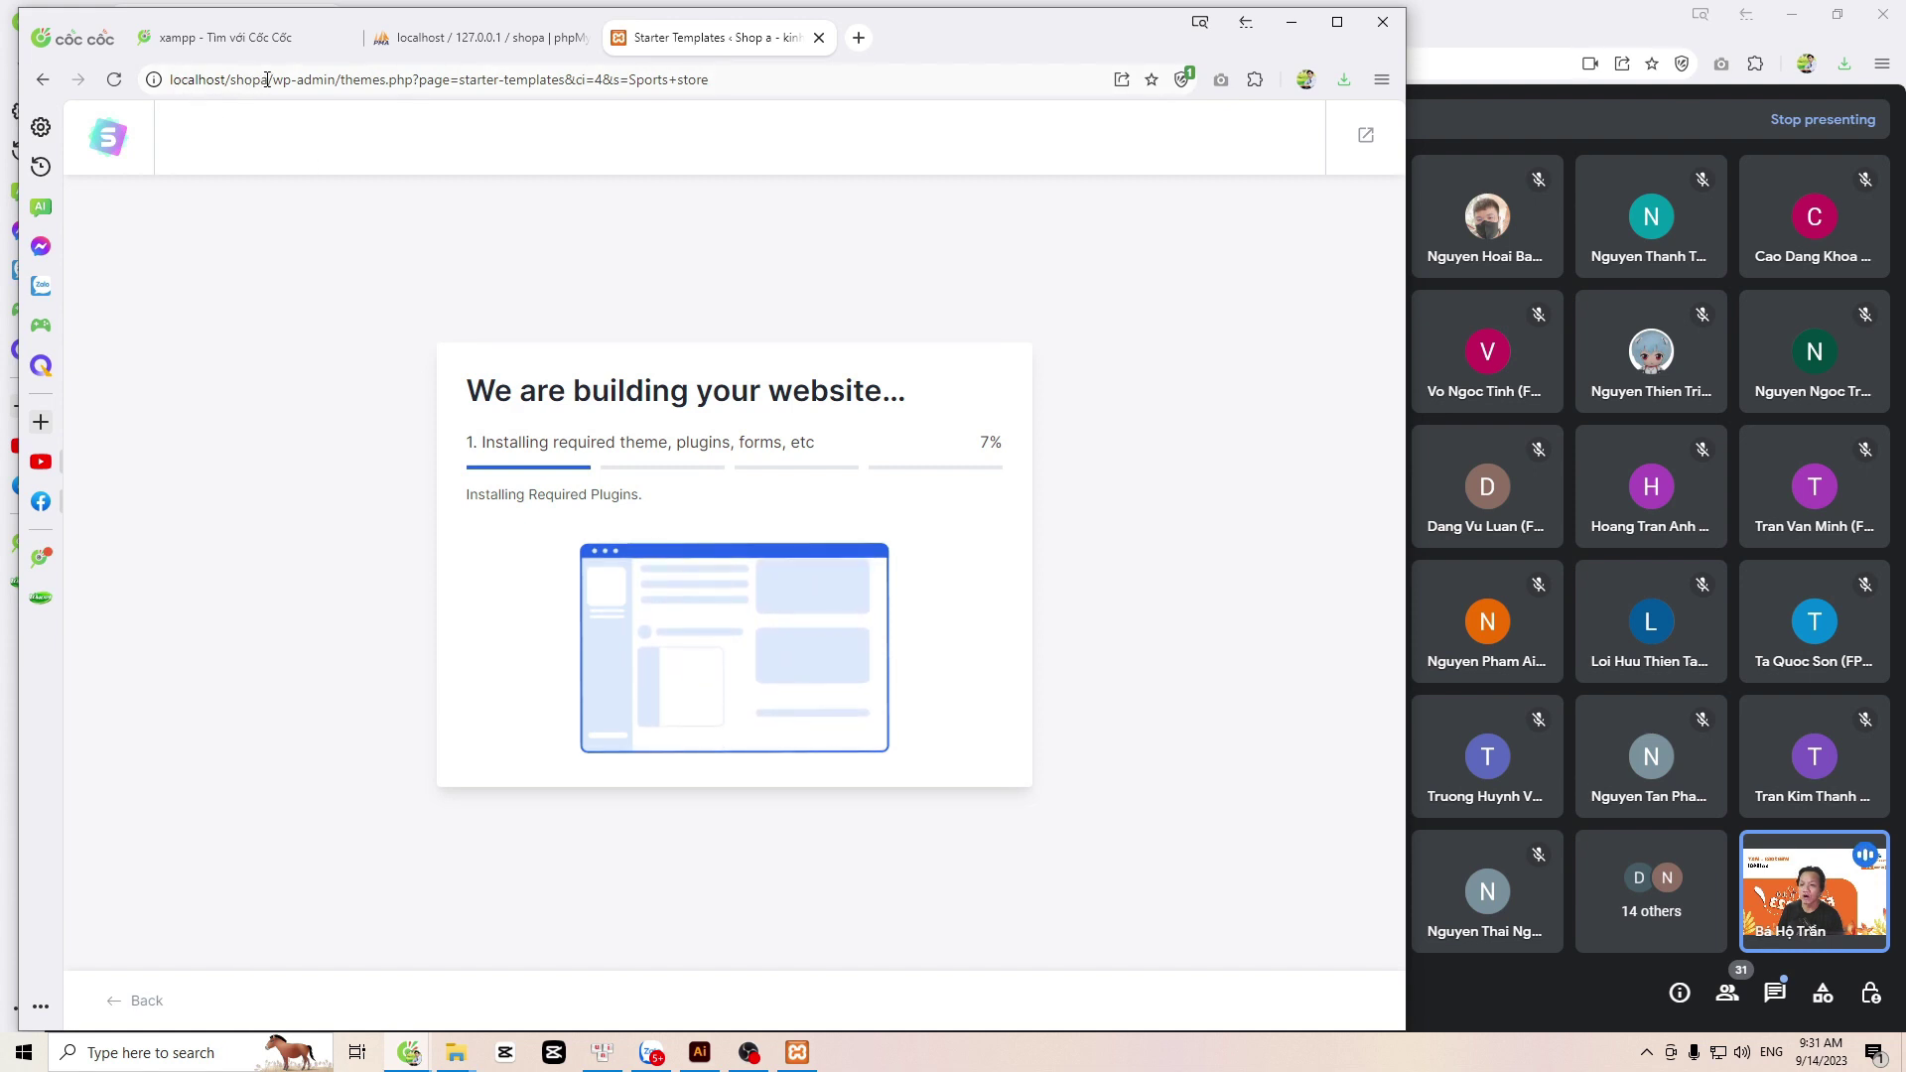
# Step: Select the localhost/shopa address while the template import progresses
pyautogui.moveTo(267, 80); pyautogui.dragTo(167, 80)
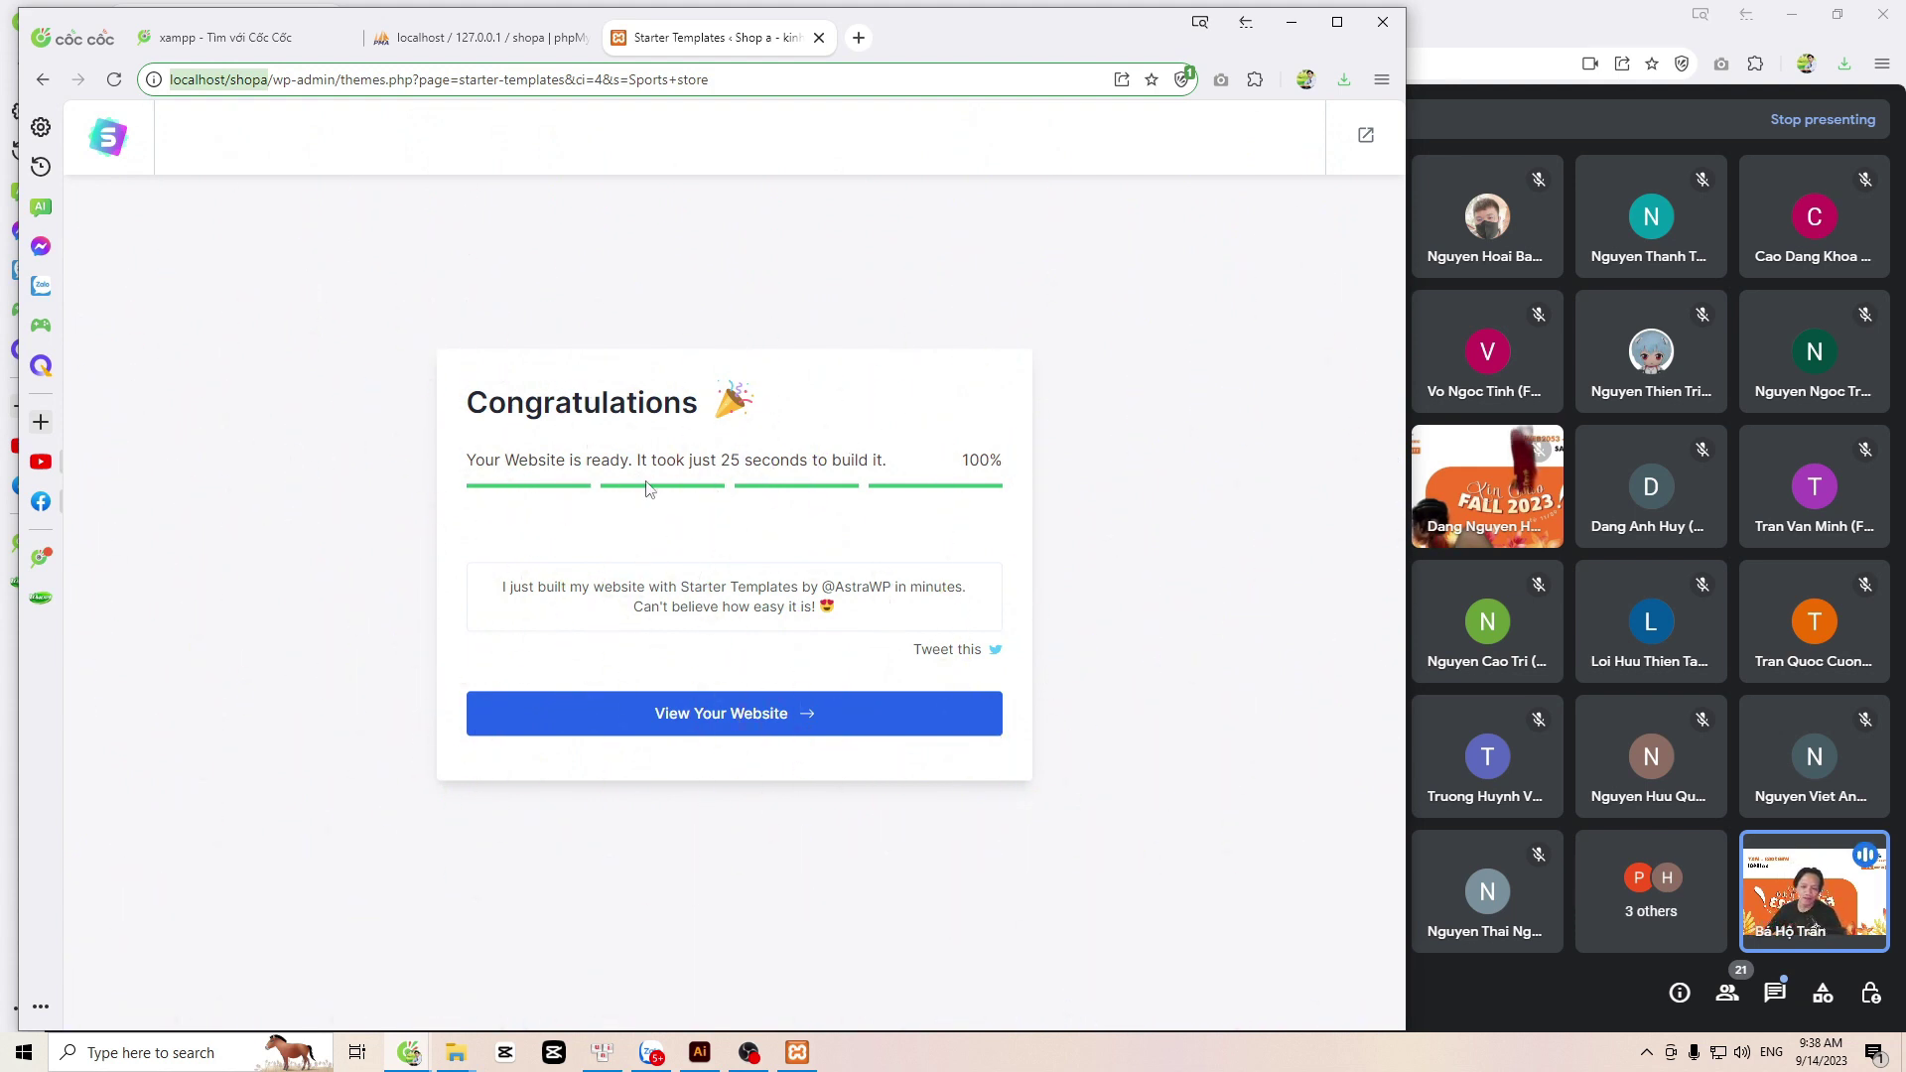
# Step: View the built site at localhost/shopa and select 'shopa' in its address
pyautogui.click(697, 716)
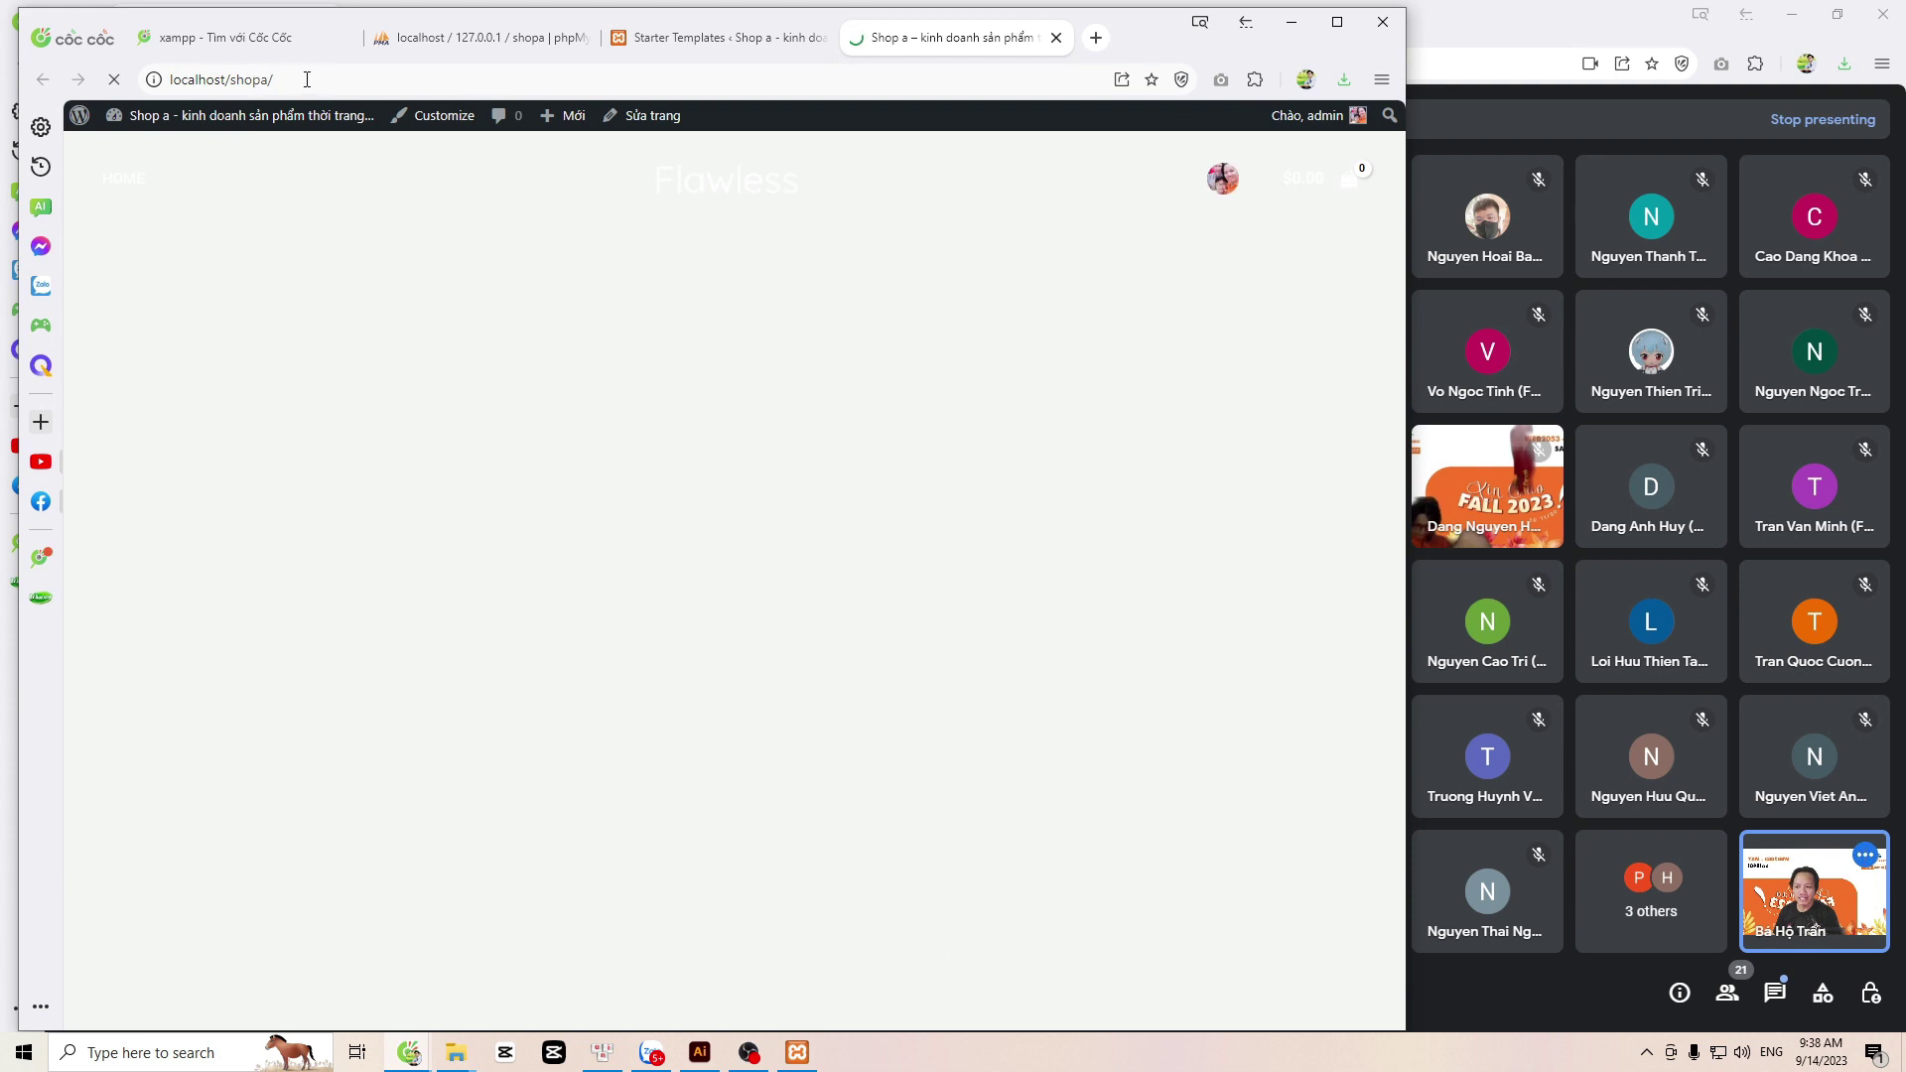
pyautogui.click(307, 79)
pyautogui.moveTo(152, 119)
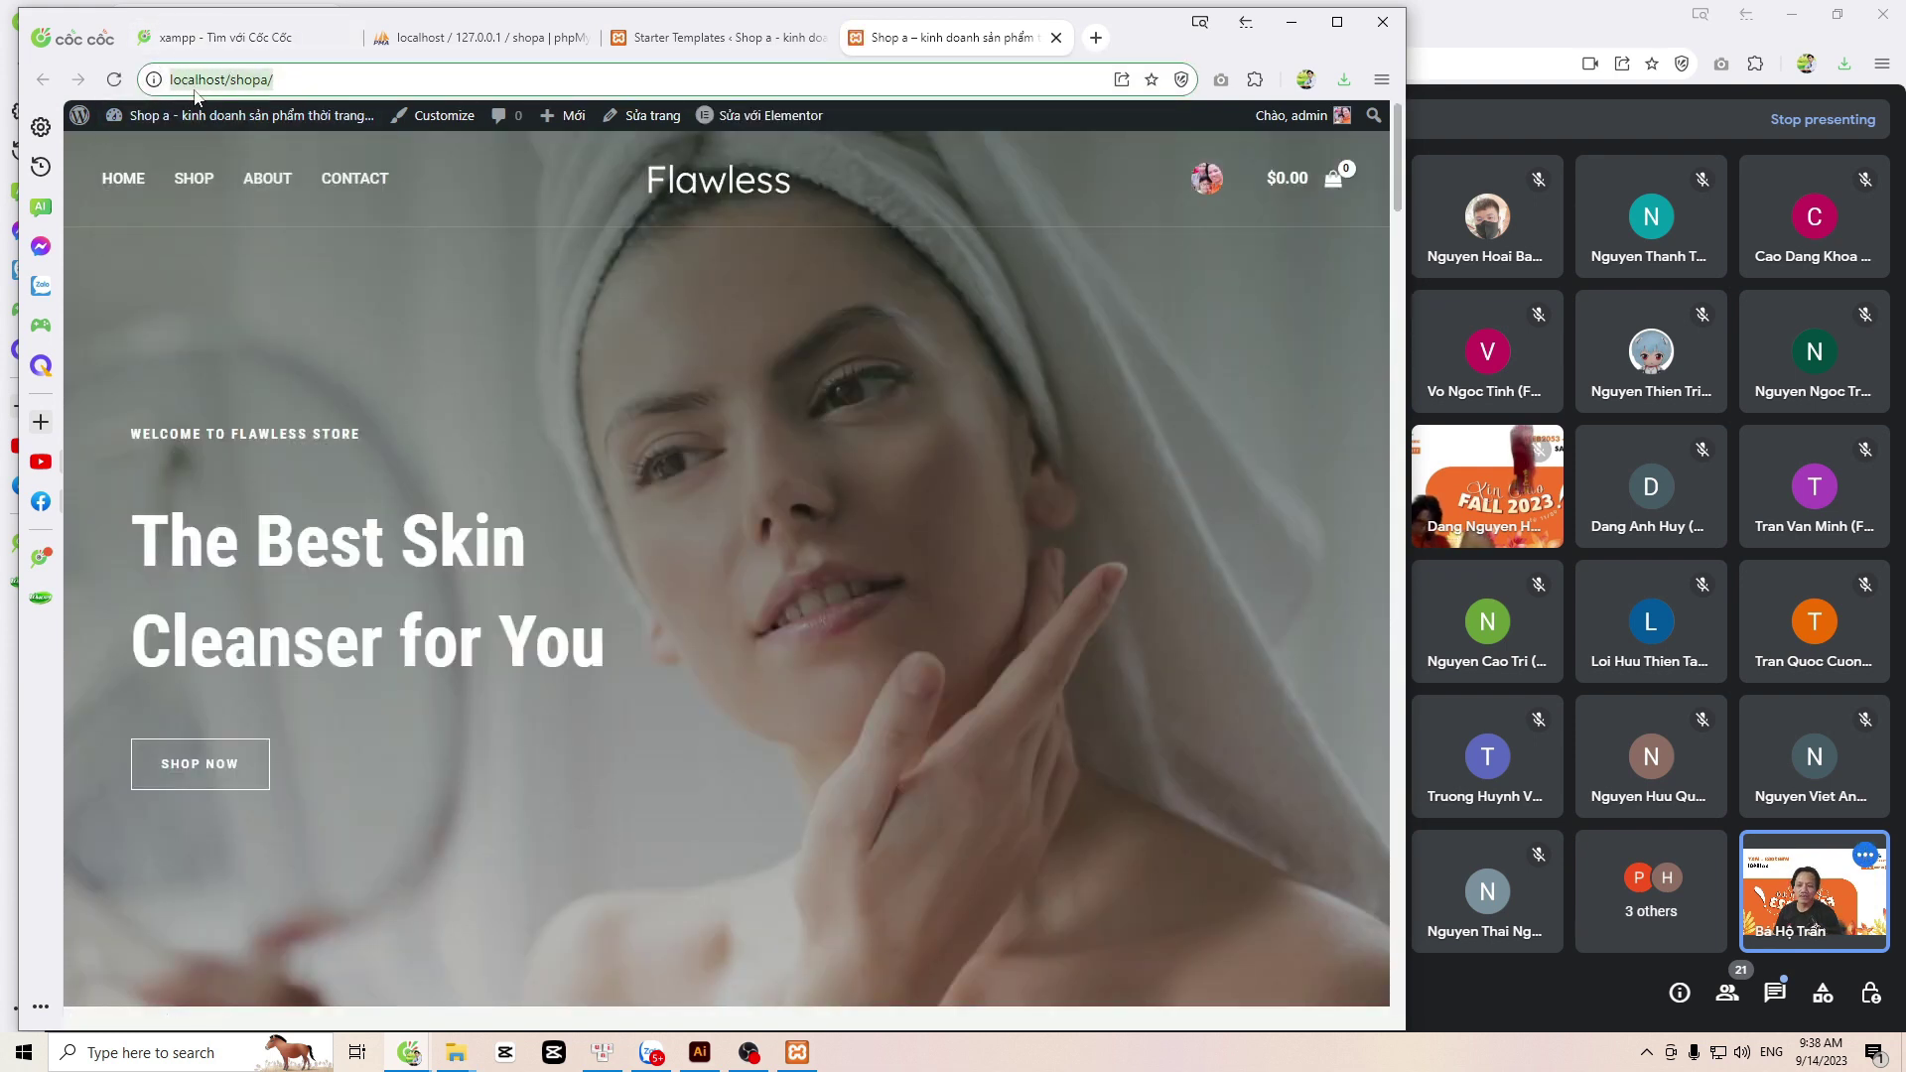
pyautogui.doubleClick(252, 84)
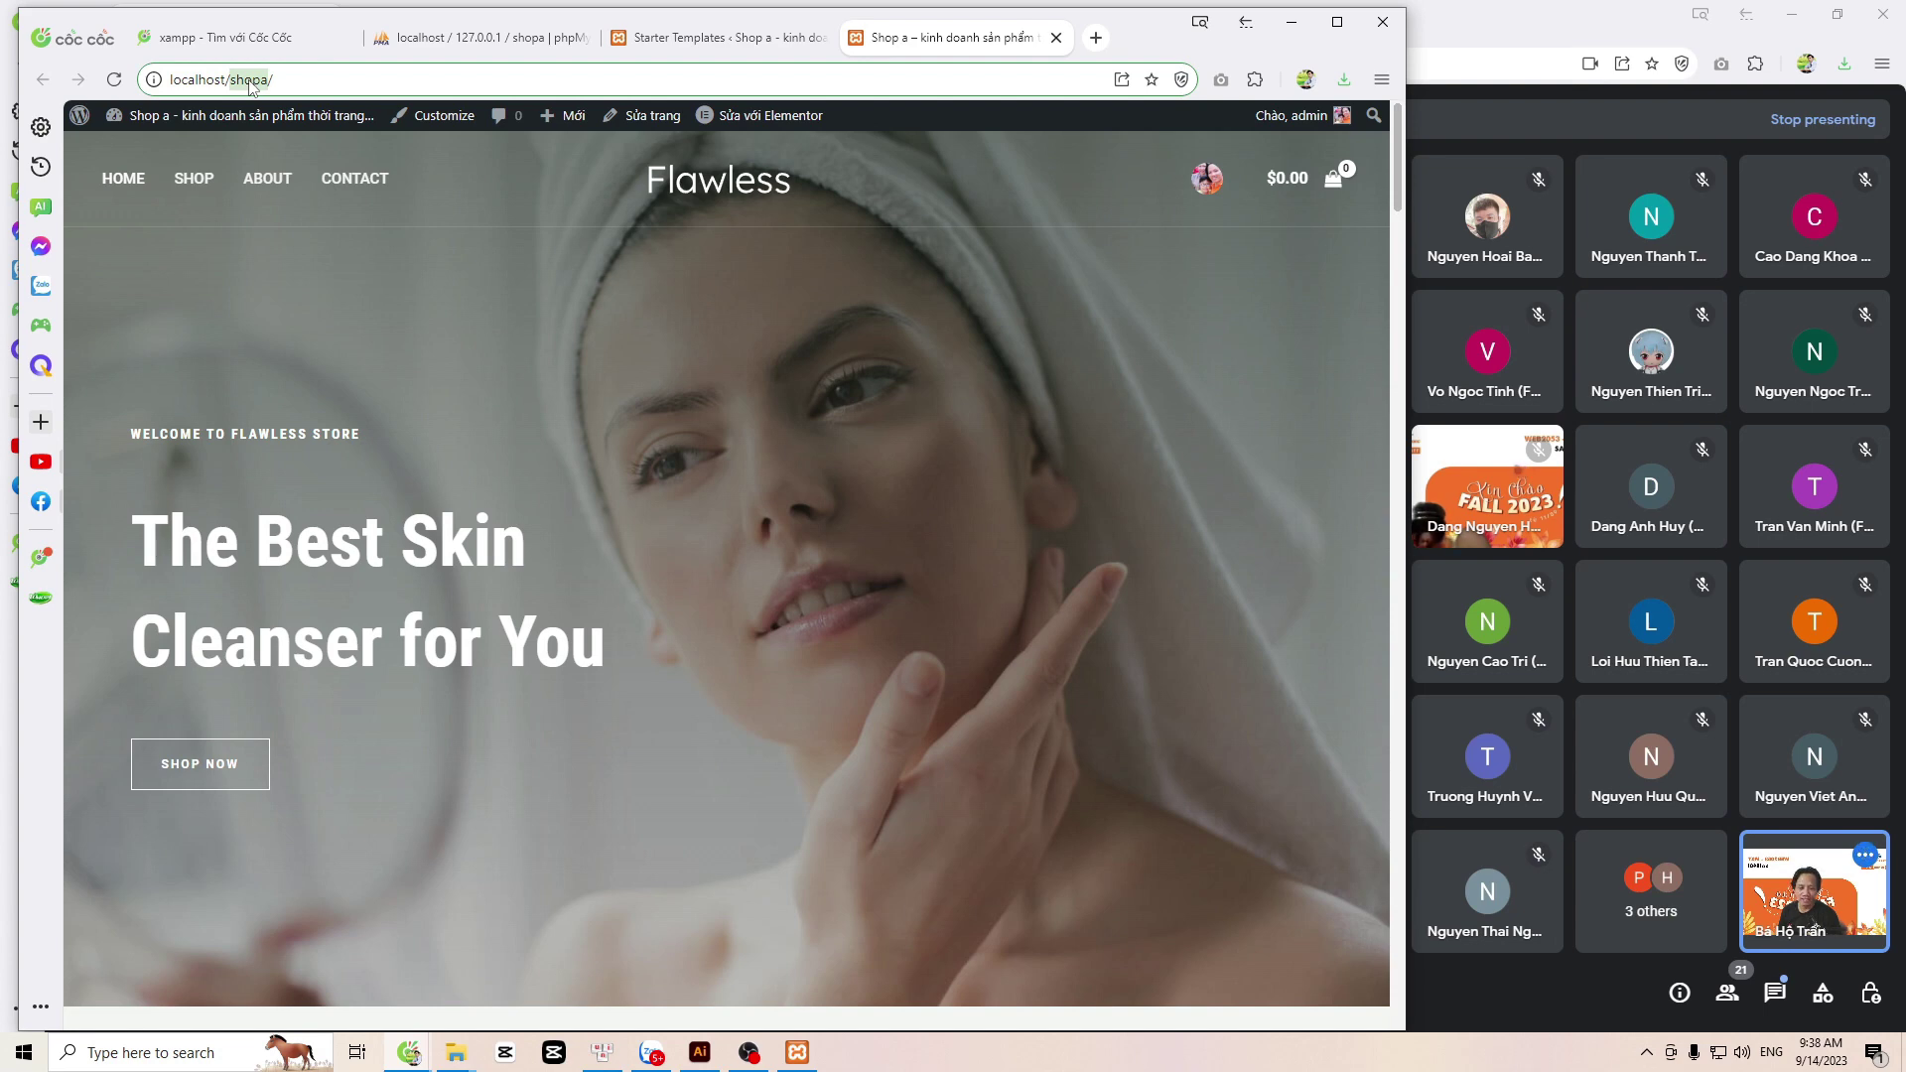
pyautogui.scroll(-10, 324, 237)
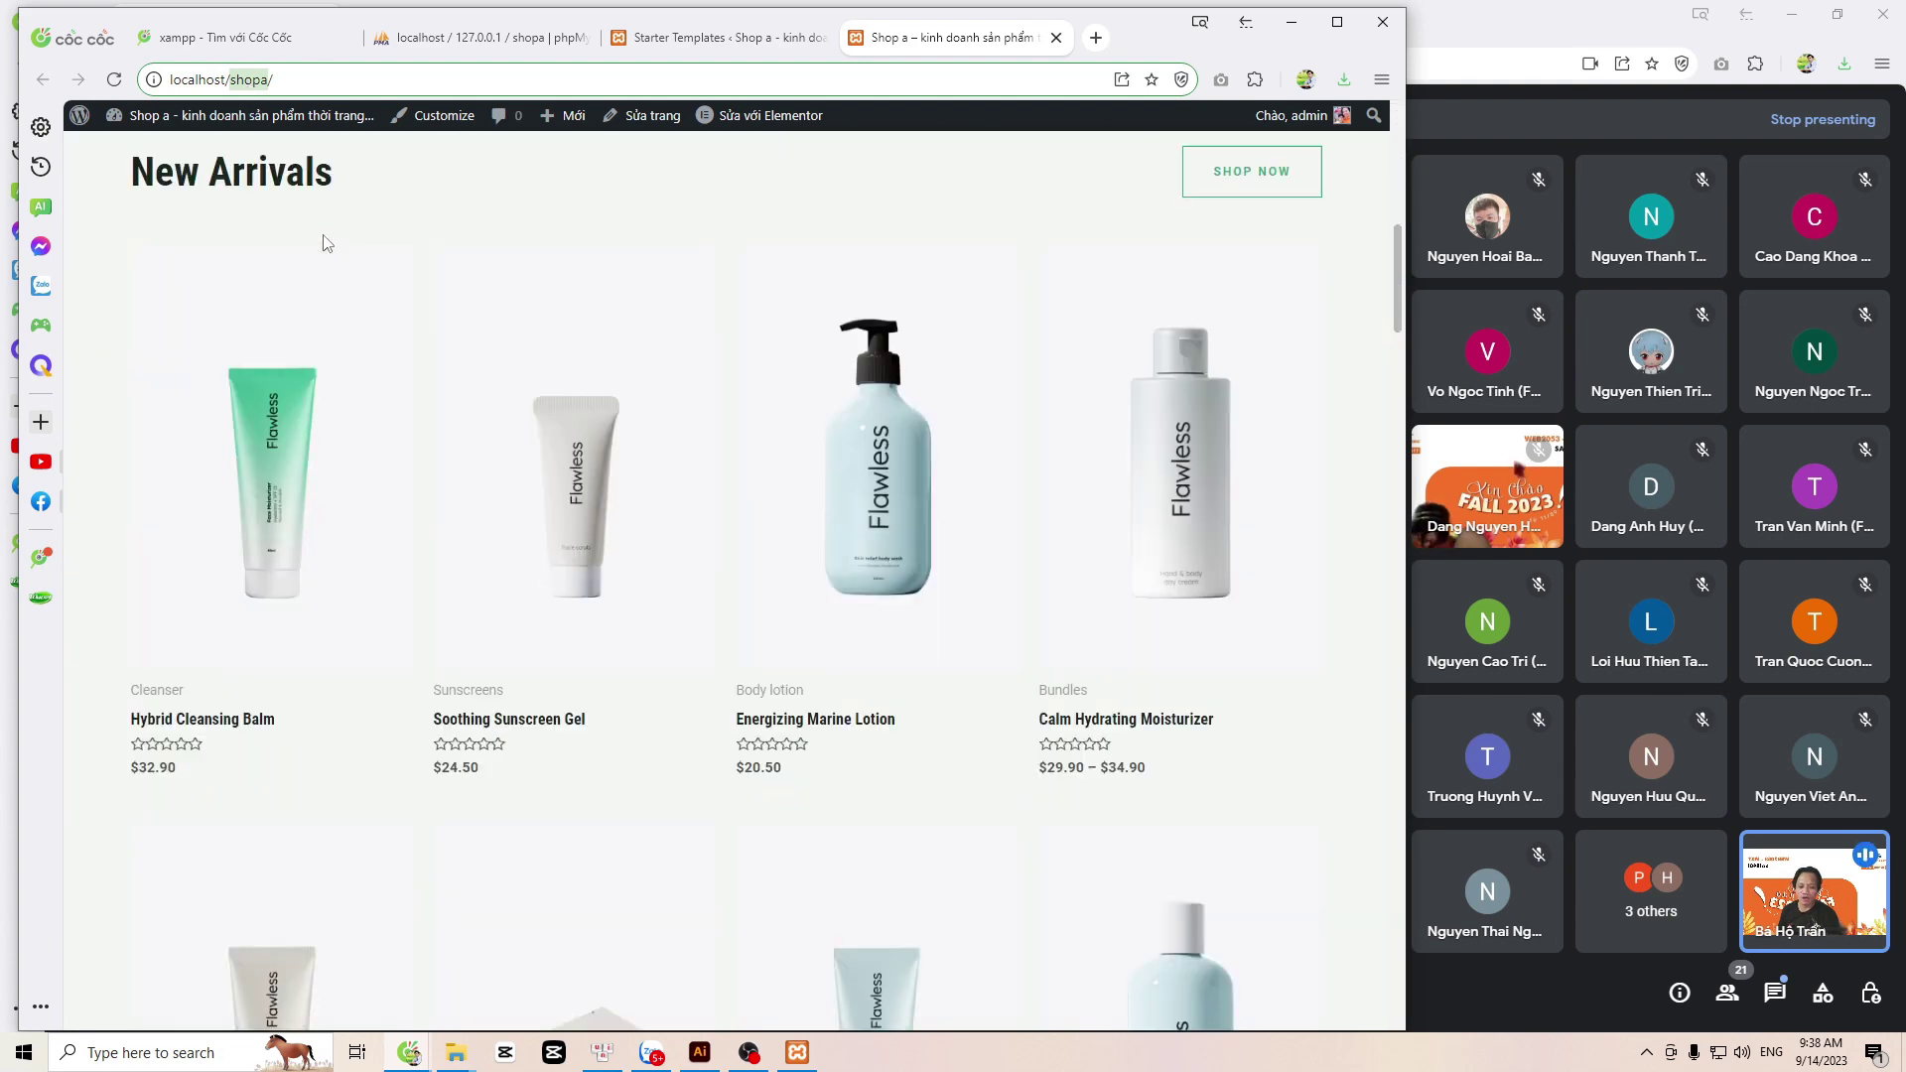
pyautogui.scroll(-15, 327, 243)
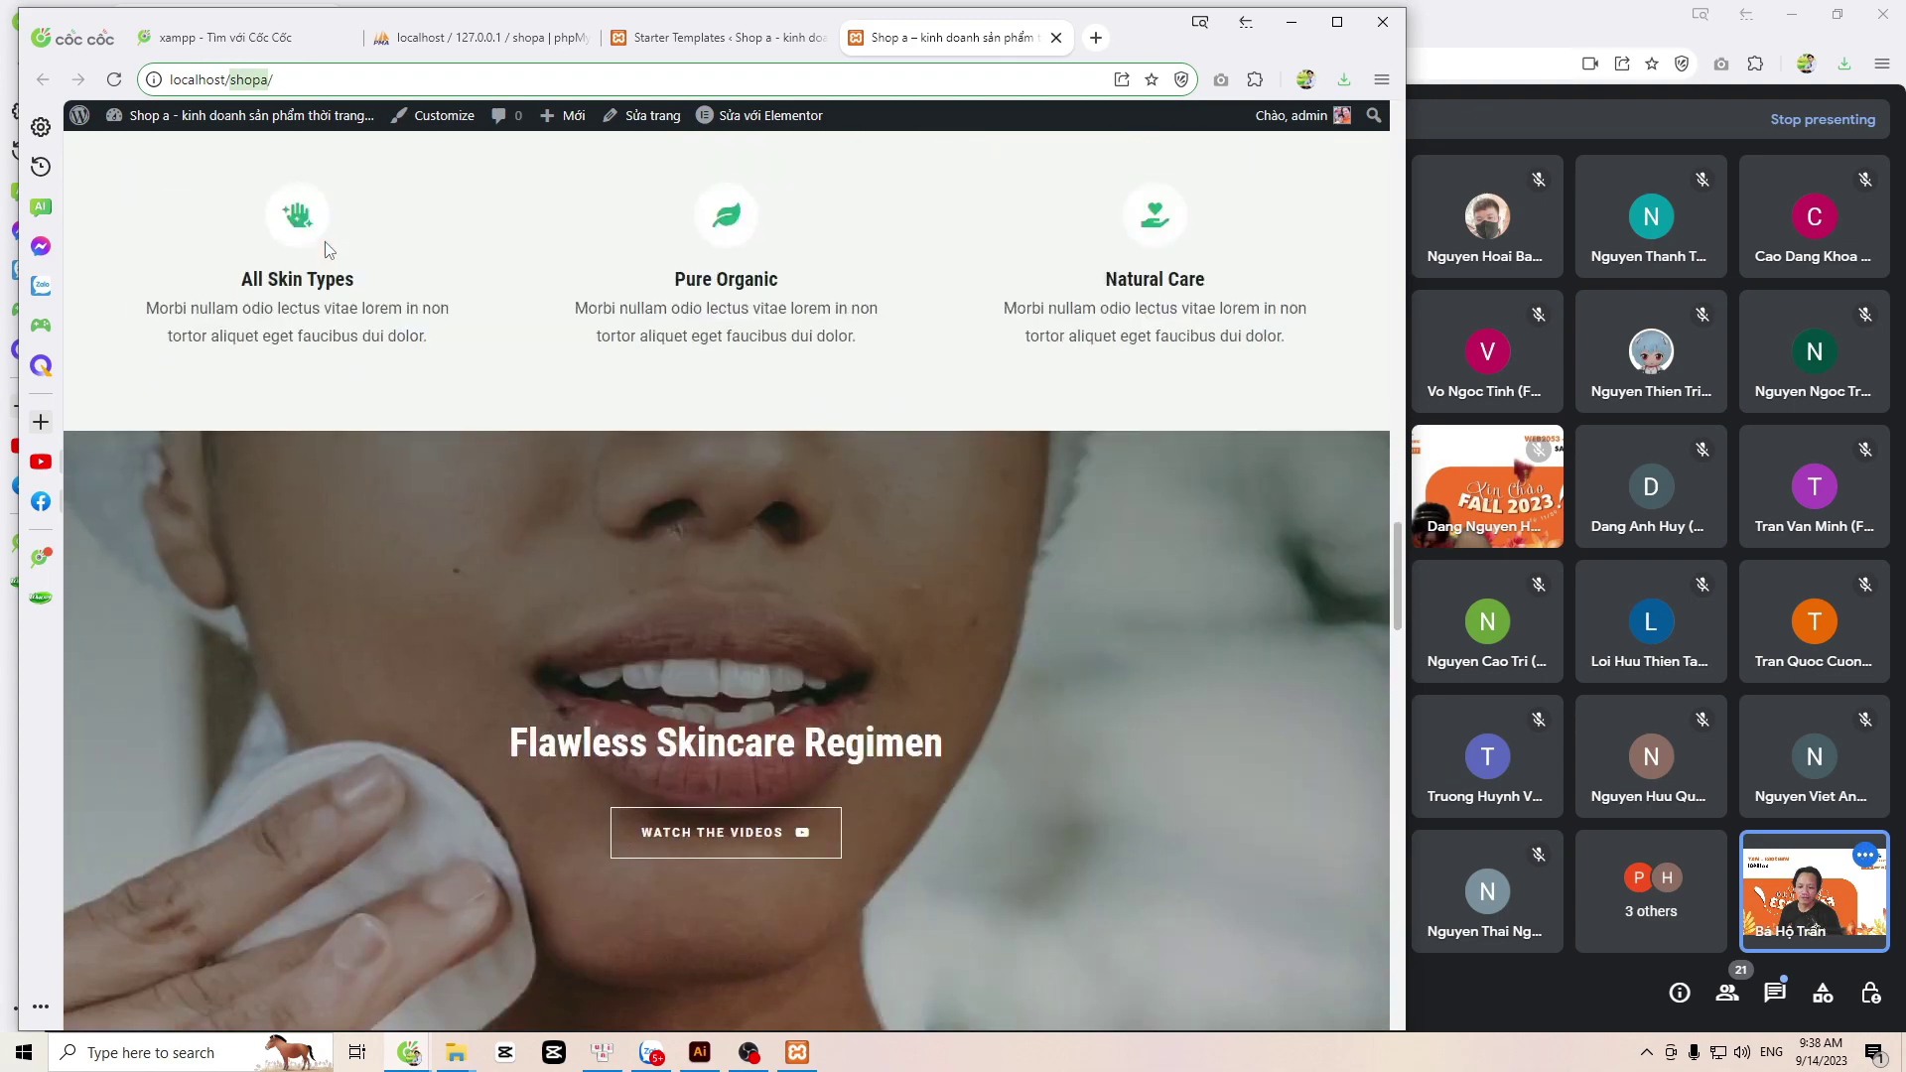
pyautogui.scroll(-15, 328, 246)
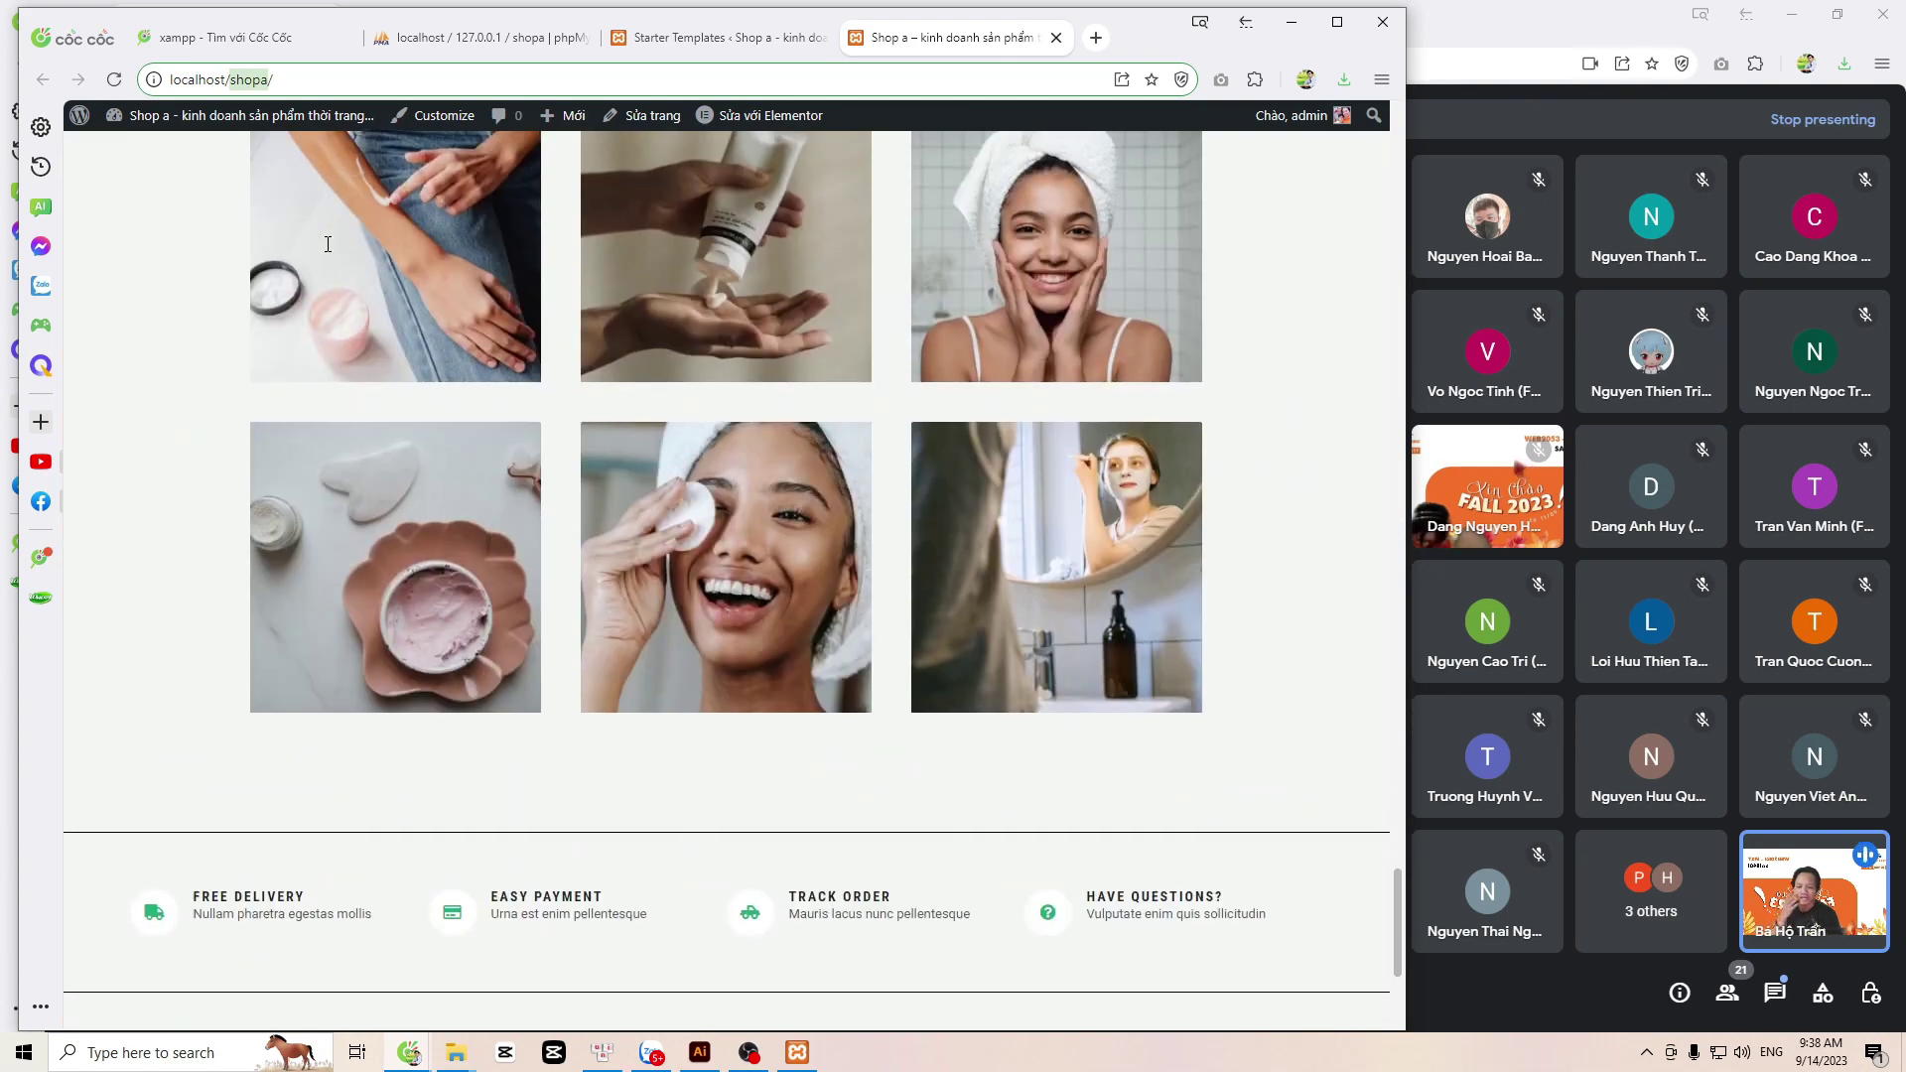
pyautogui.scroll(-5, 328, 244)
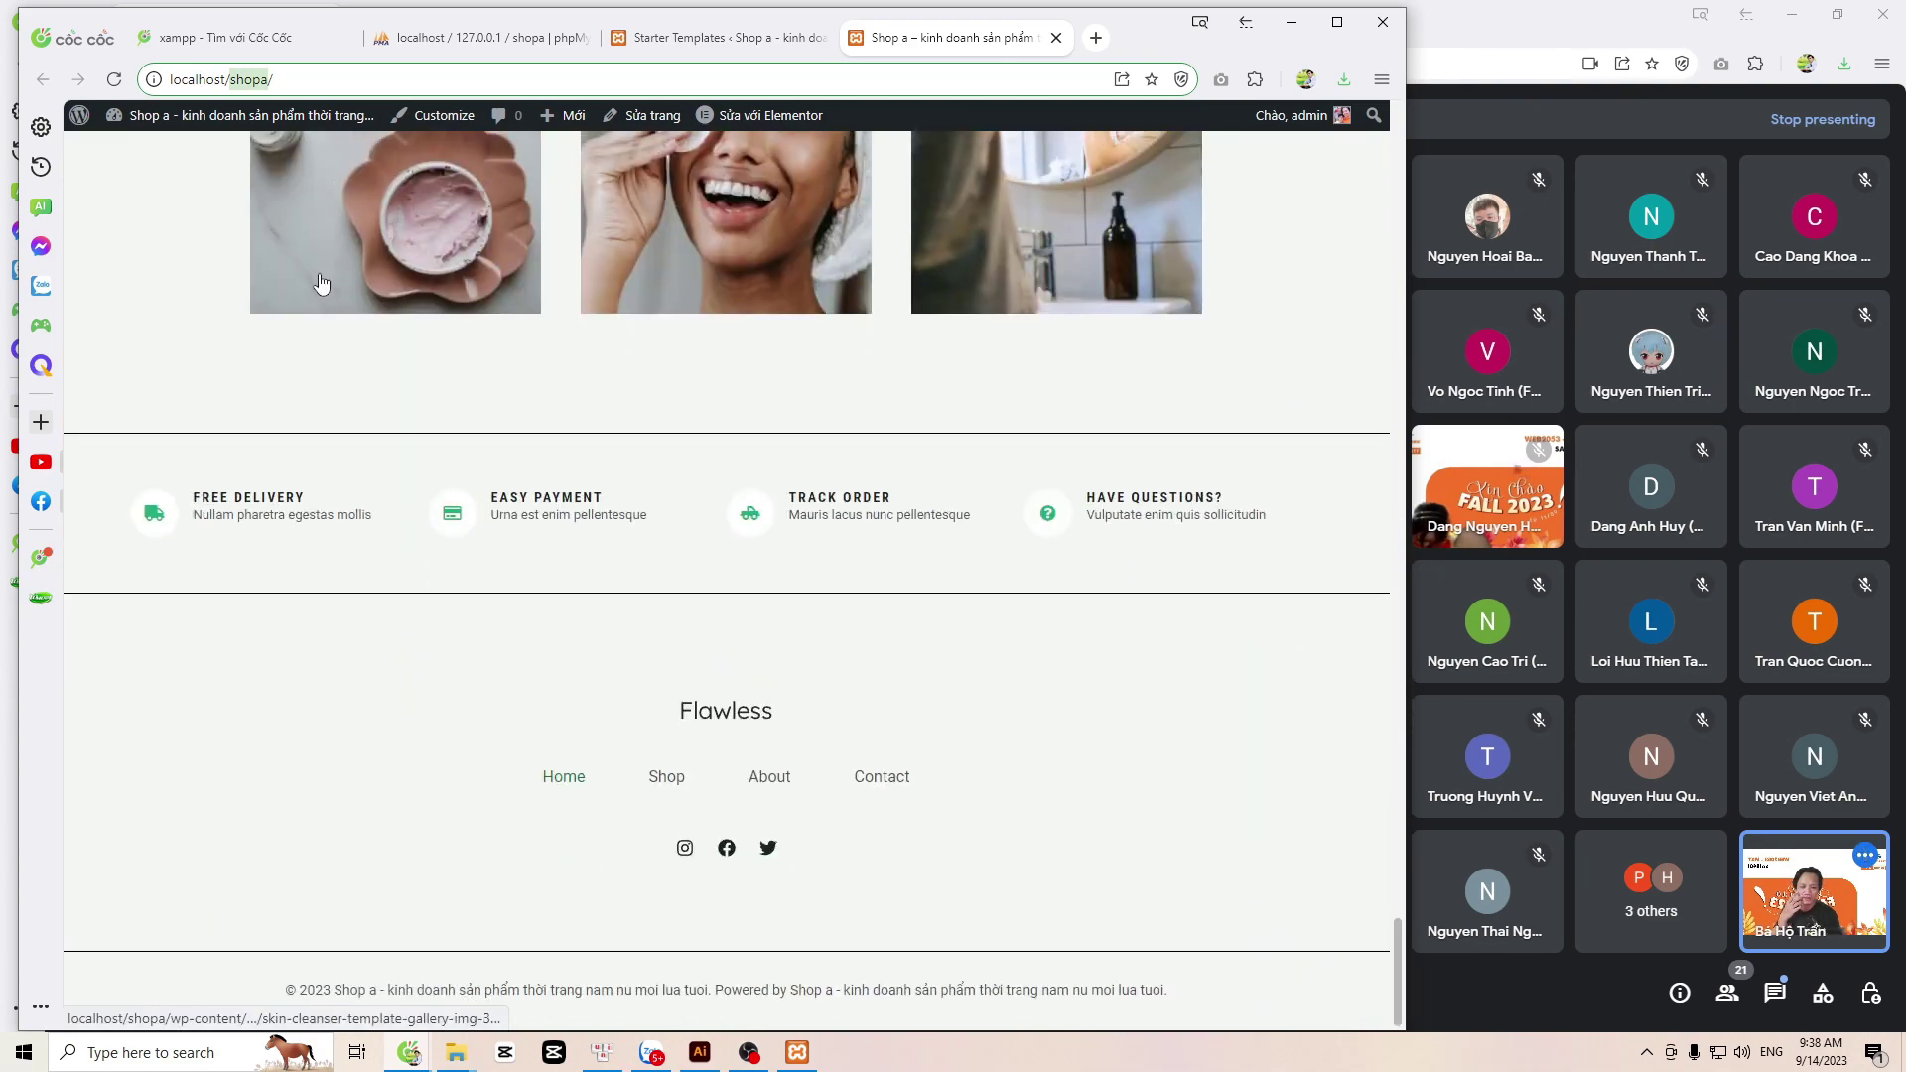
pyautogui.scroll(15, 321, 278)
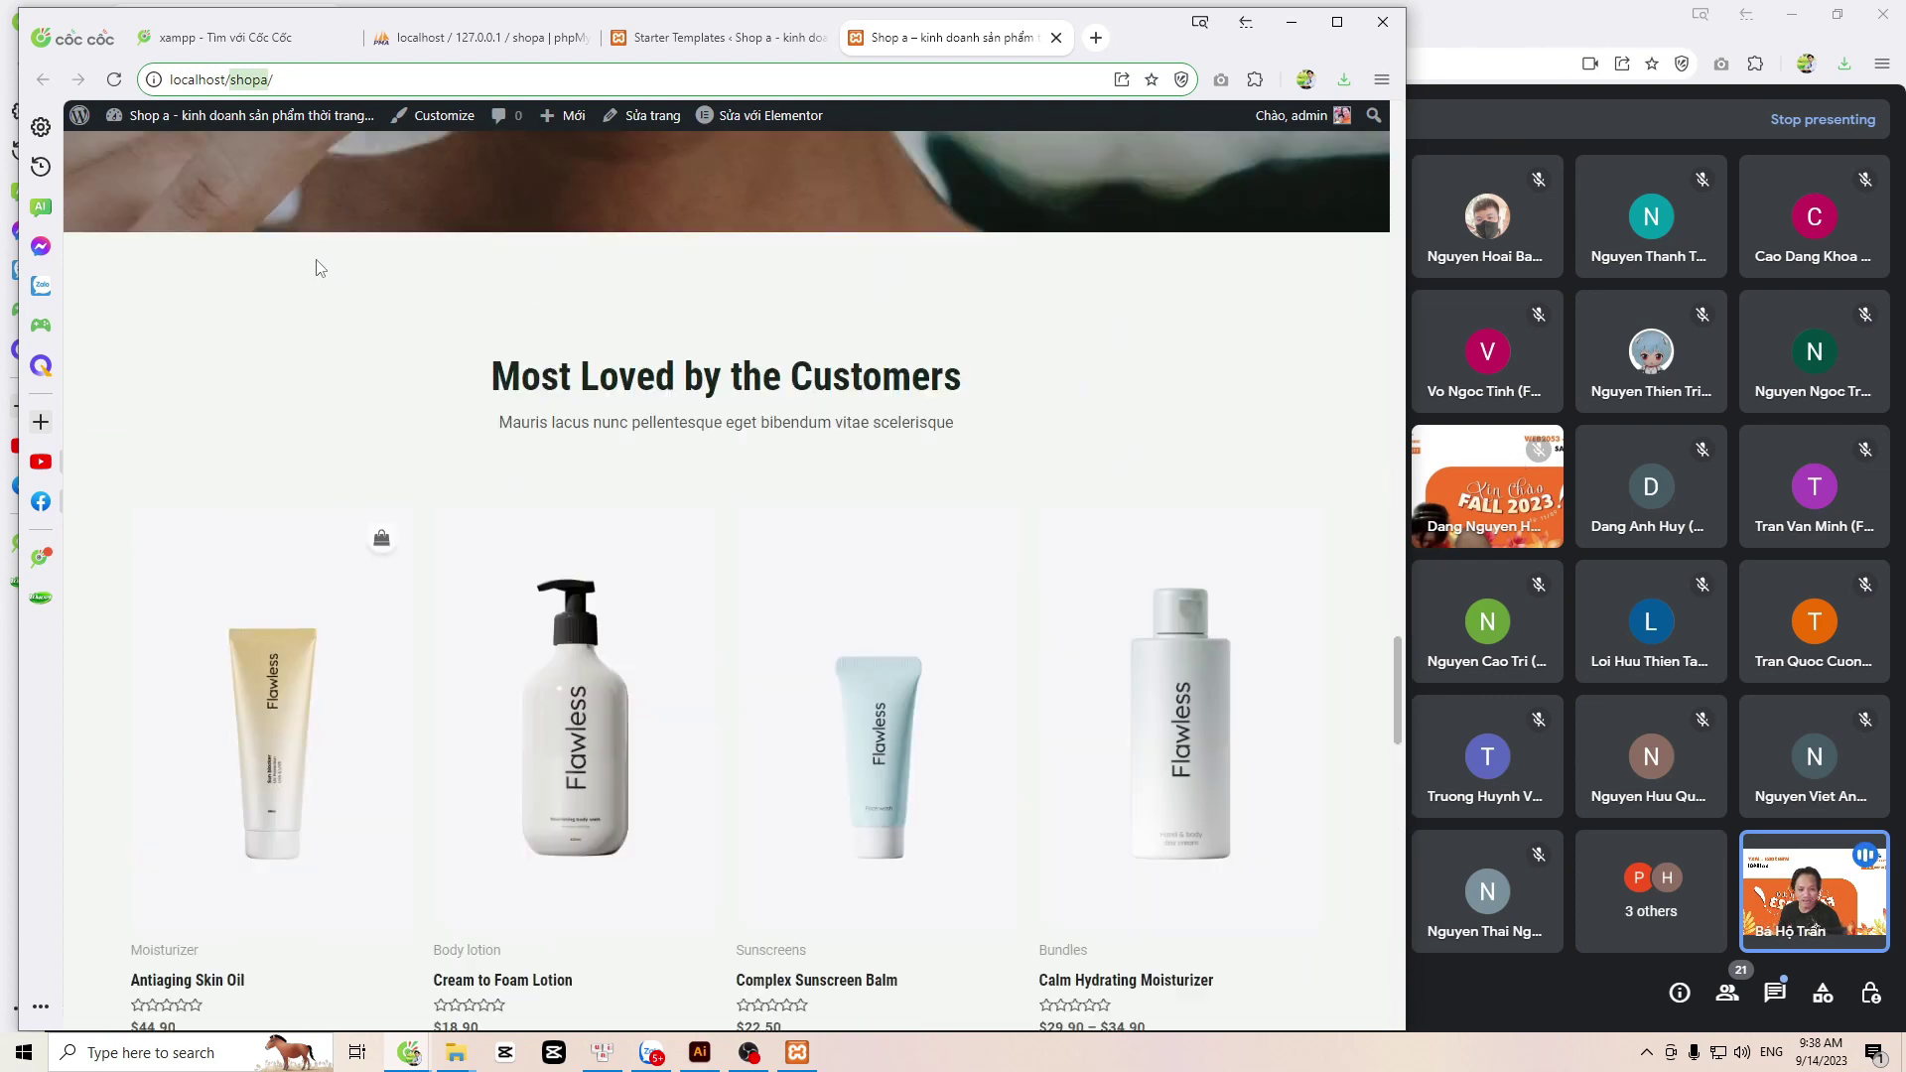
pyautogui.scroll(10, 315, 263)
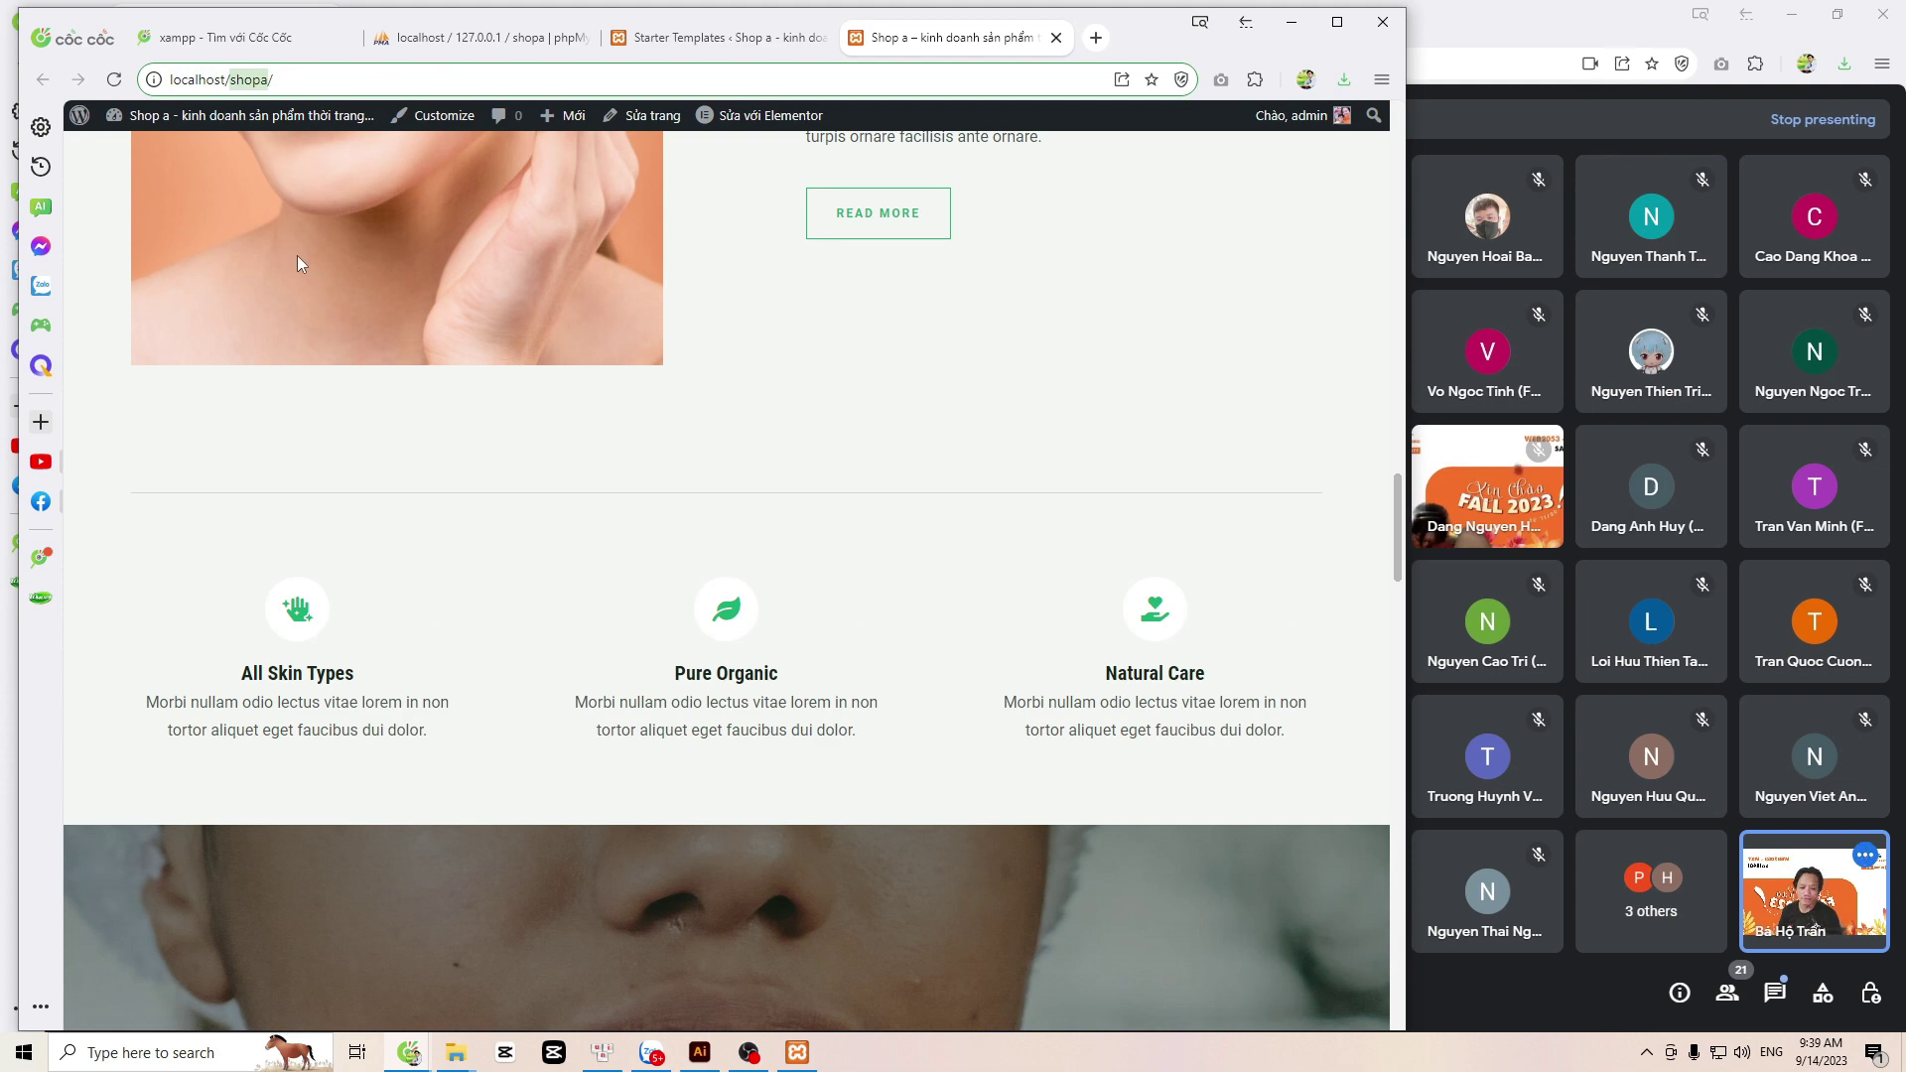
pyautogui.scroll(12, 295, 255)
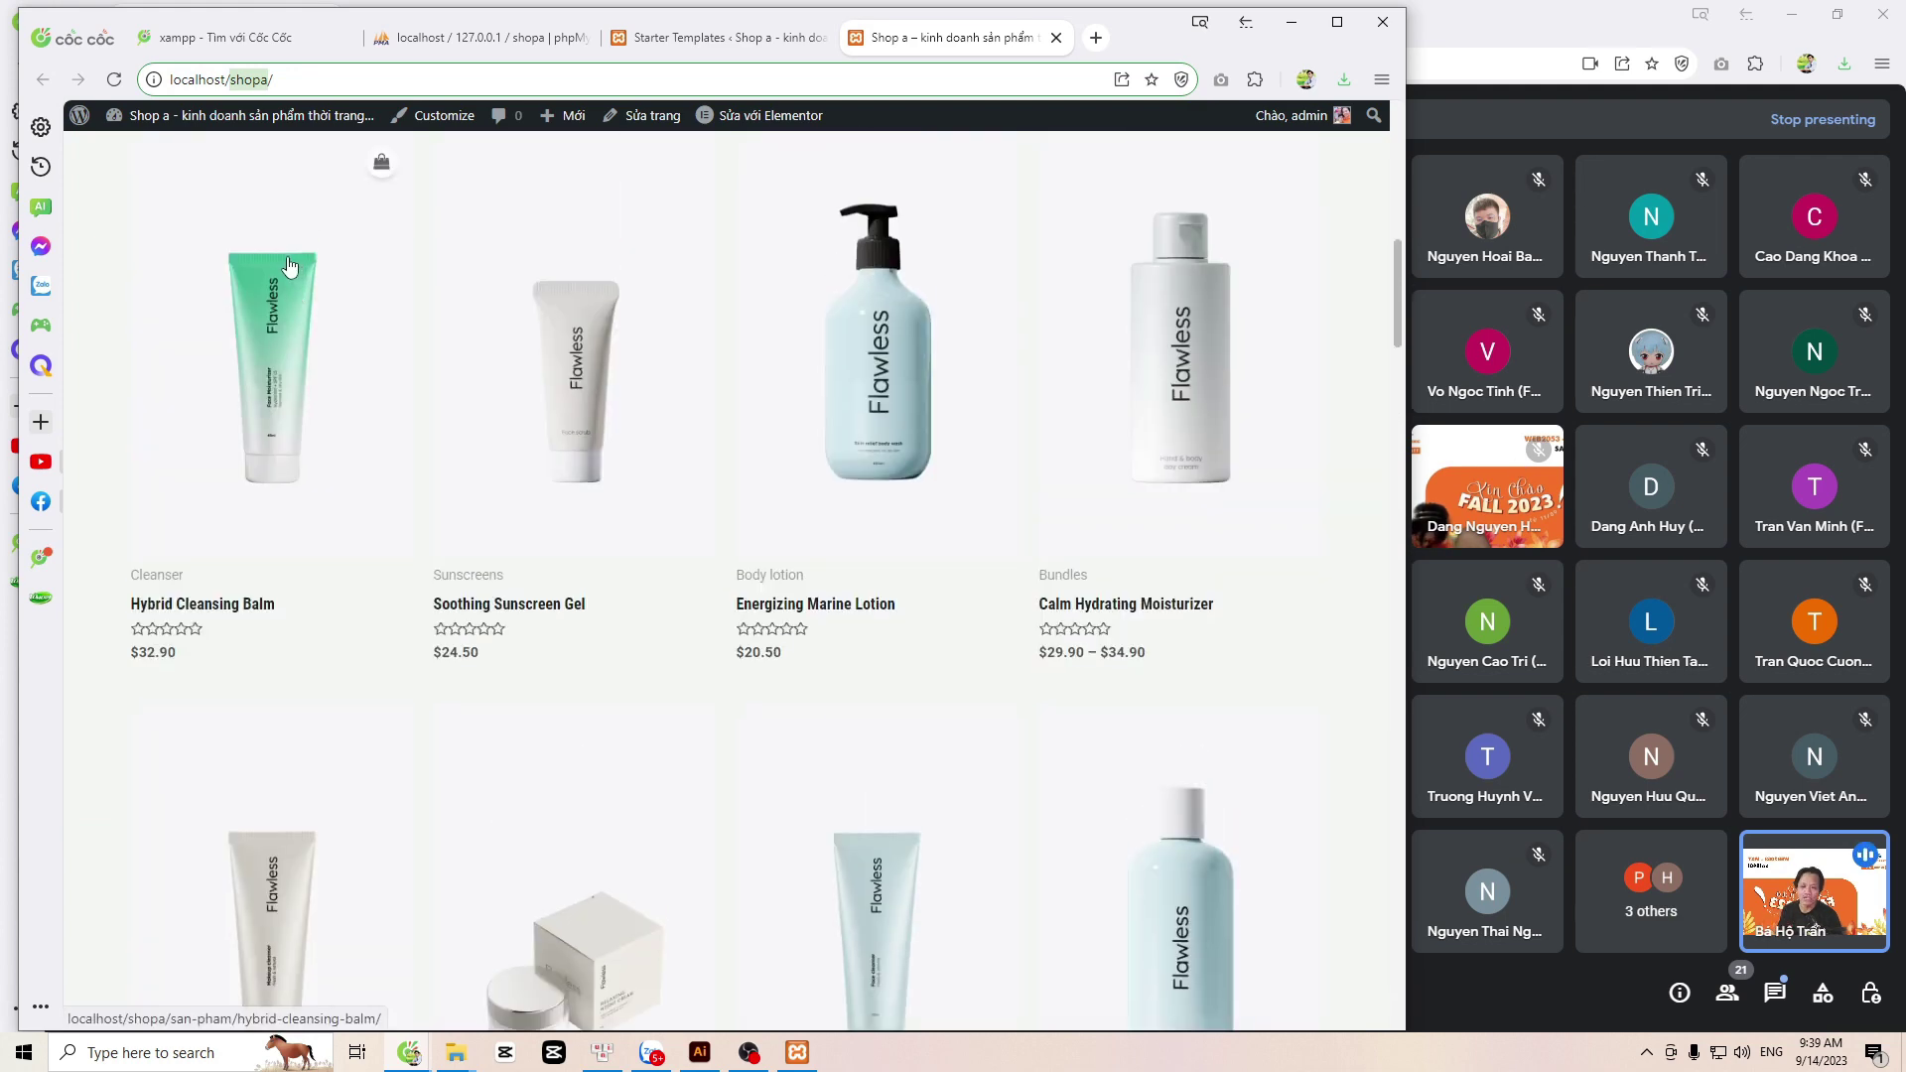
pyautogui.scroll(3, 279, 258)
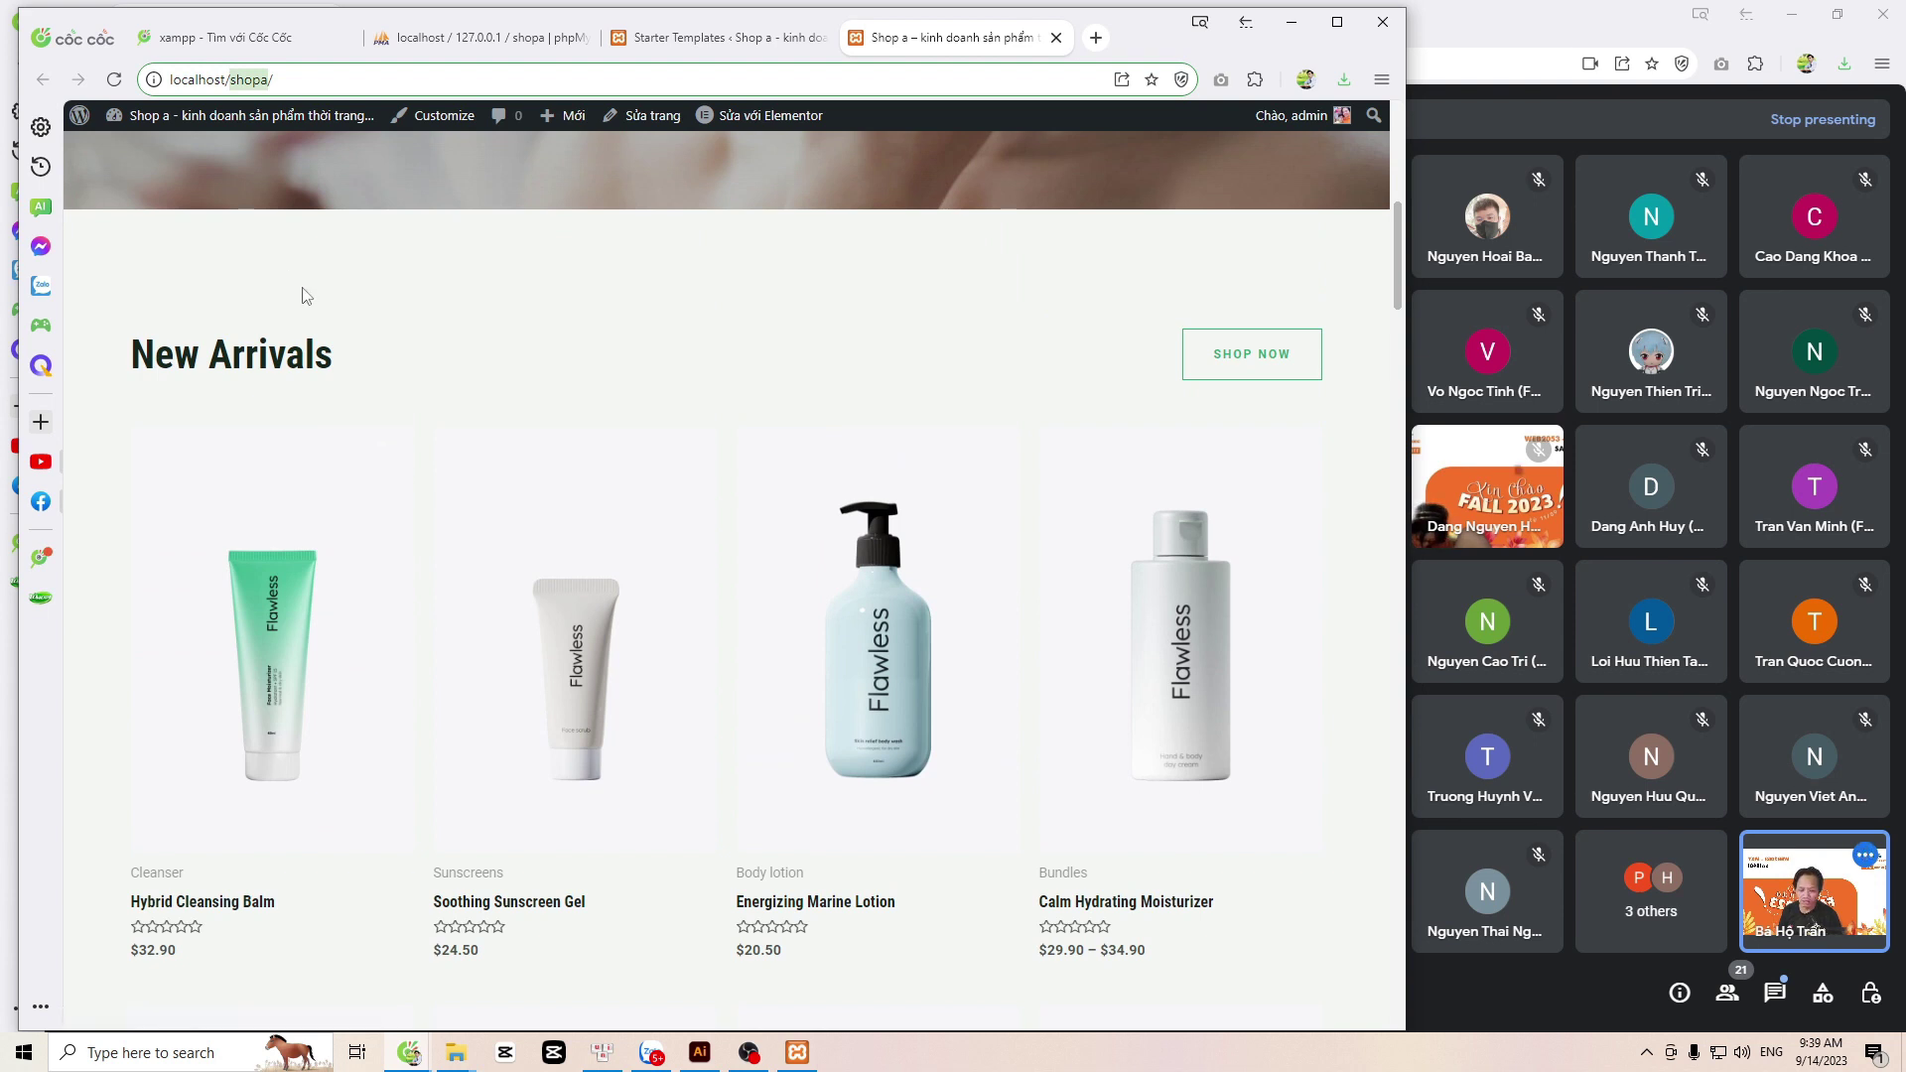
pyautogui.scroll(10, 303, 294)
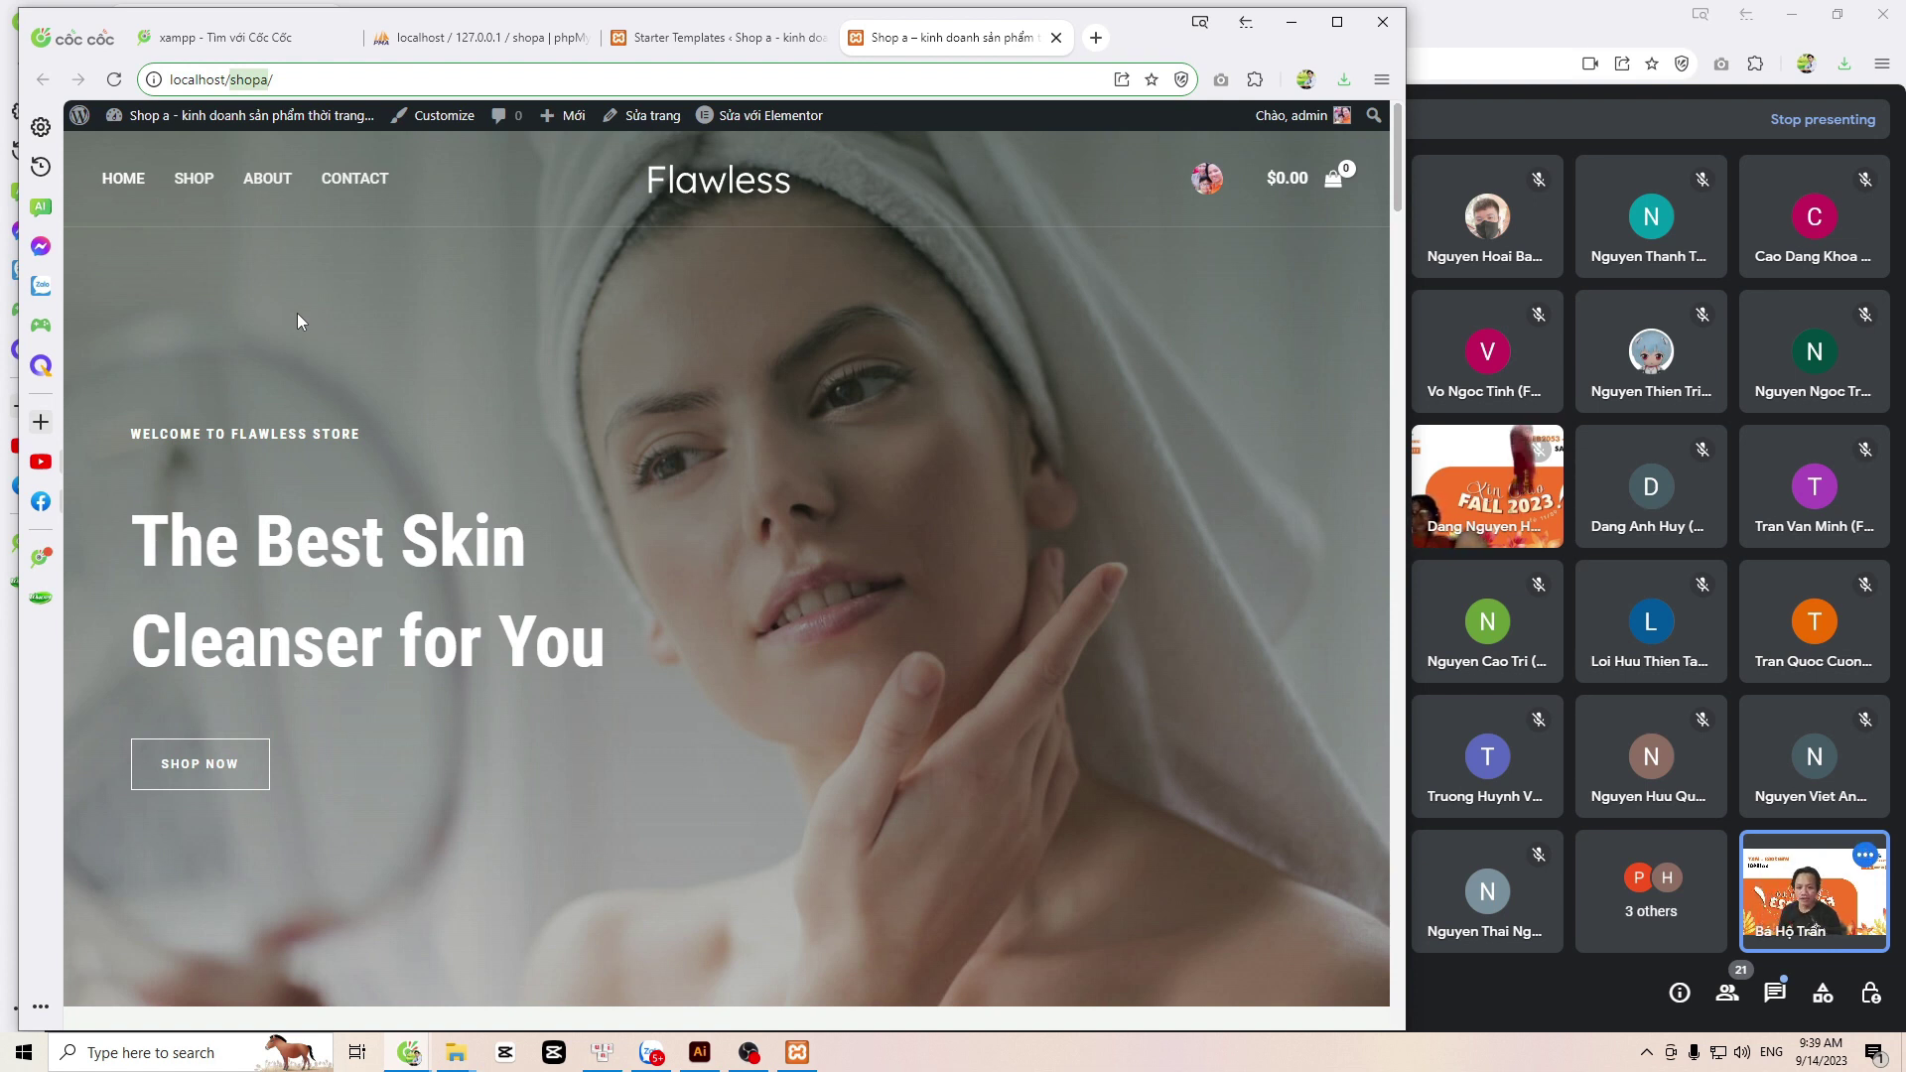
# Step: Go to localhost/shopa/wp-admin and launch the Customizer from Giao diện > Tùy biến
pyautogui.moveTo(752, 119)
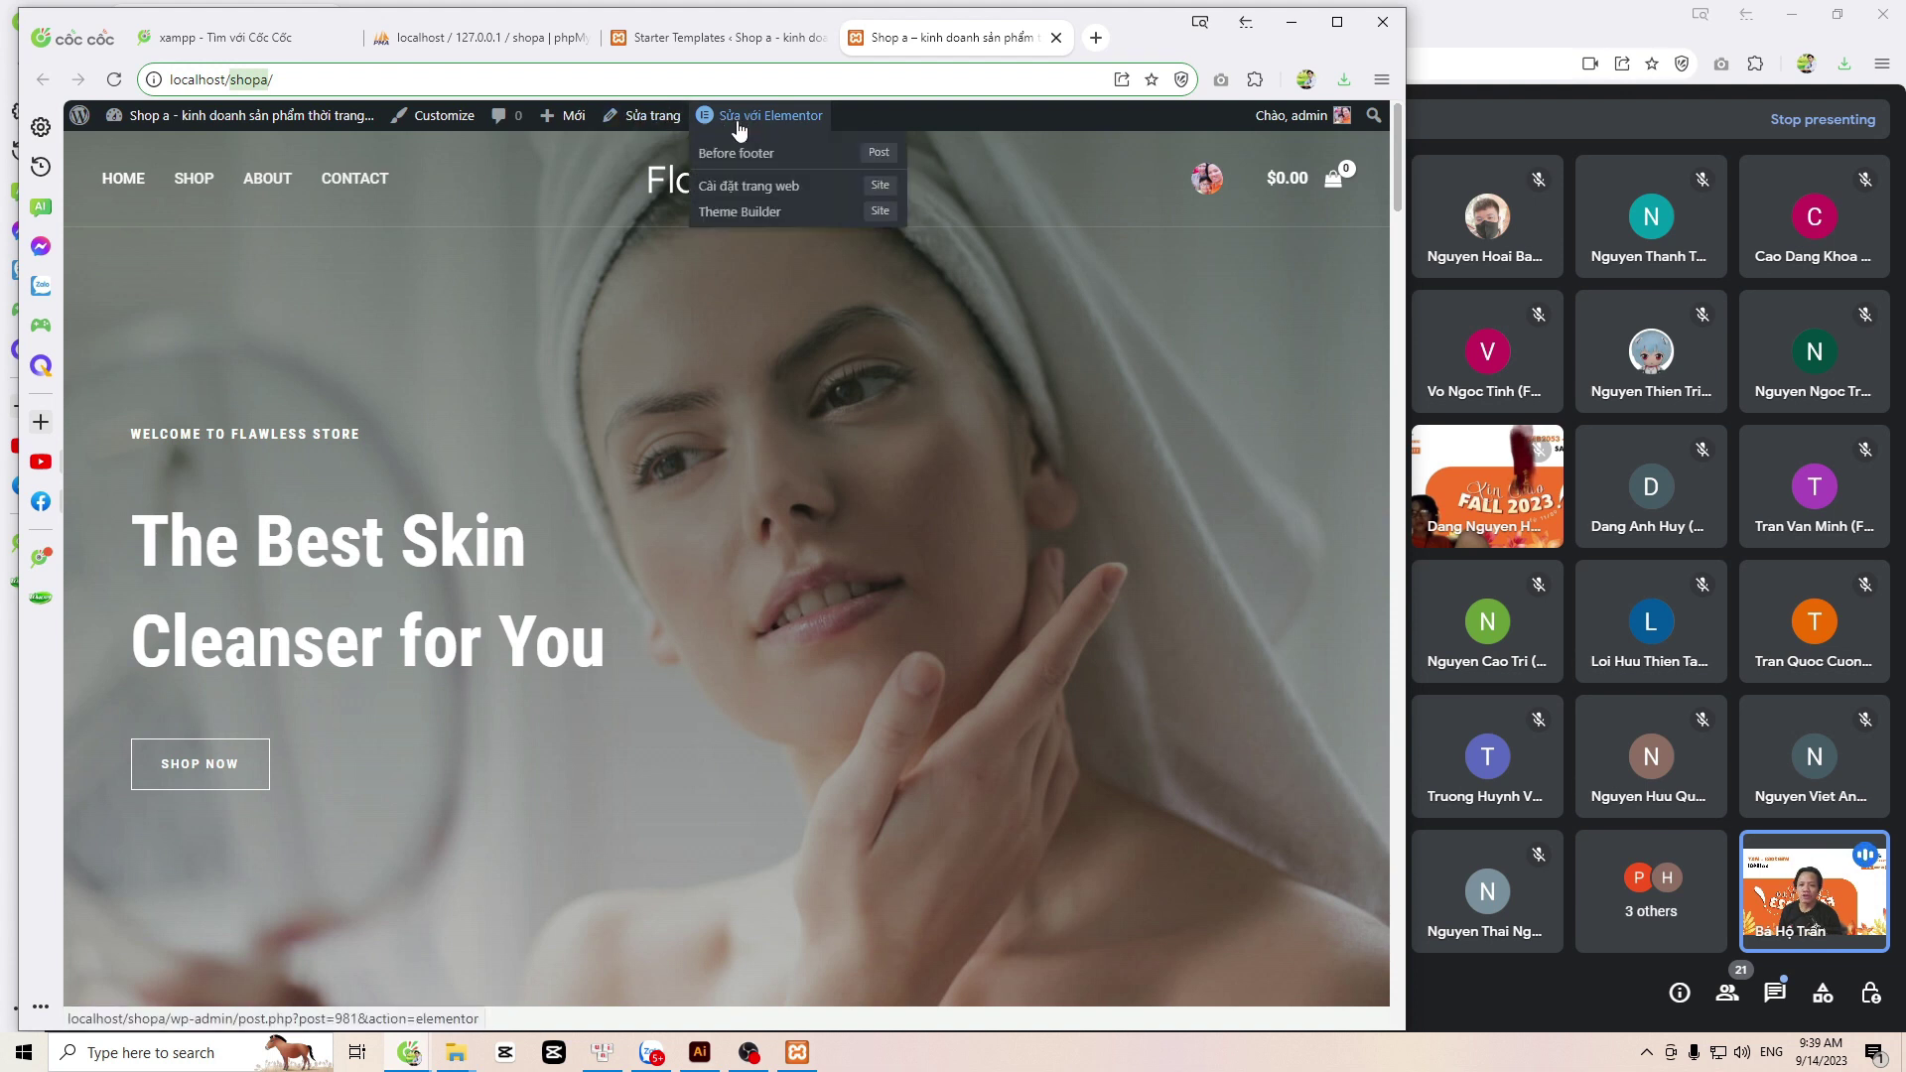
pyautogui.click(498, 81)
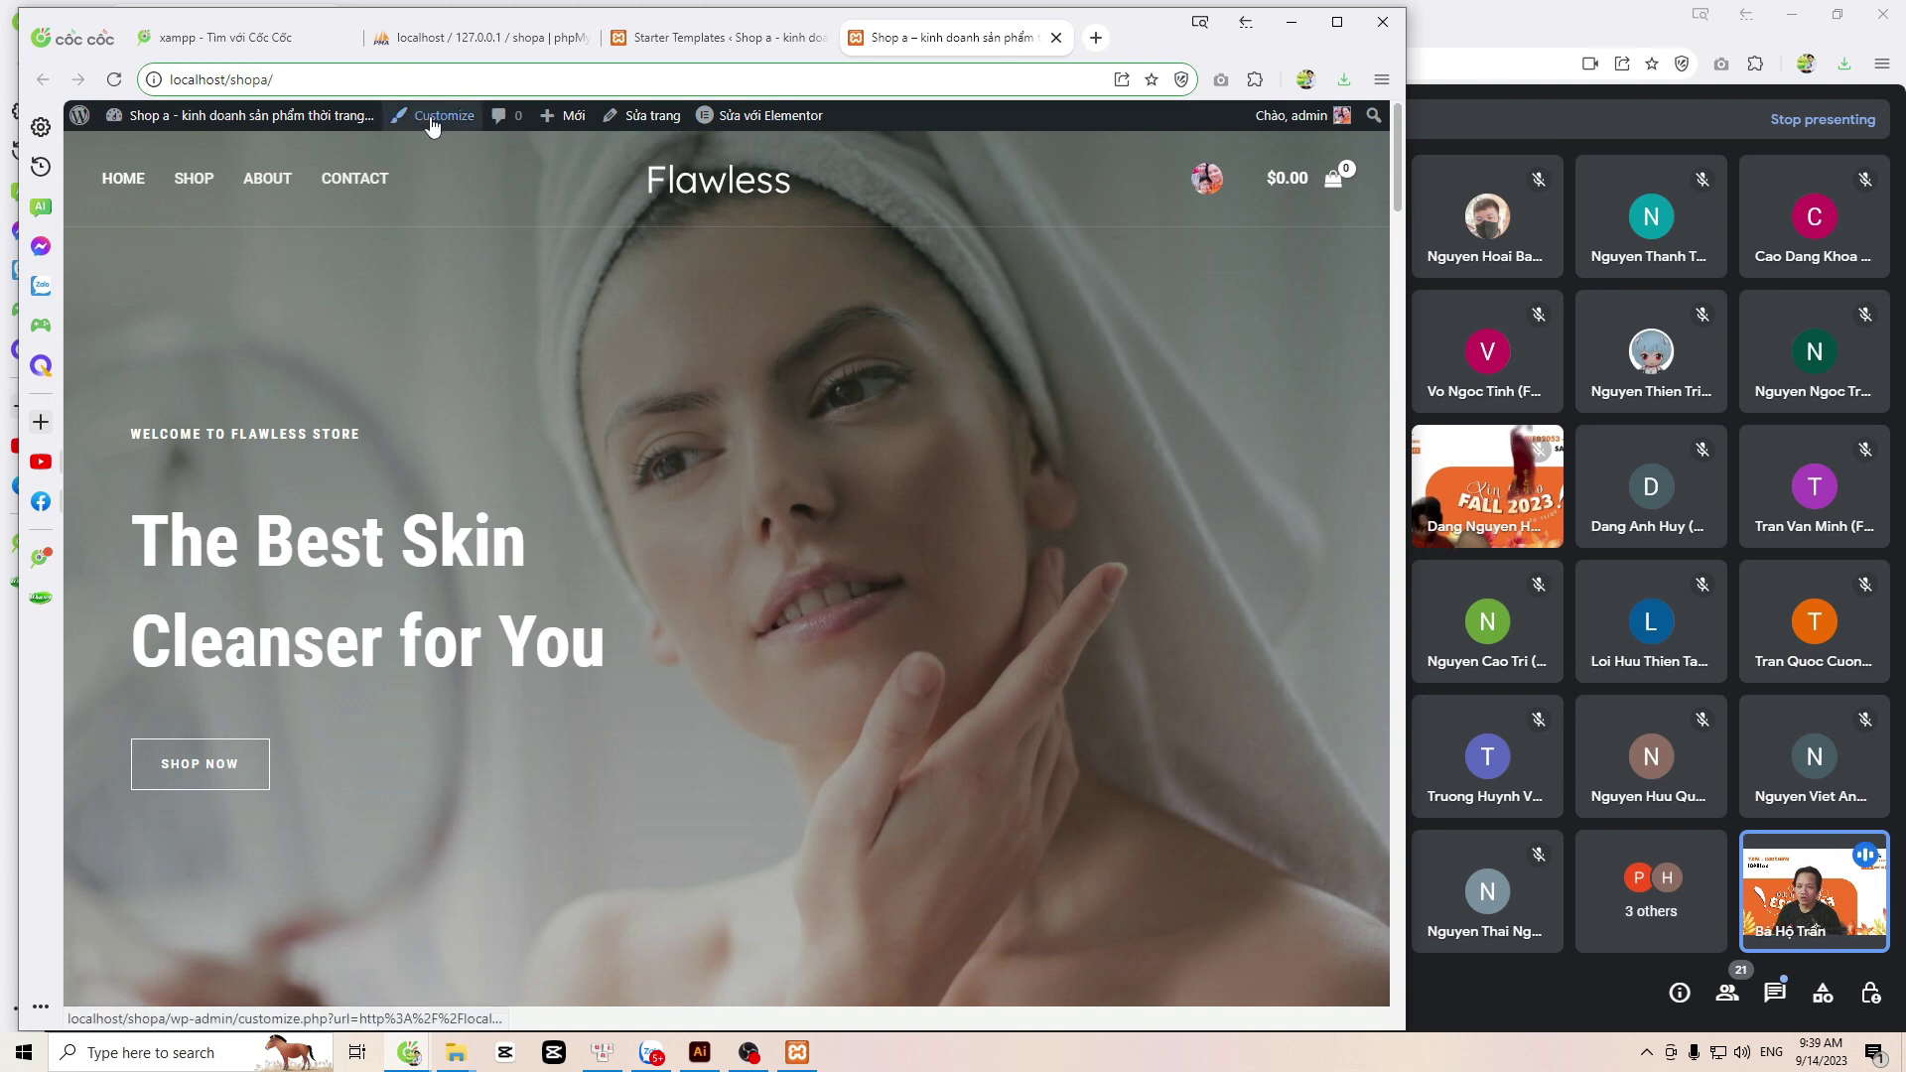
pyautogui.write('wp')
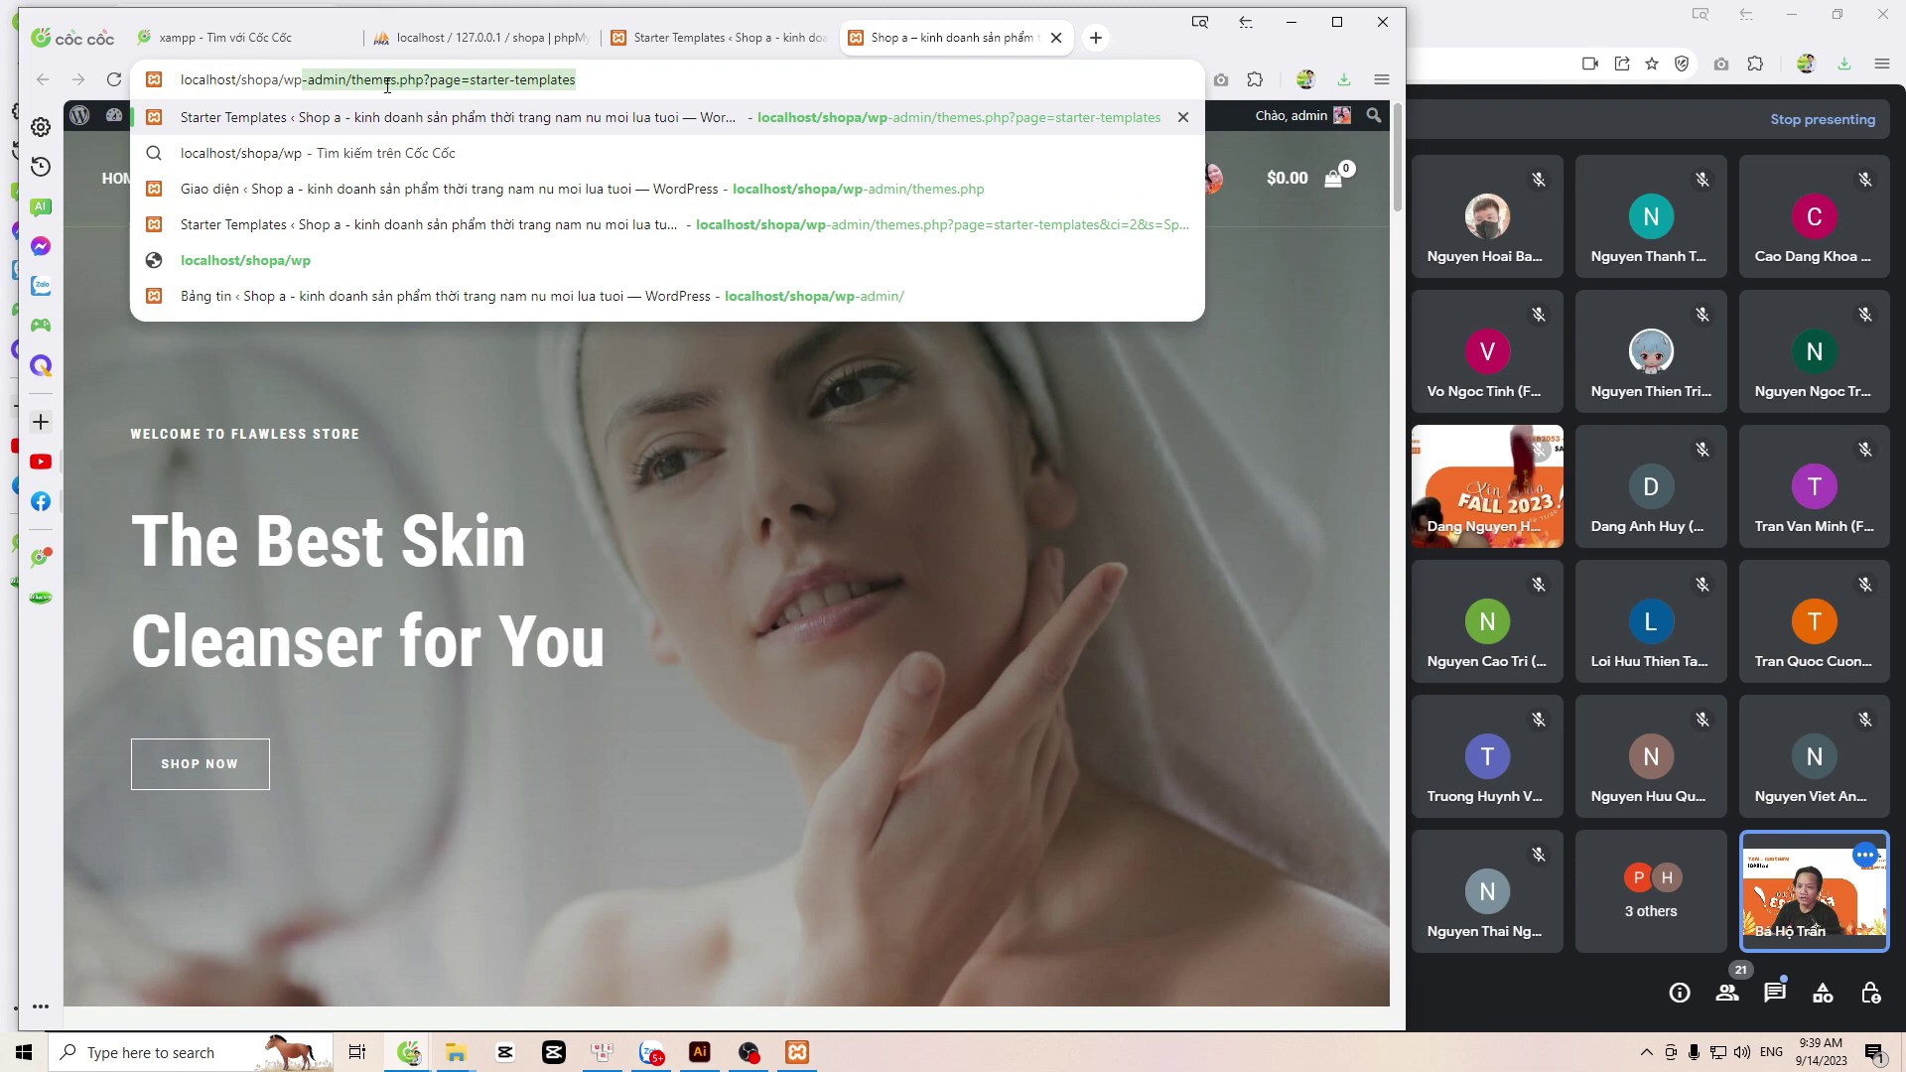
pyautogui.write('-admin/')
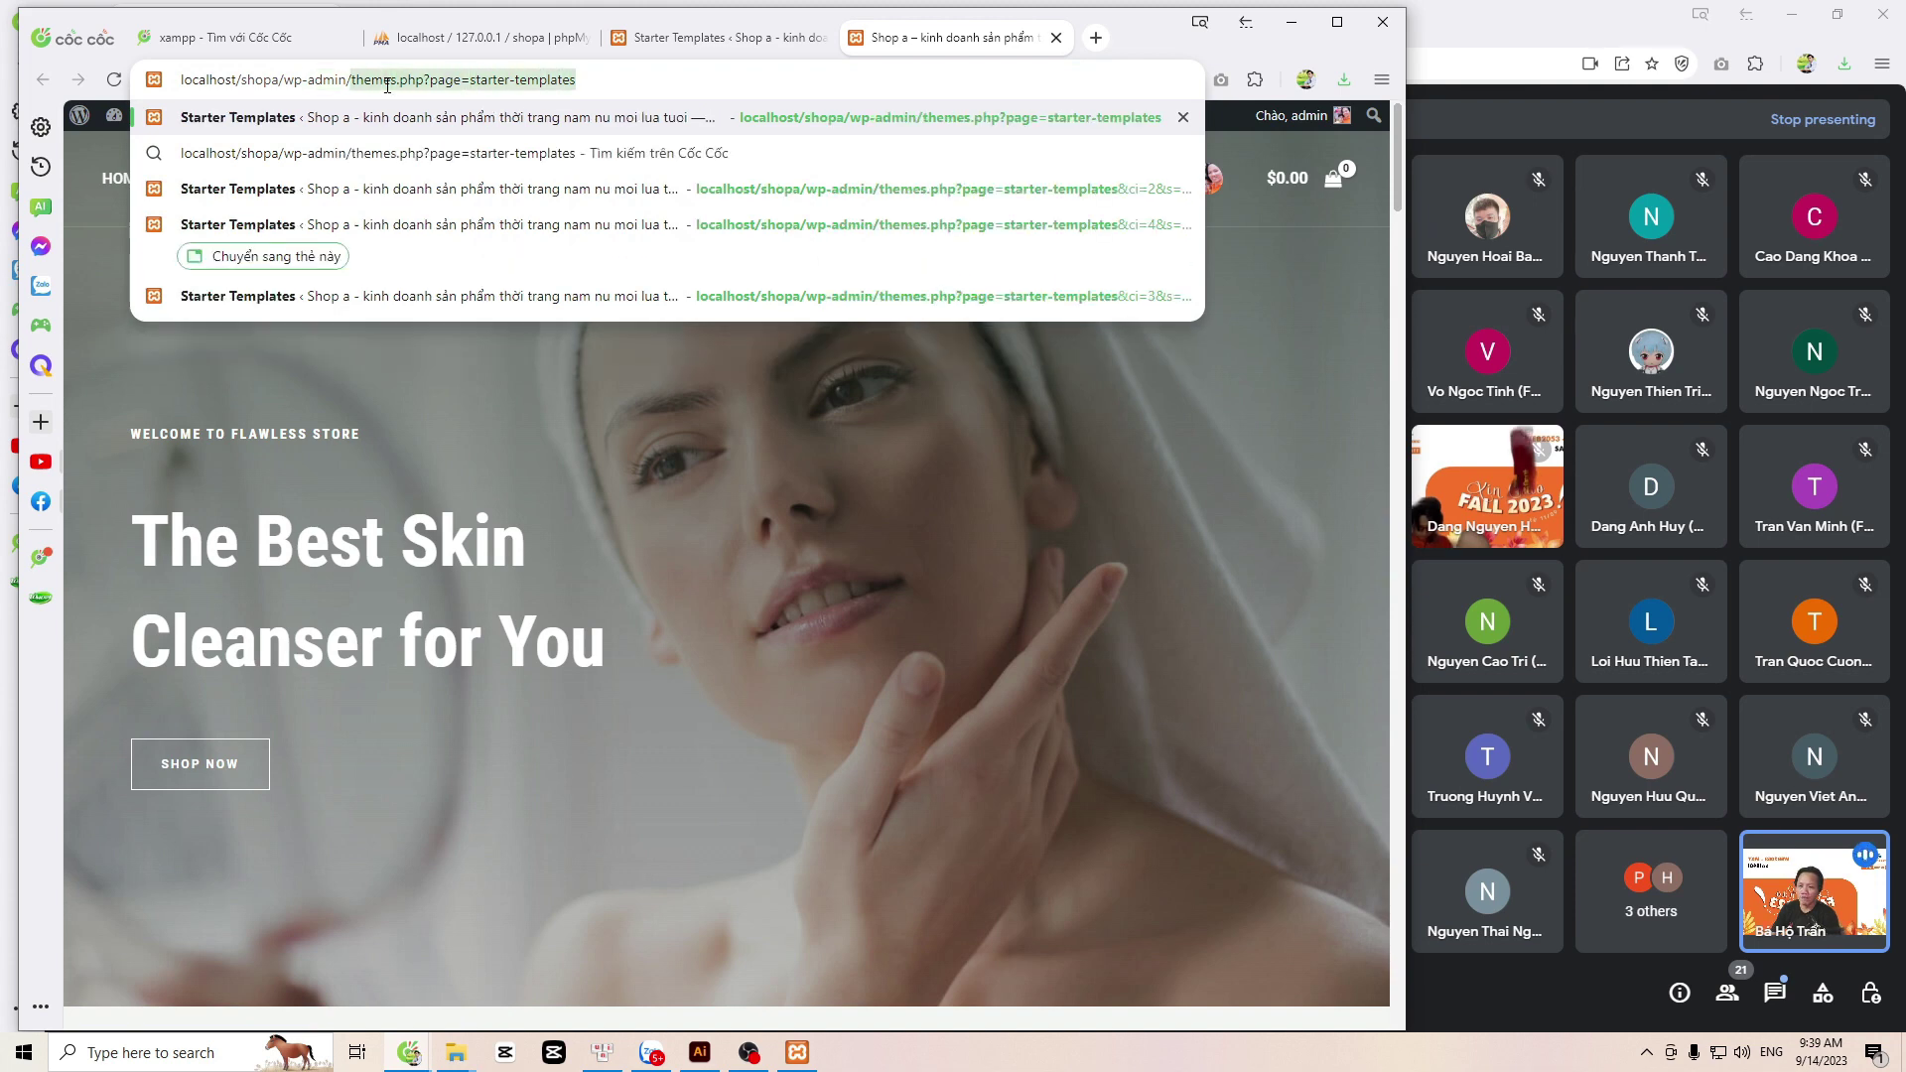
pyautogui.press('Delete')
pyautogui.press('Return')
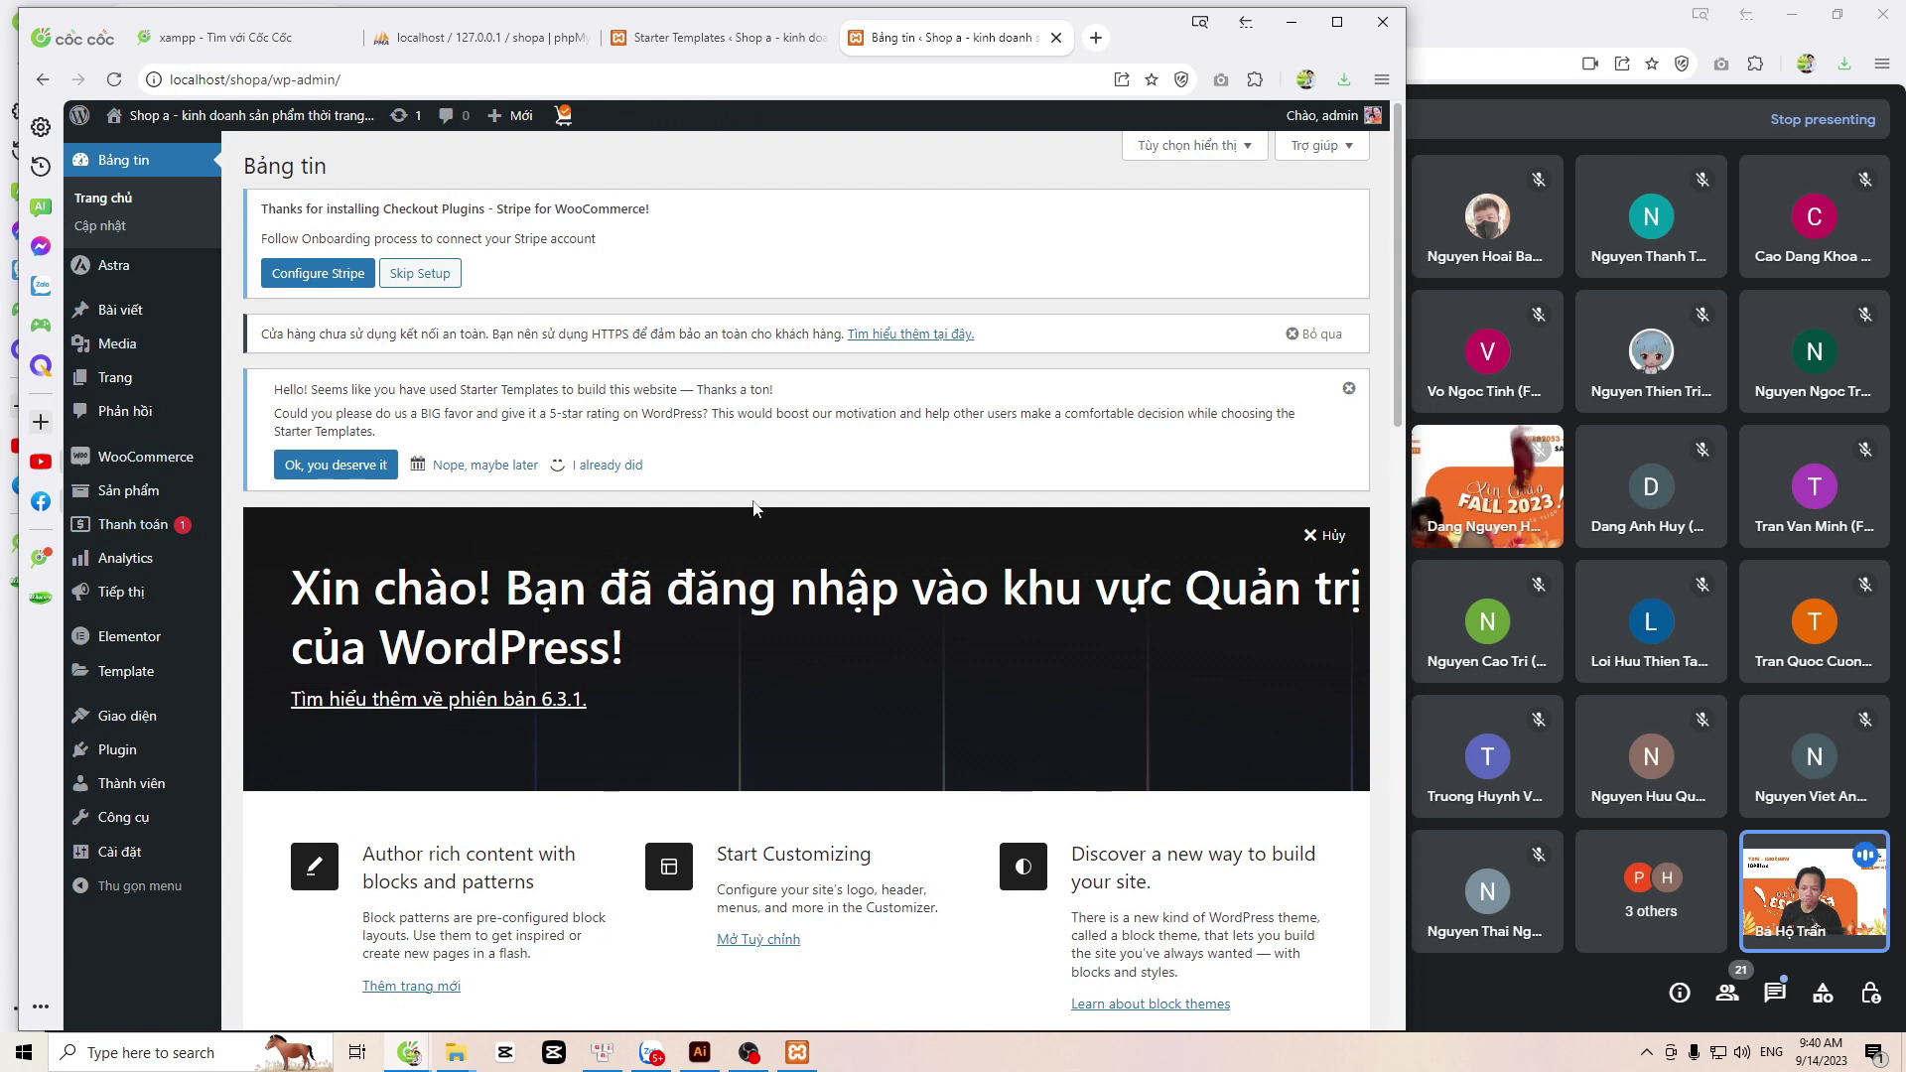
pyautogui.moveTo(151, 730)
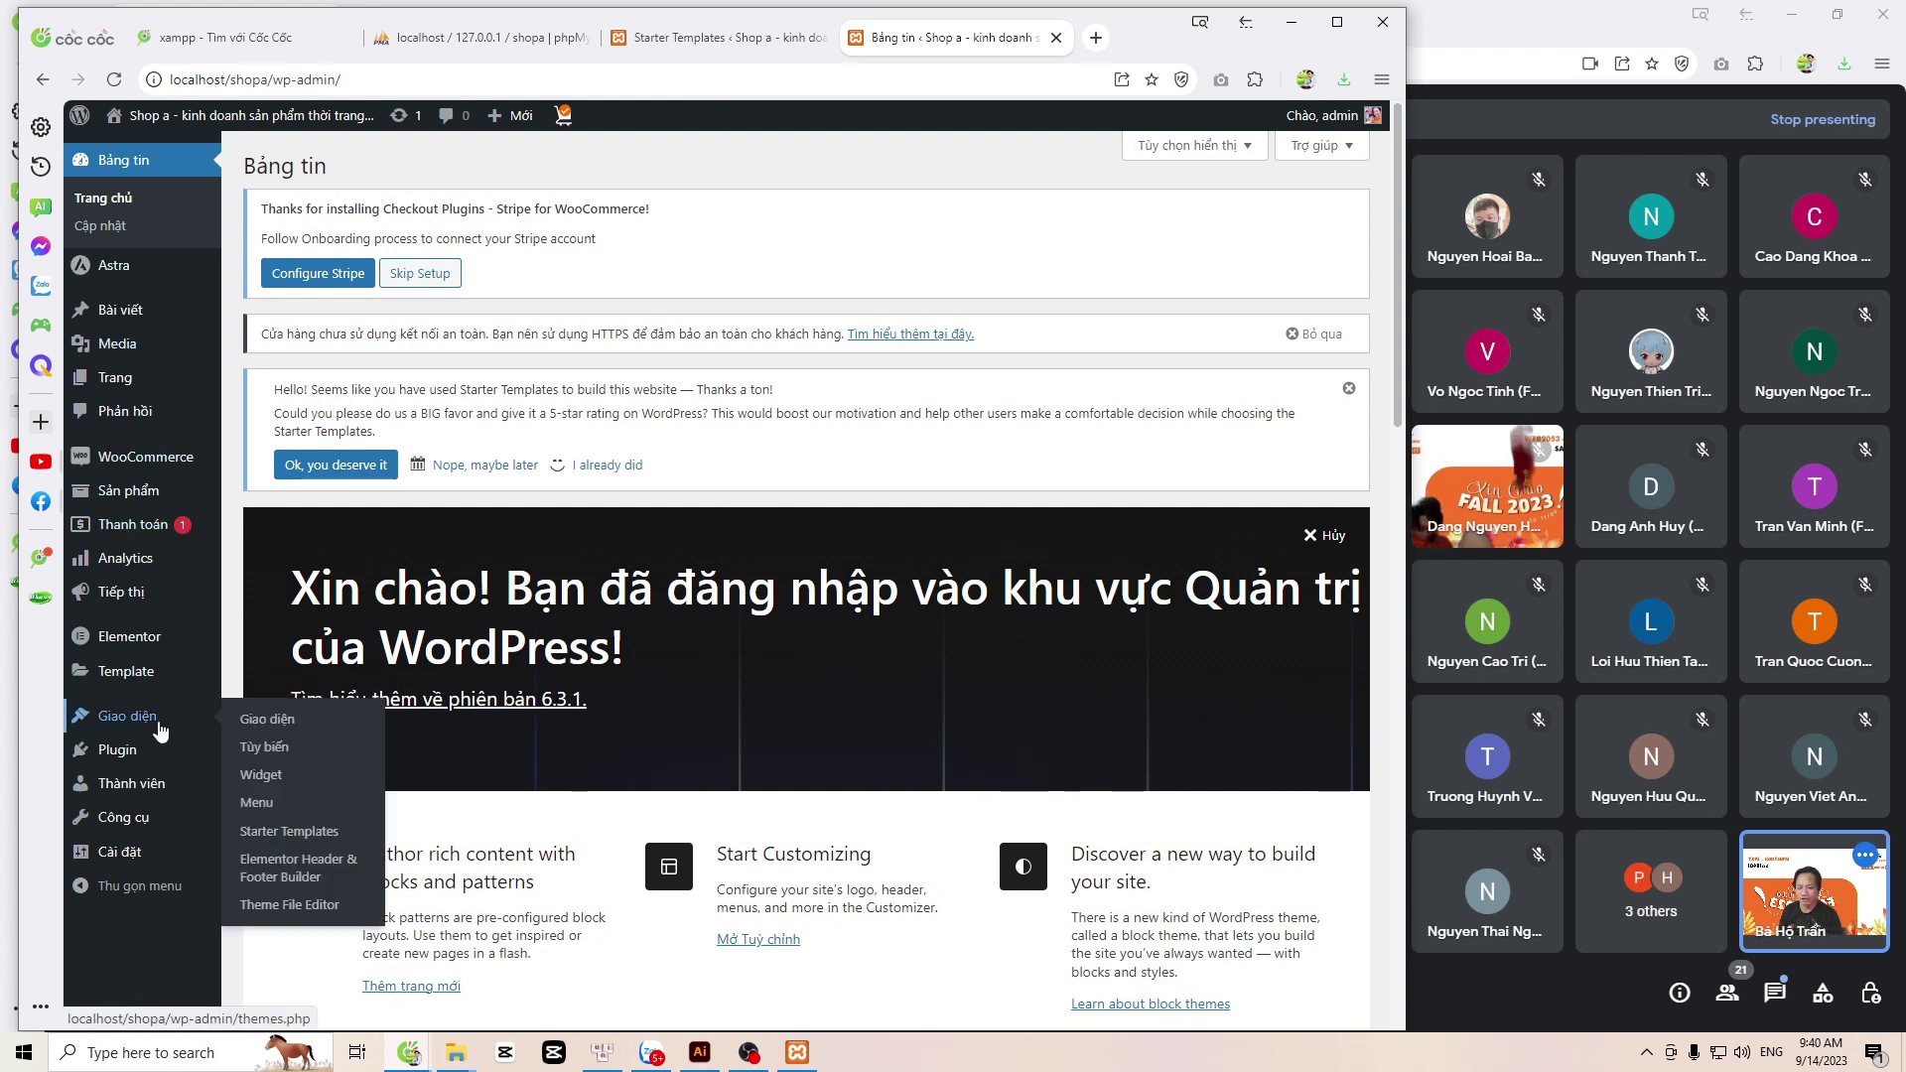
pyautogui.click(260, 750)
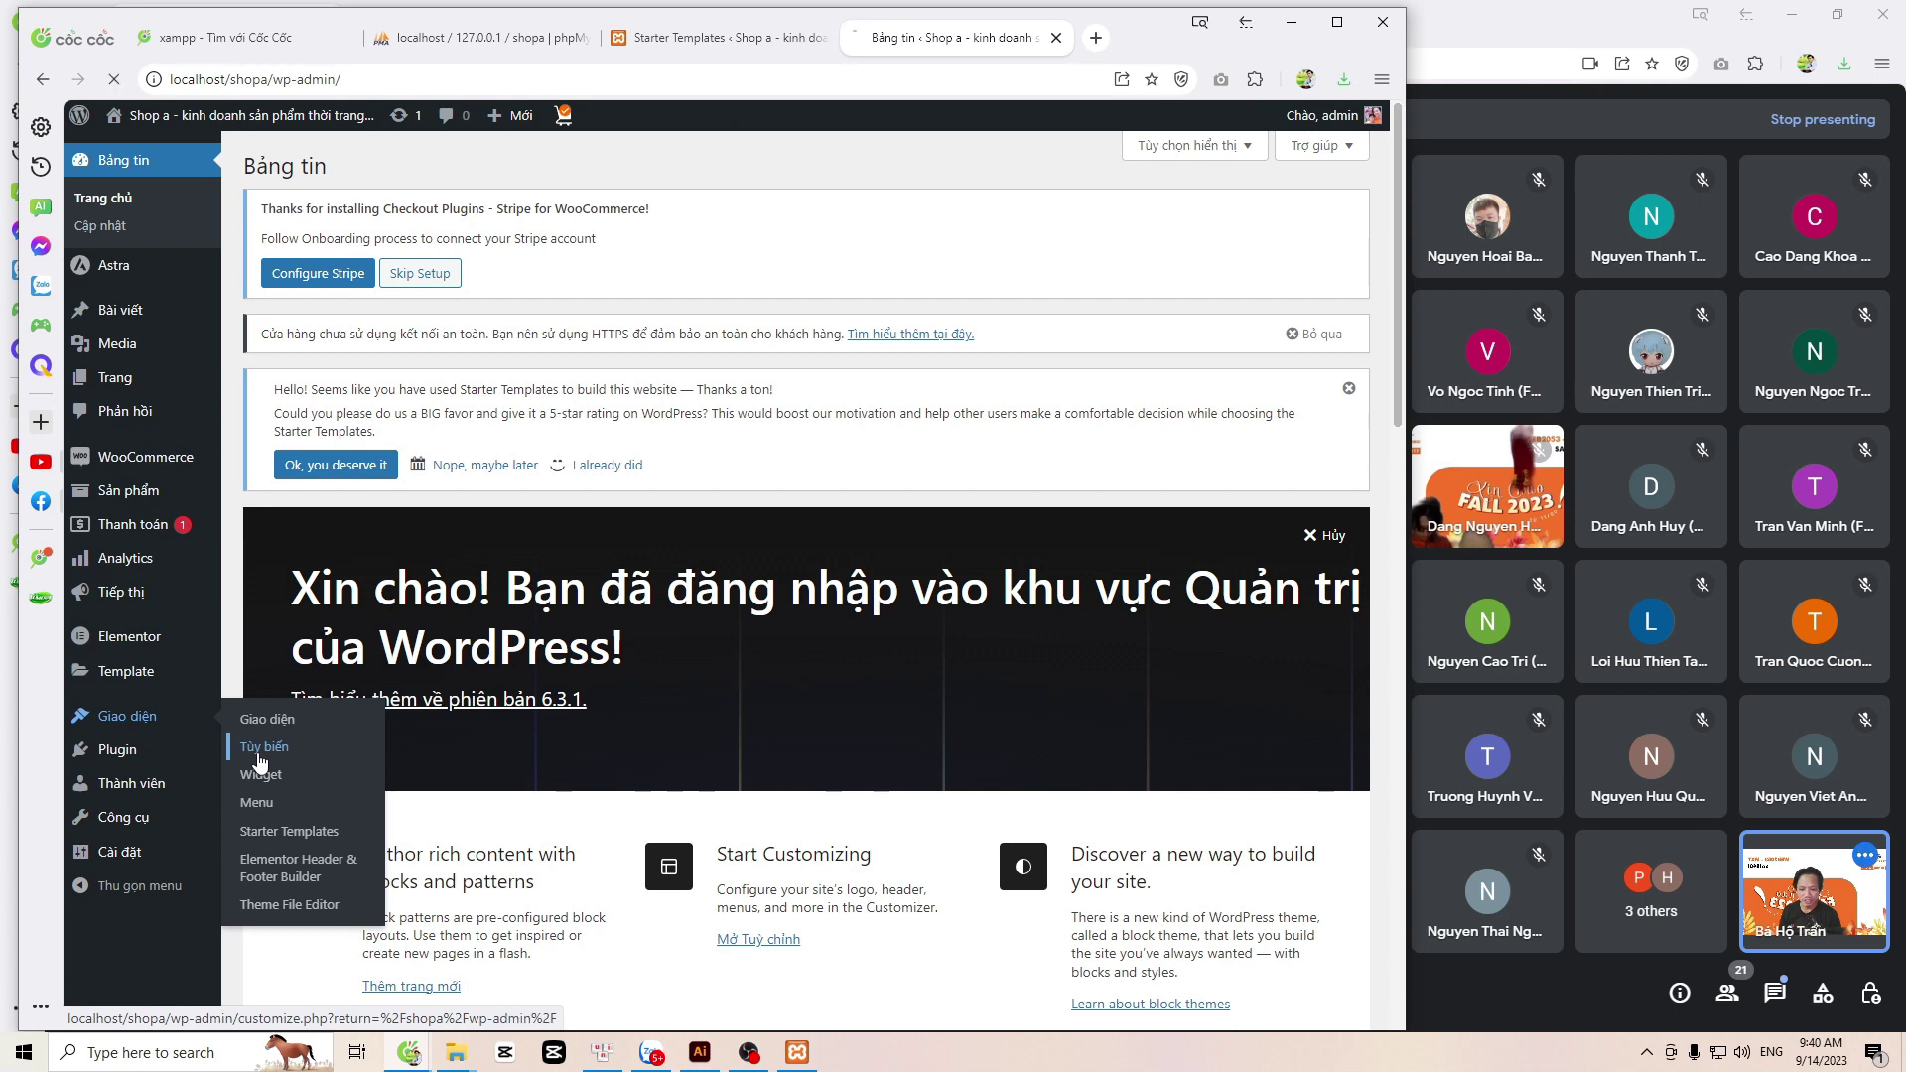
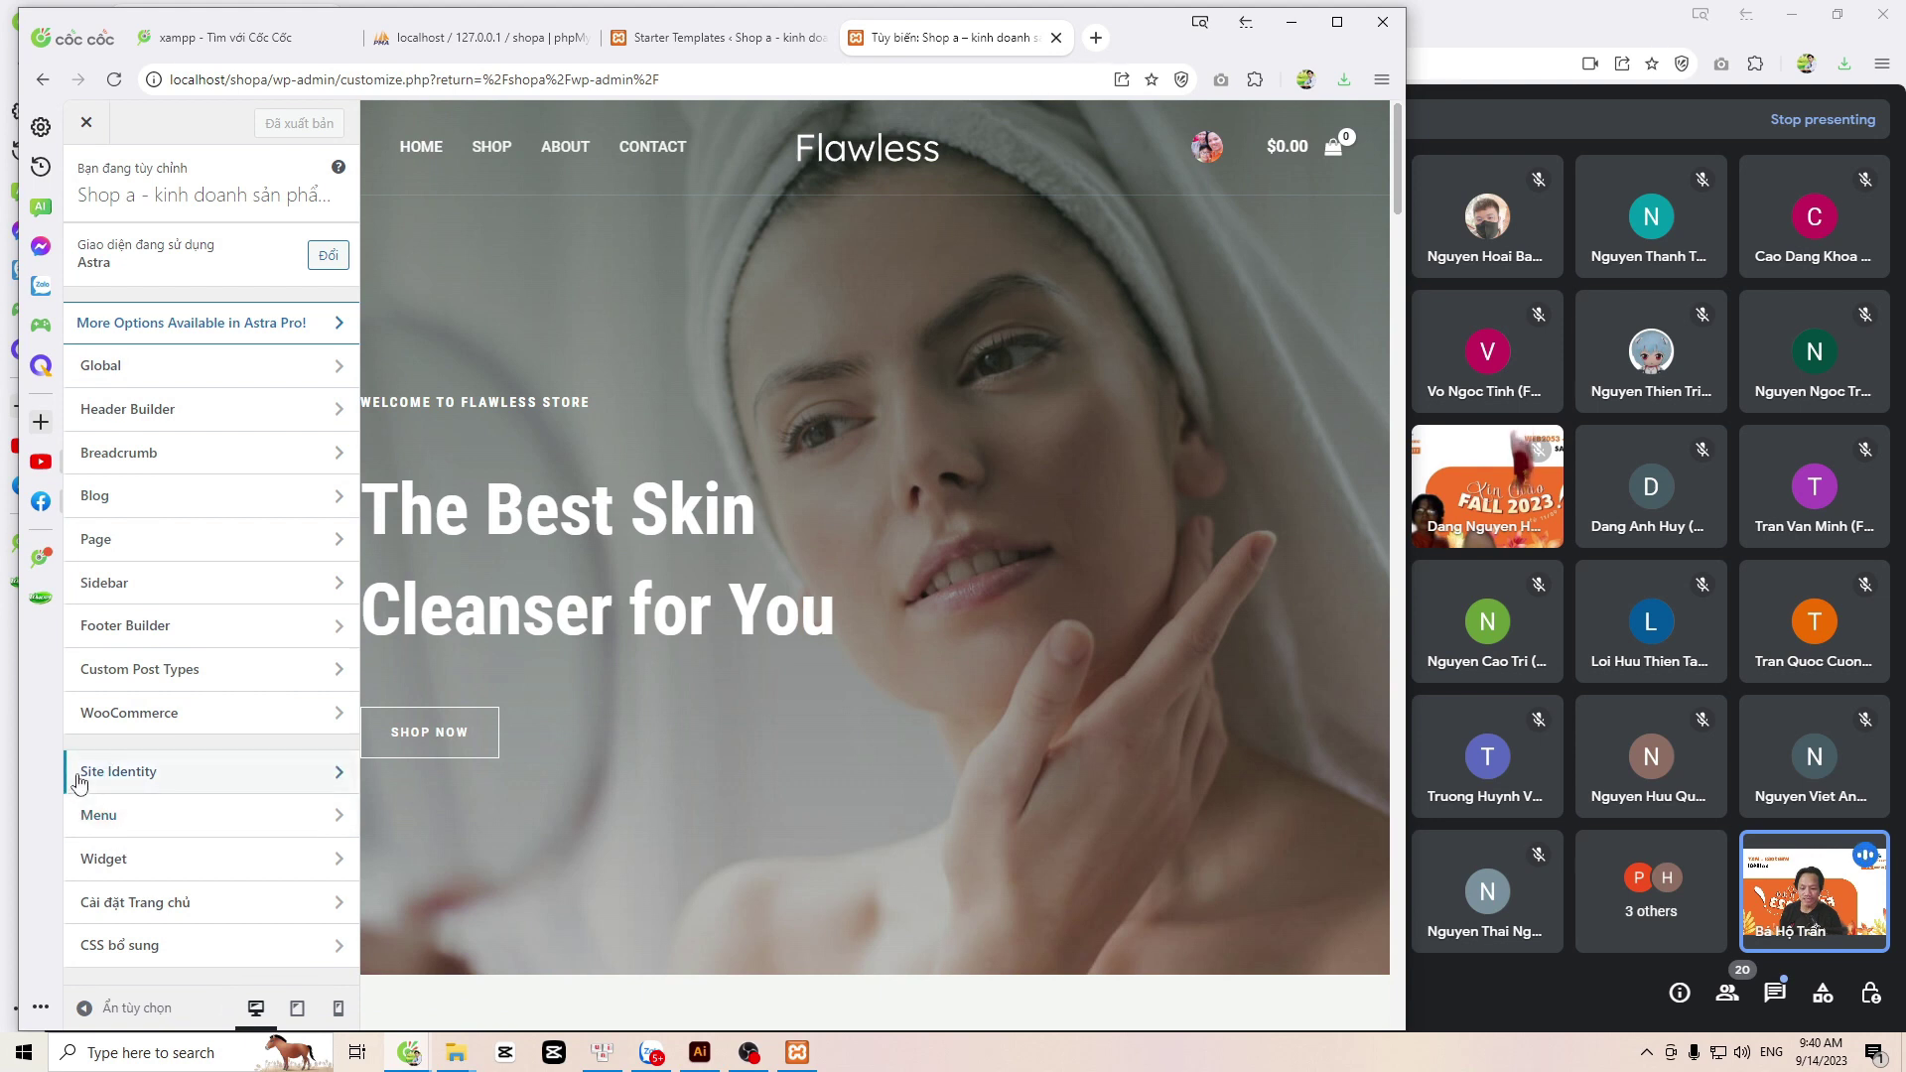
# Step: Open Site Identity's Site Title & Logo settings showing the Flawless logo options
pyautogui.click(333, 779)
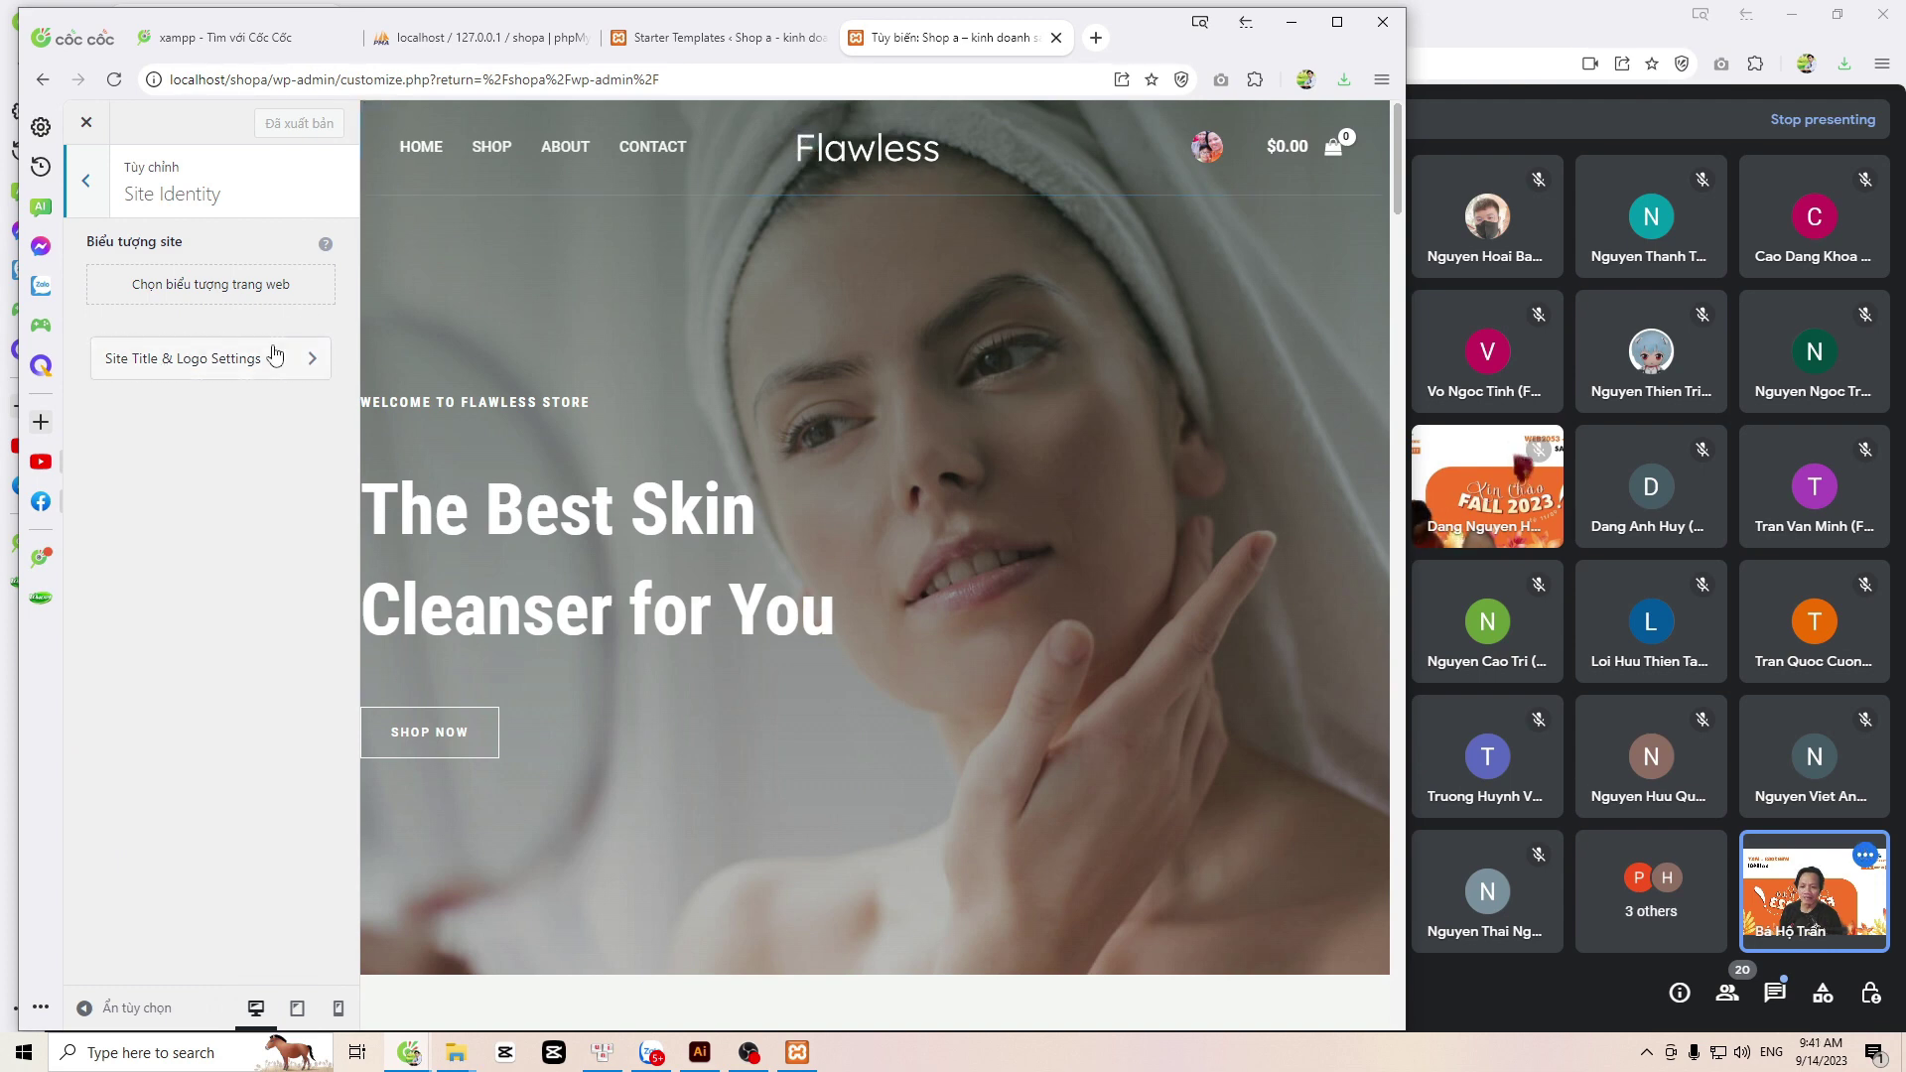
pyautogui.click(309, 372)
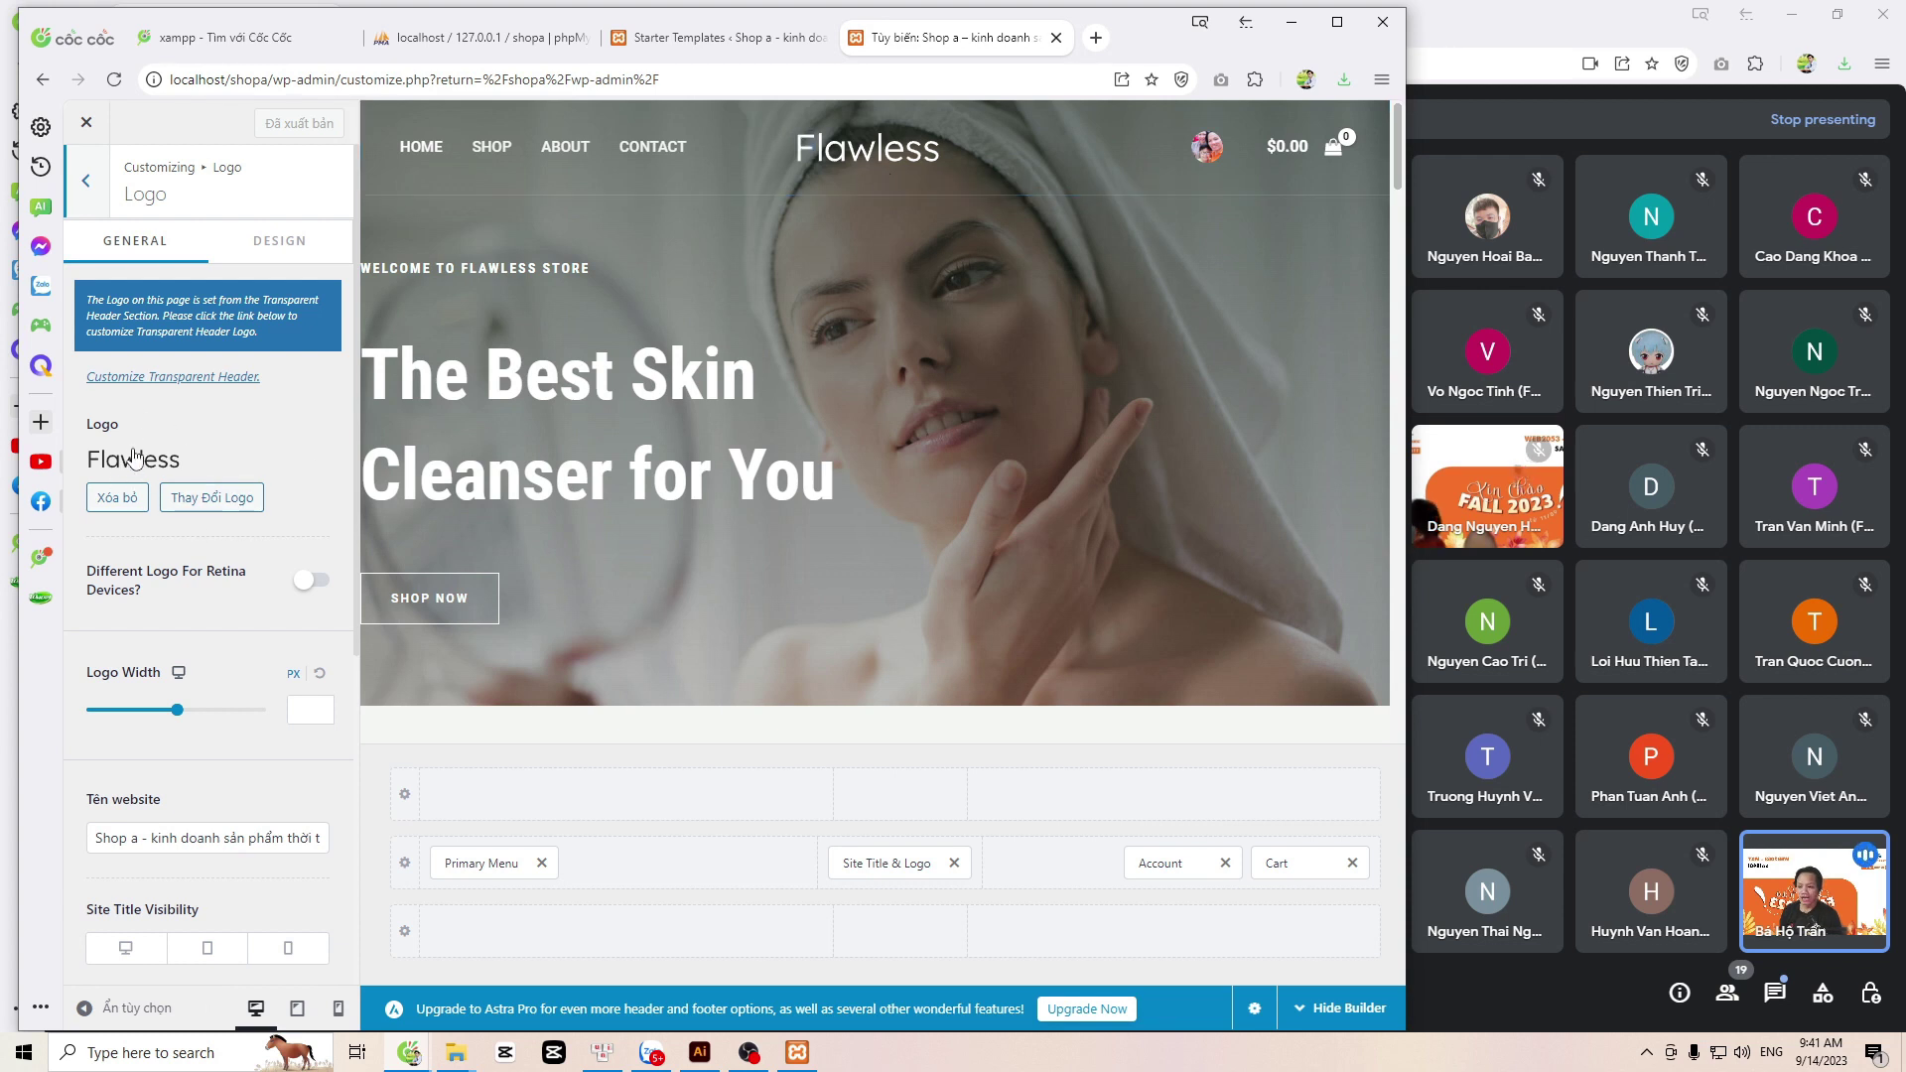
pyautogui.scroll(-5, 139, 452)
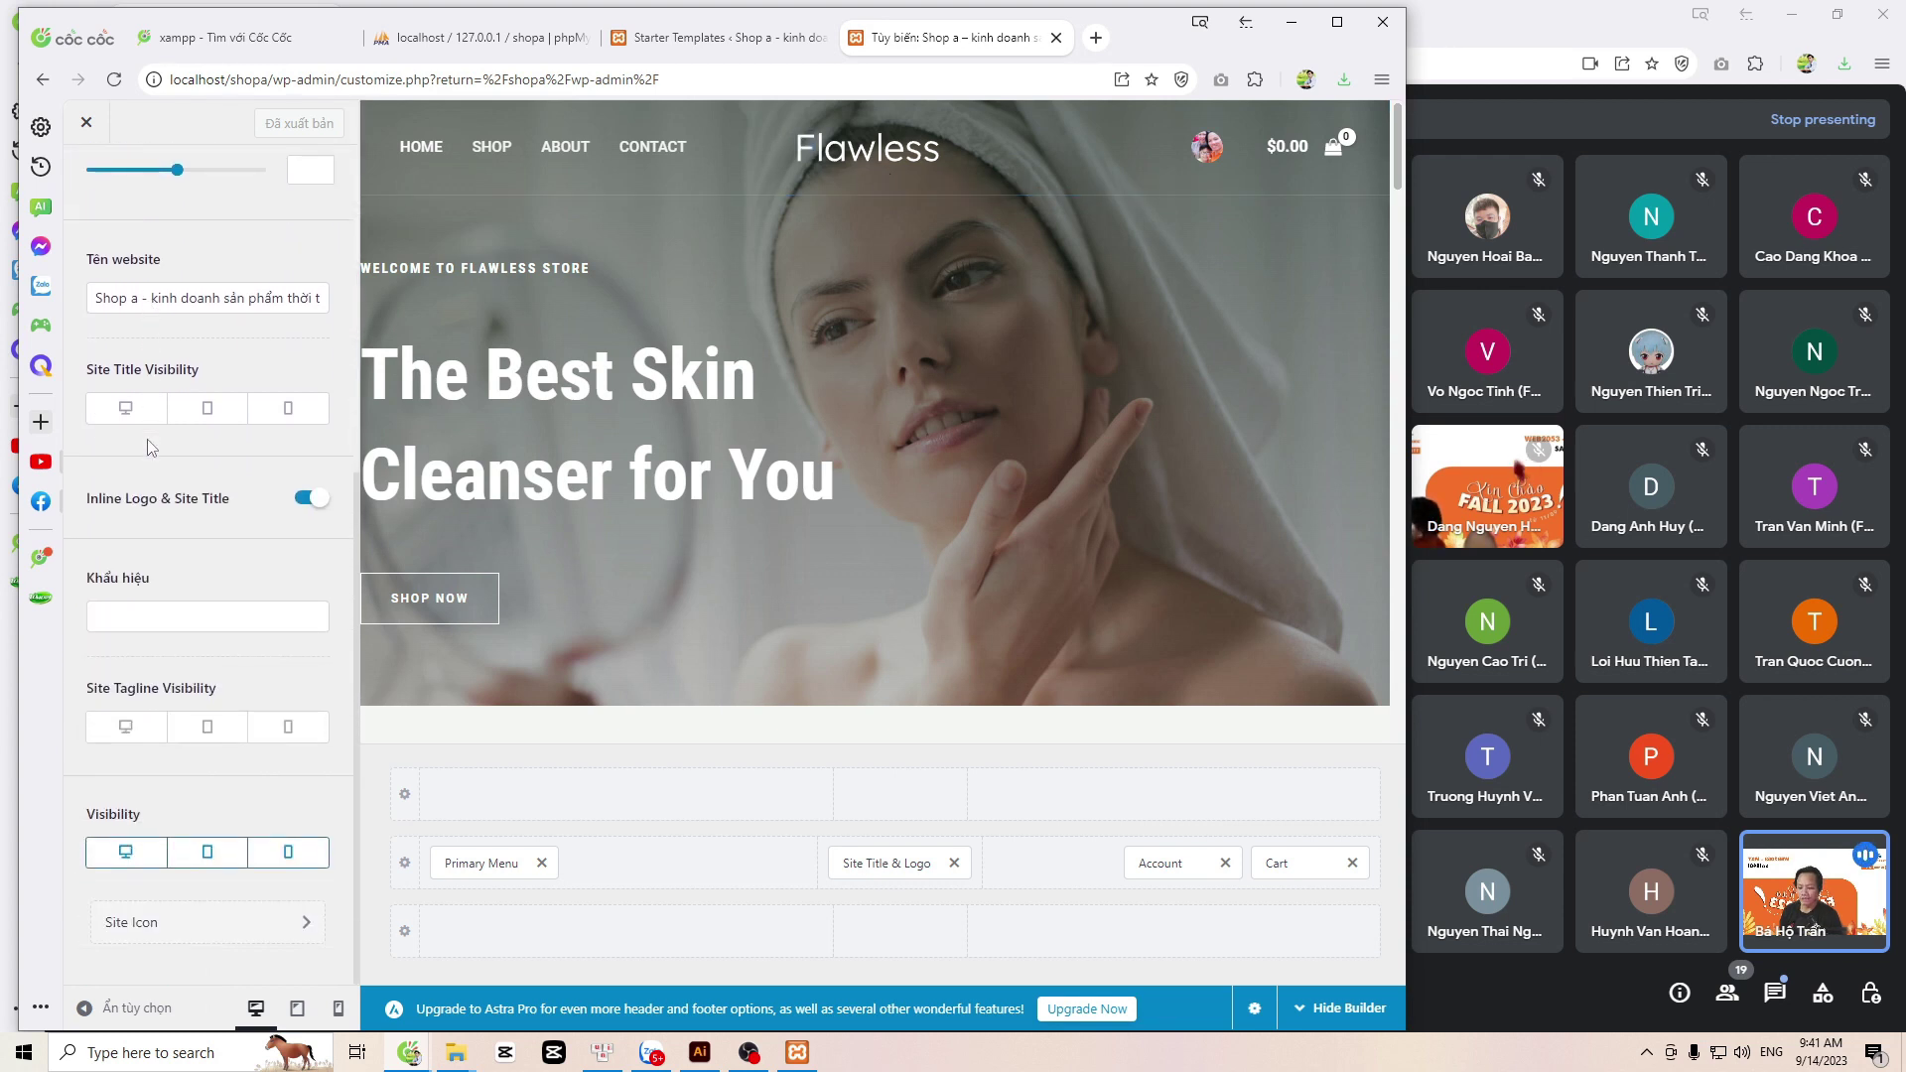
pyautogui.scroll(5, 147, 448)
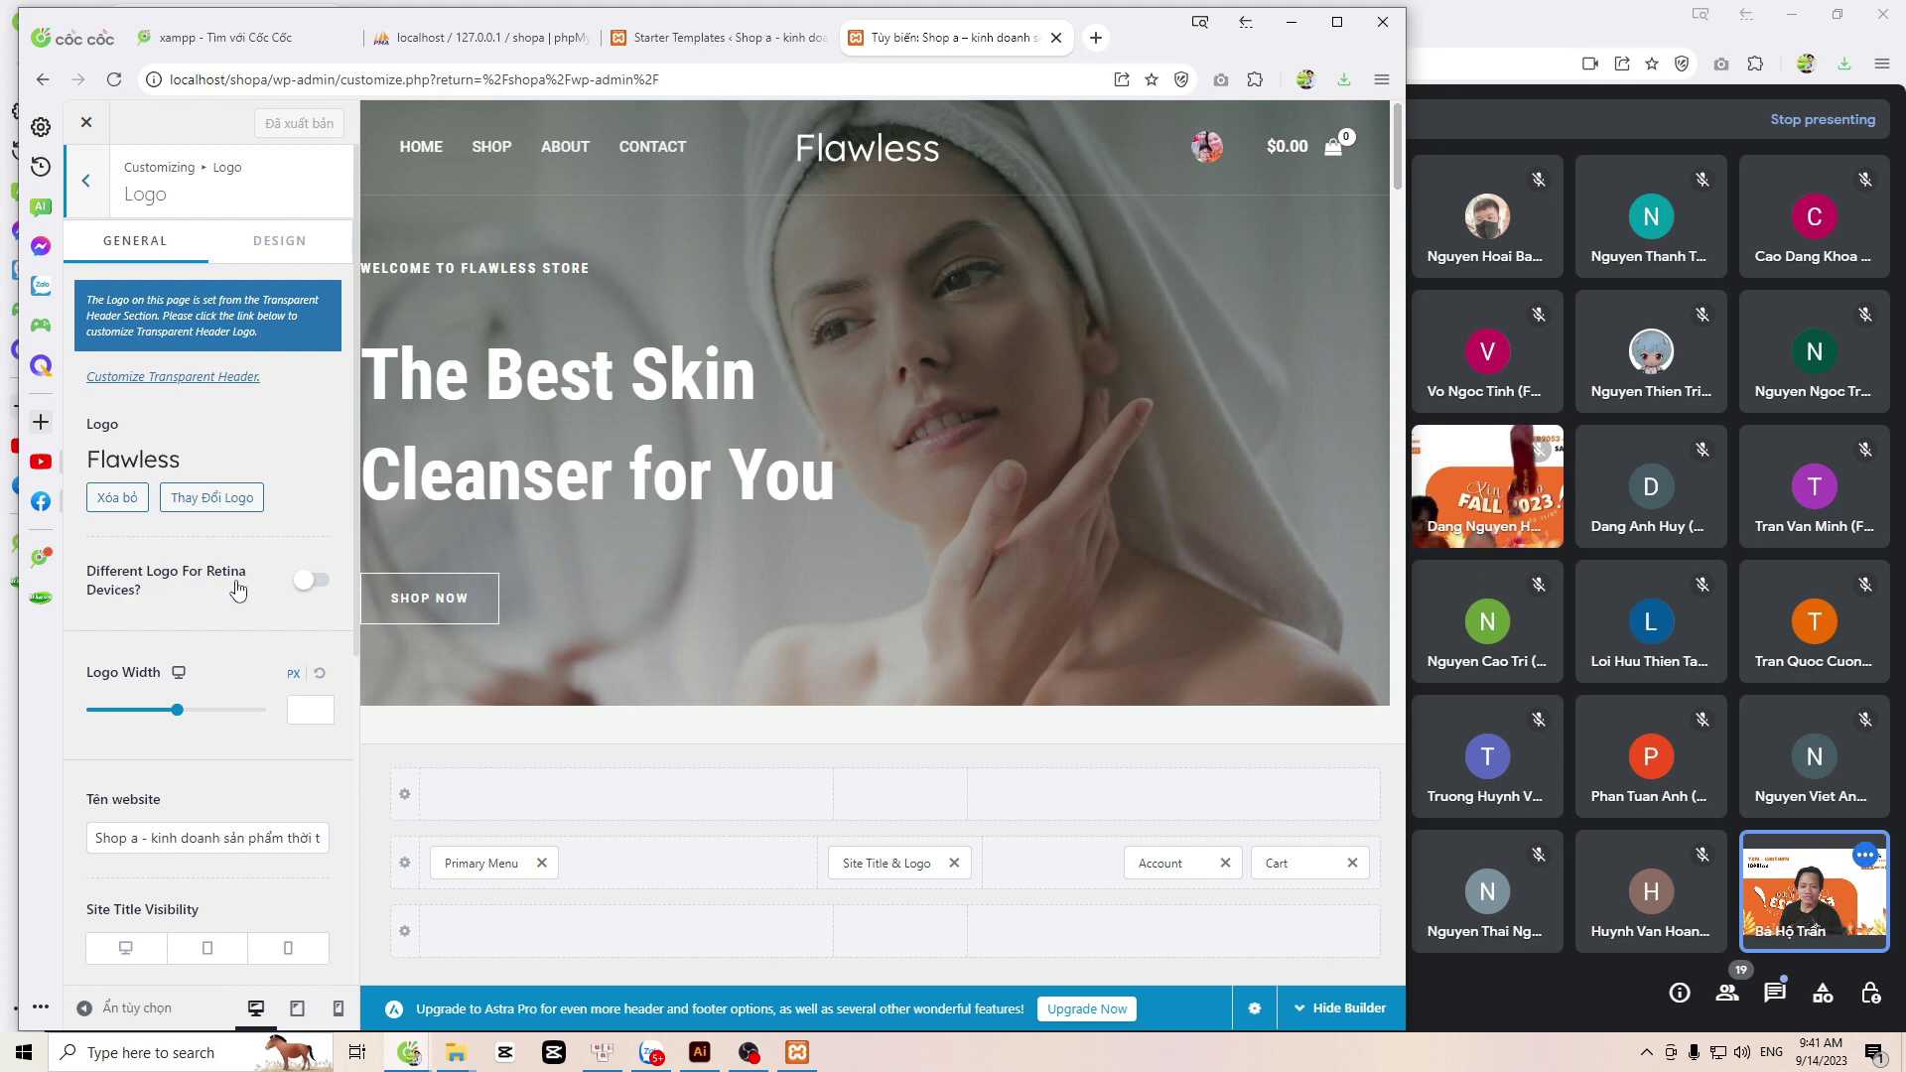
# Step: Switch on 'Different Logo For Retina Devices' for the Flawless logo and glance at its Design settings
pyautogui.click(312, 585)
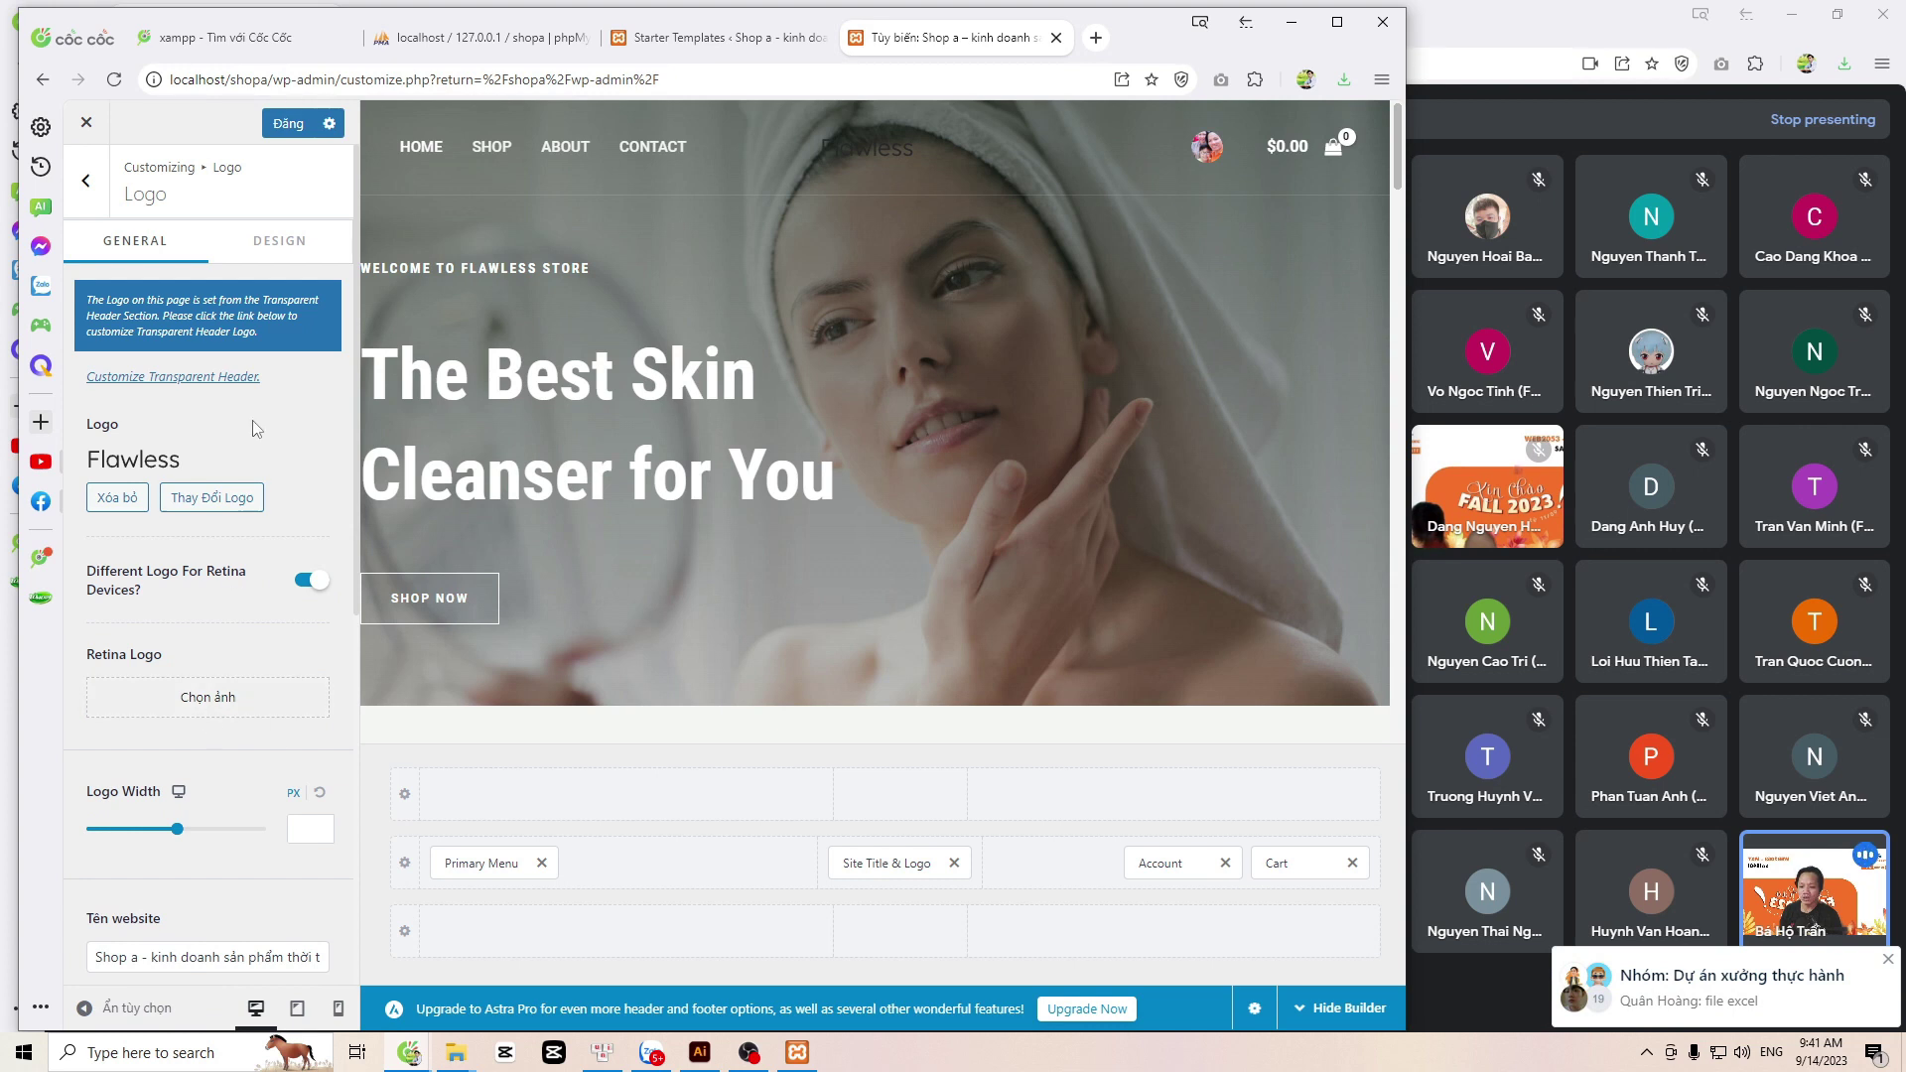
pyautogui.click(275, 253)
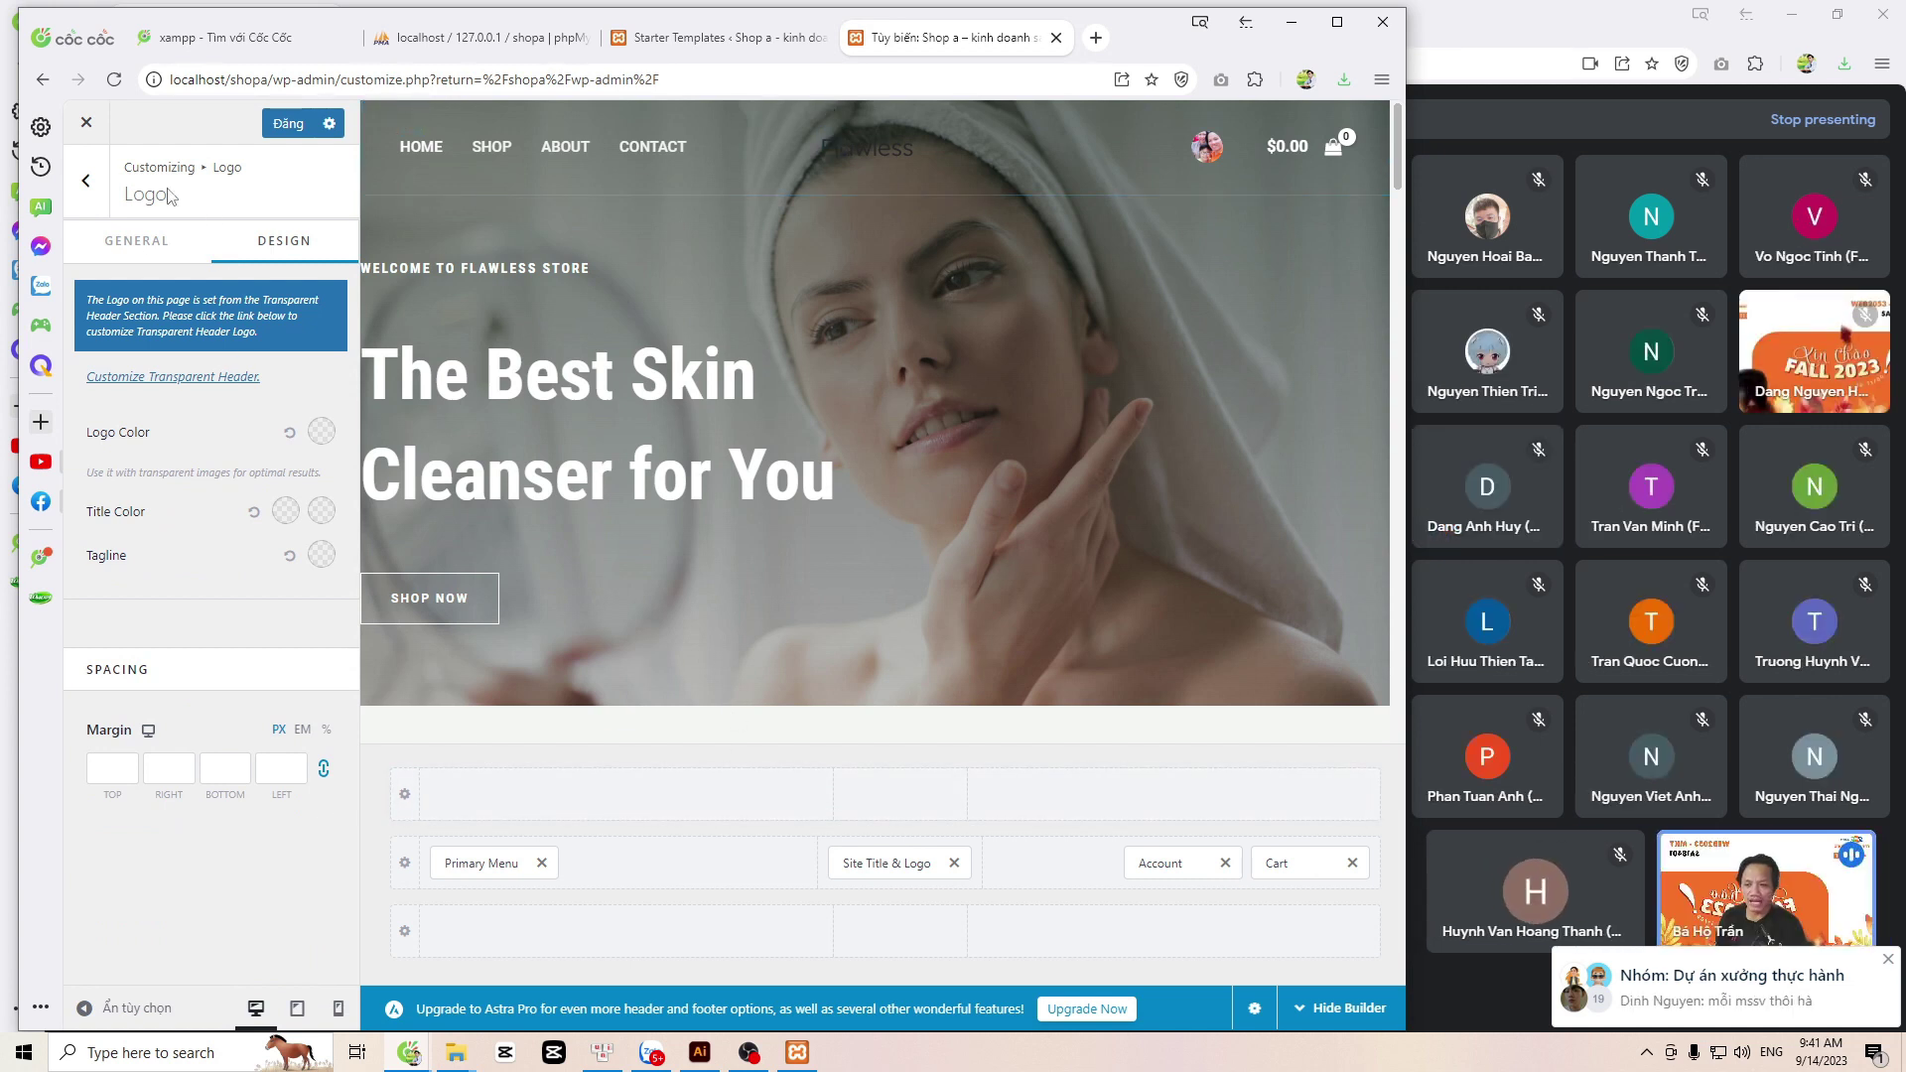
pyautogui.click(147, 261)
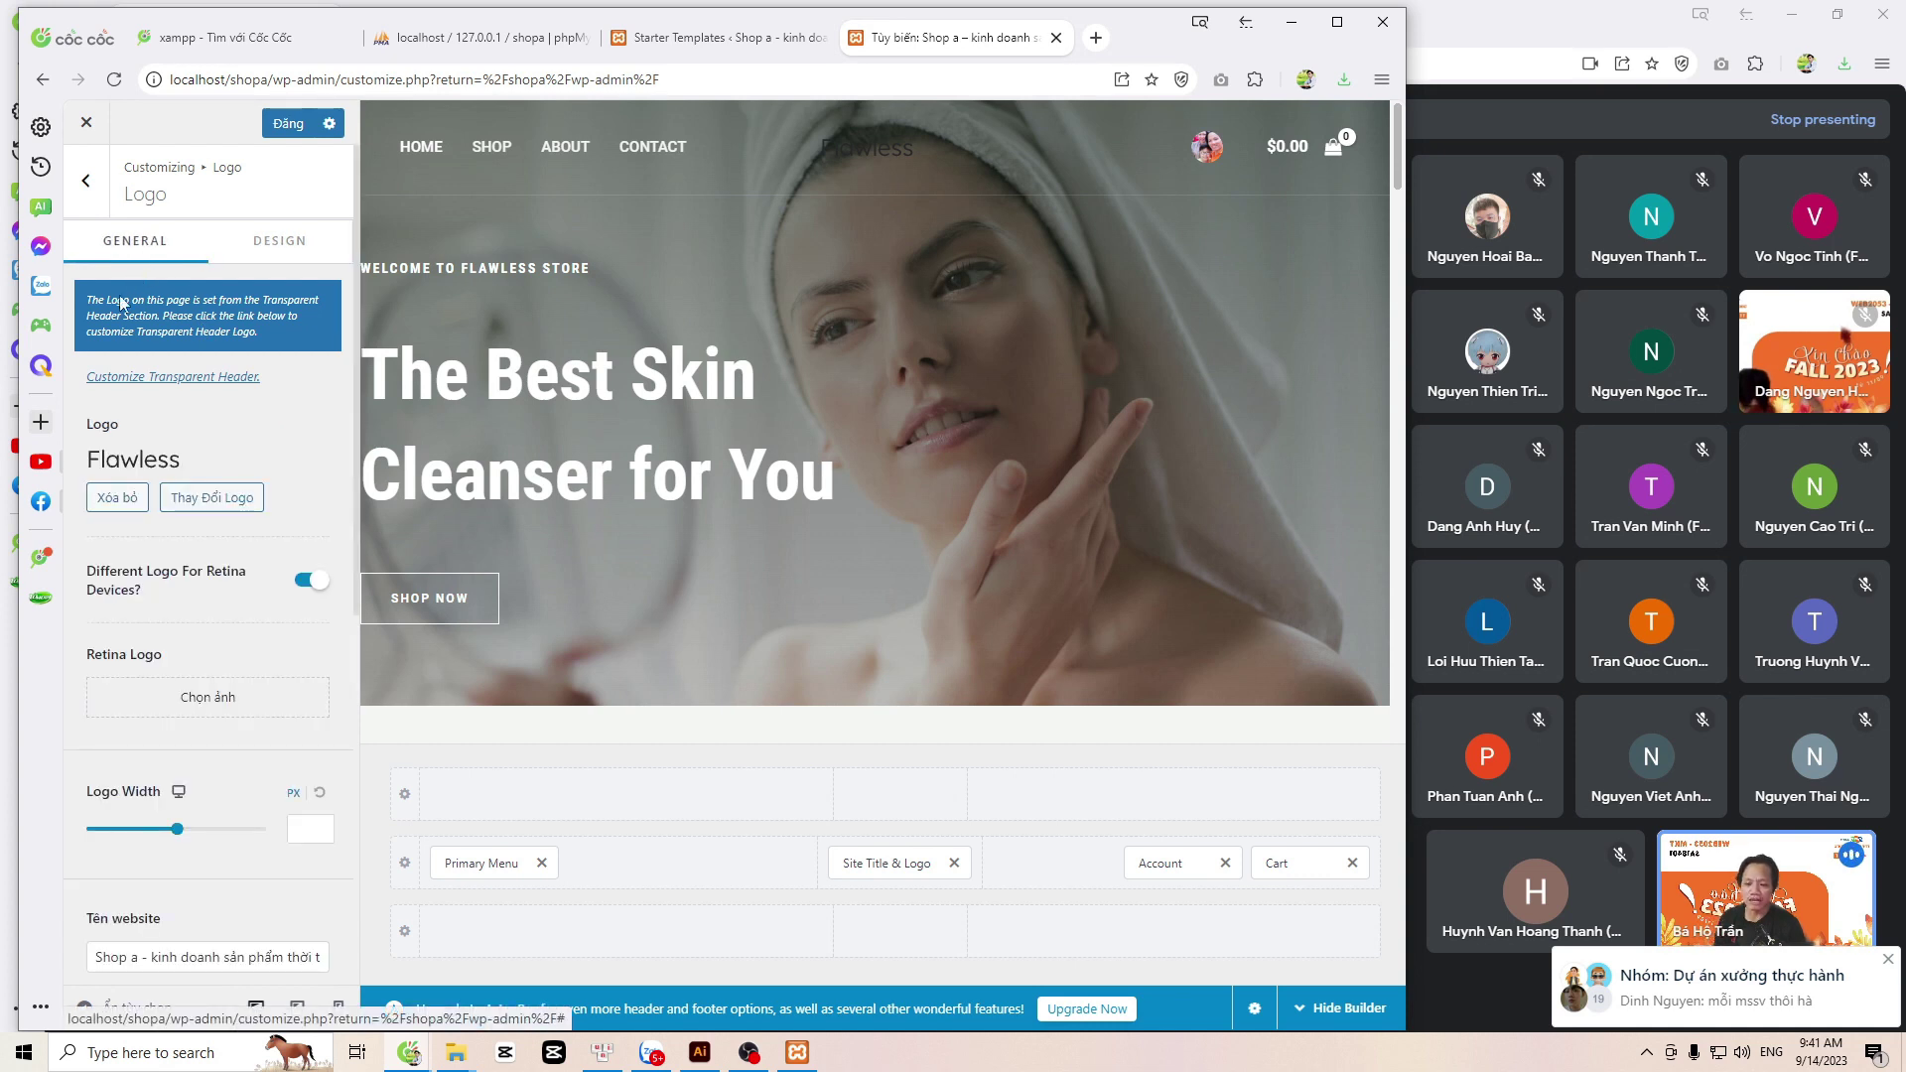
pyautogui.scroll(-1, 84, 496)
pyautogui.scroll(-2, 84, 497)
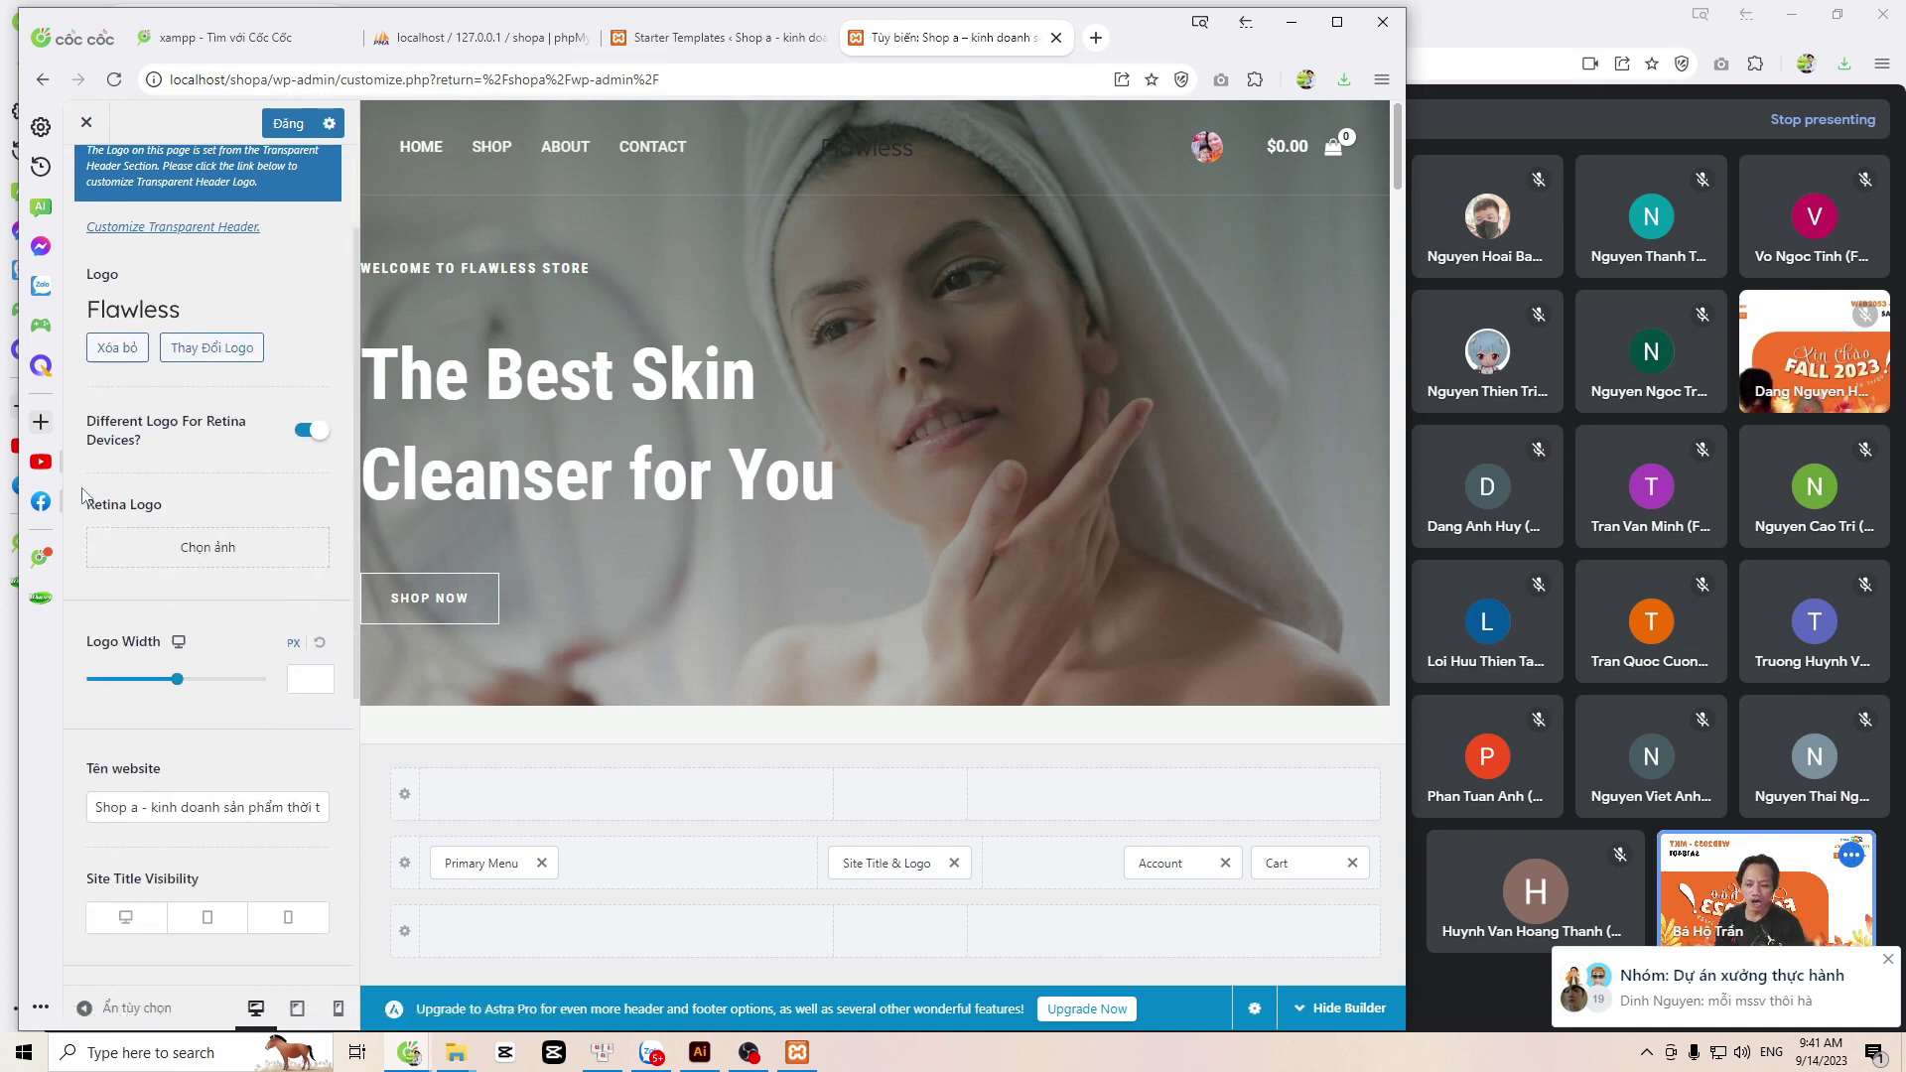
pyautogui.moveTo(156, 660); pyautogui.dragTo(375, 664)
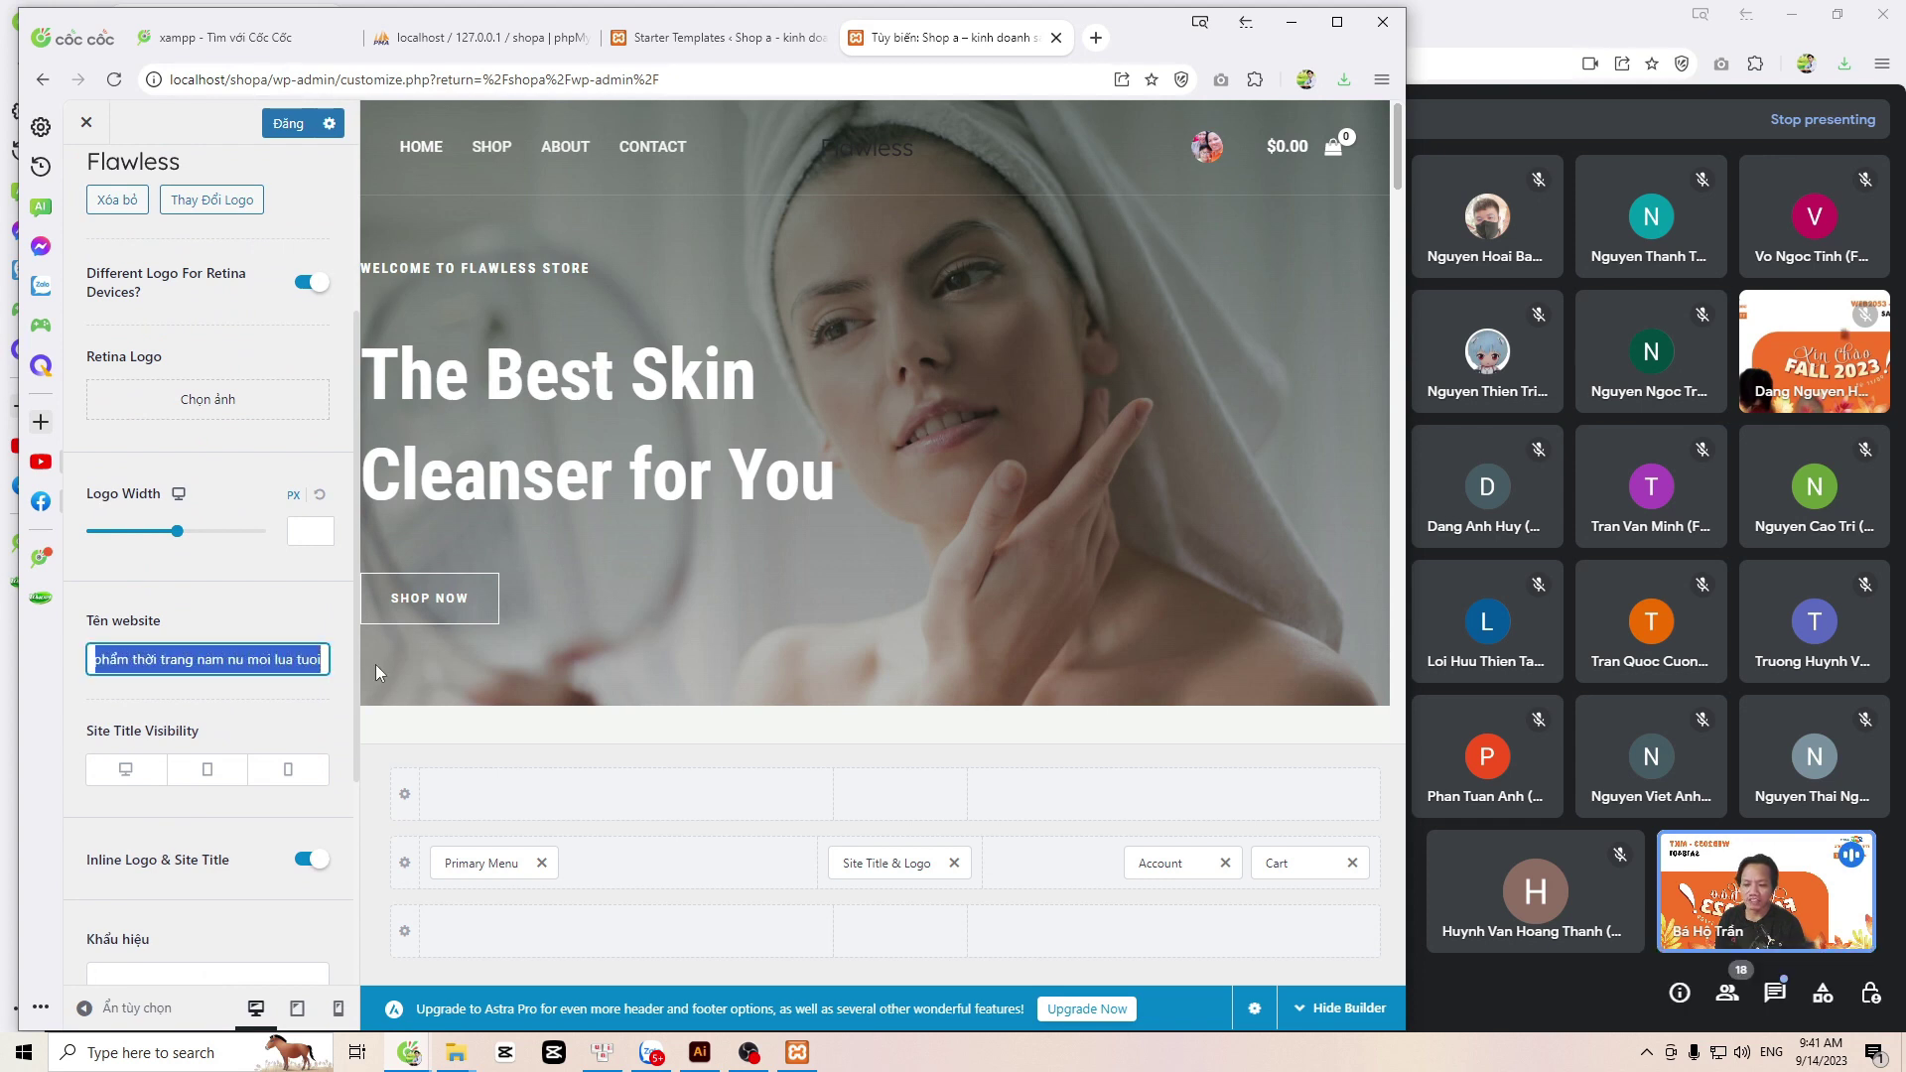
pyautogui.click(310, 657)
pyautogui.press('Home')
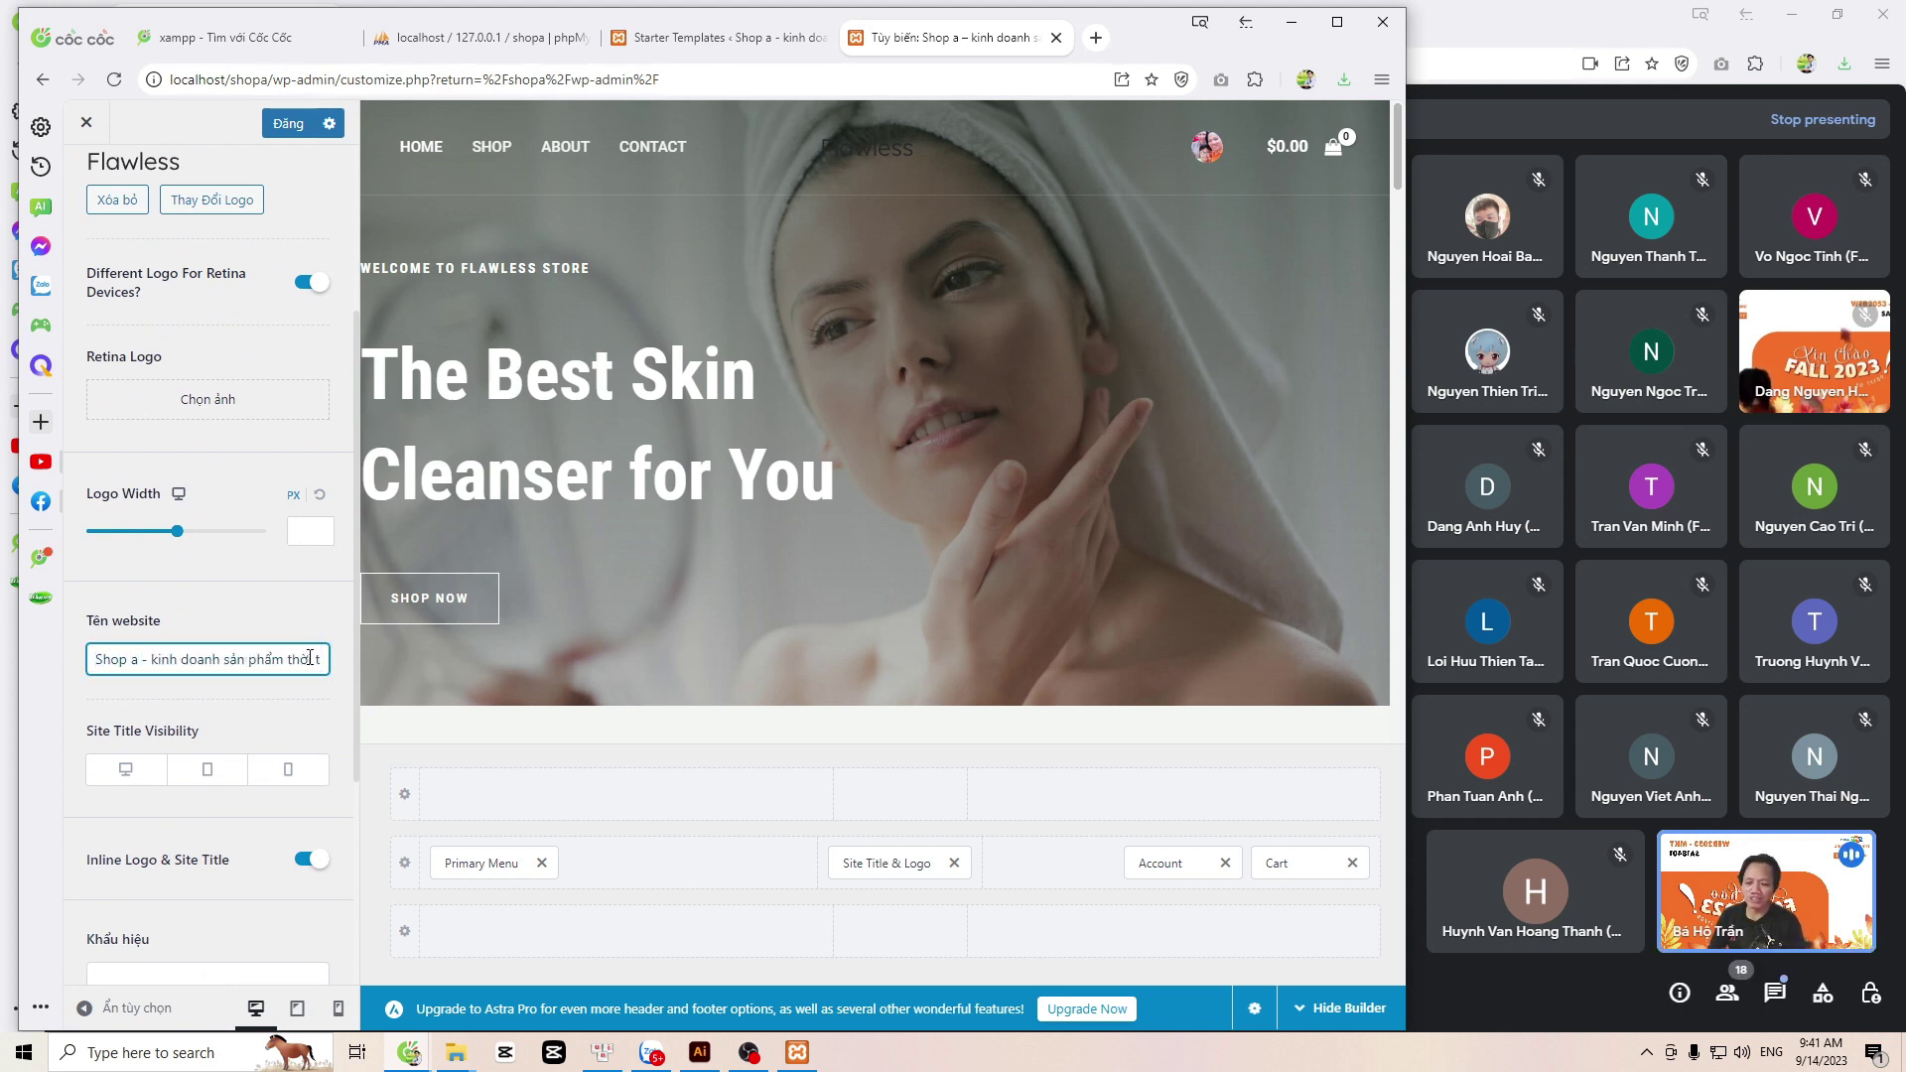
pyautogui.write('|')
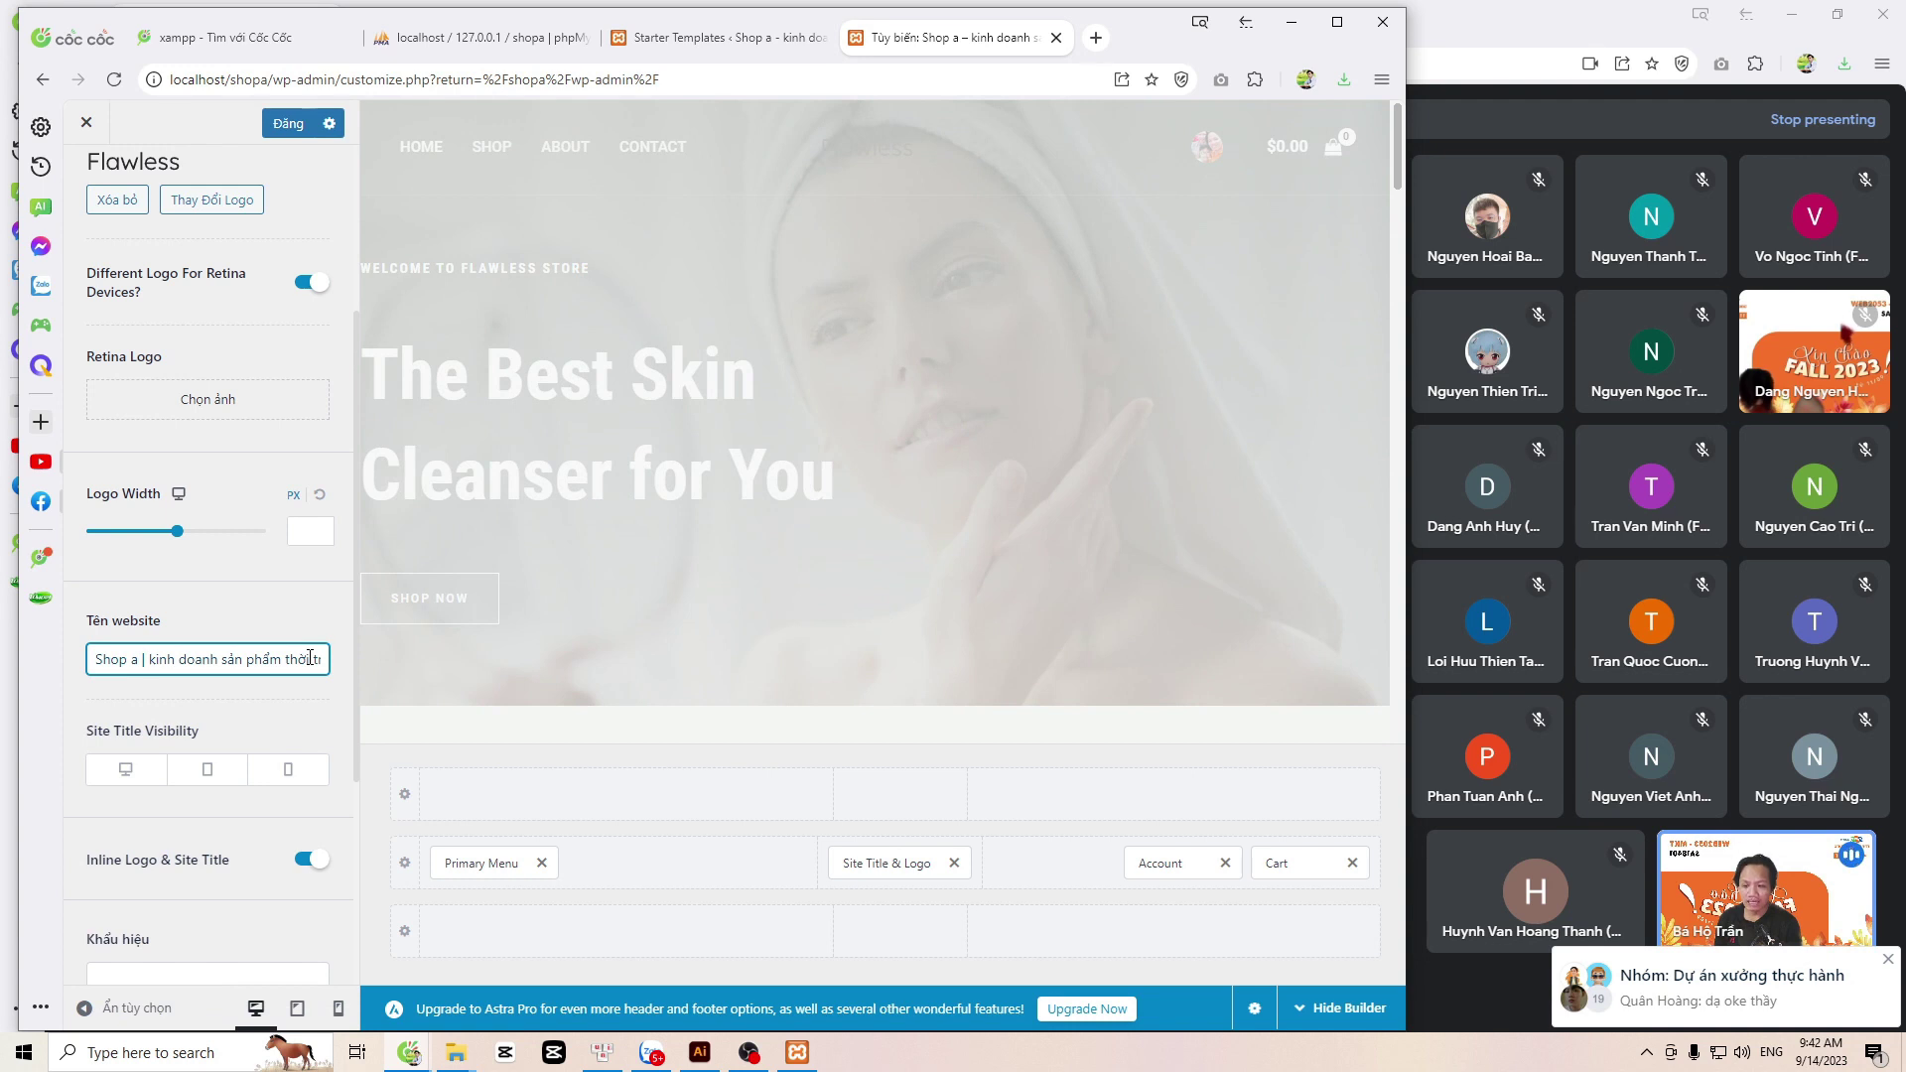
pyautogui.hotkey('shift', 'Home')
pyautogui.press('Right')
pyautogui.hotkey('ctrl', 'a')
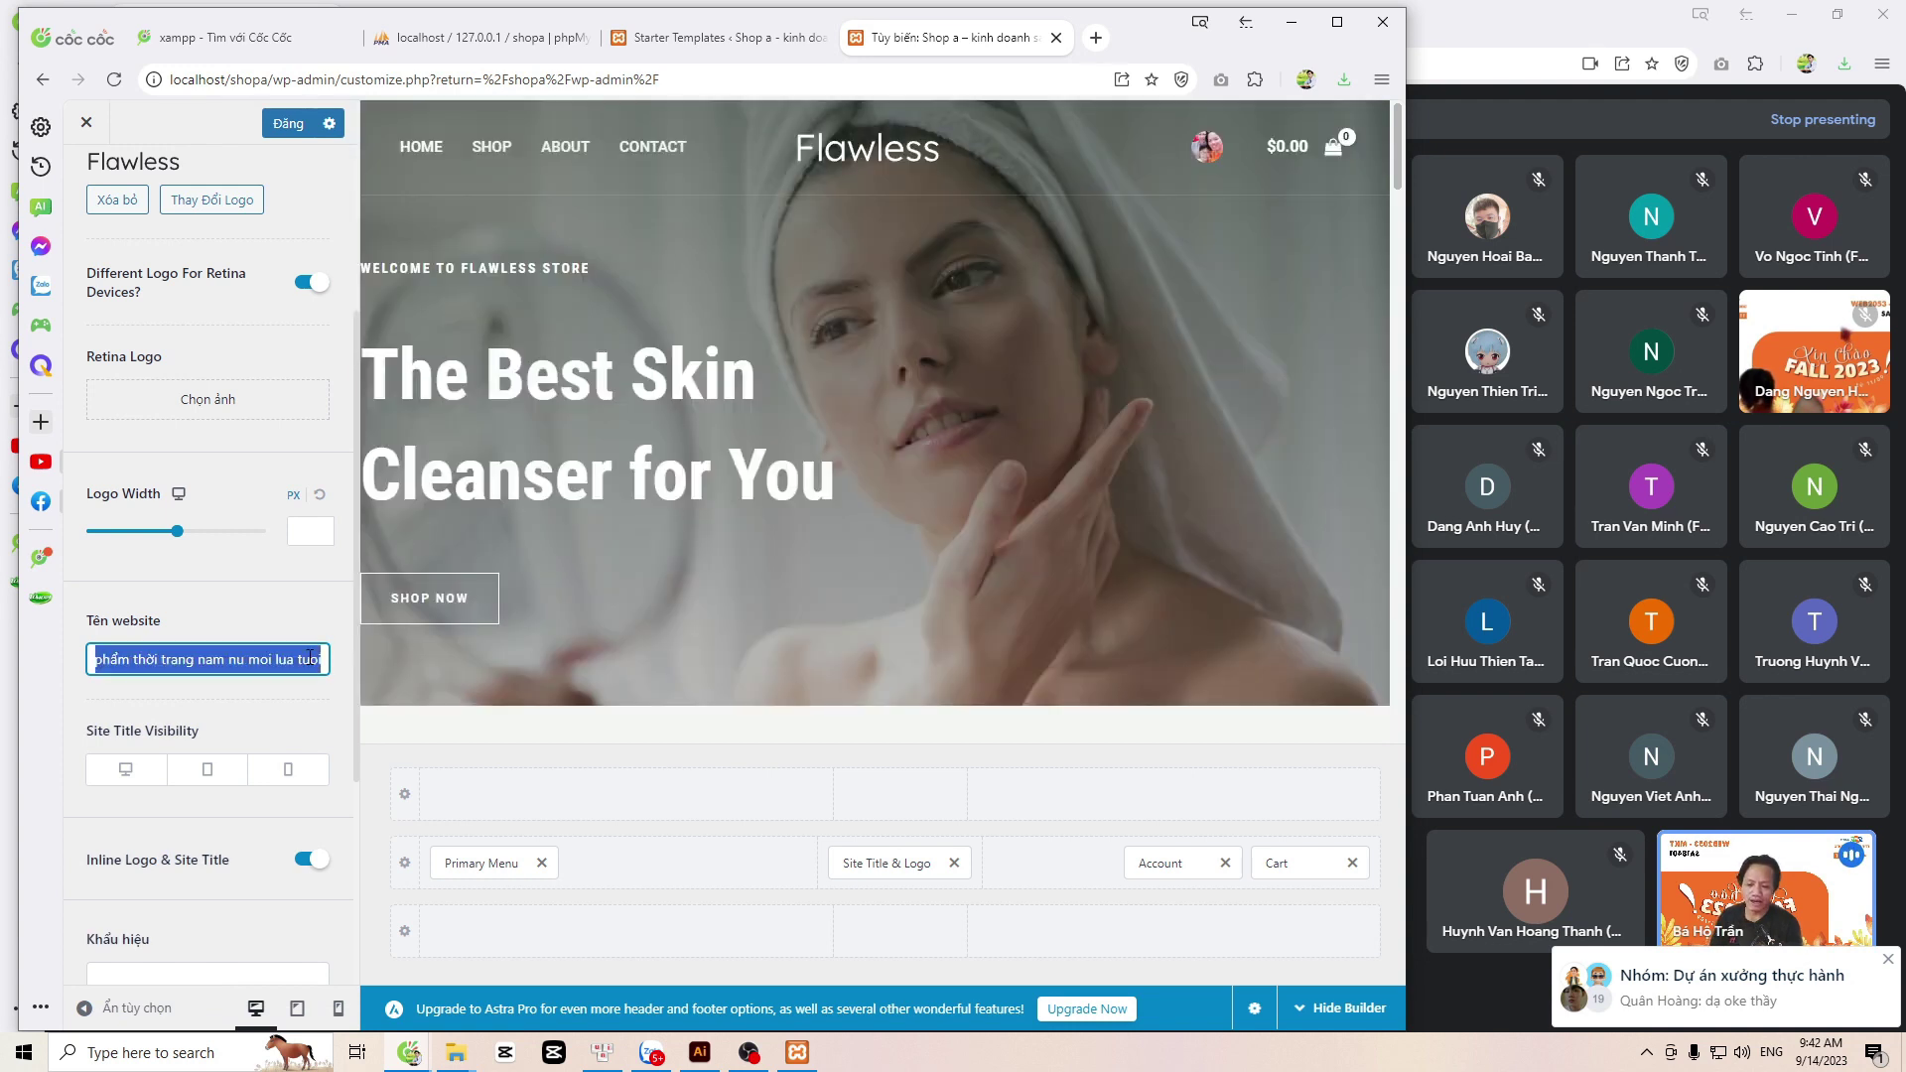
pyautogui.press('Left')
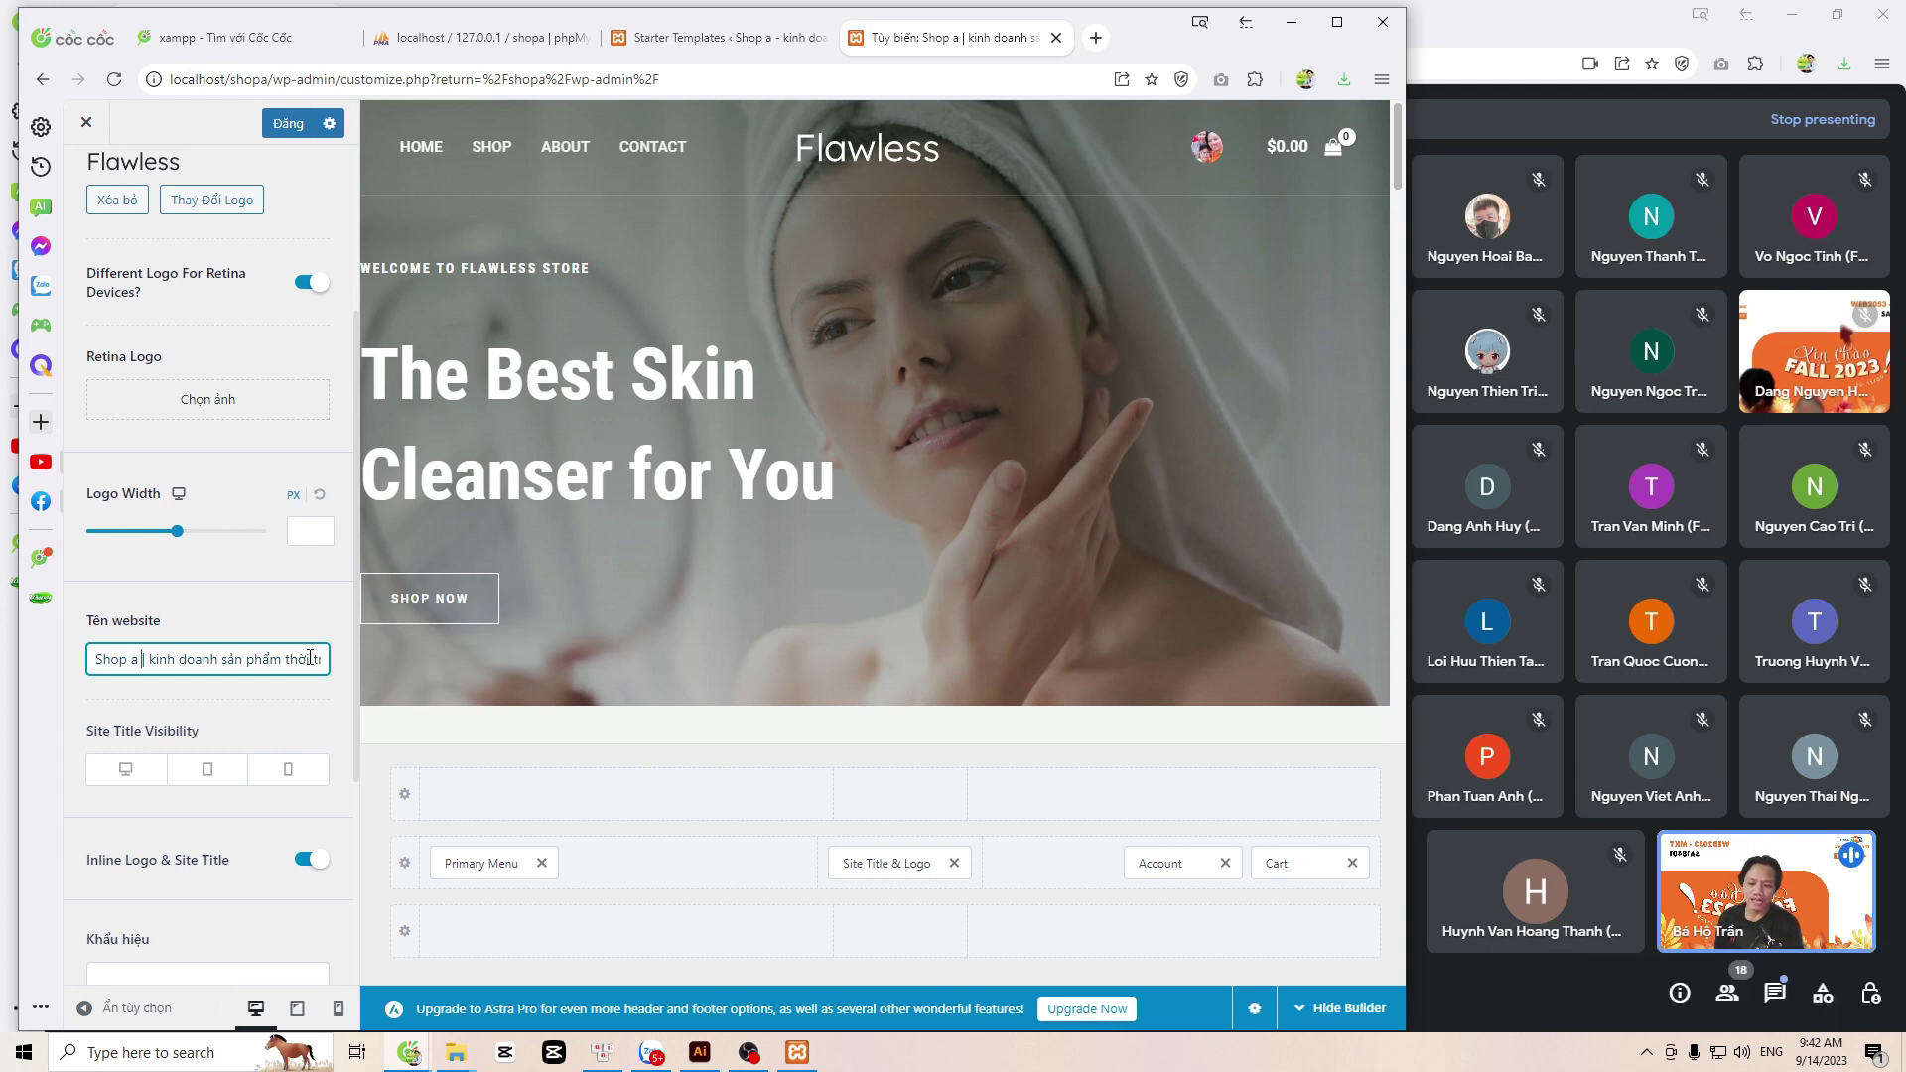
pyautogui.write('-')
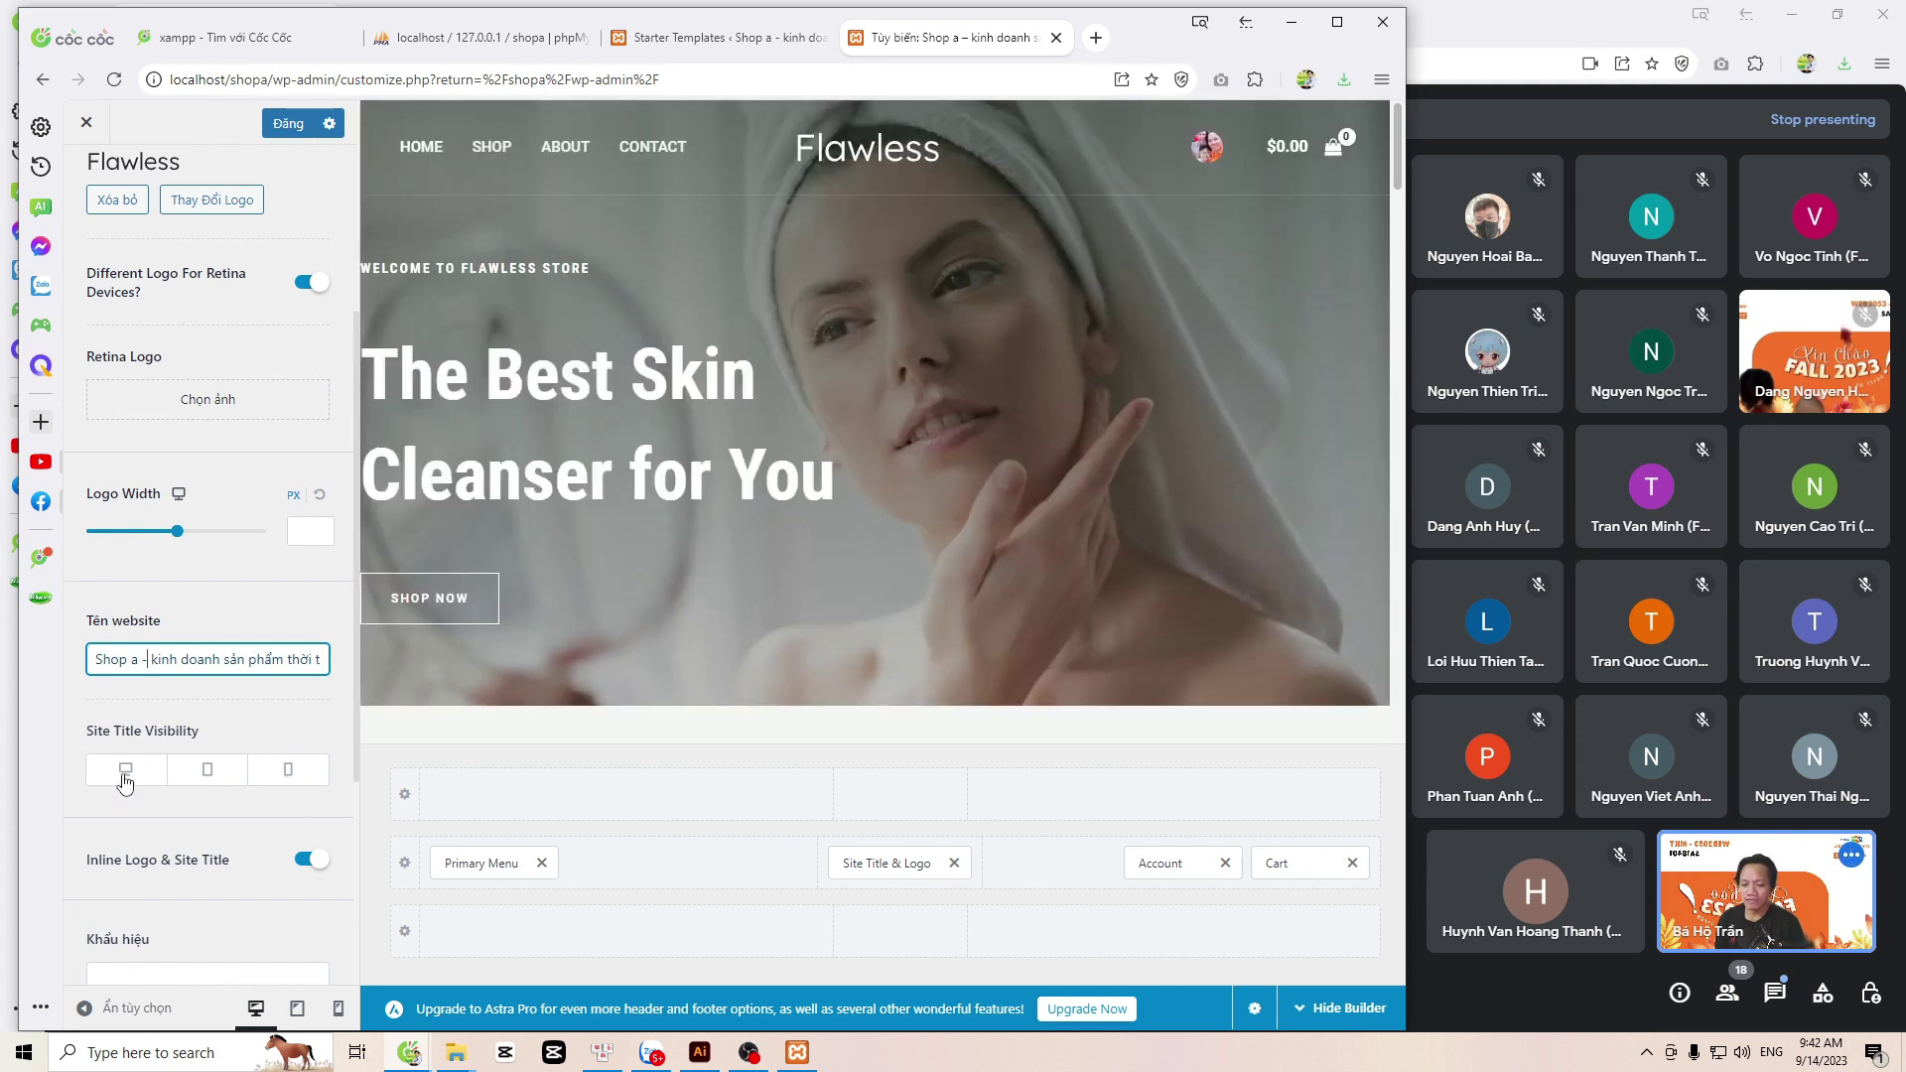
# Step: Turn on Site Title Visibility for desktop, tablet and mobile
pyautogui.click(265, 773)
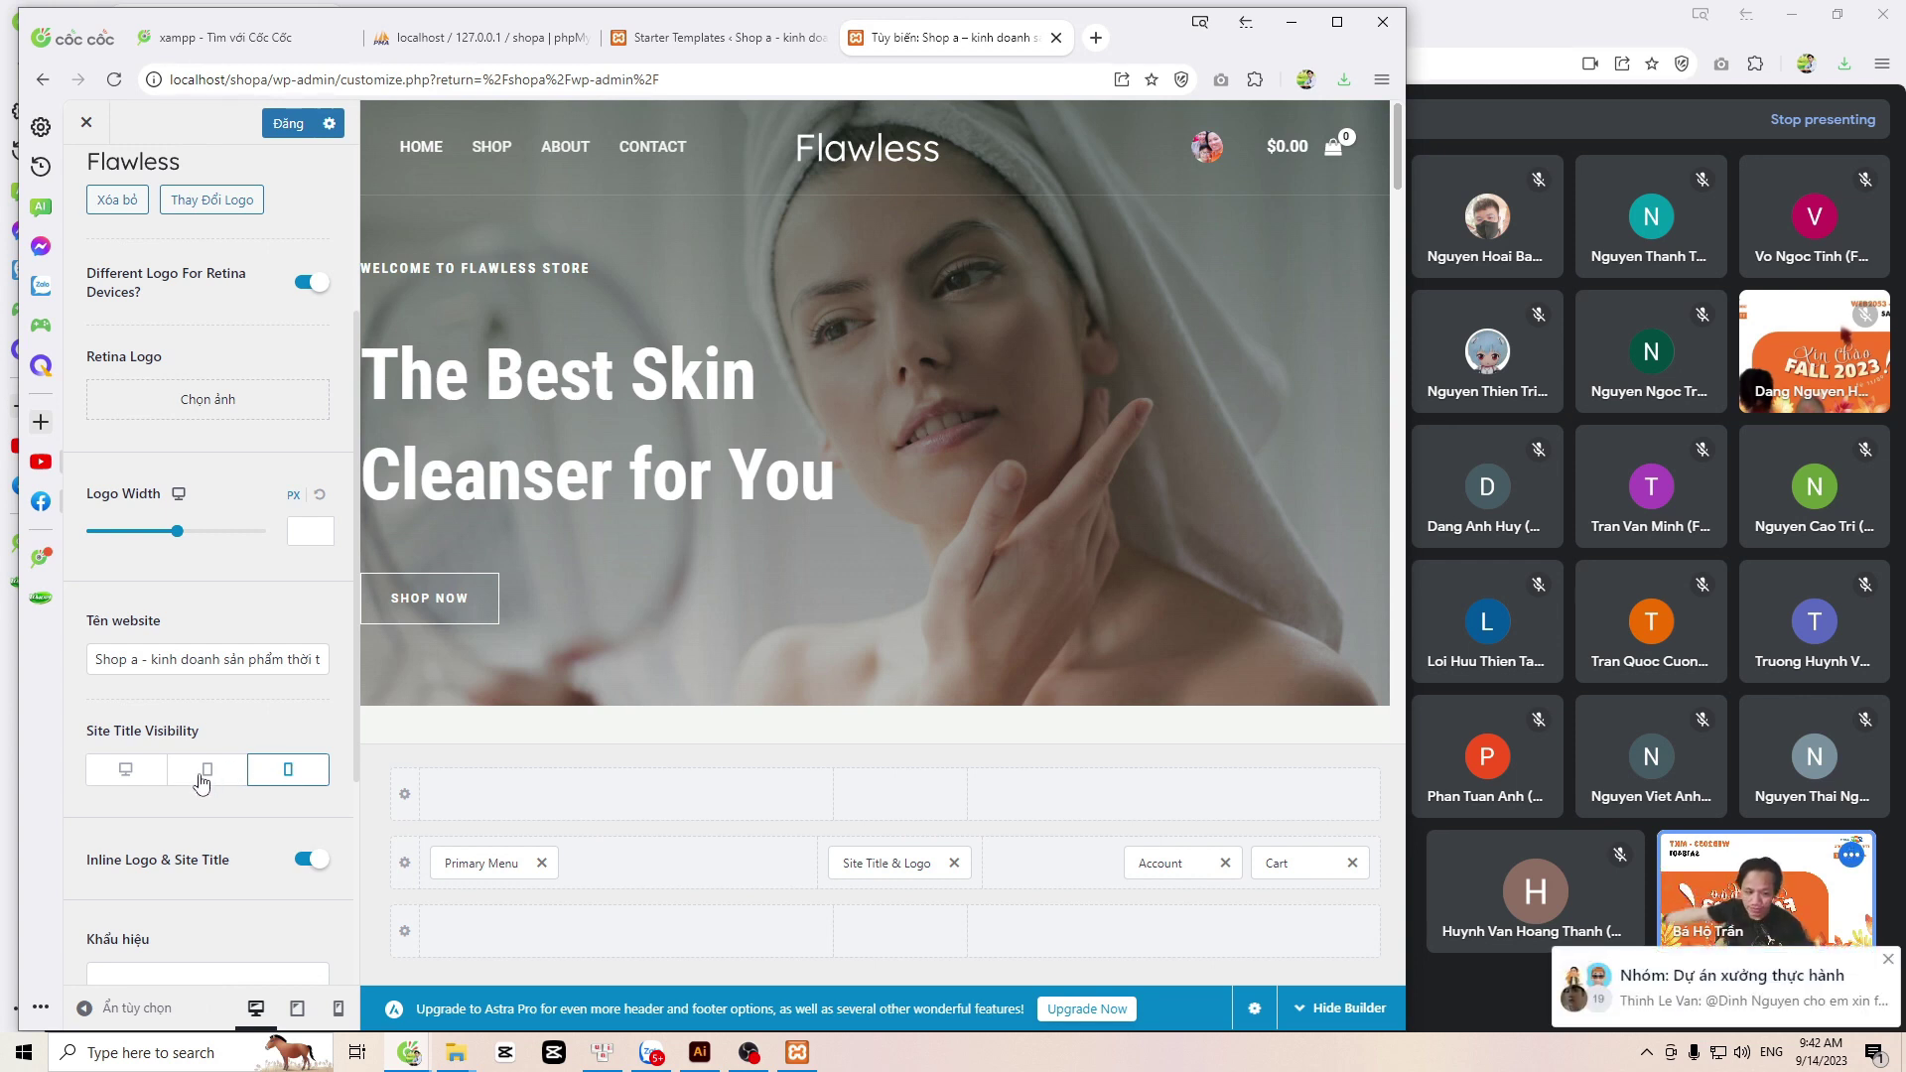
pyautogui.click(149, 773)
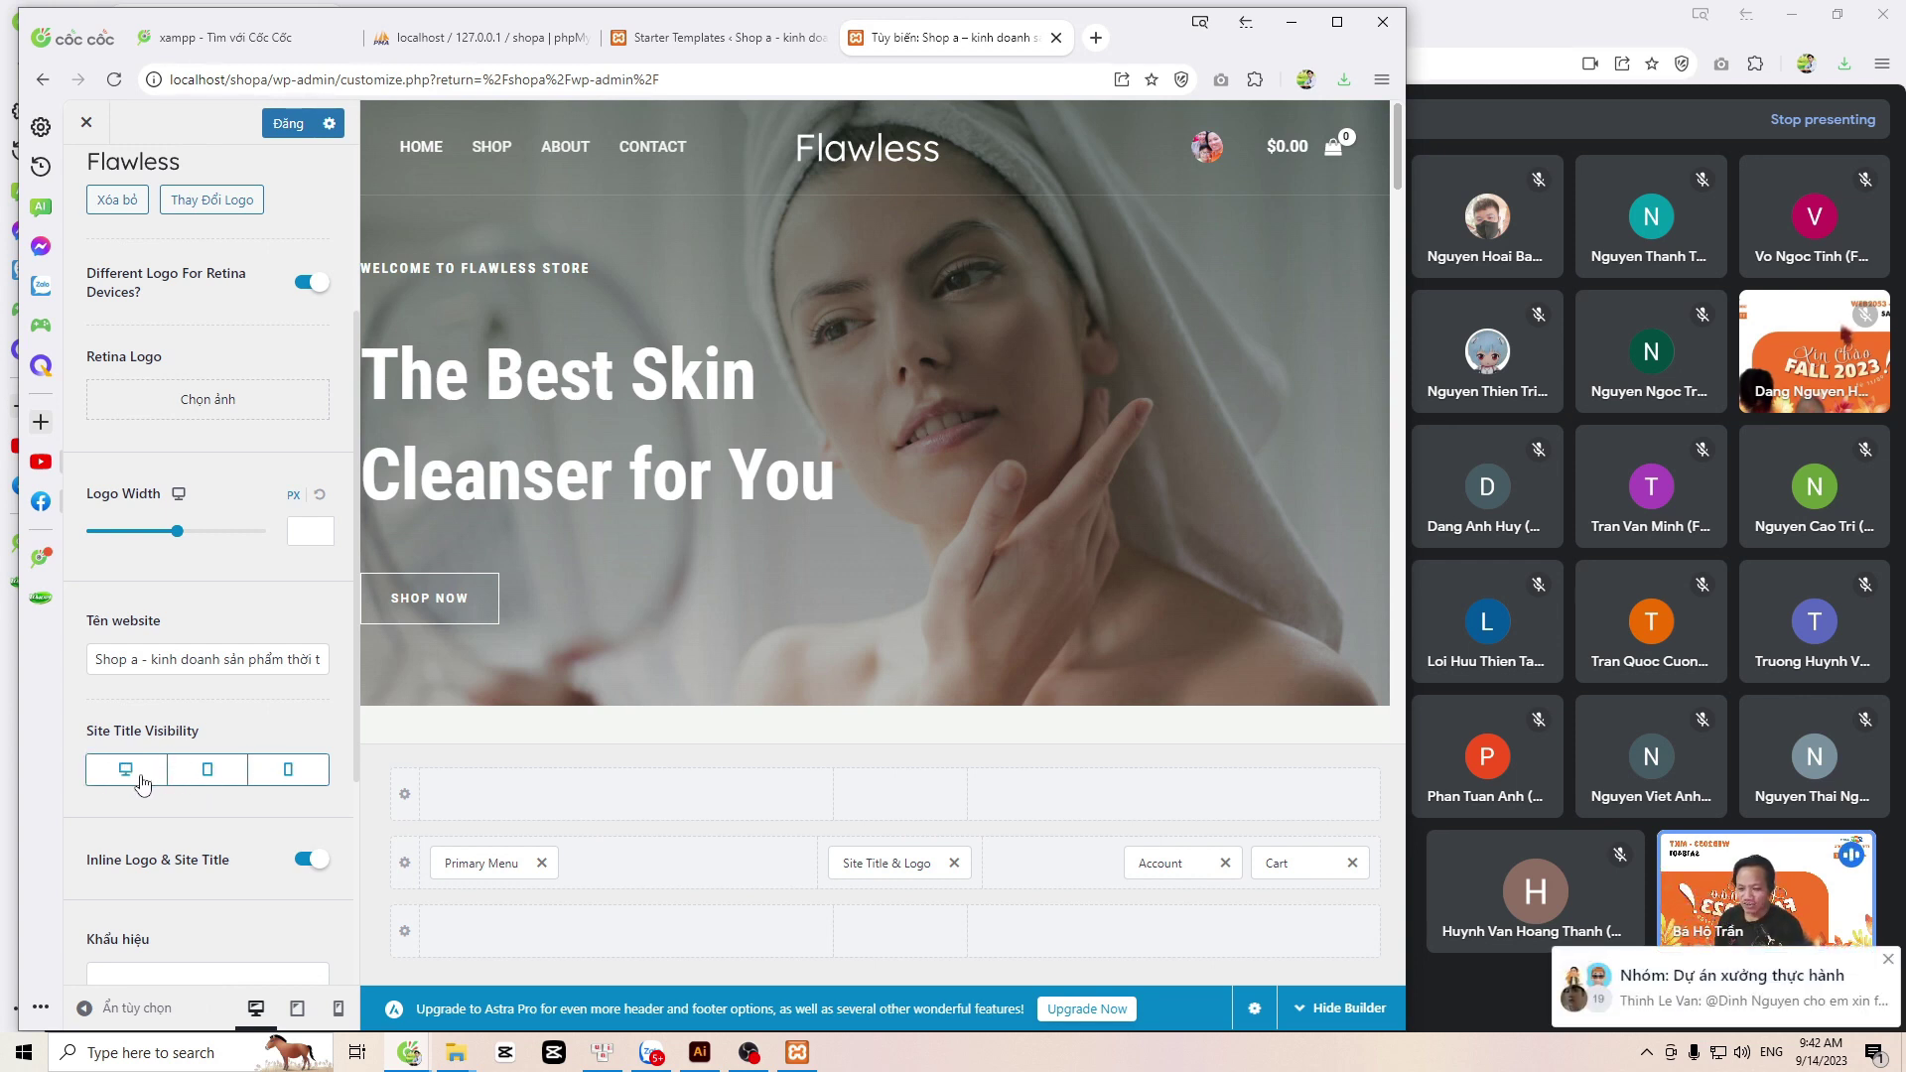
pyautogui.click(289, 783)
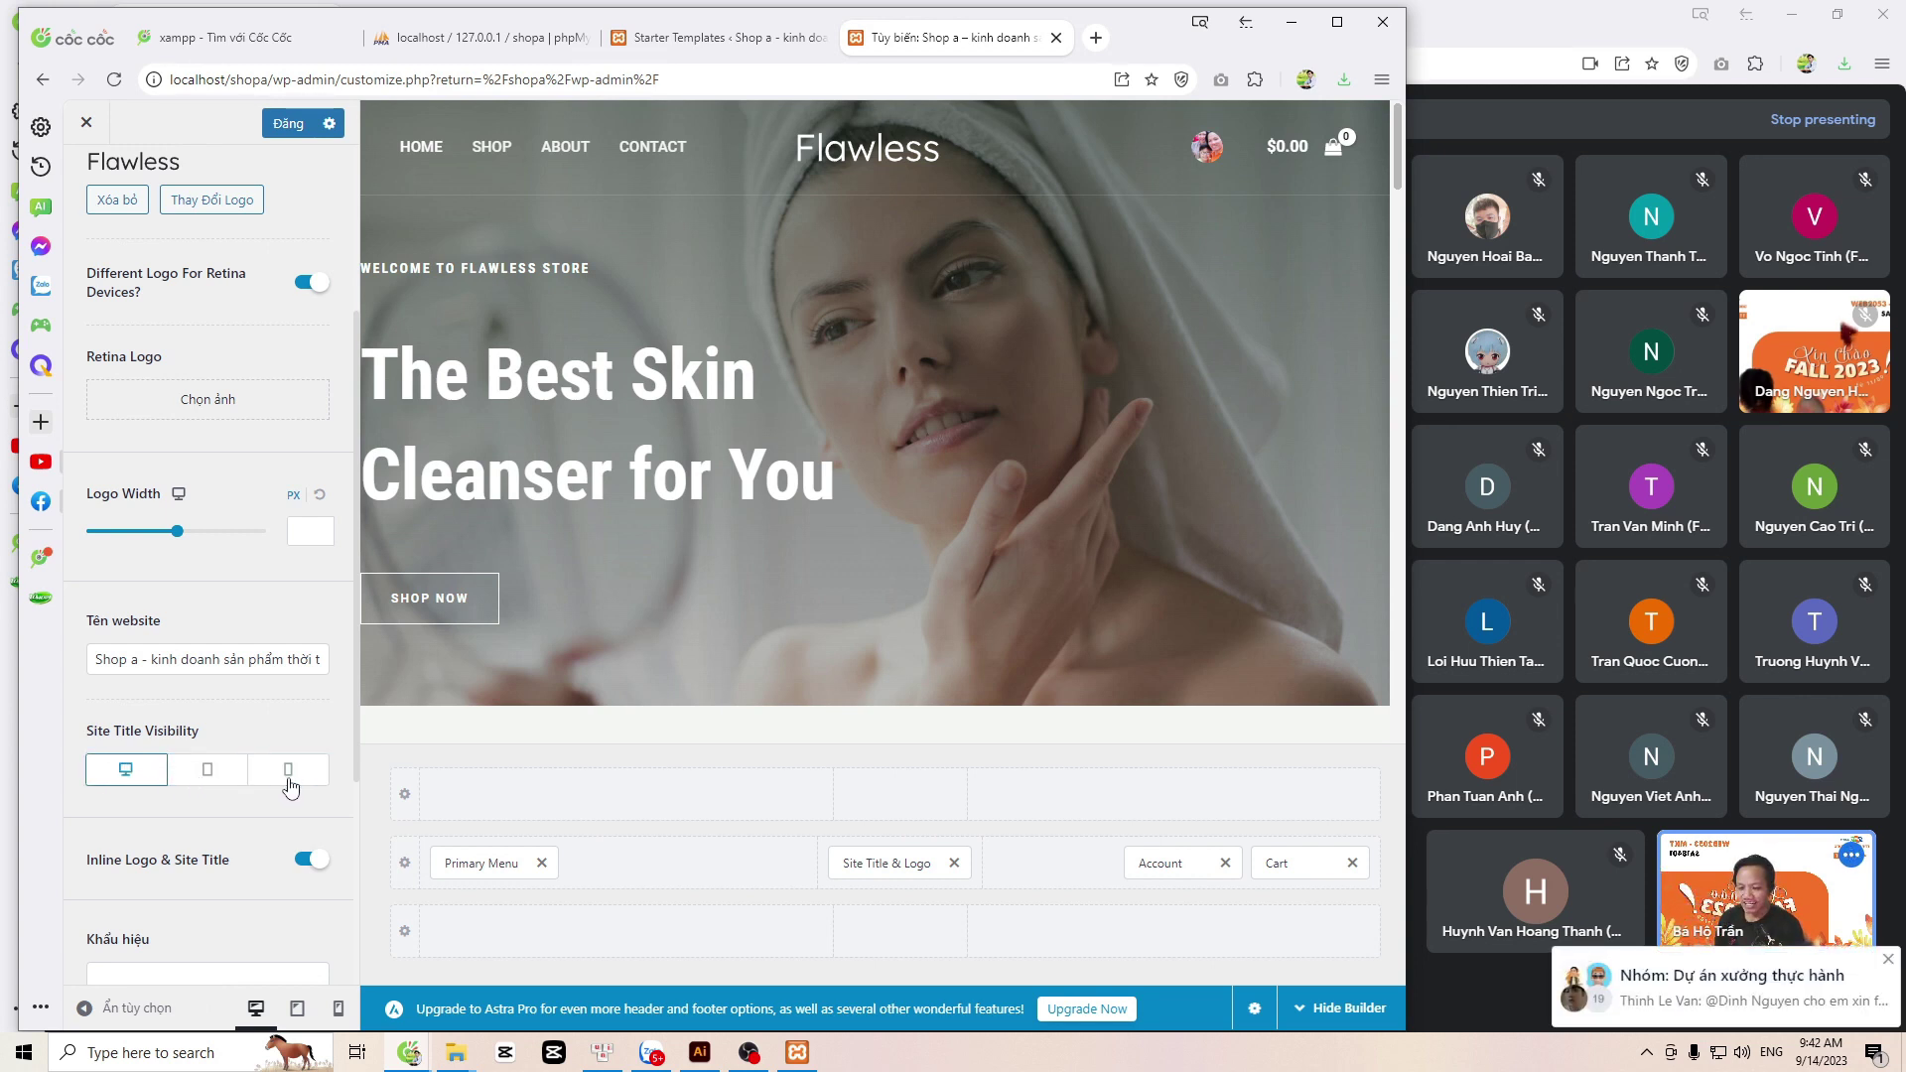
pyautogui.click(208, 770)
pyautogui.click(288, 770)
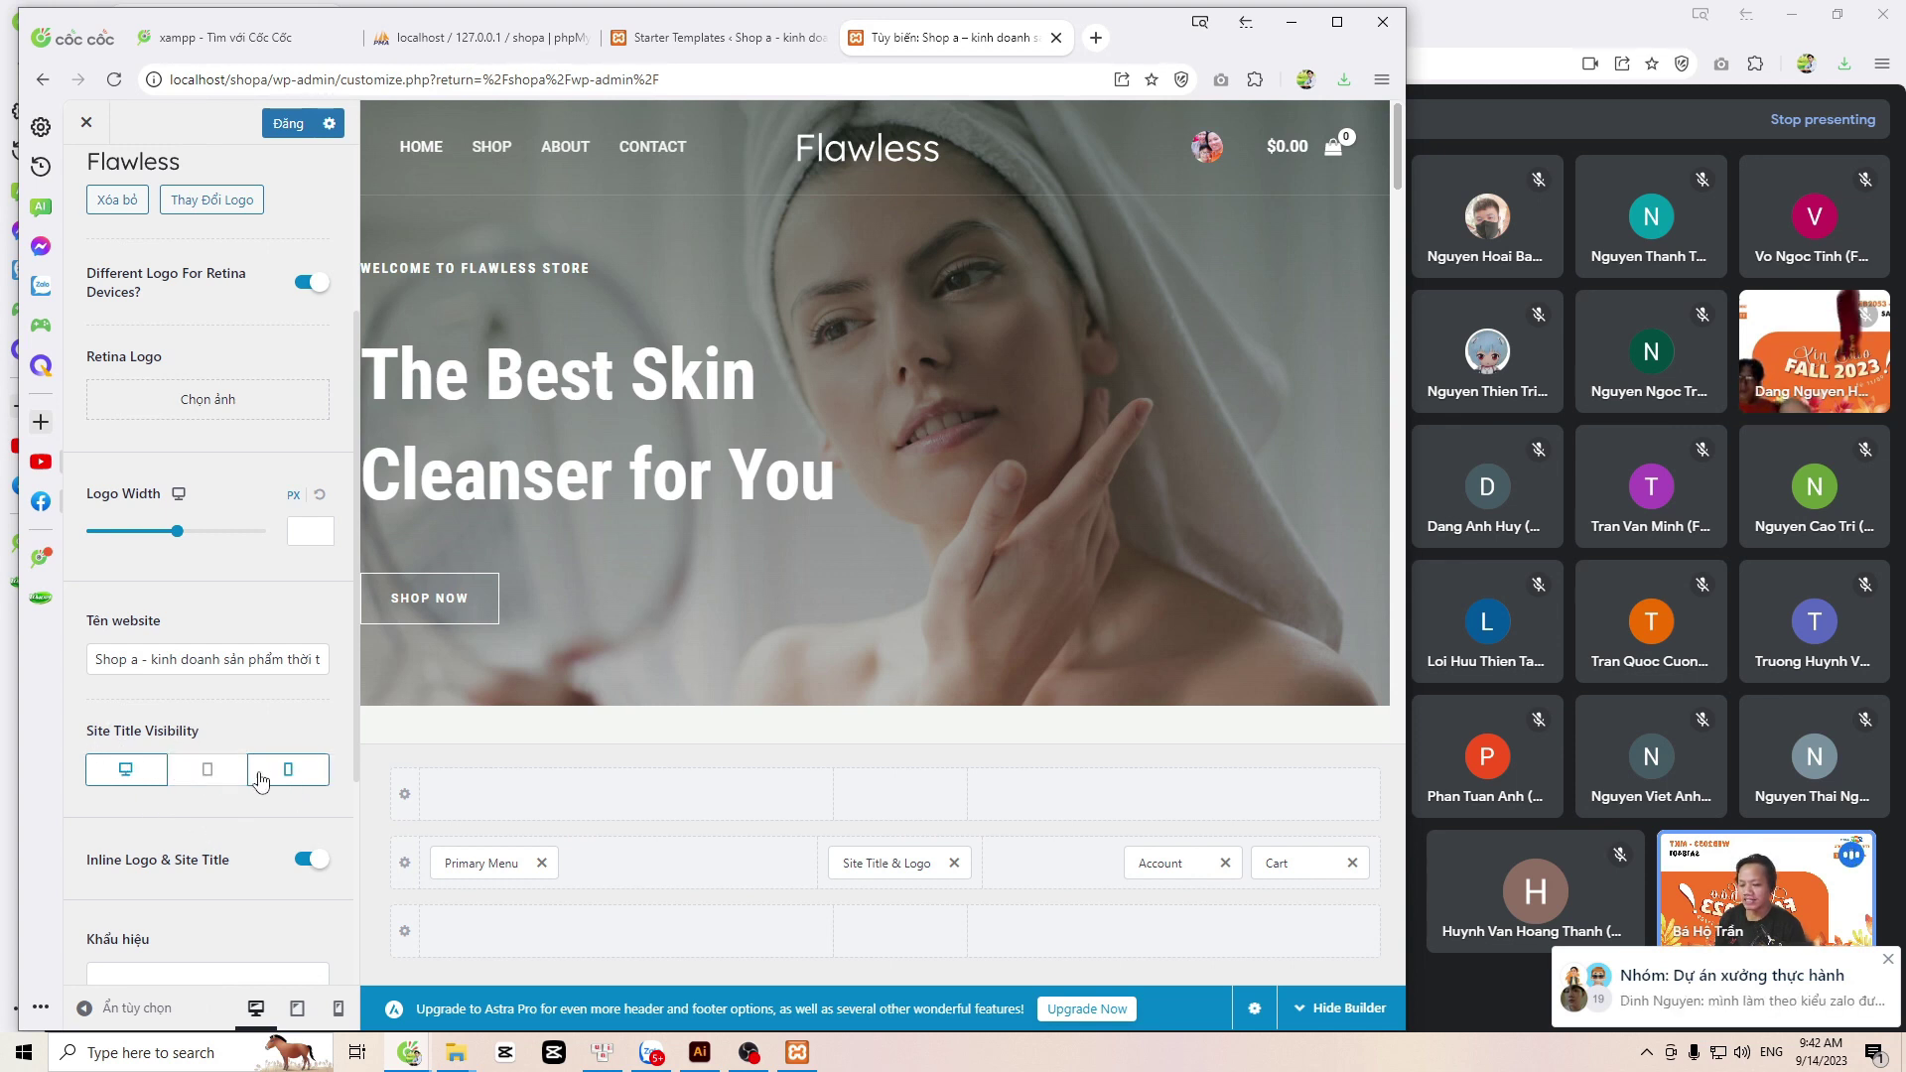
# Step: Leave the Khẩu hiệu tagline field empty and go to the Site Icon settings
pyautogui.scroll(-2, 231, 828)
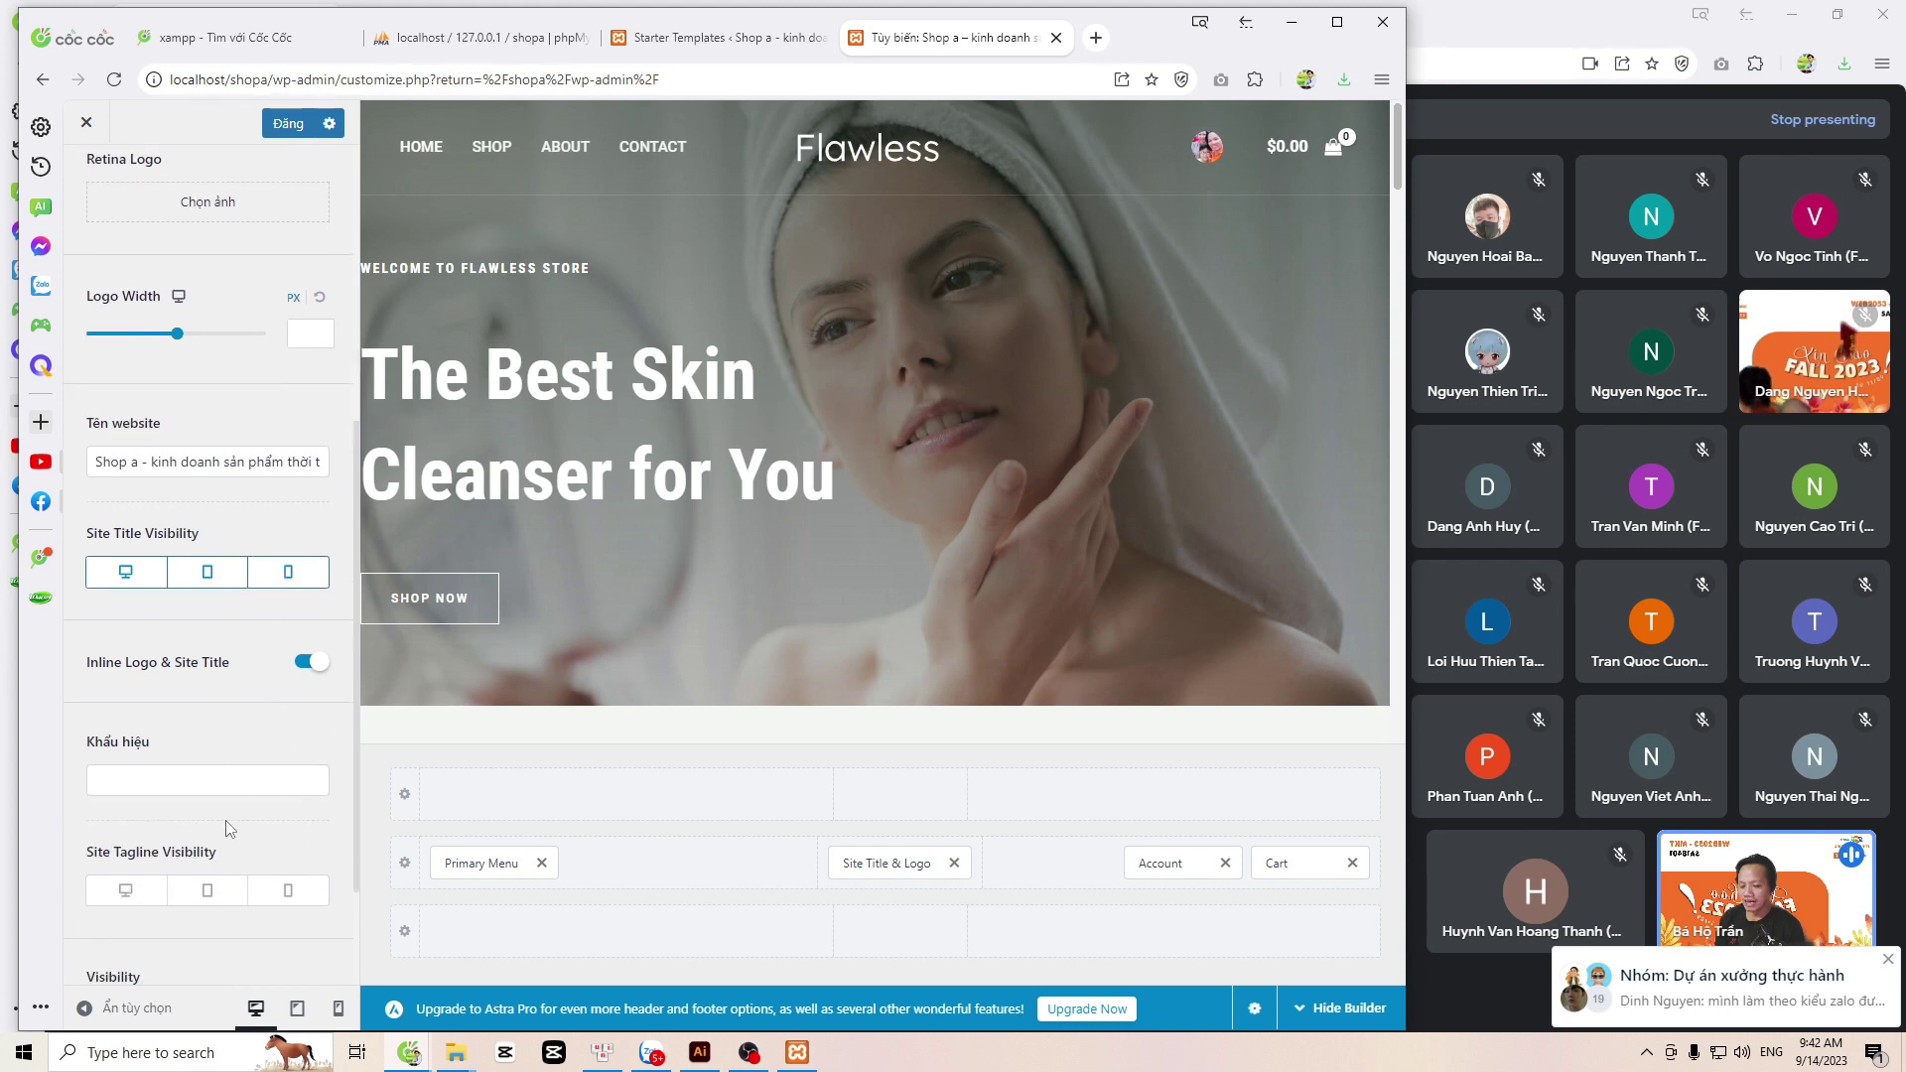
pyautogui.scroll(-2, 230, 828)
pyautogui.click(224, 625)
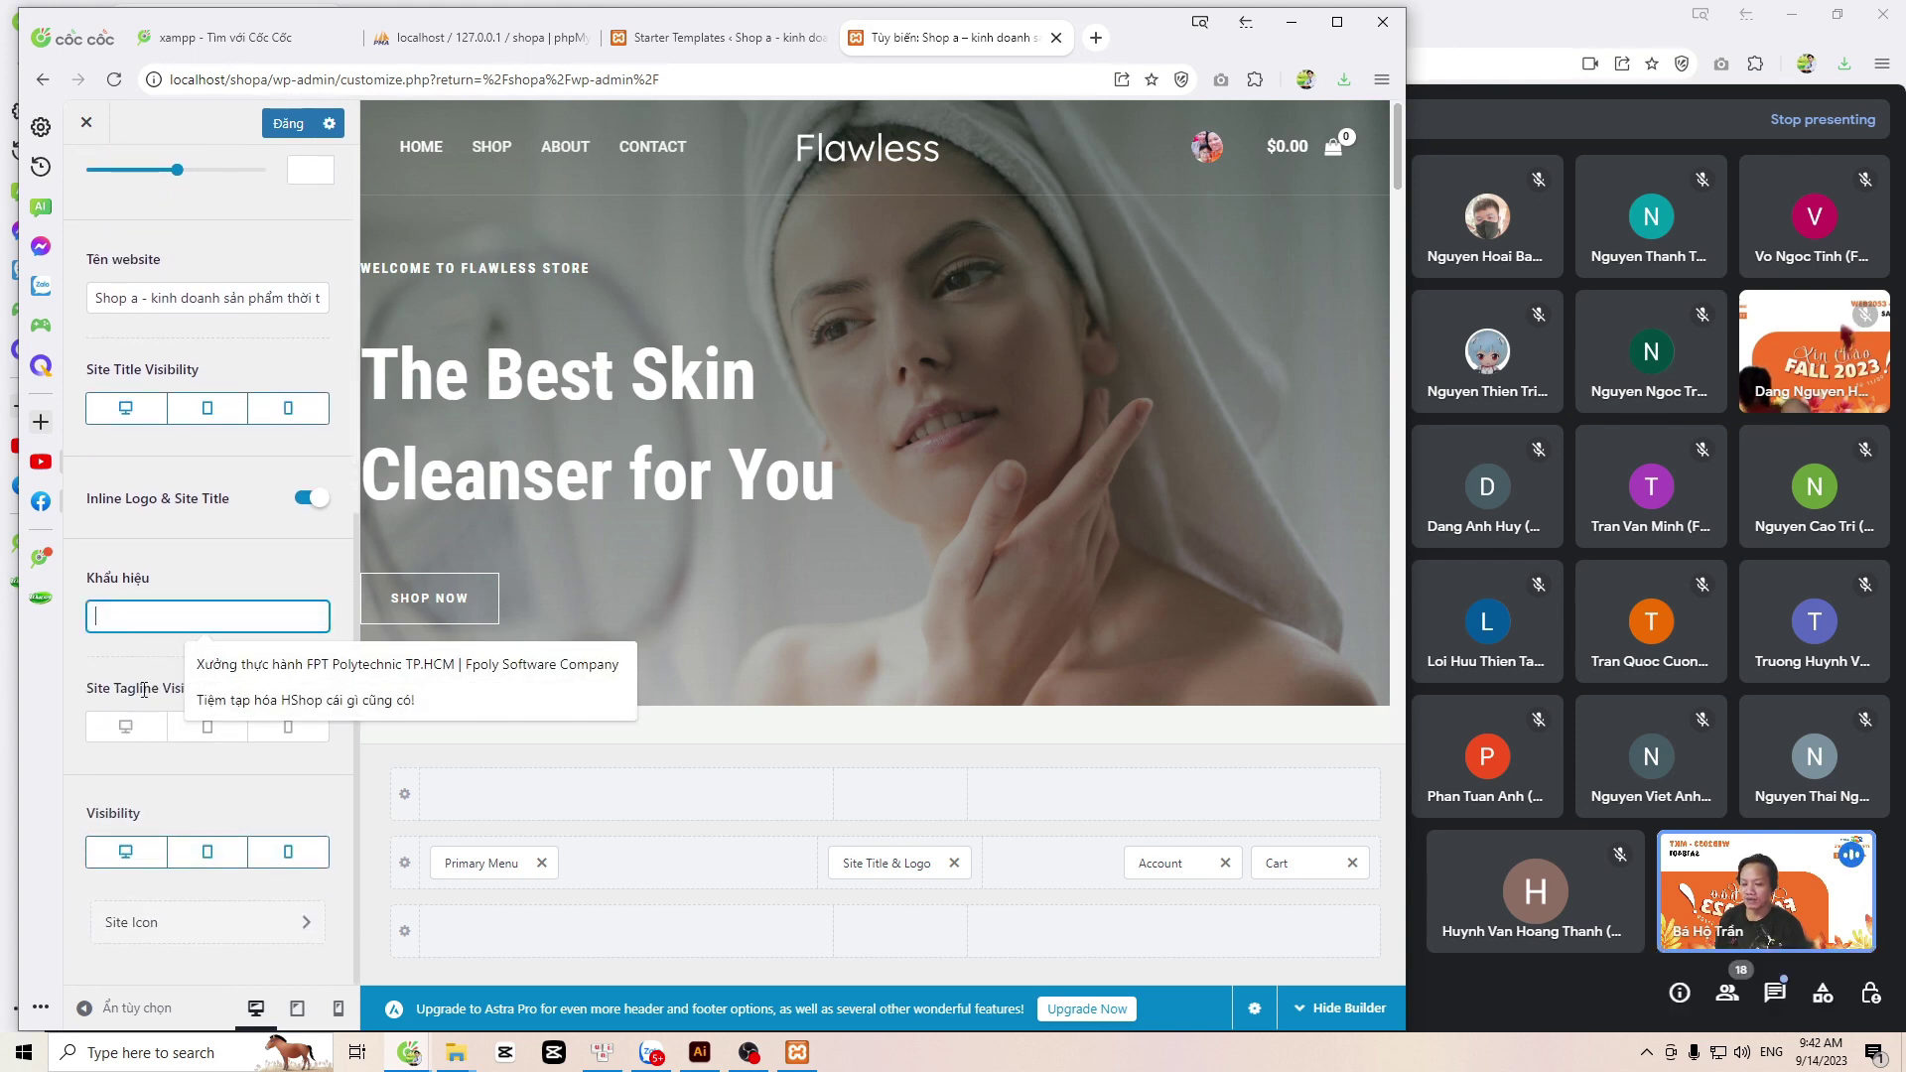
pyautogui.click(182, 572)
pyautogui.scroll(3, 151, 755)
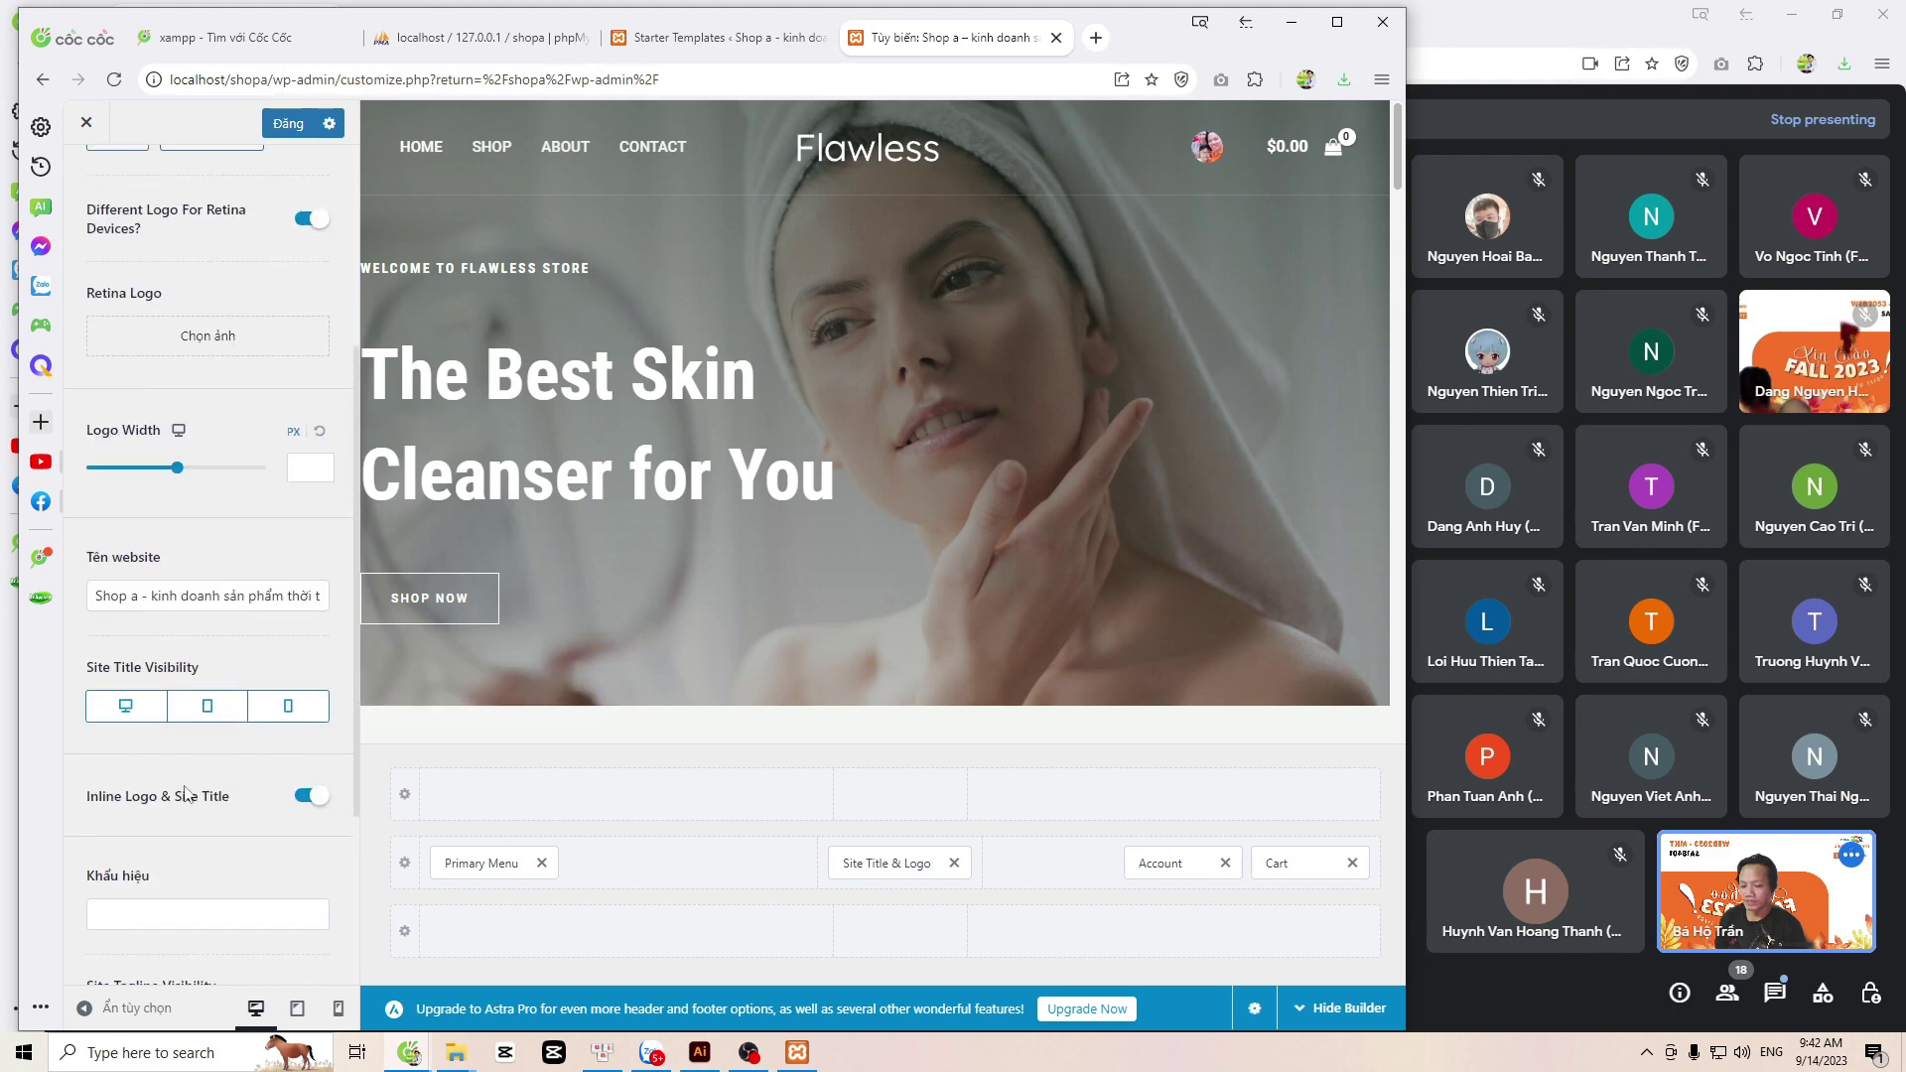
pyautogui.scroll(-3, 179, 794)
pyautogui.click(268, 922)
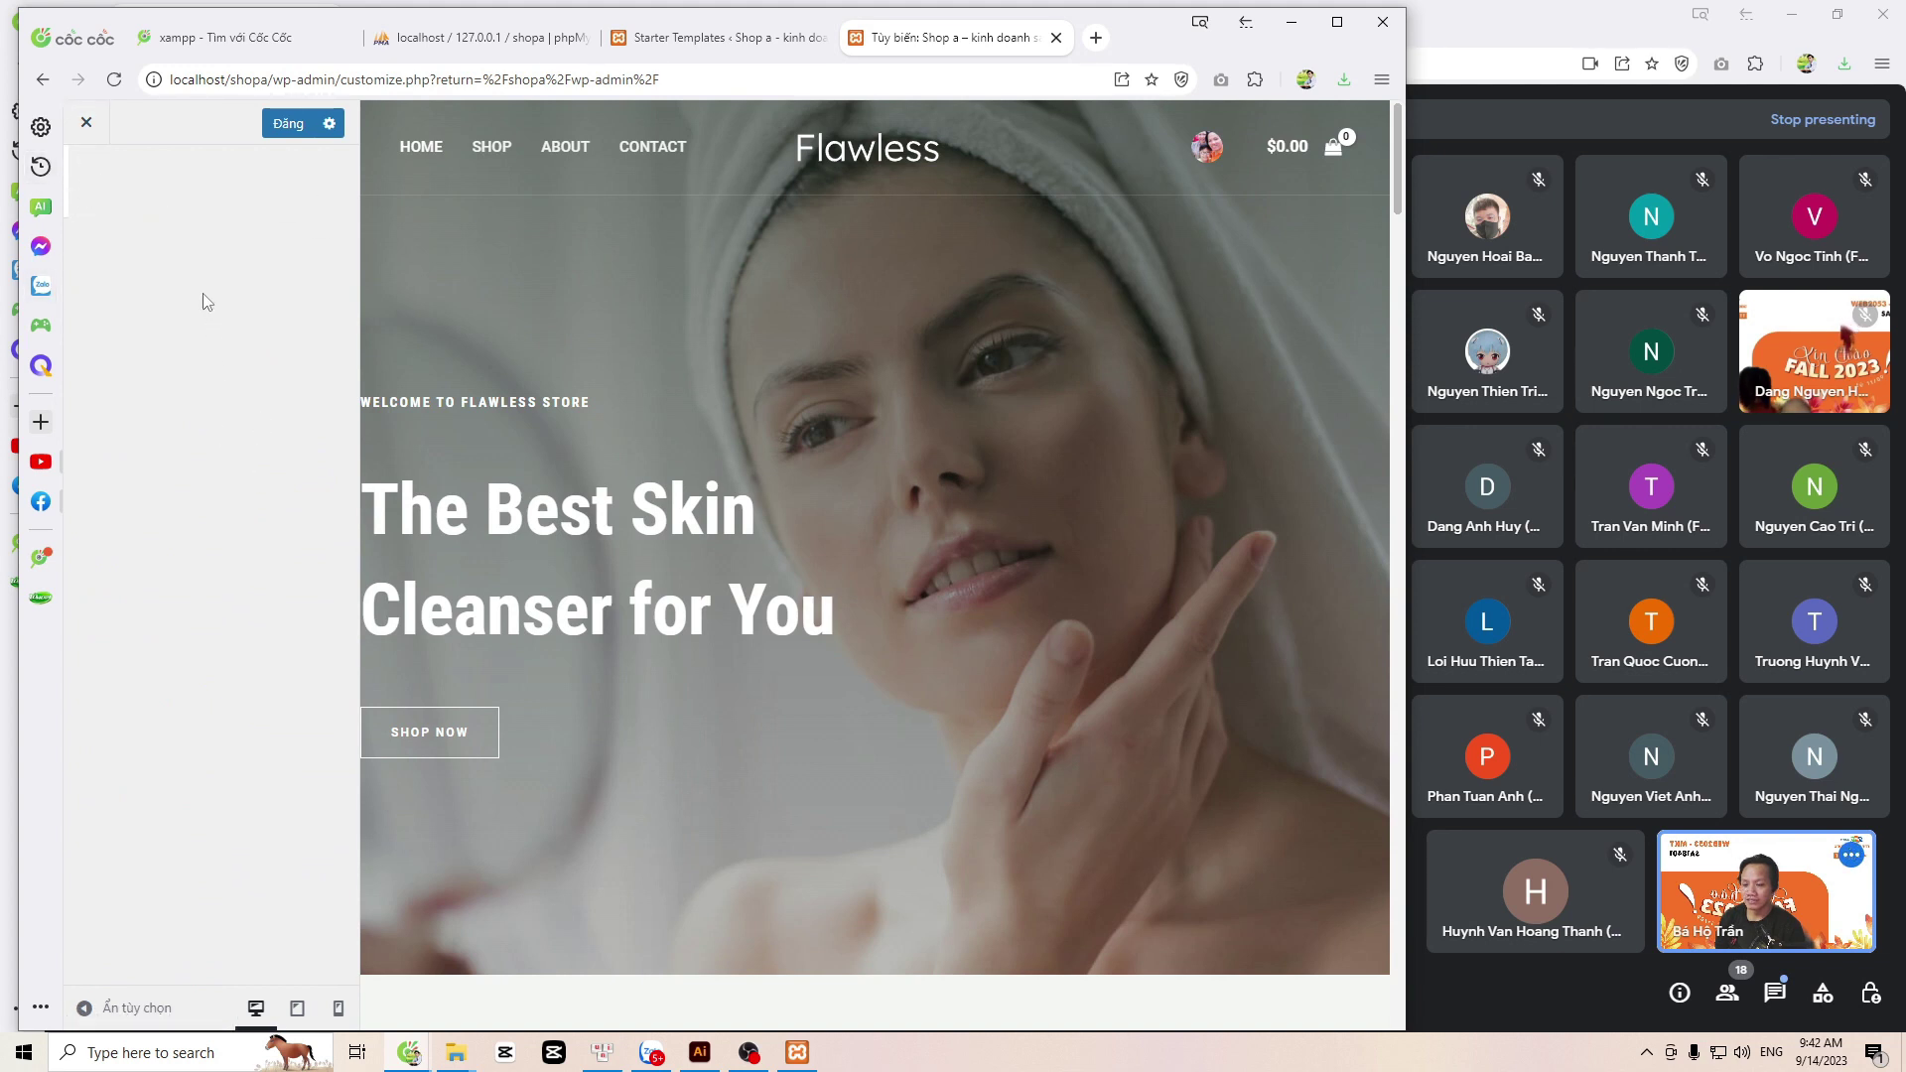
pyautogui.click(88, 125)
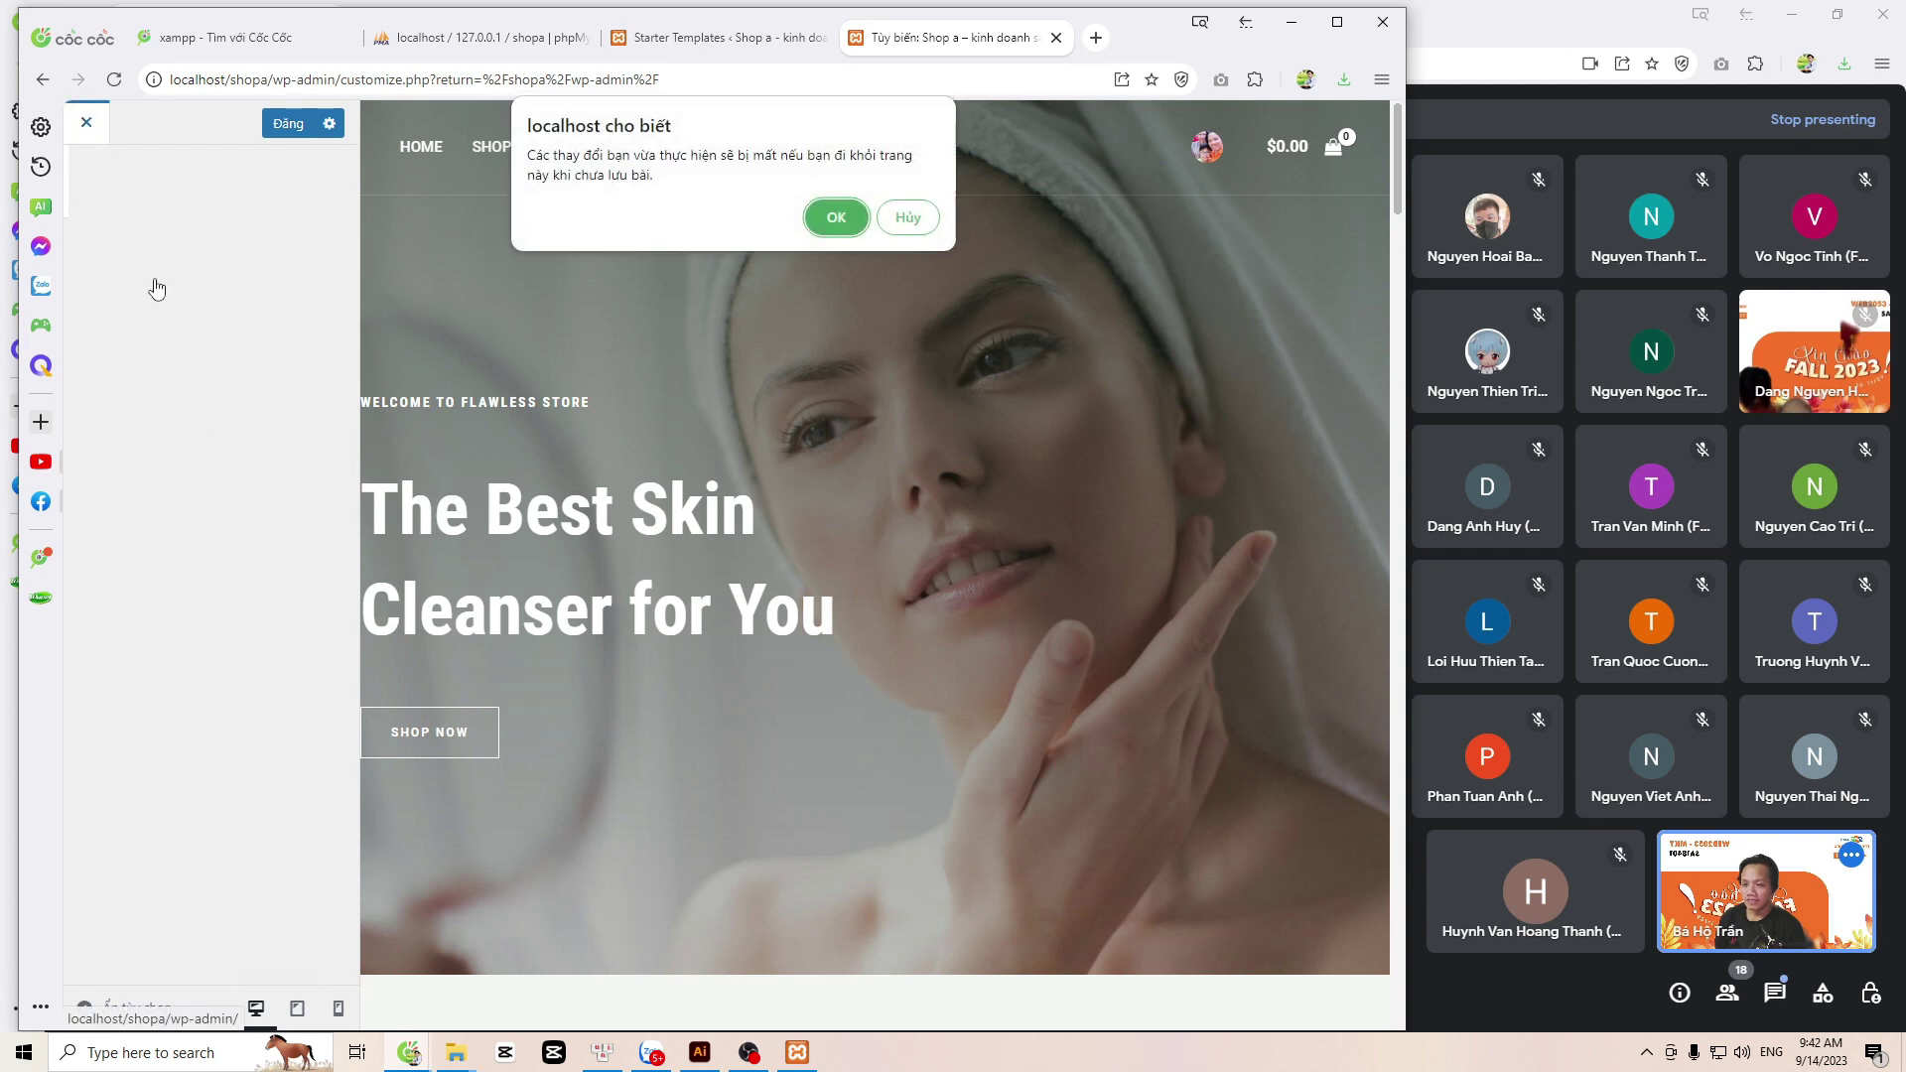
pyautogui.click(836, 218)
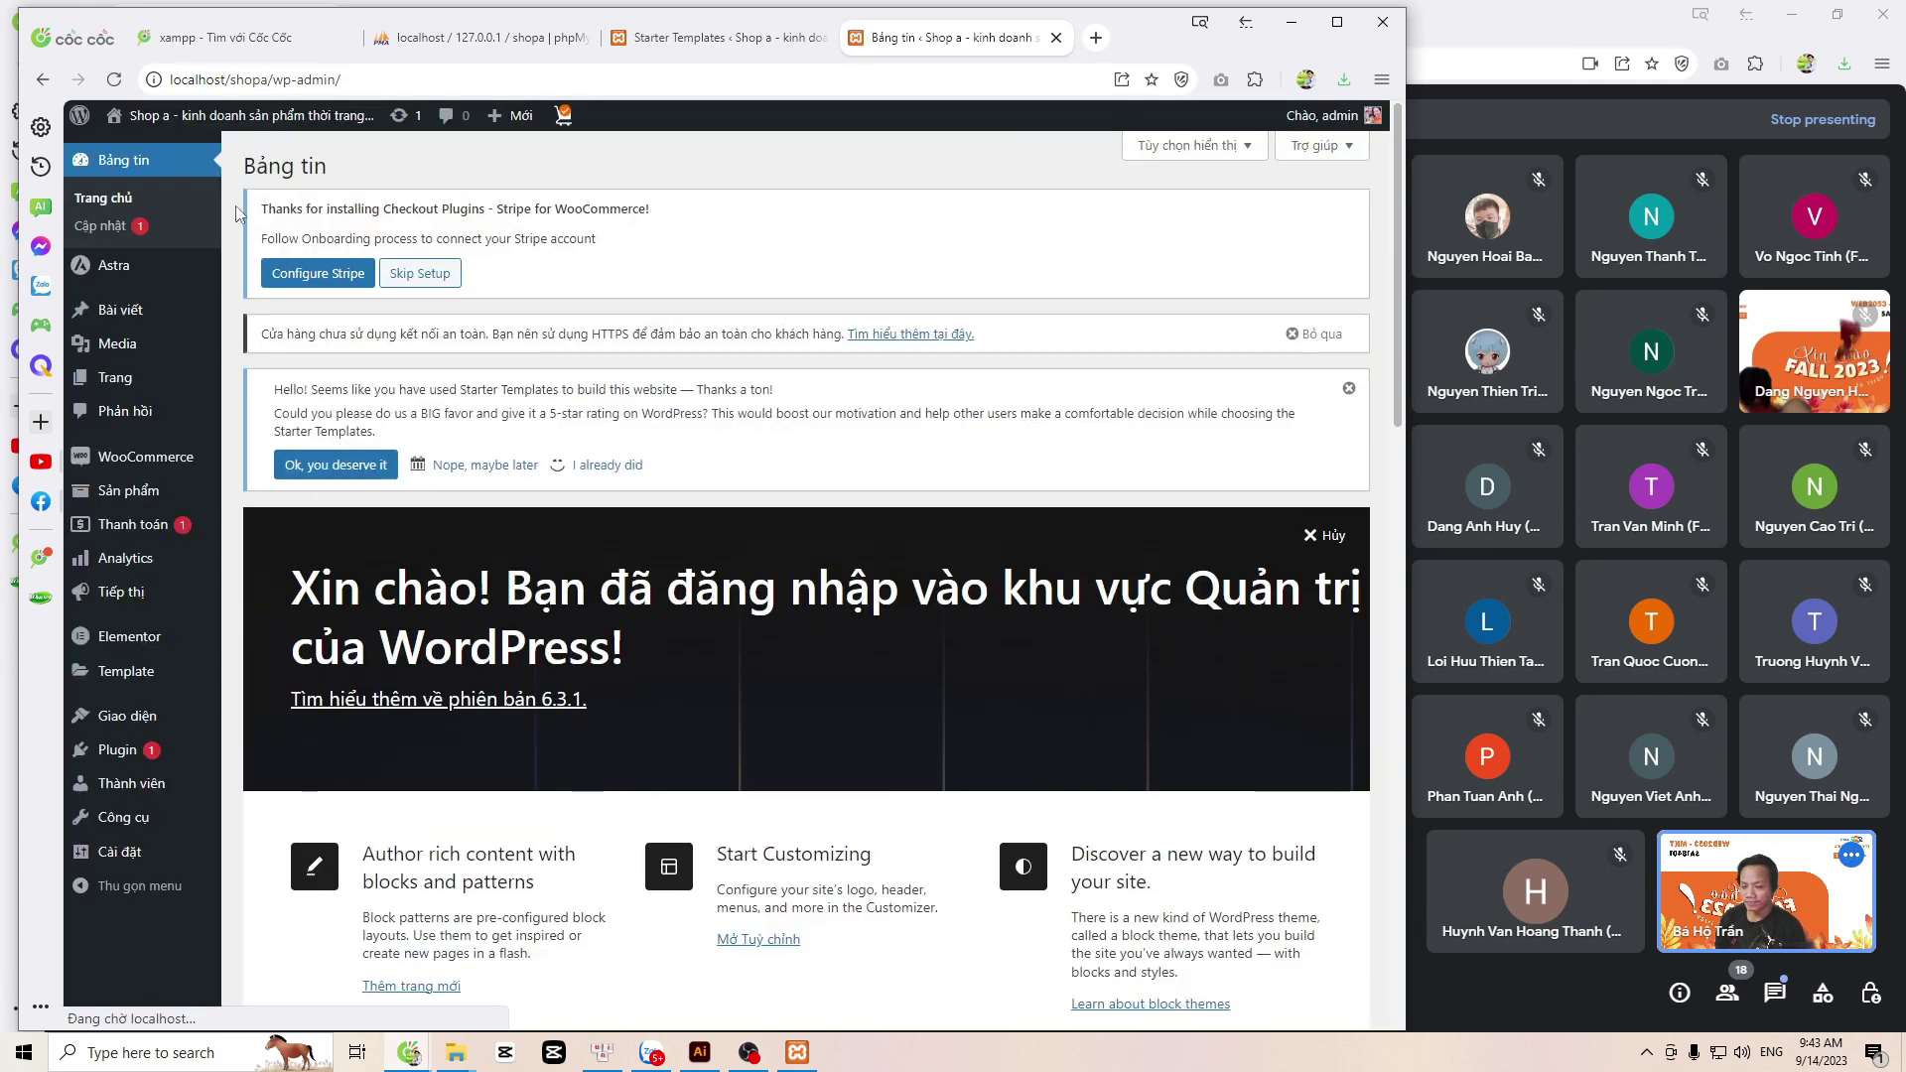
pyautogui.moveTo(218, 467)
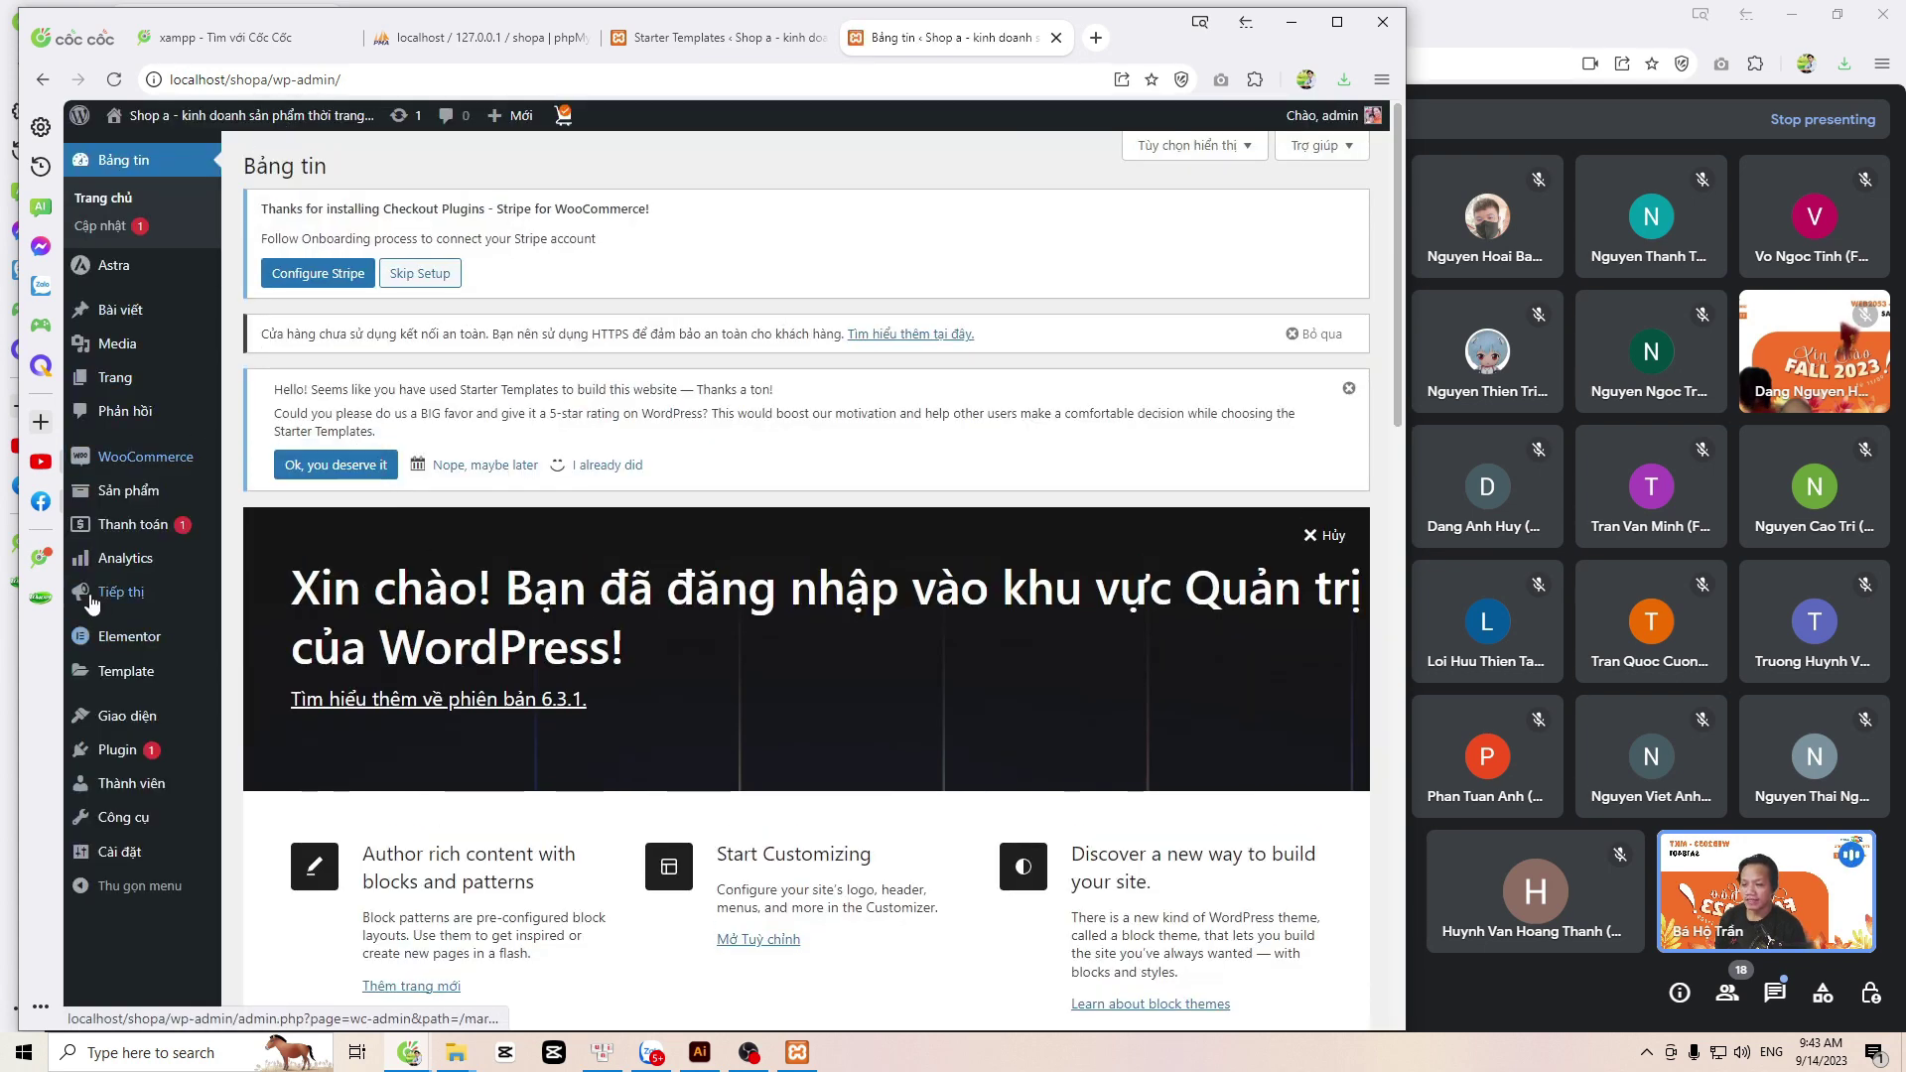
pyautogui.moveTo(144, 345)
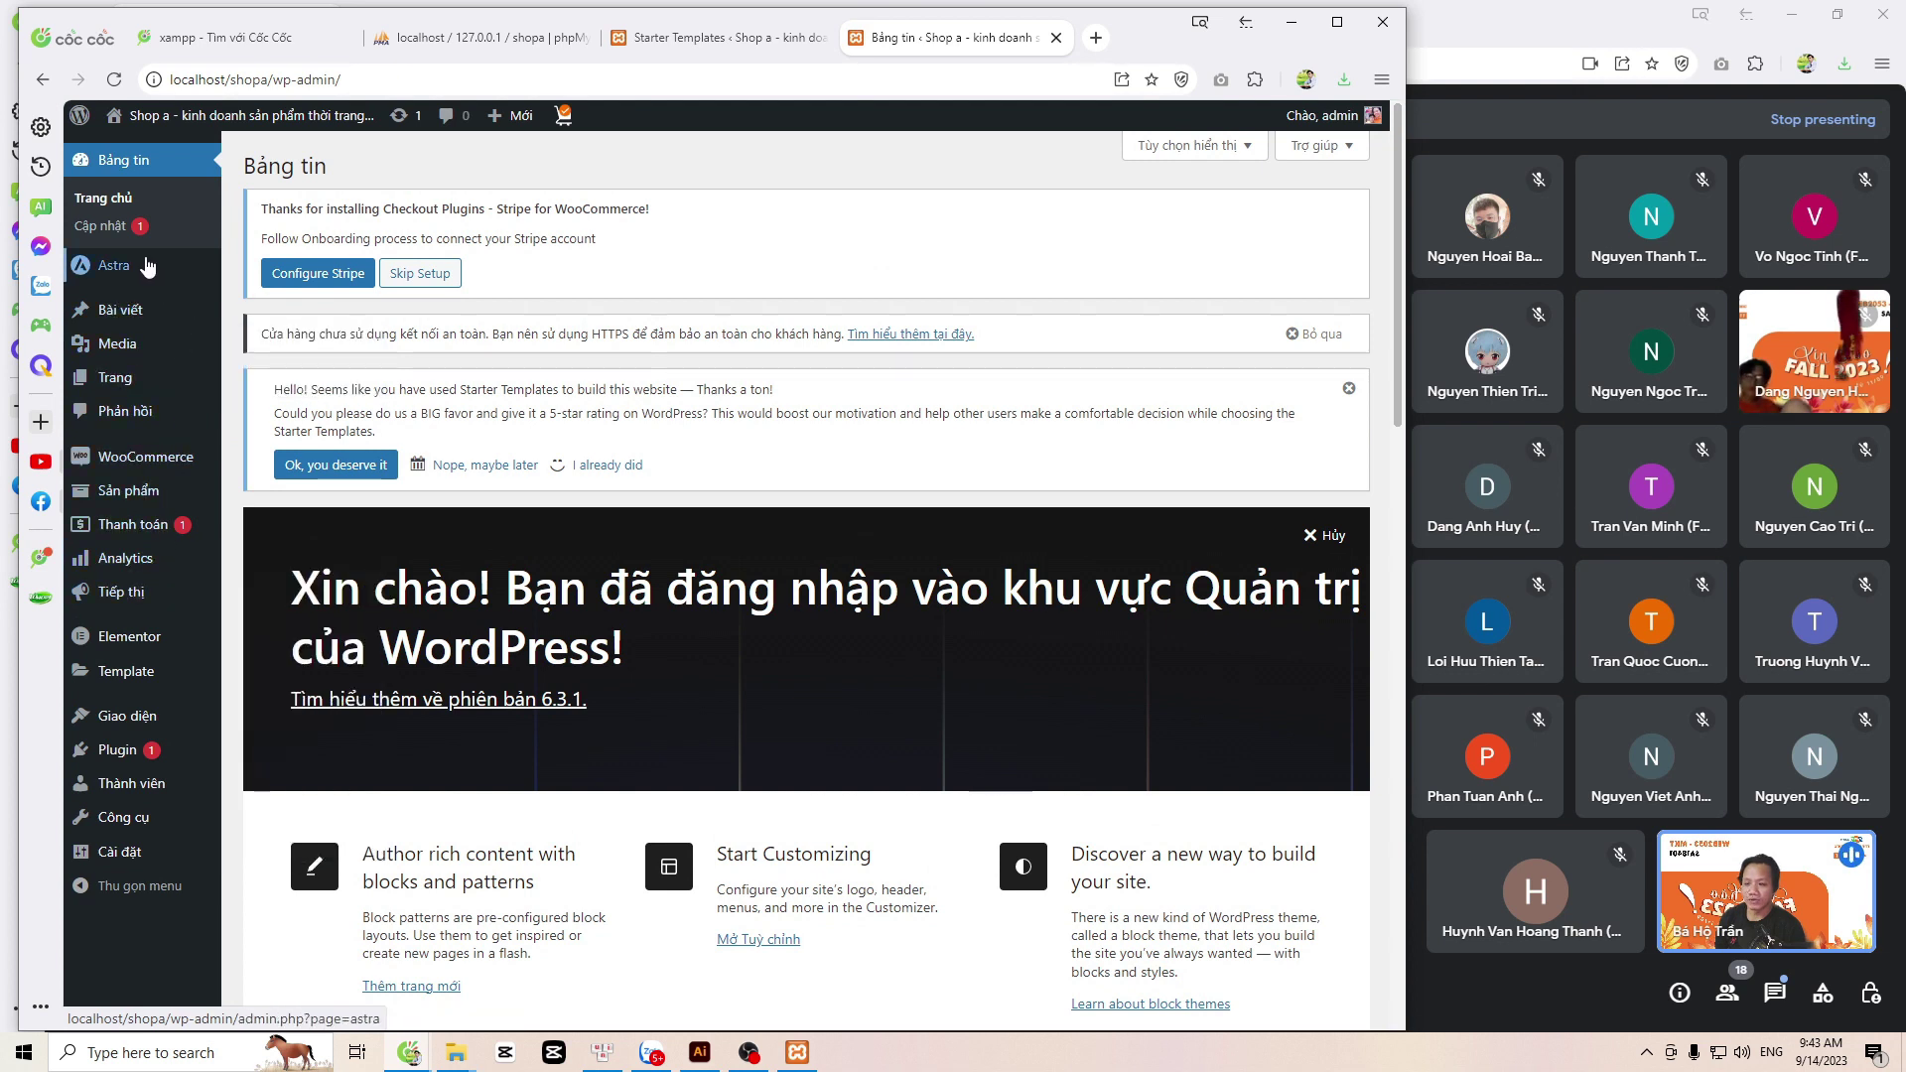
pyautogui.moveTo(140, 724)
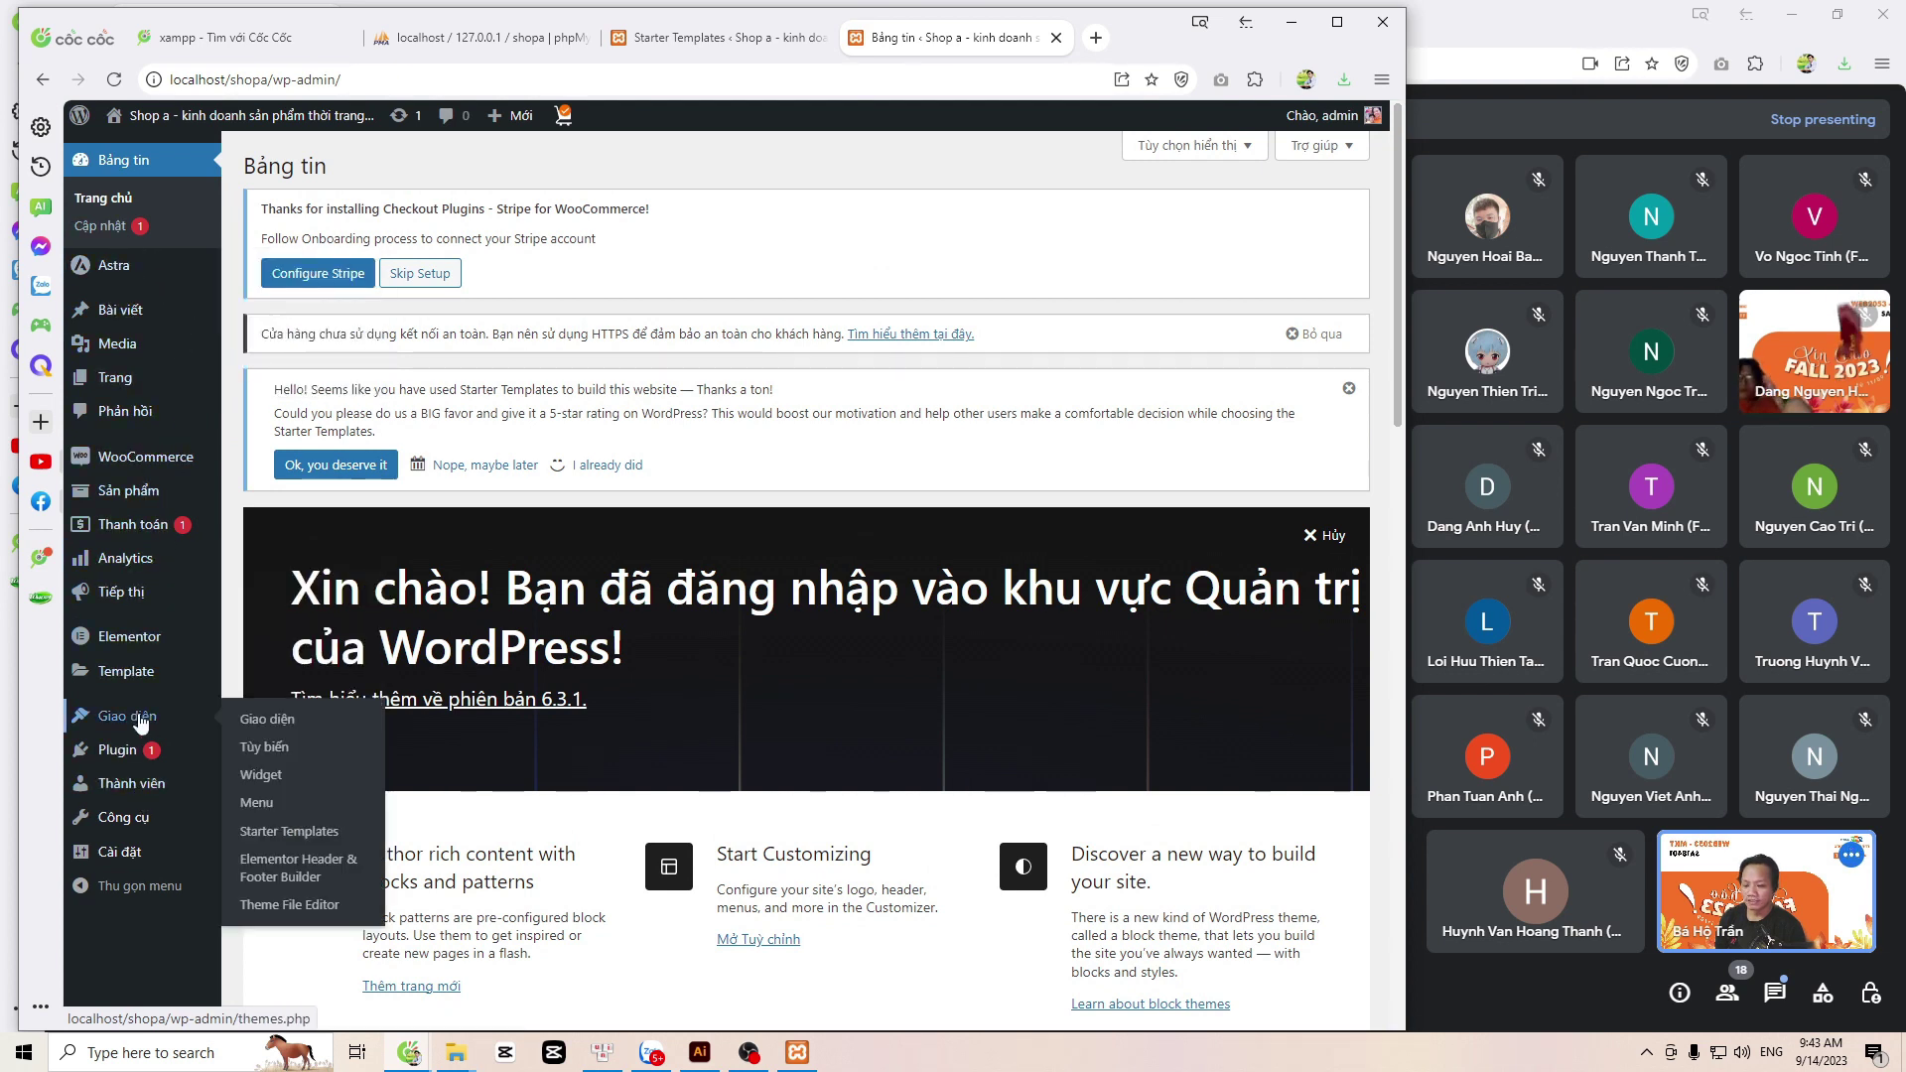
pyautogui.click(264, 754)
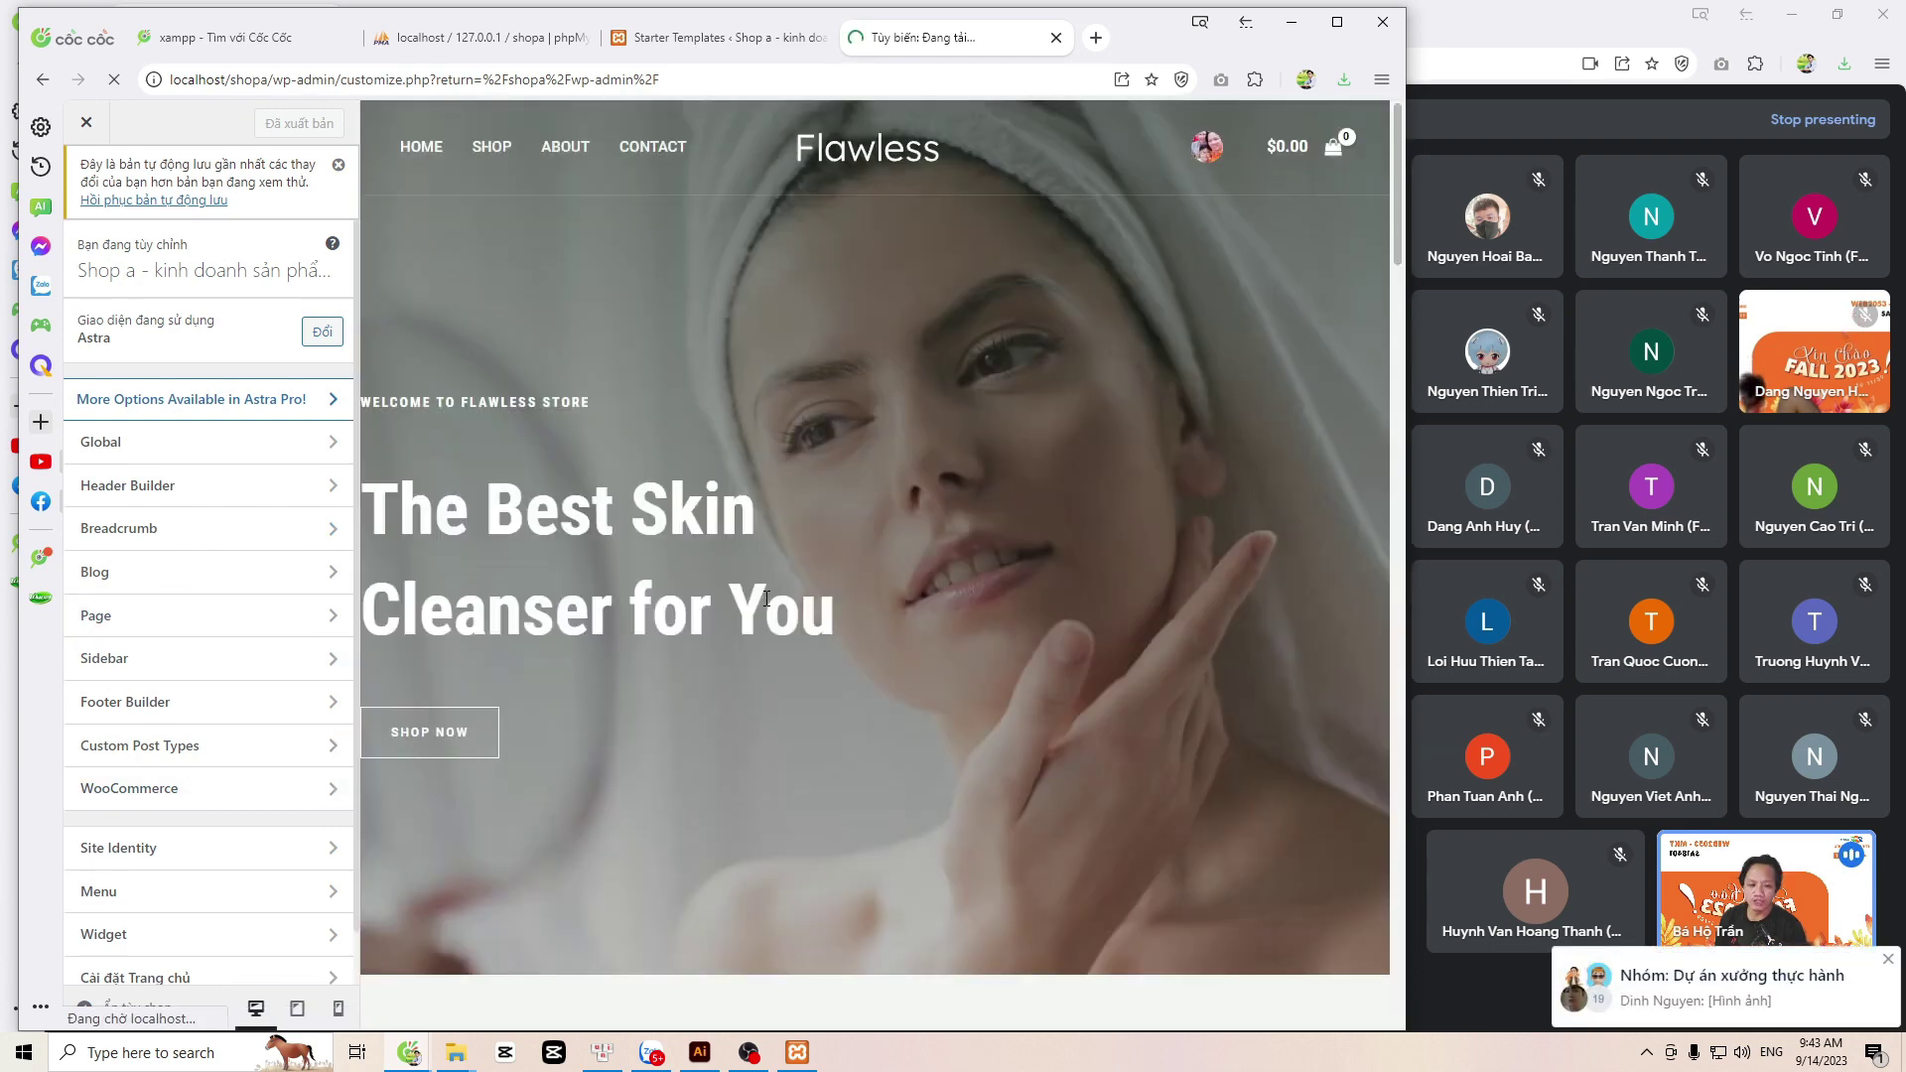
pyautogui.scroll(-15, 723, 542)
pyautogui.scroll(-20, 899, 706)
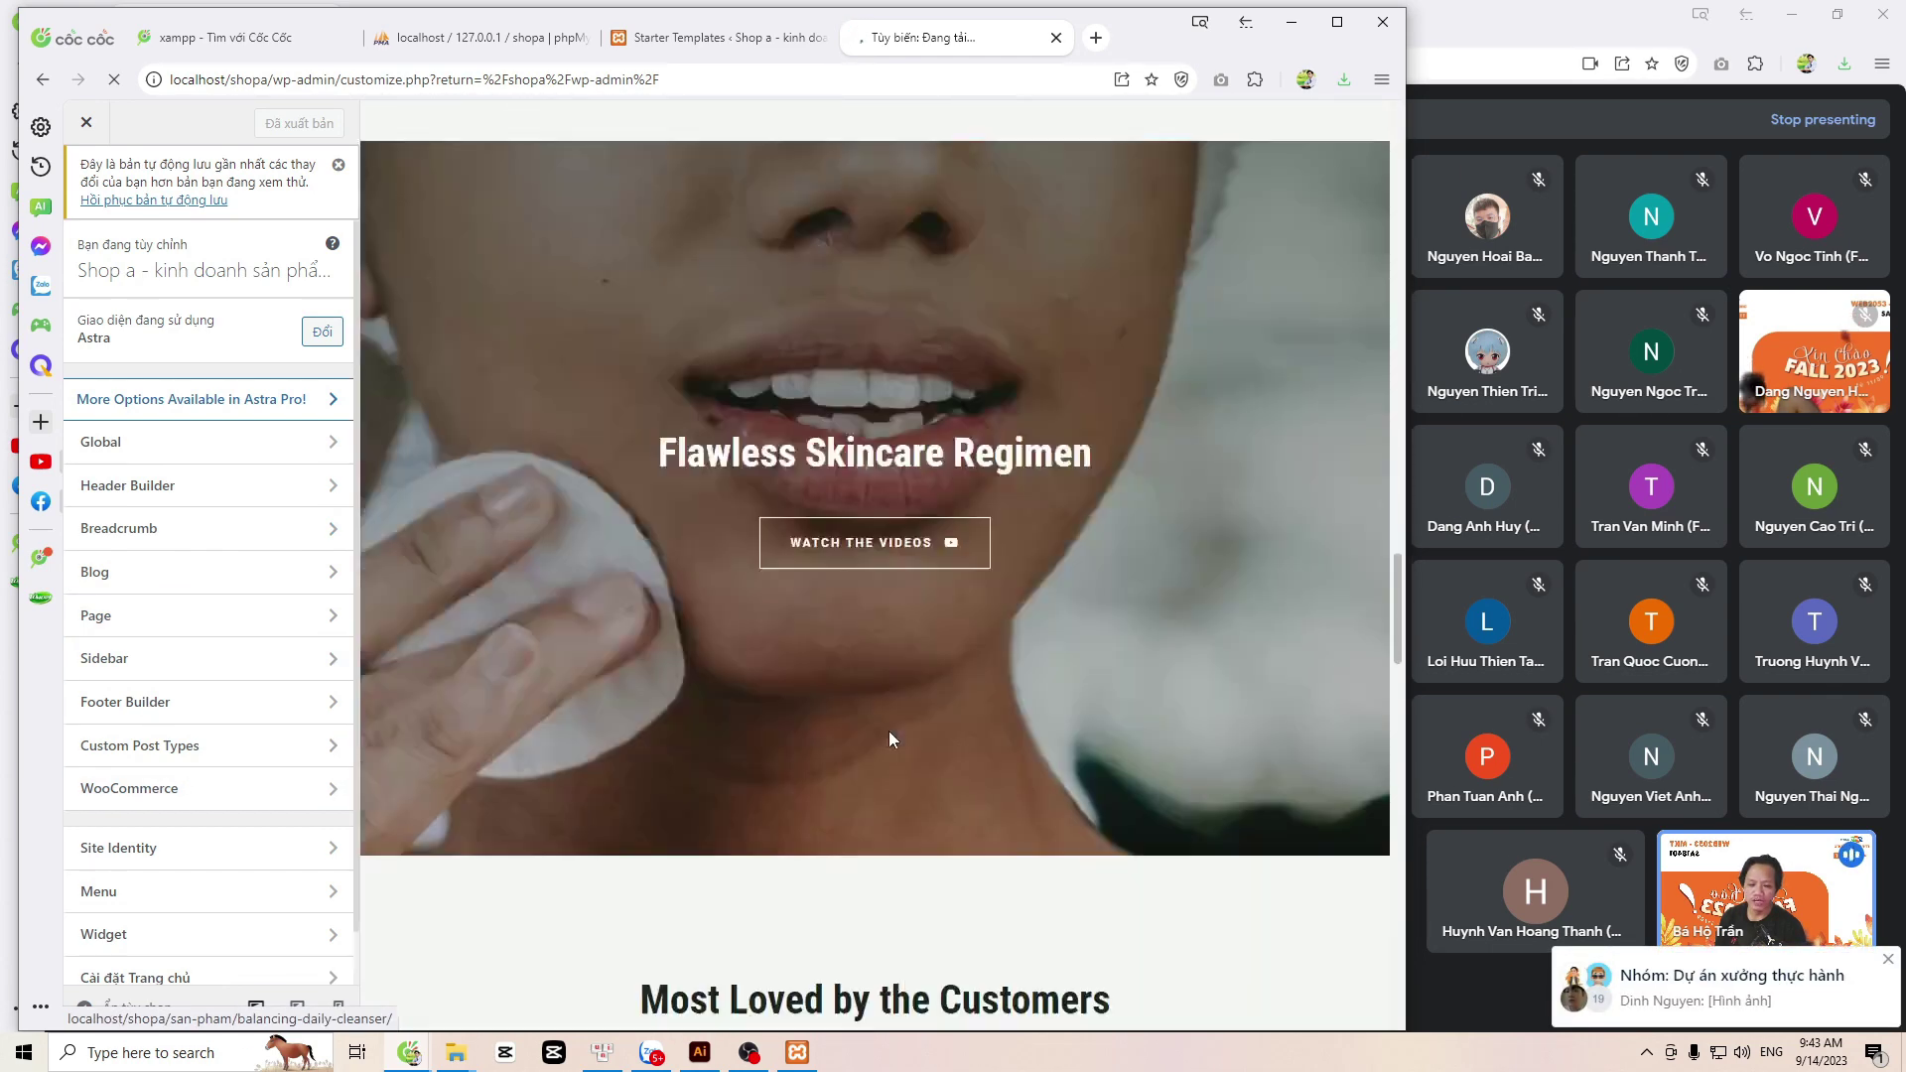
pyautogui.scroll(-15, 962, 726)
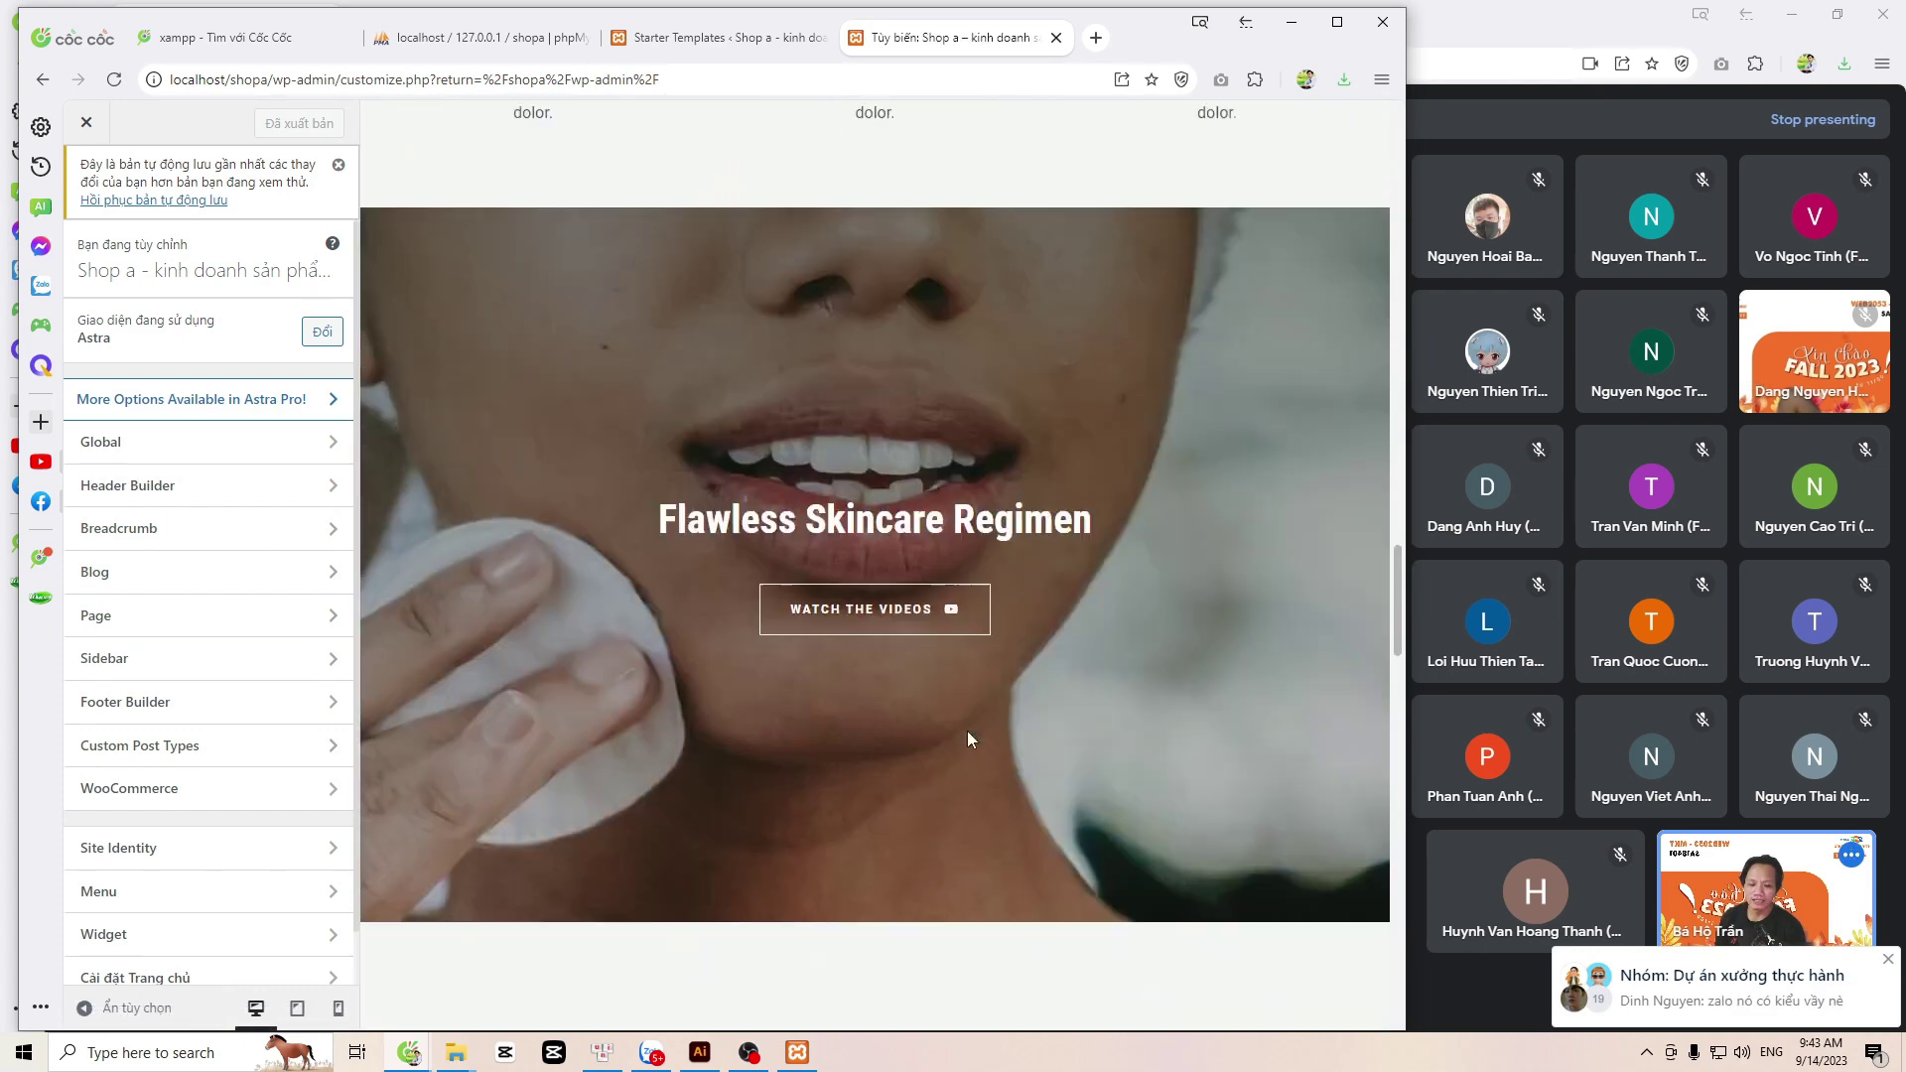
pyautogui.scroll(-10, 970, 743)
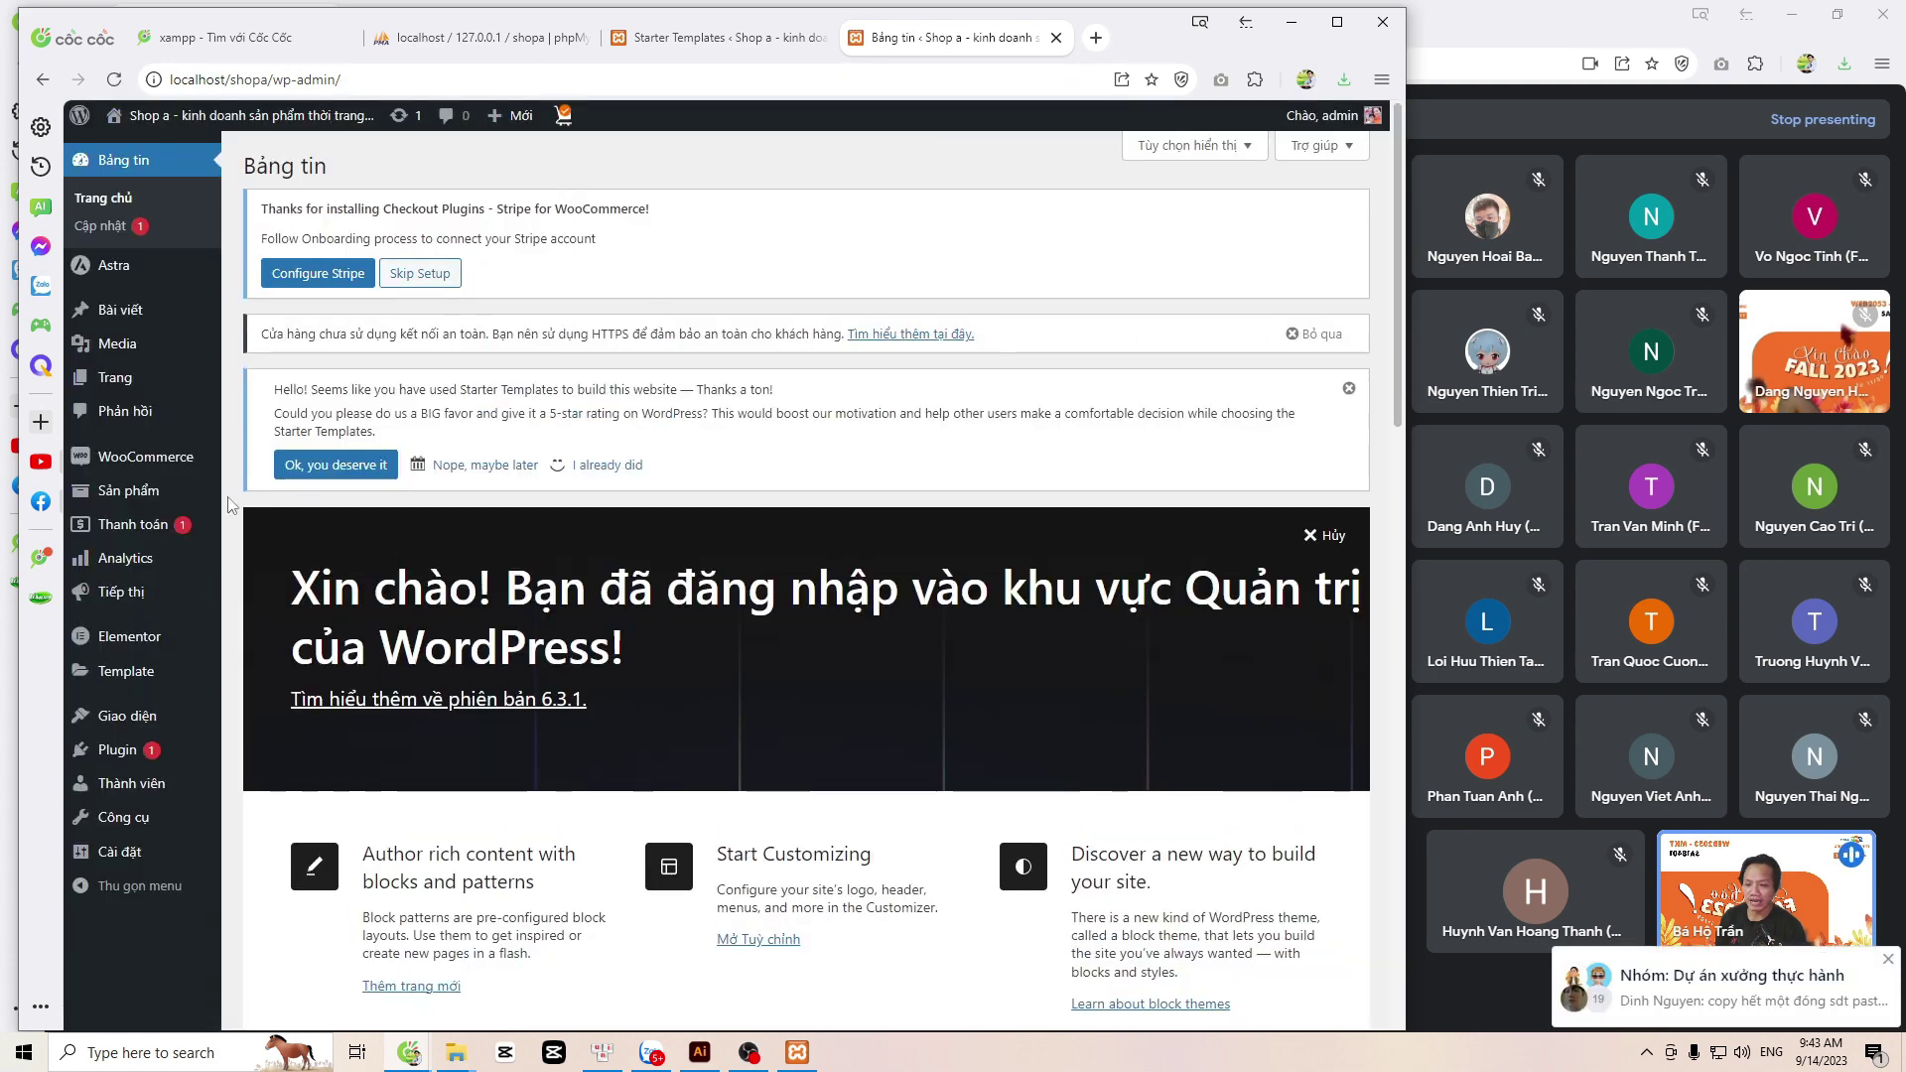
# Step: From the Trang pages list, open the Home page with 'Sửa với Elementor'
pyautogui.click(124, 382)
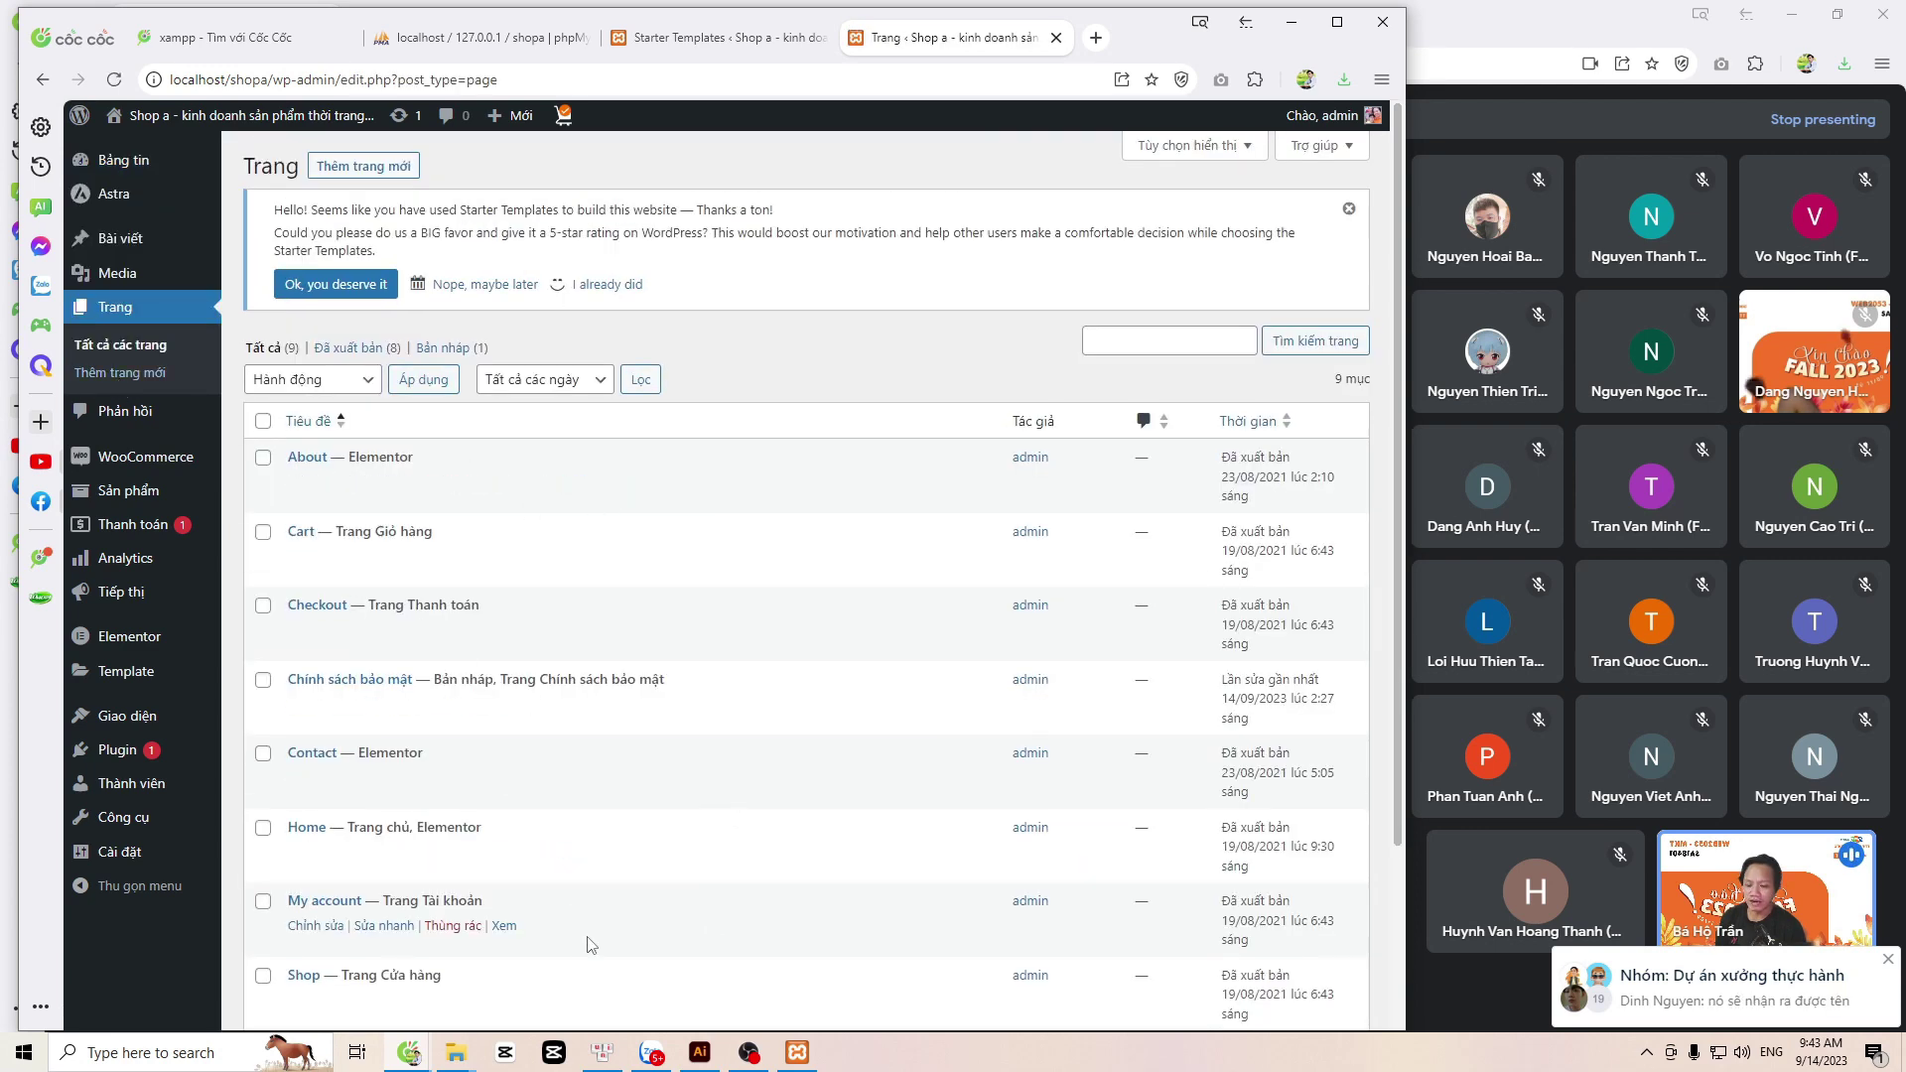
pyautogui.scroll(-2, 566, 923)
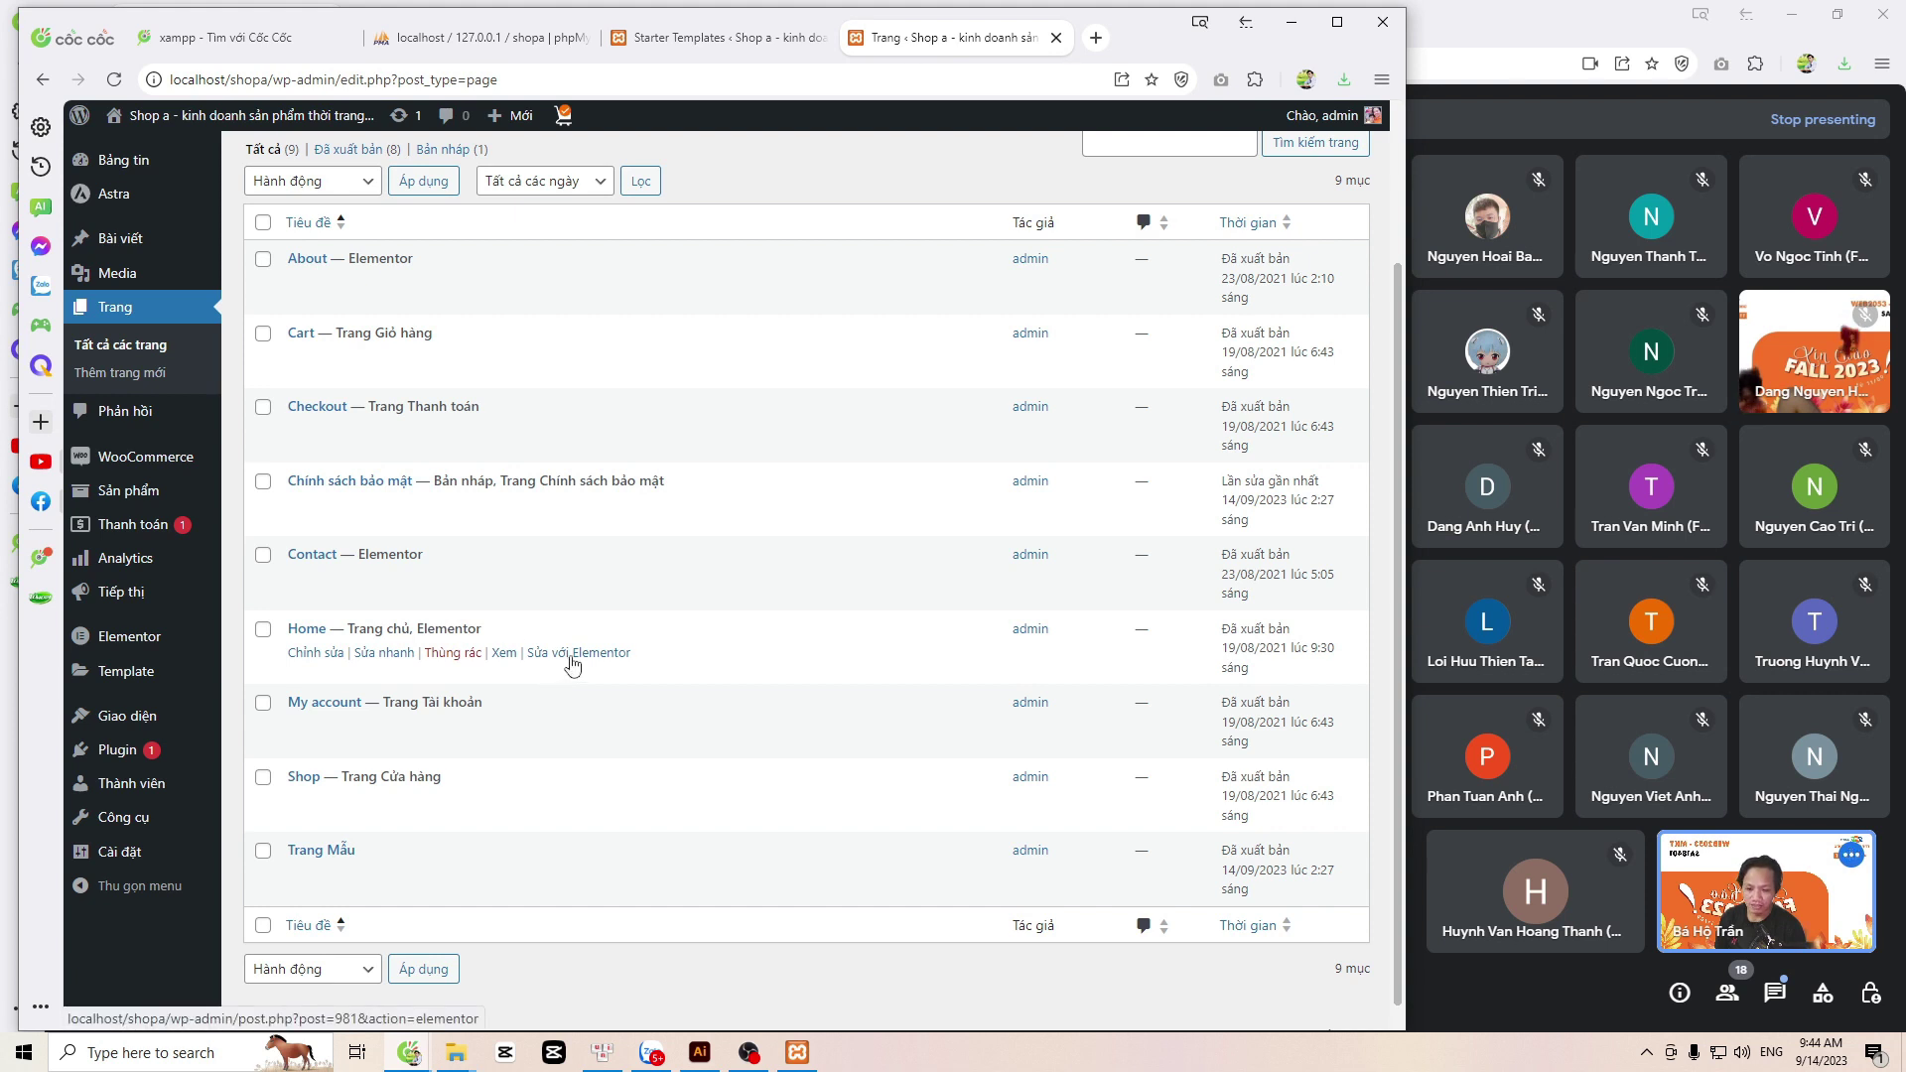
pyautogui.click(572, 661)
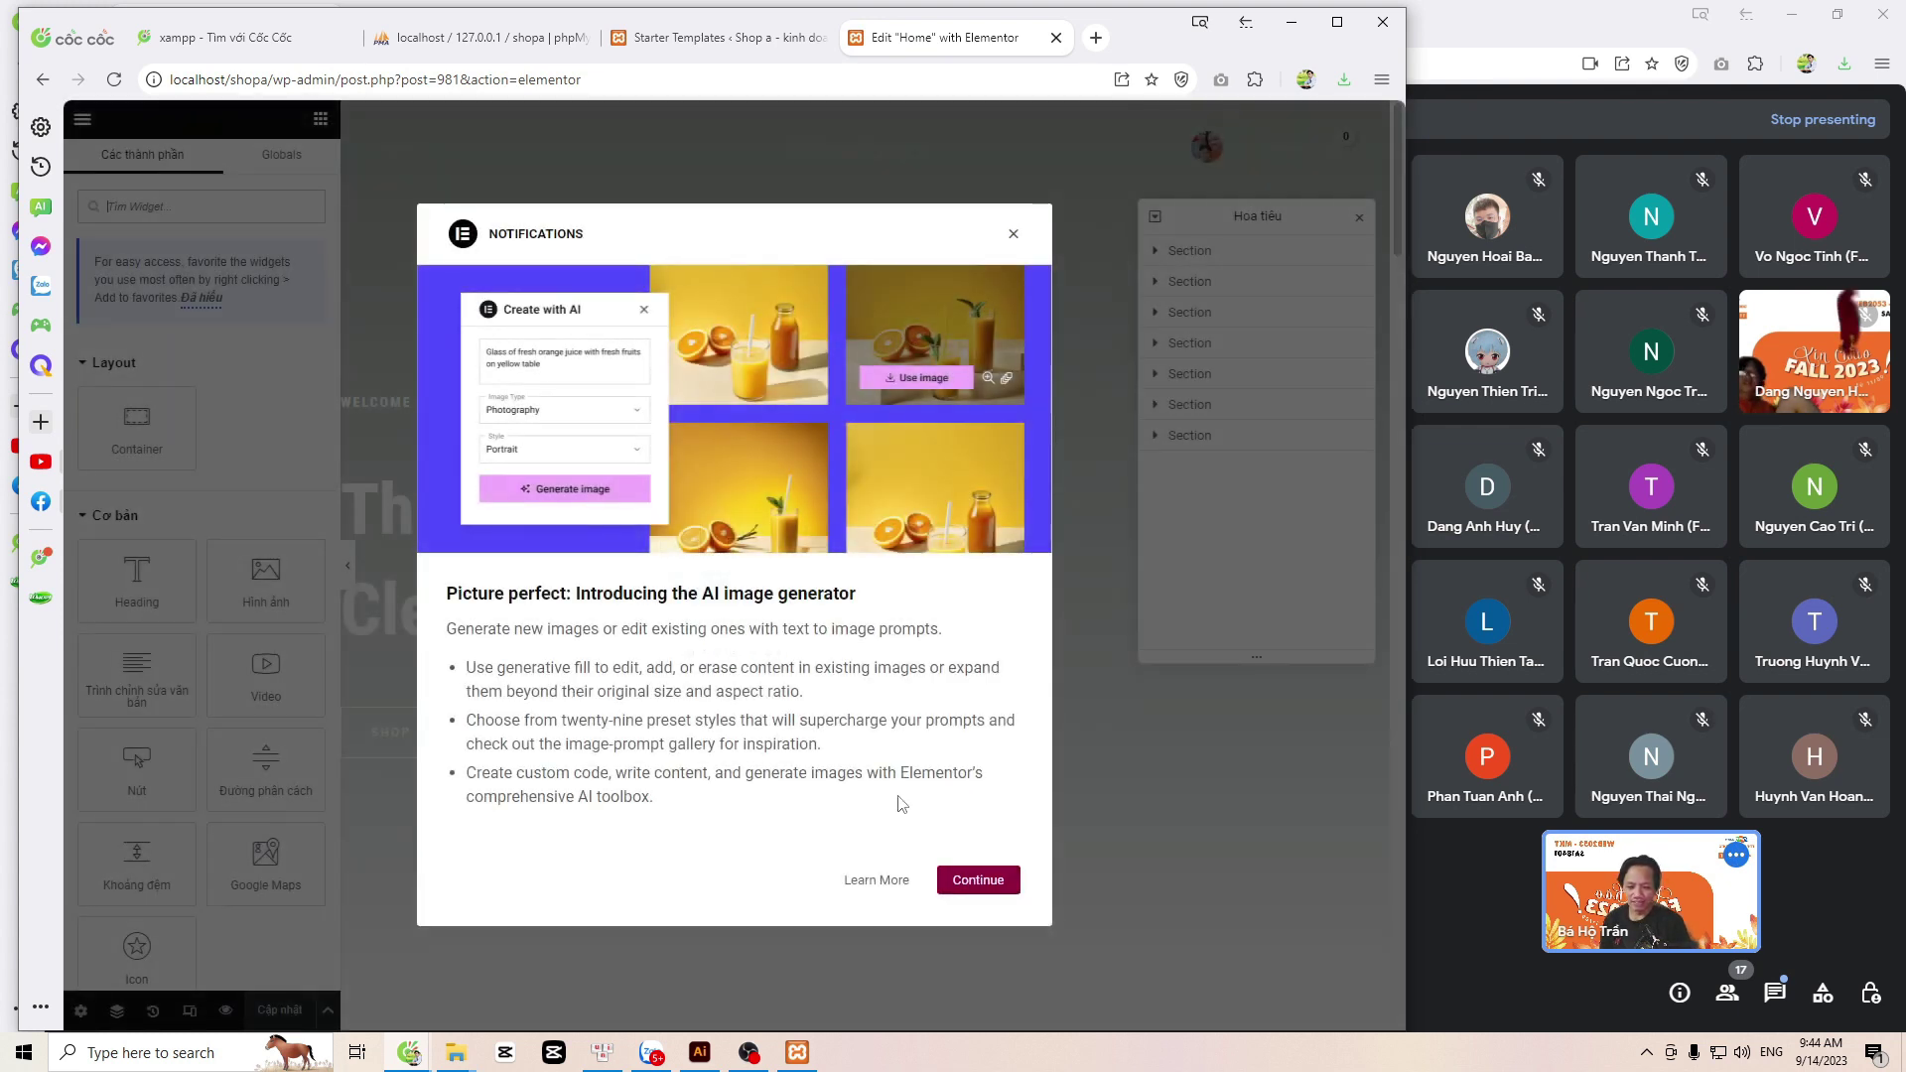
# Step: Dismiss the notifications dialog and insert a four-column container above the hero
pyautogui.click(968, 882)
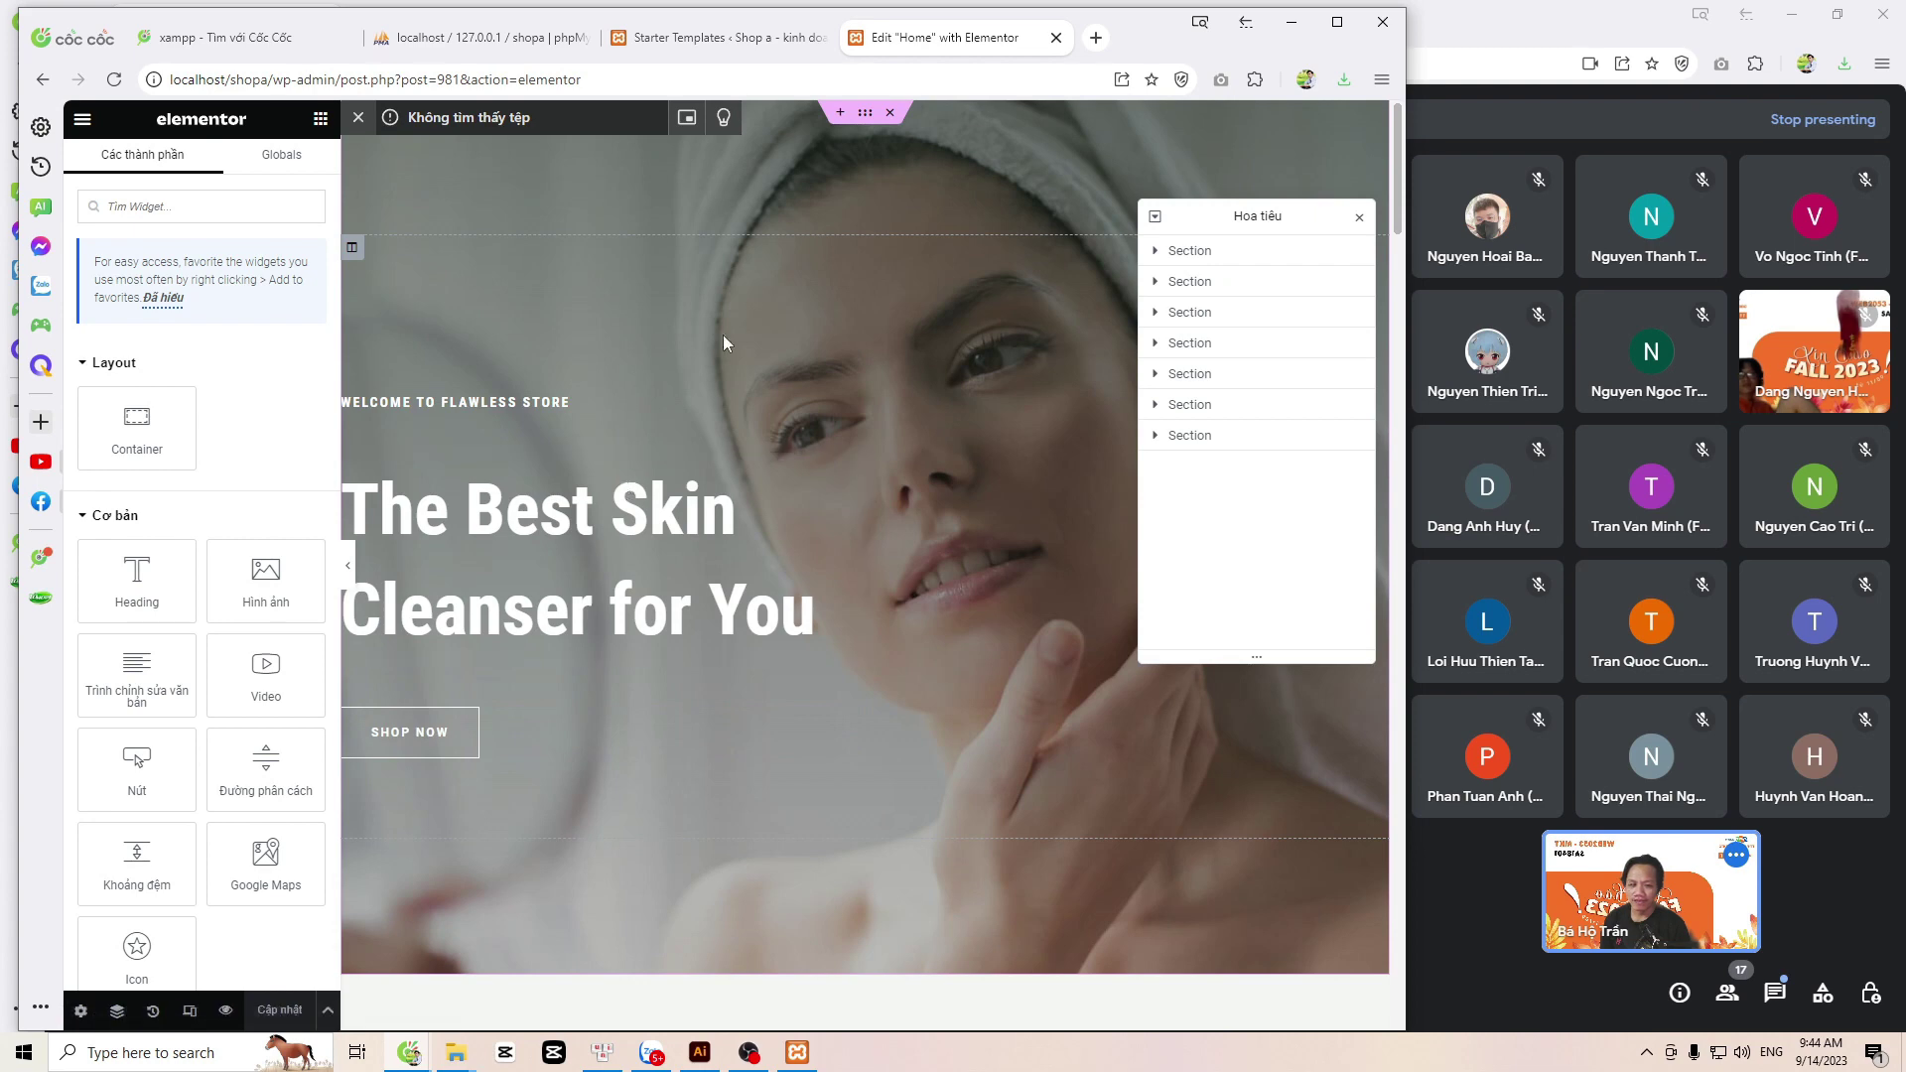
pyautogui.scroll(-8, 806, 398)
pyautogui.scroll(8, 807, 518)
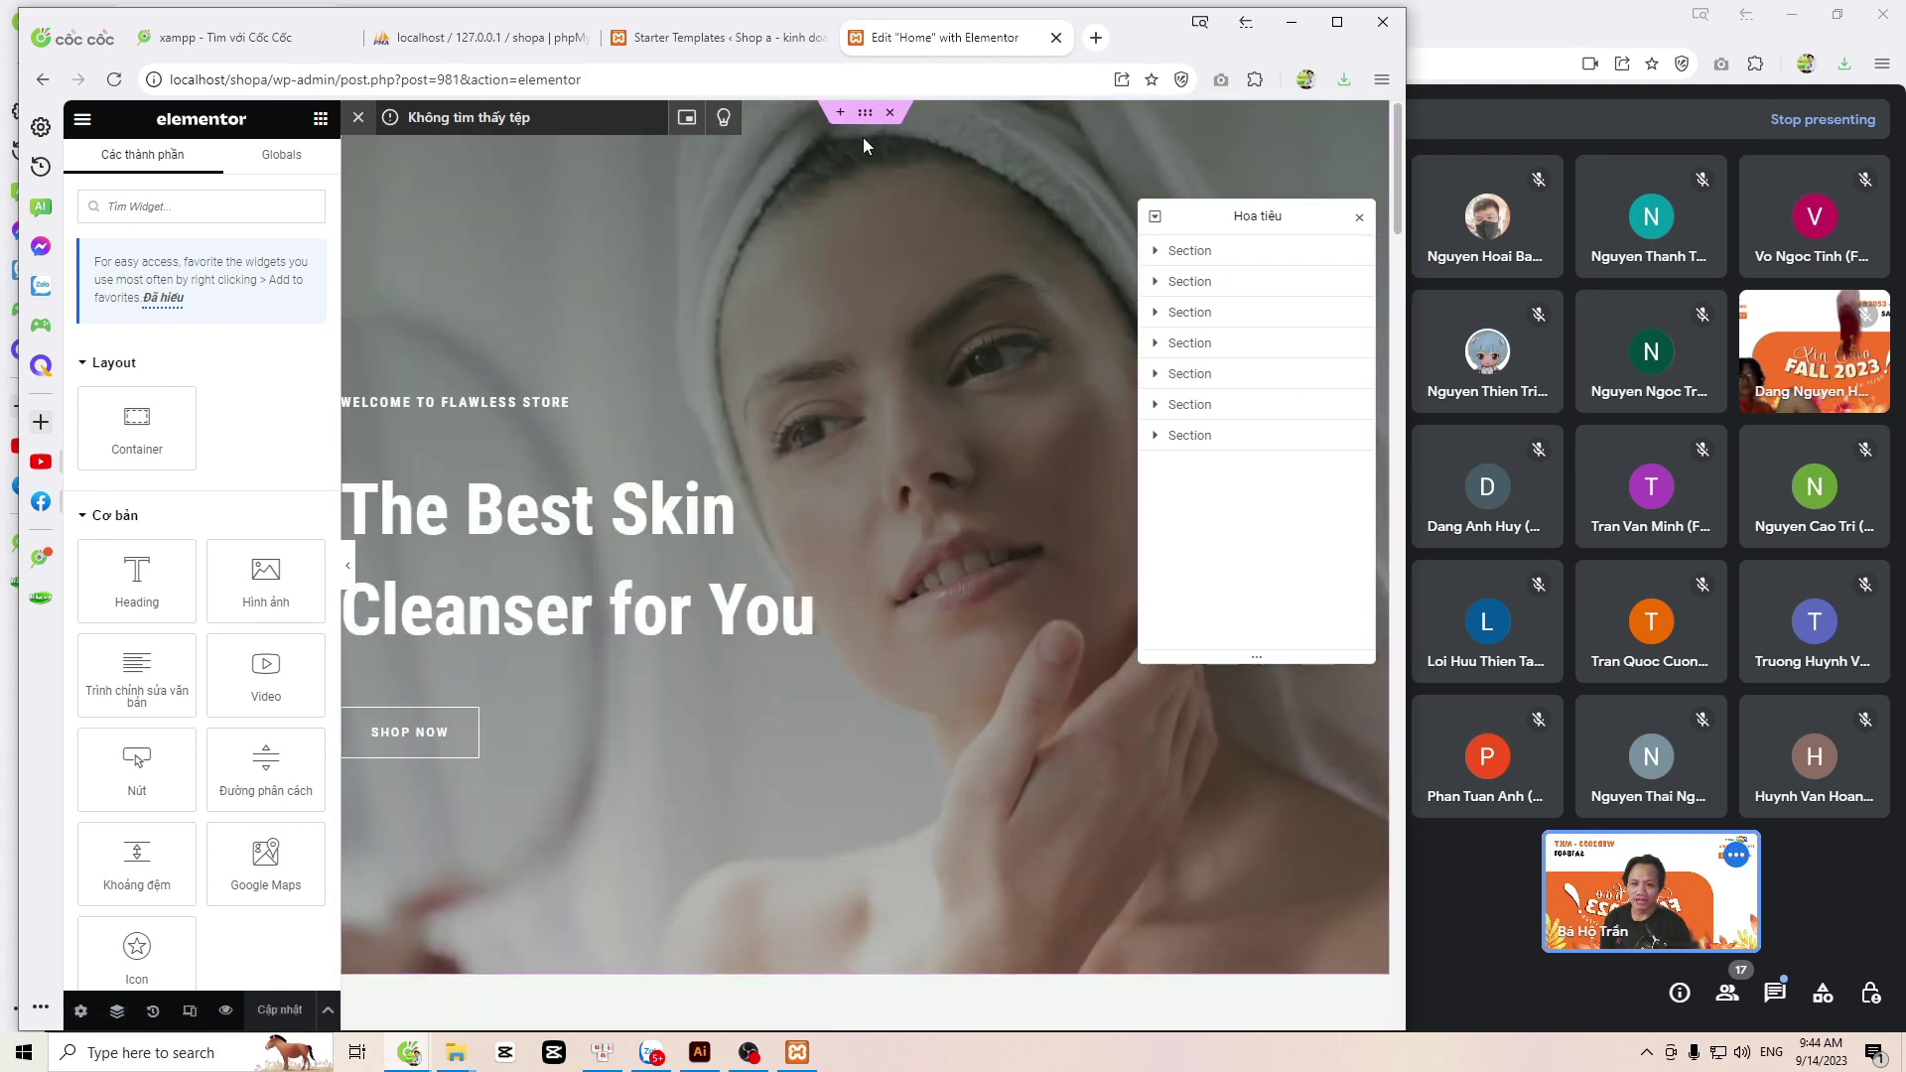
pyautogui.scroll(-8, 863, 125)
pyautogui.scroll(8, 870, 129)
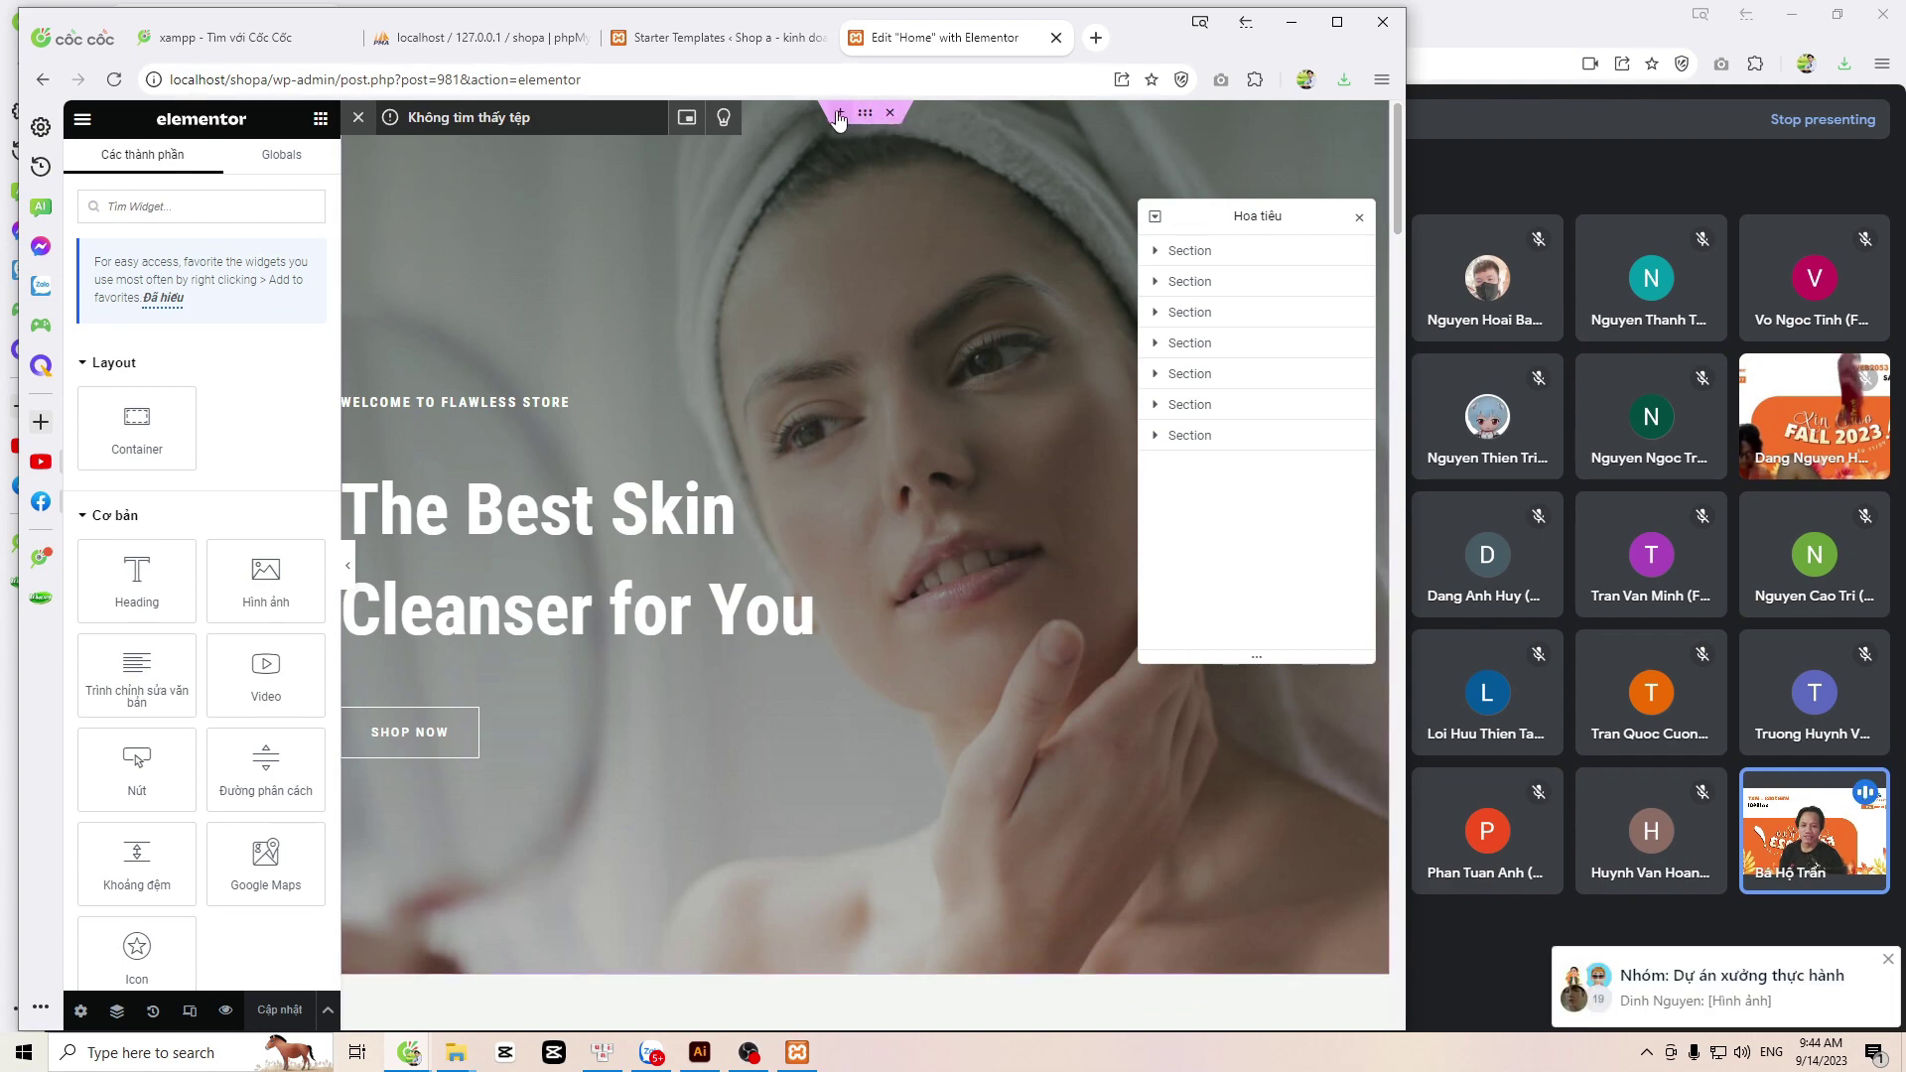
pyautogui.click(839, 114)
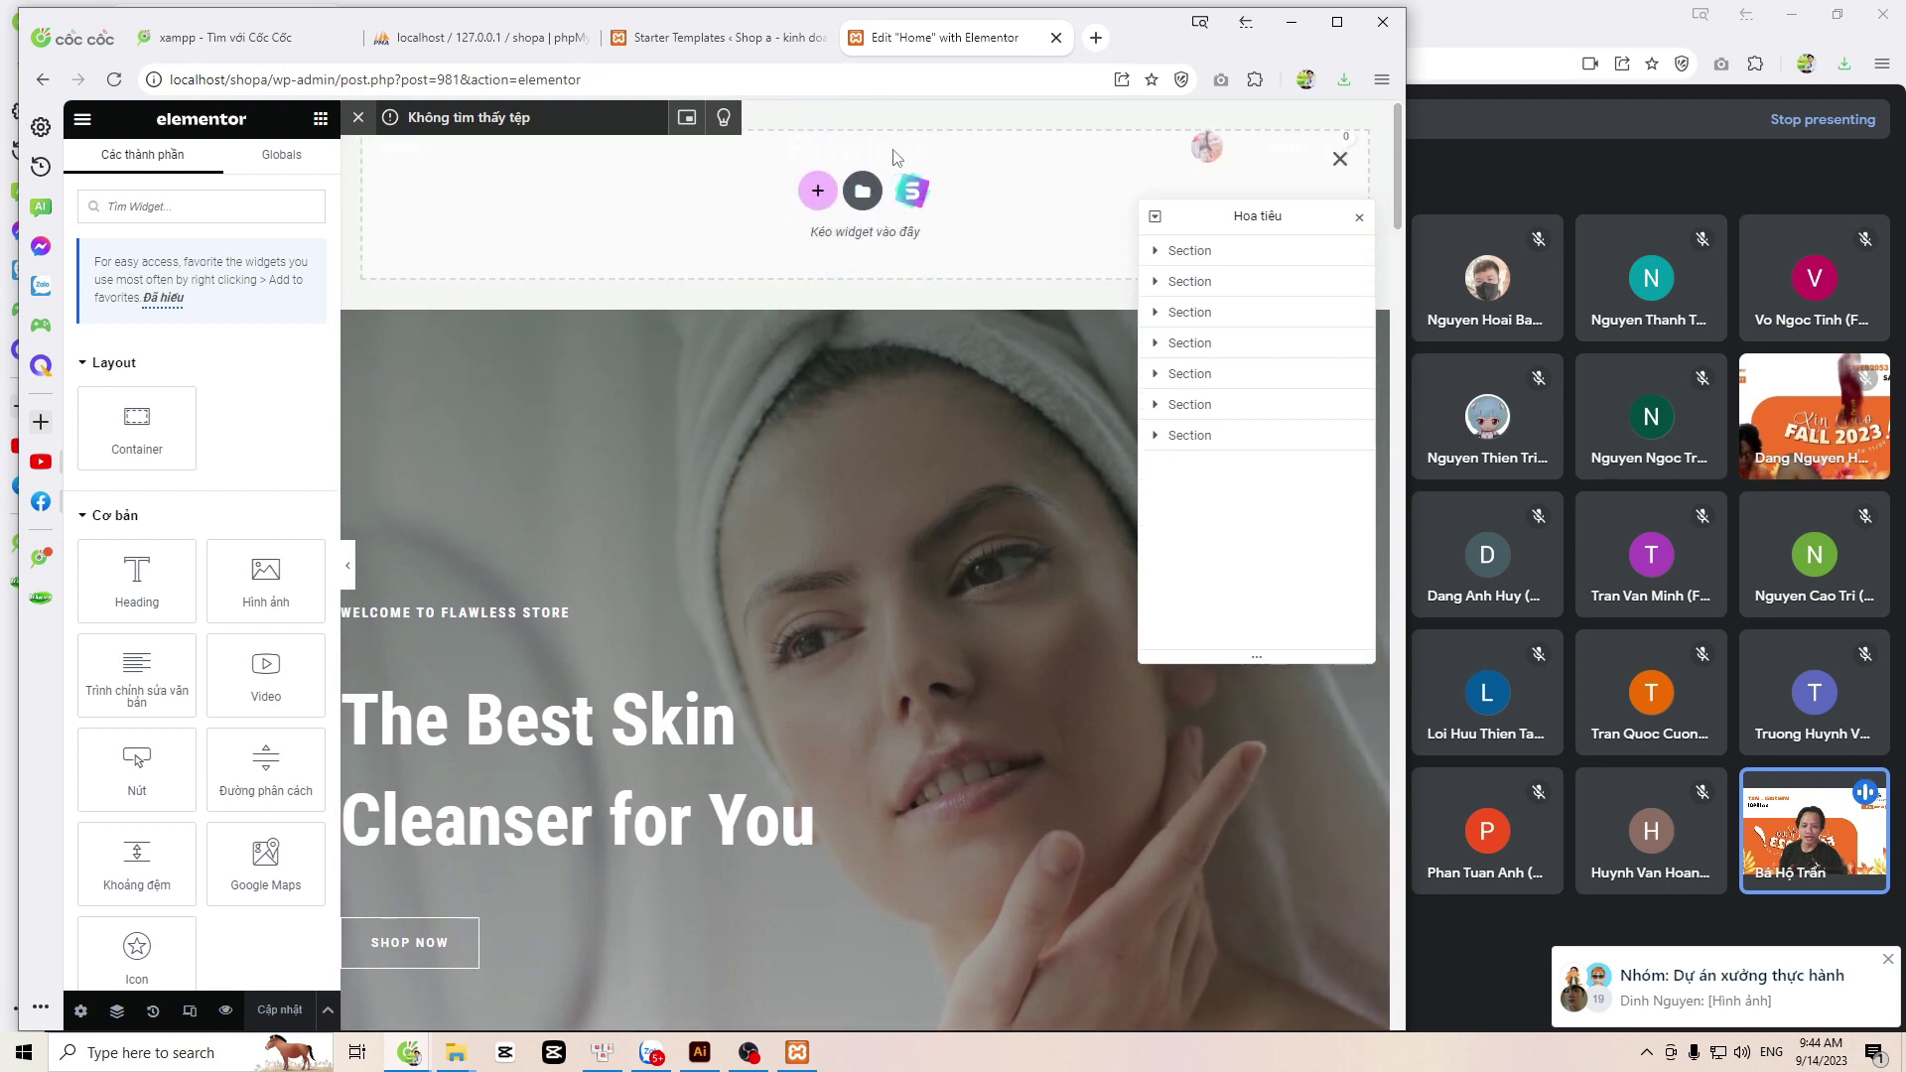
pyautogui.click(817, 190)
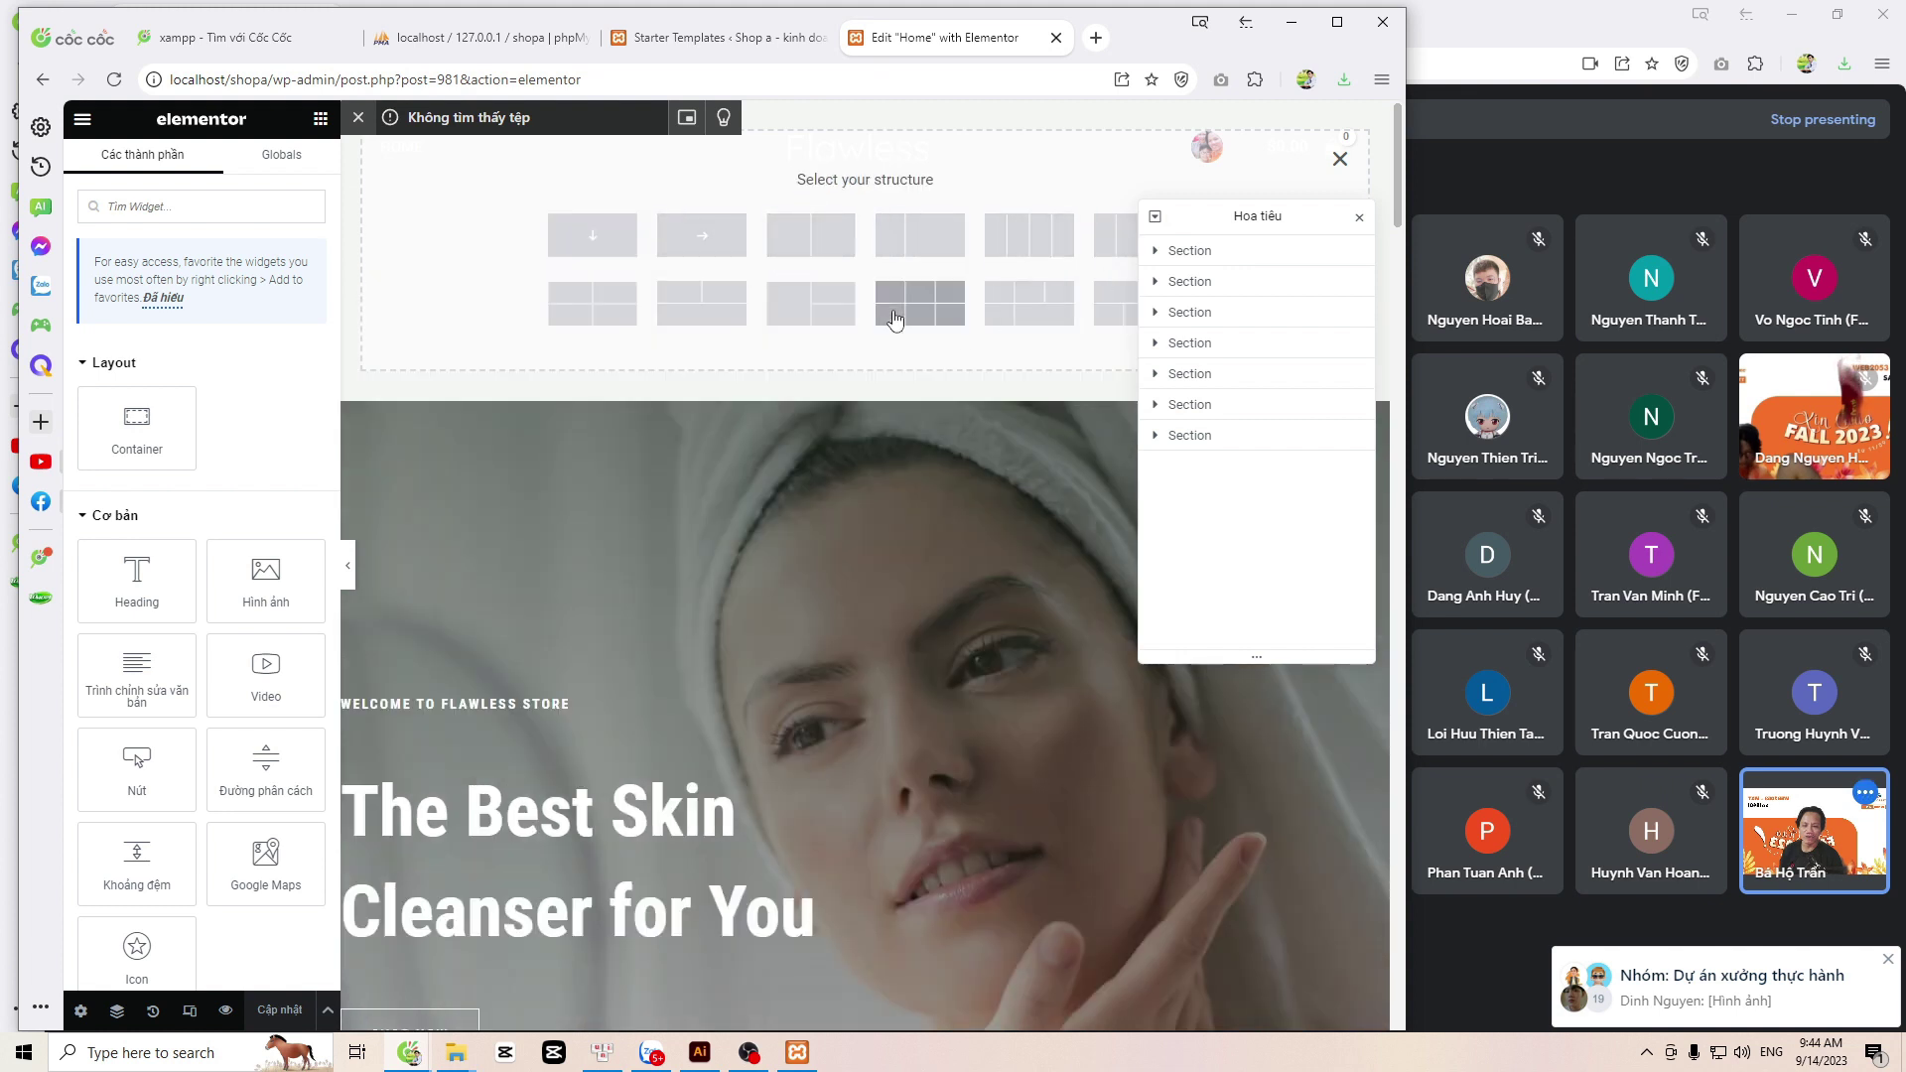
pyautogui.click(1028, 264)
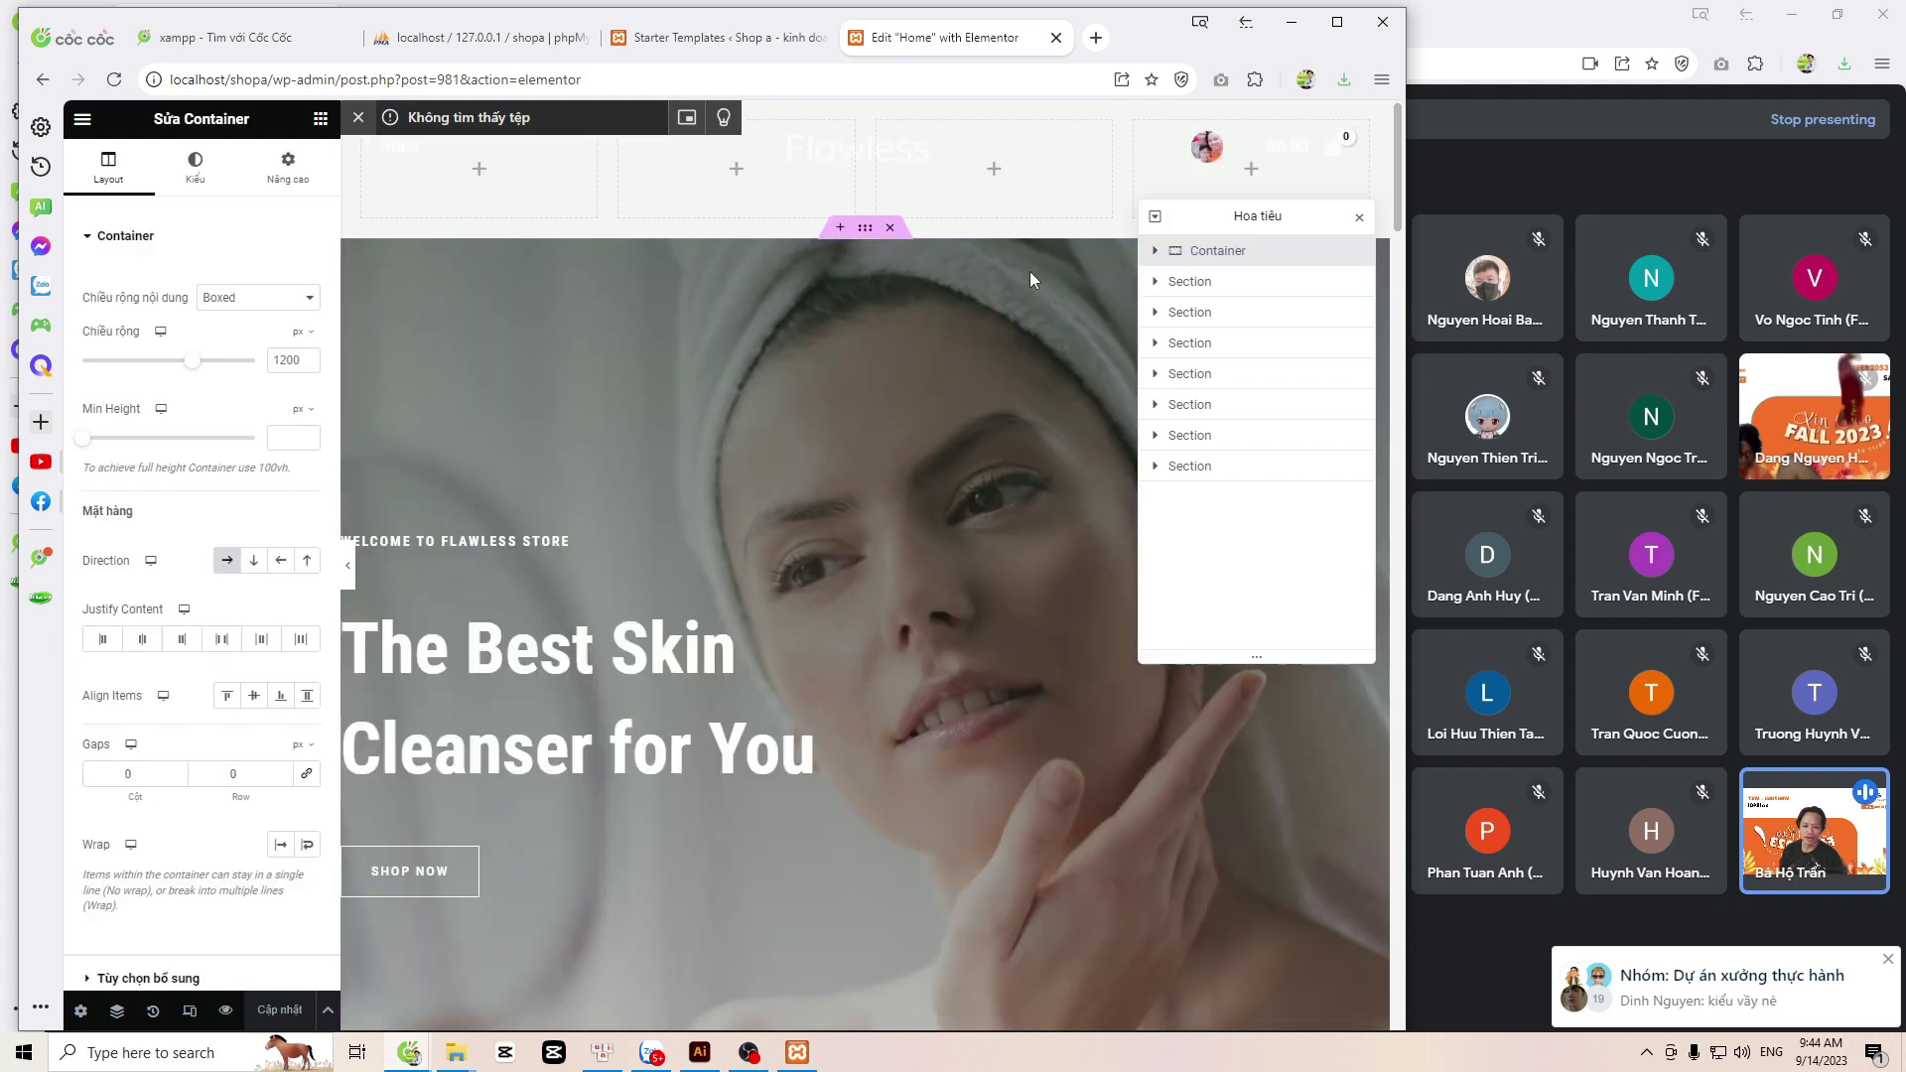
# Step: Browse the Elementor widget list and collapse the Pro category
pyautogui.click(477, 175)
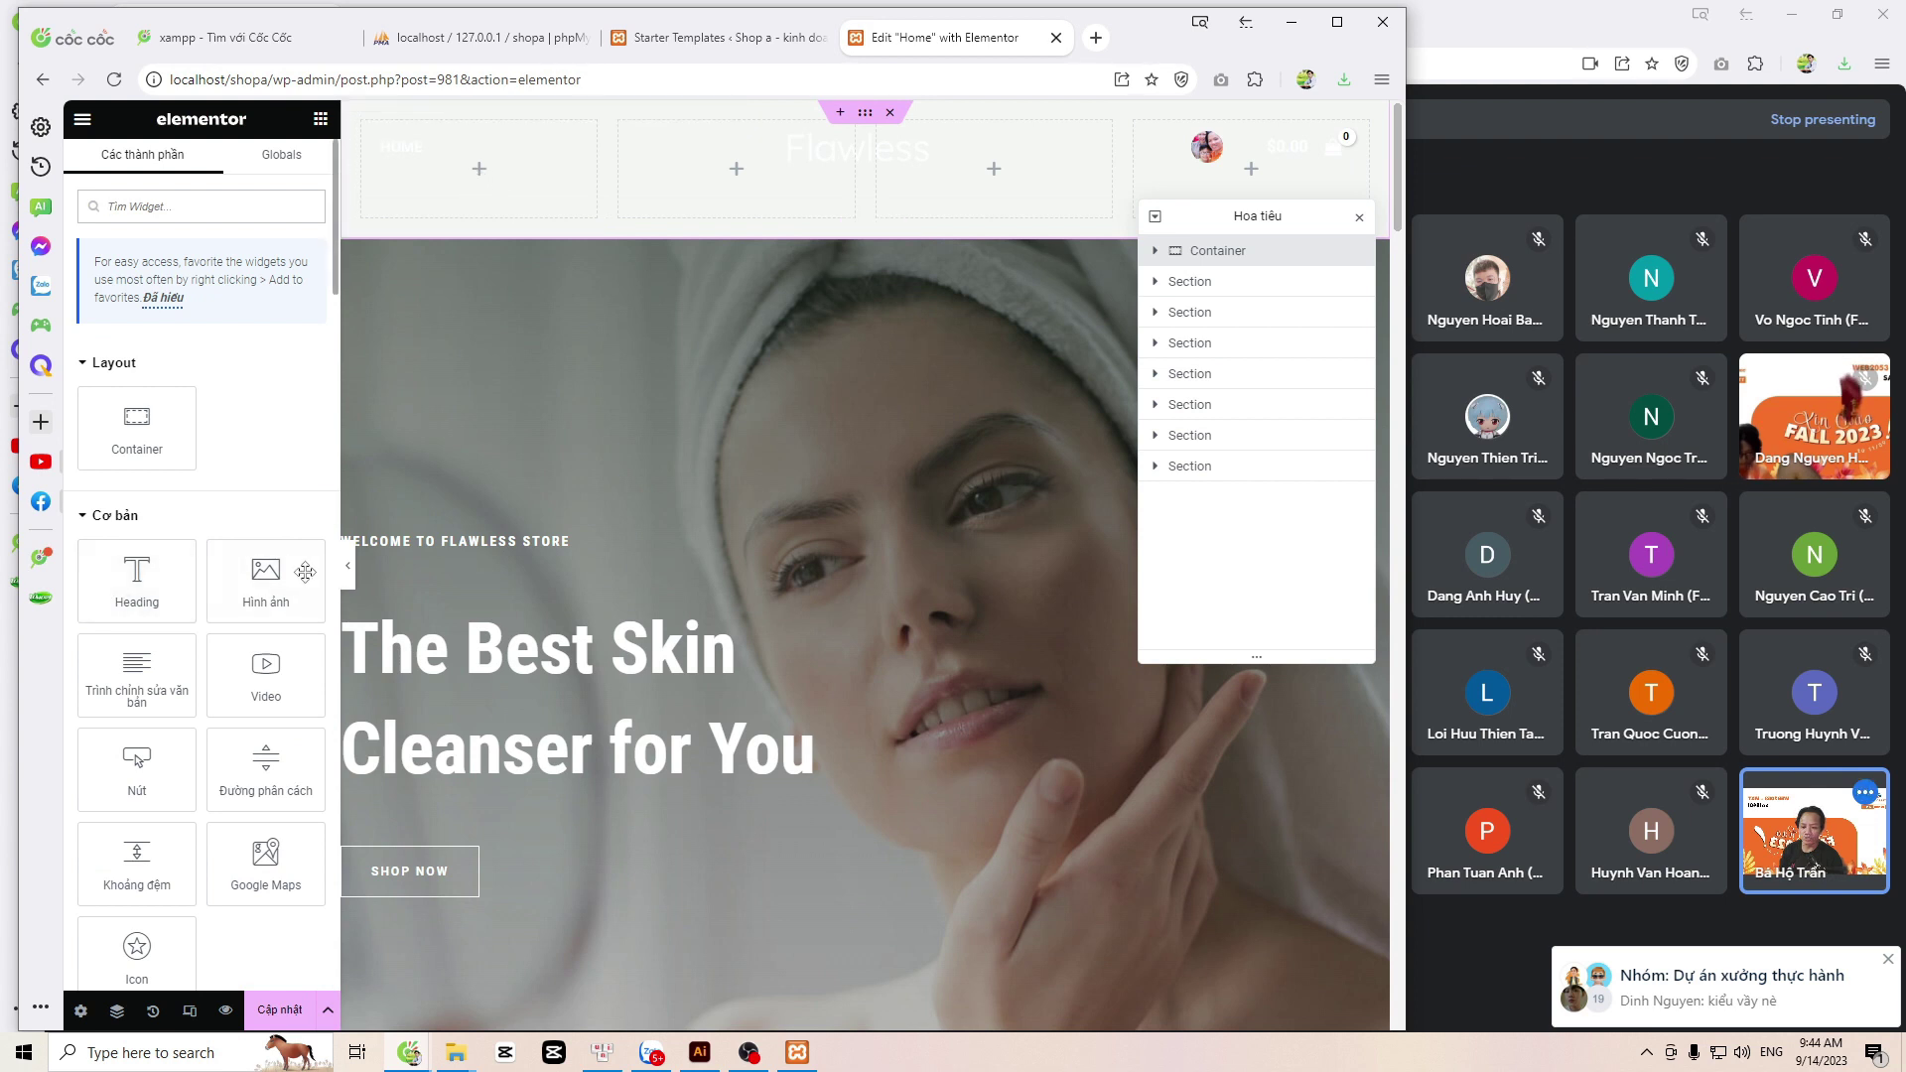
pyautogui.scroll(-3, 114, 685)
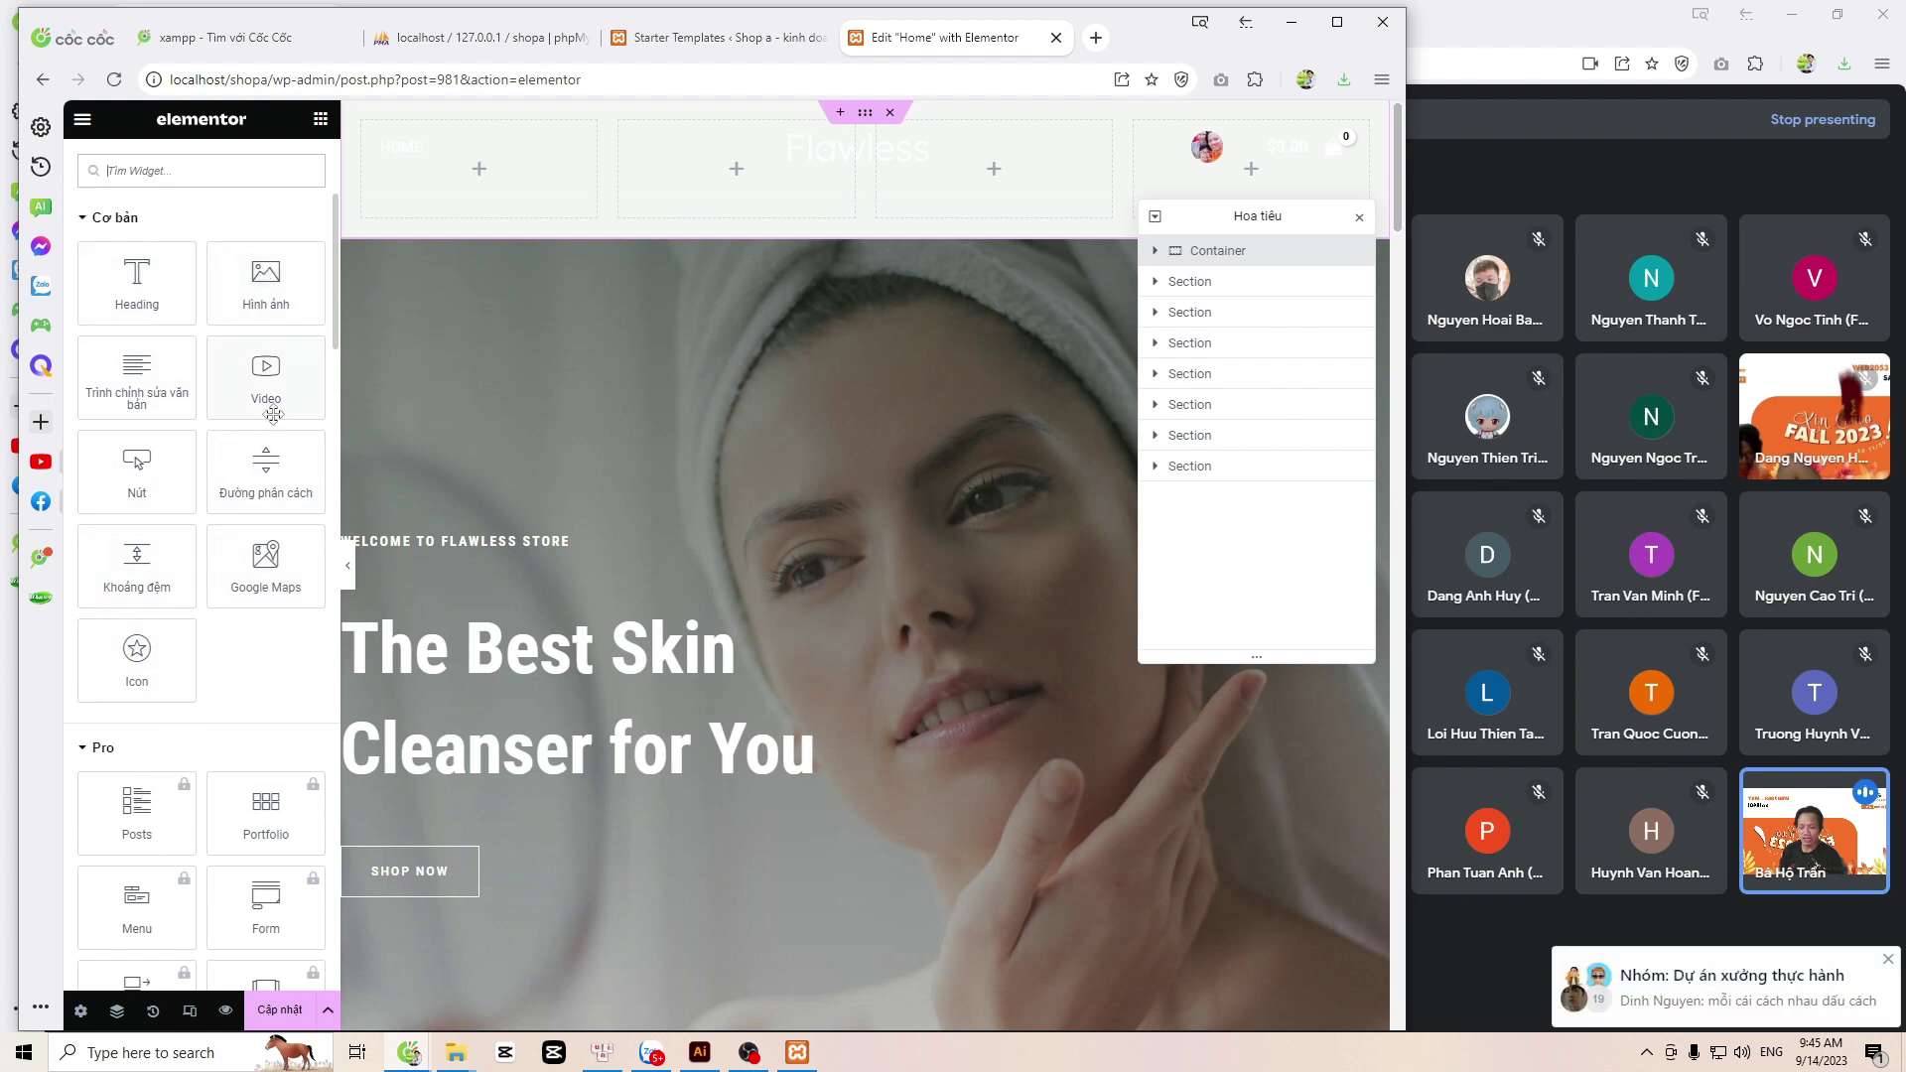
pyautogui.scroll(-3, 273, 415)
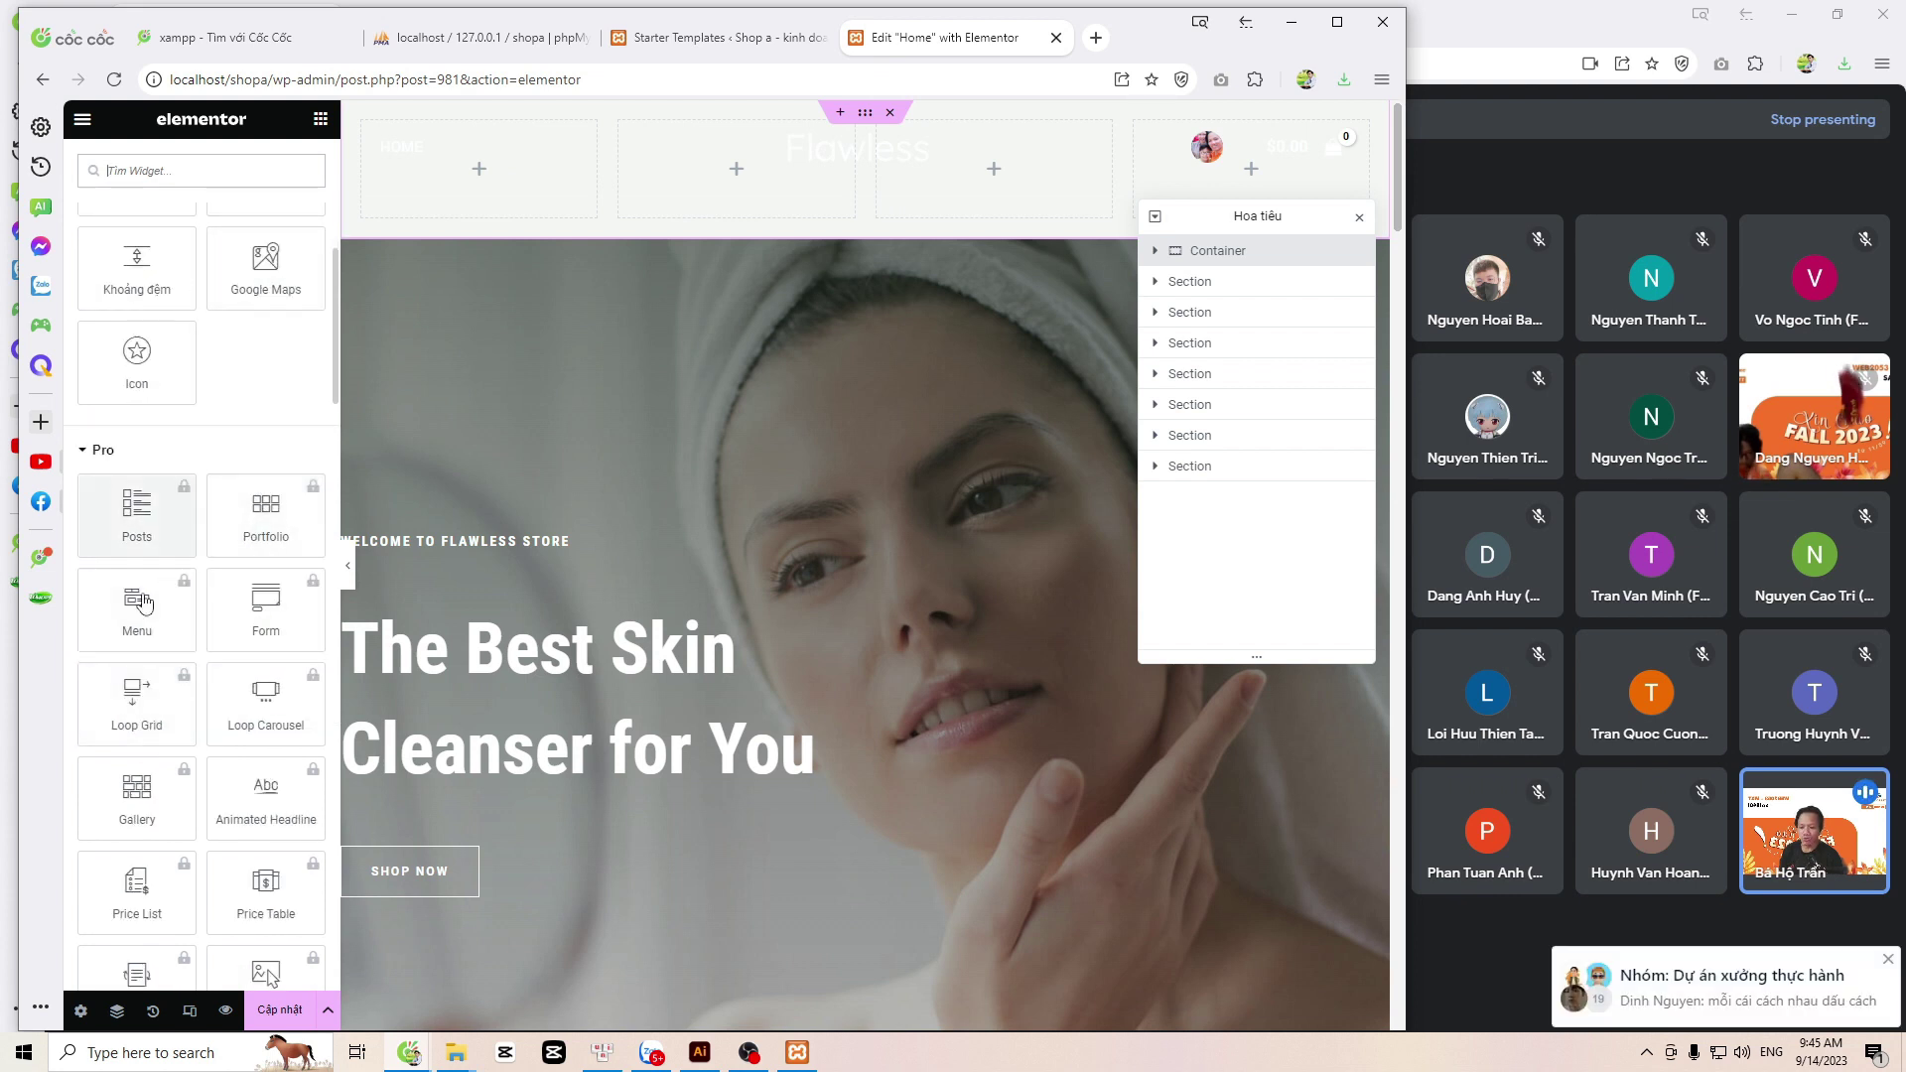
pyautogui.scroll(-4, 226, 900)
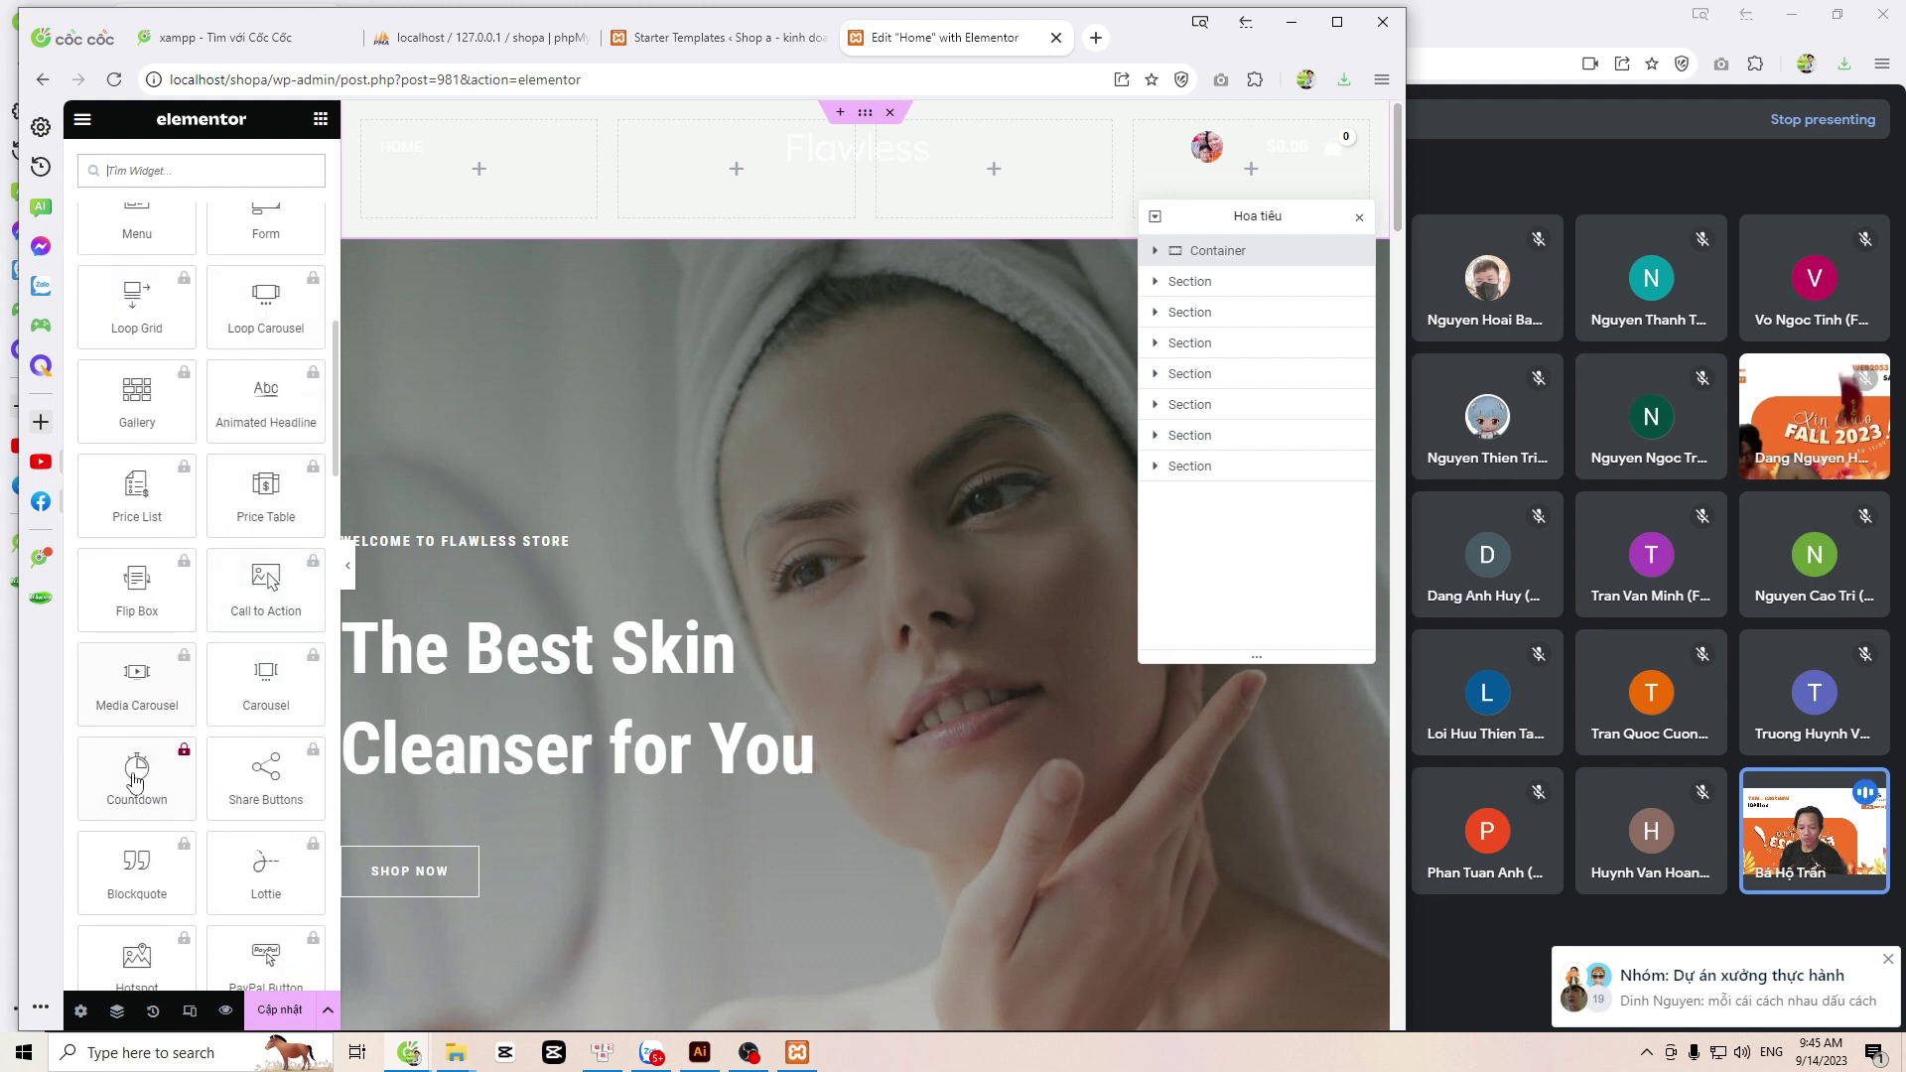
pyautogui.scroll(-2, 242, 868)
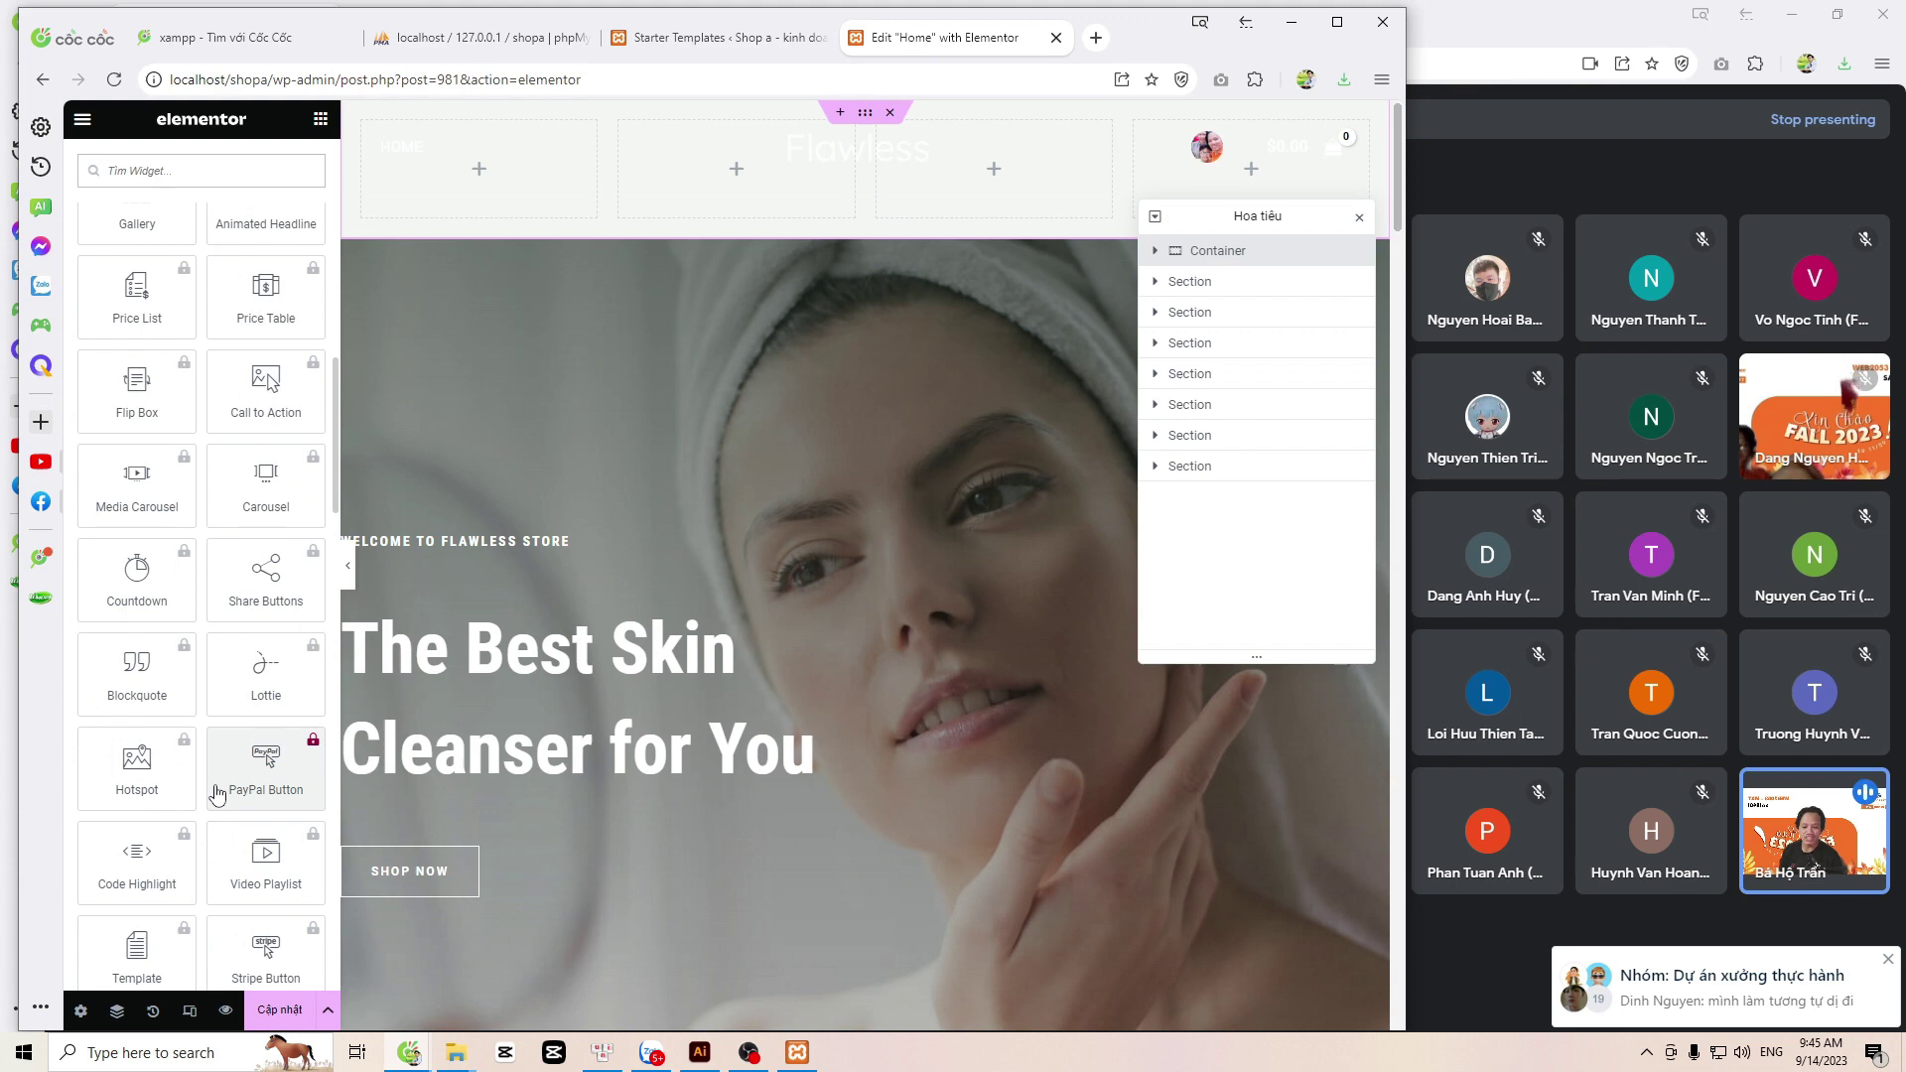
pyautogui.scroll(8, 216, 795)
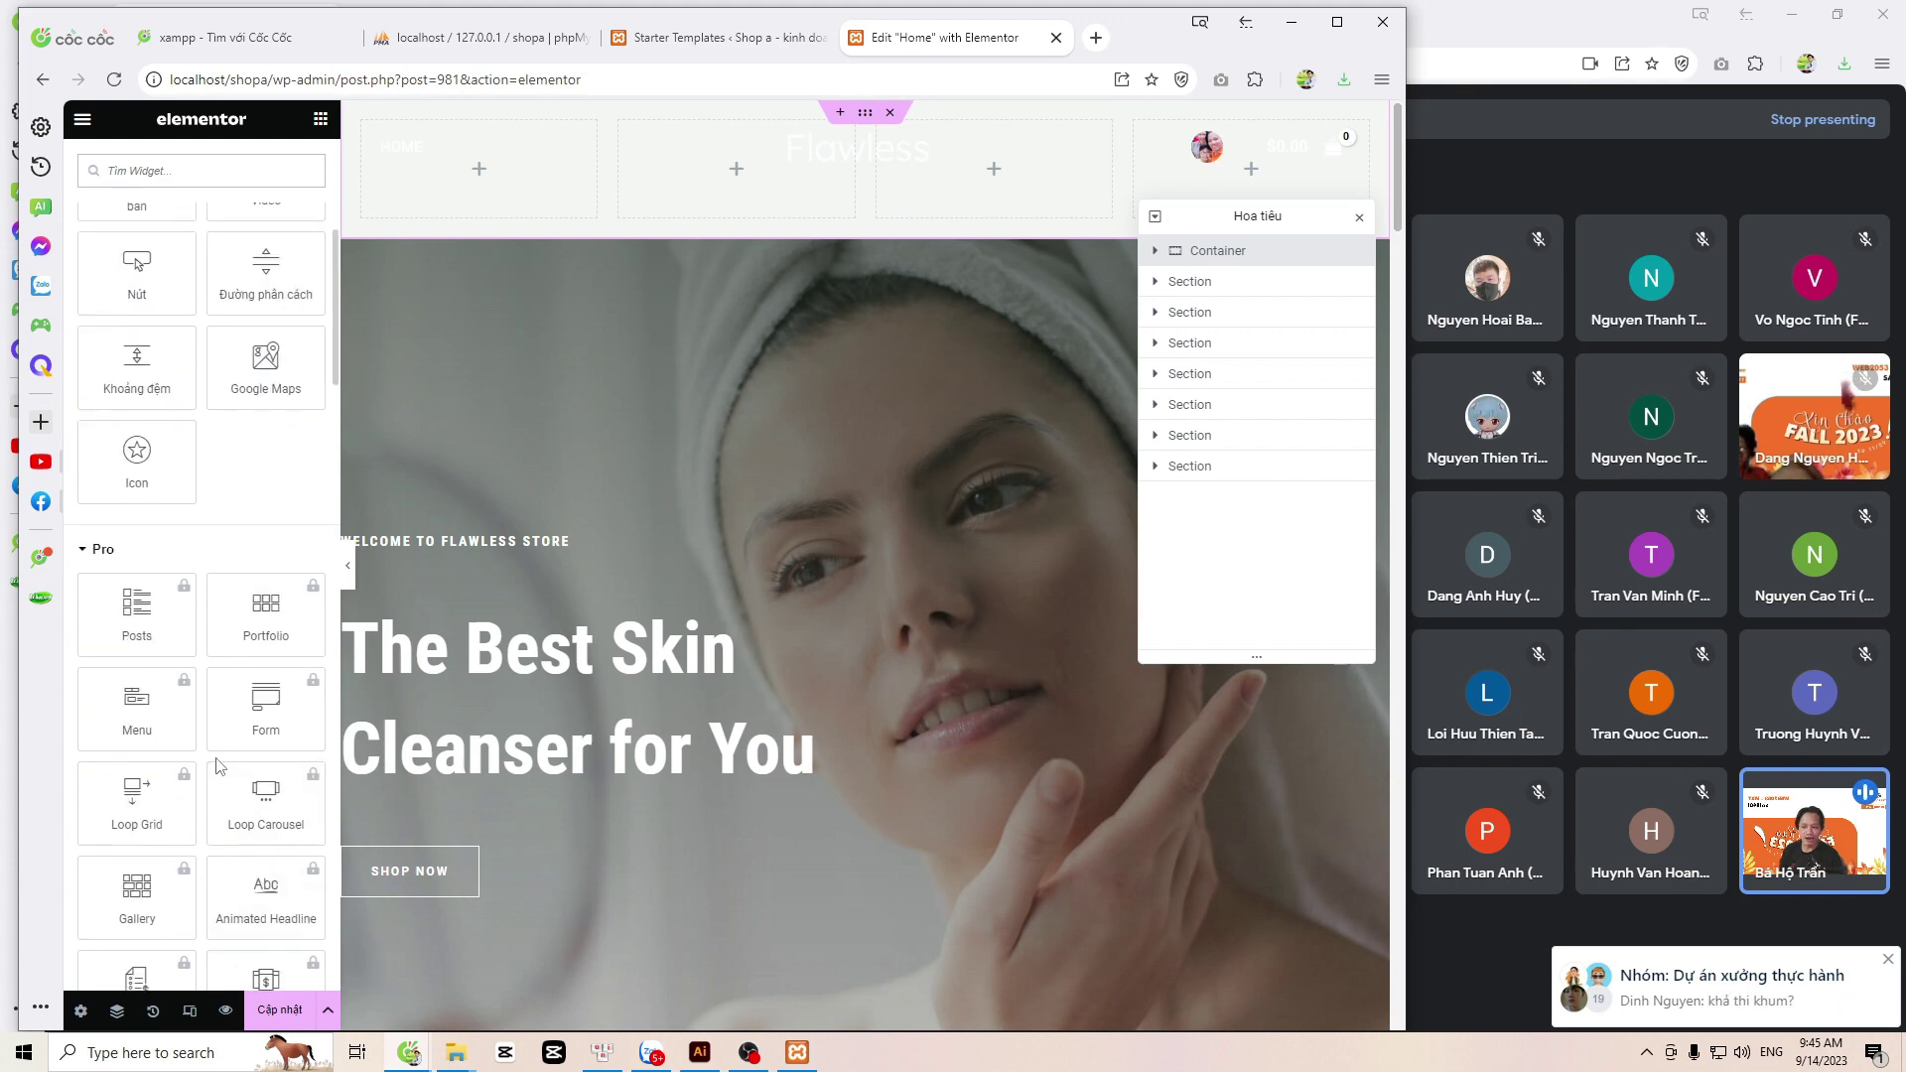
pyautogui.scroll(-2, 213, 763)
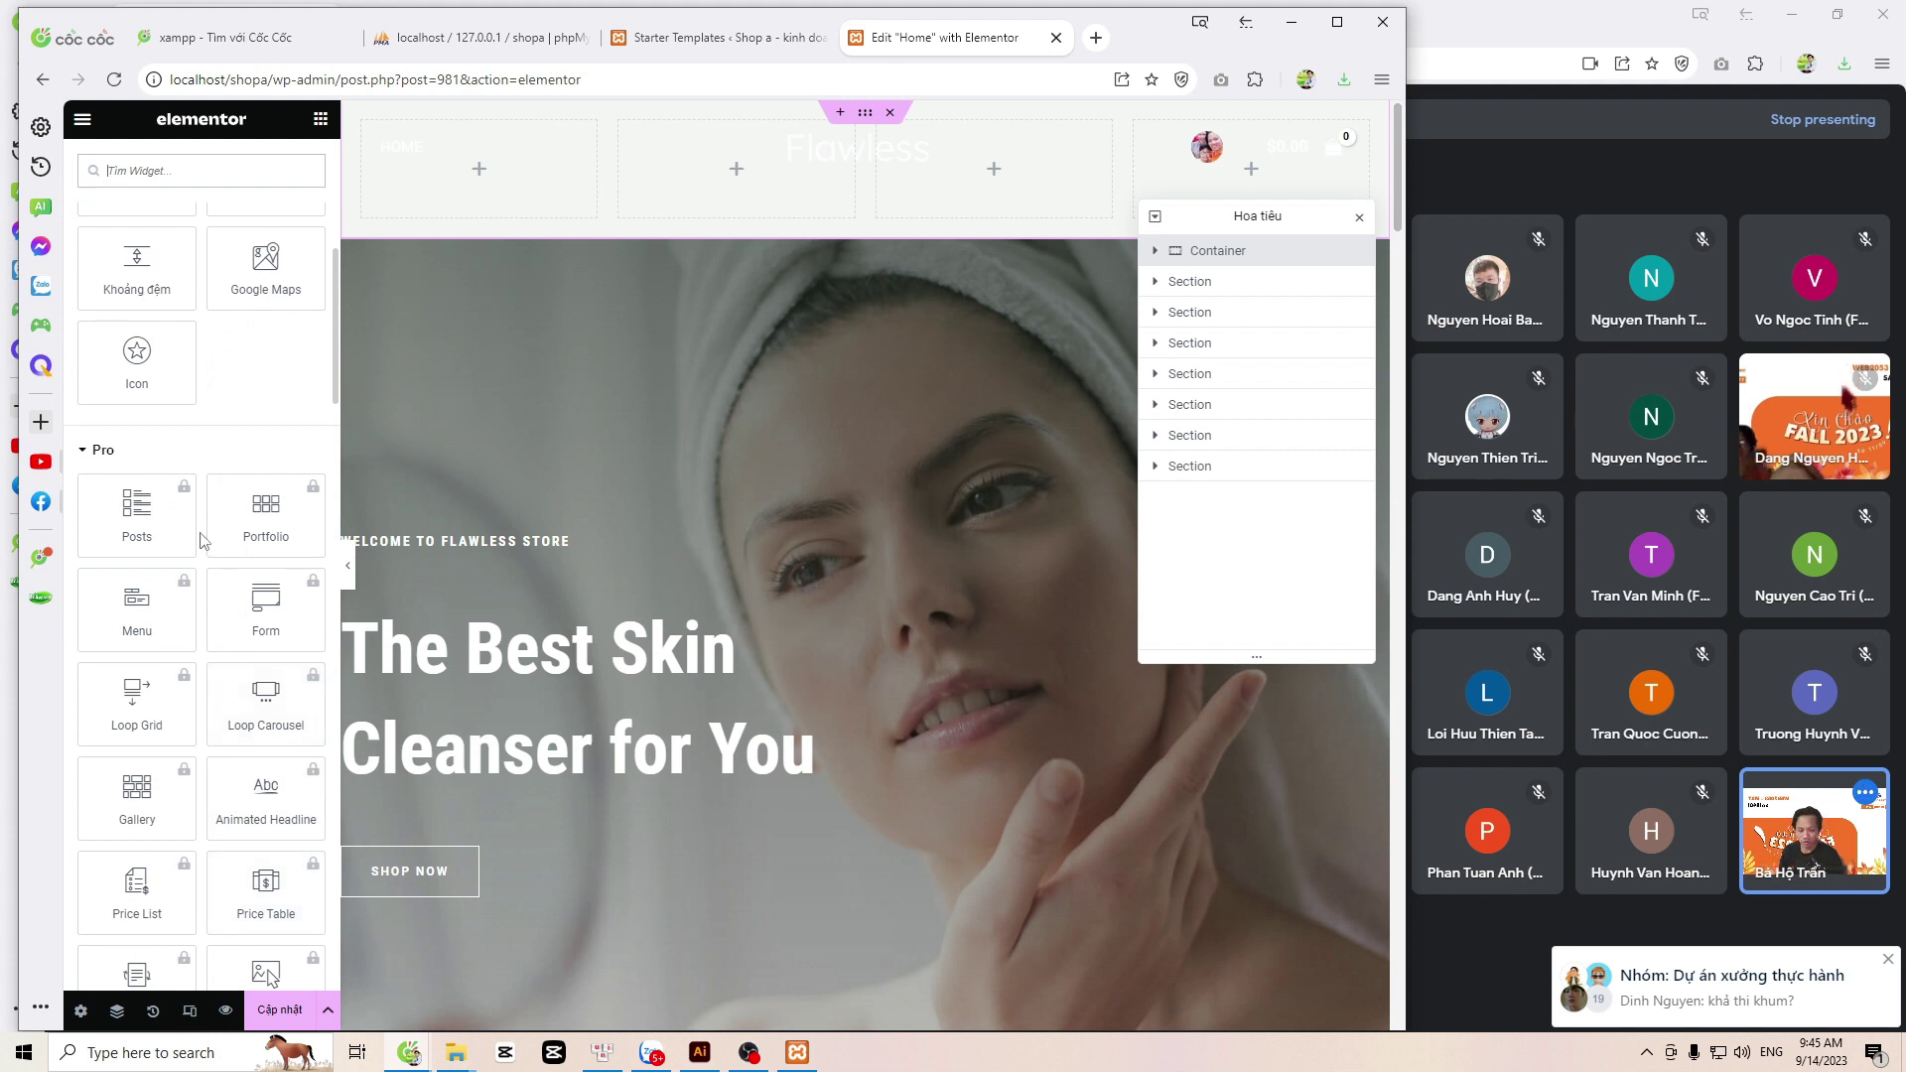
pyautogui.click(85, 458)
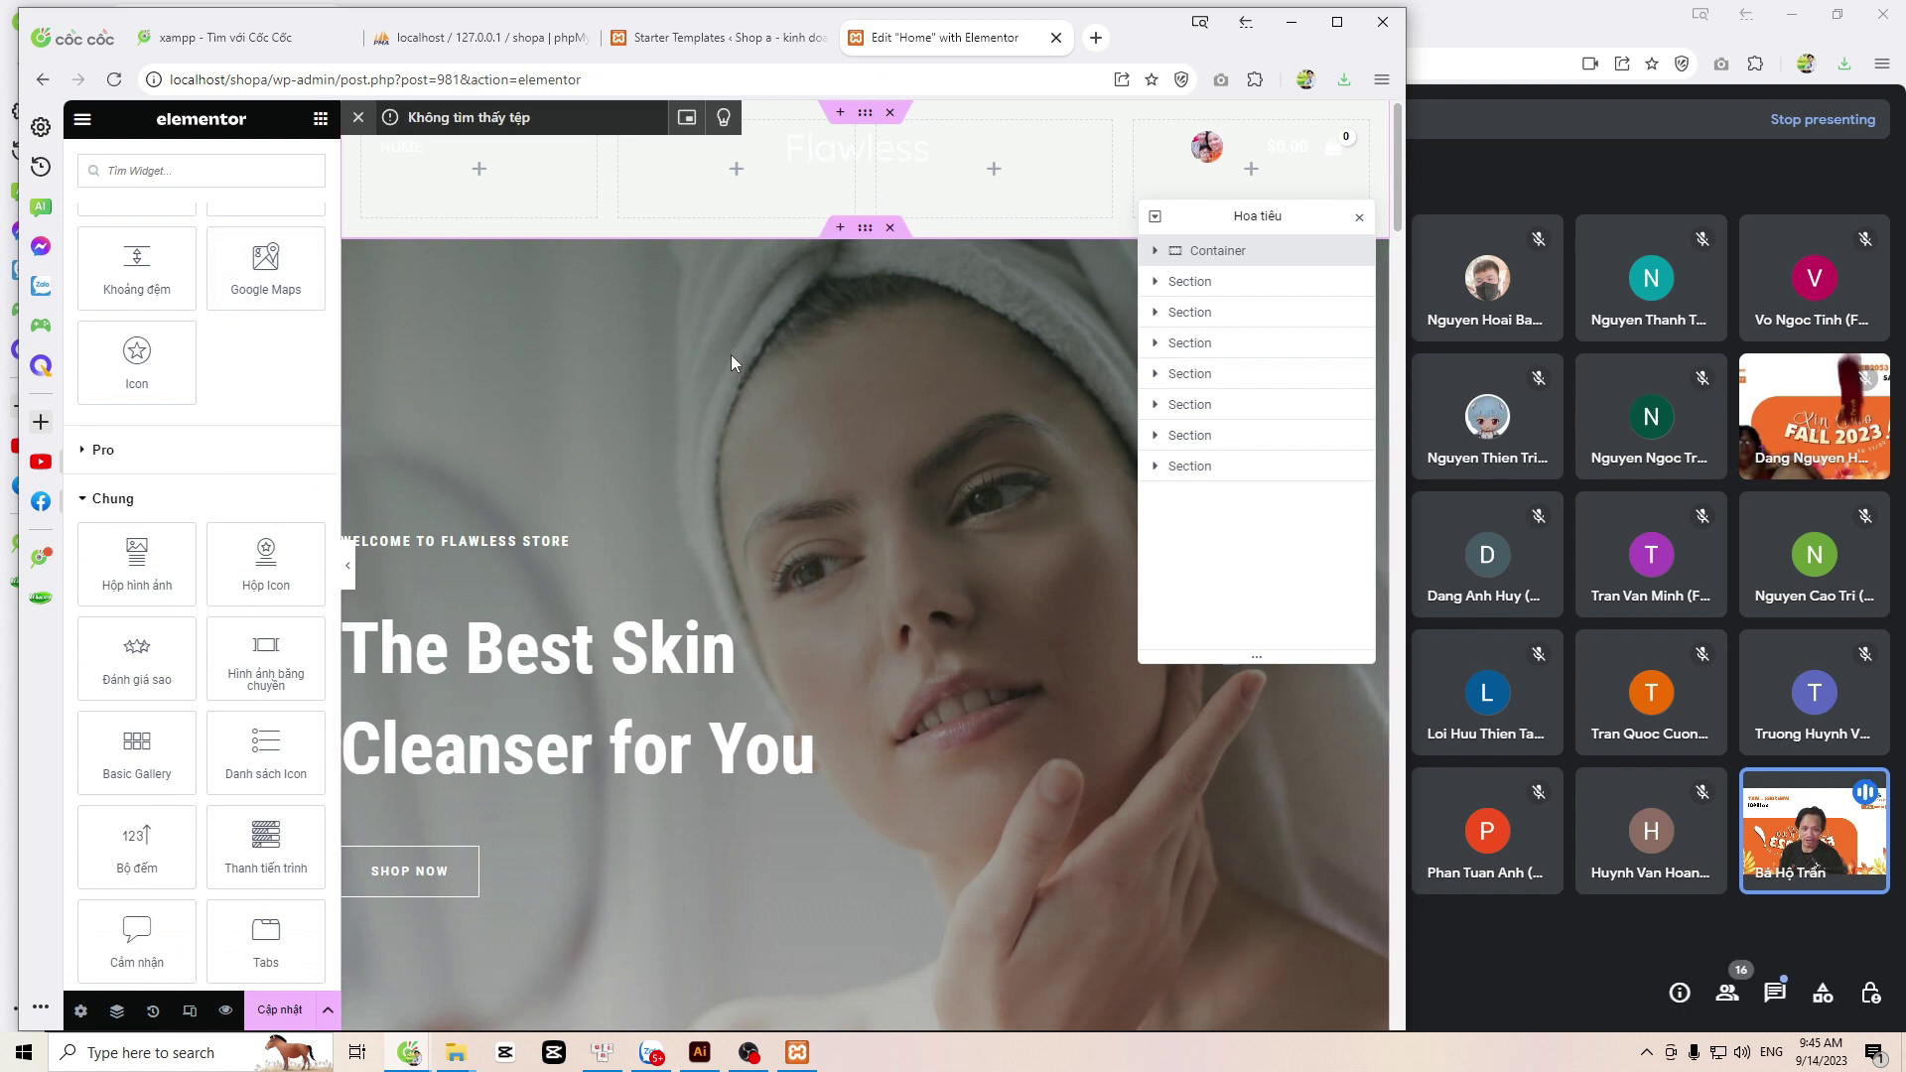
# Step: Delete the empty four-column header container and the Beauty Flawless Skin inner section
pyautogui.click(890, 115)
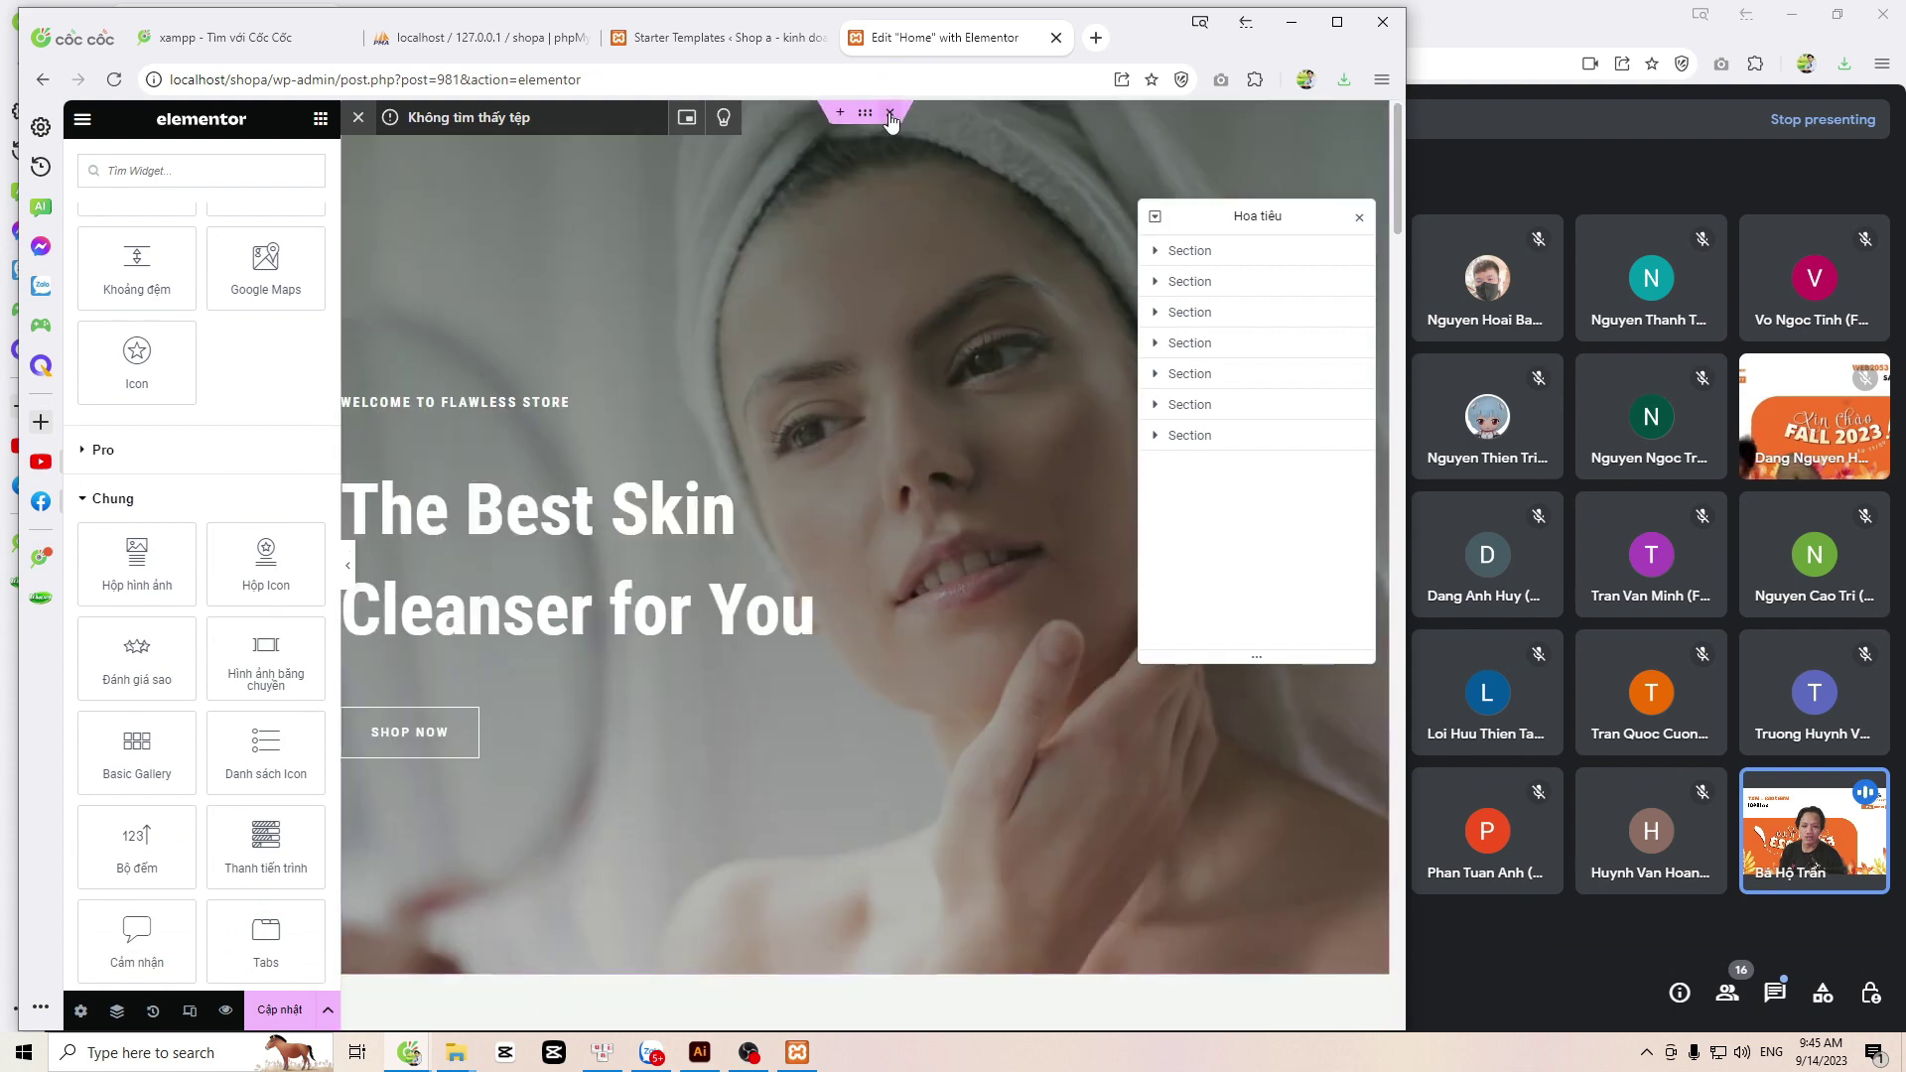
pyautogui.scroll(-10, 847, 297)
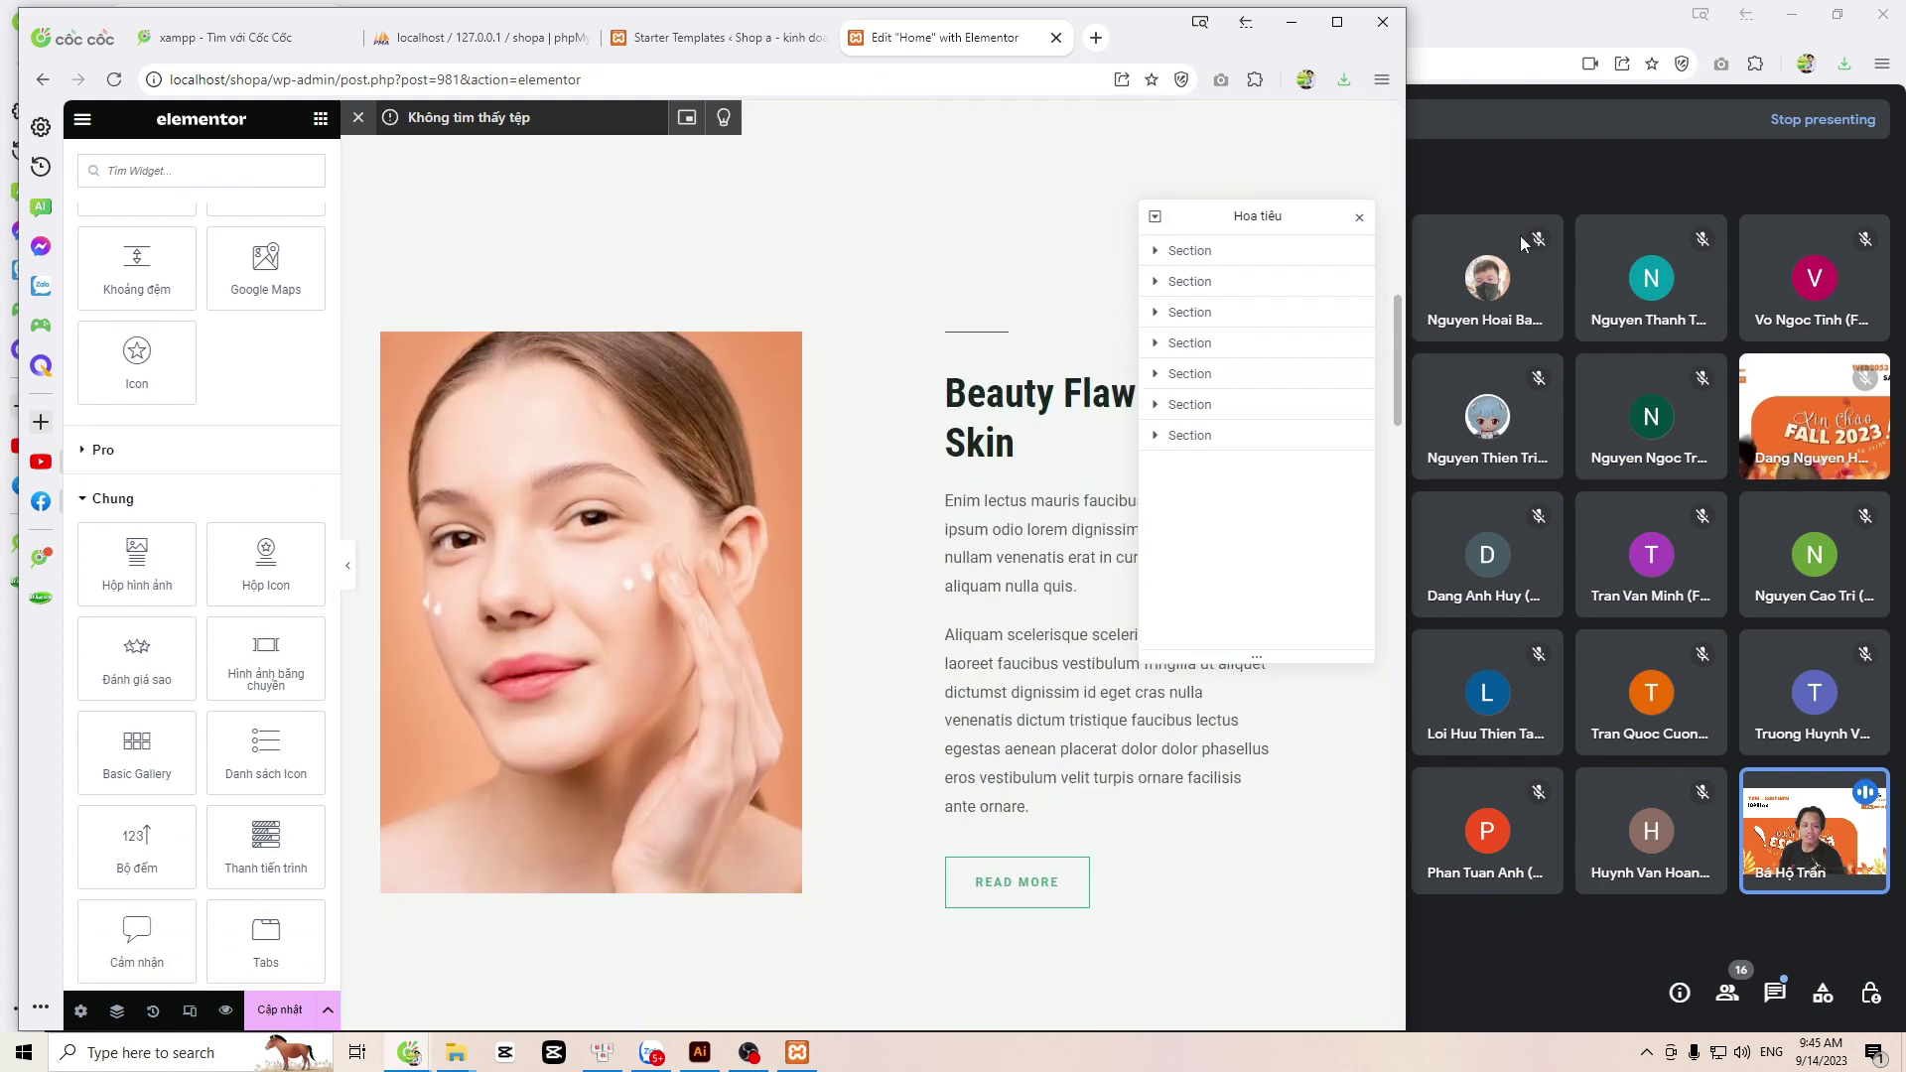
pyautogui.click(1359, 217)
pyautogui.scroll(5, 1055, 323)
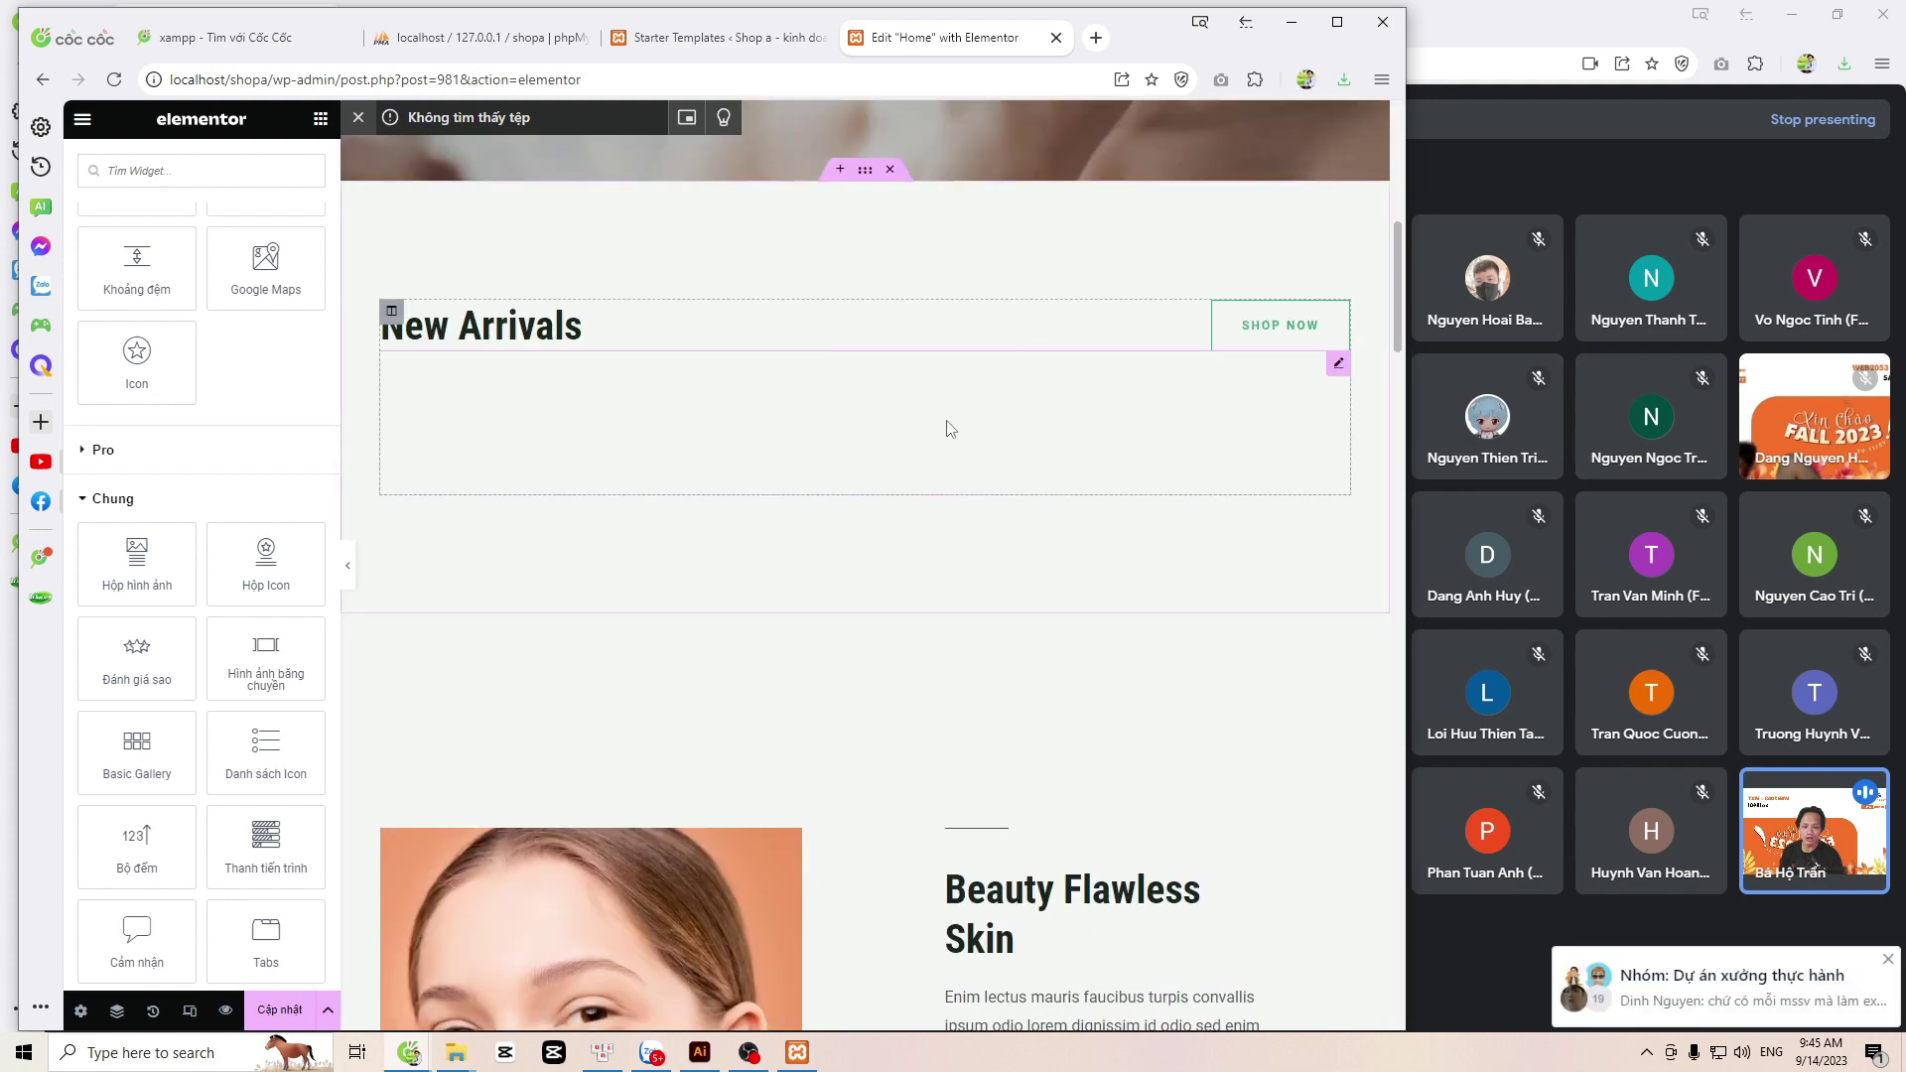
pyautogui.scroll(-1, 938, 442)
pyautogui.scroll(-3, 934, 461)
pyautogui.scroll(-3, 1046, 668)
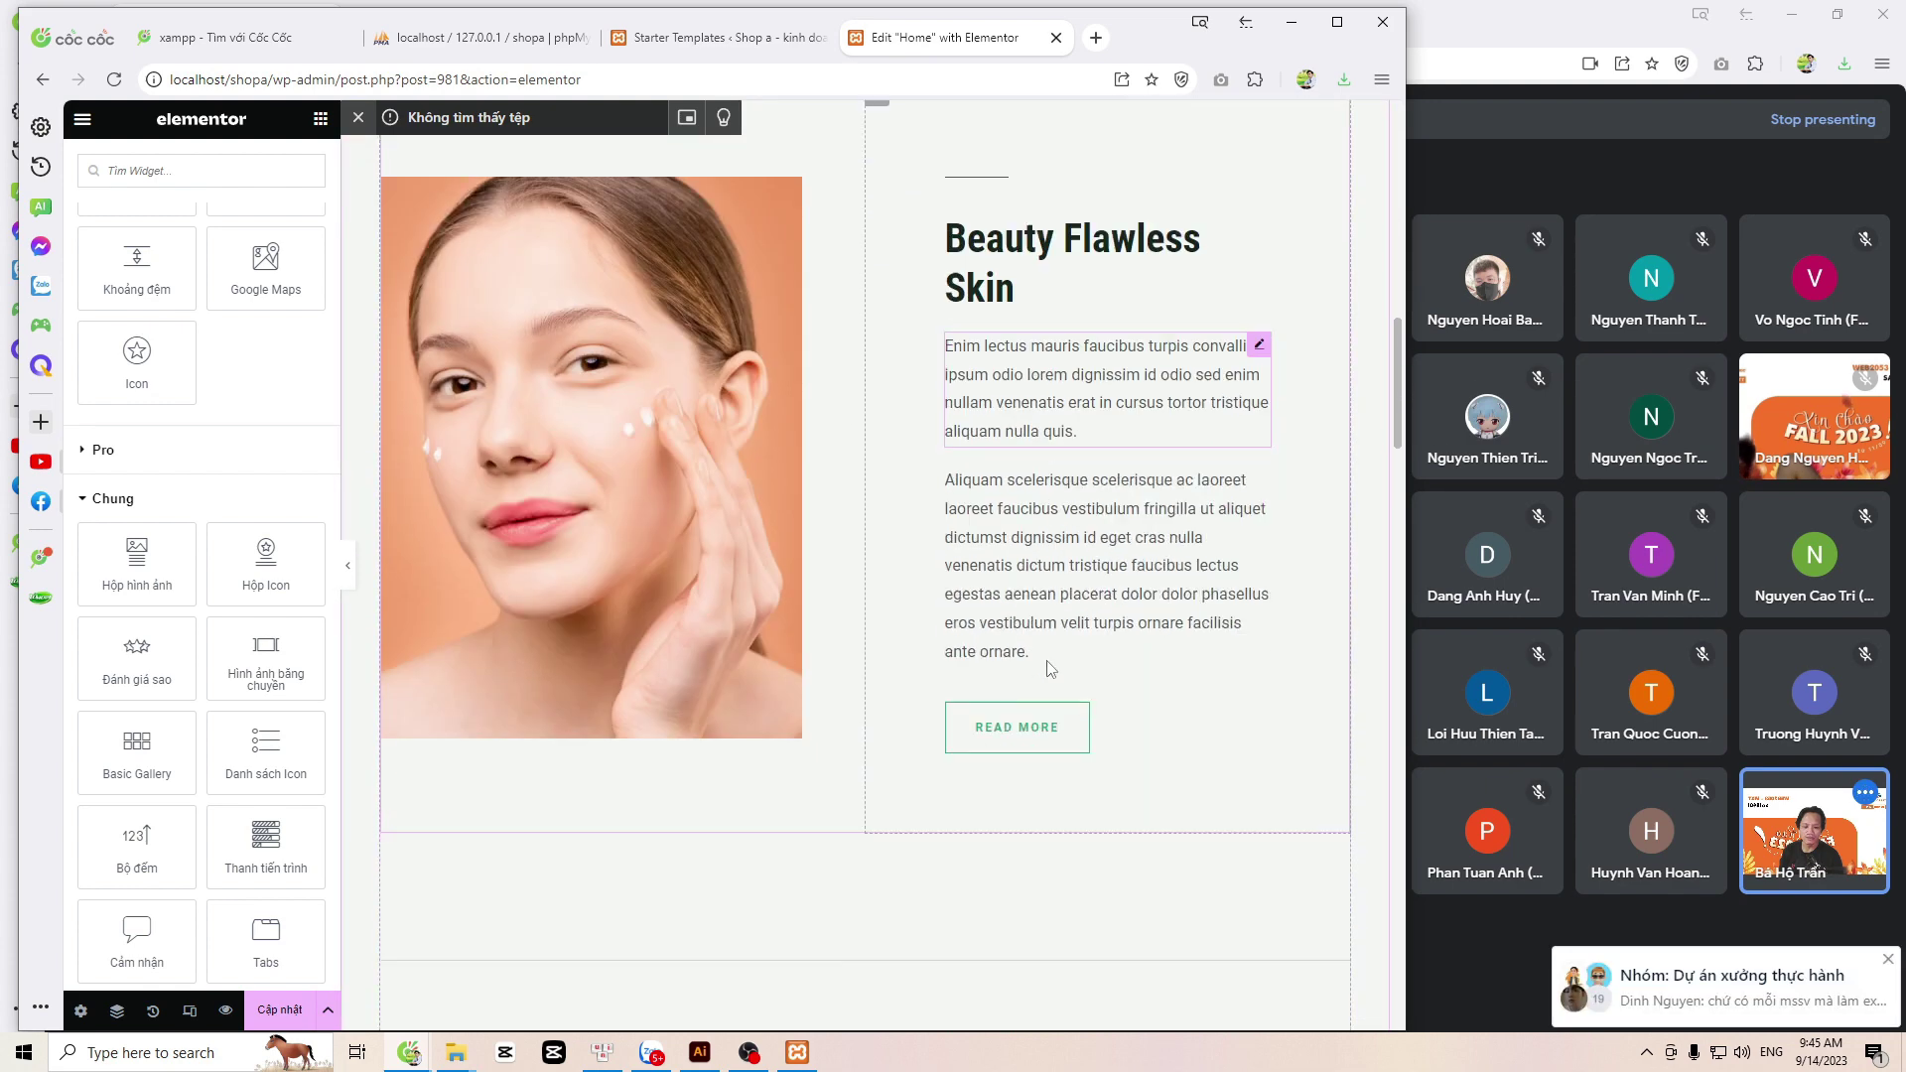
pyautogui.scroll(3, 1048, 595)
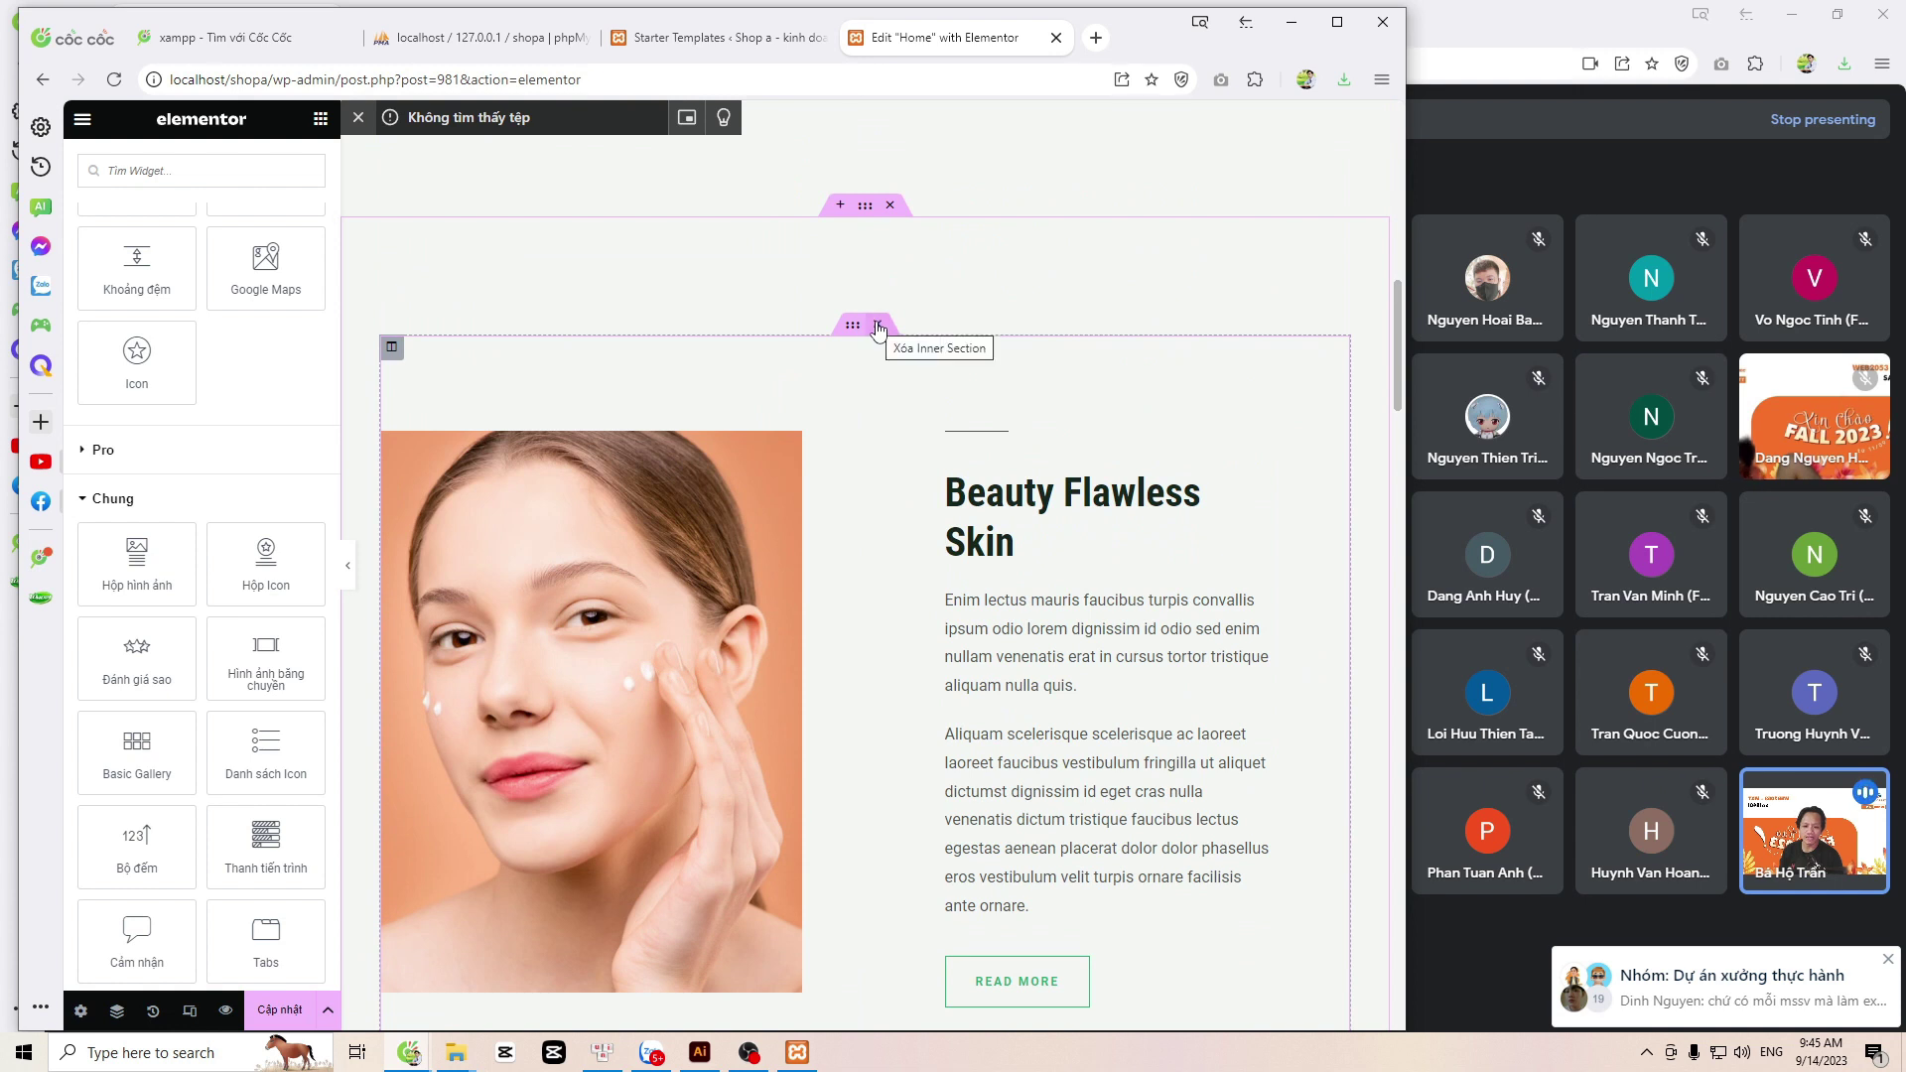
pyautogui.click(878, 327)
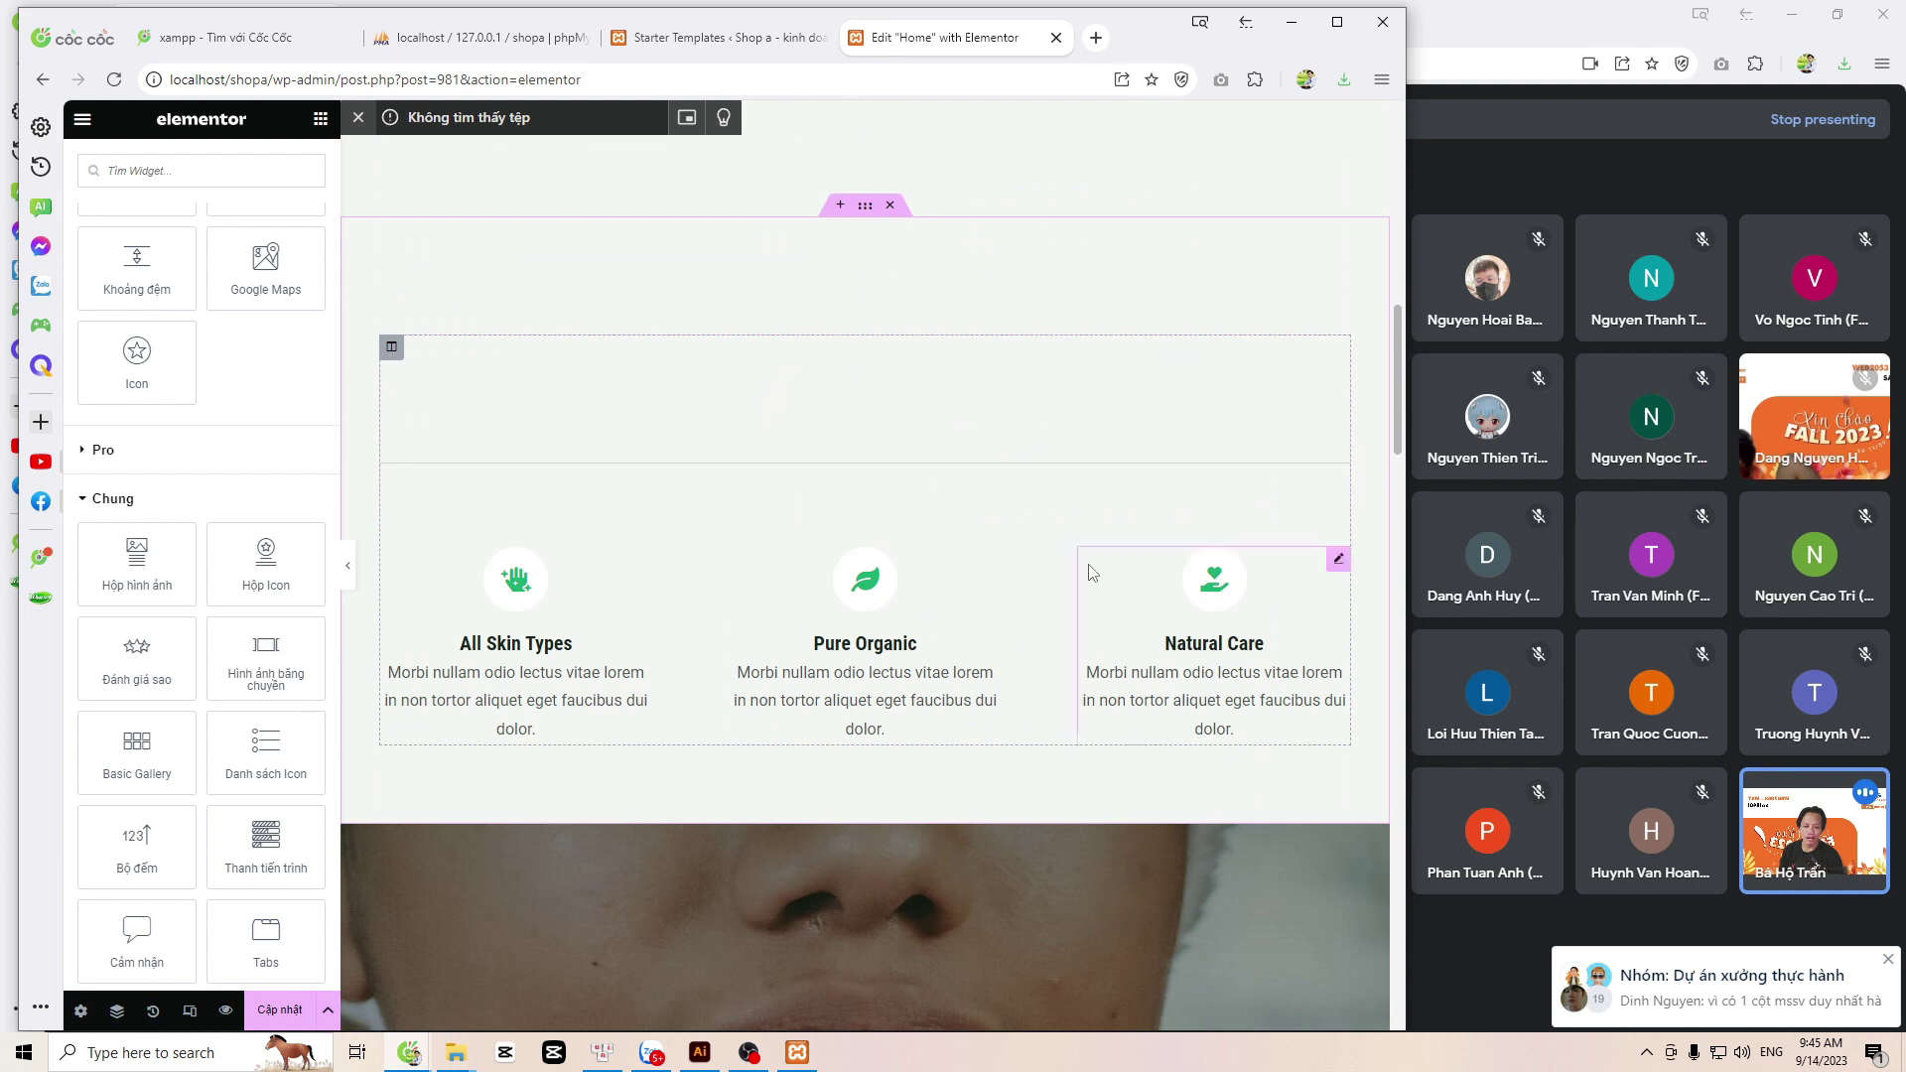
# Step: Delete the empty divider through its right-click Xóa action
pyautogui.click(941, 415)
pyautogui.rightClick(1344, 354)
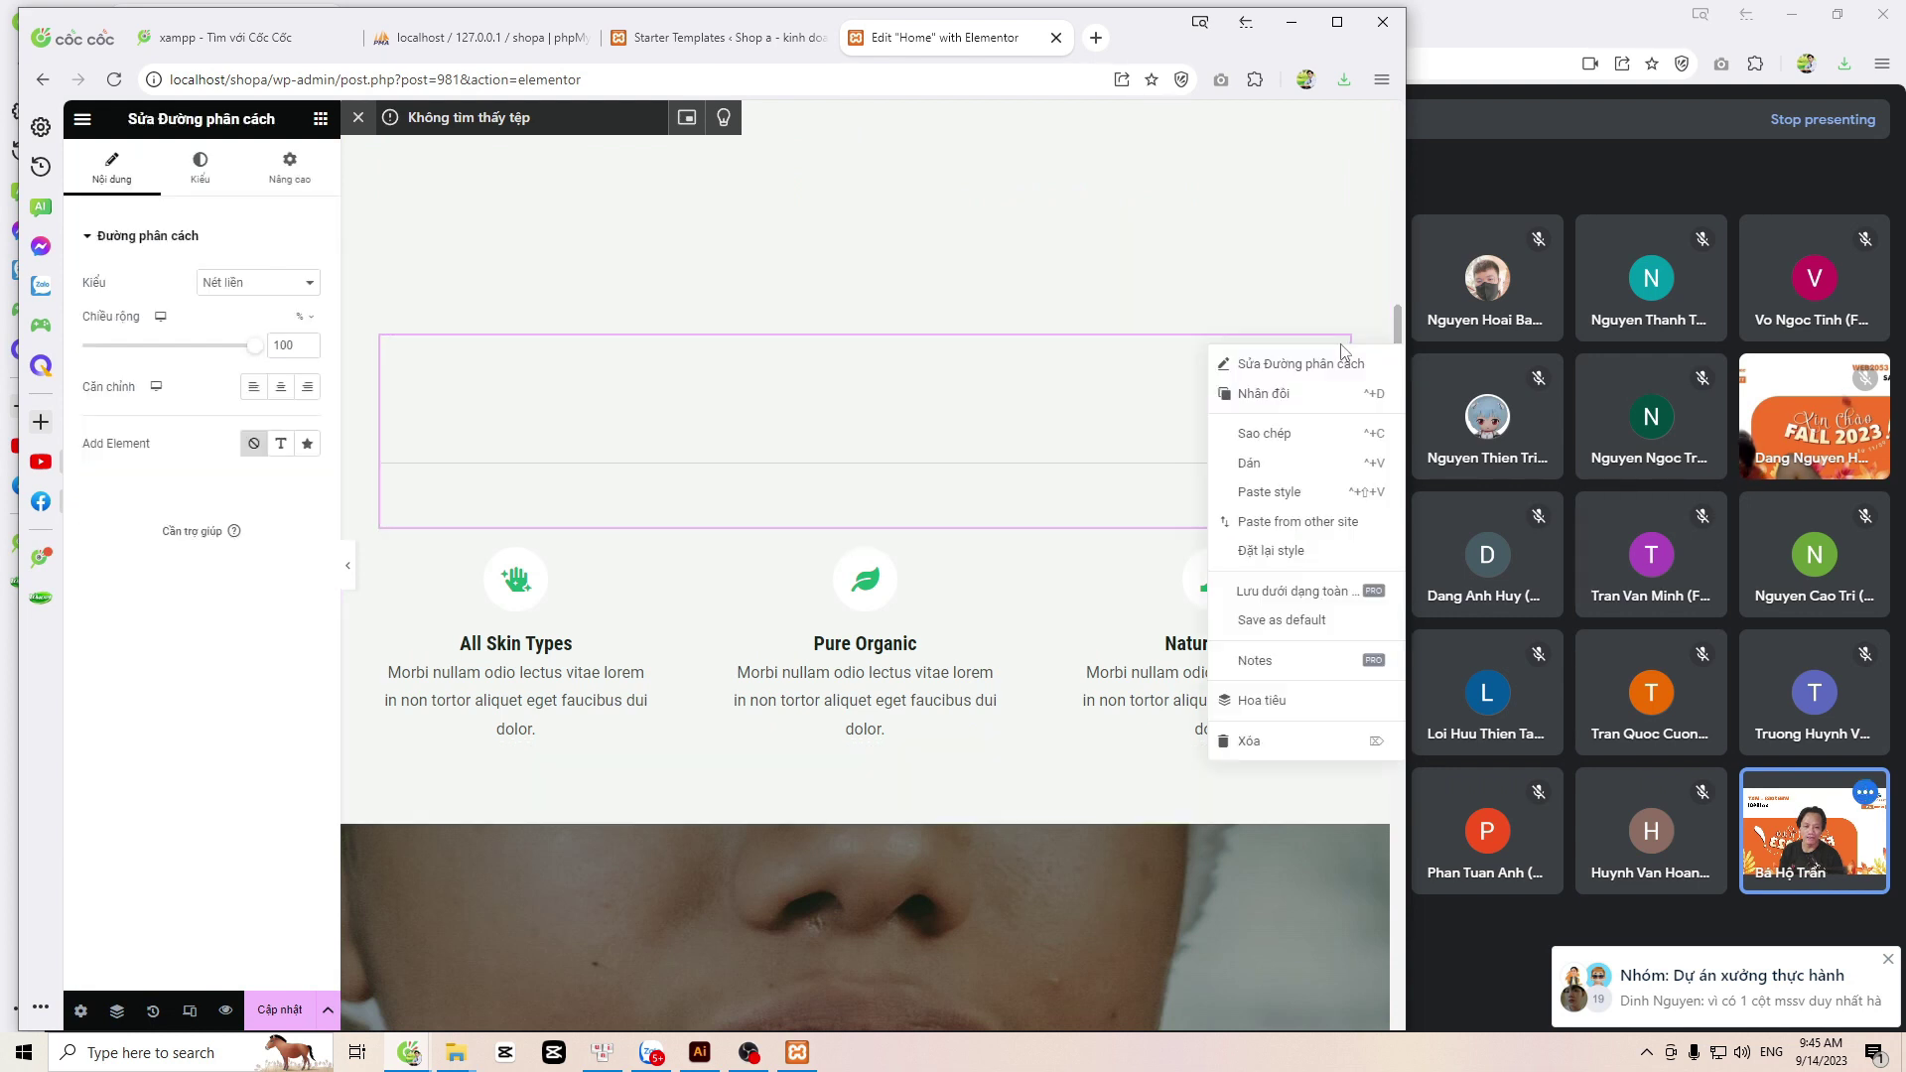
pyautogui.click(1249, 741)
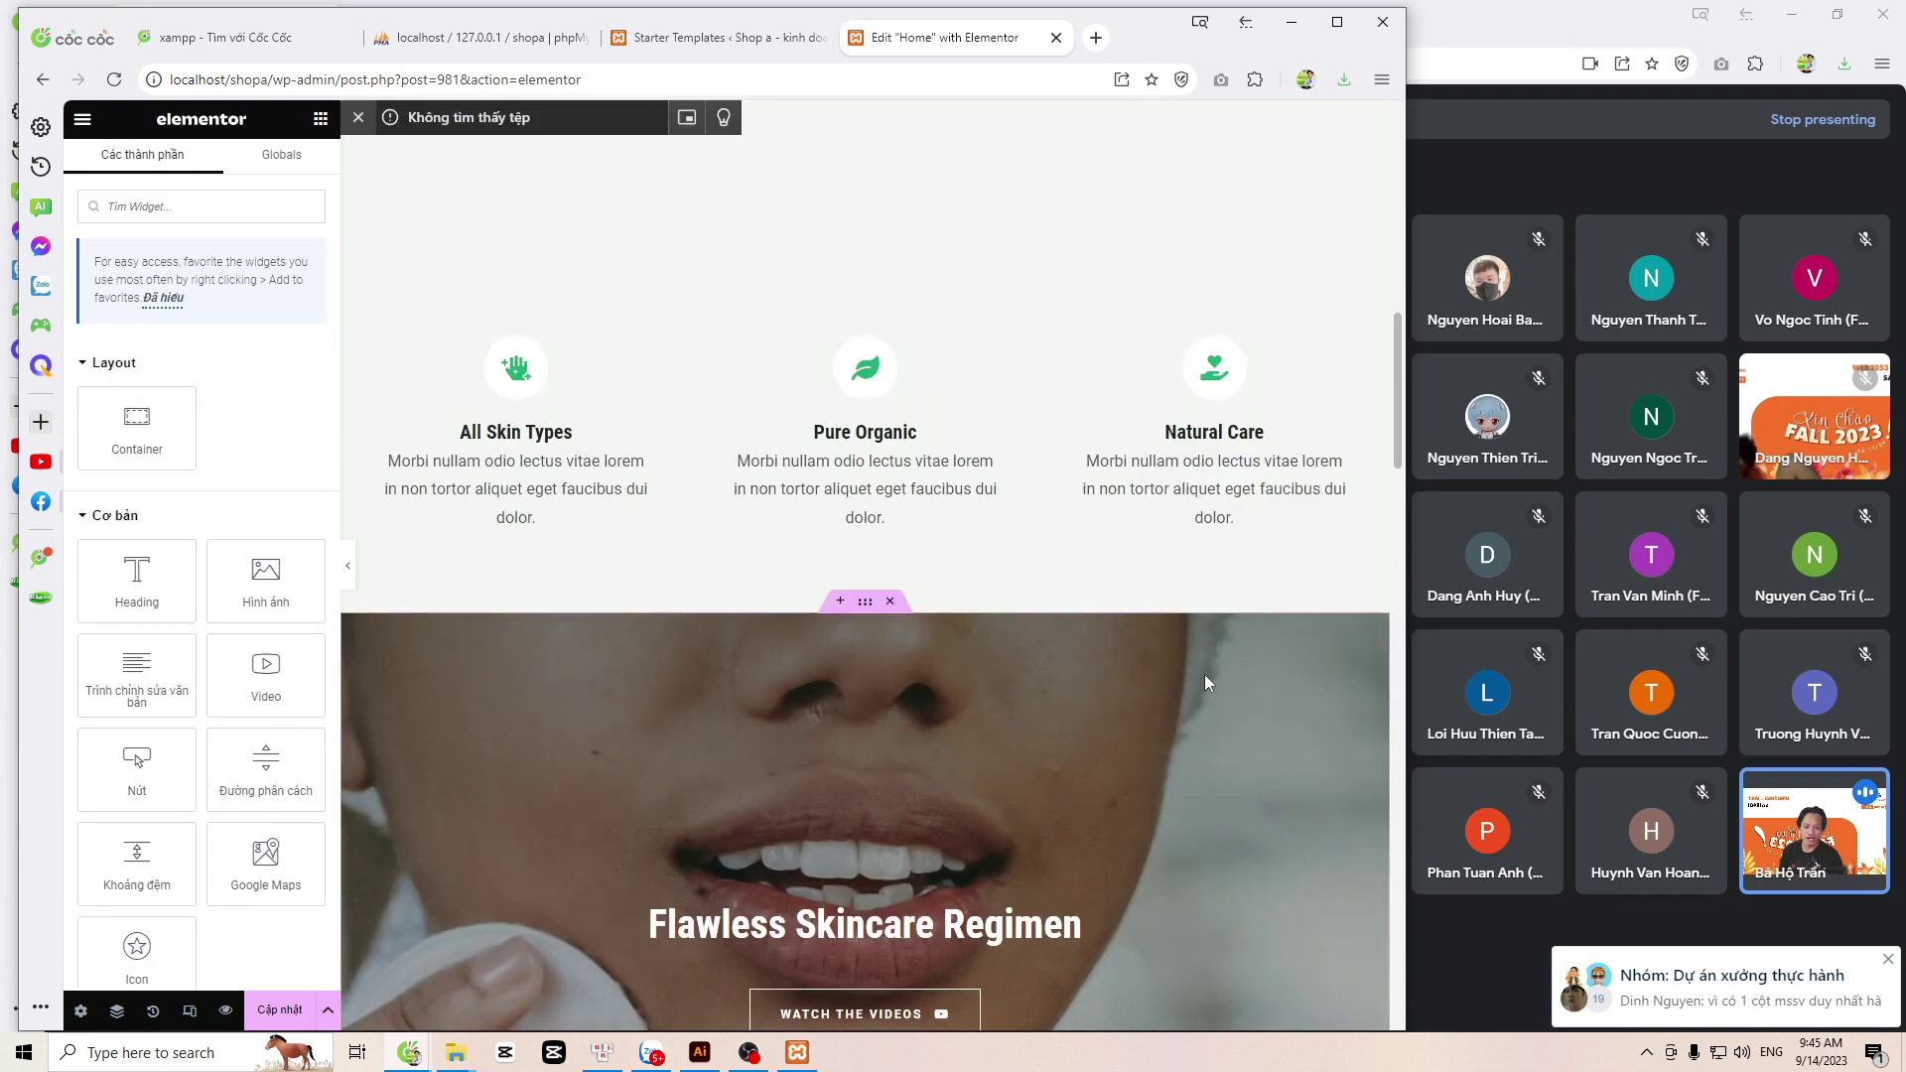
pyautogui.scroll(3, 819, 469)
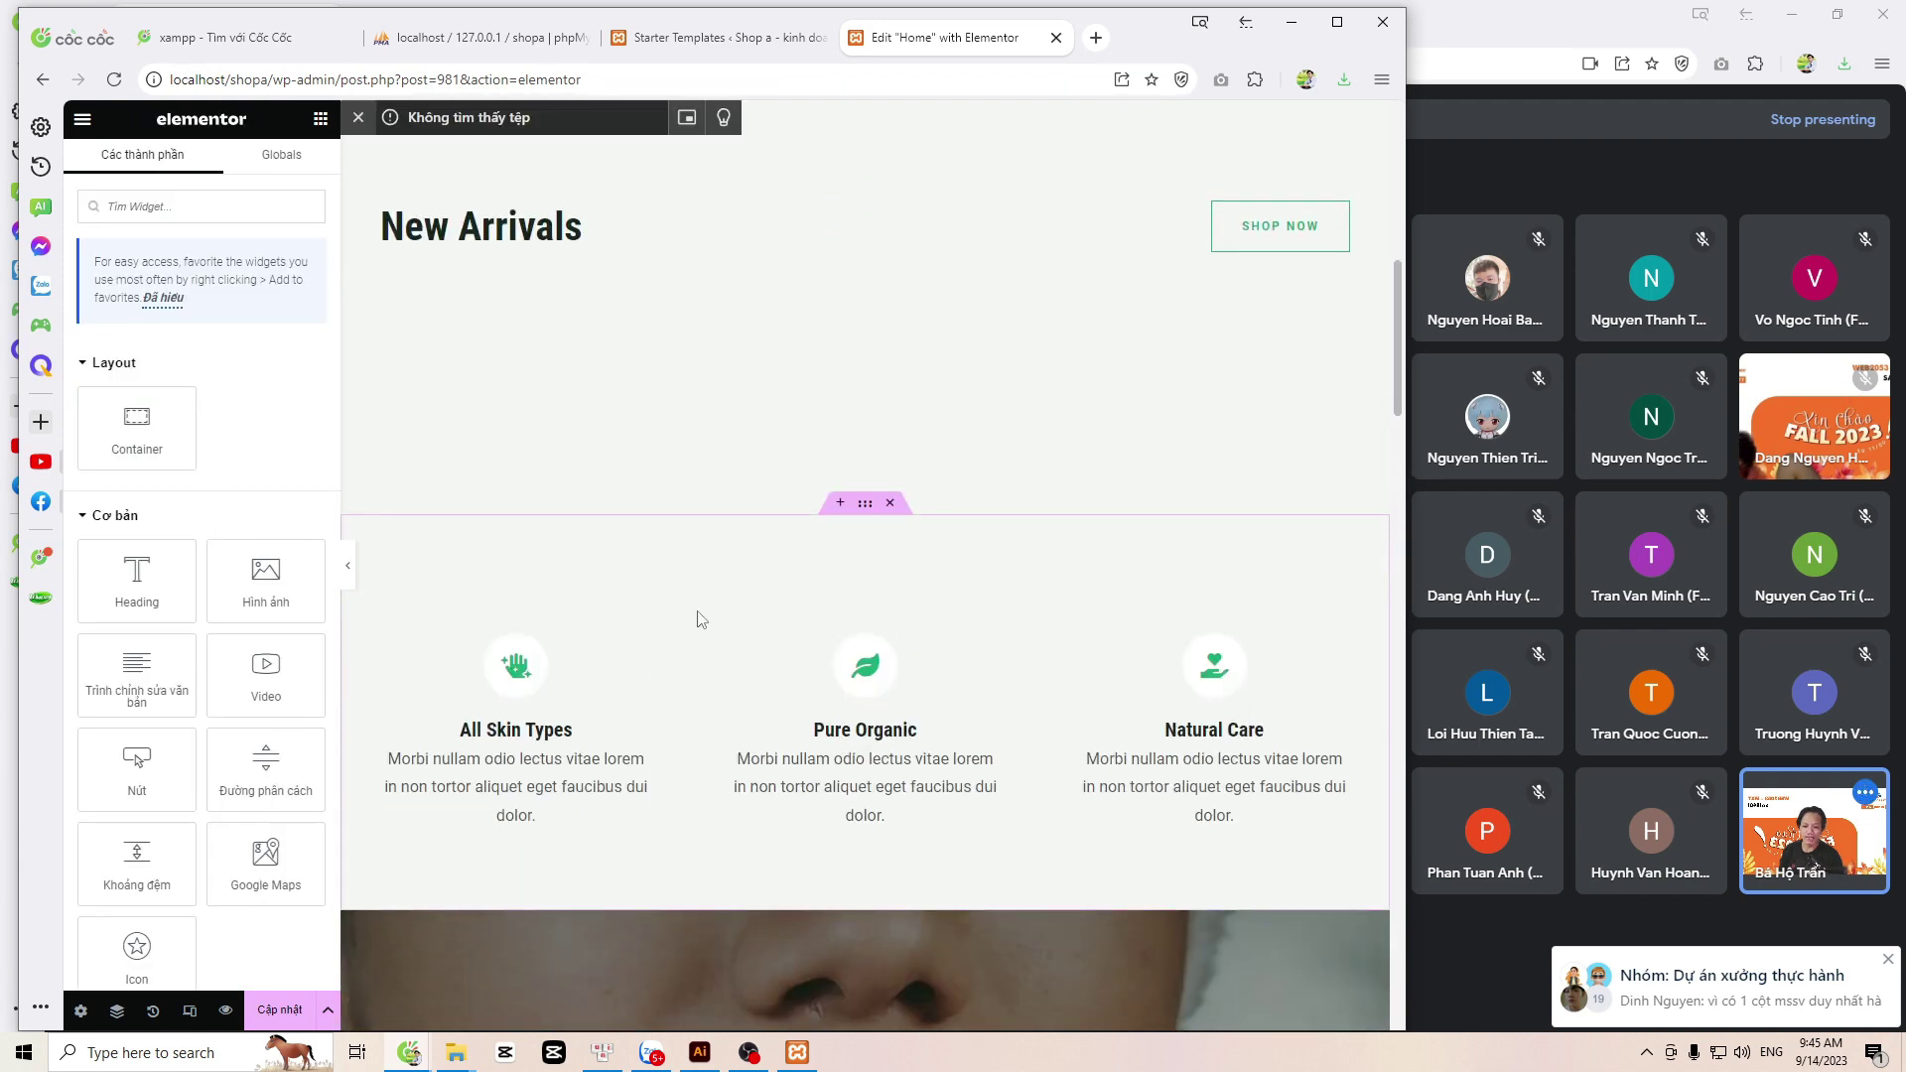
# Step: Remove the All Skin Types / Pure Organic / Natural Care section and save with Cập nhật
pyautogui.click(891, 503)
pyautogui.scroll(-4, 879, 613)
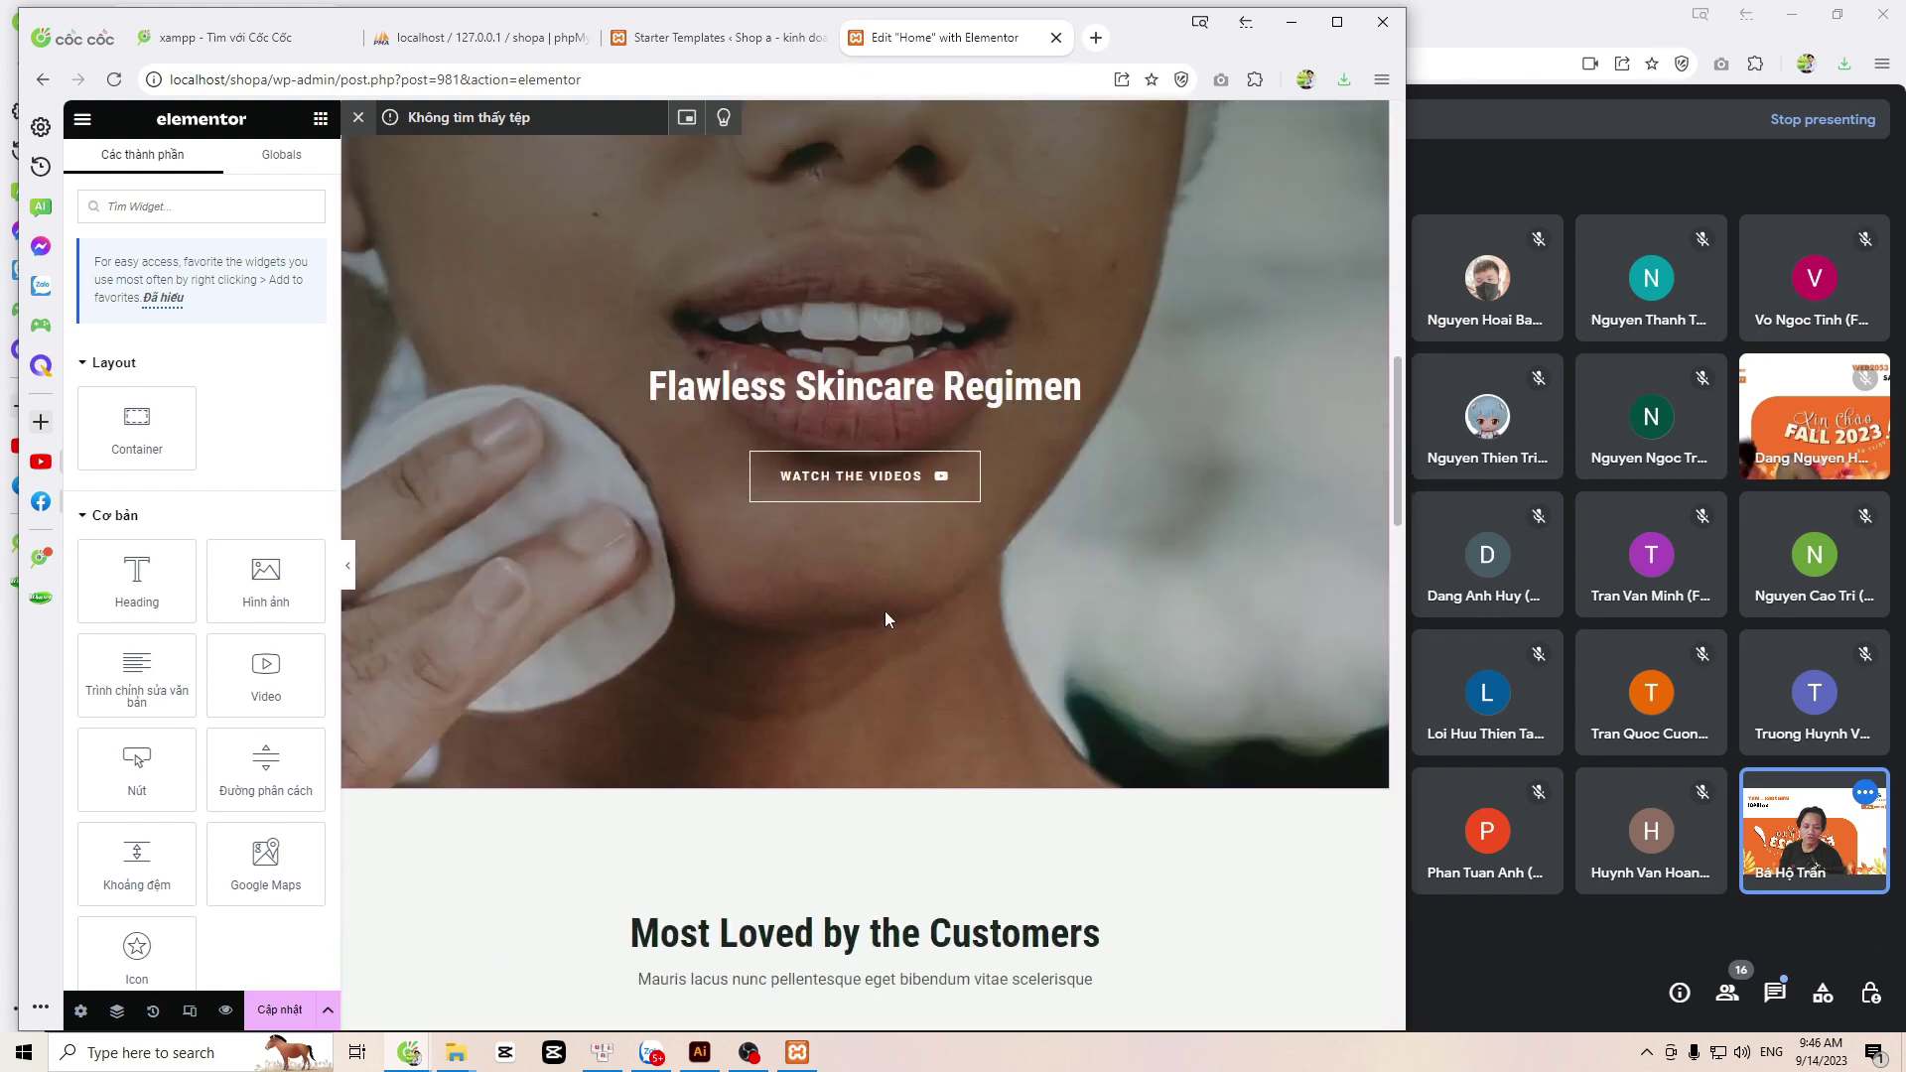
pyautogui.scroll(8, 884, 613)
pyautogui.scroll(-3, 886, 620)
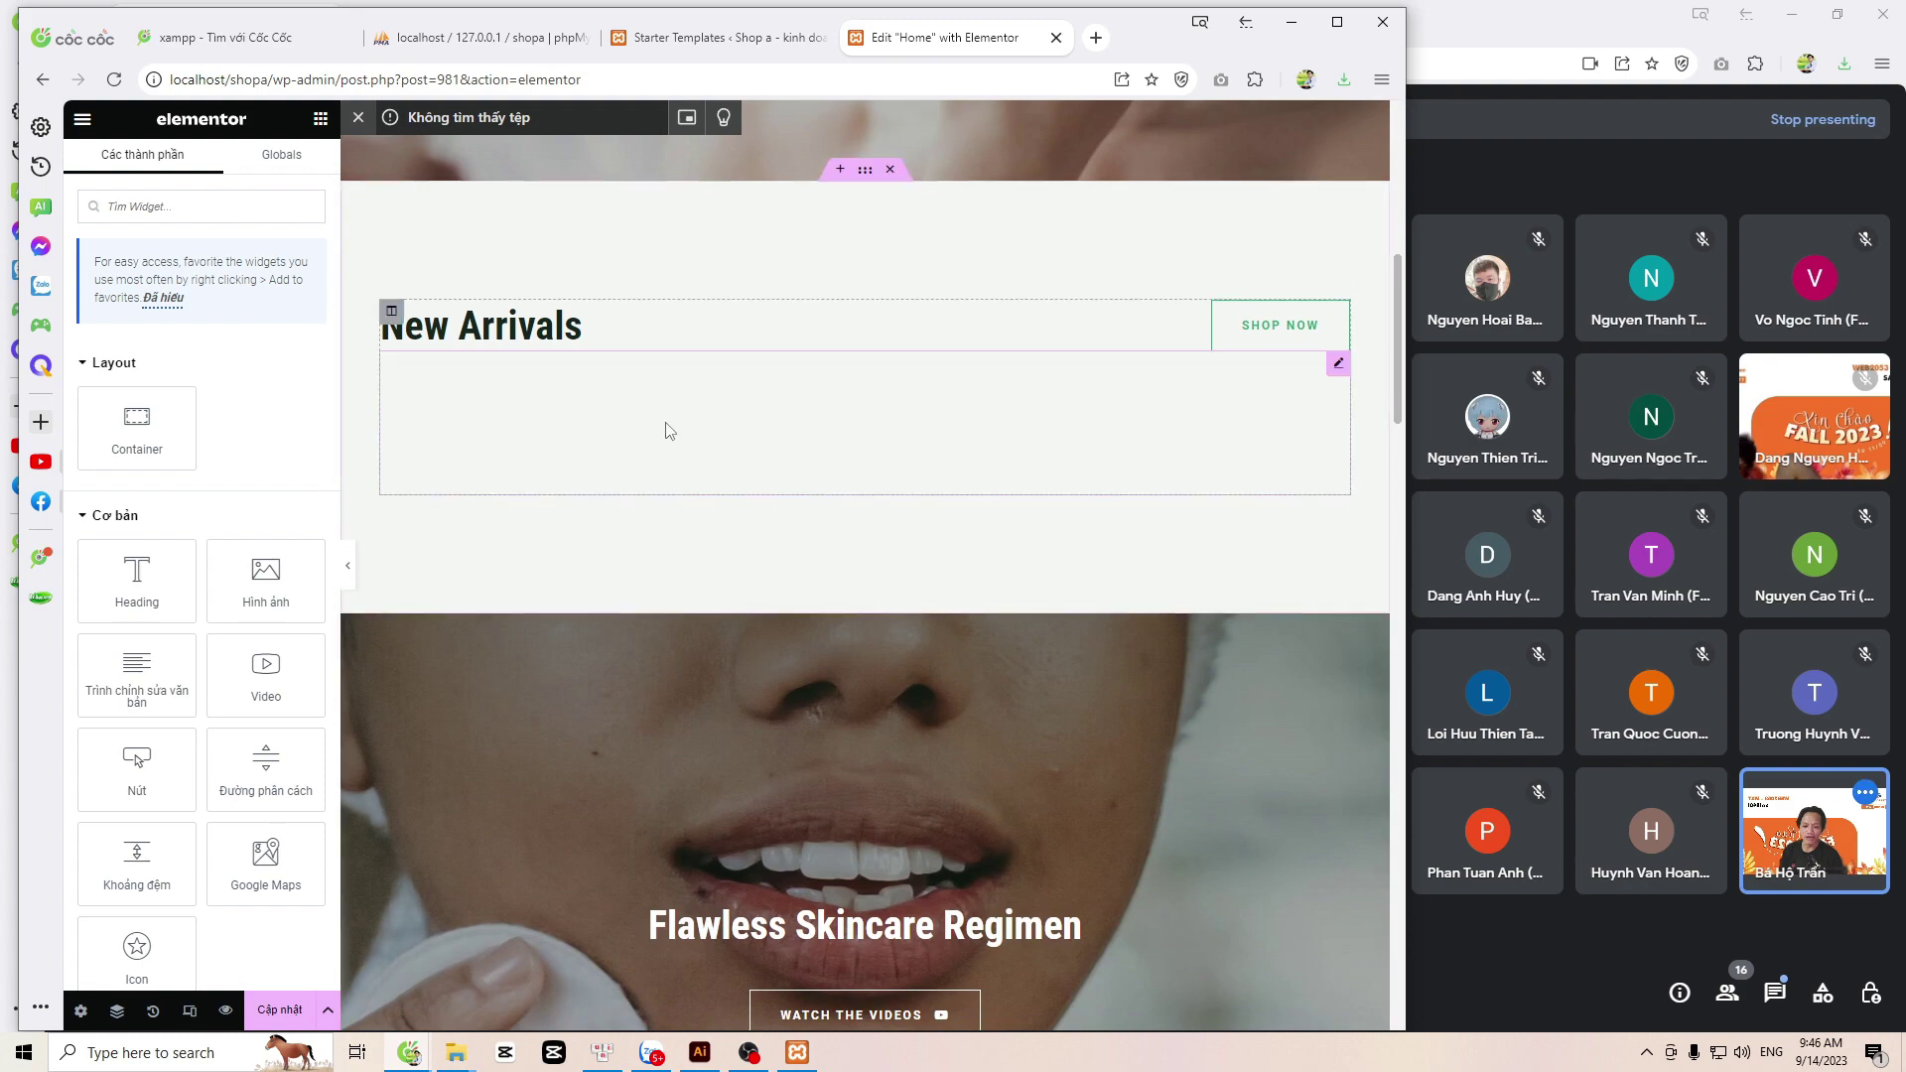
pyautogui.scroll(-8, 667, 487)
pyautogui.scroll(-20, 685, 486)
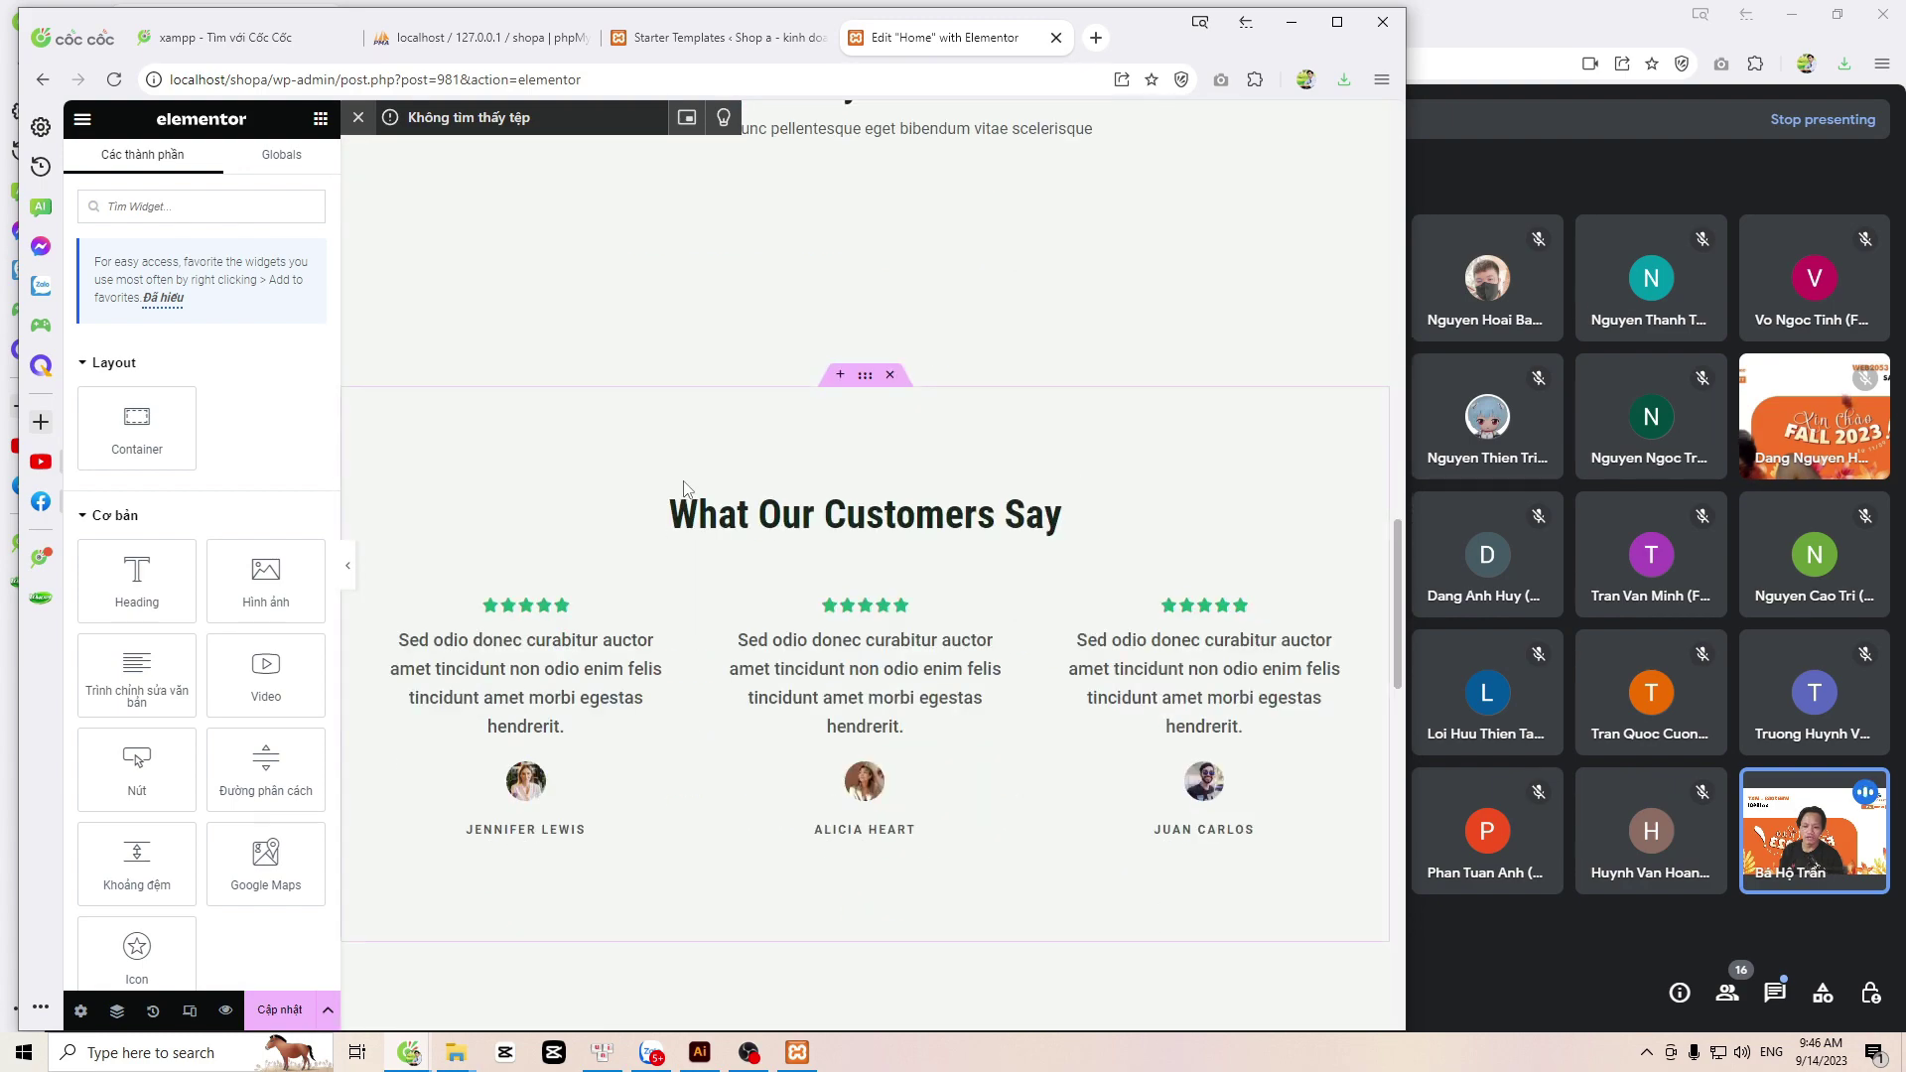
pyautogui.scroll(-4, 700, 485)
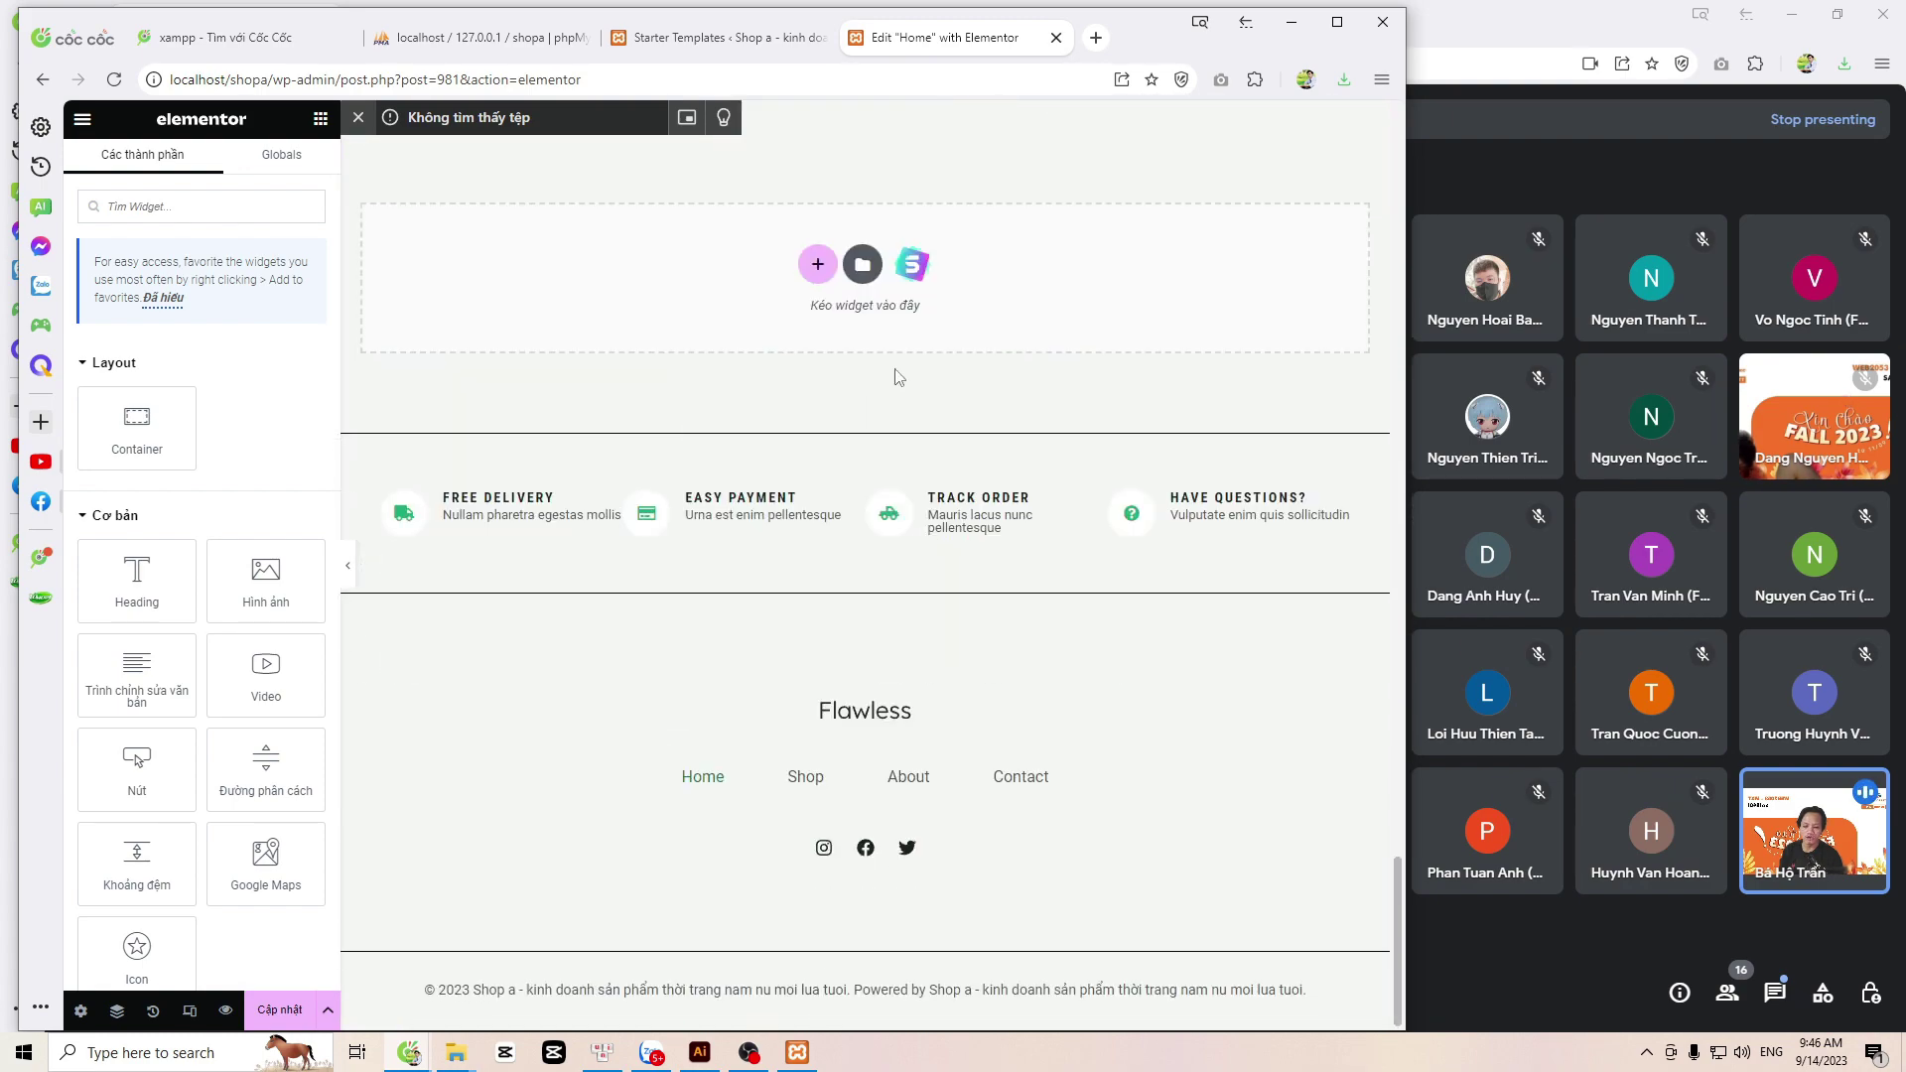
pyautogui.scroll(20, 923, 437)
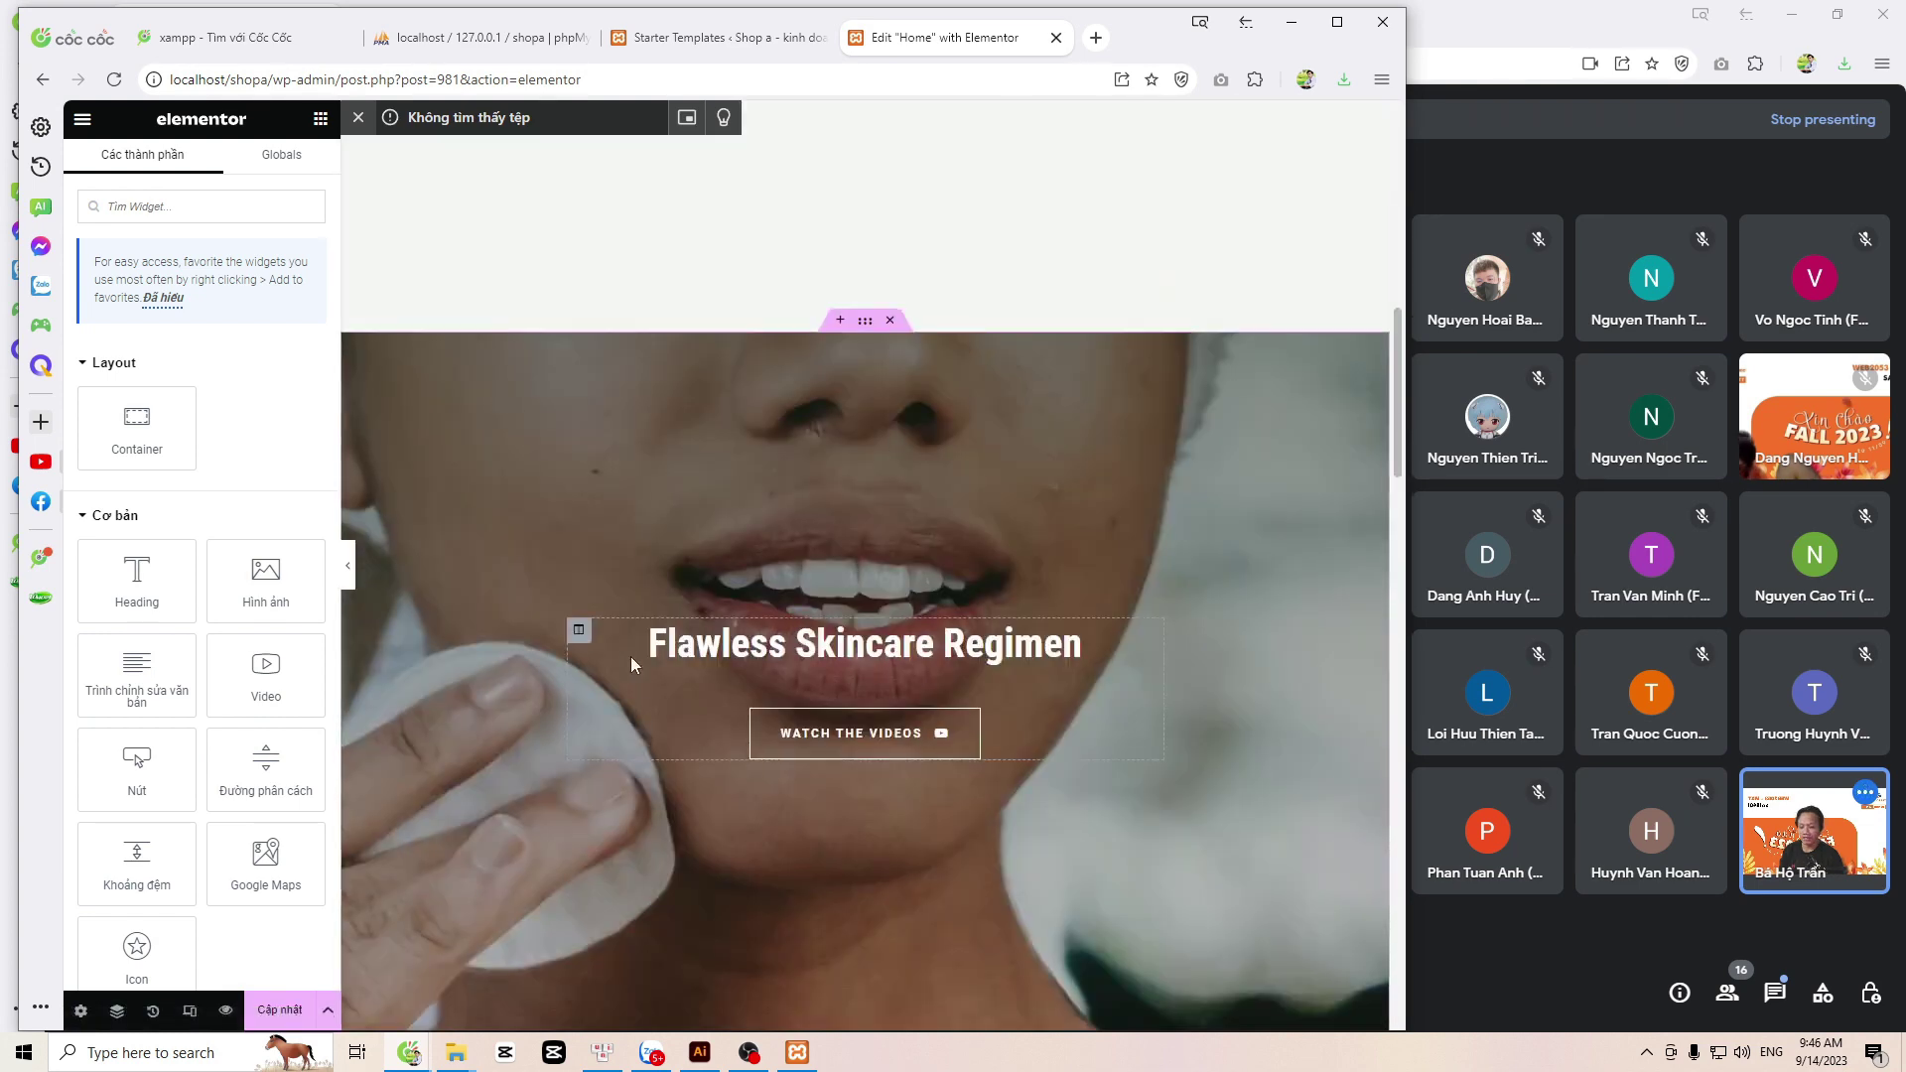
pyautogui.click(281, 1014)
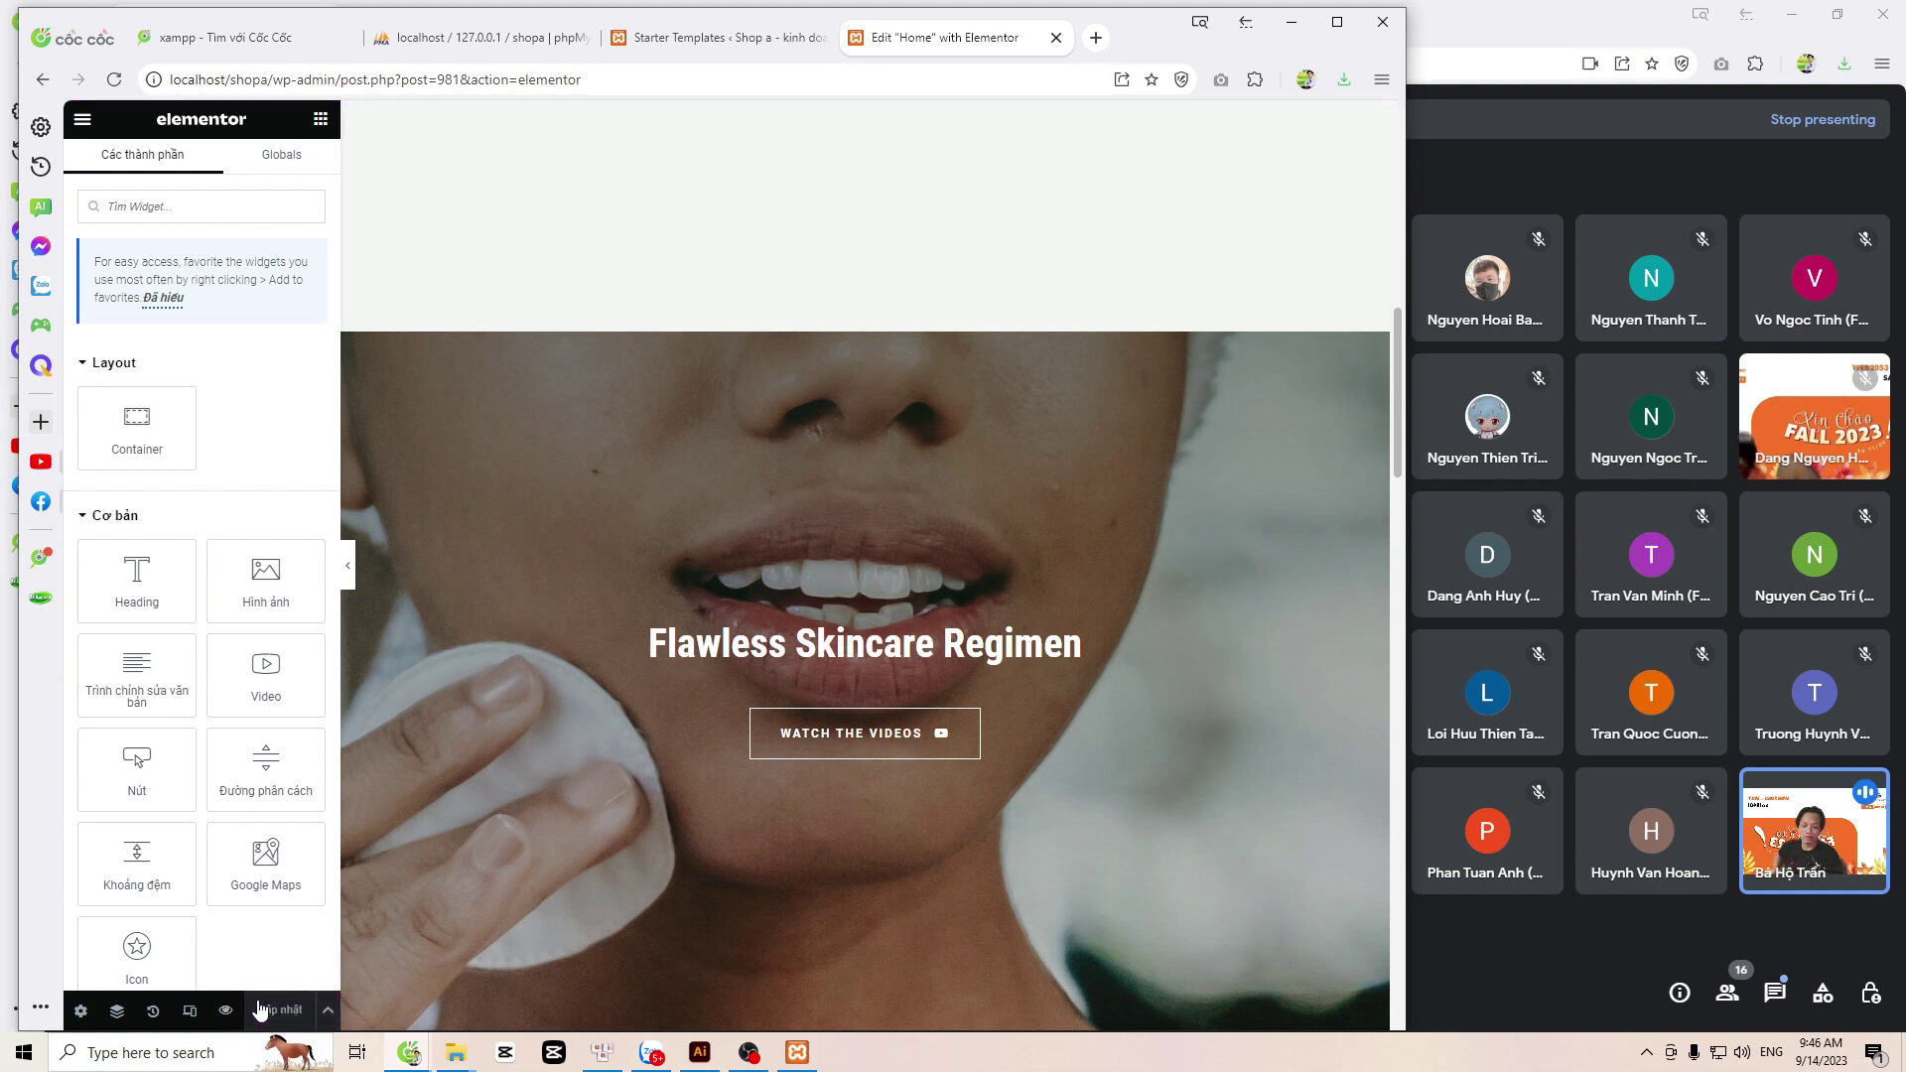
# Step: Exit Elementor choosing Decide Later, then close the block editor welcome guide
pyautogui.click(83, 119)
pyautogui.click(136, 506)
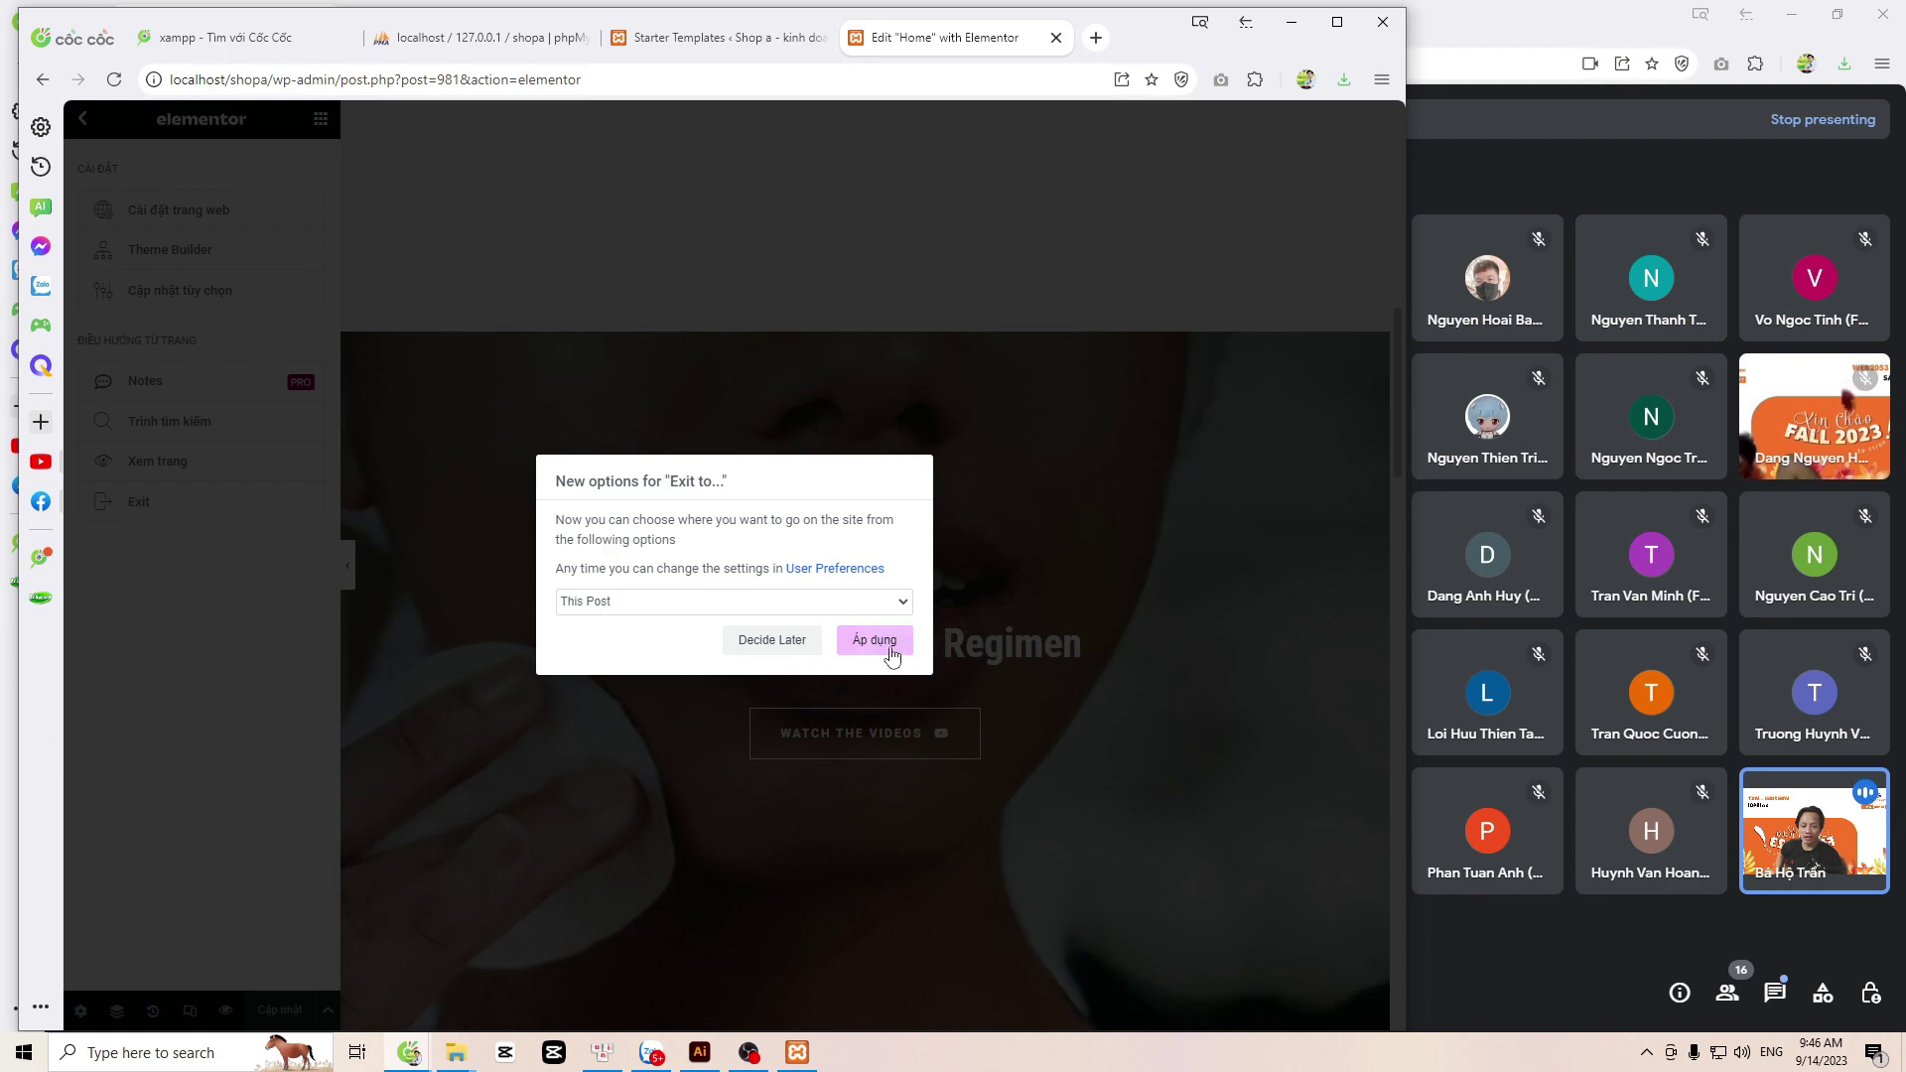
pyautogui.click(777, 645)
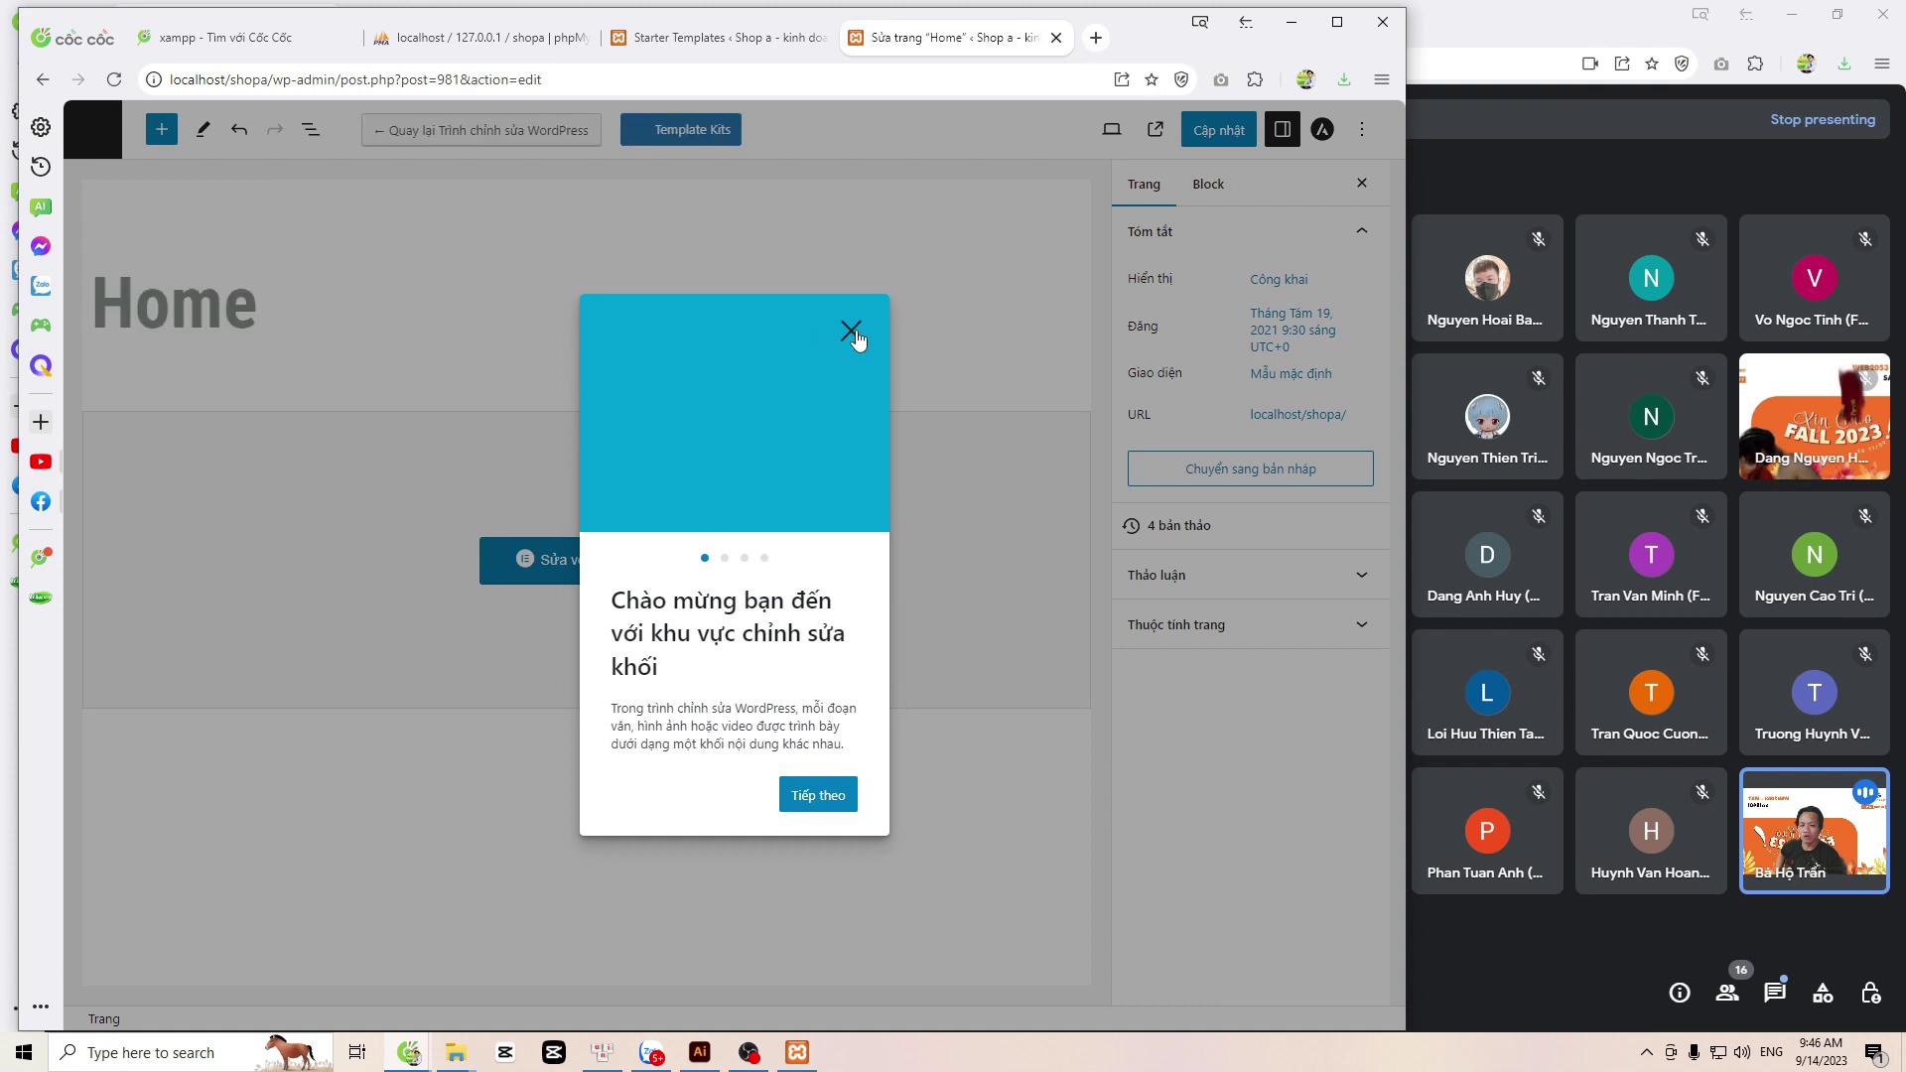
pyautogui.click(851, 331)
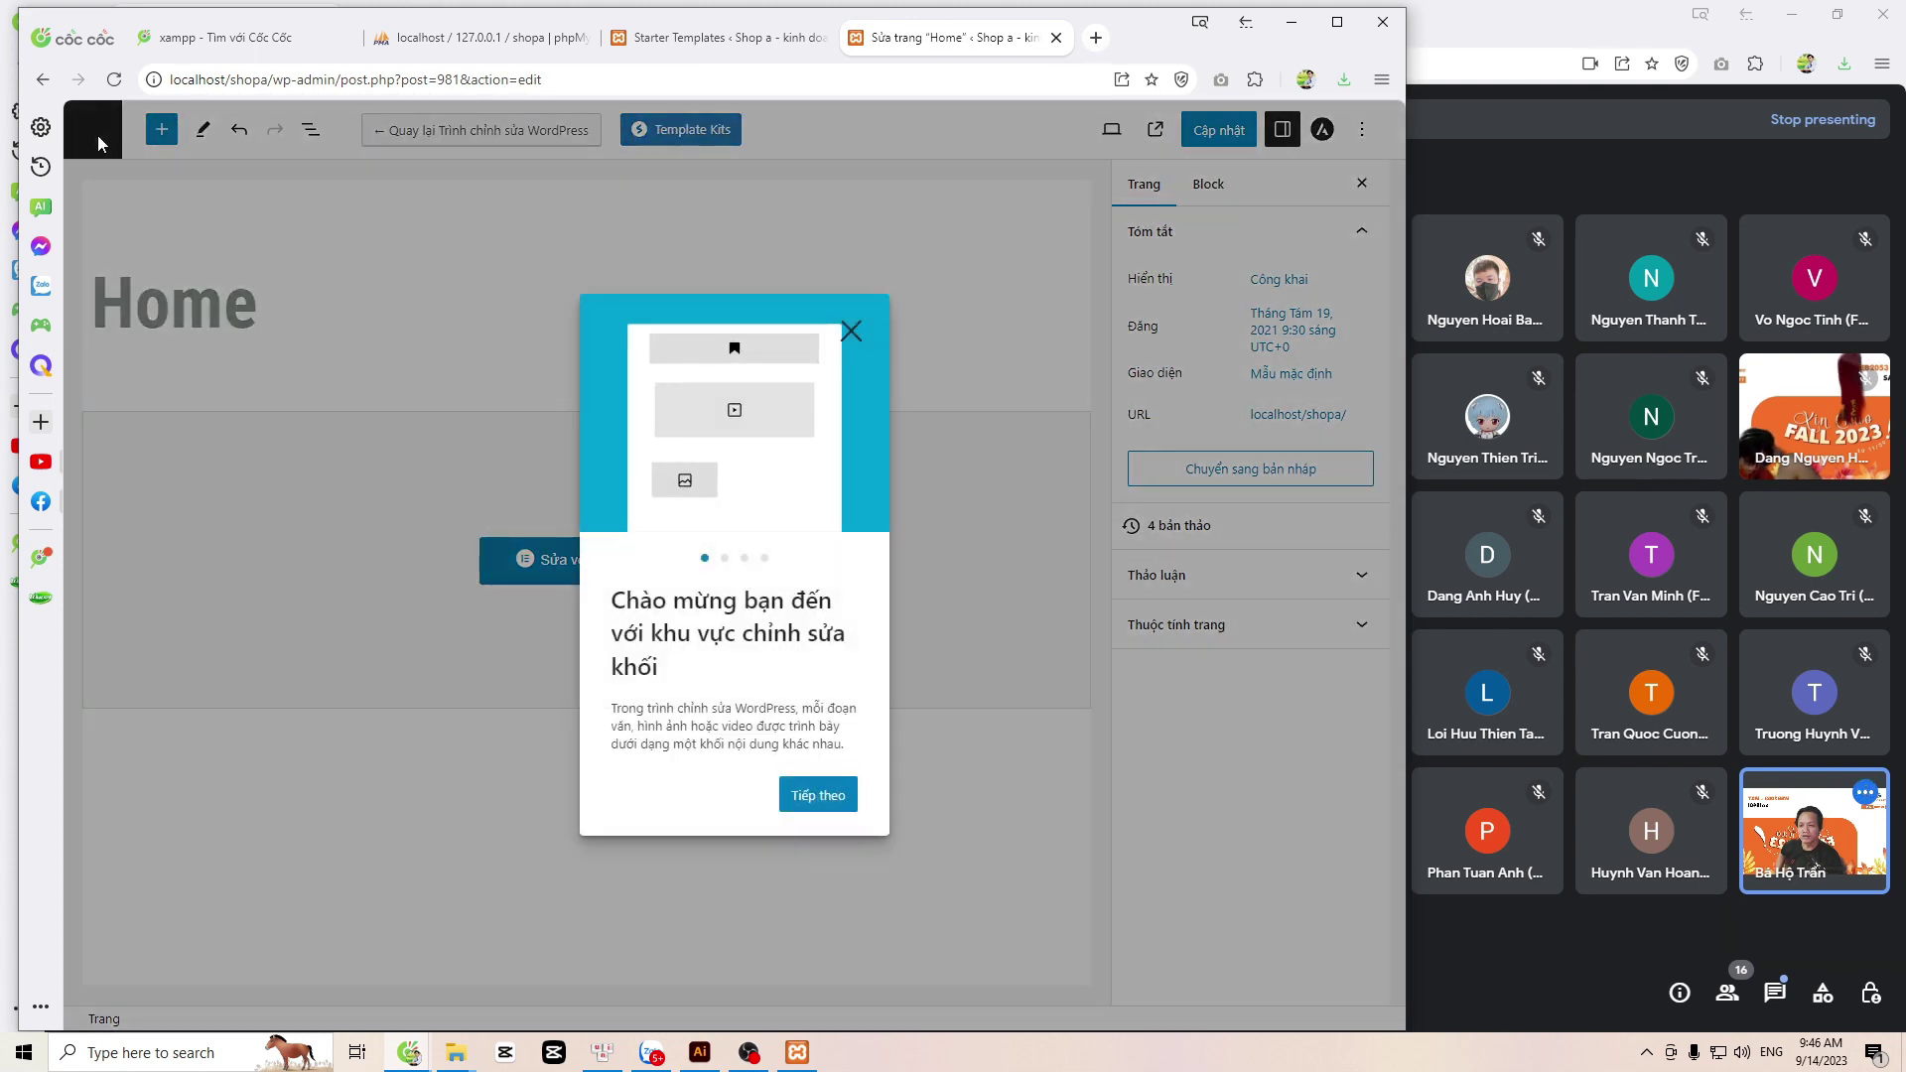
pyautogui.click(850, 329)
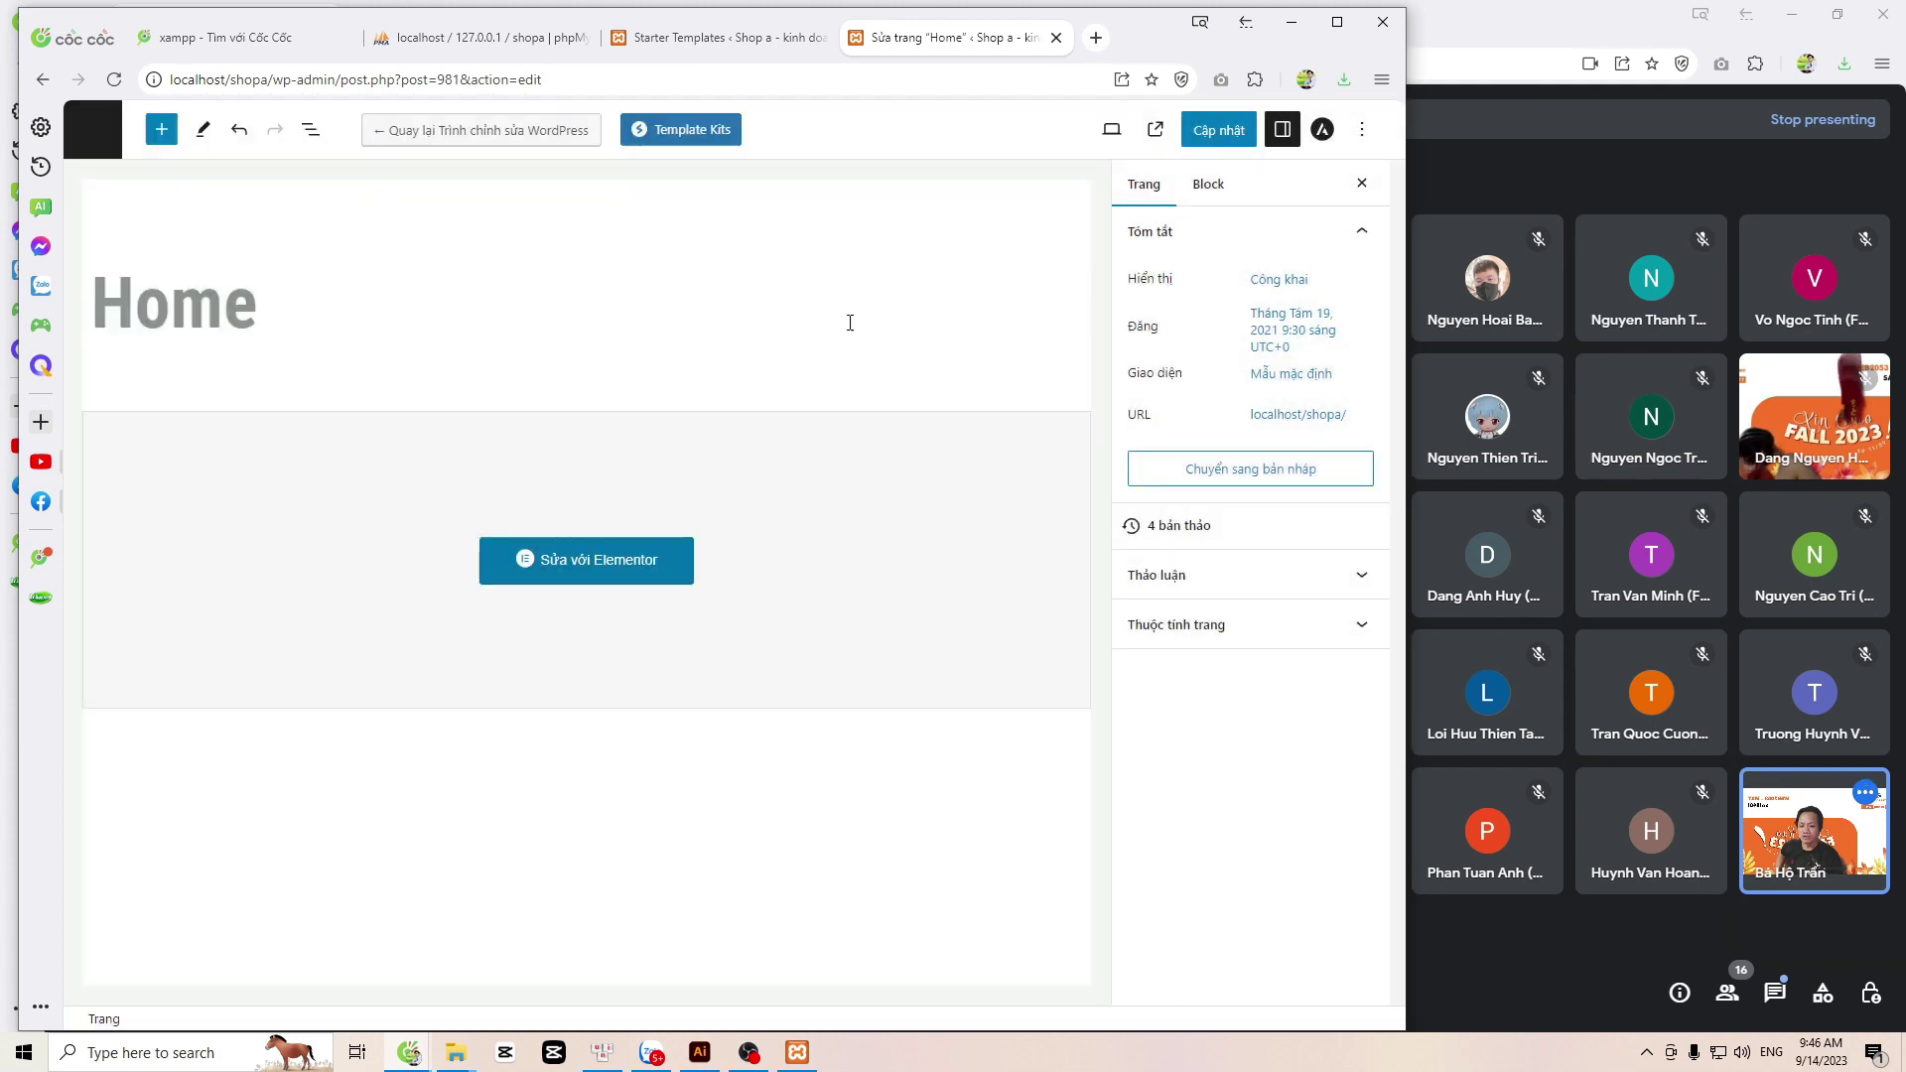
# Step: Leave the block editor with Rời khỏi and open a new blank browser tab
pyautogui.click(94, 133)
pyautogui.click(797, 202)
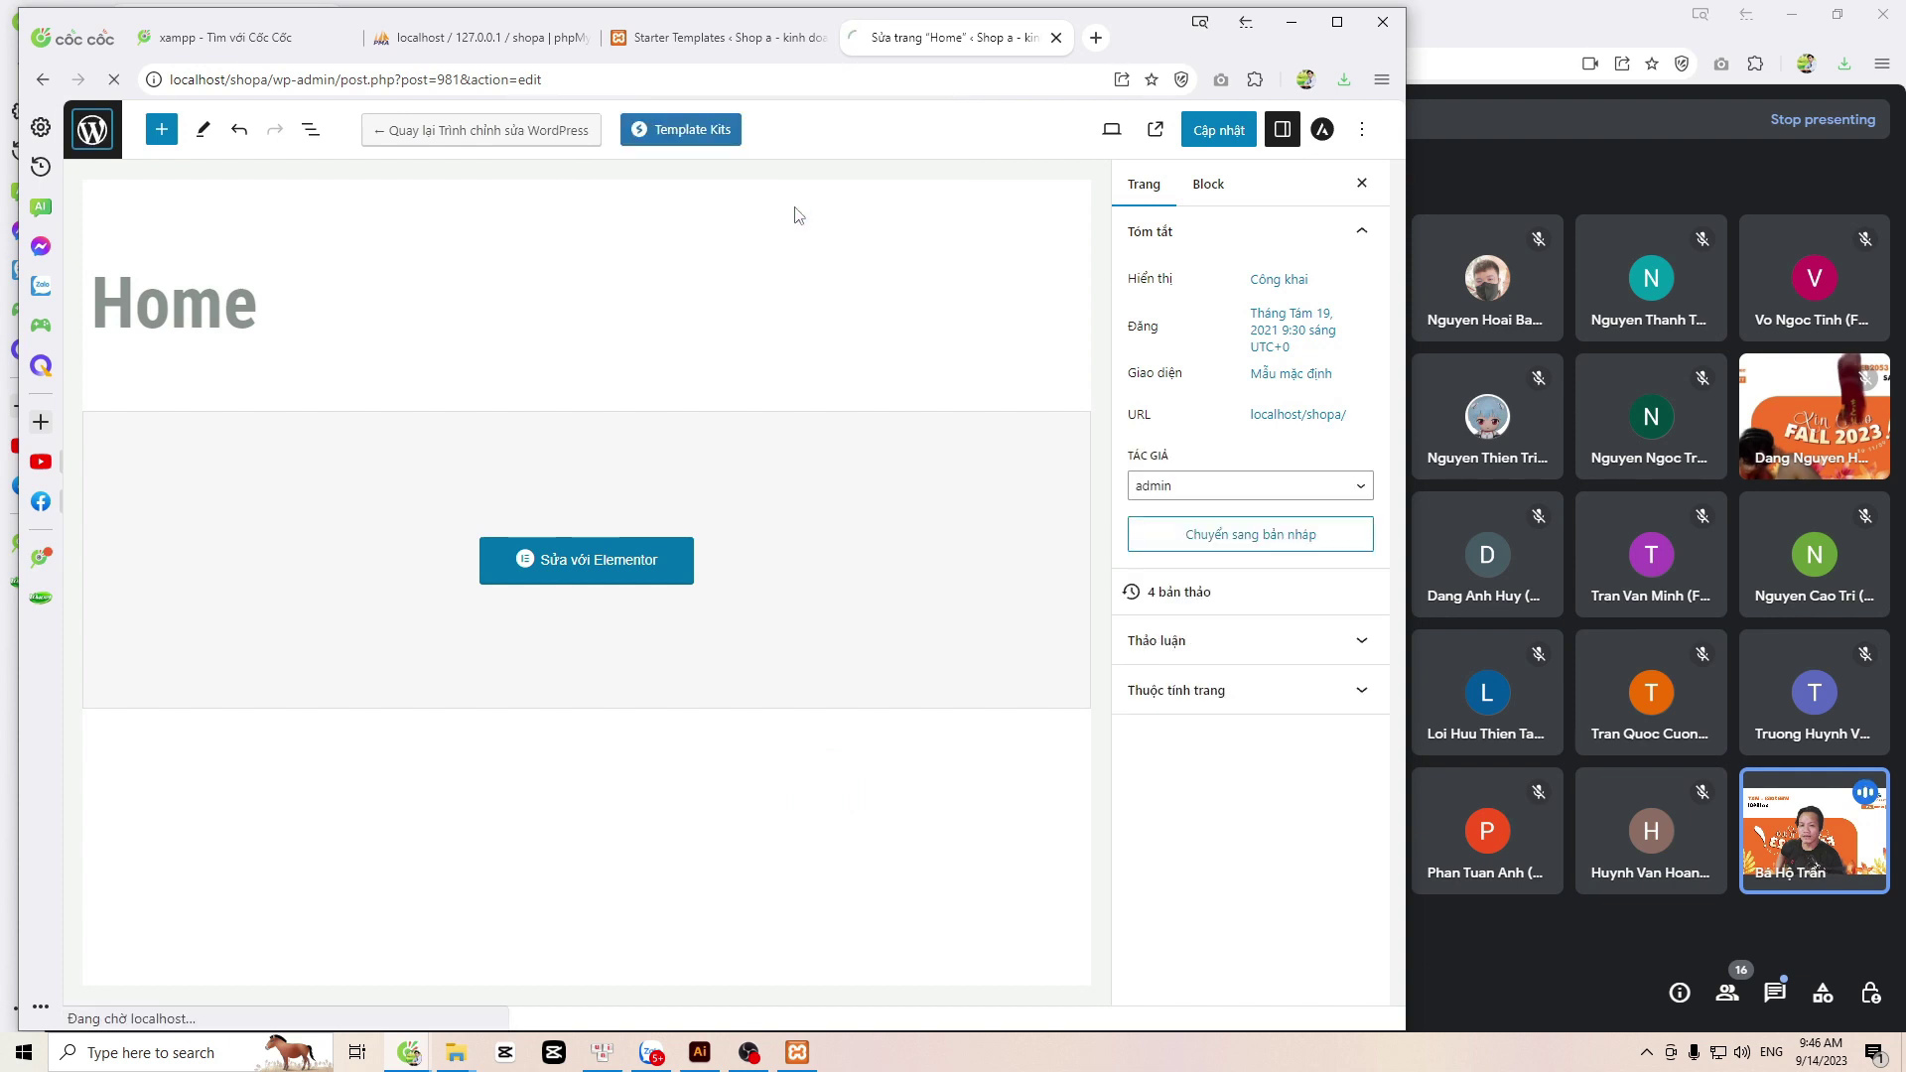
pyautogui.click(1096, 44)
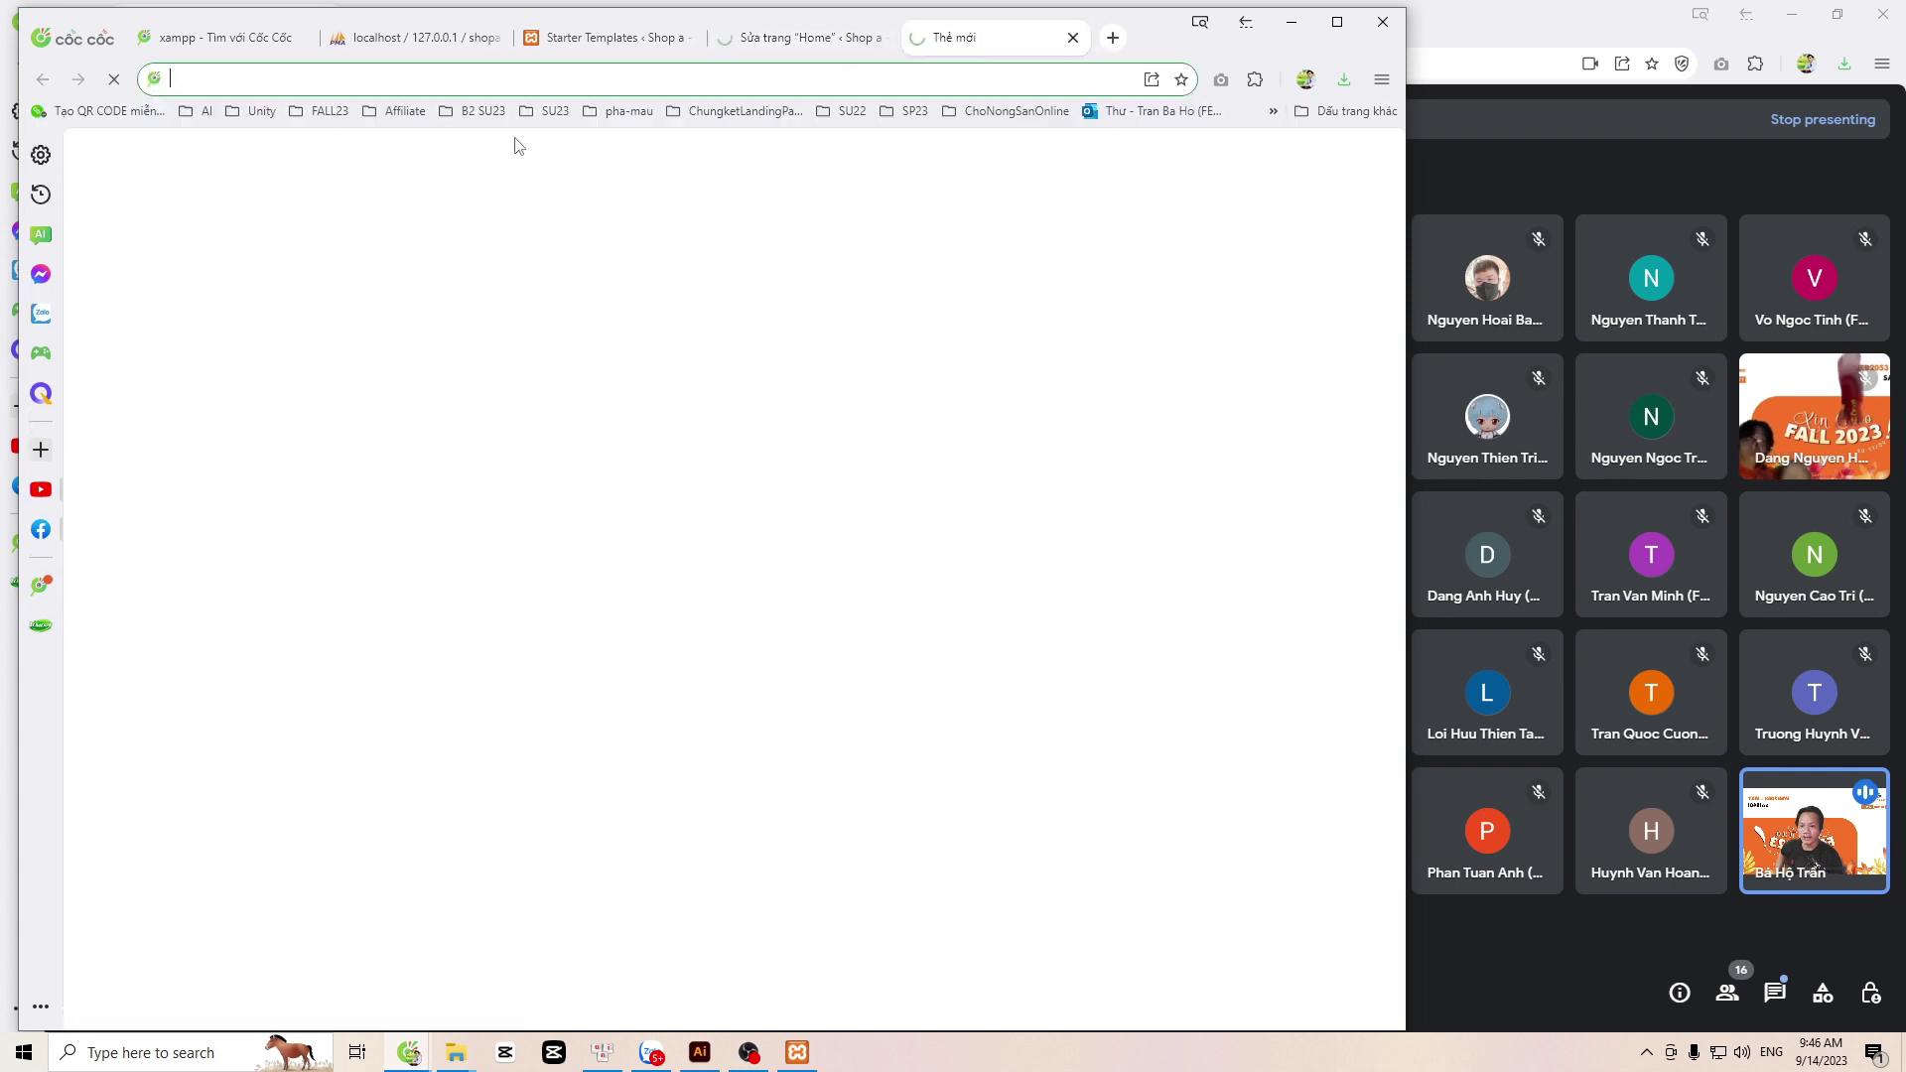
# Step: Load localhost/shopa/ in the new tab, fixing the typo in the address
pyautogui.write('localhost/')
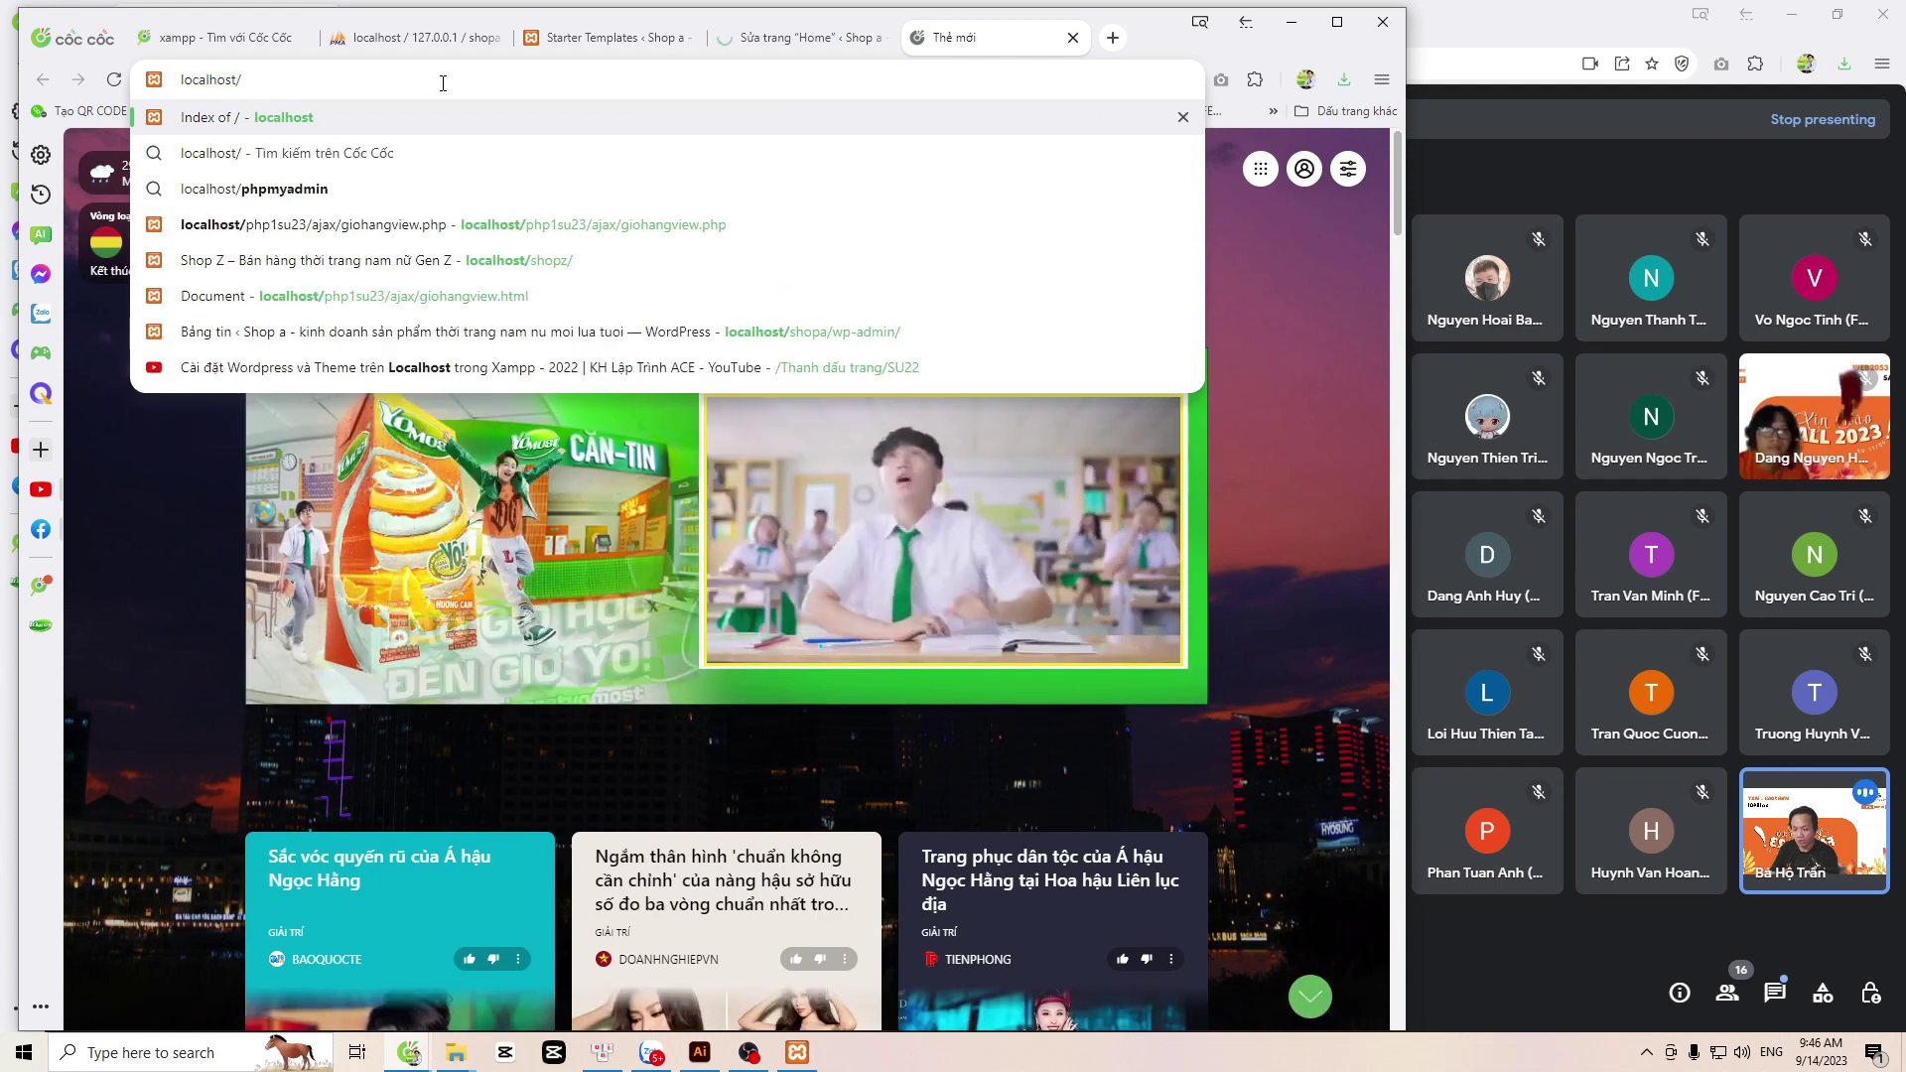
pyautogui.write('shpa')
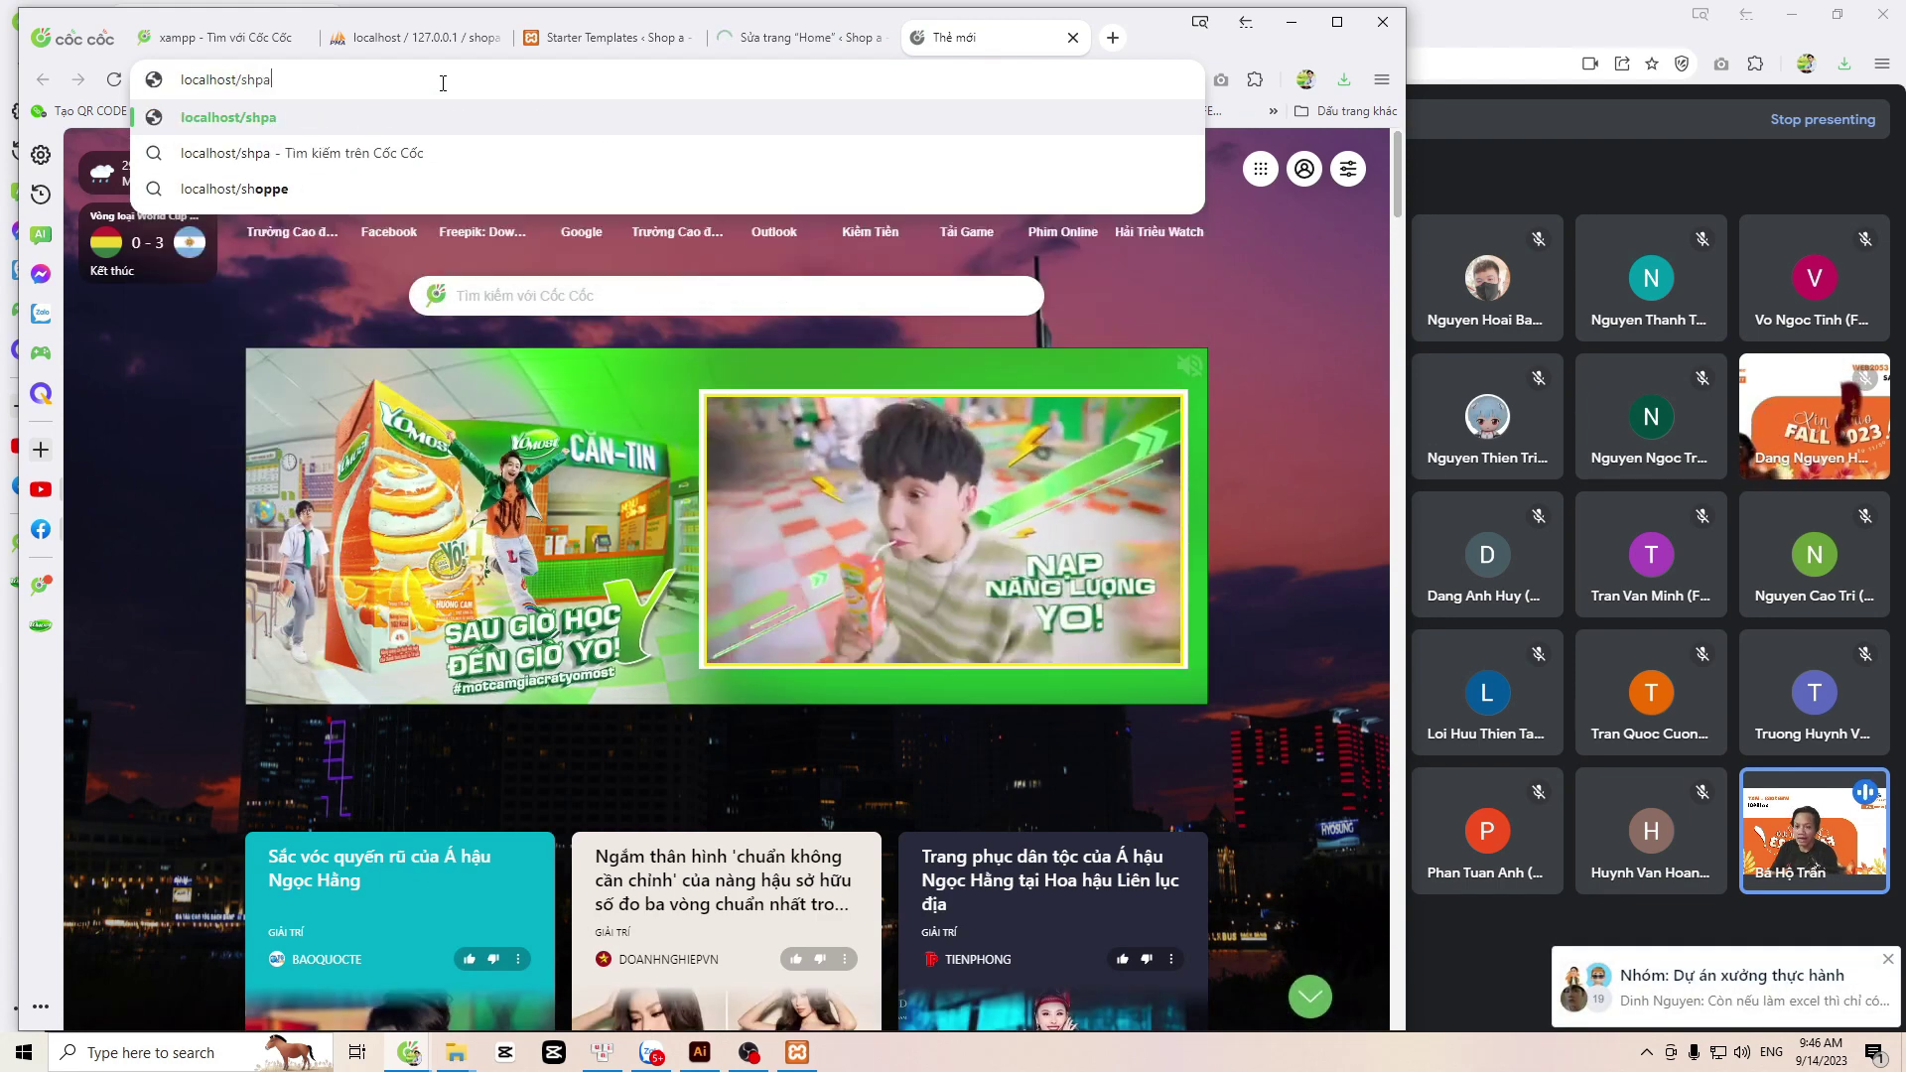
pyautogui.press('BackSpace')
pyautogui.press('BackSpace')
pyautogui.write('opa/')
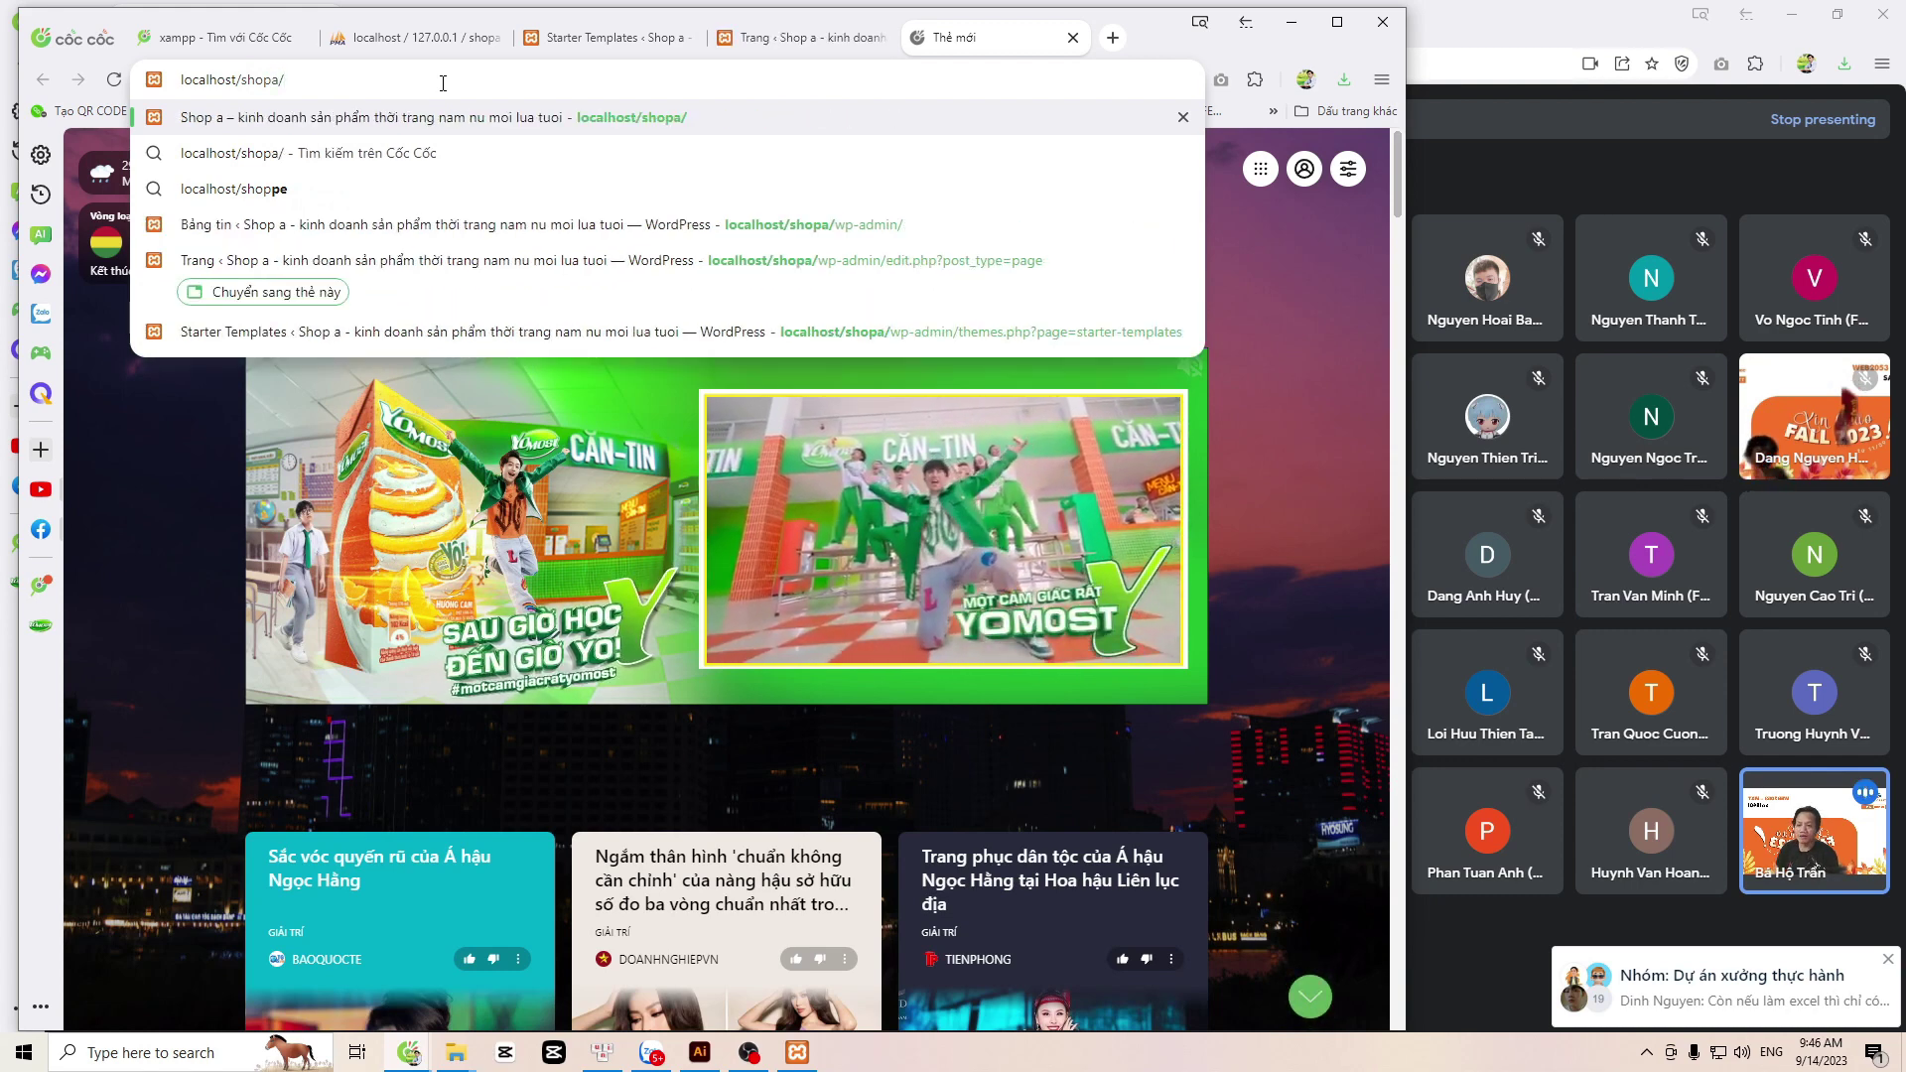
pyautogui.press('Return')
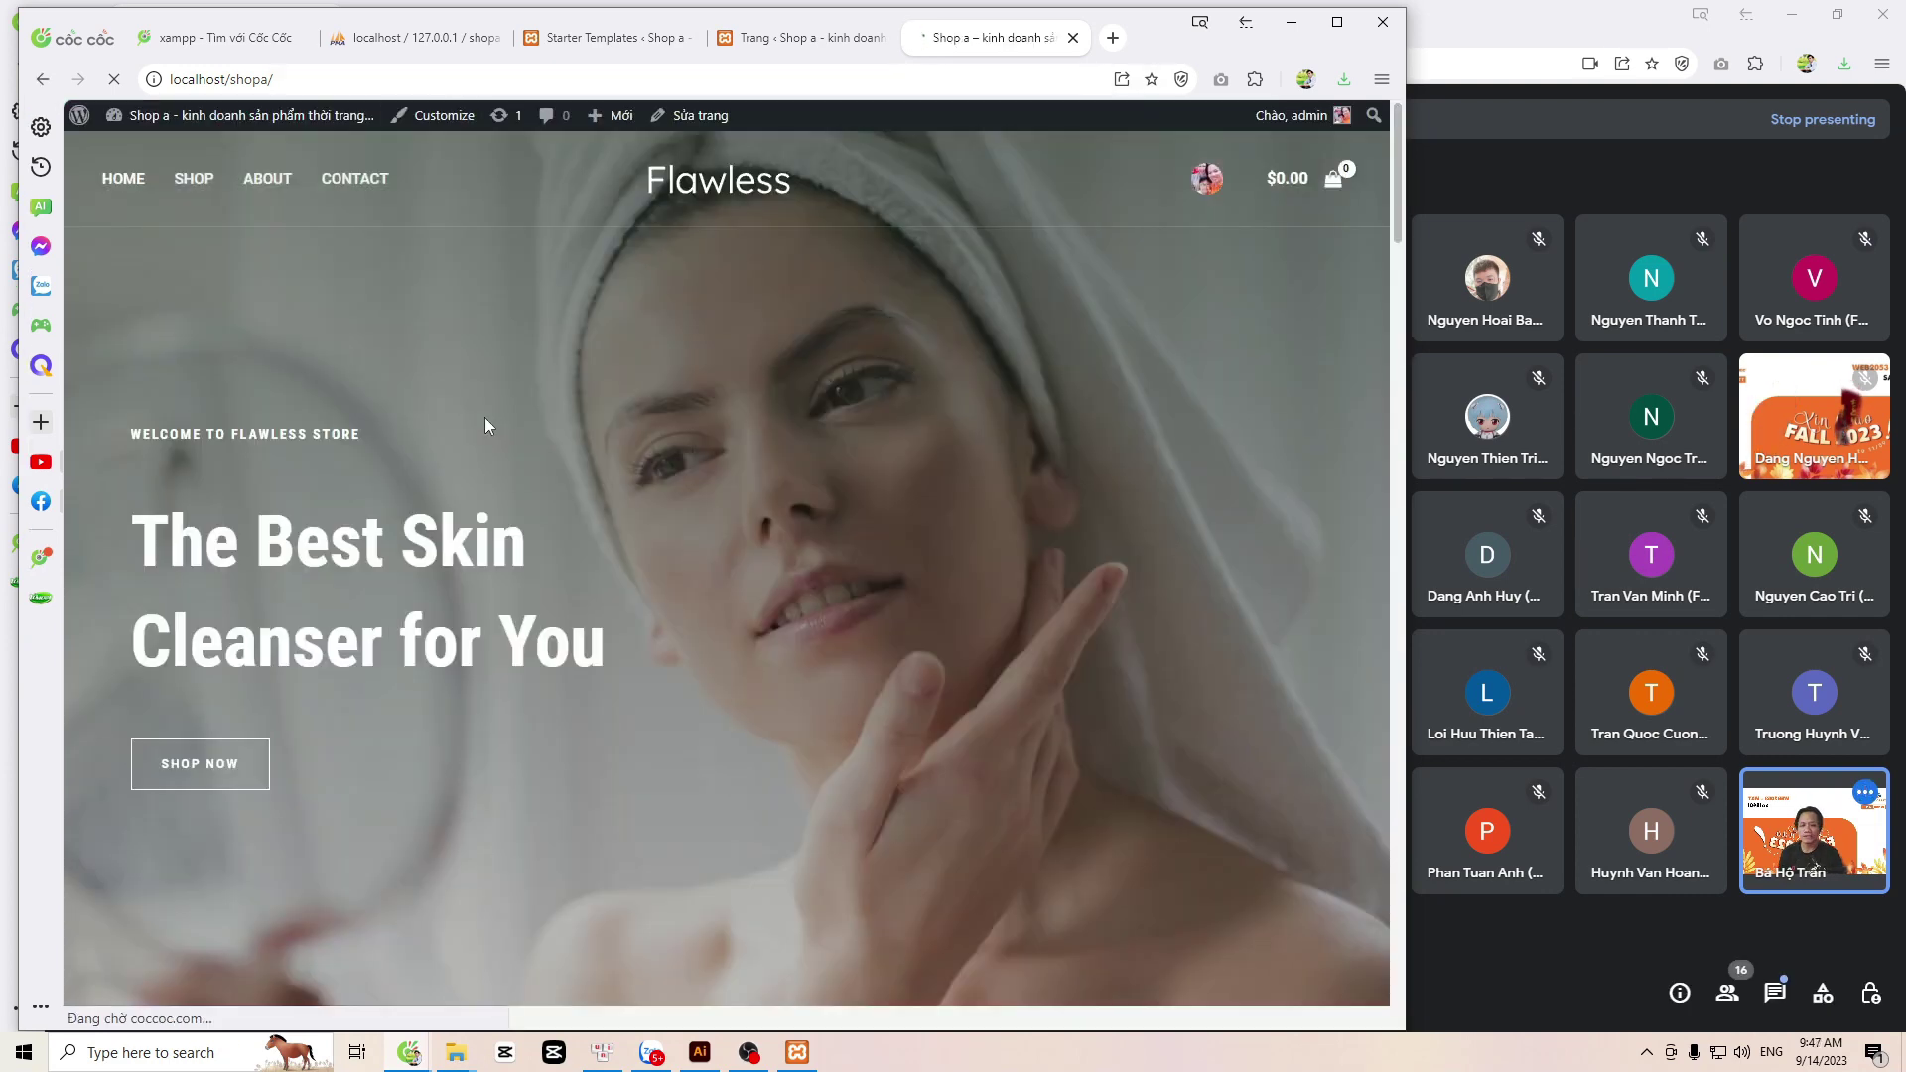
# Step: Scroll through the updated Flawless homepage, then close the Starter Templates tab with Rời khỏi
pyautogui.scroll(-5, 486, 417)
pyautogui.scroll(-15, 496, 430)
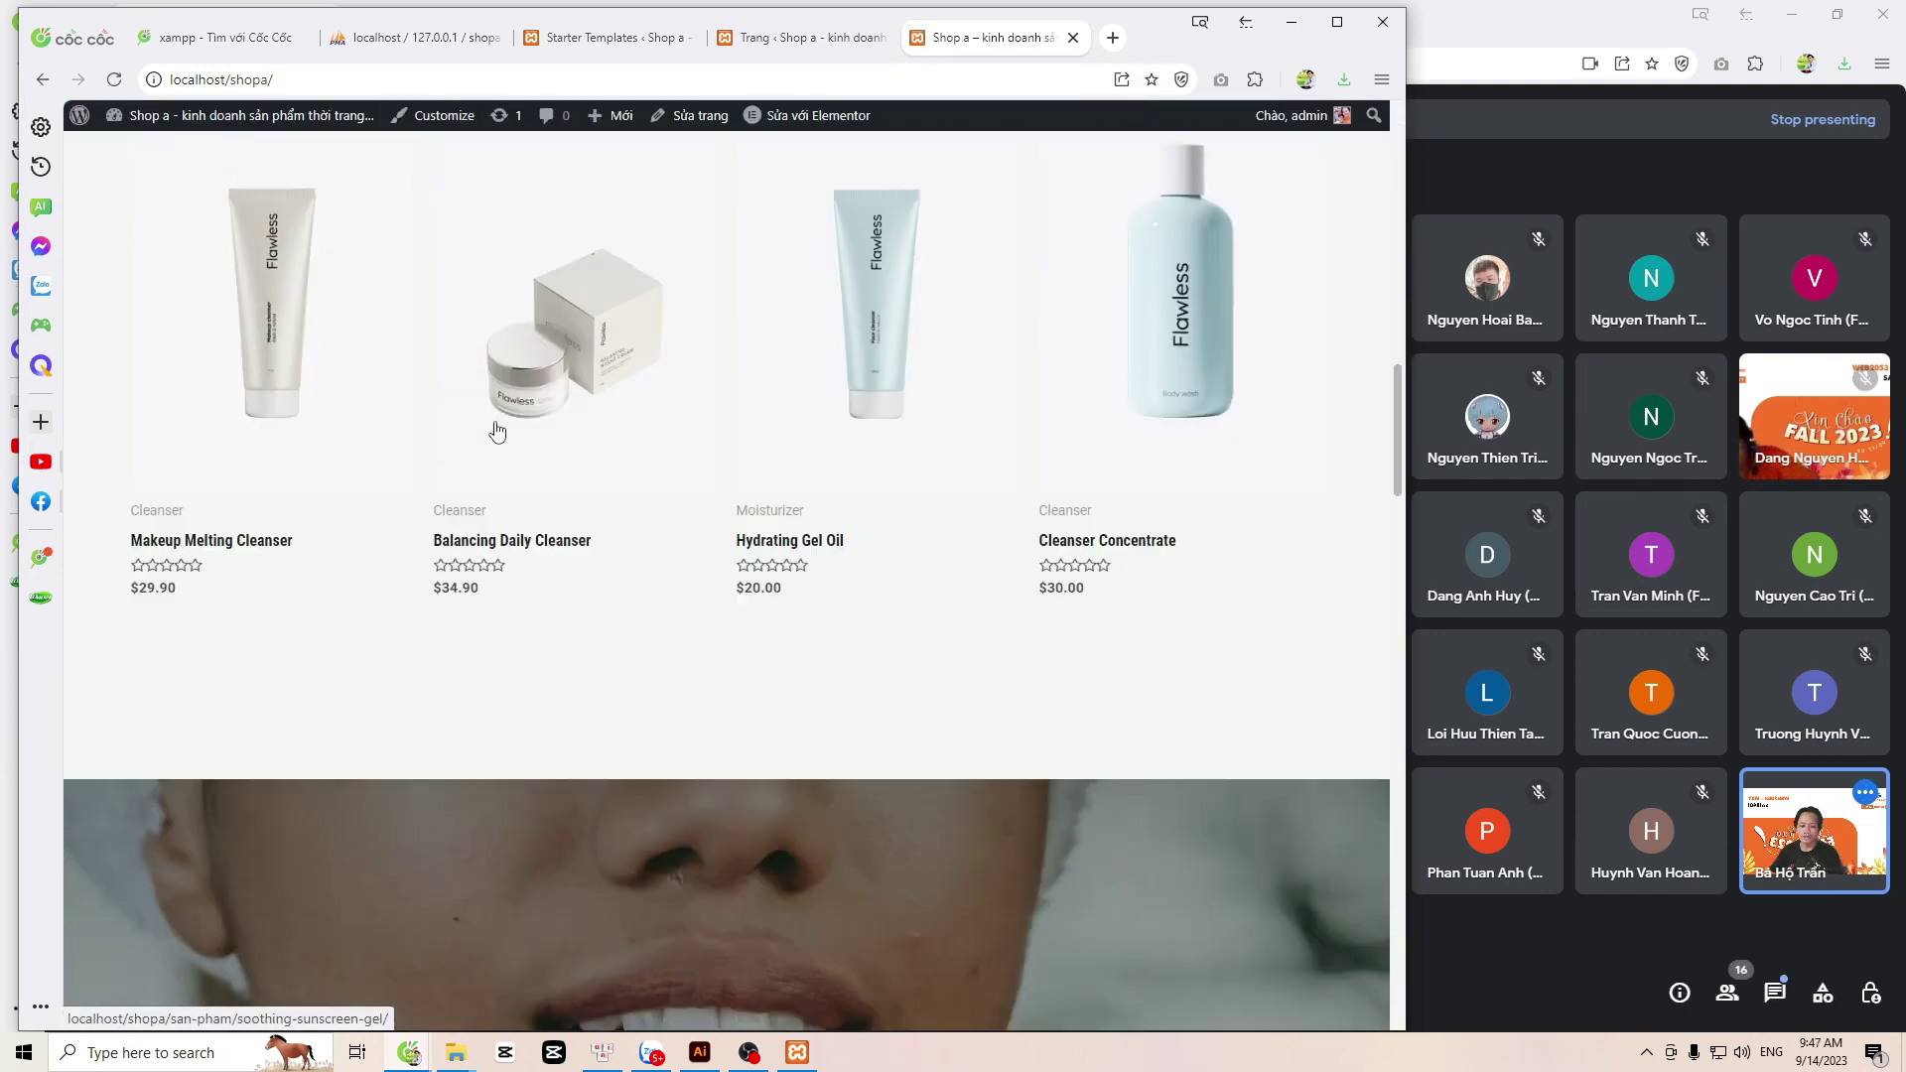
pyautogui.scroll(-18, 500, 427)
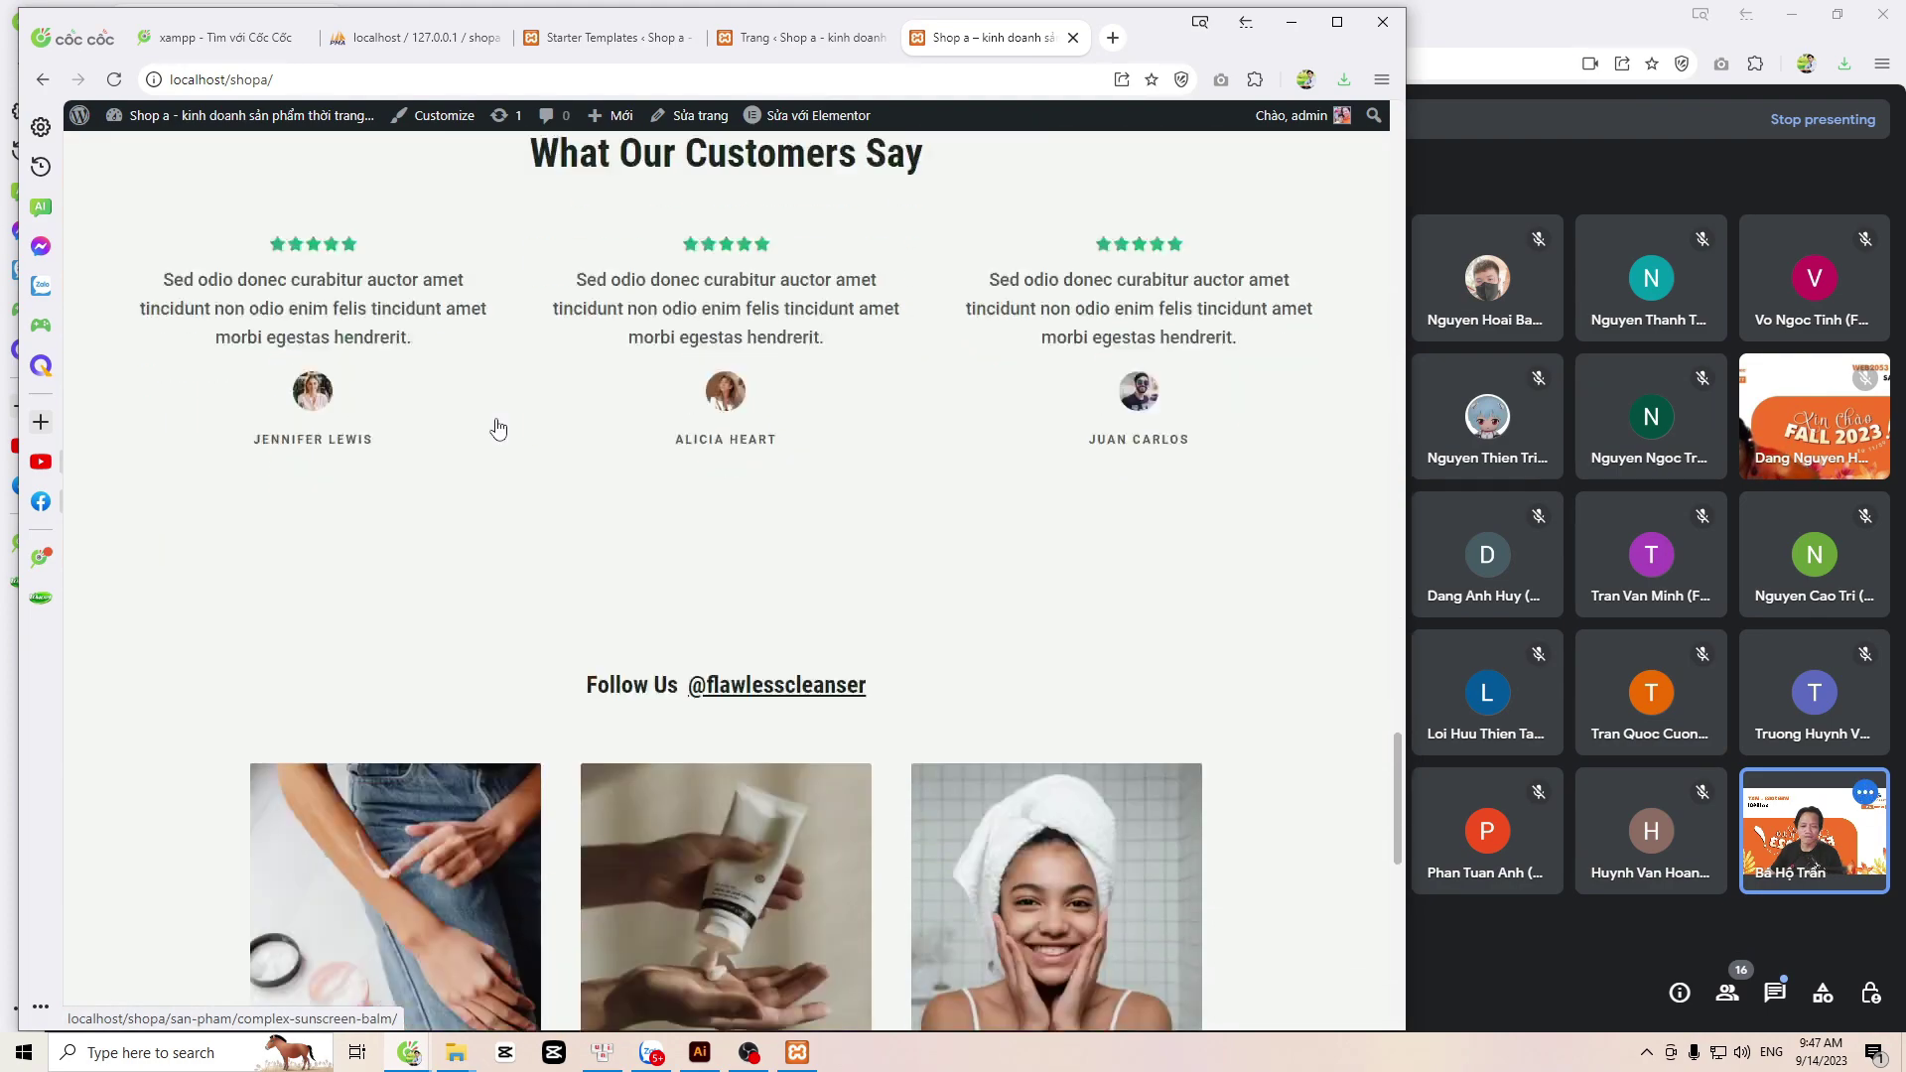
pyautogui.scroll(-5, 494, 424)
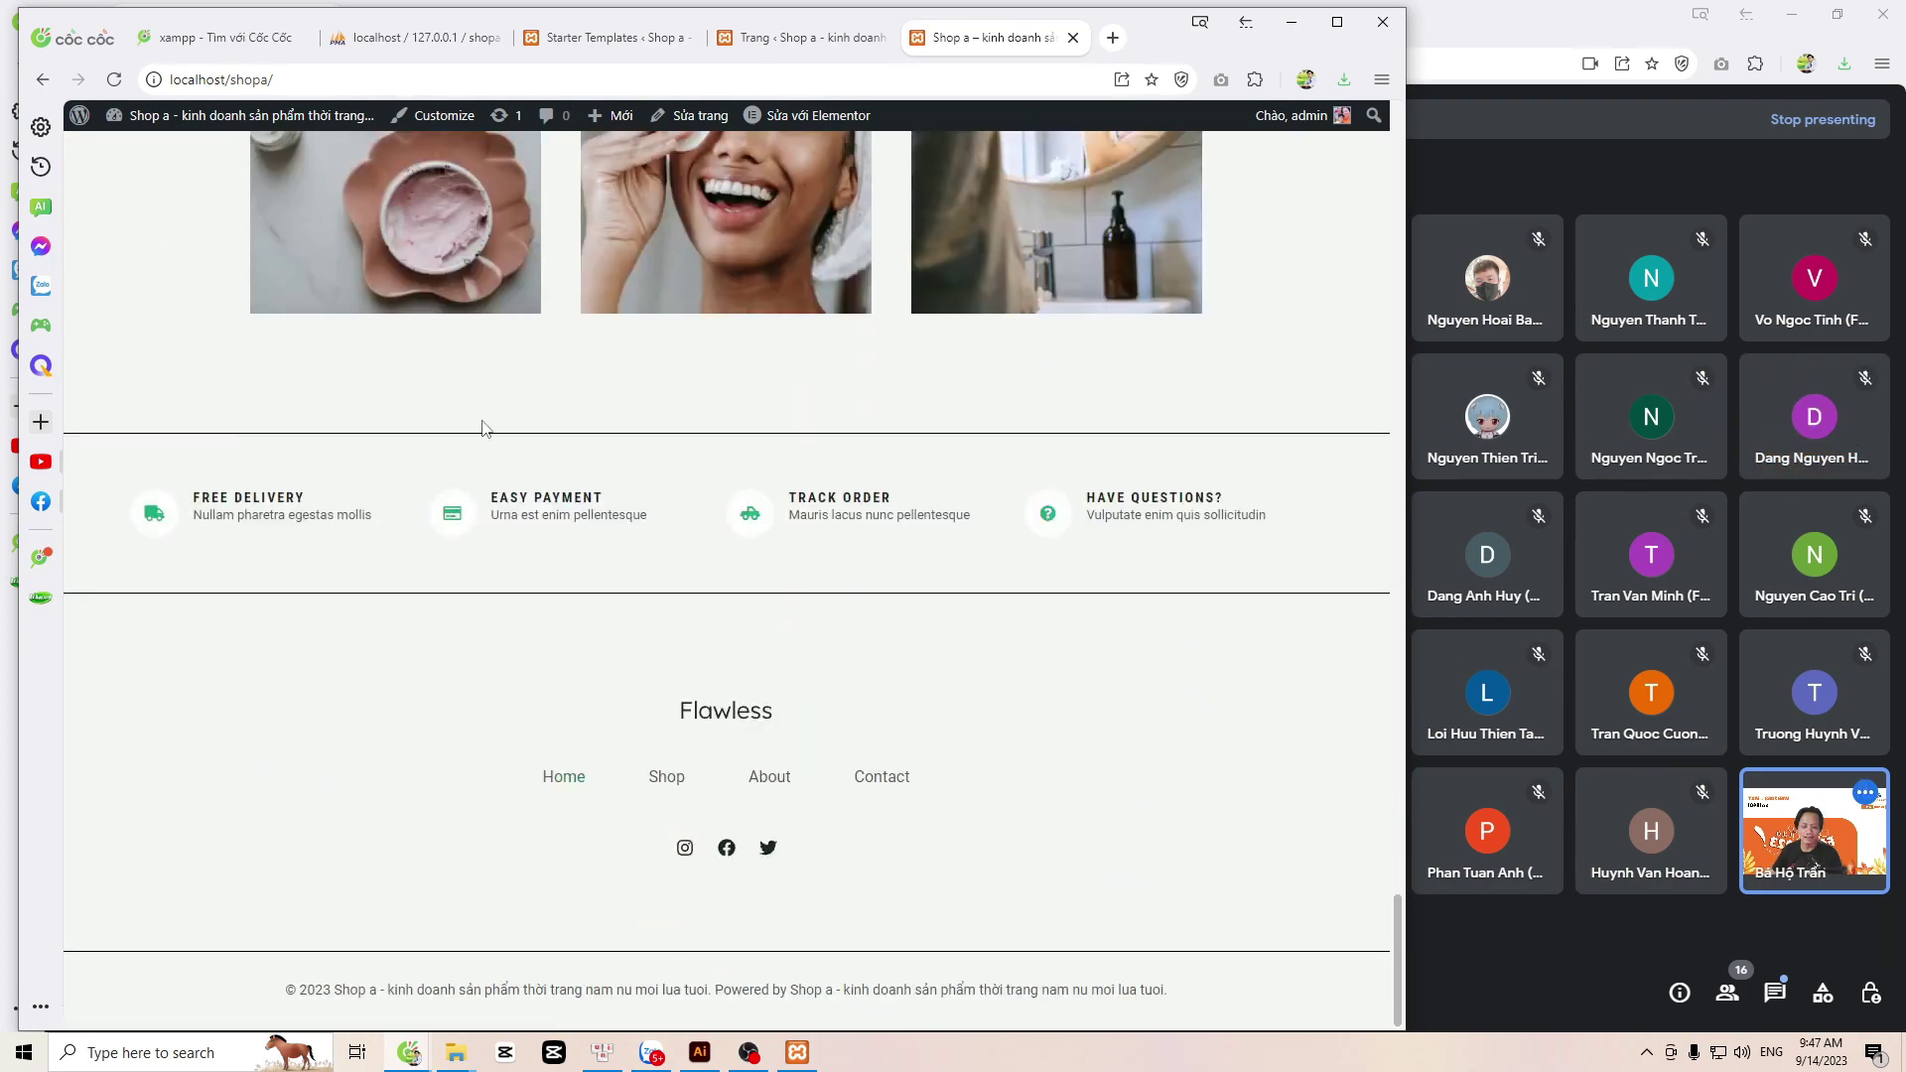
pyautogui.scroll(15, 482, 425)
pyautogui.scroll(10, 482, 428)
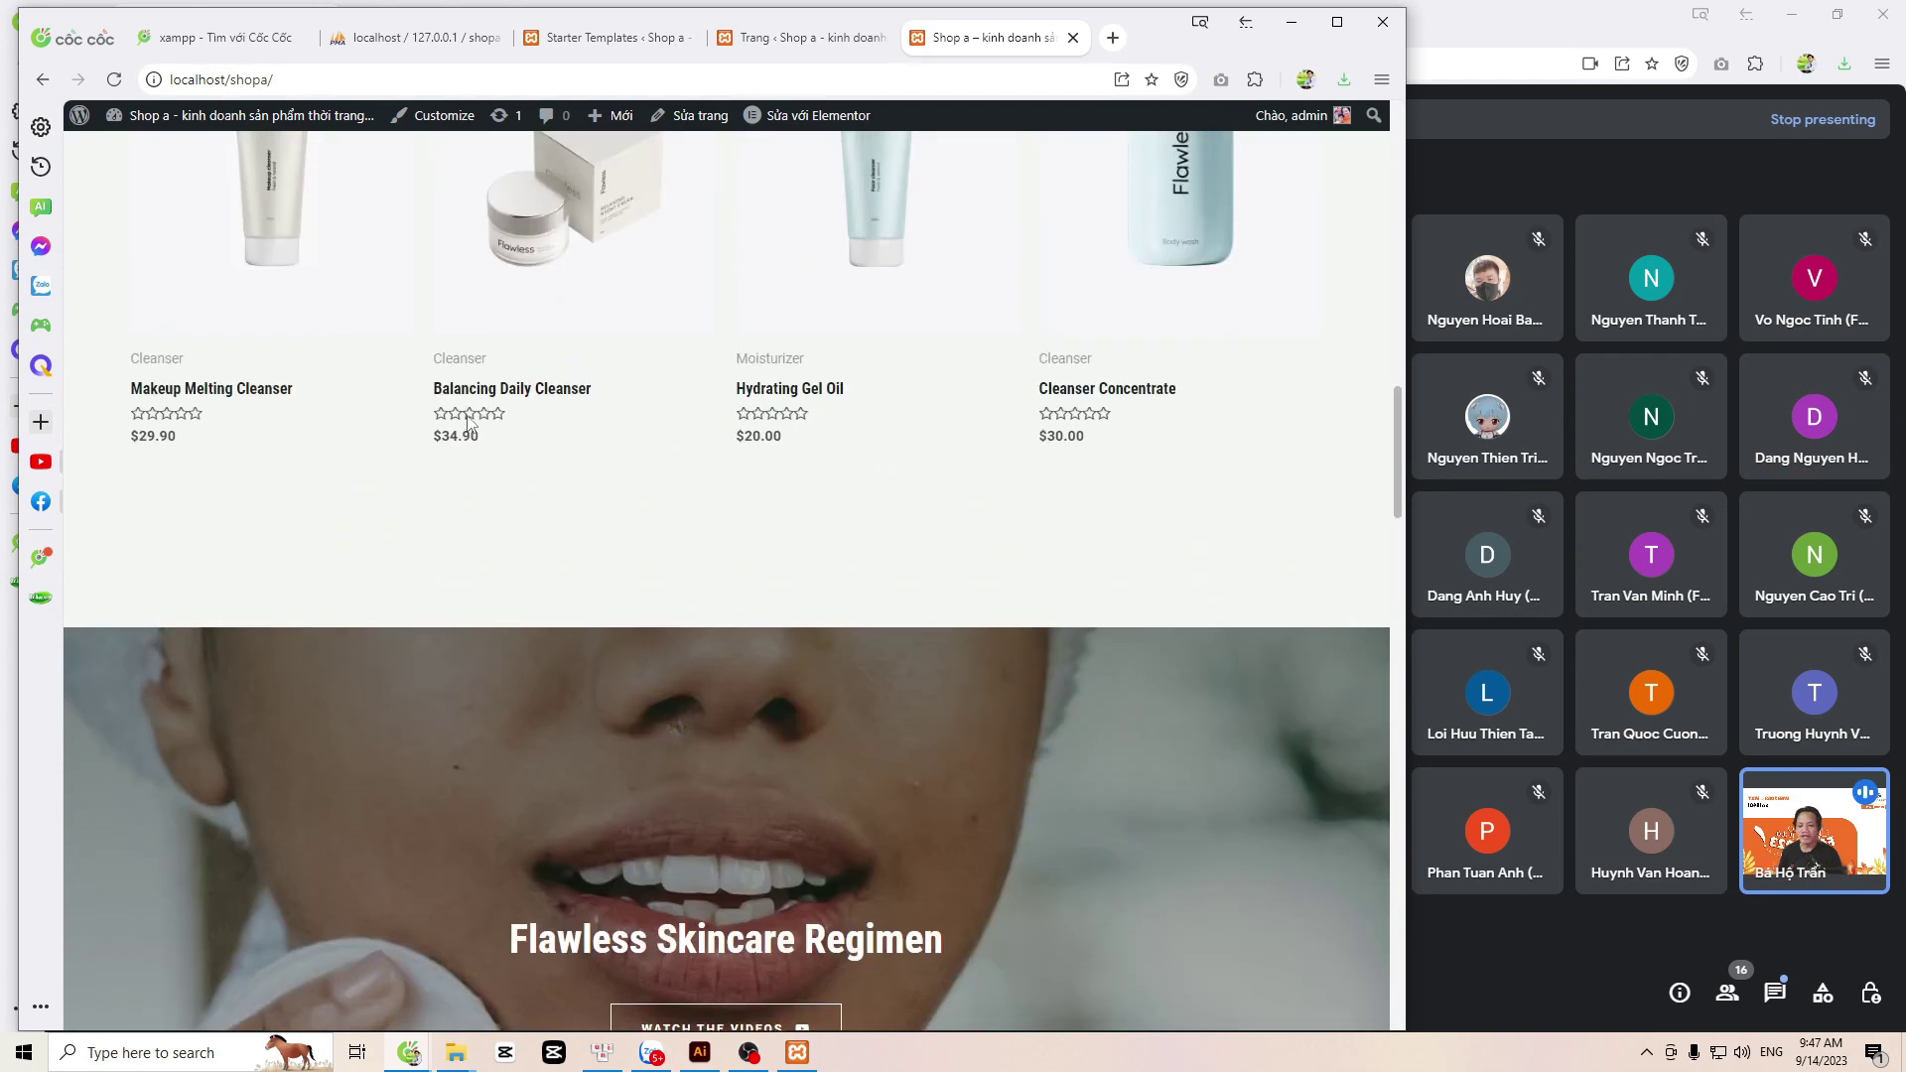
pyautogui.scroll(10, 460, 420)
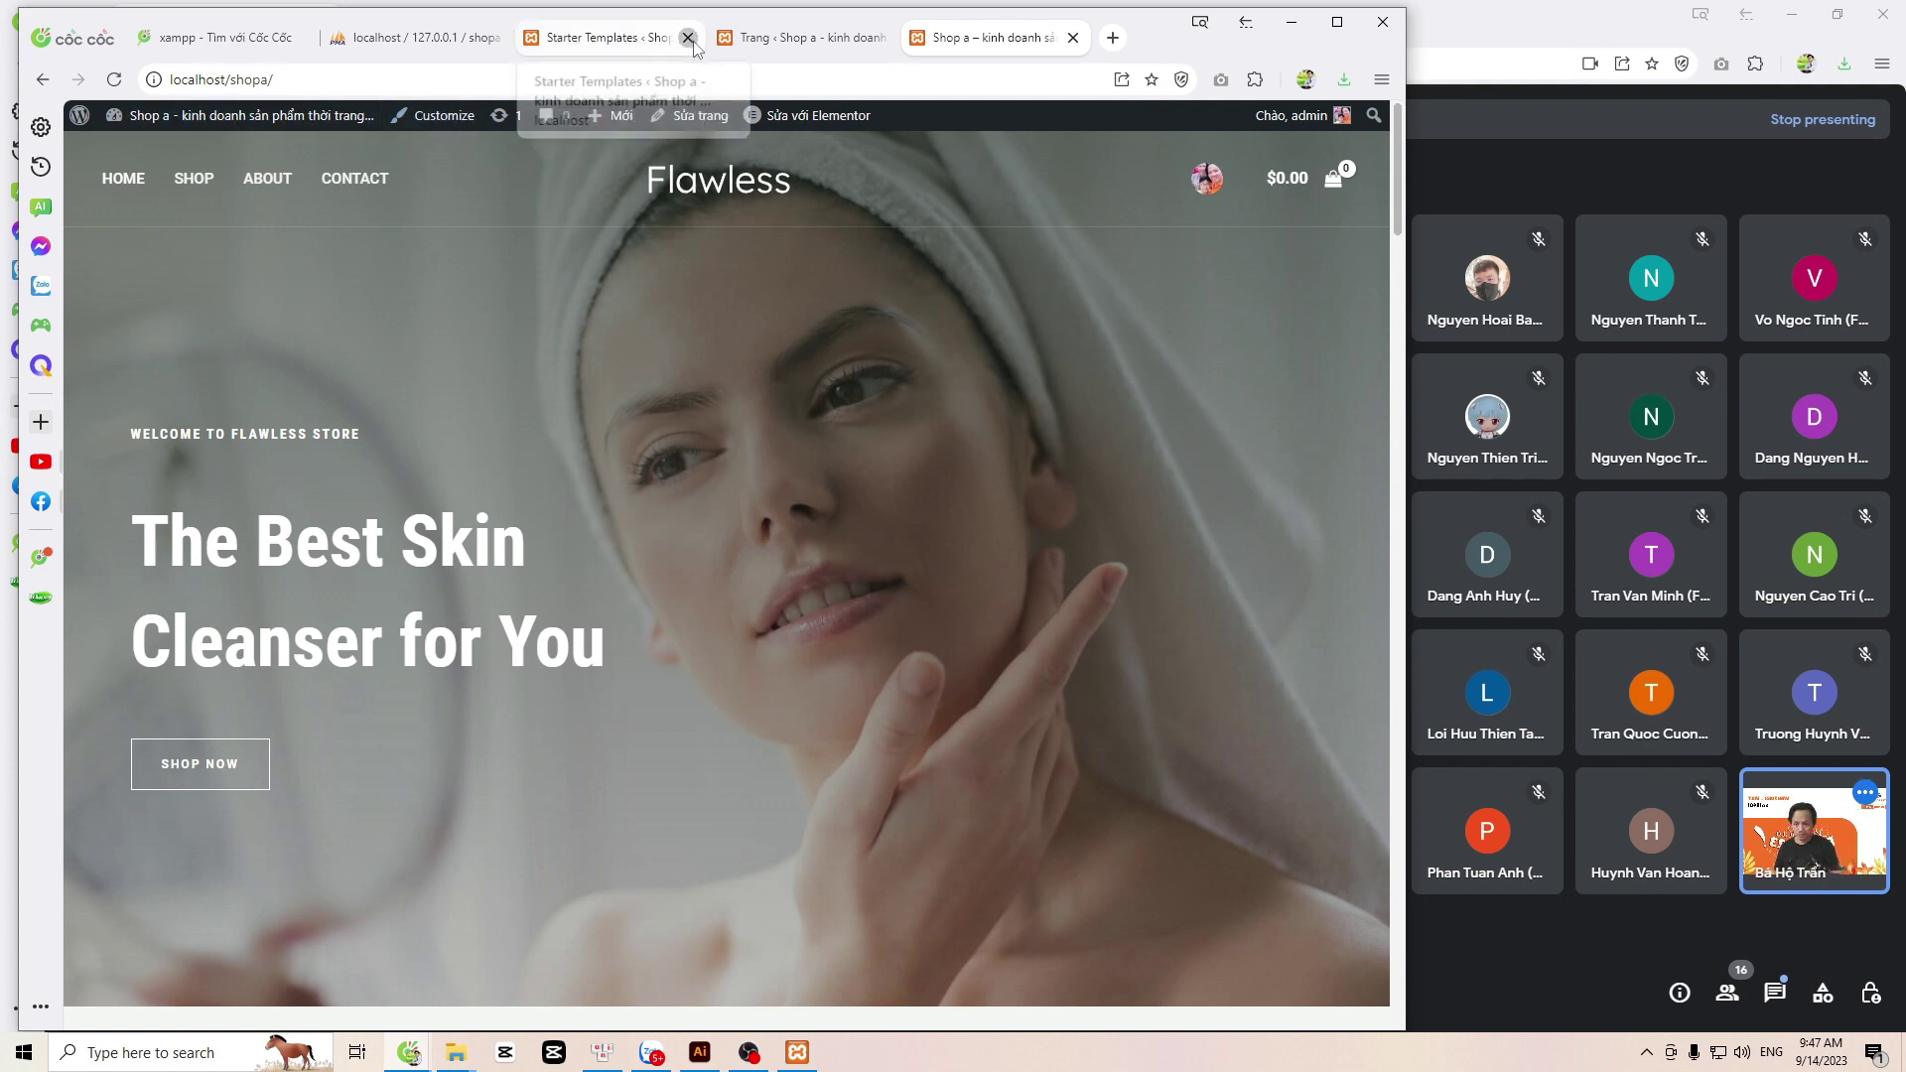
pyautogui.click(689, 37)
pyautogui.click(804, 195)
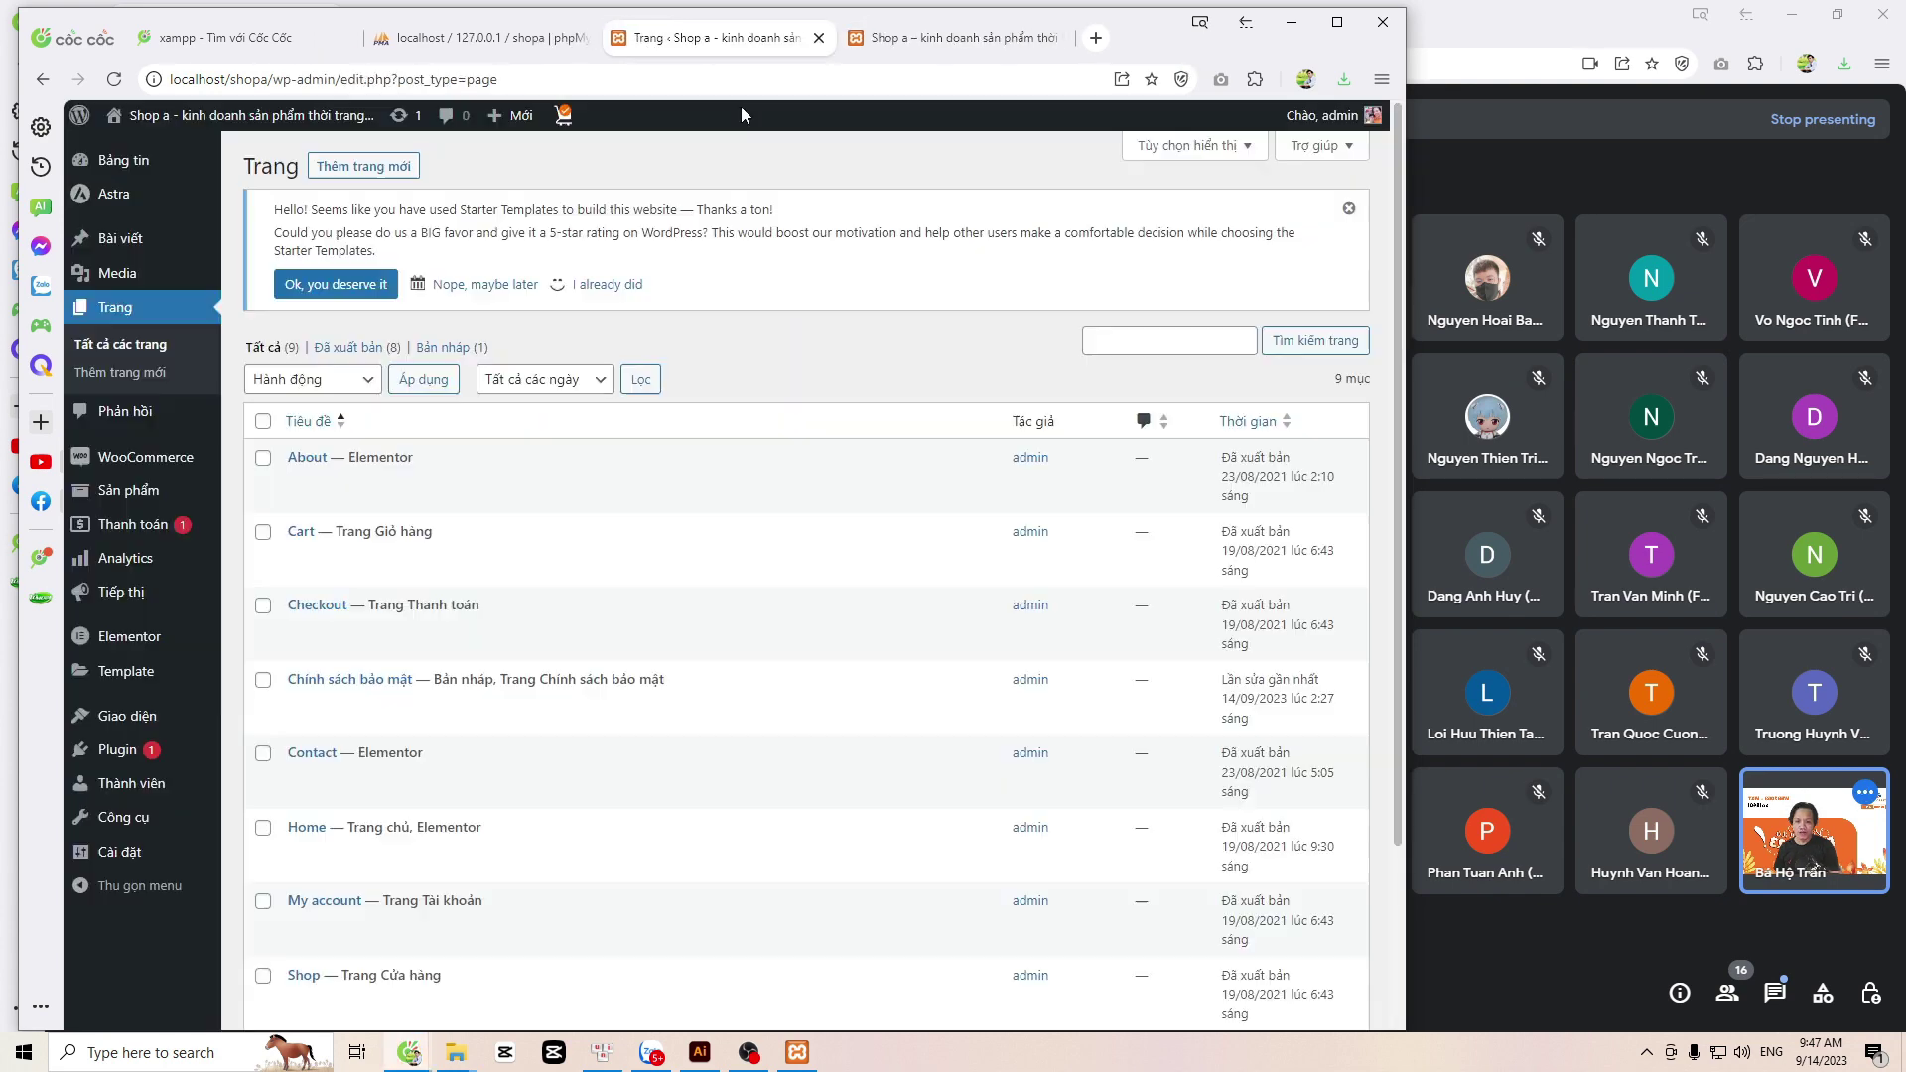